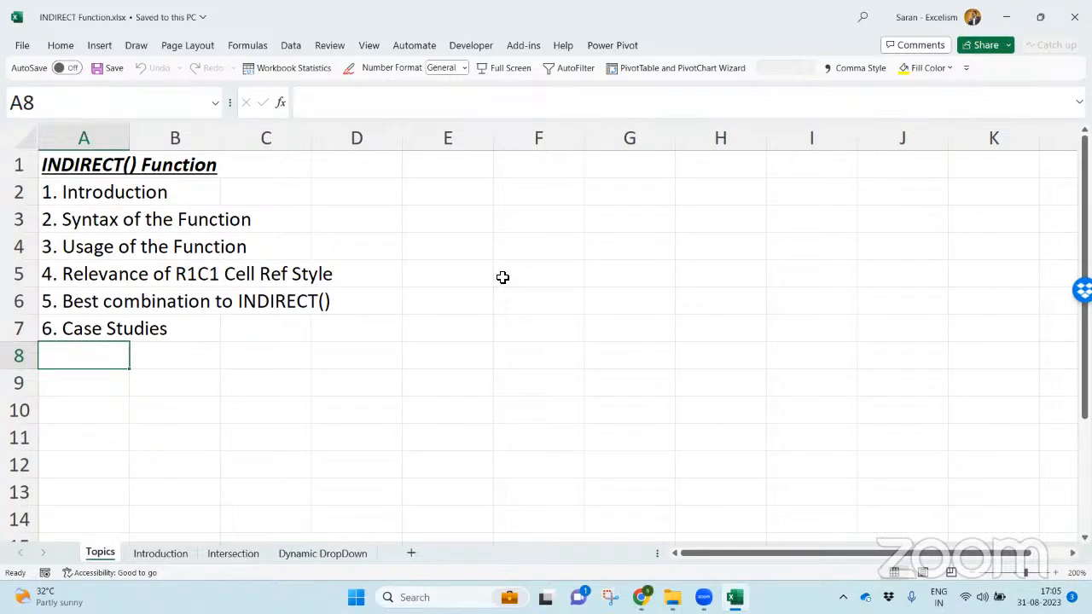
# - Open the Introduction sheet and review the INDIRECT reference table in columns A and B
pyautogui.hotkey('ctrl', 'pagedown')
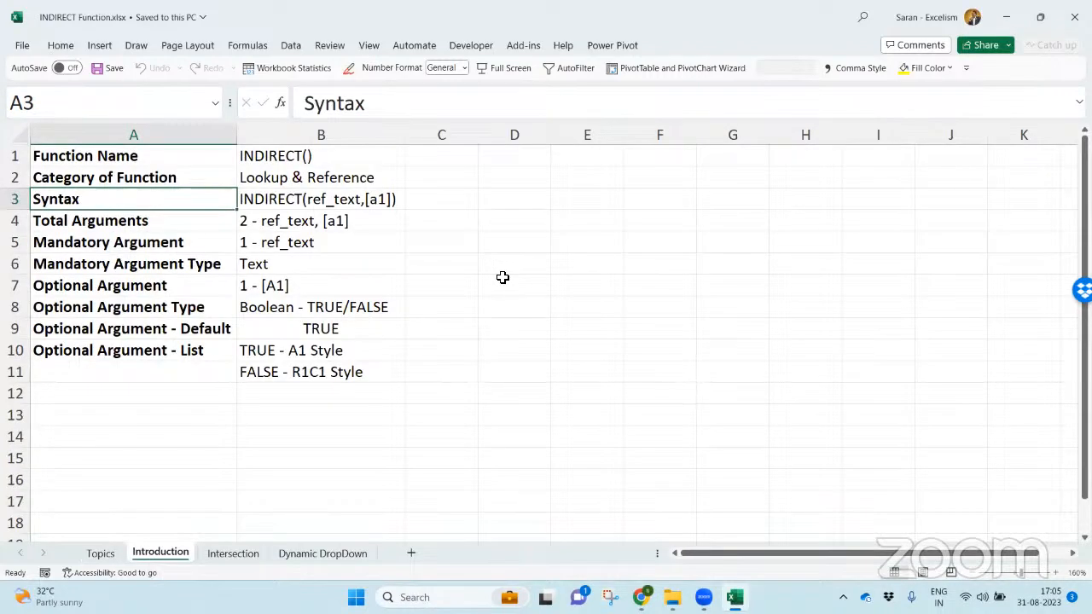
pyautogui.click(173, 160)
pyautogui.moveTo(174, 160); pyautogui.dragTo(341, 375)
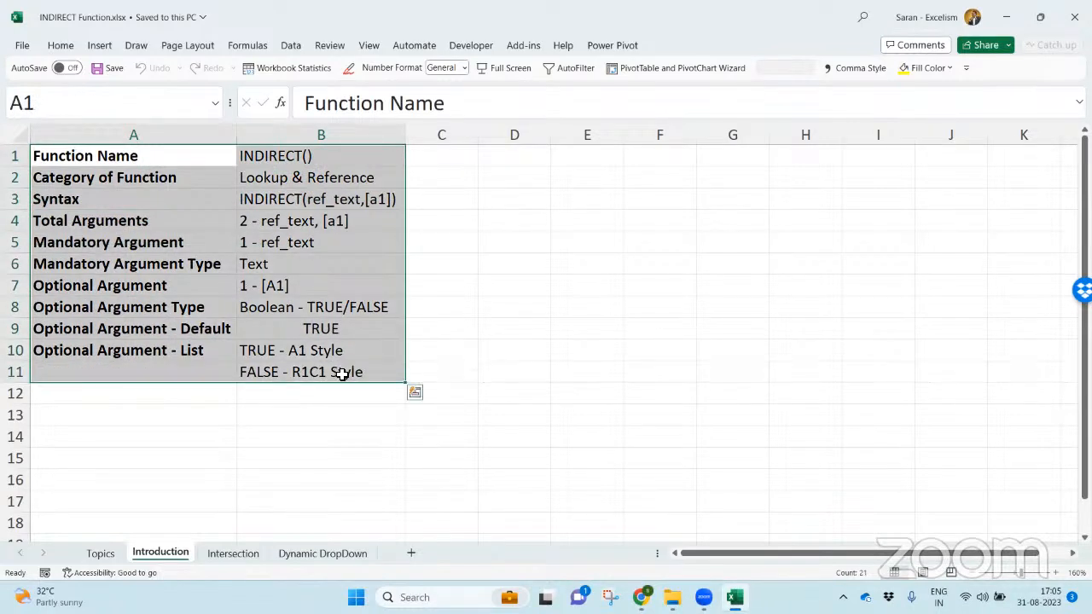
pyautogui.moveTo(146, 153); pyautogui.dragTo(167, 371)
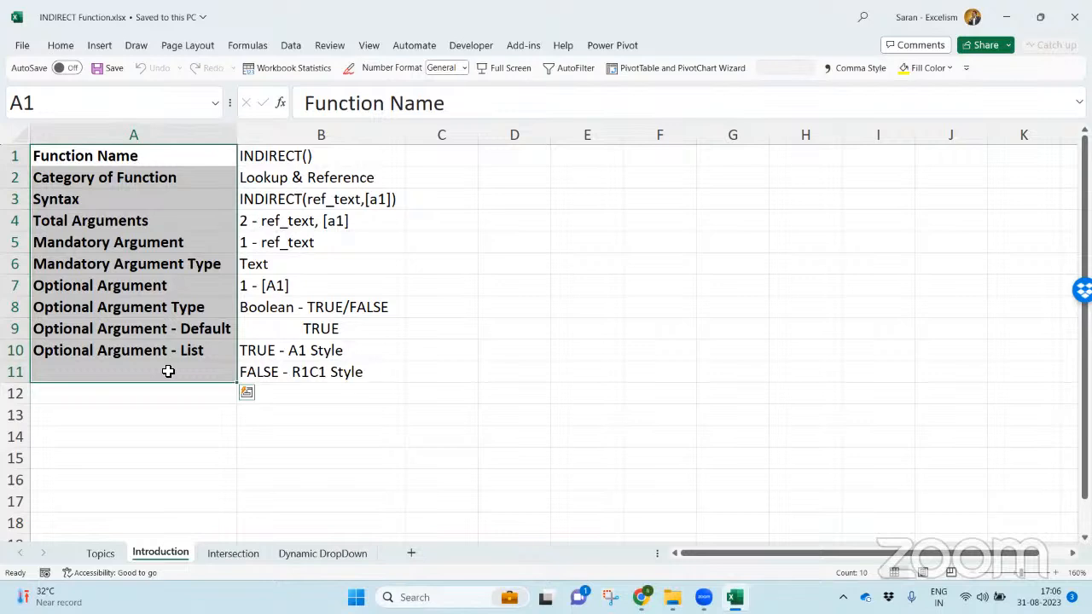
pyautogui.hotkey('ctrl', 'Home')
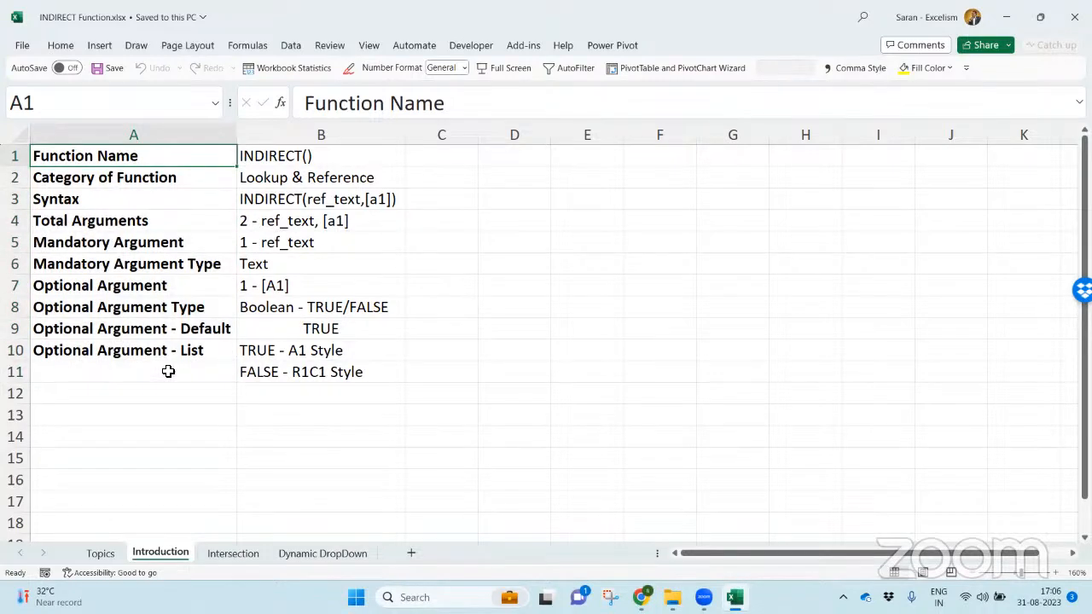
pyautogui.press('Right')
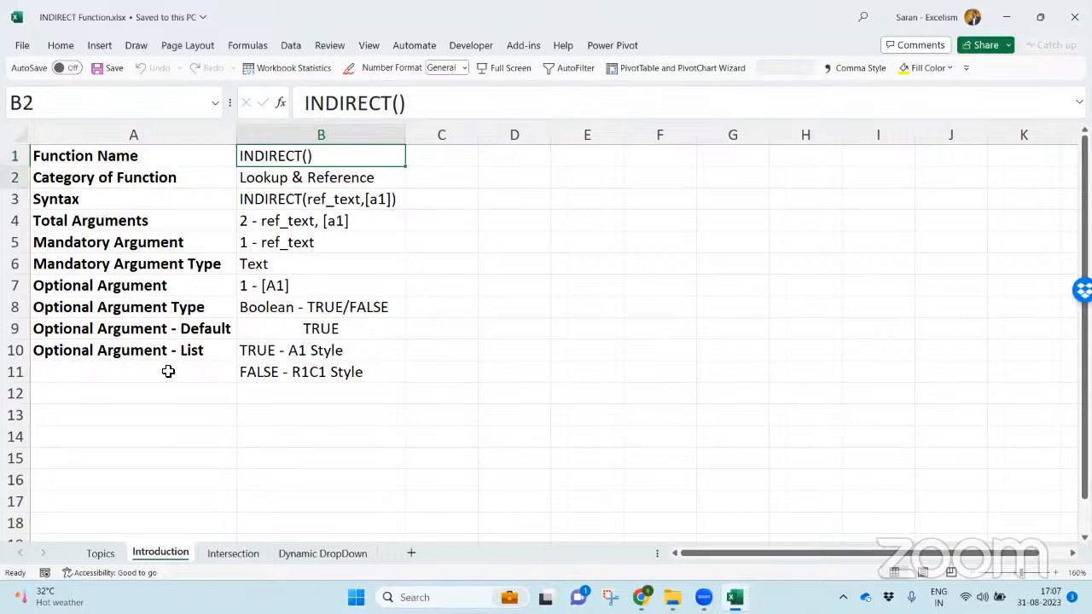
# - Insert a new row above Category of Function and label it Description in column A
pyautogui.press('Down')
pyautogui.hotkey('shift', 'space')
pyautogui.hotkey('ctrl', 'shift', '+')
pyautogui.press('Left')
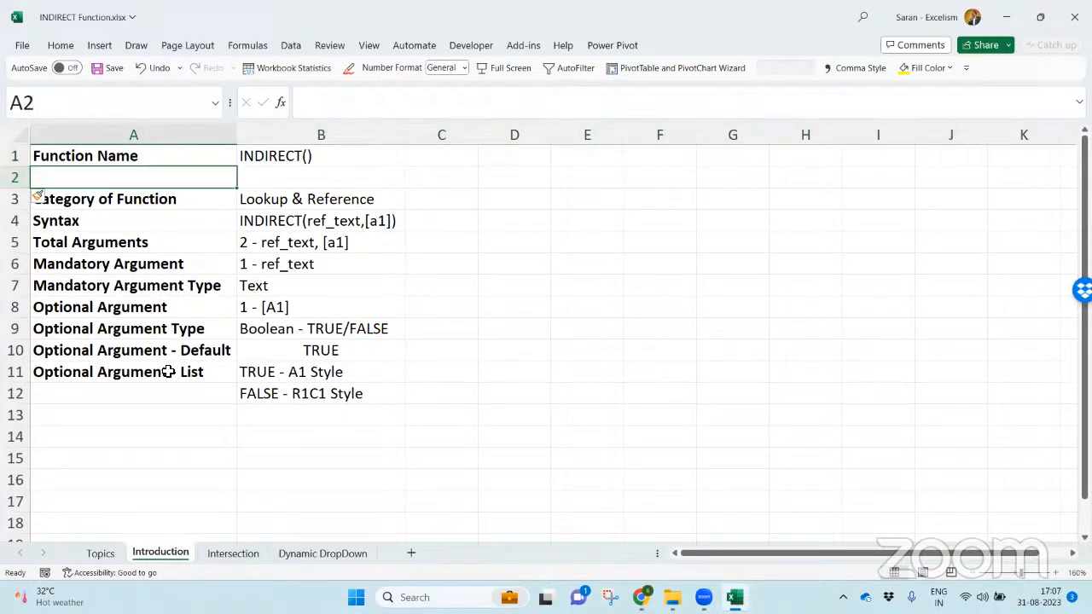
pyautogui.write('Descriptio')
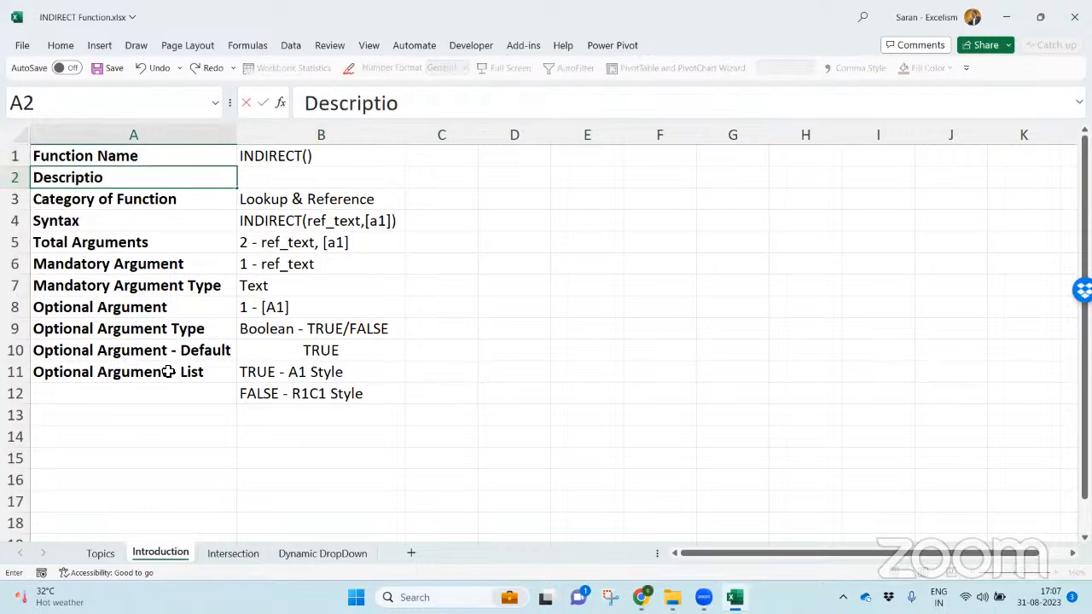
pyautogui.write('n')
pyautogui.press('Tab')
# - Check Excel's hint for INDIRECT and enter "Returns the reference specified by a text string" as the description in B2
pyautogui.write('=indi')
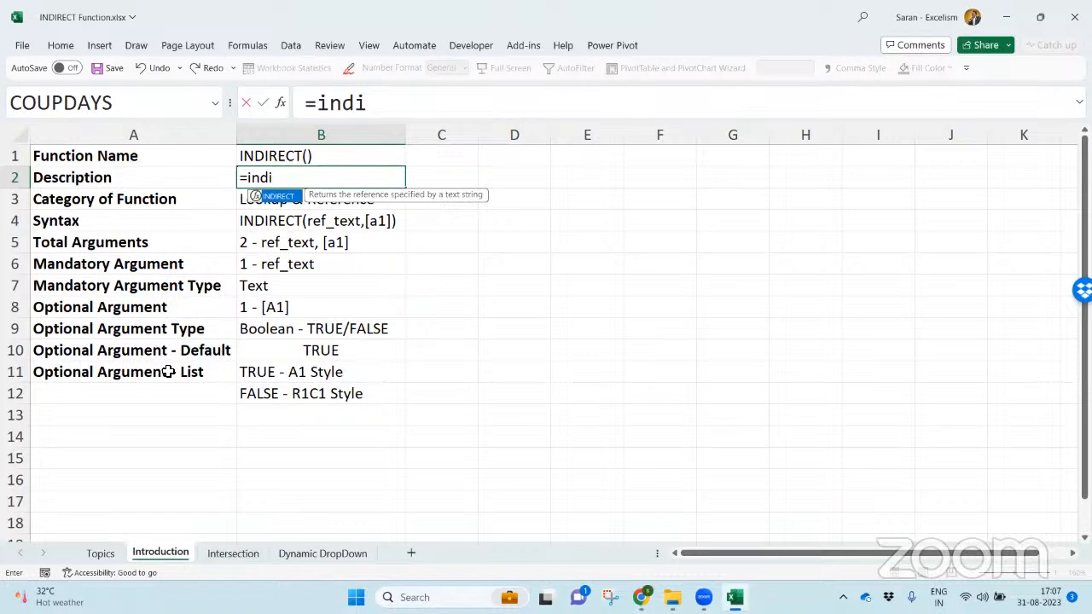
pyautogui.press('Escape')
pyautogui.write('Returns the reference specified by a text string')
pyautogui.press('Return')
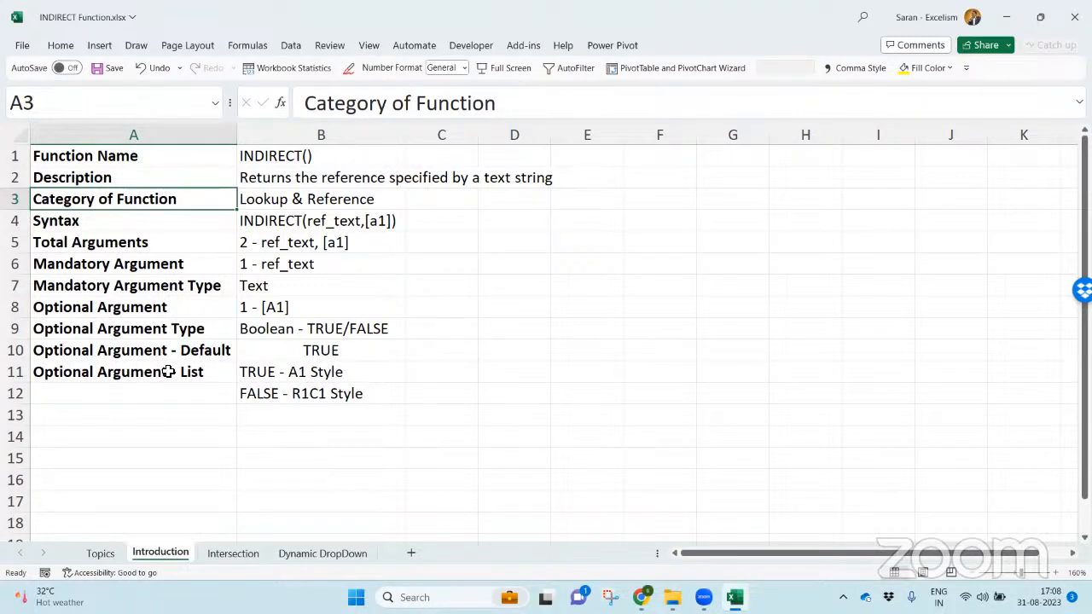
# - Find INDIRECT in the Lookup & Reference function library and compare with the Category of Function row
pyautogui.press('Right')
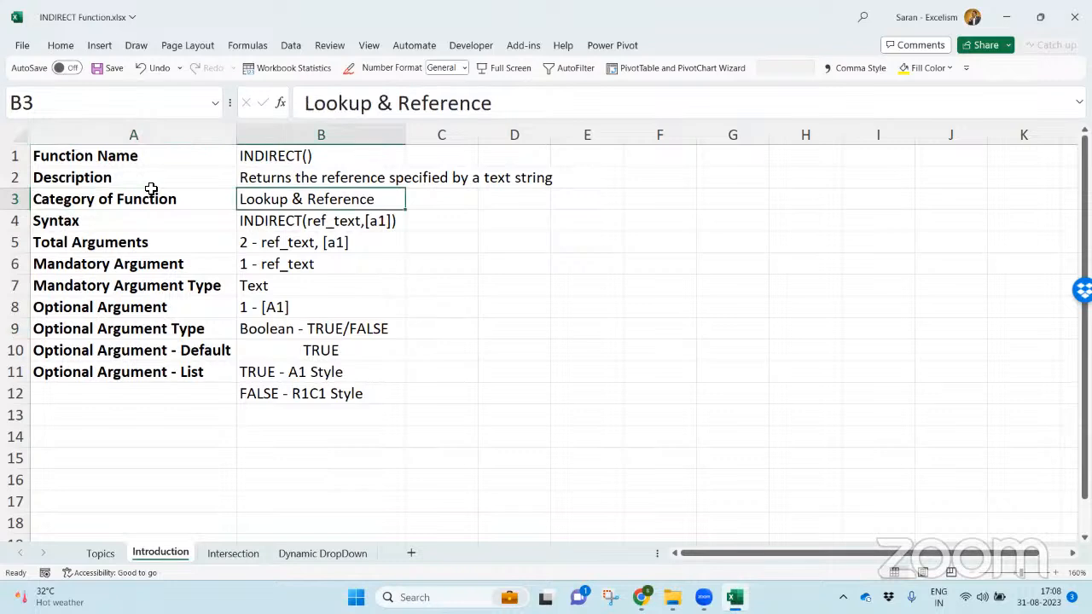
pyautogui.click(246, 45)
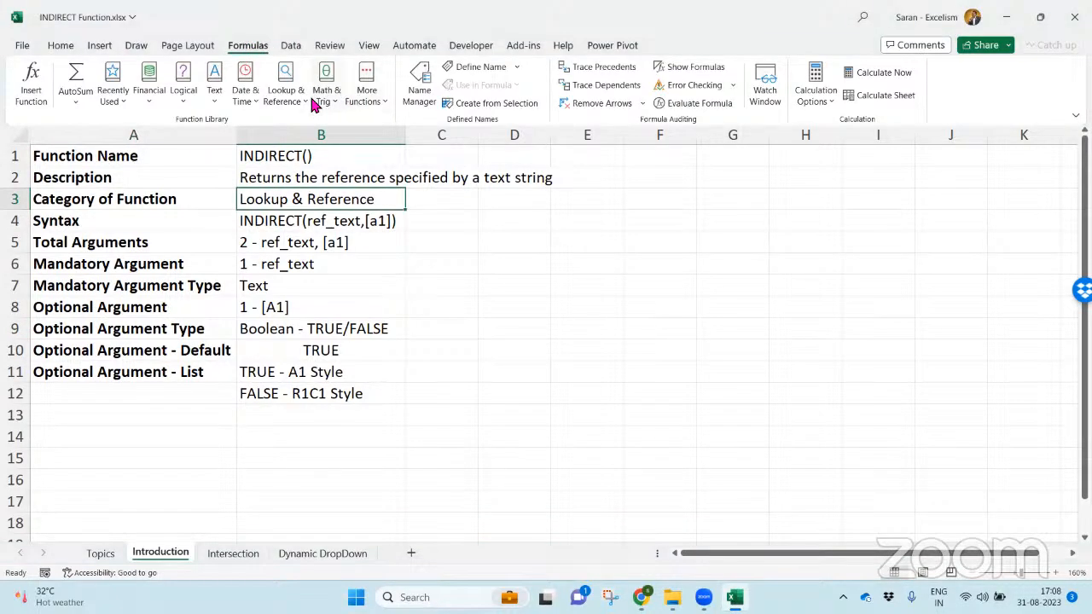
pyautogui.click(292, 104)
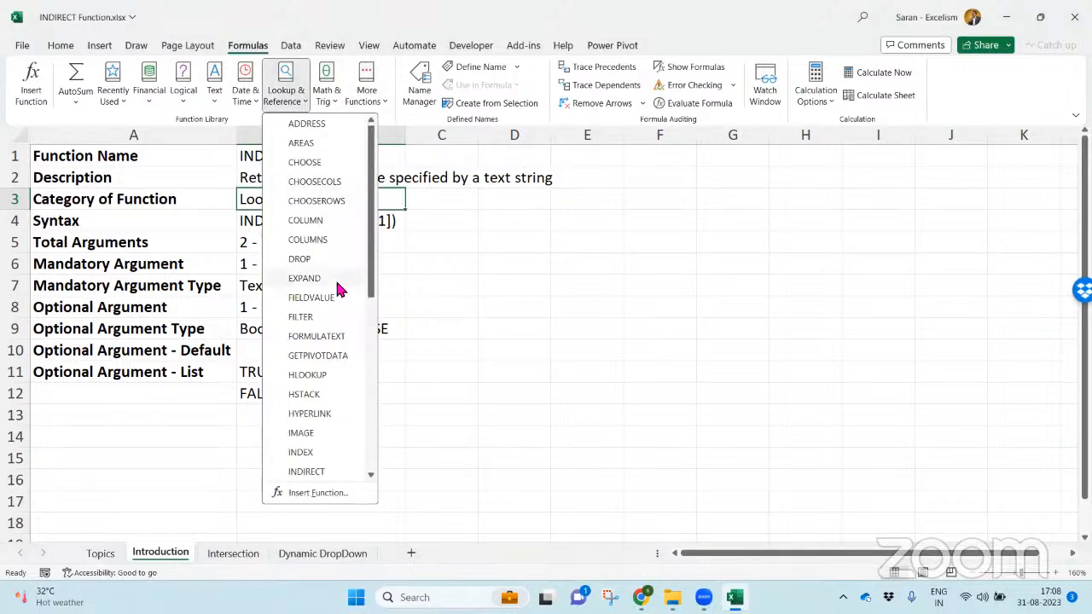
pyautogui.moveTo(367, 285); pyautogui.dragTo(366, 358)
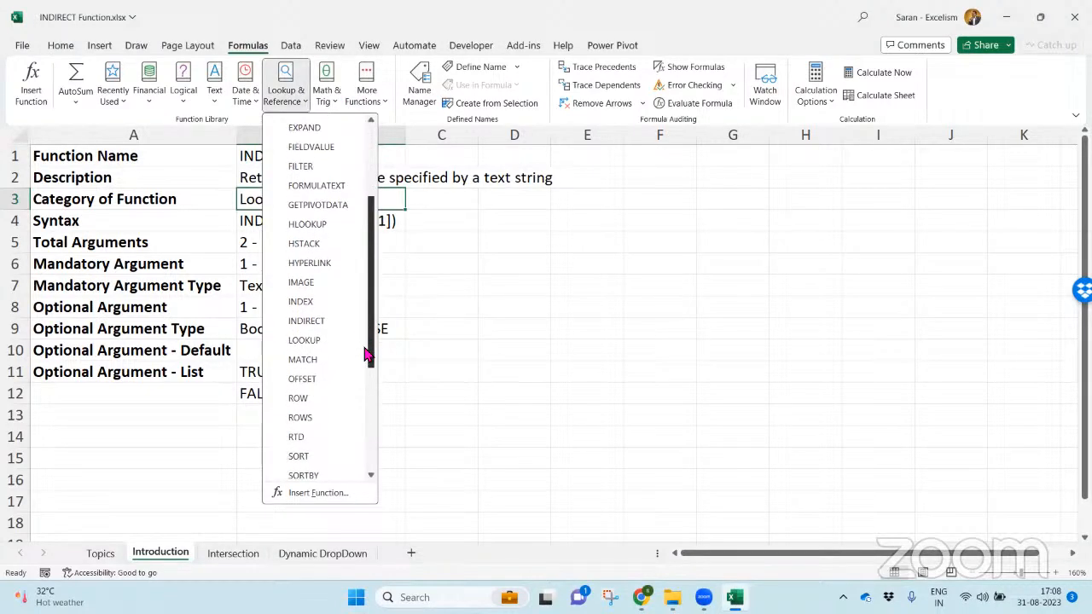
pyautogui.click(173, 276)
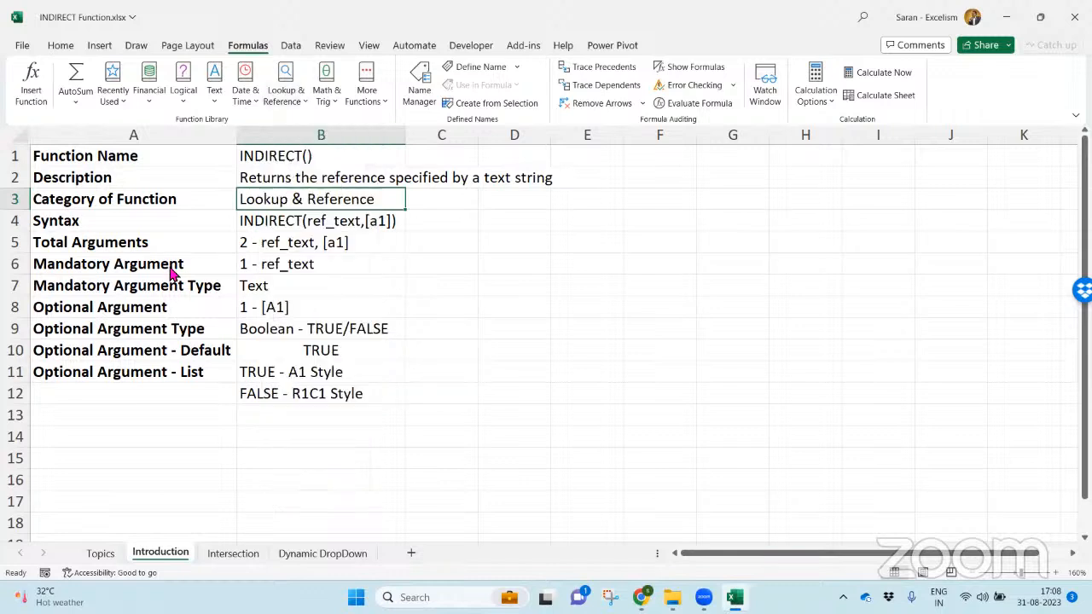
pyautogui.click(175, 202)
pyautogui.moveTo(175, 201); pyautogui.dragTo(293, 197)
# - Examine the function name and highlight the ref_text and [a1] arguments within the syntax in B4
pyautogui.click(282, 157)
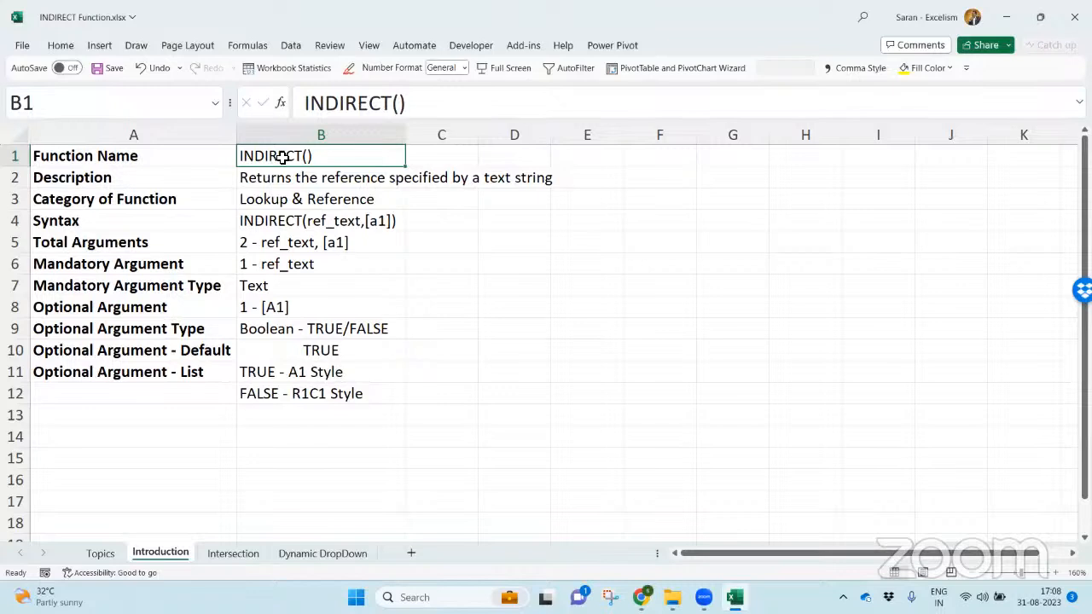
pyautogui.click(290, 220)
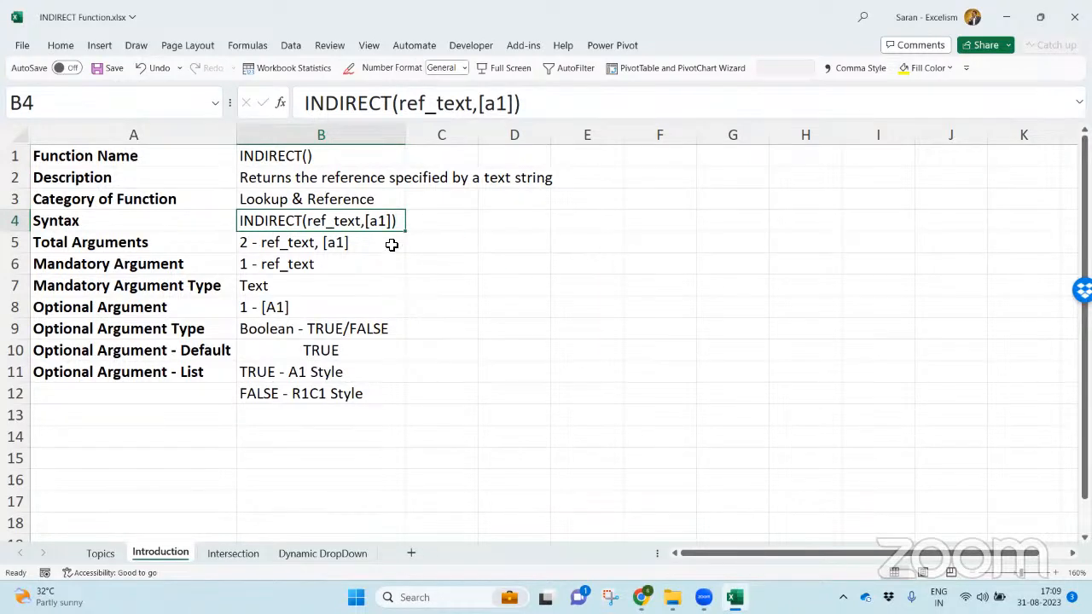
pyautogui.doubleClick(311, 223)
pyautogui.moveTo(312, 224); pyautogui.dragTo(366, 225)
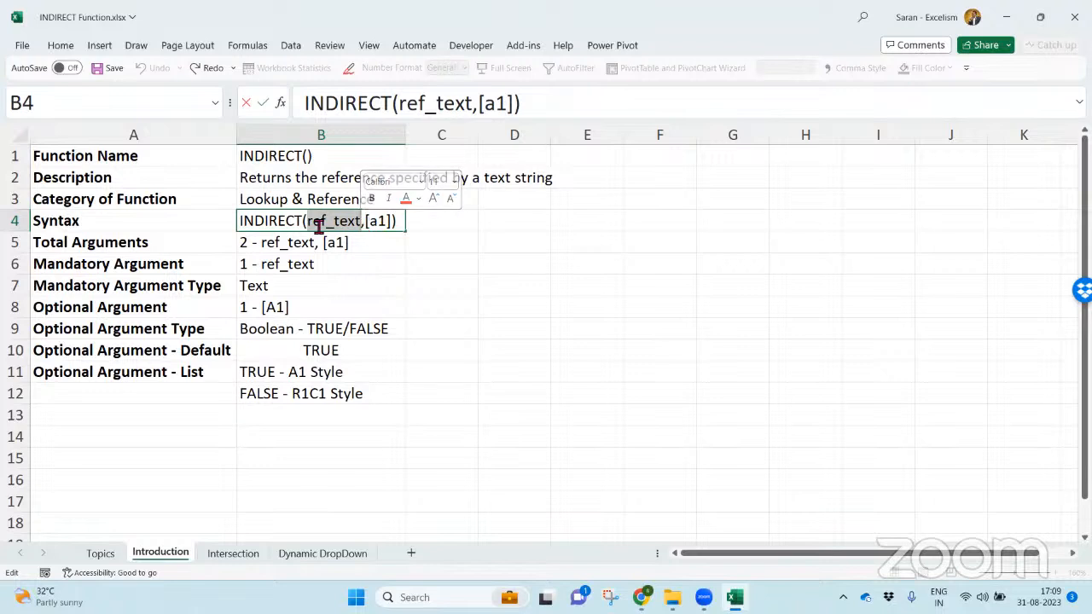
pyautogui.moveTo(308, 225); pyautogui.dragTo(364, 225)
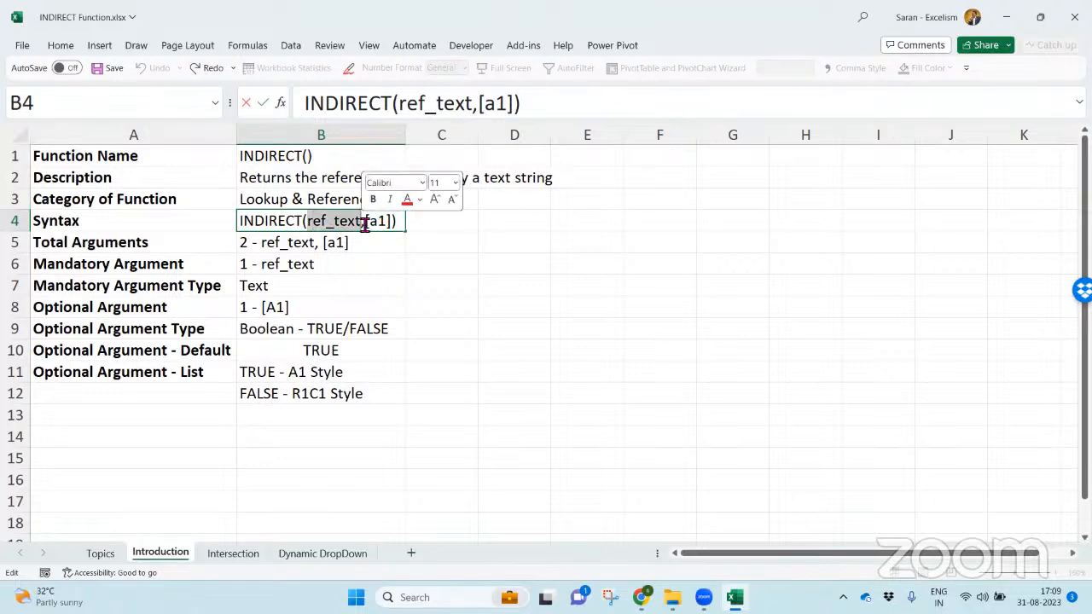
pyautogui.moveTo(366, 225); pyautogui.dragTo(397, 226)
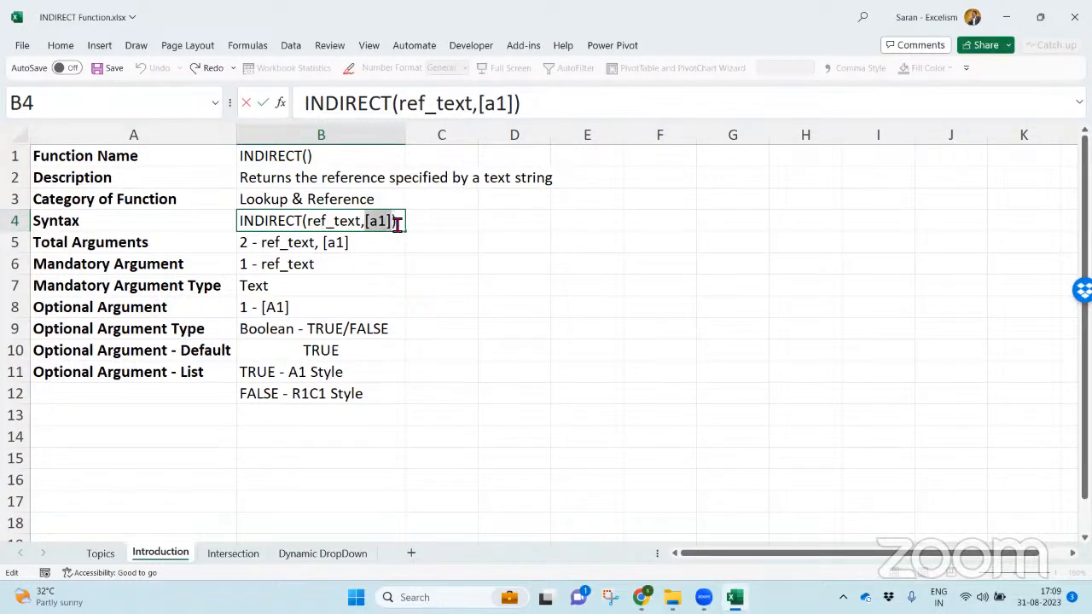
# - Start an INDIRECT formula in C4 to view its argument hint, and discard the entry
pyautogui.click(436, 228)
pyautogui.write('=indire')
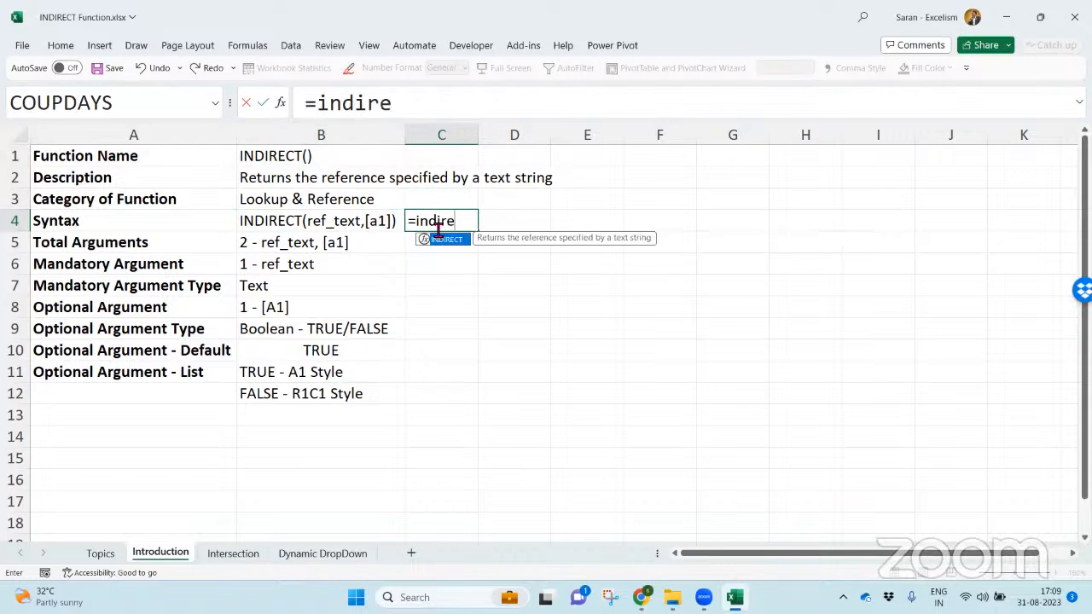
pyautogui.press('Tab')
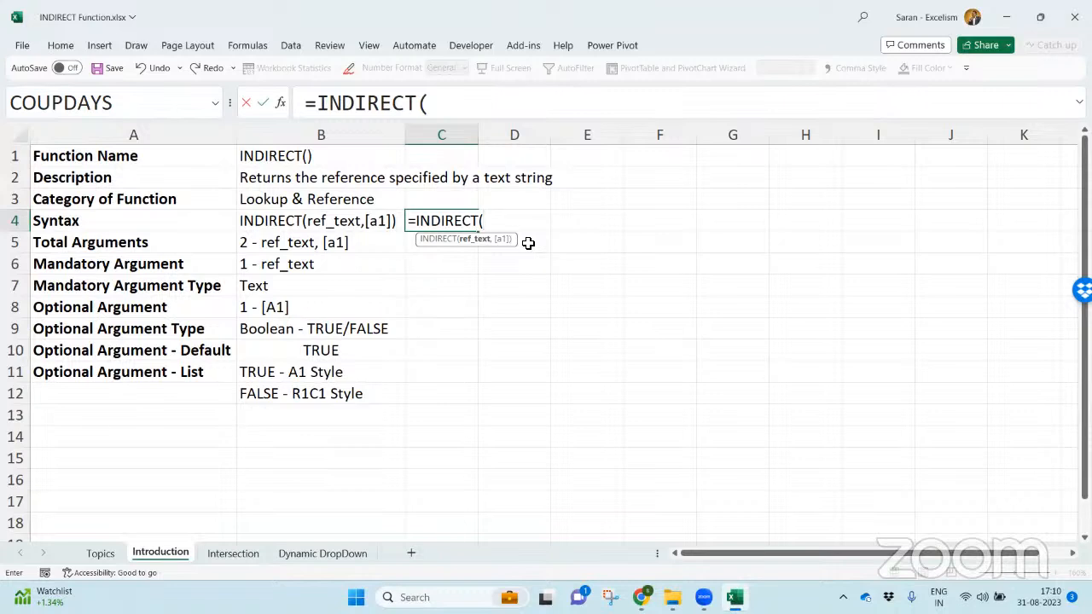
pyautogui.press('Escape')
# - Review the Total Arguments, Mandatory Argument and Mandatory Argument Type rows of the table
pyautogui.press('Down')
pyautogui.press('Left')
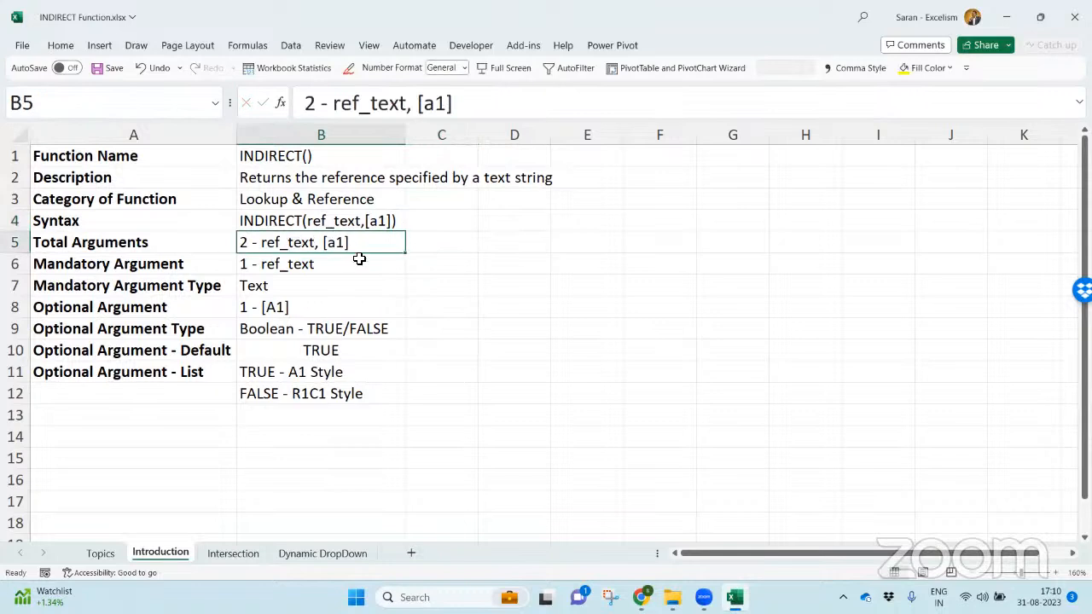
pyautogui.click(198, 265)
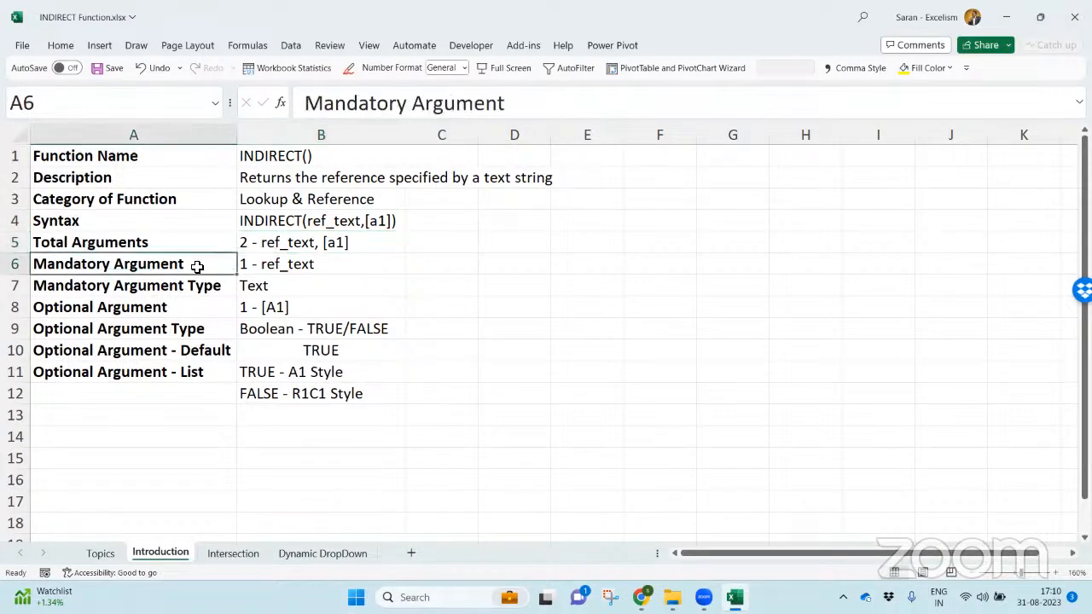
pyautogui.click(288, 262)
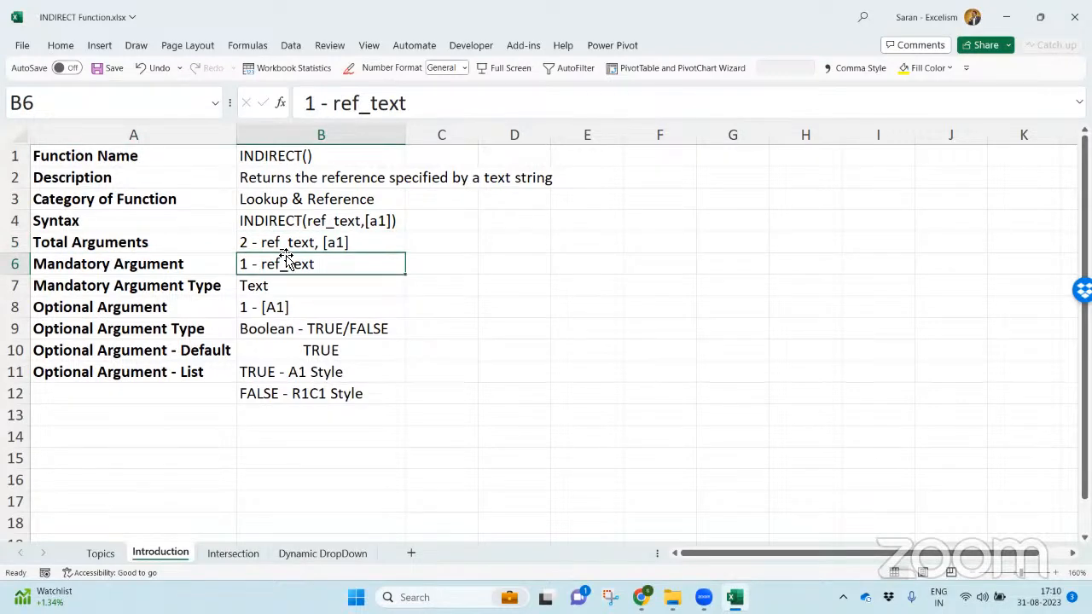
pyautogui.click(314, 289)
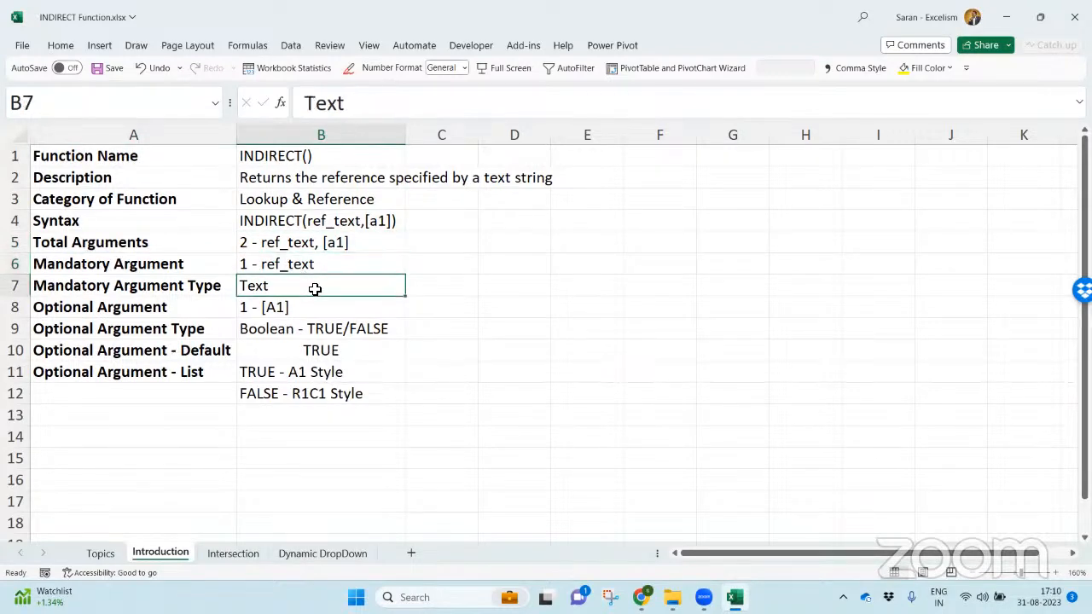
pyautogui.click(420, 282)
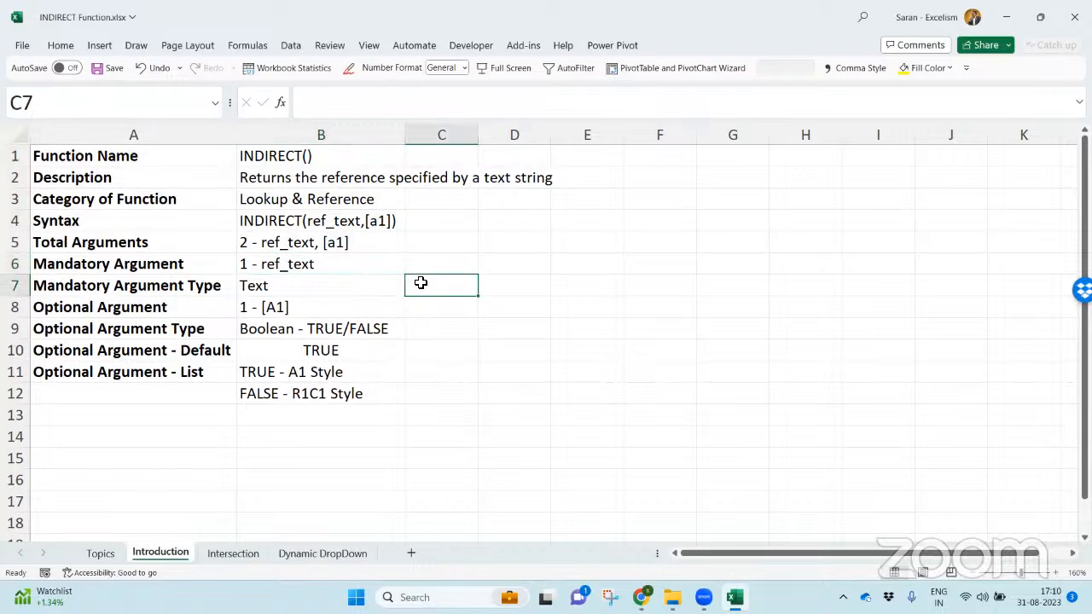
pyautogui.click(374, 286)
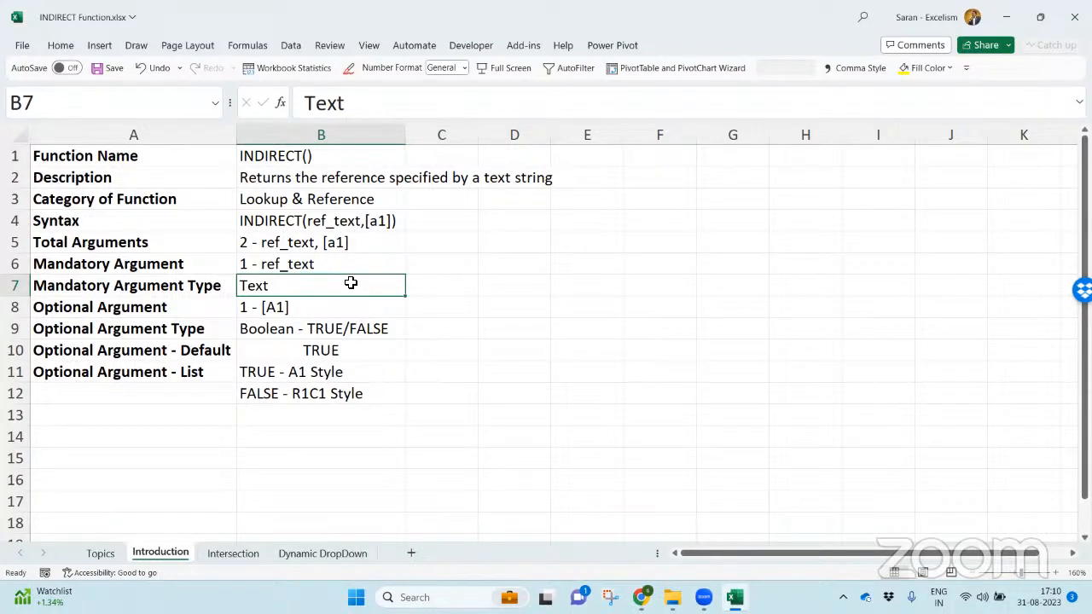
# - Change the Optional Argument value in B8 to "1 - [a1]" with a lowercase a
pyautogui.click(190, 304)
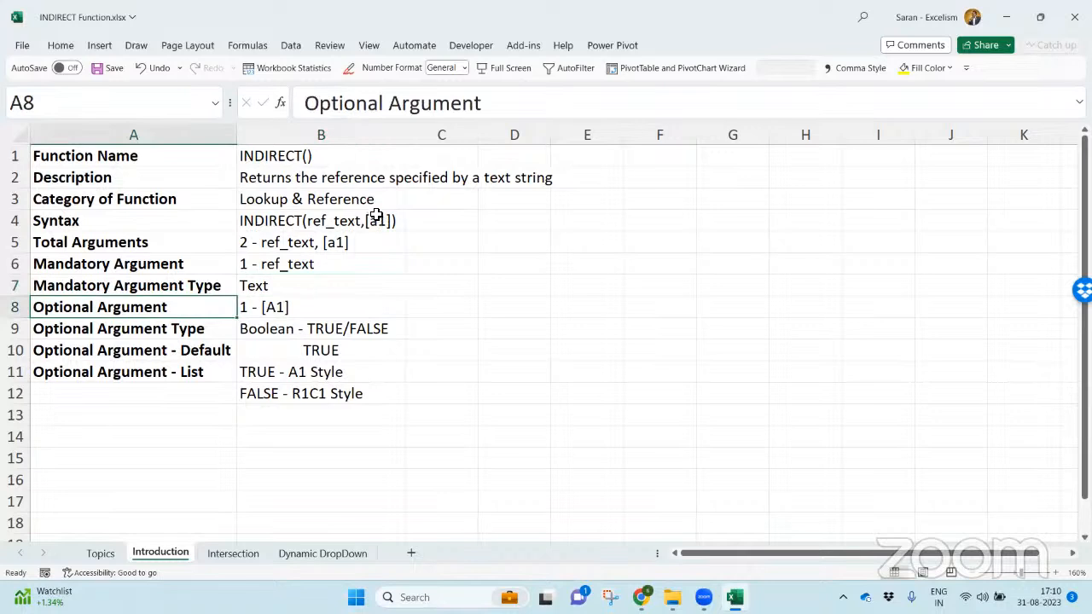
pyautogui.doubleClick(279, 309)
pyautogui.hotkey('shift', 'Right')
pyautogui.write('a')
pyautogui.press('Return')
pyautogui.click(305, 311)
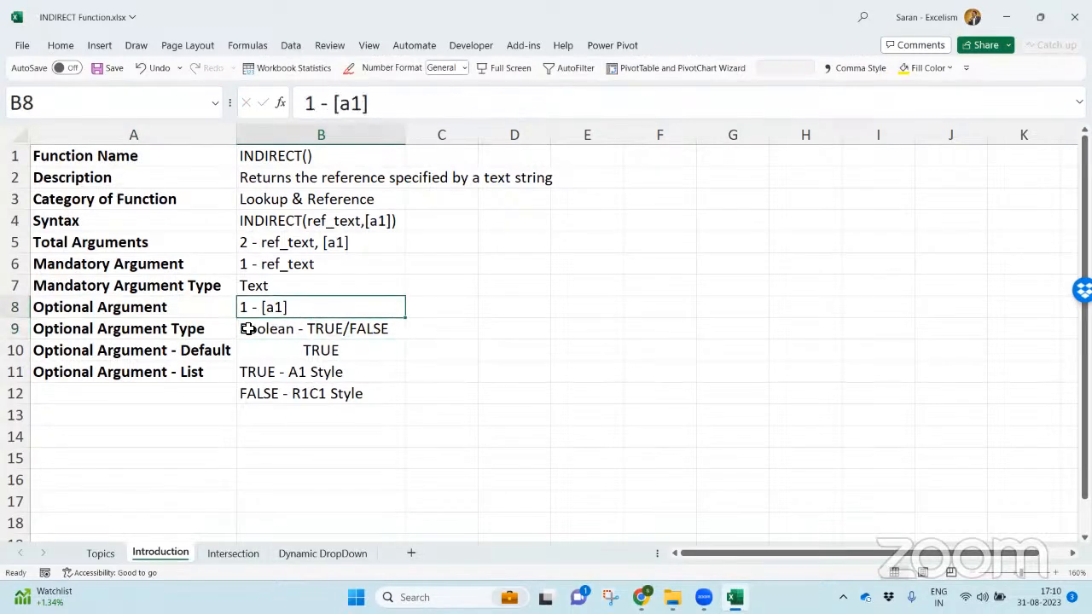
# - Start an INDIRECT formula in C8 to view the options of its optional [a1] argument, and discard the entry
pyautogui.click(190, 333)
pyautogui.click(439, 308)
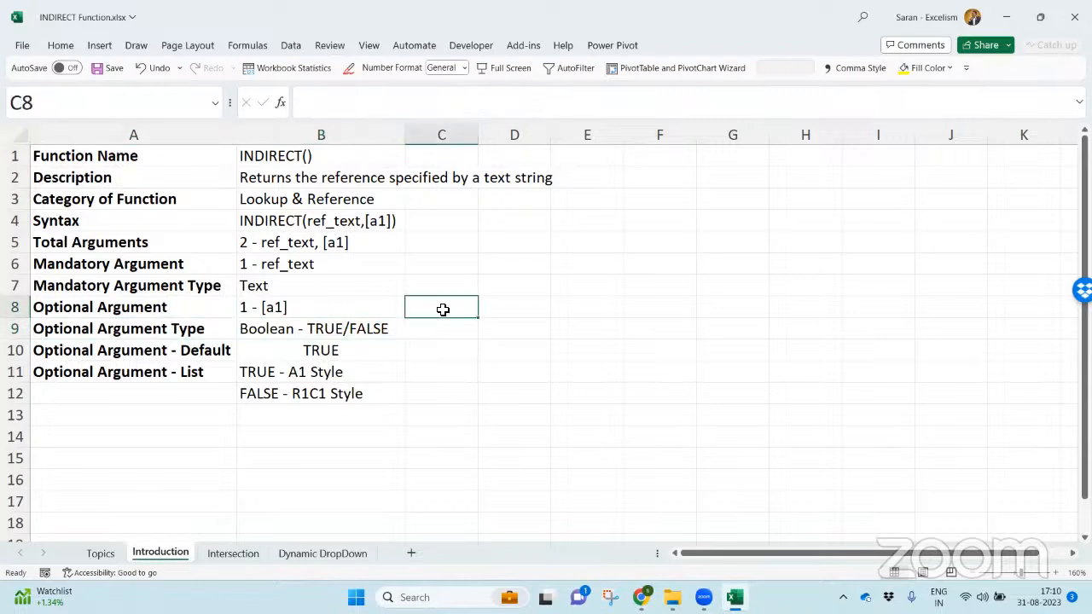
pyautogui.write('=indi')
pyautogui.press('Tab')
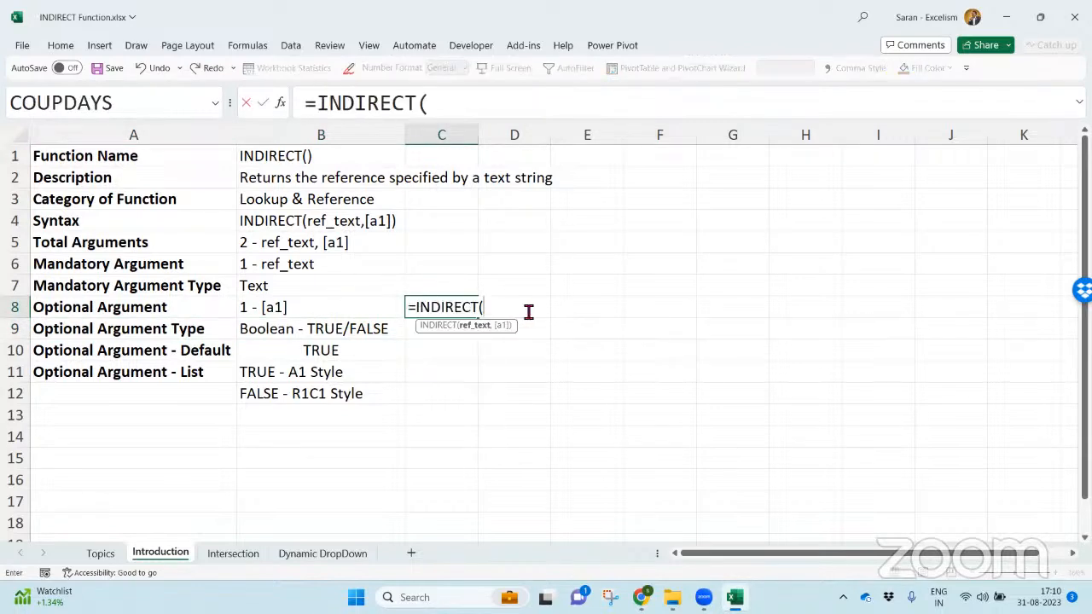
pyautogui.write(',')
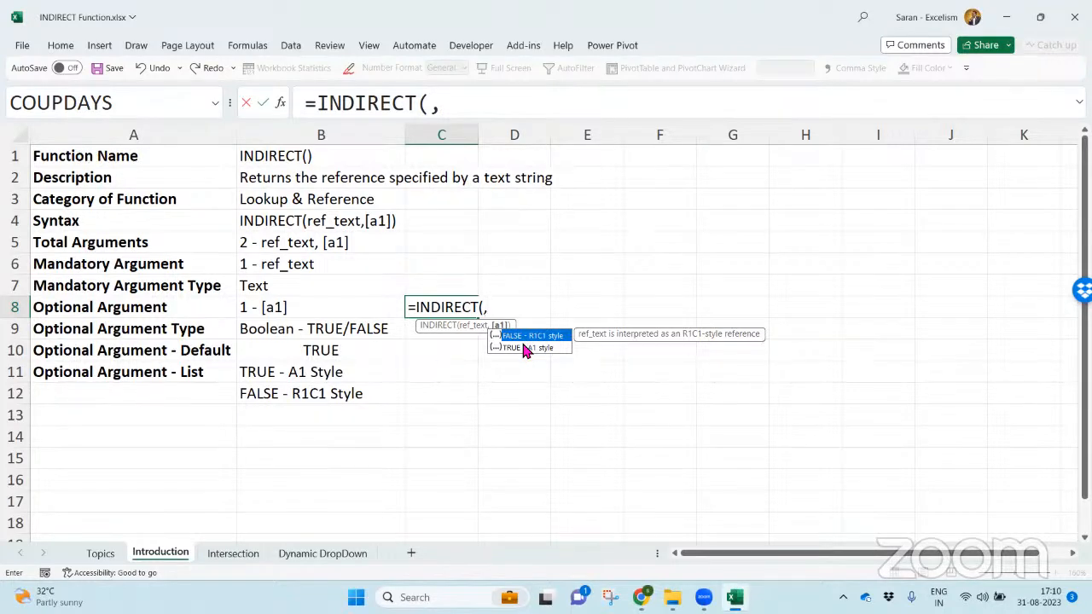
pyautogui.press('Escape')
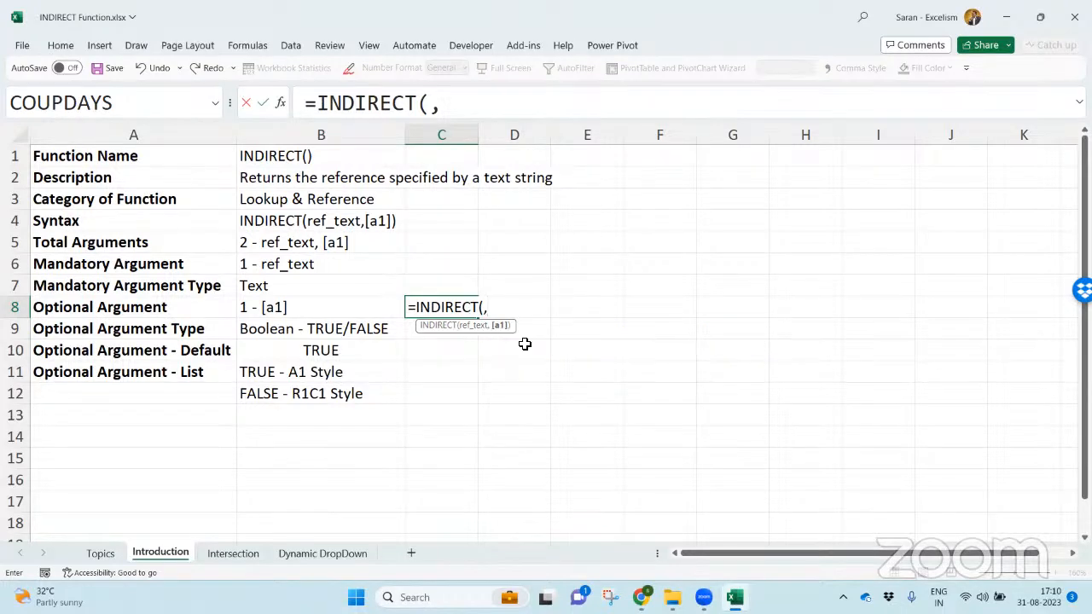
pyautogui.press('Escape')
# - Start a WEEKDAY formula in C8 to view the options of its optional return_type argument, and discard the entry
pyautogui.write('=week')
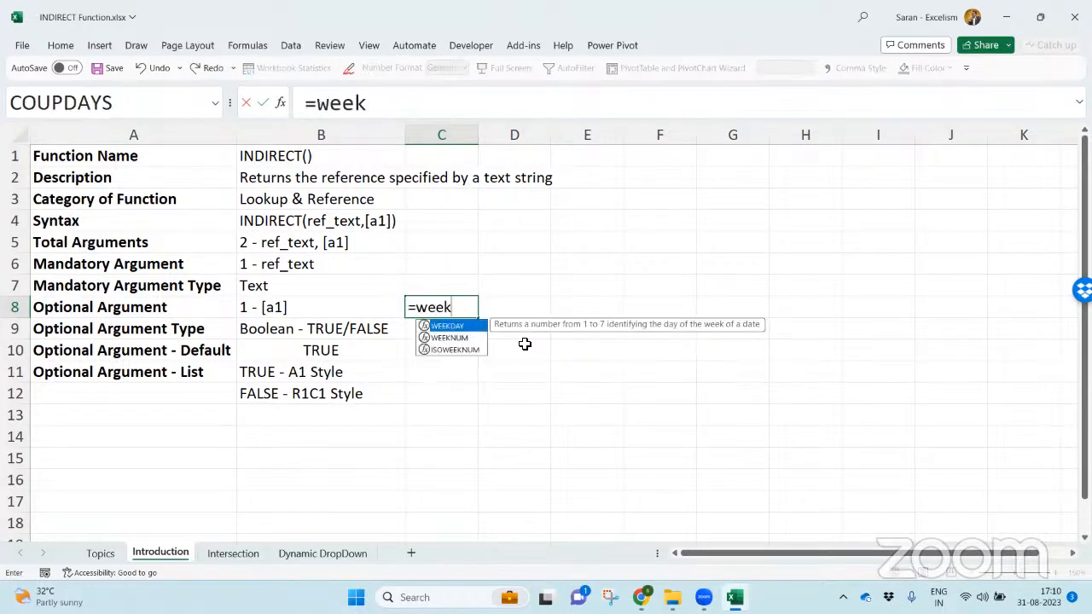
pyautogui.press('Tab')
pyautogui.write(',')
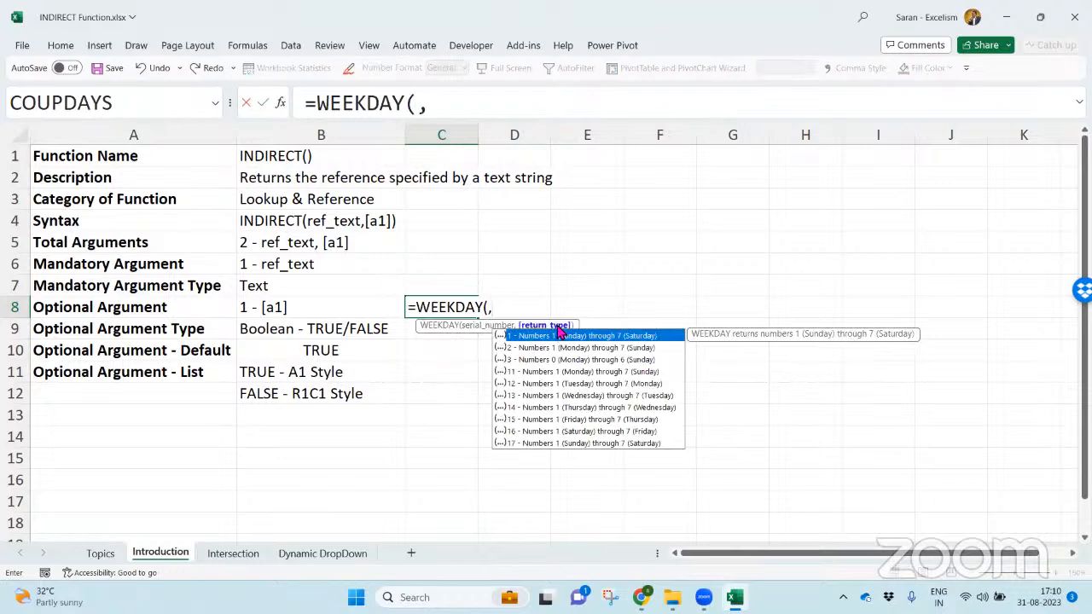
pyautogui.press('Escape')
pyautogui.press('Escape')
# - Start a NETWORKDAYS.INTL formula in C8 to view the options of its weekend argument, and discard the entry
pyautogui.write('=w')
pyautogui.press('BackSpace')
pyautogui.write('network')
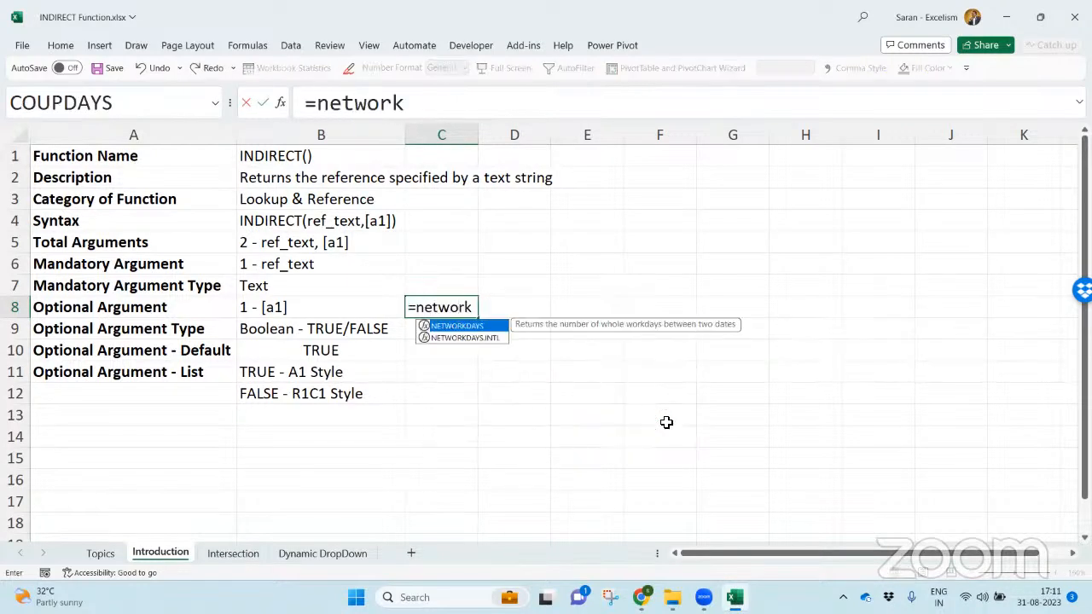
pyautogui.press('Down')
pyautogui.press('Tab')
pyautogui.write(',,')
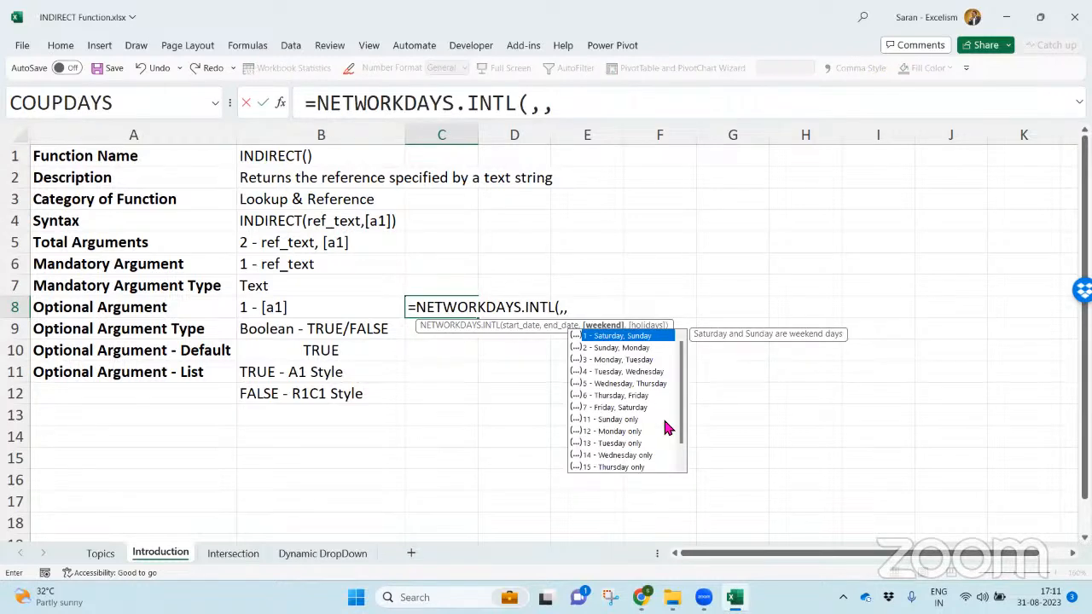
pyautogui.press('Down')
pyautogui.press('Down')
pyautogui.press('Down')
pyautogui.press('Escape')
pyautogui.press('Escape')
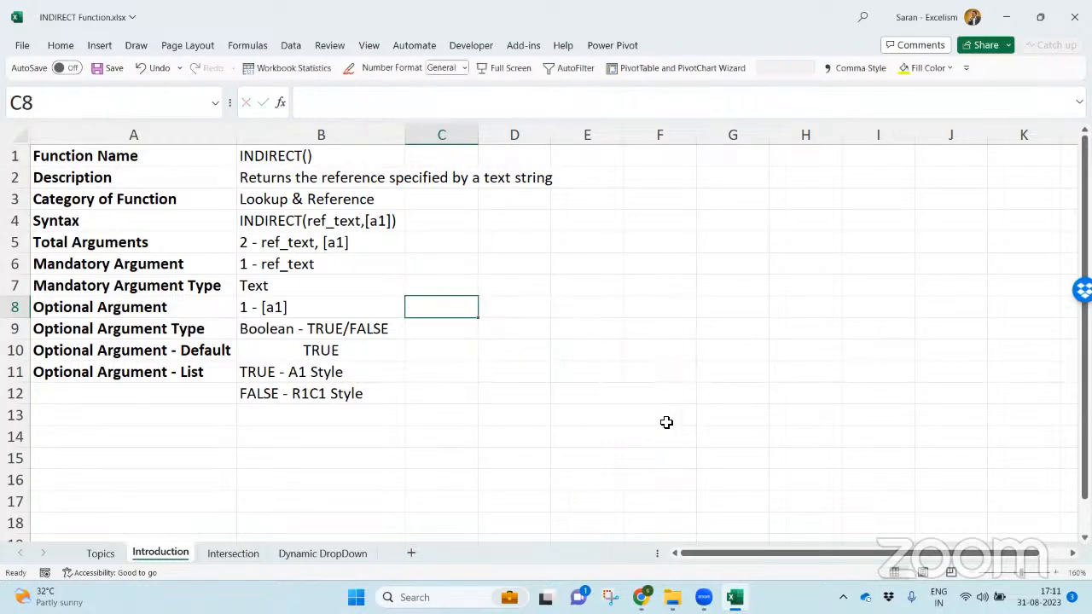
# - Start a WORKDAY.INTL formula in C8 to browse its weekend argument options, and discard the entry
pyautogui.write('=work')
pyautogui.press('Down')
pyautogui.press('Tab')
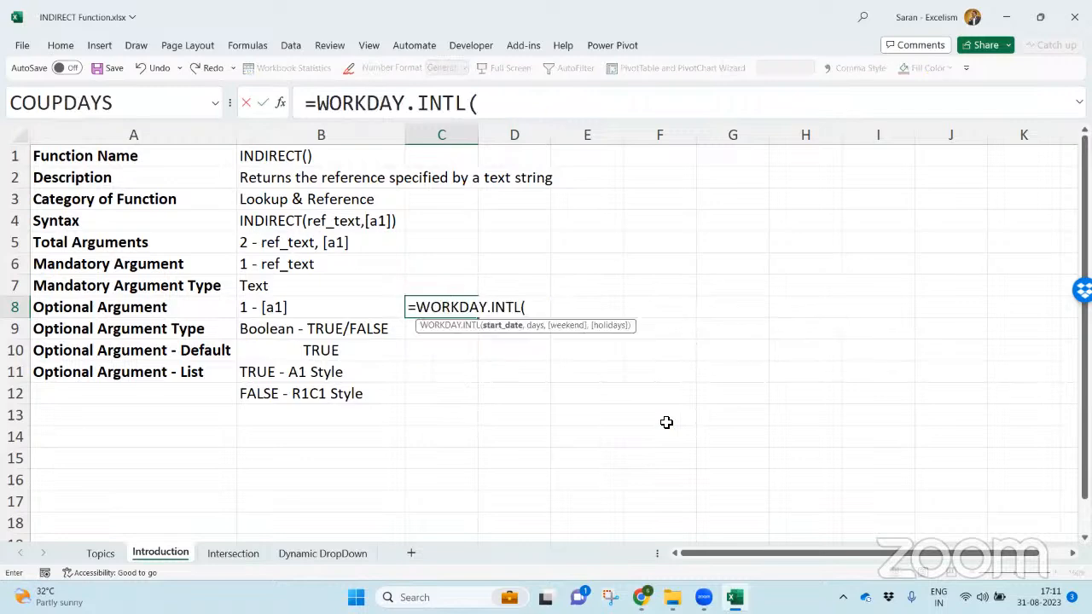
pyautogui.write(',,')
pyautogui.press('Down')
pyautogui.press('Down')
pyautogui.press('Down')
pyautogui.press('Down')
pyautogui.press('Down')
pyautogui.press('Escape')
pyautogui.press('Escape')
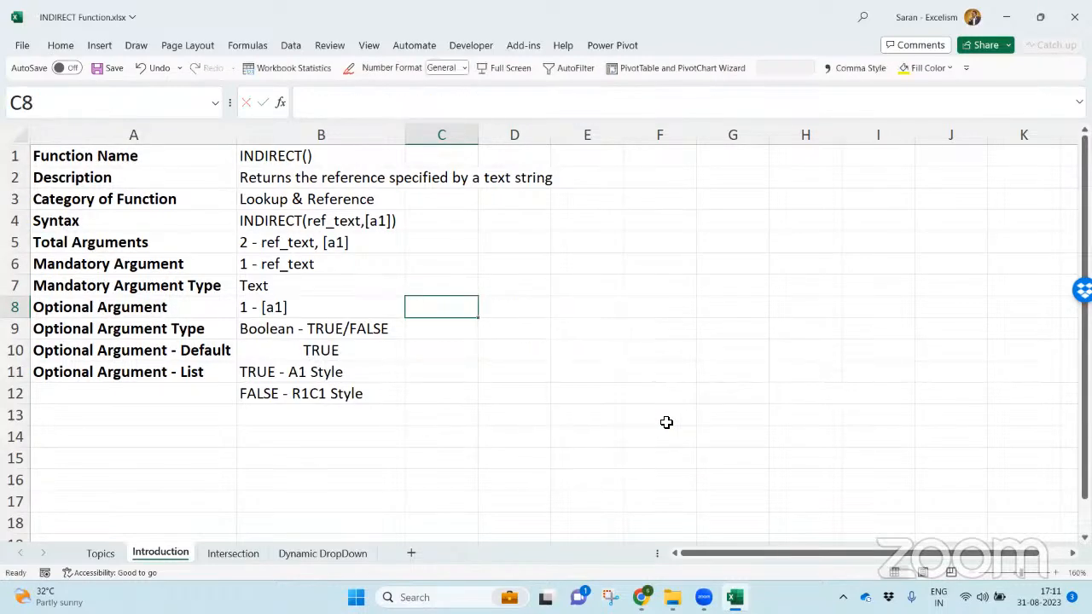
# - Start a VLOOKUP formula in C8 to view the options of its range_lookup argument, and discard the entry
pyautogui.write('=vloo')
pyautogui.press('Tab')
pyautogui.write(',,')
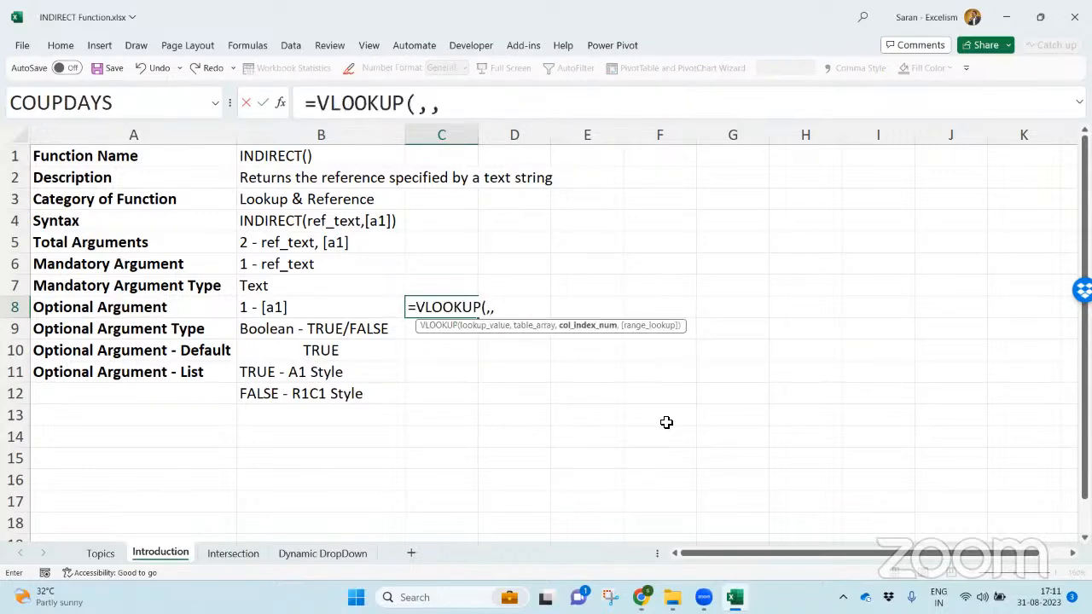
pyautogui.write(',')
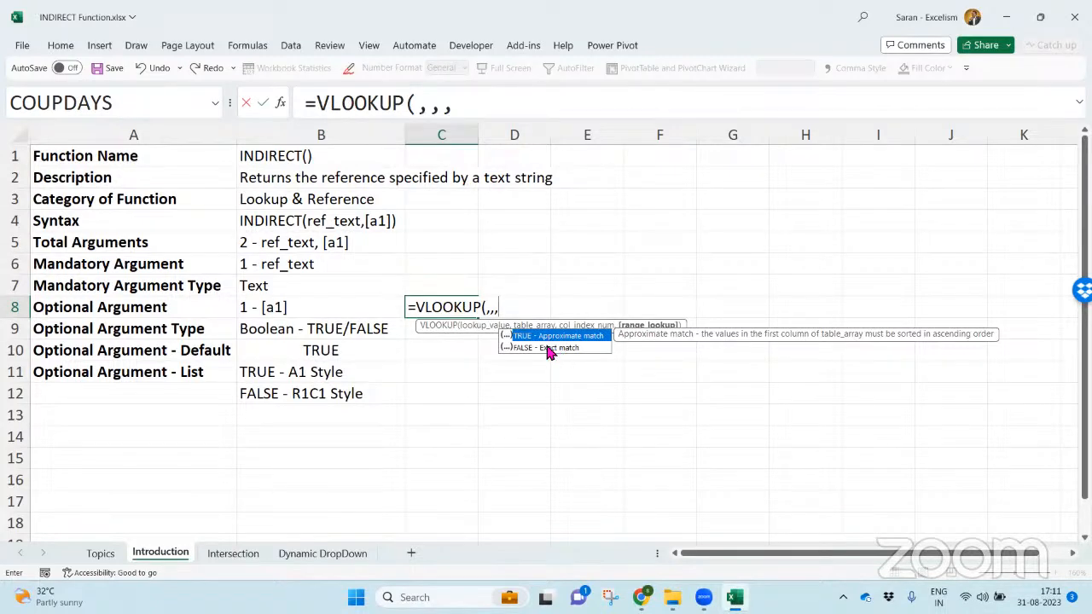
pyautogui.press('Escape')
pyautogui.press('Escape')
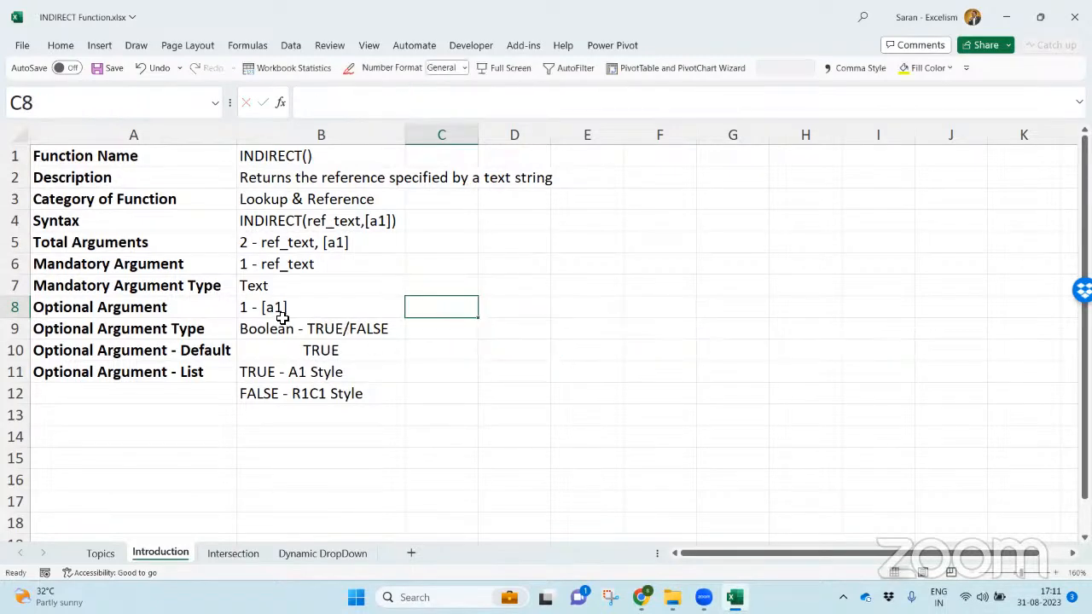
# - Review the Optional Argument Type, Default and List rows of the table, including the A1 and R1C1 style options
pyautogui.click(209, 329)
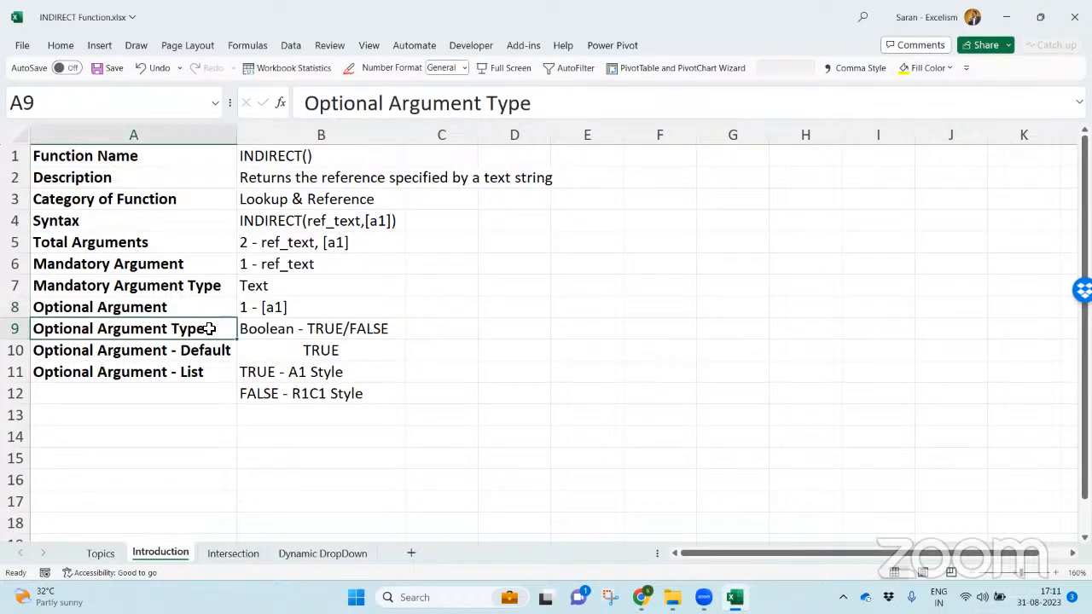
pyautogui.click(315, 329)
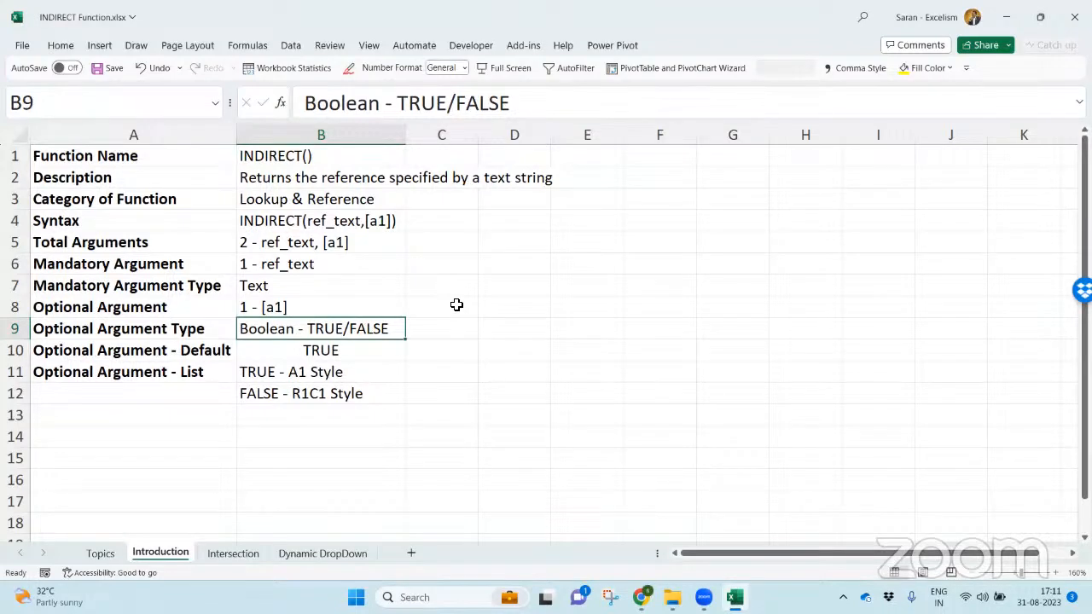
pyautogui.click(179, 354)
pyautogui.moveTo(230, 353); pyautogui.dragTo(325, 350)
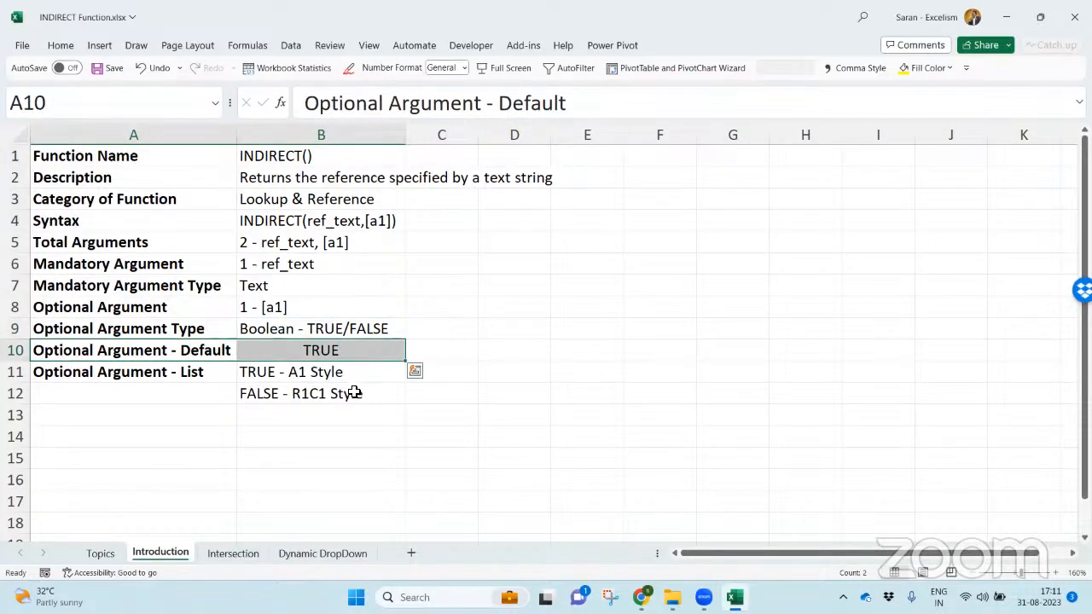
pyautogui.click(200, 375)
pyautogui.moveTo(293, 371); pyautogui.dragTo(292, 389)
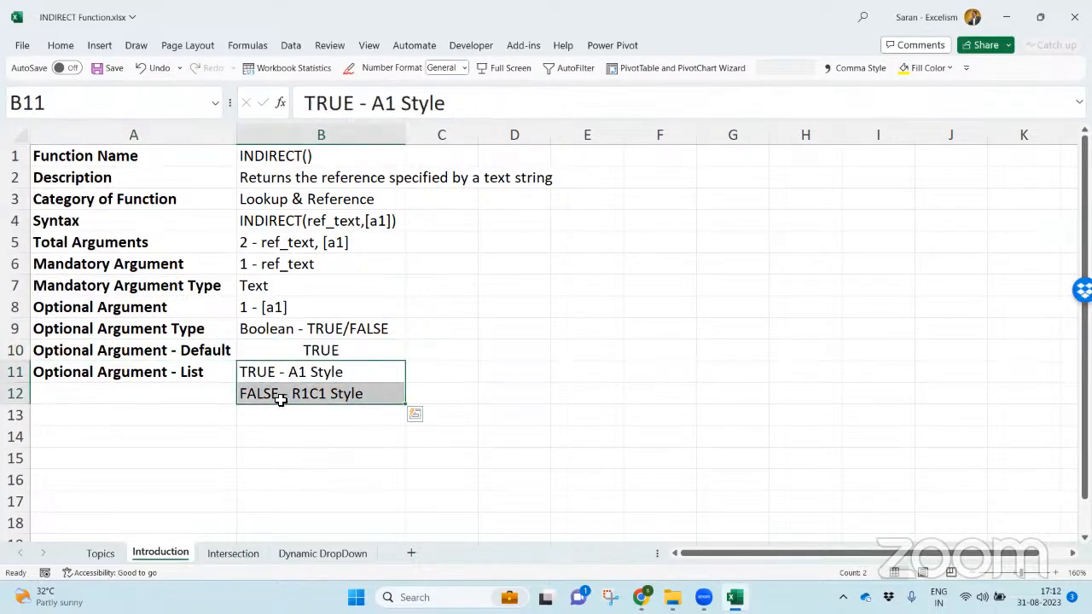
pyautogui.click(249, 307)
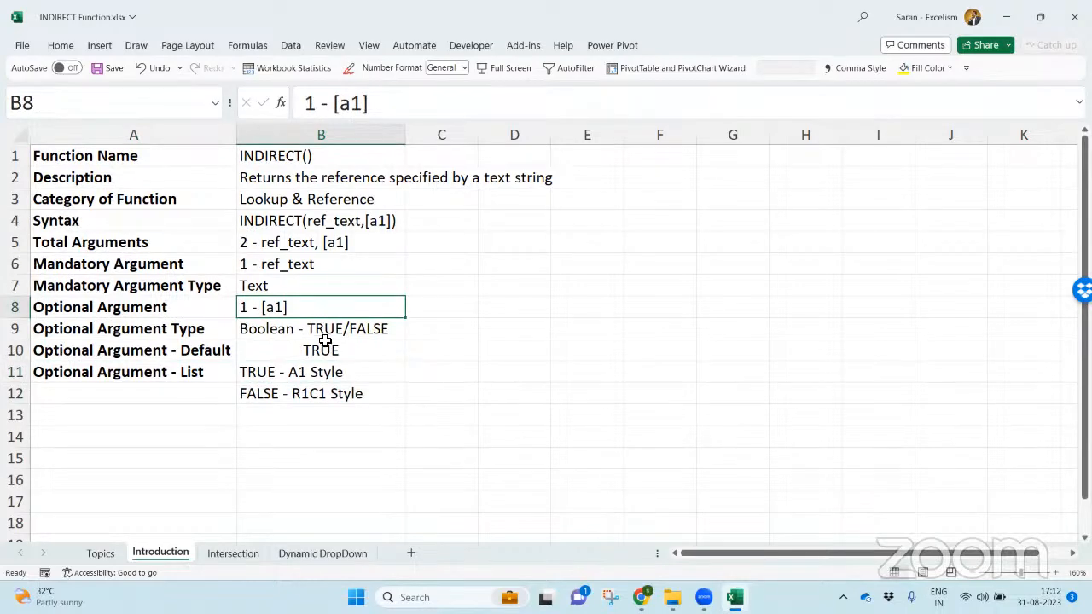
pyautogui.moveTo(285, 376); pyautogui.dragTo(438, 393)
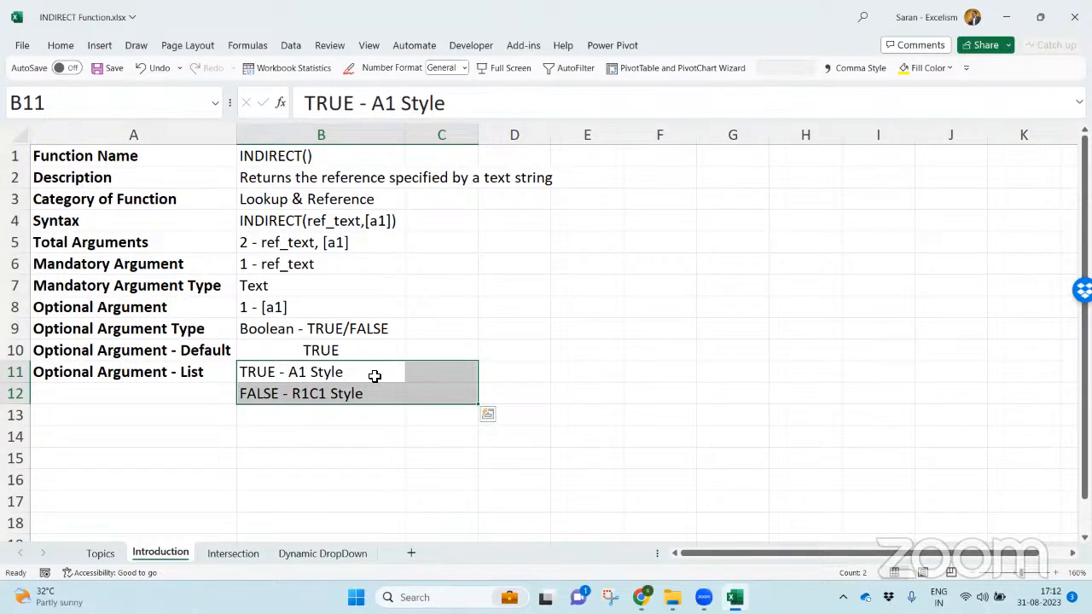
pyautogui.click(370, 458)
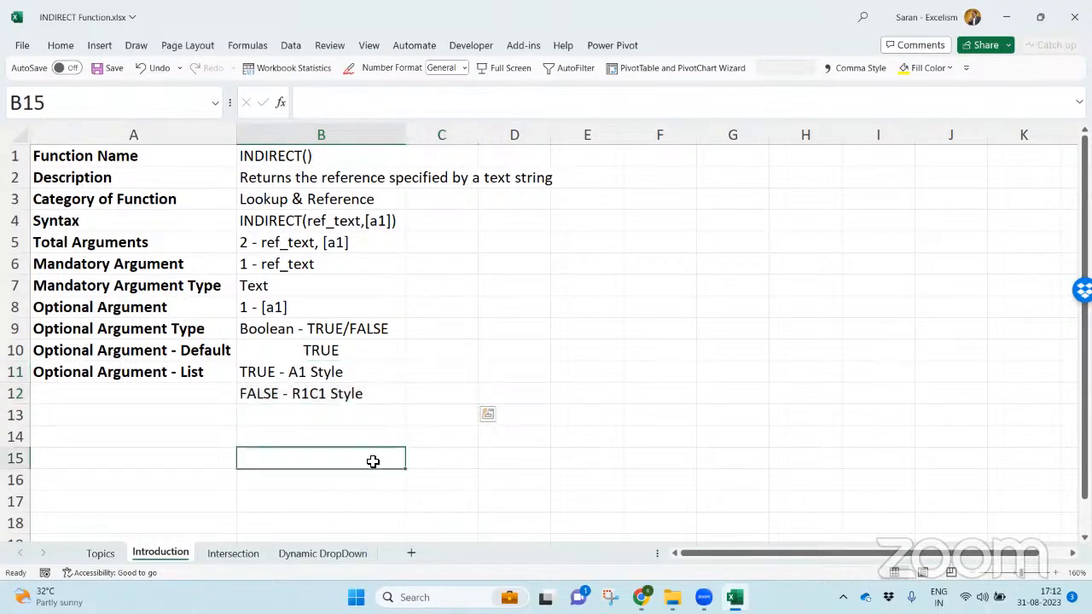
# - Add a new worksheet after Introduction, name it INDIRECT() and enlarge its view to 190%
pyautogui.click(410, 554)
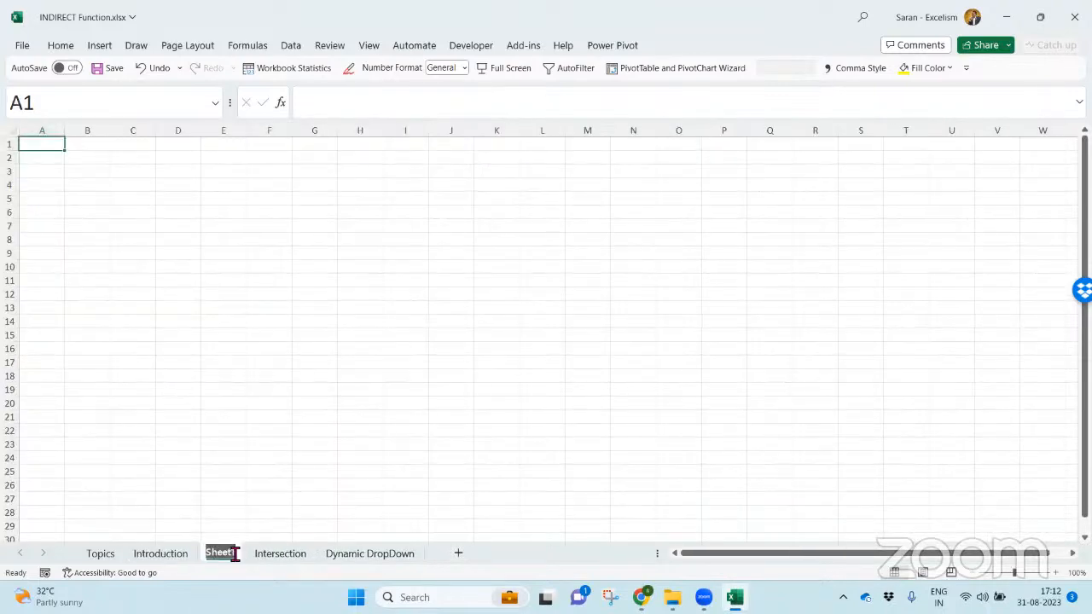
pyautogui.doubleClick(222, 553)
pyautogui.write('INDIRECT()')
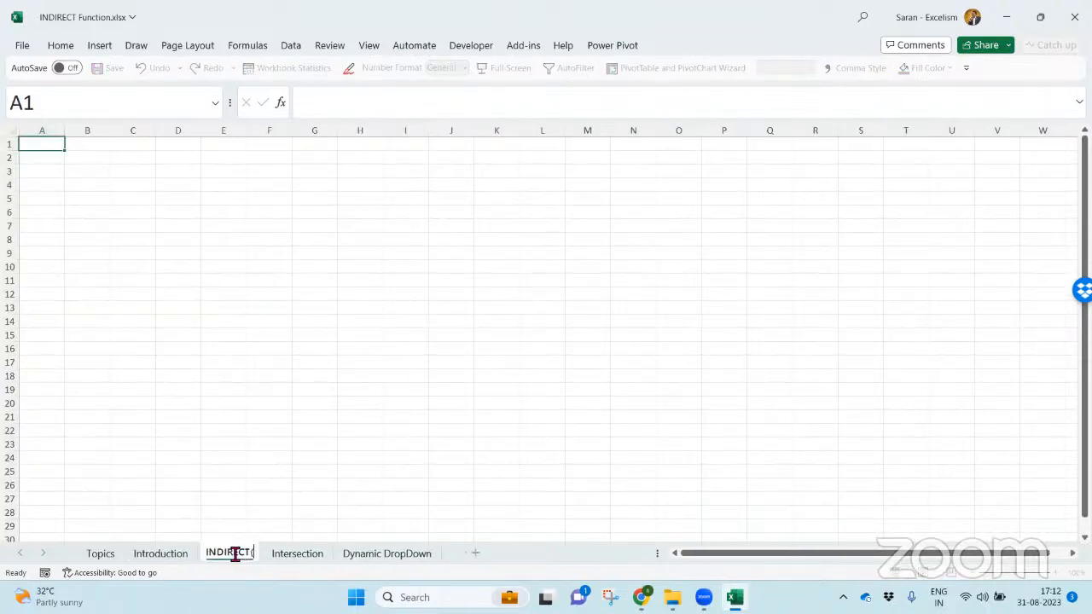
pyautogui.press('Return')
pyautogui.click(1054, 572)
pyautogui.click(1054, 572)
pyautogui.click(1055, 572)
pyautogui.click(1054, 572)
pyautogui.click(1055, 572)
pyautogui.click(1054, 573)
pyautogui.click(1055, 573)
pyautogui.click(1055, 572)
pyautogui.click(1054, 573)
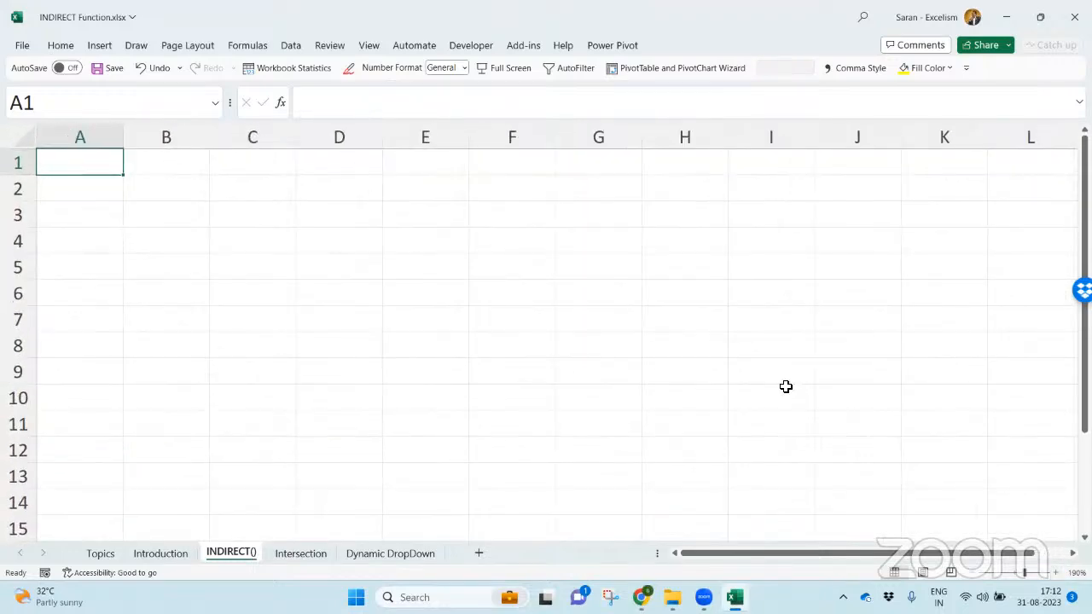
# - Enter 500 in A1 and reference that cell directly from C2 with the formula =A1
pyautogui.write('500')
pyautogui.press('Return')
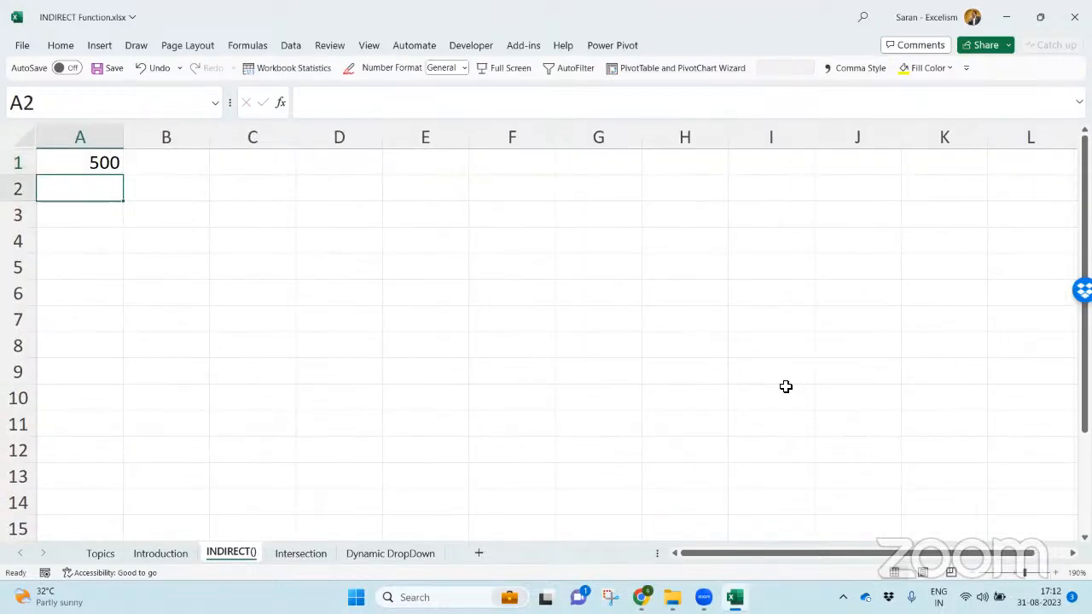
pyautogui.press('Right')
pyautogui.press('Right')
pyautogui.press('Down')
pyautogui.press('Up')
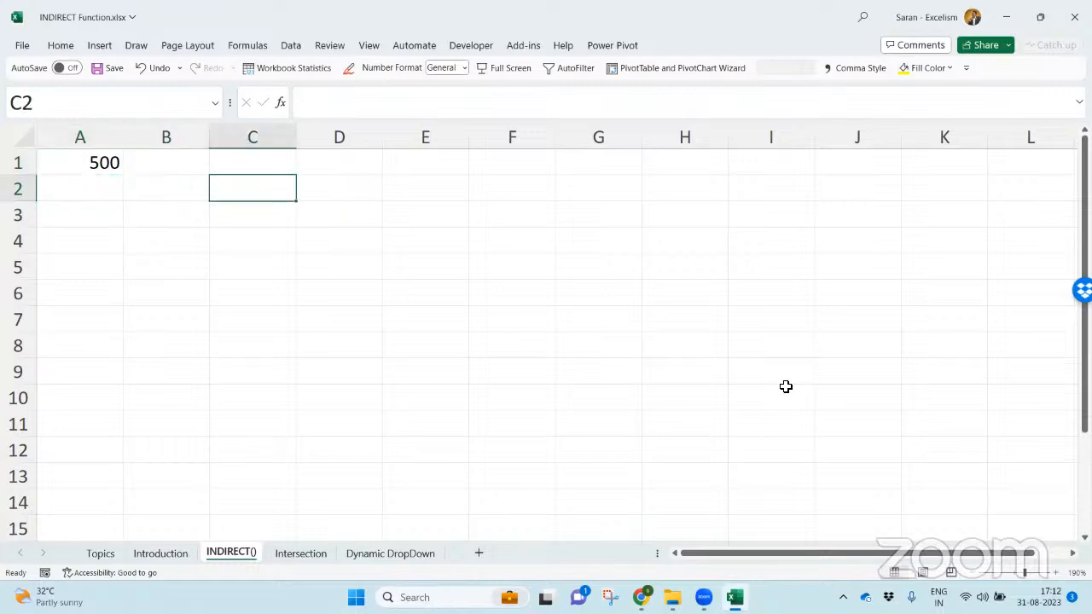
pyautogui.write('=A1')
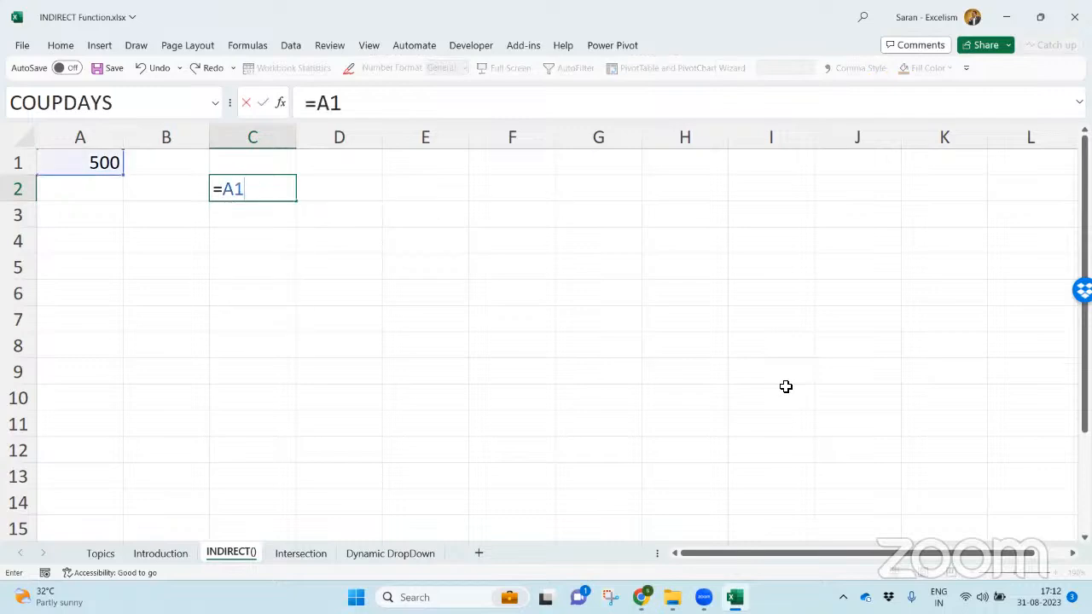
pyautogui.press('Return')
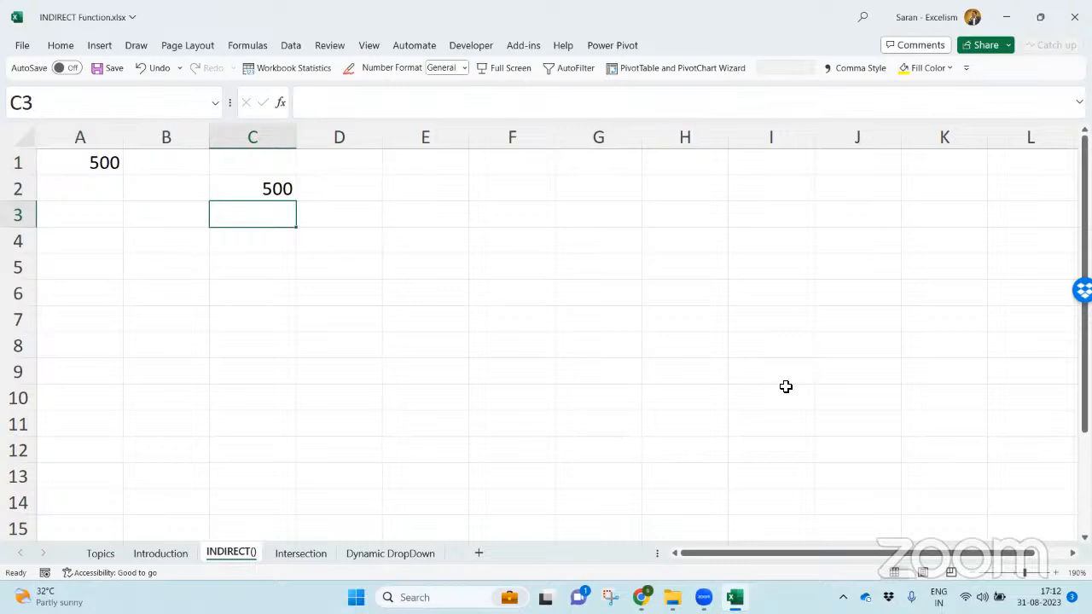
# - Enter A1 as plain text in C3 and show C2's formula in D2 with FORMULATEXT
pyautogui.write('A1')
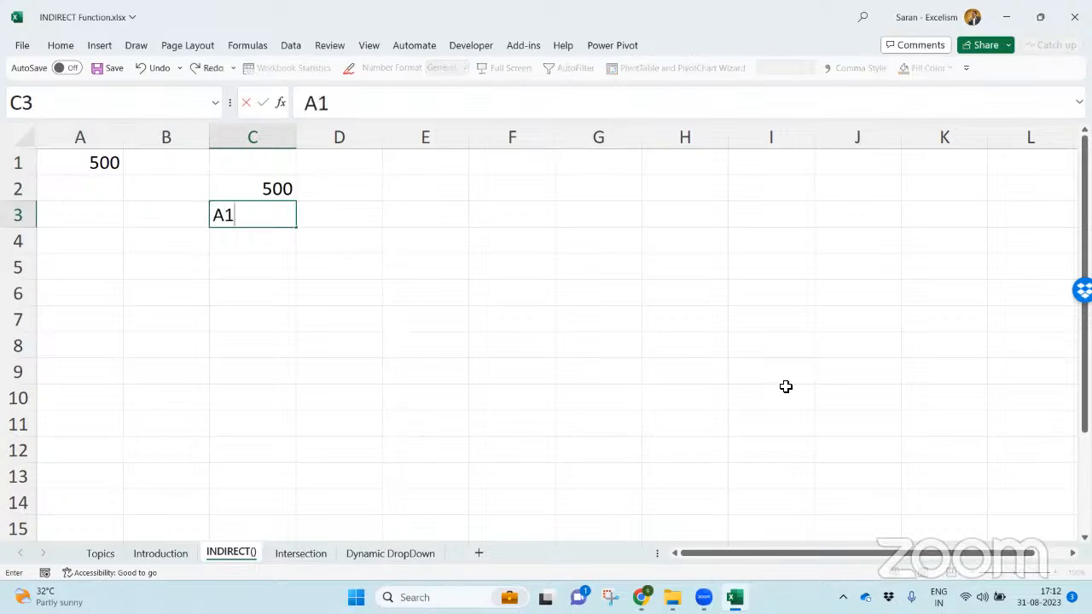
pyautogui.press('Return')
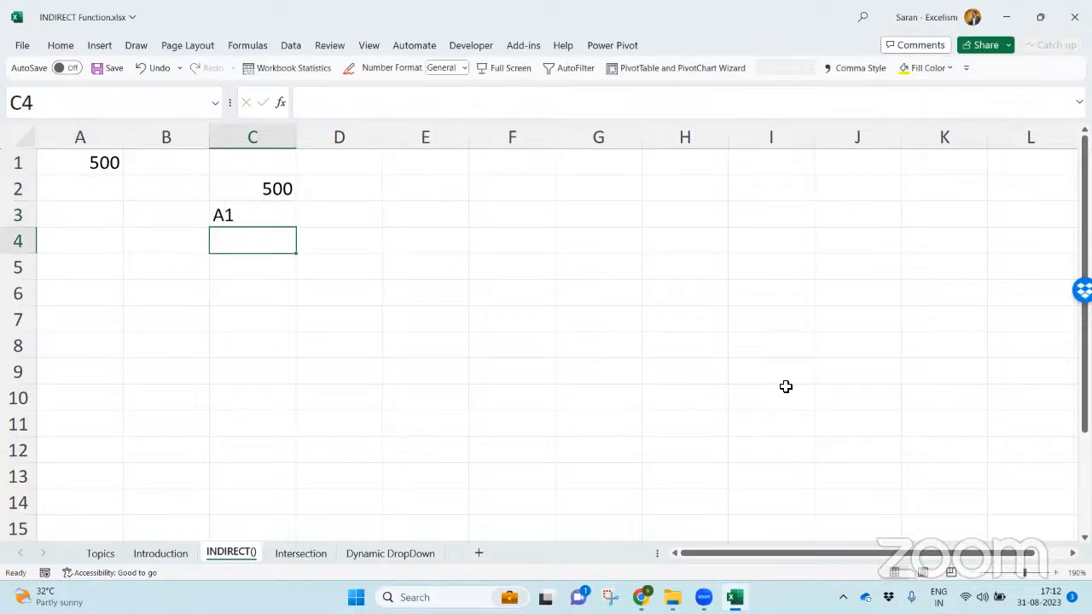
pyautogui.press('Up')
pyautogui.press('Right')
pyautogui.press('Up')
pyautogui.write('=form')
pyautogui.press('Tab')
pyautogui.press('Left')
pyautogui.press('Return')
pyautogui.press('Up')
pyautogui.press('Left')
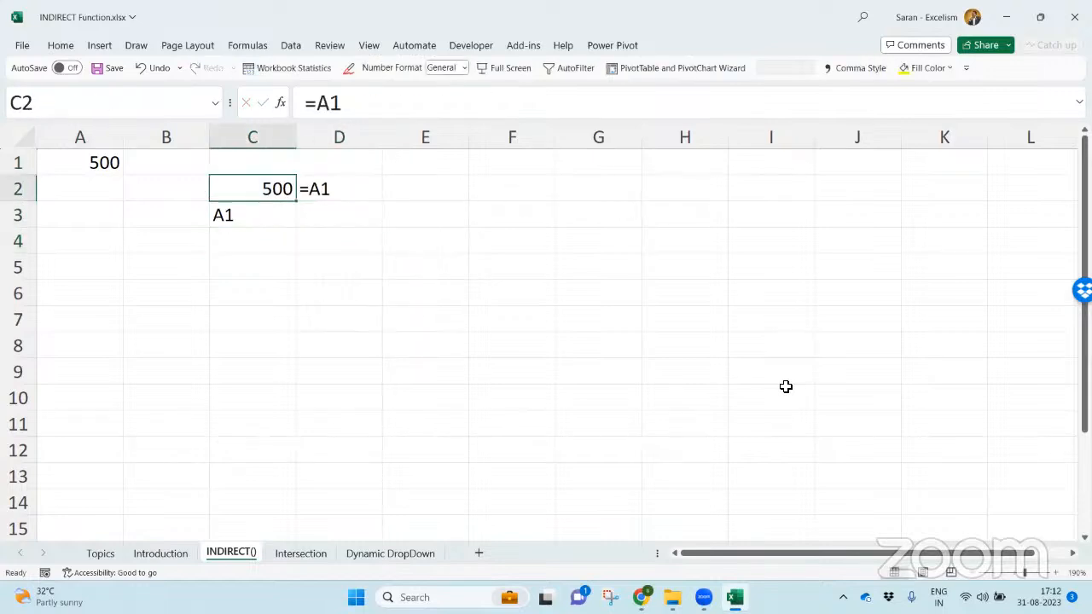
# - Label the plain text entry in C3 by entering "This is a Text" in D3
pyautogui.press('Right')
pyautogui.press('Down')
pyautogui.press('Left')
pyautogui.press('Right')
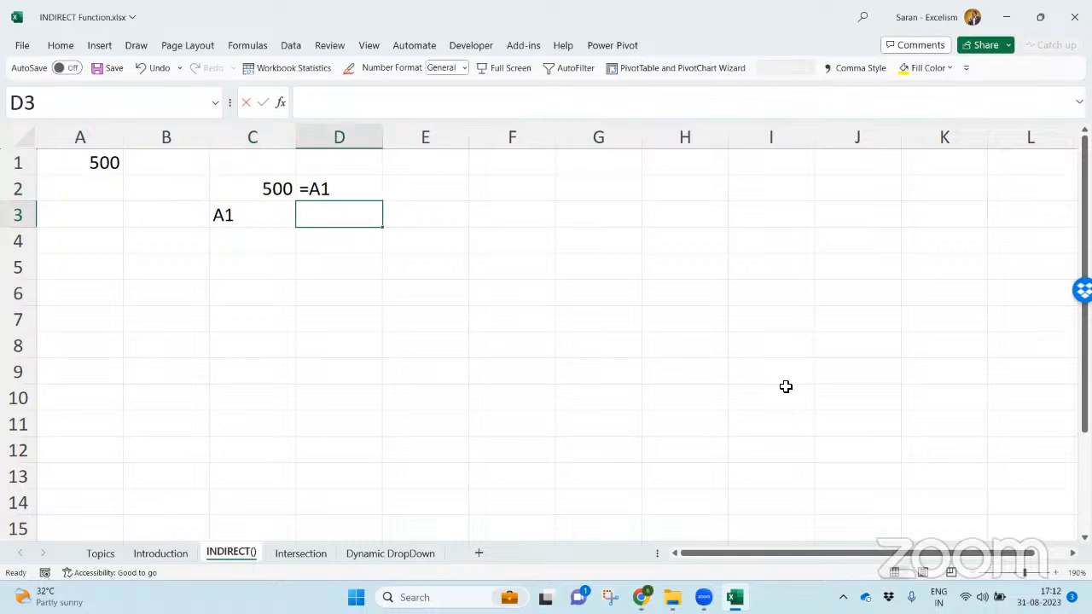
pyautogui.write('This is a Text')
pyautogui.press('Return')
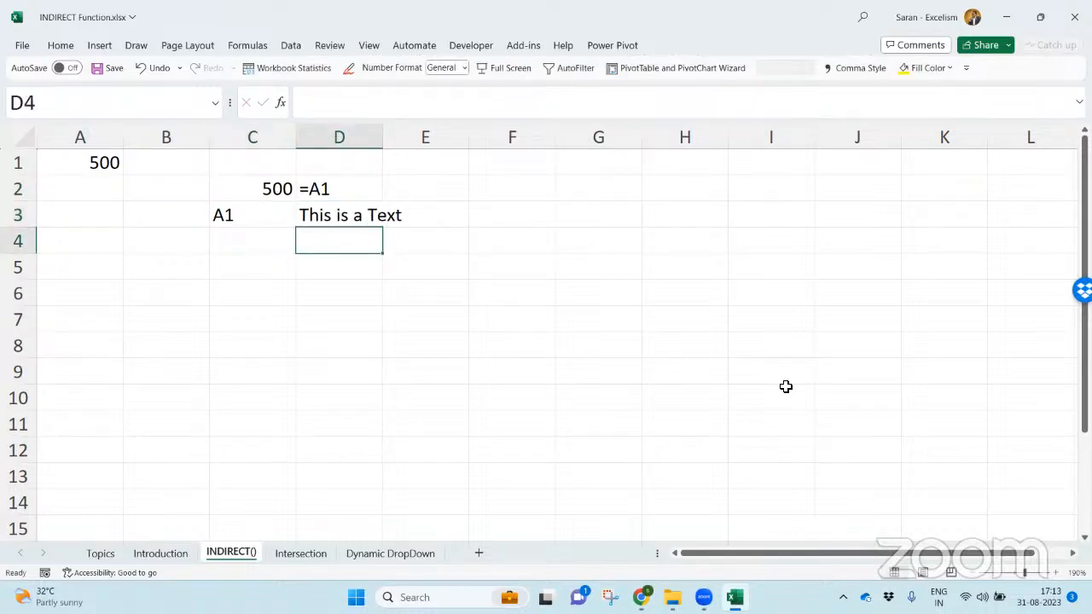
# - Recheck the argument reference values on the Introduction sheet, and compare A1, C2 and C3 on the INDIRECT() sheet
pyautogui.press('Up')
pyautogui.press('Left')
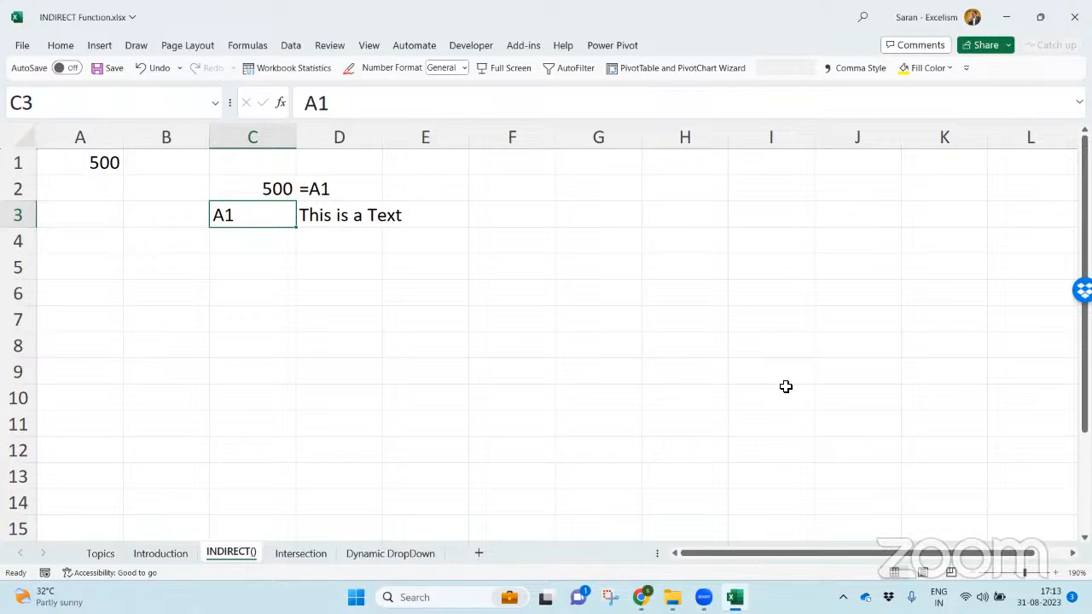
pyautogui.hotkey('ctrl', 'pageup')
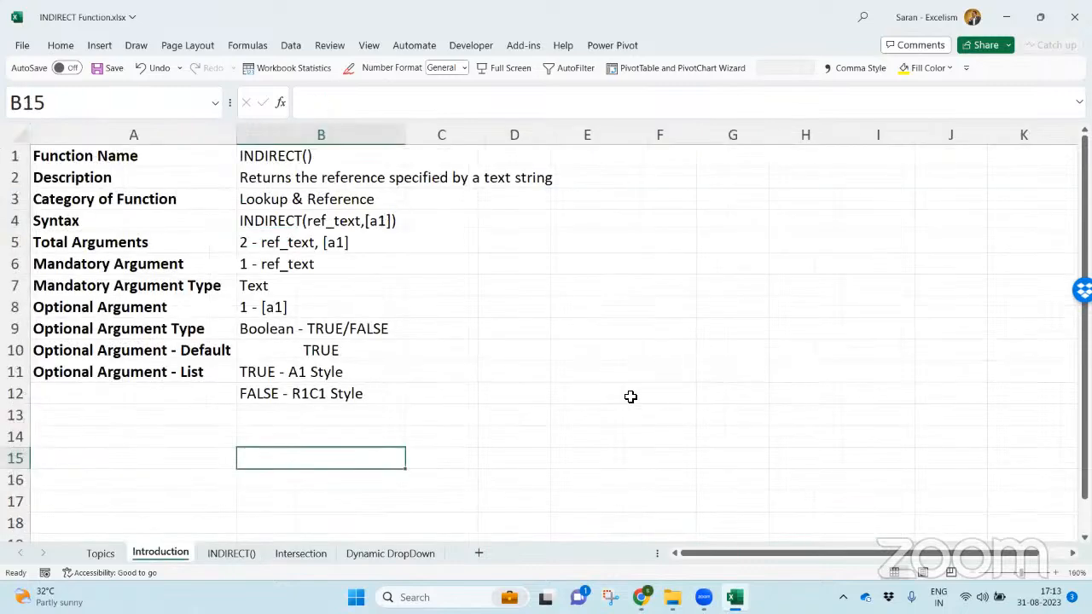
pyautogui.click(383, 356)
pyautogui.moveTo(285, 156); pyautogui.dragTo(299, 316)
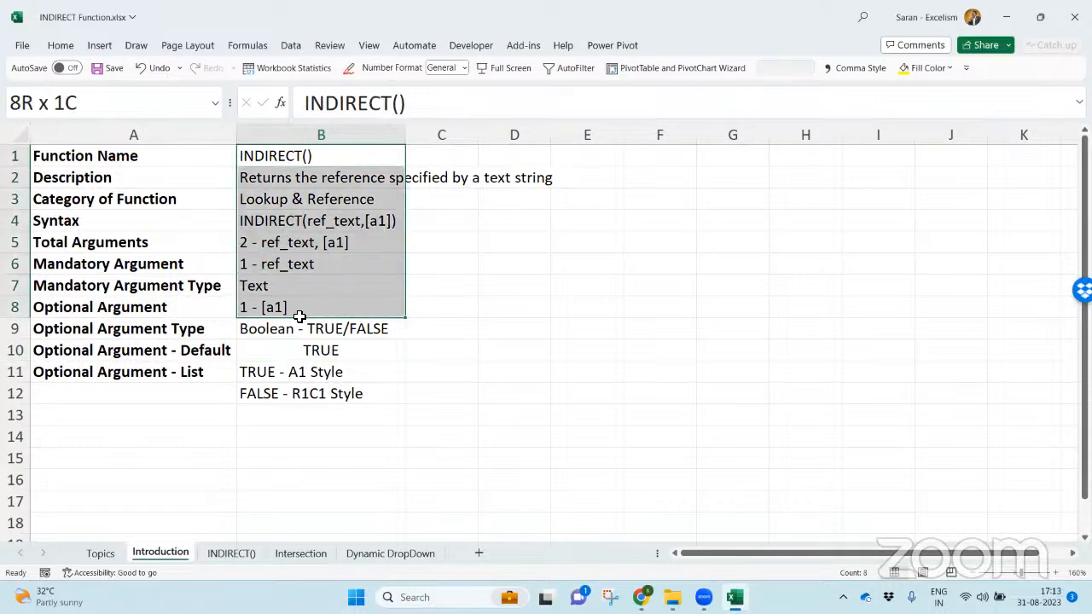
pyautogui.click(232, 553)
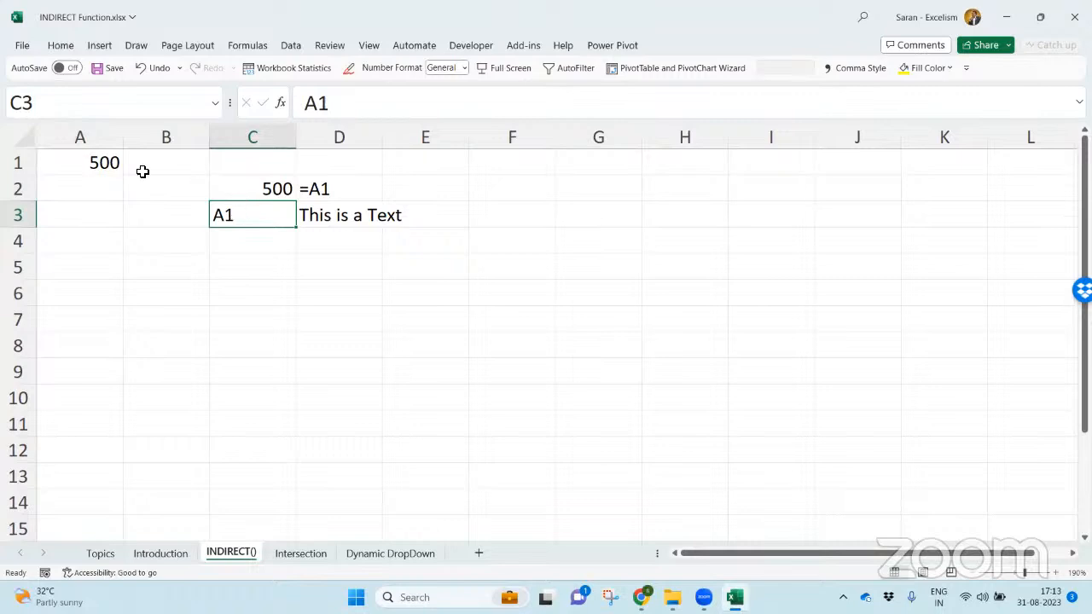
pyautogui.click(89, 162)
pyautogui.keyDown('ctrl'); pyautogui.click(243, 189); pyautogui.keyUp('ctrl')
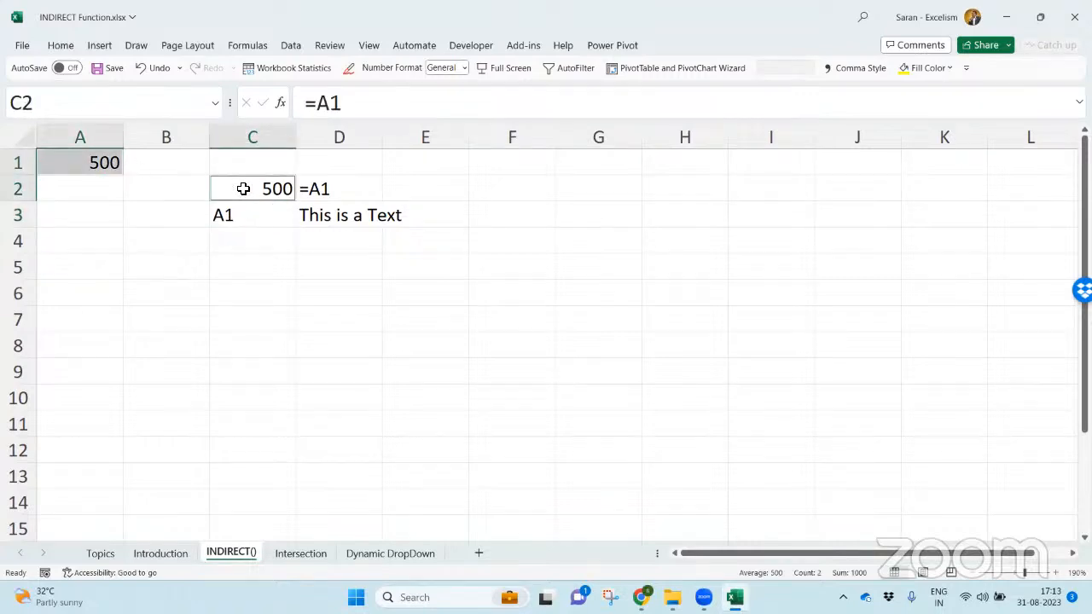
pyautogui.click(256, 219)
# - Enter the formula =C3 in C4 and copy the "This is a Text" label from D3 into D4
pyautogui.click(264, 246)
pyautogui.write('=')
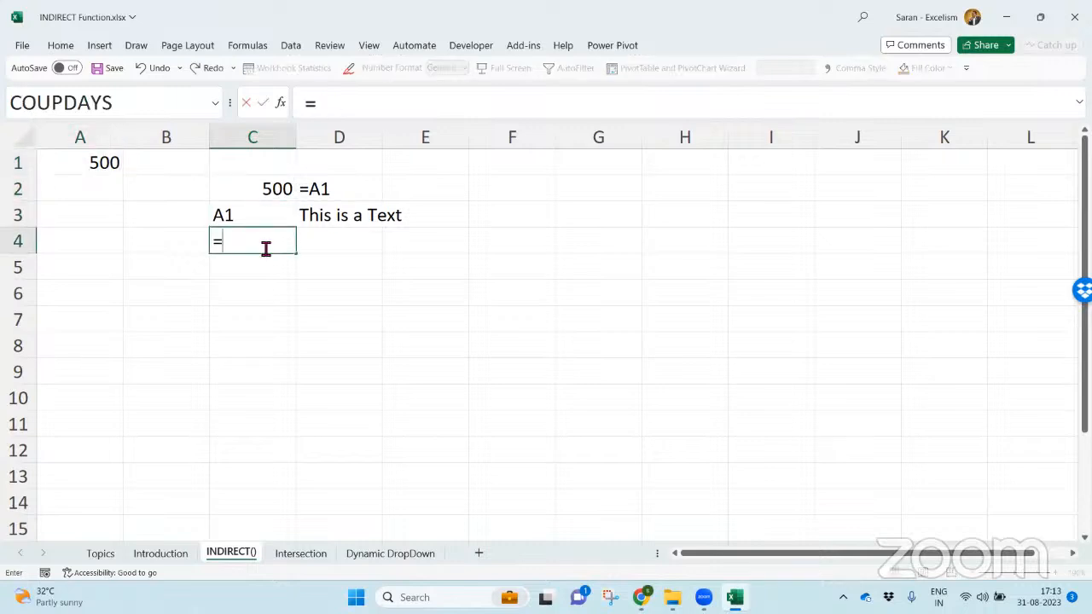
pyautogui.press('Up')
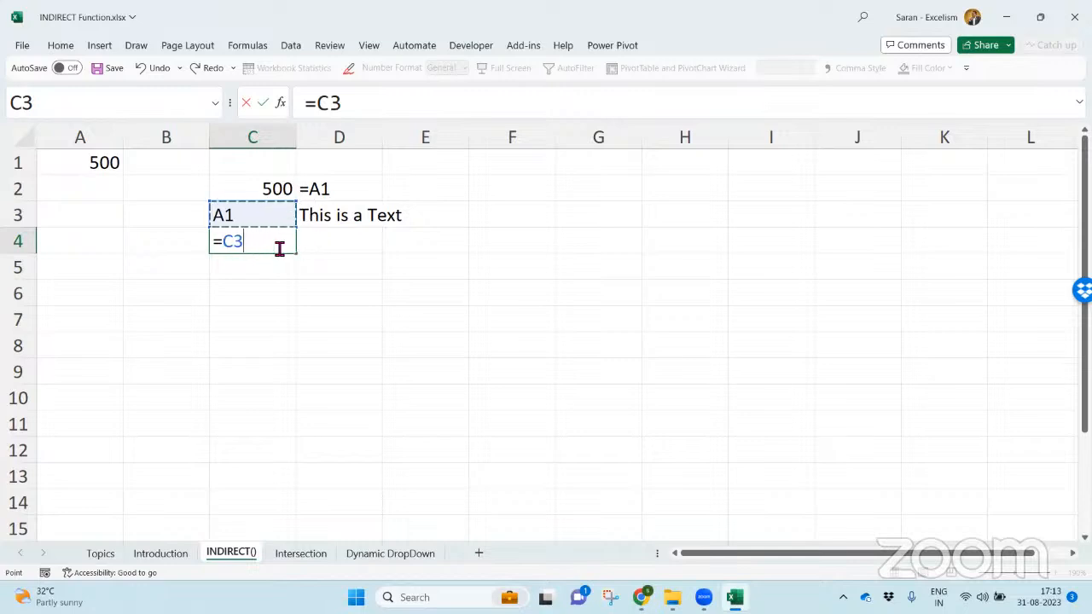
pyautogui.press('Return')
pyautogui.press('Up')
pyautogui.press('Up')
pyautogui.press('Right')
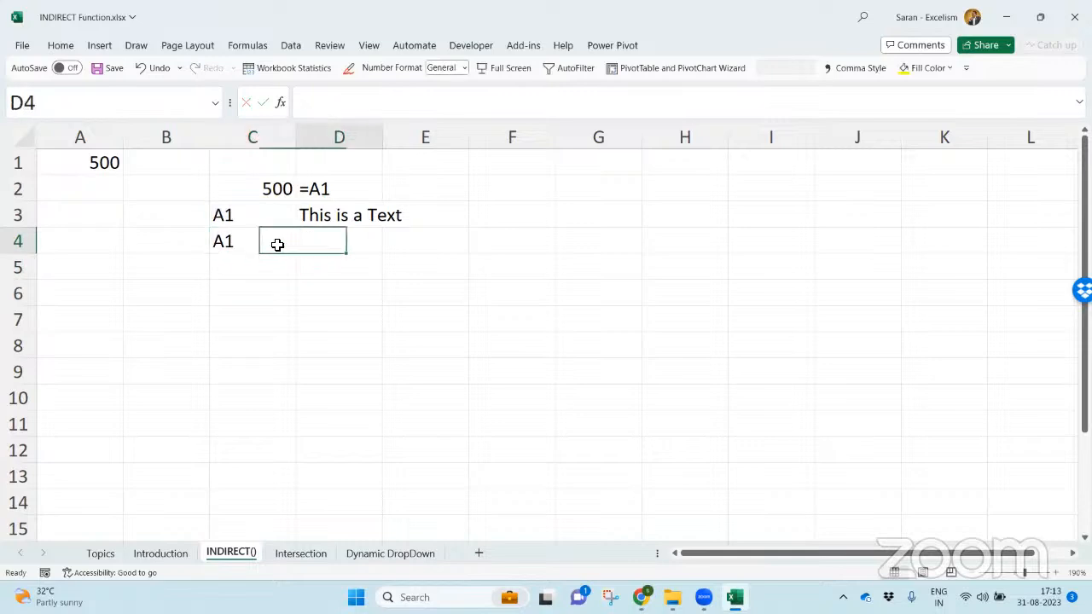
pyautogui.hotkey('ctrl', 'c')
pyautogui.press('Down')
pyautogui.press('Return')
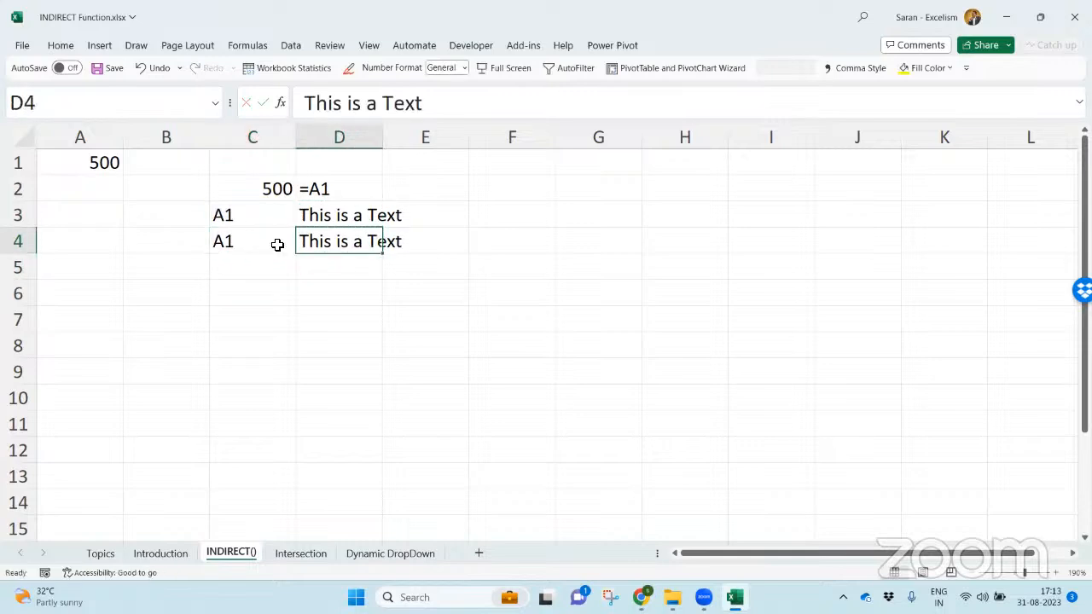
pyautogui.press('Left')
pyautogui.press('Up')
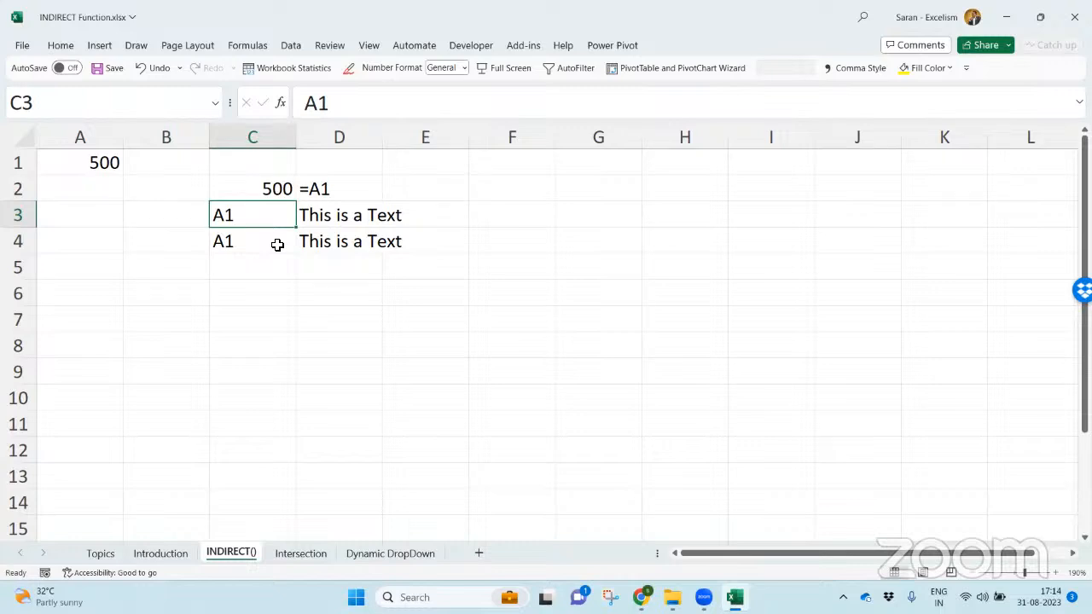
pyautogui.press('Down')
pyautogui.press('Down')
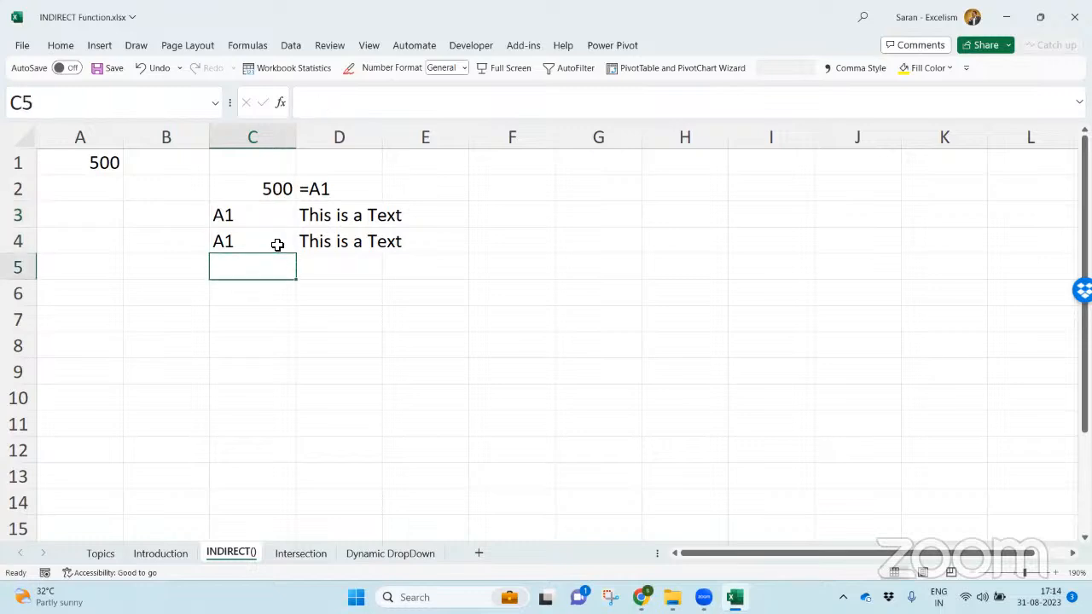
pyautogui.write('=in')
pyautogui.press('BackSpace')
pyautogui.press('BackSpace')
pyautogui.write('indi')
pyautogui.press('Tab')
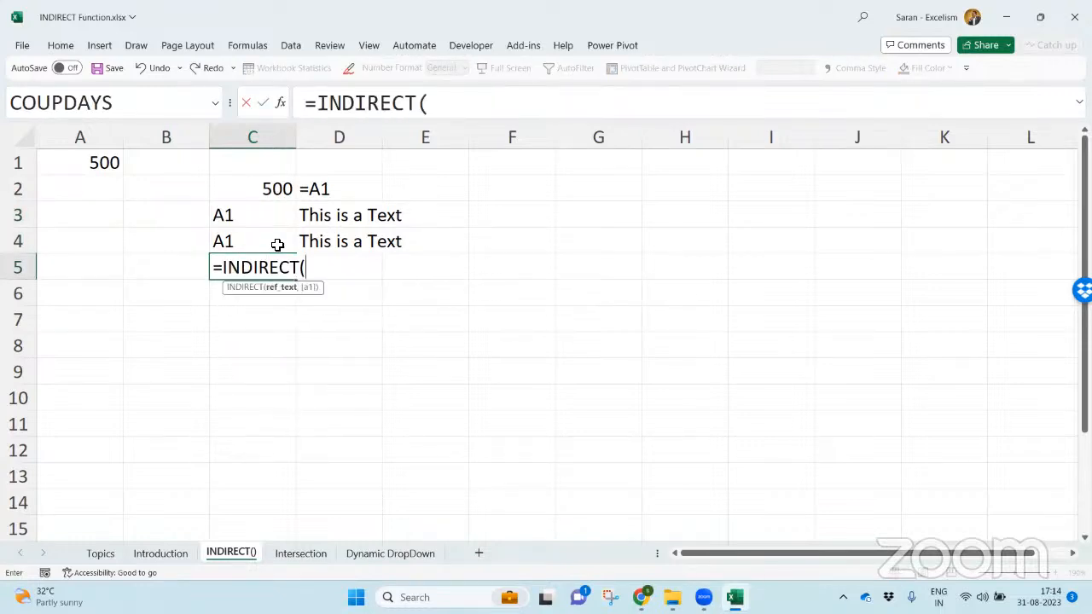
pyautogui.click(262, 221)
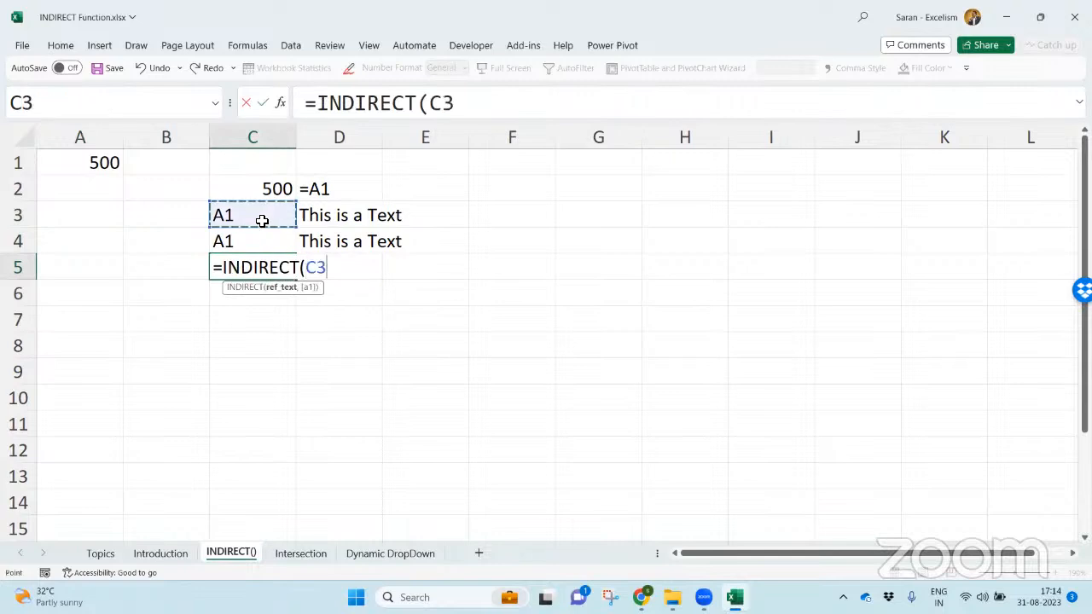
pyautogui.write(')')
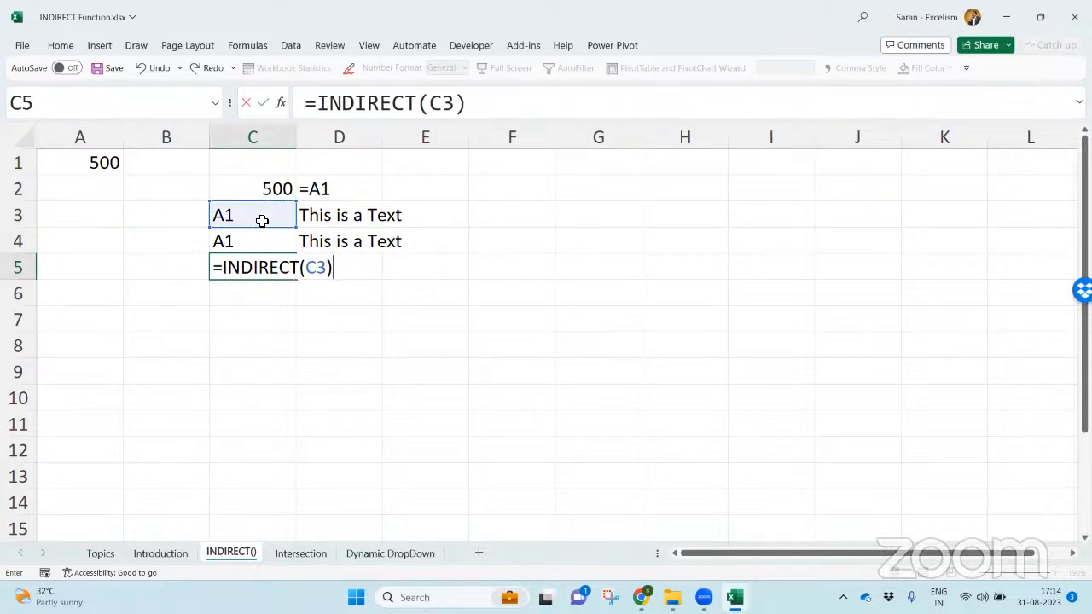
pyautogui.moveTo(306, 268); pyautogui.dragTo(325, 270)
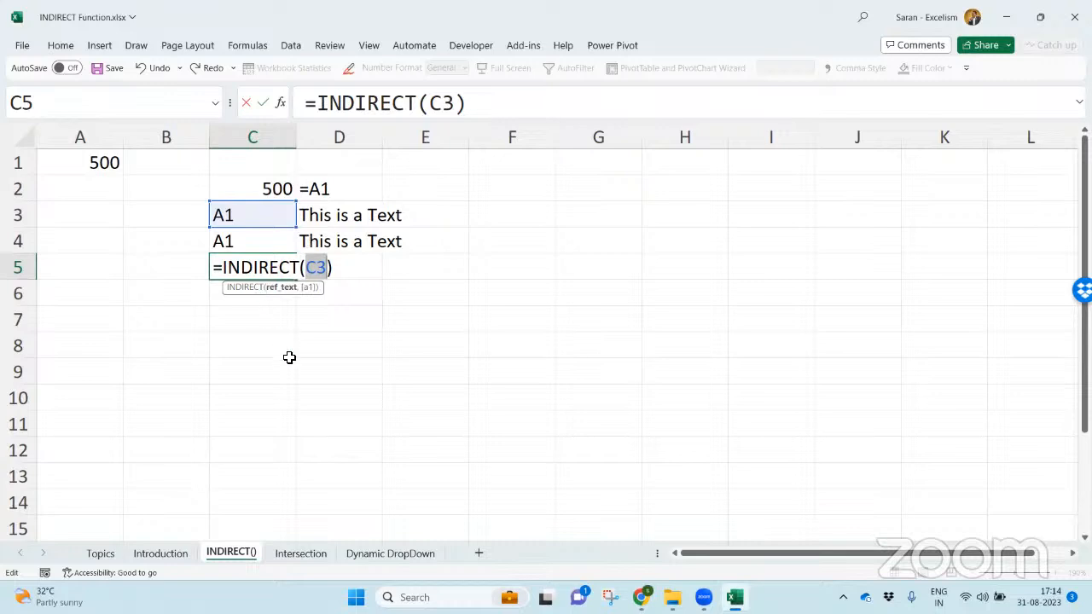
pyautogui.press('Escape')
# - Enter the formula ="A1" in C5 and copy the "This is a Text" label into D5
pyautogui.write('="A1"')
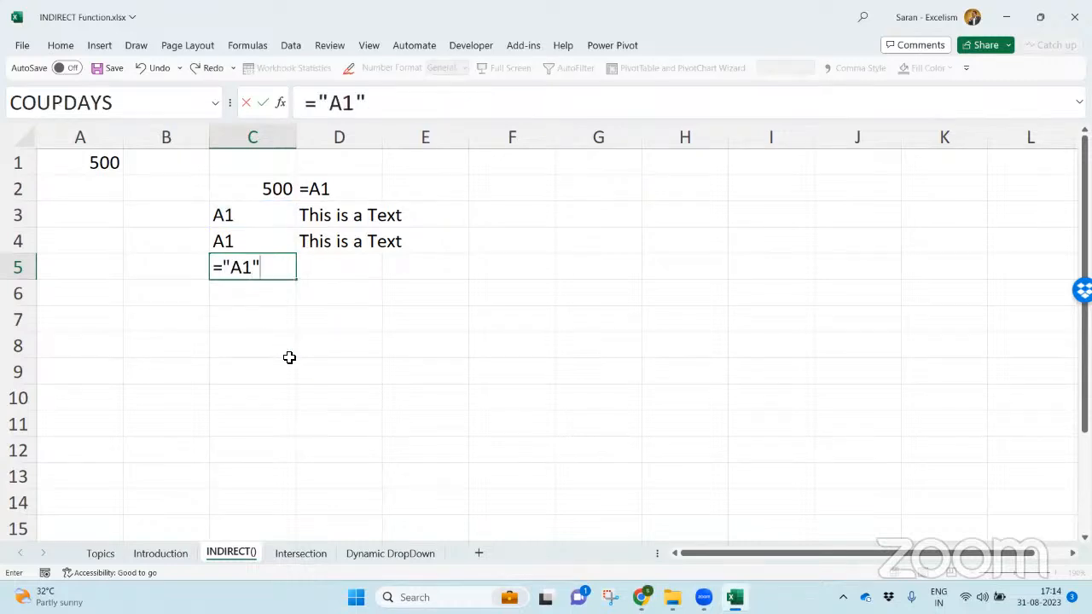
pyautogui.press('Return')
pyautogui.press('Up')
pyautogui.press('Right')
pyautogui.press('Up')
pyautogui.hotkey('ctrl', 'c')
pyautogui.press('Down')
pyautogui.press('Return')
# - Enter the concatenation formula ="A"&1 in C6 and copy the "This is a Text" label into D6
pyautogui.press('Down')
pyautogui.press('Left')
pyautogui.write('=')
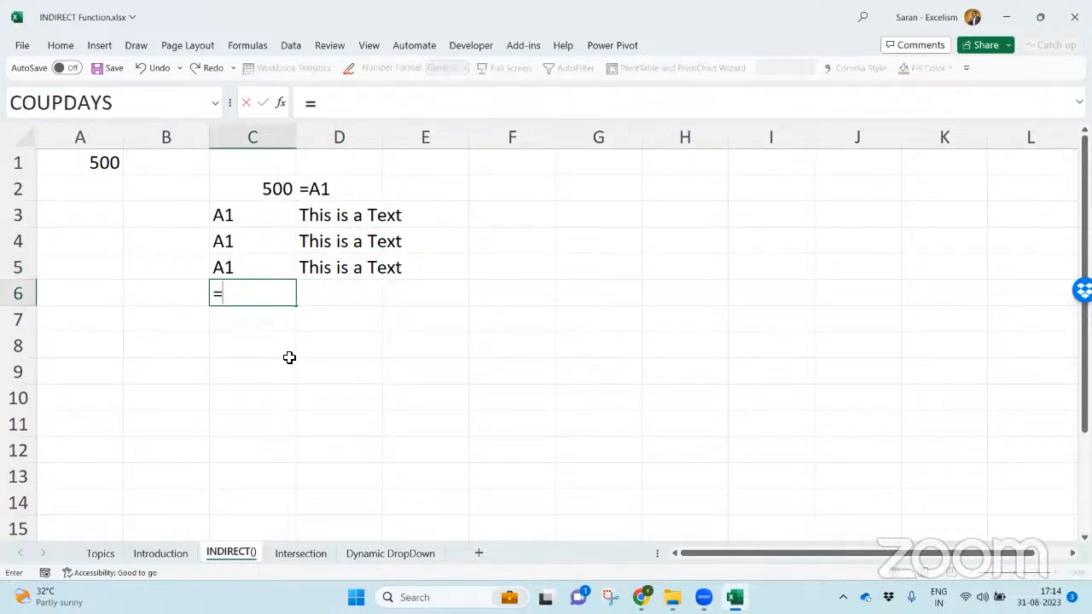
pyautogui.write('"A"&')
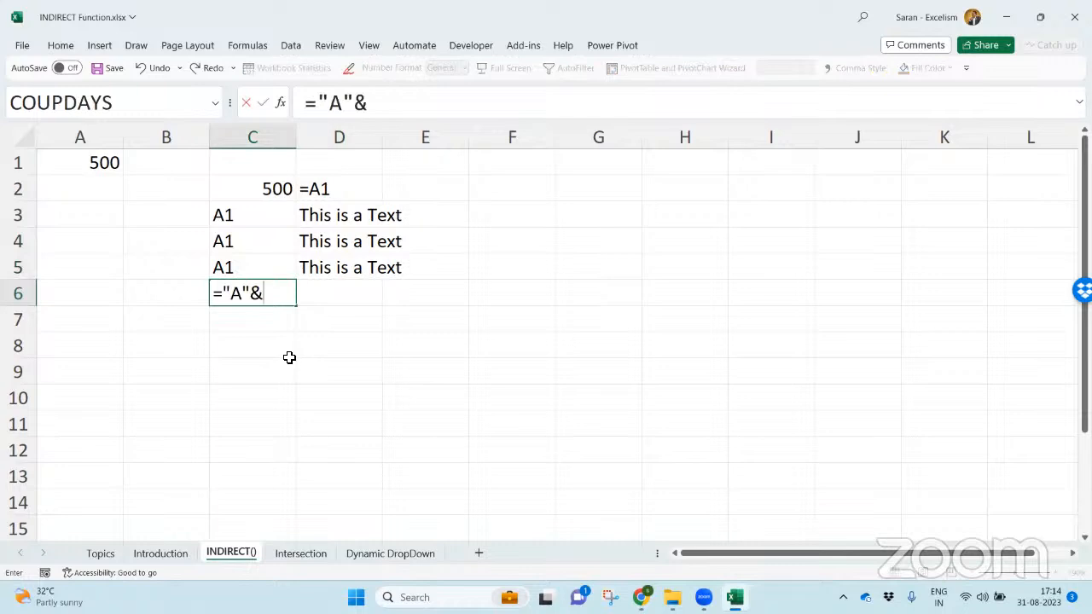
pyautogui.write('1')
pyautogui.press('Return')
pyautogui.press('Up')
pyautogui.press('Up')
pyautogui.press('Right')
pyautogui.hotkey('ctrl', 'c')
pyautogui.press('Down')
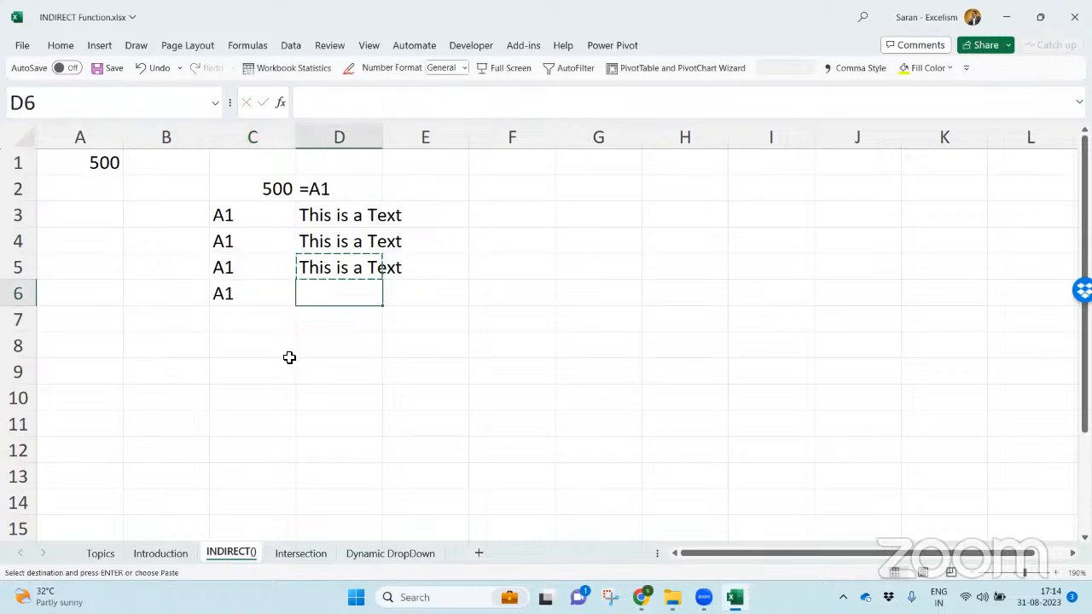
pyautogui.press('Return')
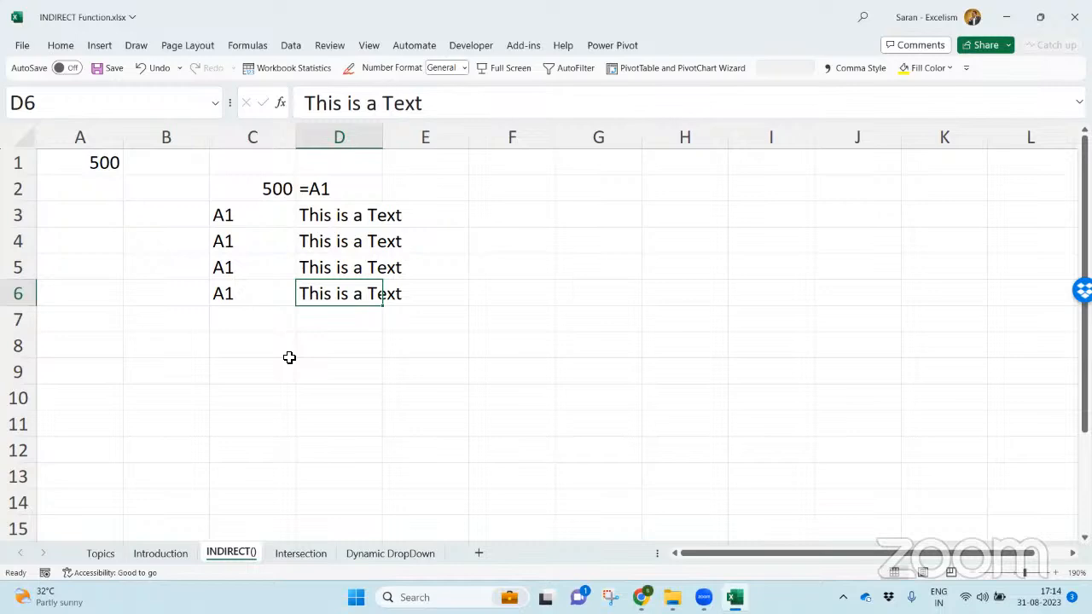
# - Review the formulas in C4 to C6 that build the A1 text in different ways
pyautogui.press('Down')
pyautogui.press('Left')
pyautogui.press('Up')
pyautogui.press('Down')
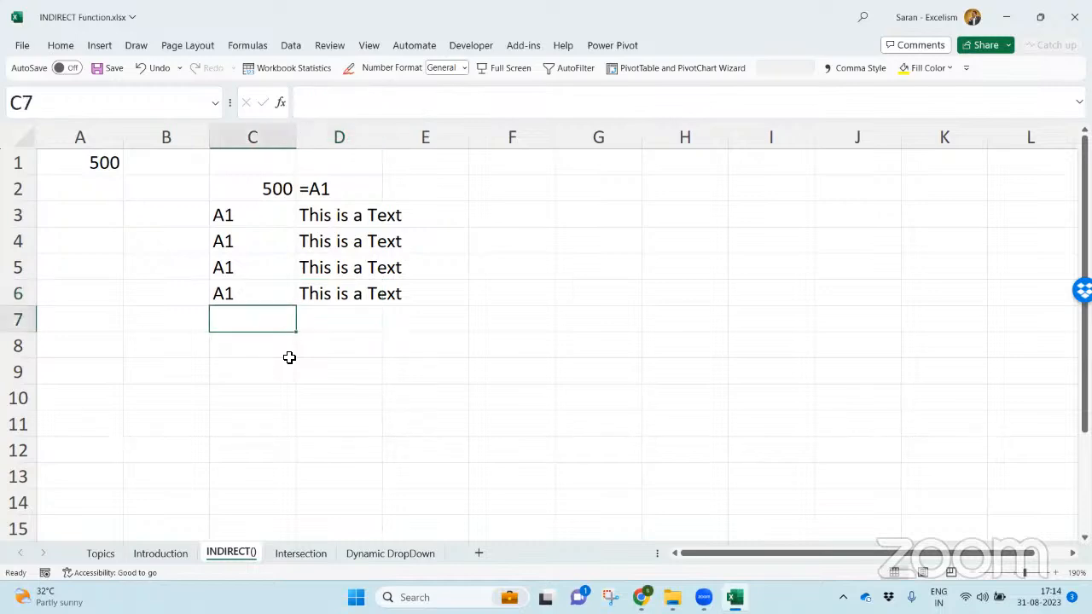
pyautogui.press('Up')
pyautogui.press('Up')
pyautogui.press('Up')
pyautogui.press('Up')
pyautogui.press('Down')
pyautogui.press('Down')
pyautogui.press('Down')
pyautogui.press('Down')
pyautogui.press('Down')
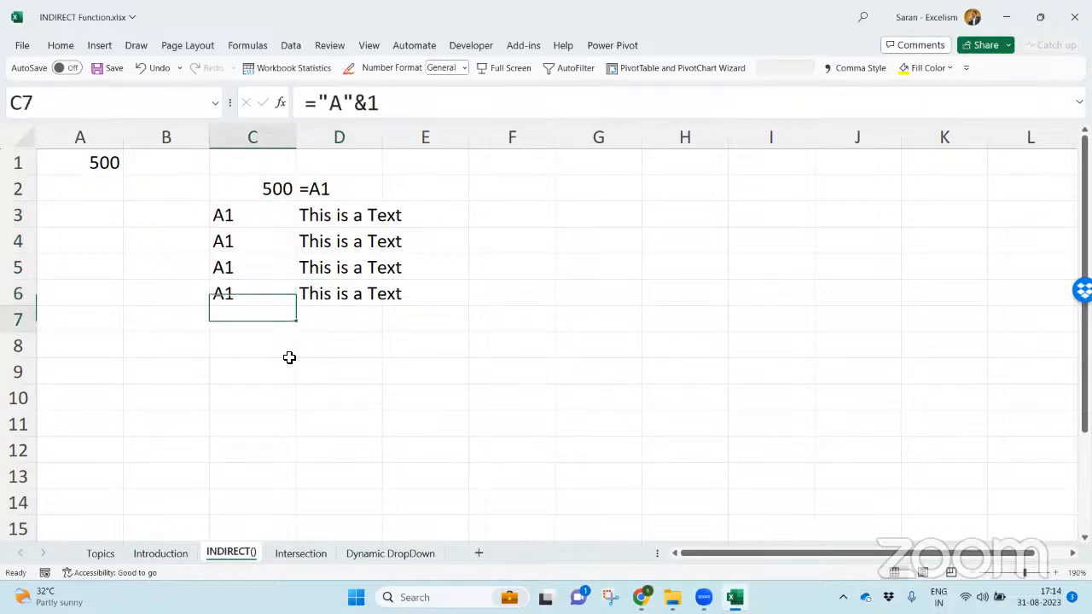
# - Enter =INDIRECT(C3) in C8 to turn the text in C3 into a cell reference, inspecting its argument first
pyautogui.write('=indir')
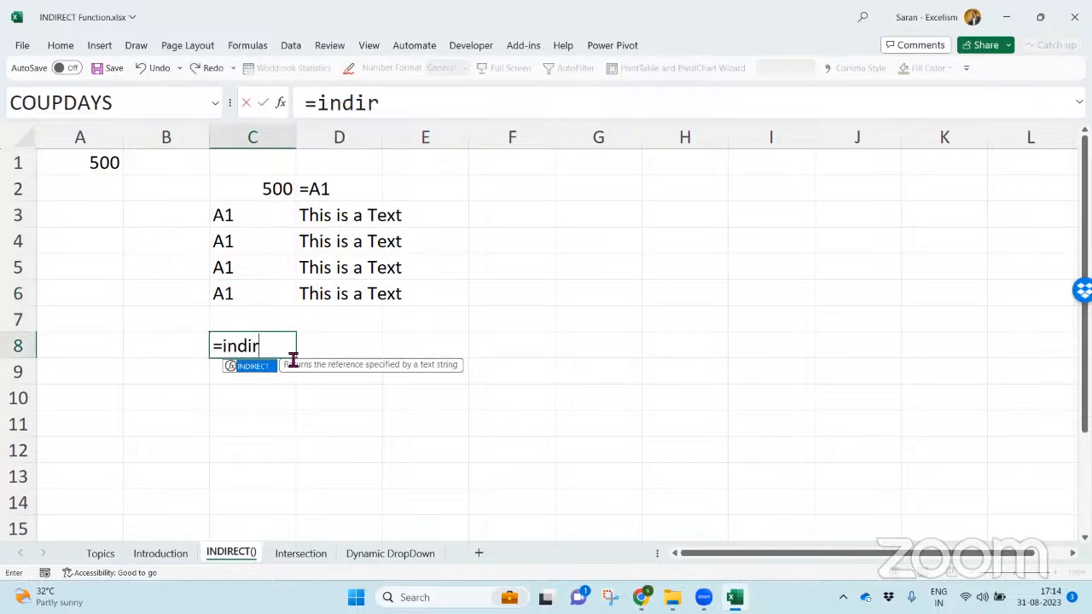
pyautogui.press('Tab')
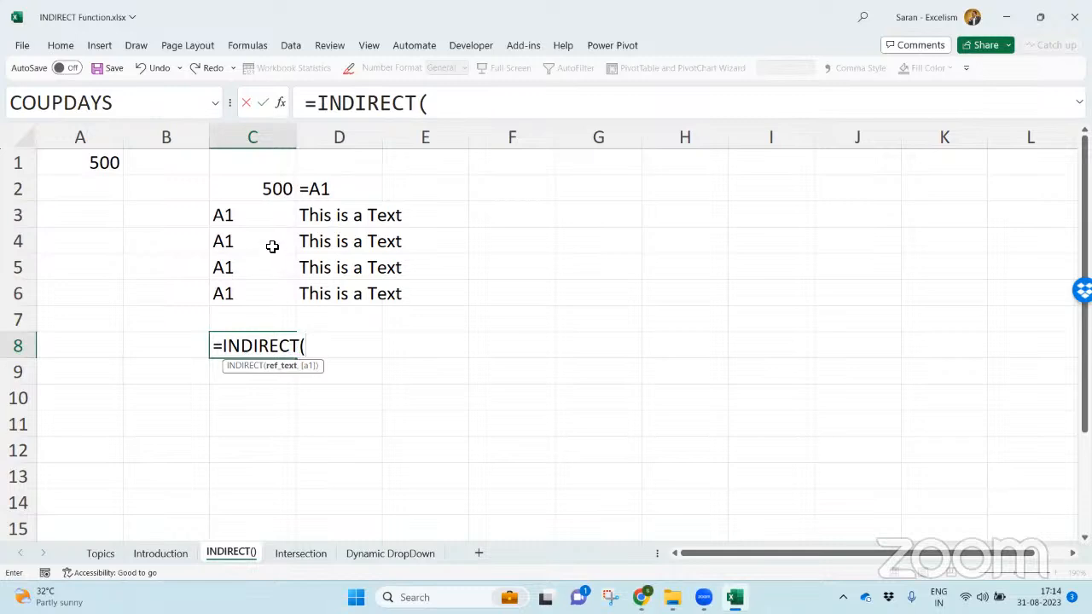
pyautogui.click(265, 219)
pyautogui.write(')')
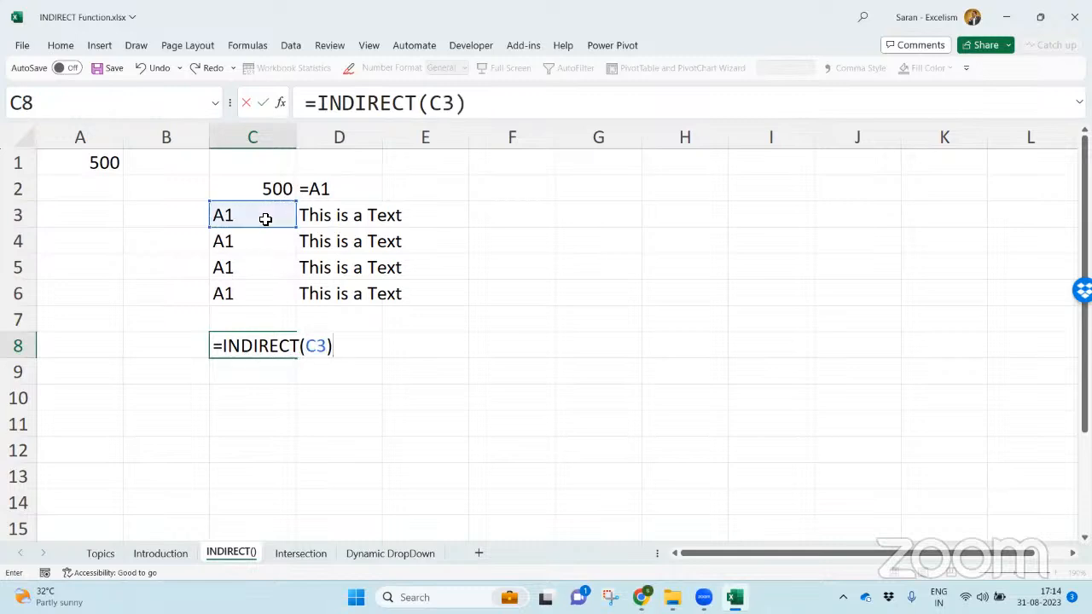
pyautogui.moveTo(309, 347); pyautogui.dragTo(328, 348)
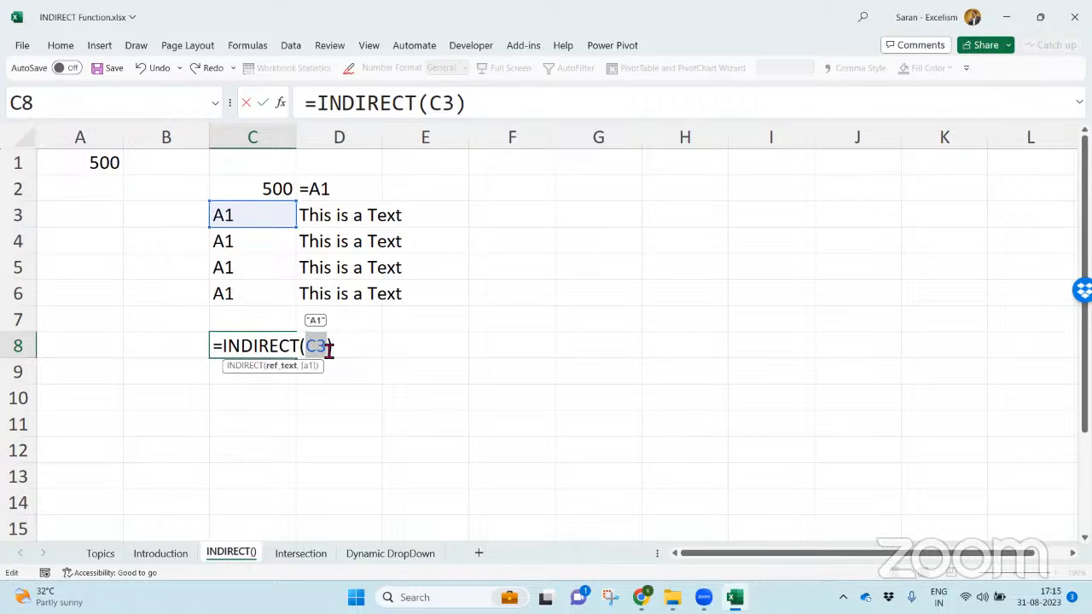
pyautogui.moveTo(224, 346); pyautogui.dragTo(329, 346)
pyautogui.write(')')
pyautogui.press('Return')
# - Show C8's formula in D8 with FORMULATEXT
pyautogui.press('Up')
pyautogui.press('Up')
pyautogui.press('Up')
pyautogui.press('Right')
pyautogui.press('Down')
pyautogui.press('Down')
pyautogui.write('=form')
pyautogui.press('Tab')
pyautogui.write('c8')
pyautogui.press('Return')
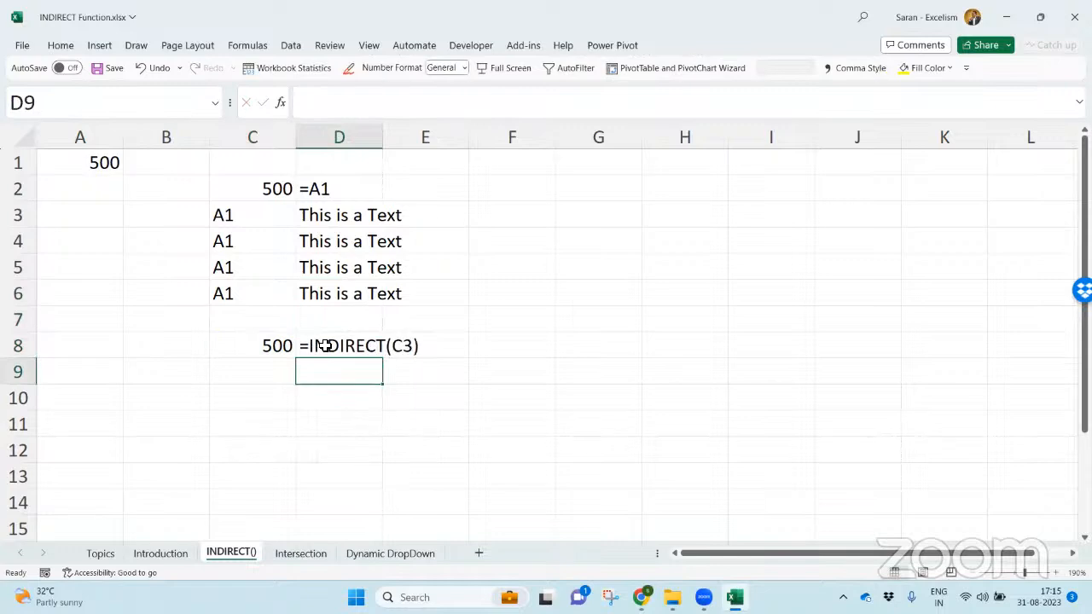
# - Enter =INDIRECT("A1") in C9, using the quoted cell address as the reference text
pyautogui.press('Left')
pyautogui.write('=indi')
pyautogui.press('Tab')
pyautogui.write('"A1')
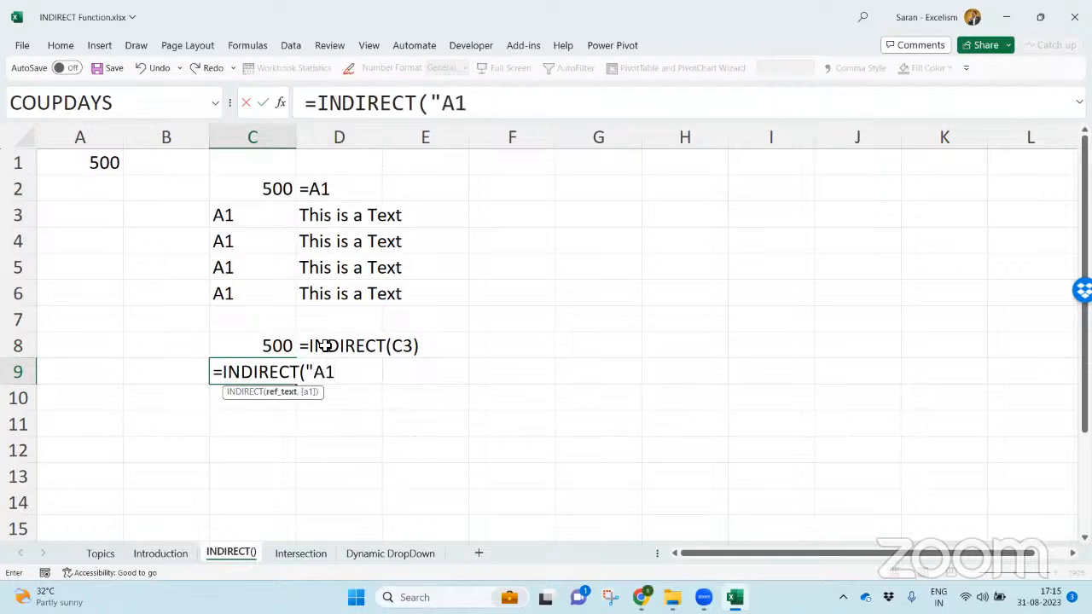
pyautogui.write('")')
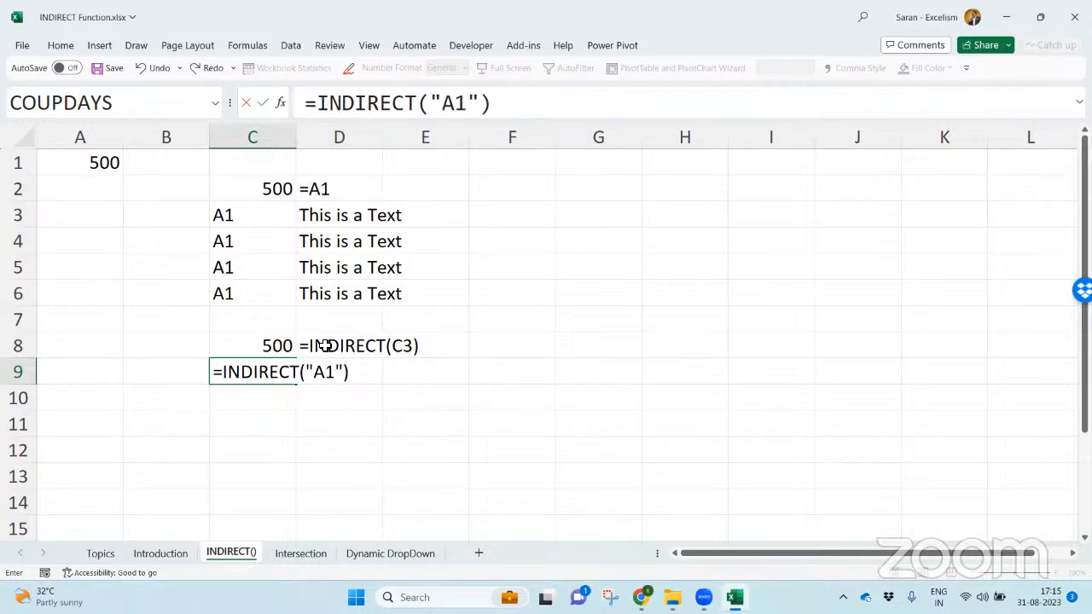
pyautogui.moveTo(307, 372); pyautogui.dragTo(347, 374)
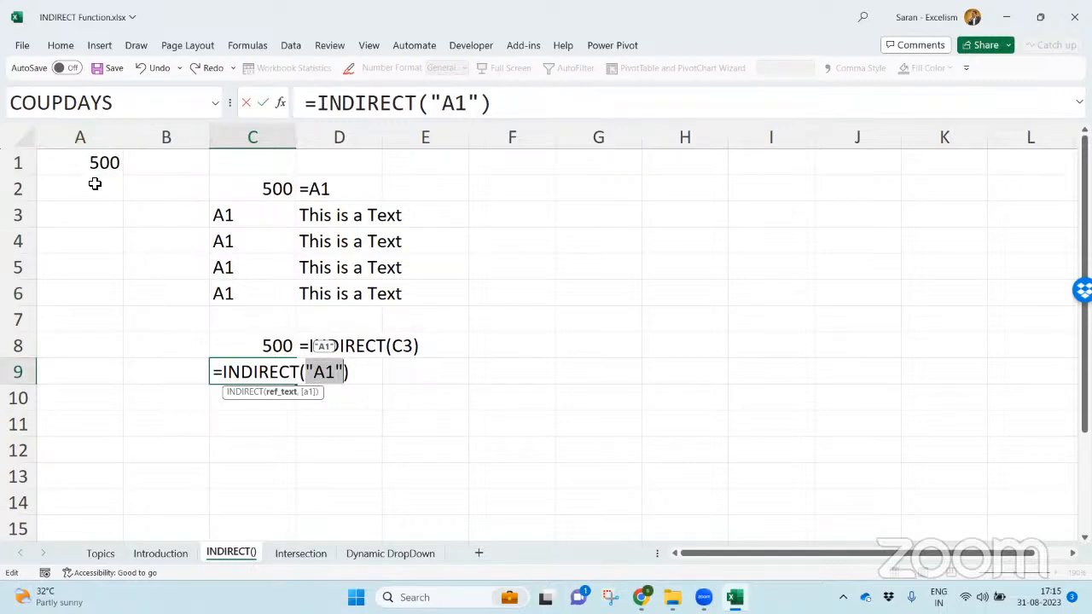
pyautogui.press('Return')
# - Copy the FORMULATEXT formula from D8 into D9 to display C9's formula
pyautogui.press('Up')
pyautogui.press('Up')
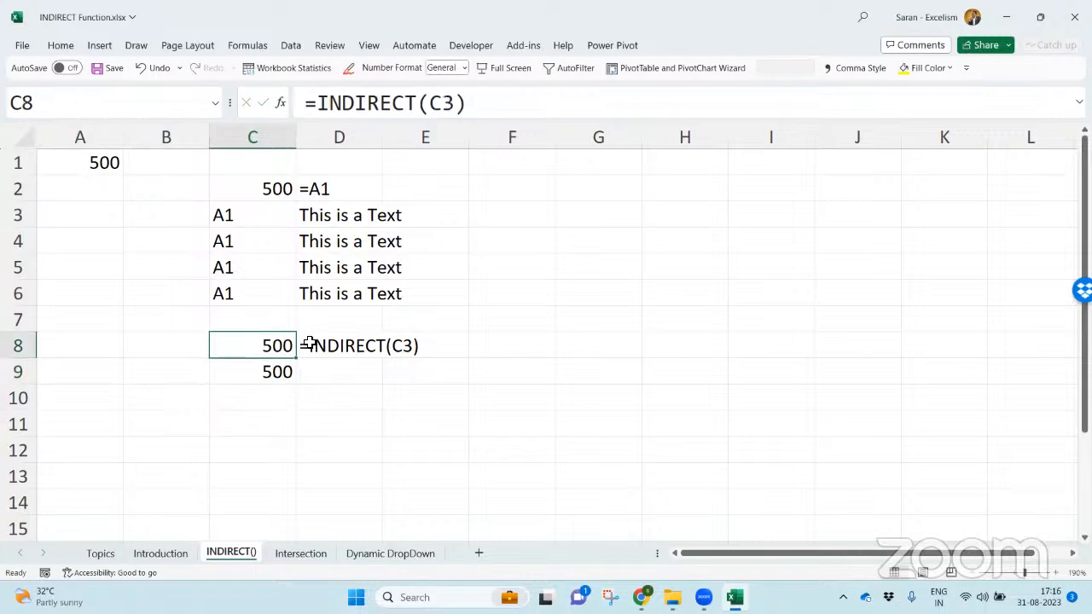
pyautogui.click(308, 344)
pyautogui.hotkey('ctrl', 'c')
pyautogui.press('Down')
pyautogui.press('Return')
# - Enter =INDIRECT("A"&1) in C10, using the concatenated cell address as the reference text
pyautogui.press('Down')
pyautogui.press('Left')
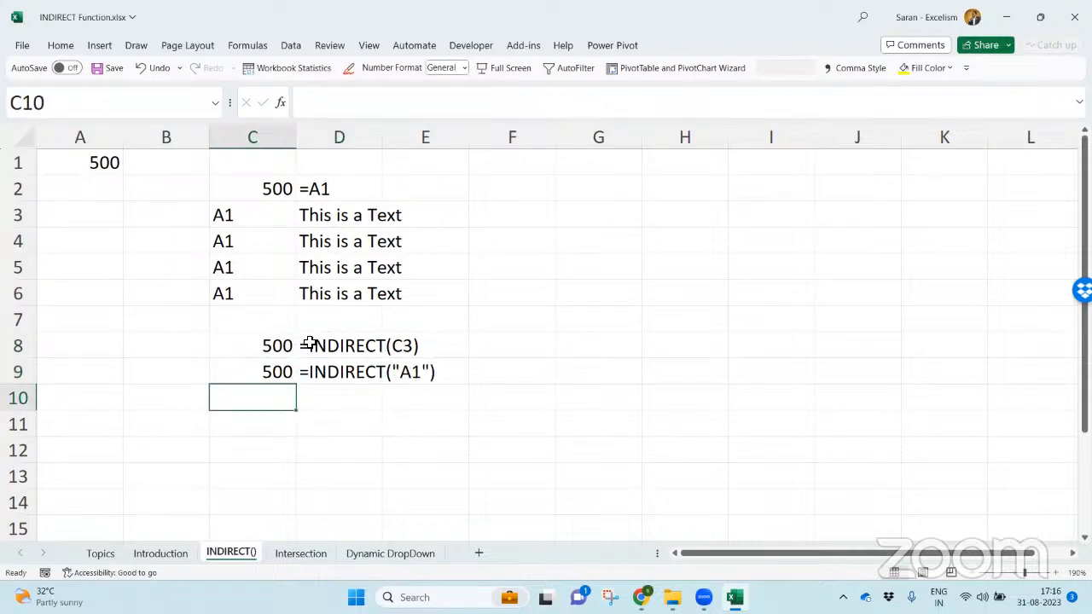
pyautogui.write('=indire')
pyautogui.press('Tab')
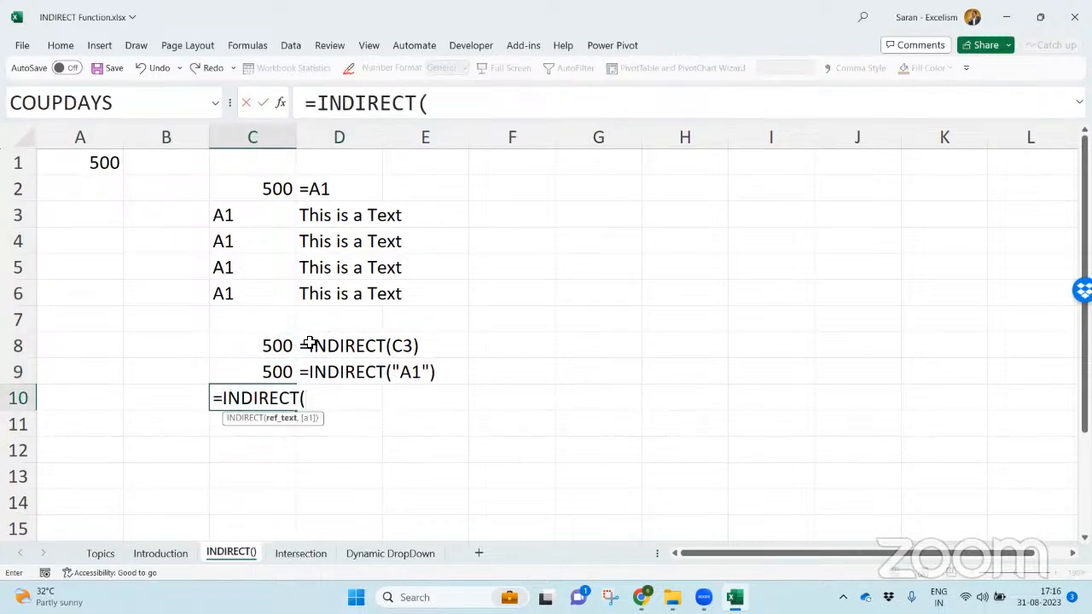
pyautogui.write('"A"&1)')
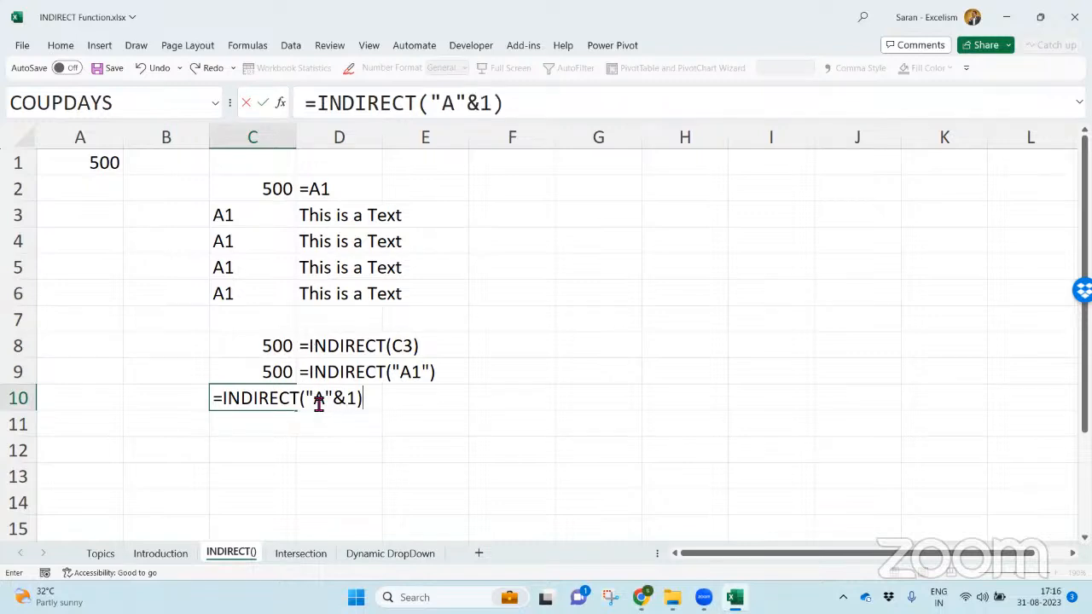
pyautogui.moveTo(313, 401); pyautogui.dragTo(359, 401)
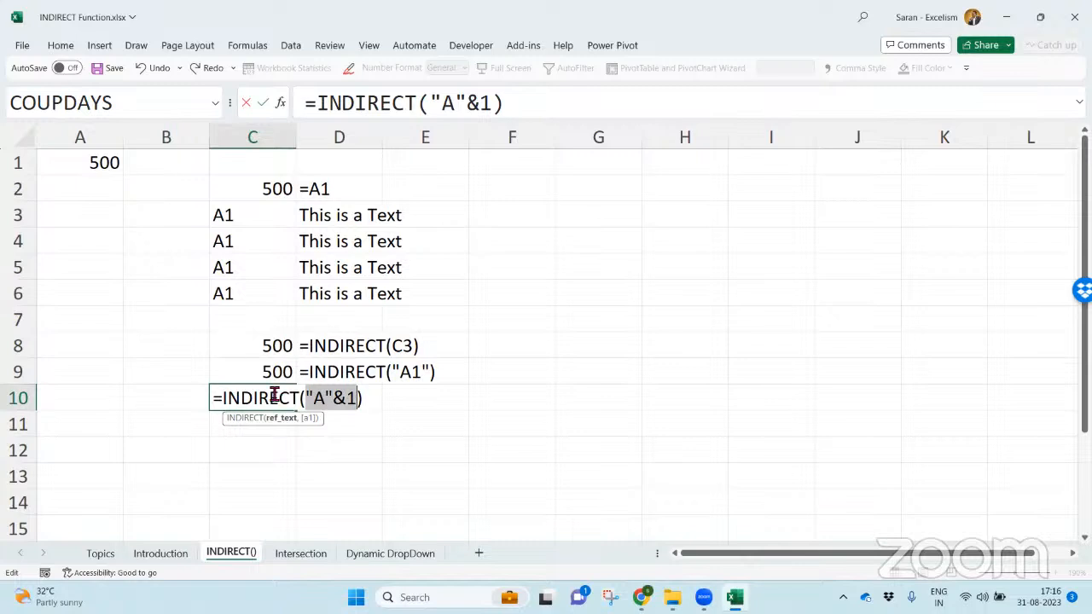
pyautogui.press('Return')
# - Copy the FORMULATEXT formula from D9 into D10 to display C10's formula
pyautogui.press('Up')
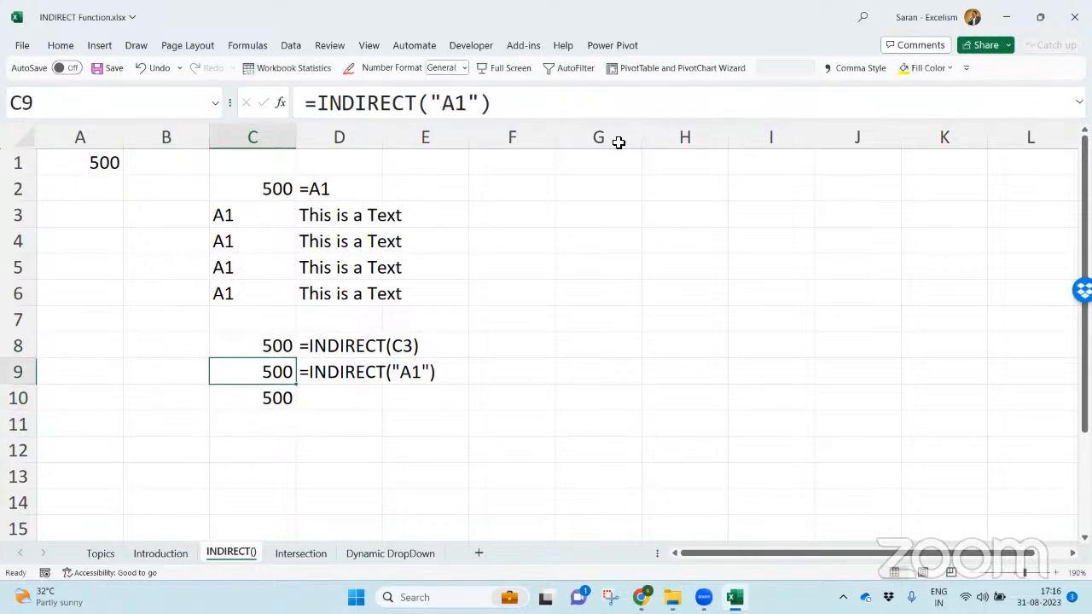
pyautogui.press('Right')
pyautogui.hotkey('ctrl', 'c')
pyautogui.press('Down')
pyautogui.hotkey('ctrl', 'v')
# - Compare the text-producing formulas in column C with the INDIRECT formulas in C8 to C10
pyautogui.press('Left')
pyautogui.press('Up')
pyautogui.press('Left')
pyautogui.press('Up')
pyautogui.press('Up')
pyautogui.press('Up')
pyautogui.press('Right')
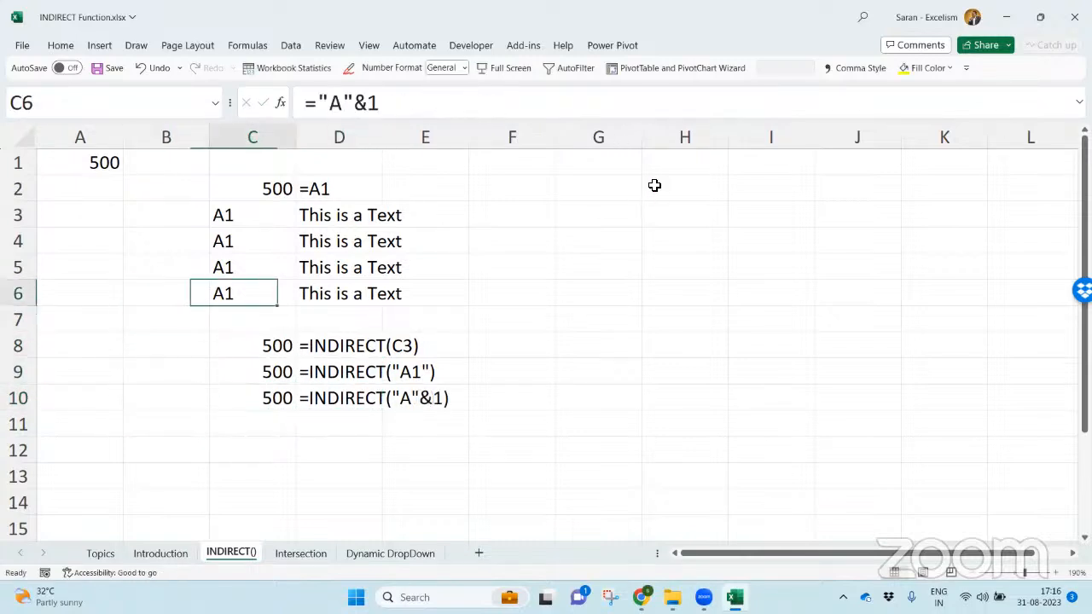
pyautogui.press('Up')
pyautogui.press('Up')
pyautogui.press('Down')
pyautogui.press('Up')
pyautogui.press('Up')
pyautogui.press('Down')
pyautogui.press('Down')
pyautogui.press('Down')
pyautogui.press('Down')
pyautogui.press('Down')
pyautogui.press('Down')
pyautogui.press('Down')
pyautogui.press('Down')
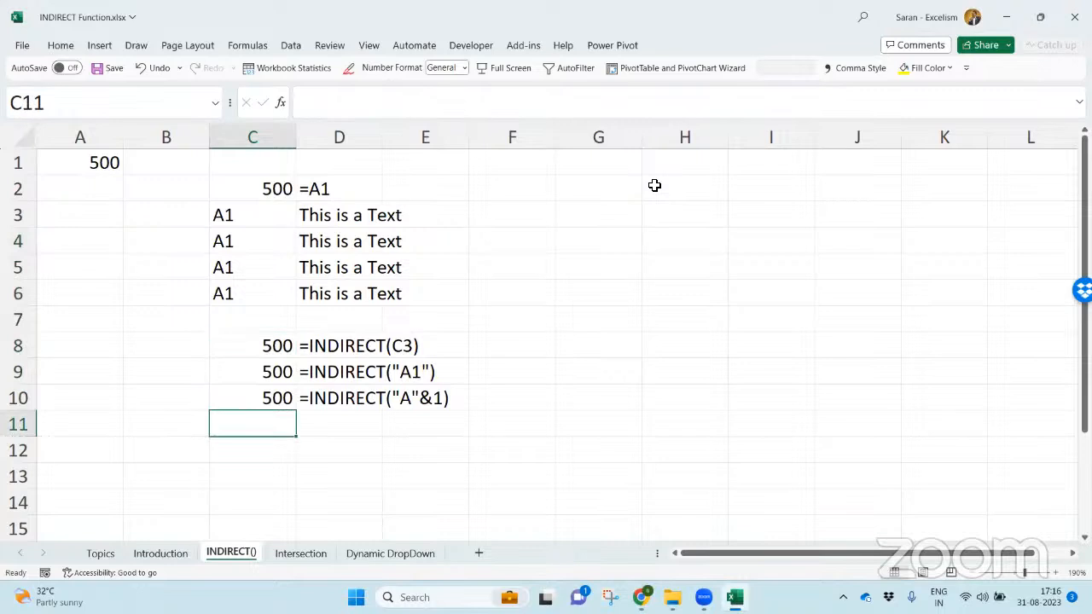
# - Enter the value 1000 in cell G1
pyautogui.click(634, 184)
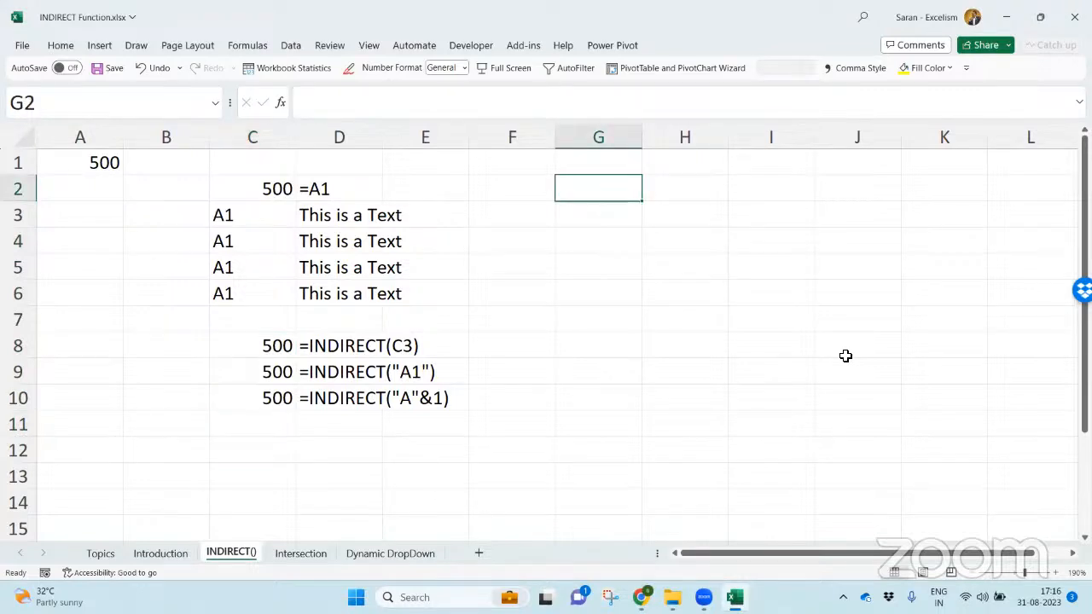
pyautogui.press('Up')
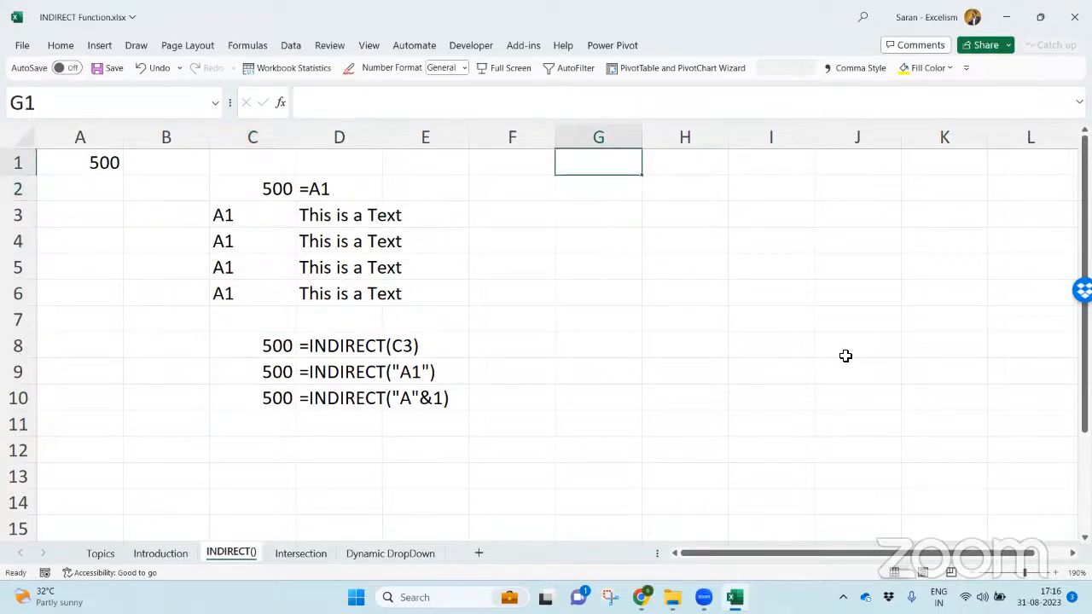
pyautogui.click(68, 46)
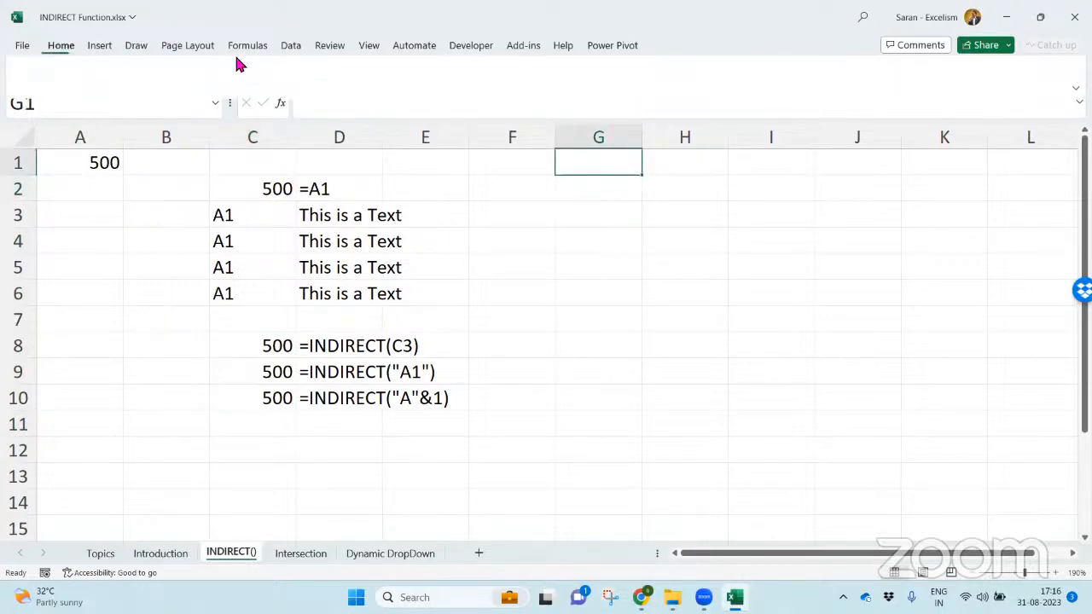
pyautogui.click(619, 170)
pyautogui.write('1000')
pyautogui.press('Return')
pyautogui.press('Return')
pyautogui.press('Return')
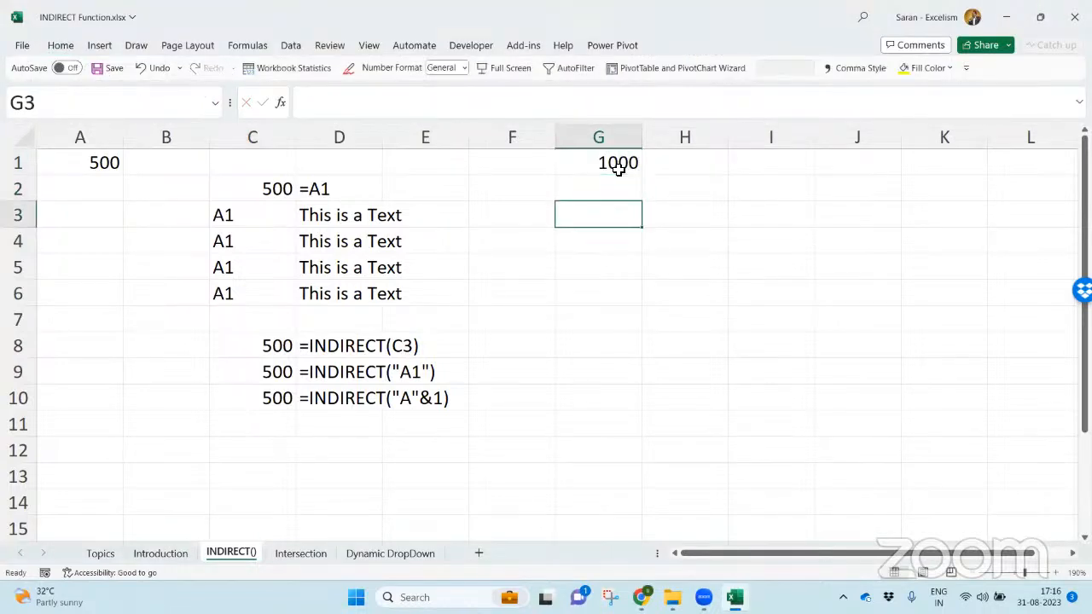
# - Enter =INDIRECT("G1") in G3, giving the cell address as quoted text
pyautogui.press('Up')
pyautogui.write('=')
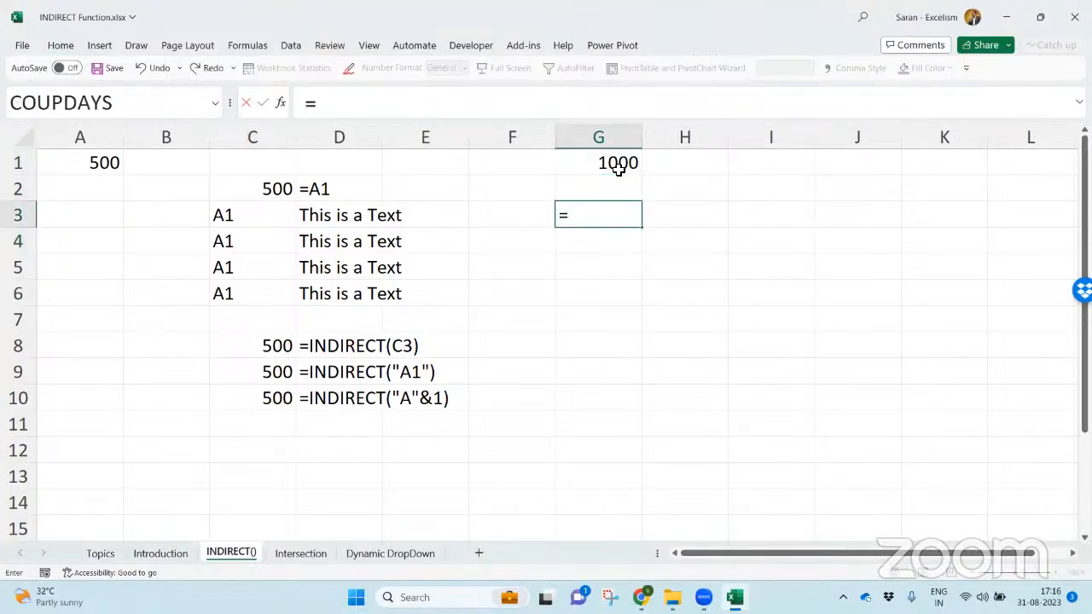
pyautogui.write('indire')
pyautogui.press('Tab')
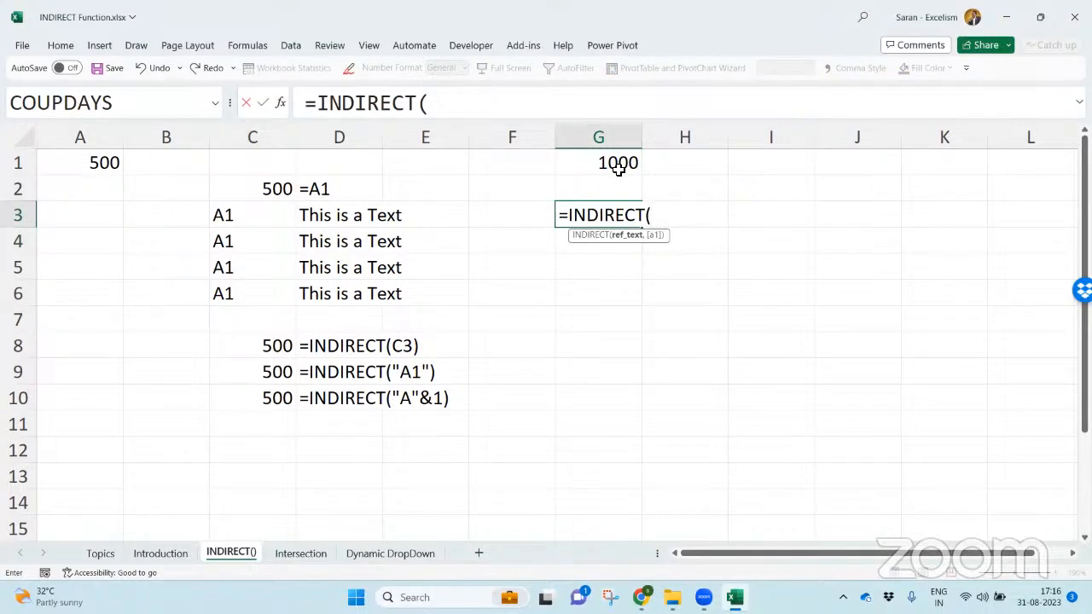
pyautogui.write('"G1")')
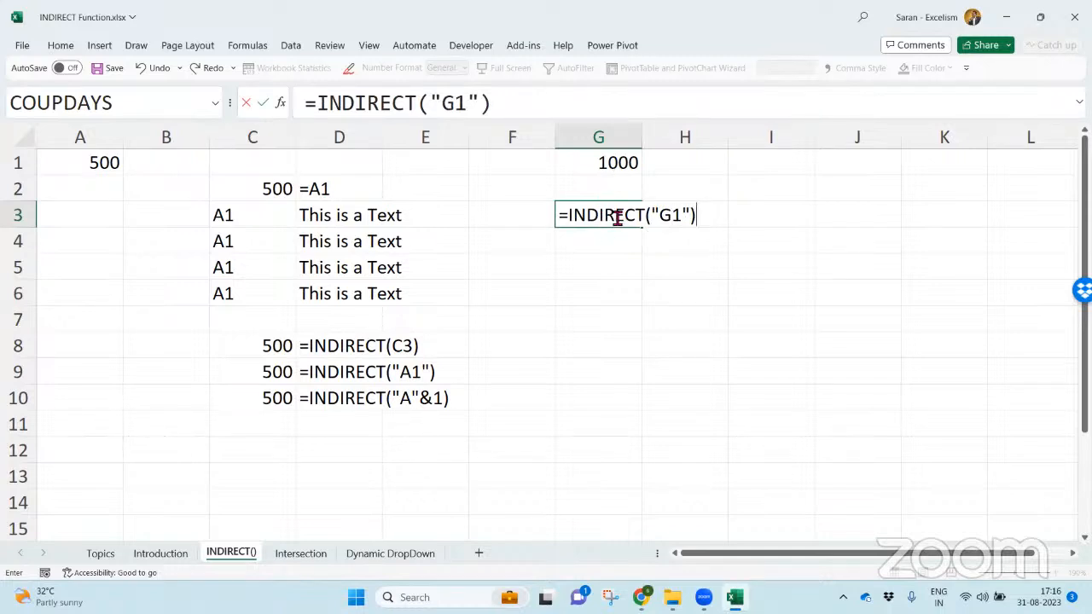
pyautogui.press('Return')
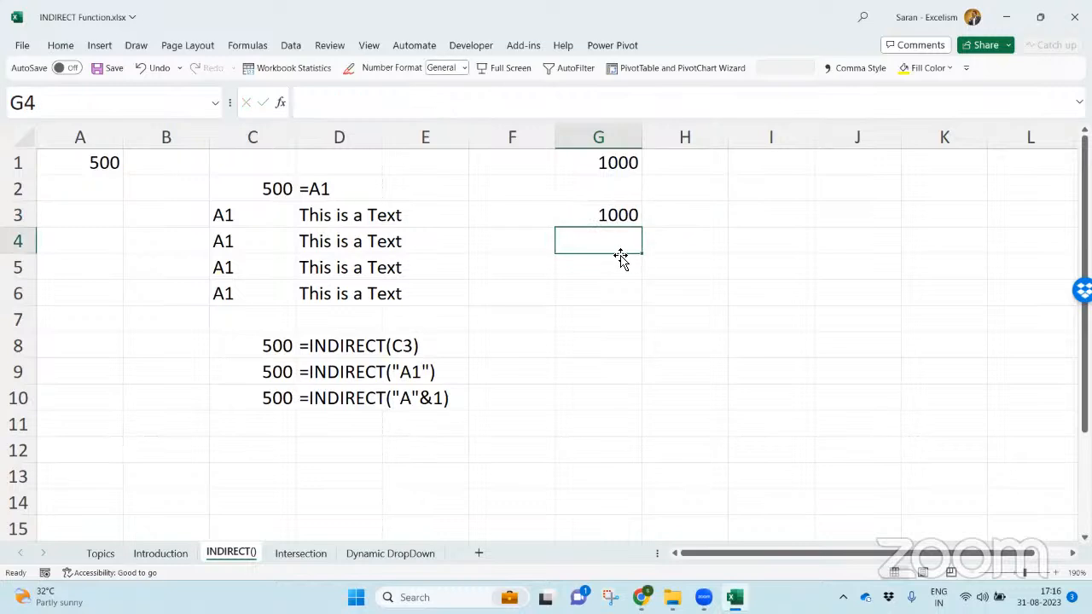
# - Enter the direct reference =G1 in G5
pyautogui.click(618, 220)
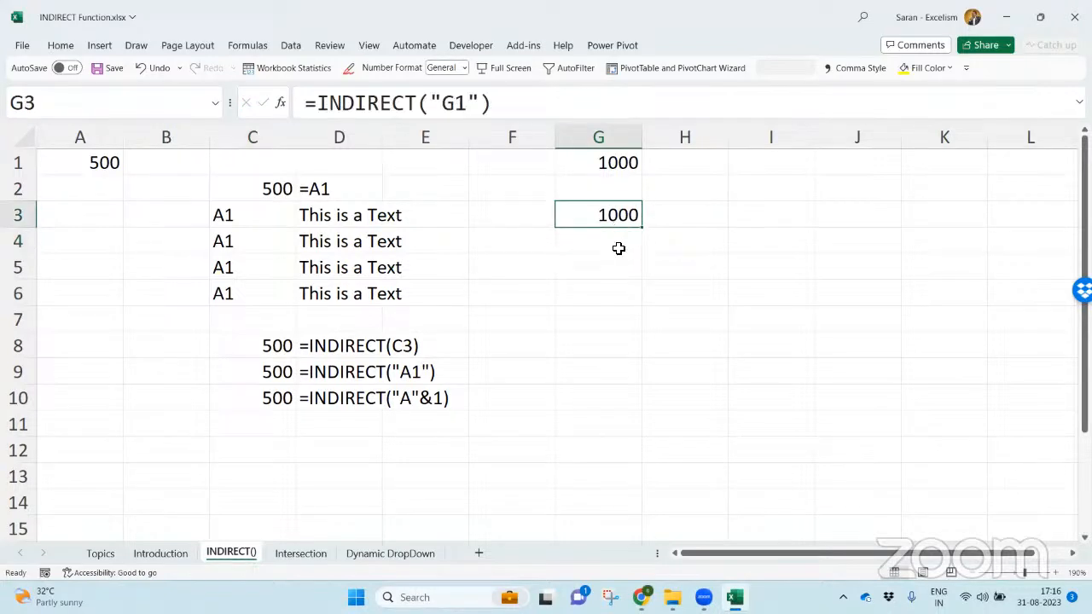
pyautogui.click(620, 261)
pyautogui.write('=')
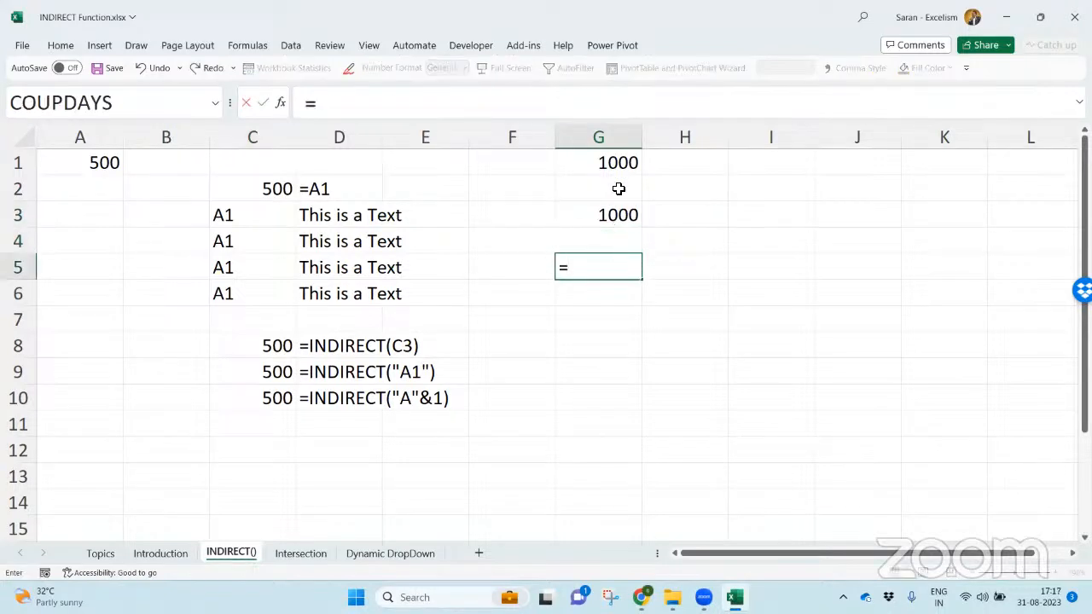
pyautogui.click(618, 161)
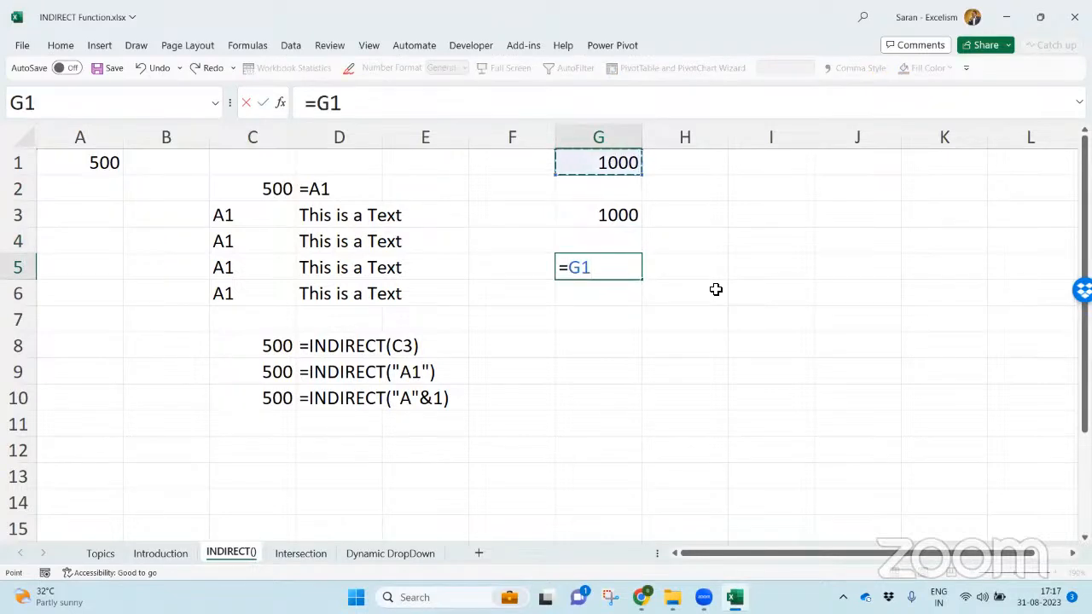
pyautogui.hotkey('ctrl', 'Return')
# - Display G3's formula in H3 with FORMULATEXT and copy it to H5 to show G5's formula
pyautogui.press('Up')
pyautogui.press('Up')
pyautogui.press('Right')
pyautogui.write('=form')
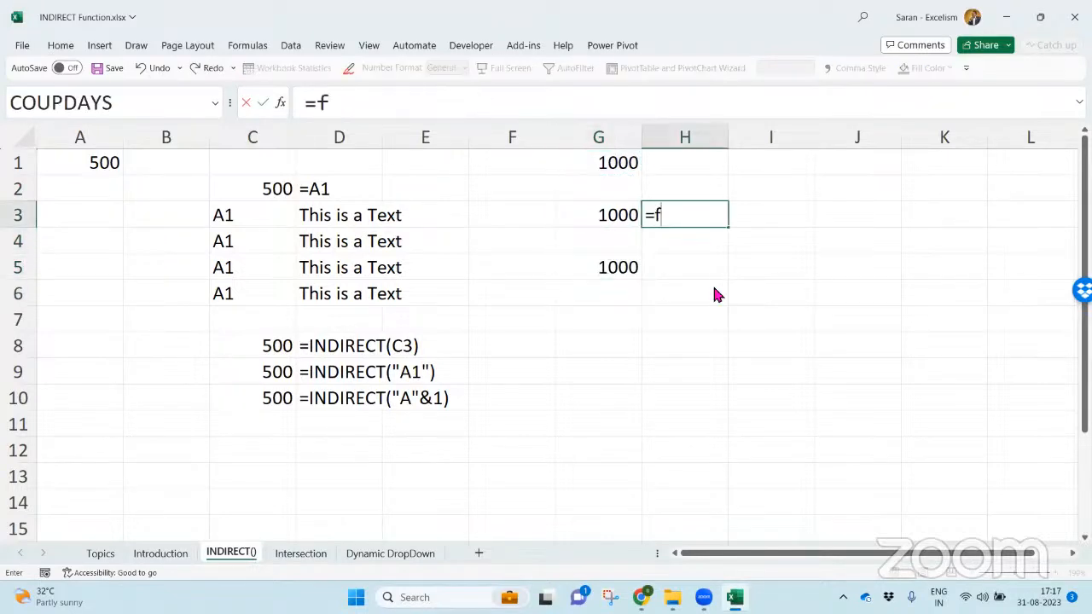
pyautogui.press('Tab')
pyautogui.press('Left')
pyautogui.hotkey('ctrl', 'Return')
pyautogui.hotkey('ctrl', 'c')
pyautogui.press('Down')
pyautogui.press('Down')
pyautogui.hotkey('ctrl', 'v')
pyautogui.press('Escape')
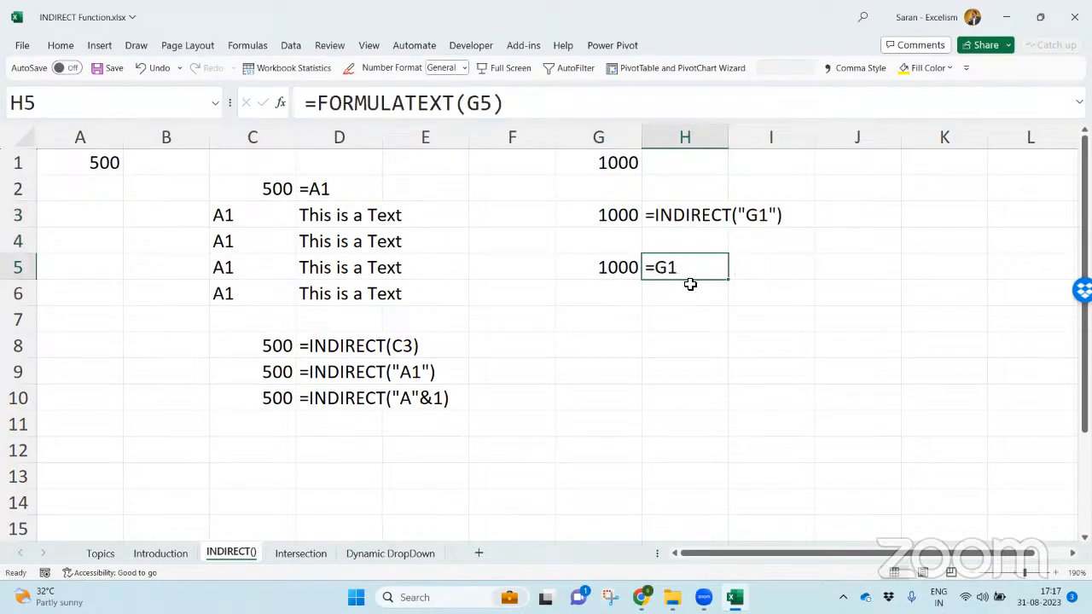
# - Compare the direct reference in G5 with the quoted-text INDIRECT formula in G3
pyautogui.doubleClick(624, 265)
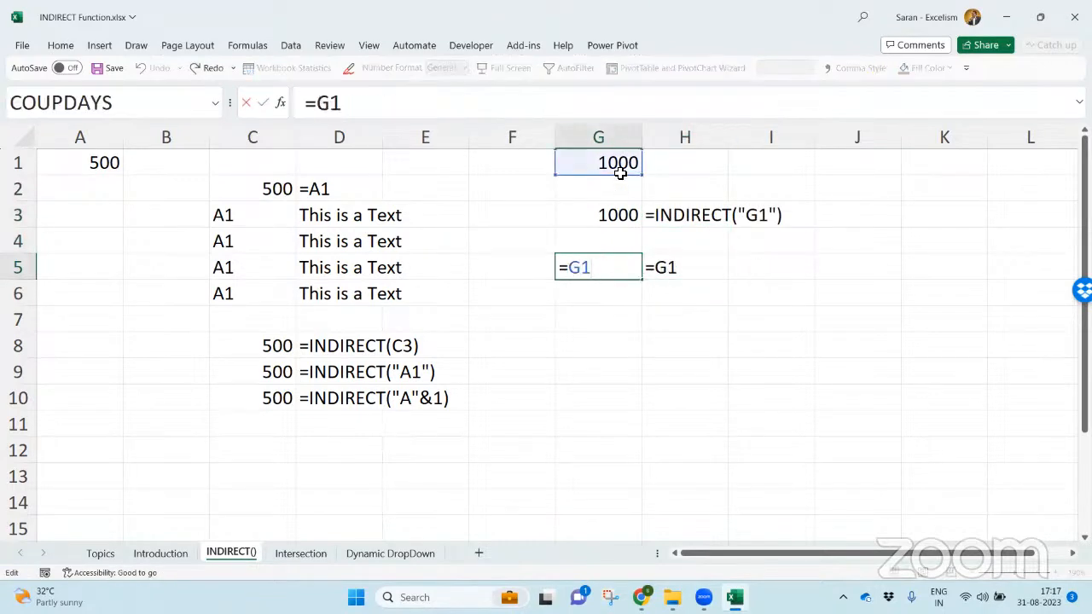
pyautogui.press('Return')
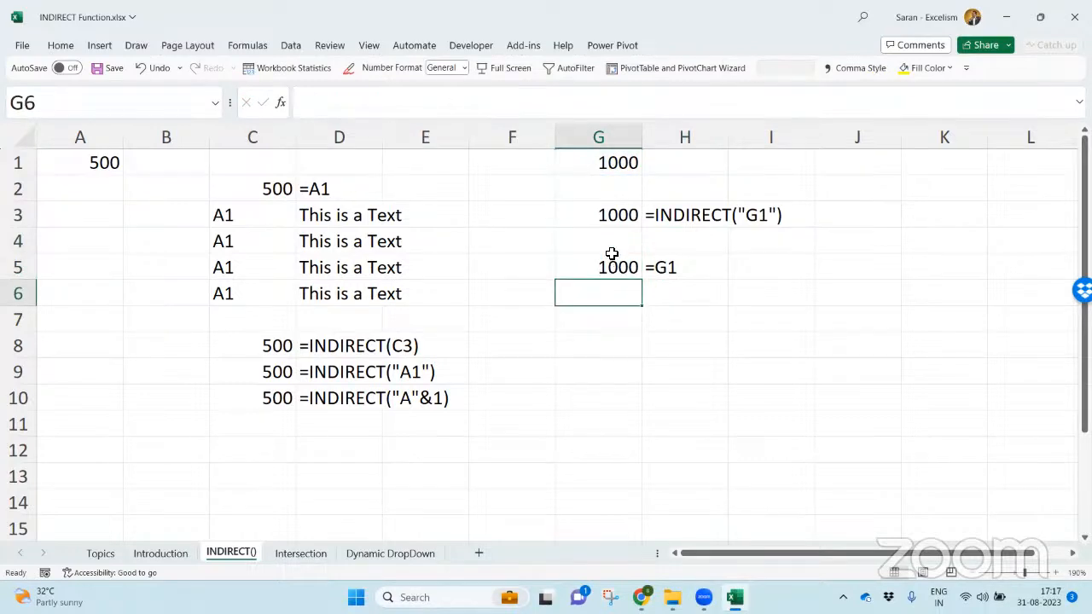
pyautogui.doubleClick(613, 219)
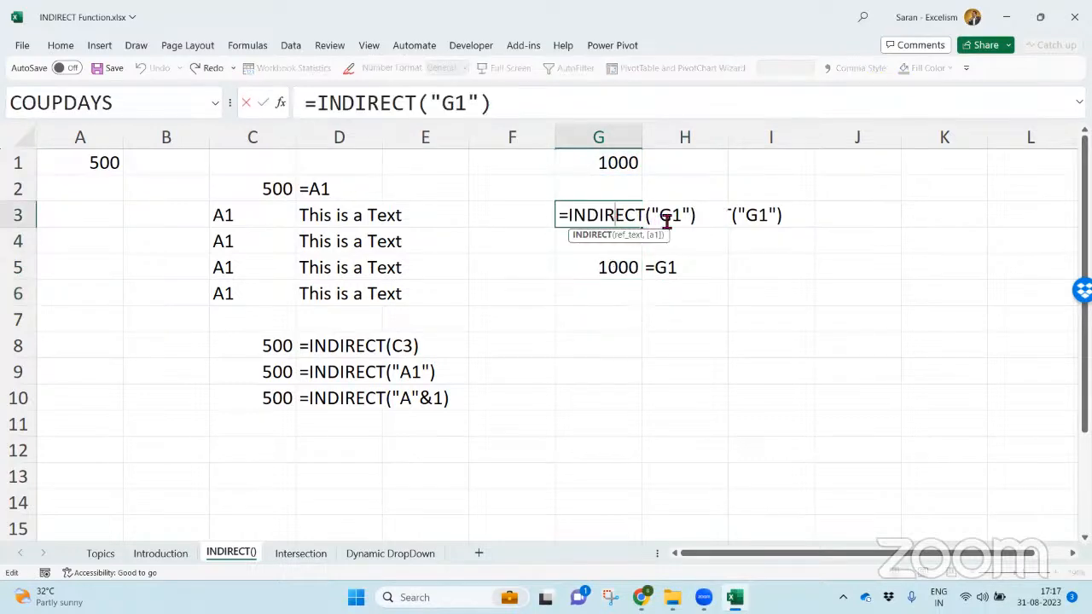
pyautogui.press('Return')
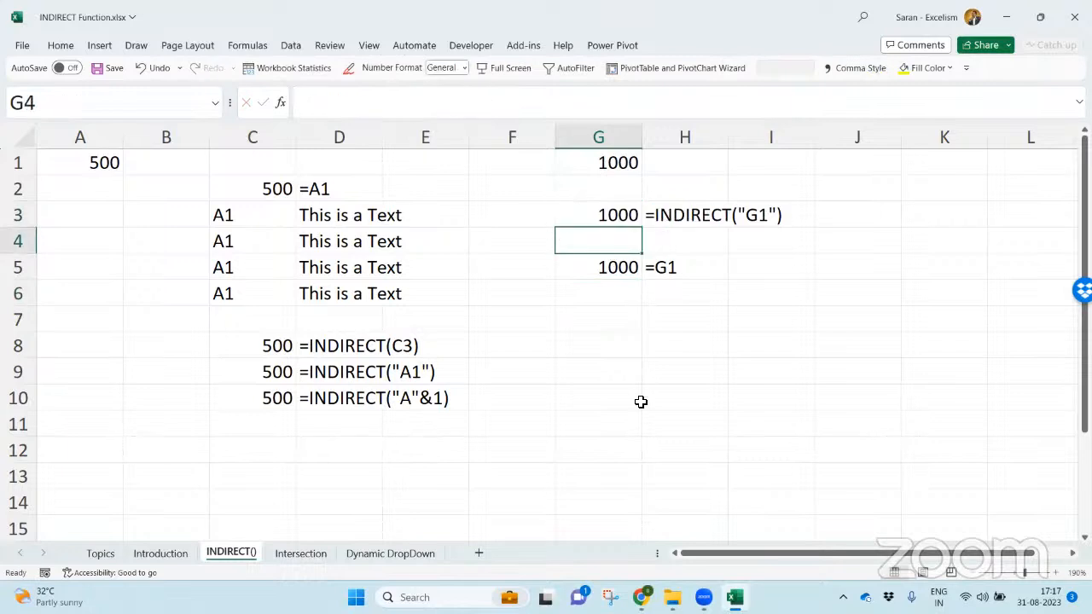
# - Delete cell G1 from the sheet, shifting the remaining cells left
pyautogui.press('Up')
pyautogui.press('Up')
pyautogui.press('Up')
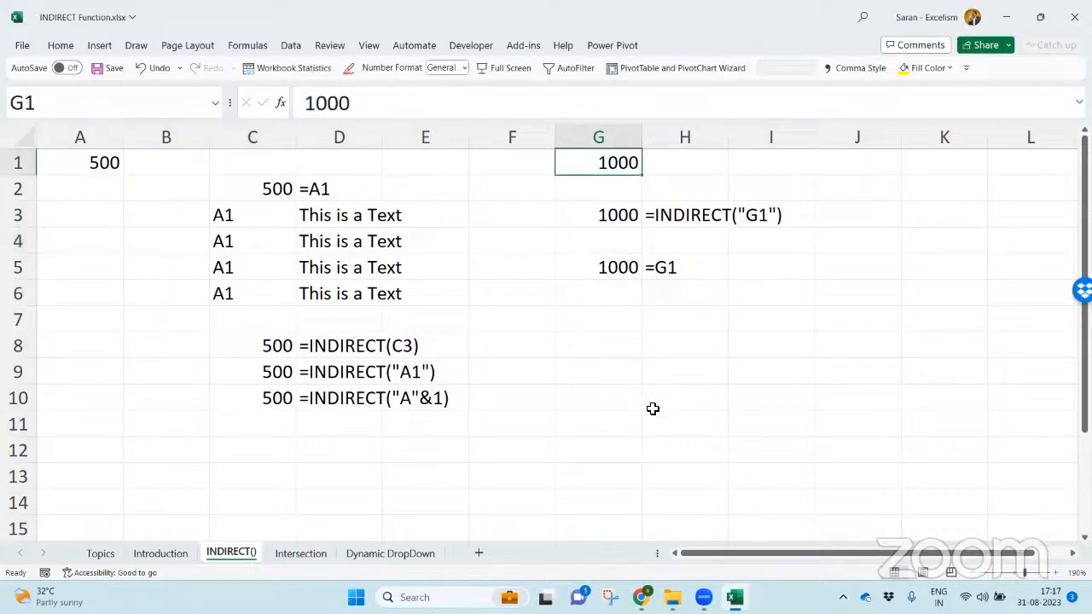
pyautogui.hotkey('ctrl', '-')
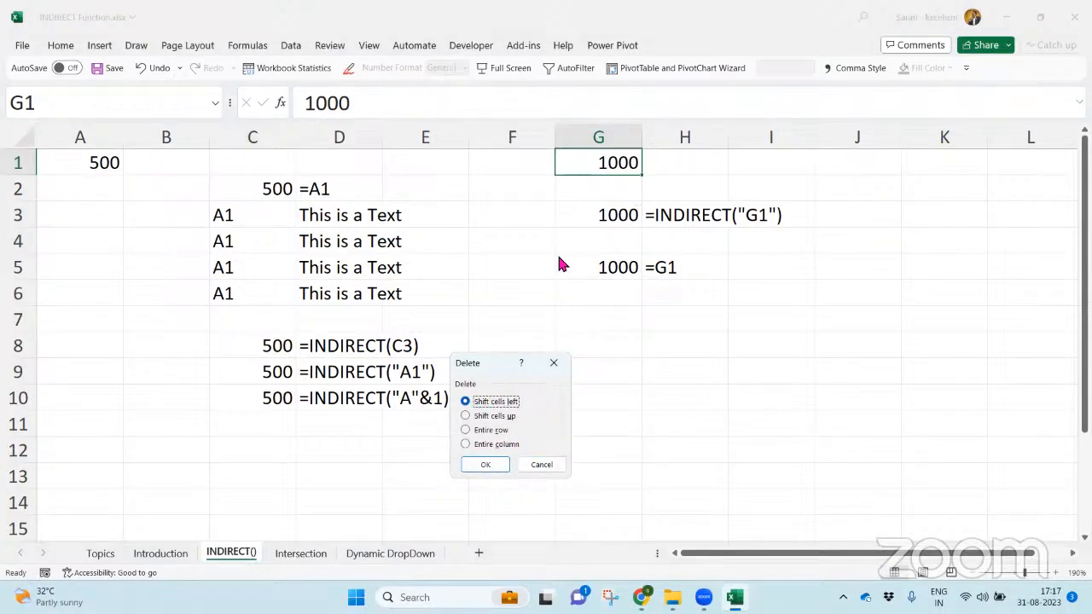
pyautogui.click(498, 465)
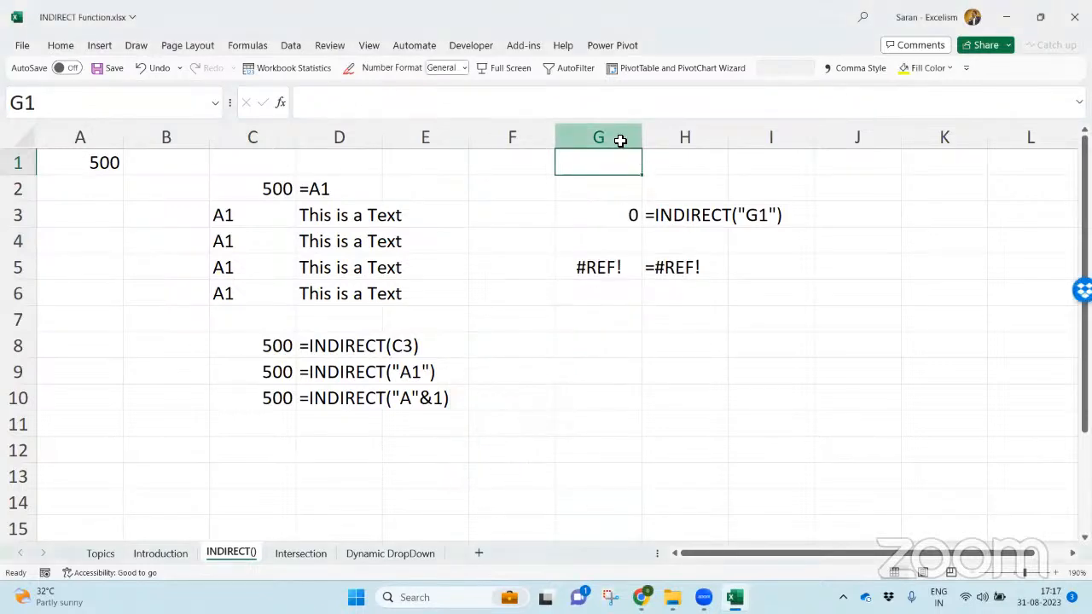
# - Examine how the direct reference in G5 and the INDIRECT formula in G3 respond to the deleted cell
pyautogui.click(622, 267)
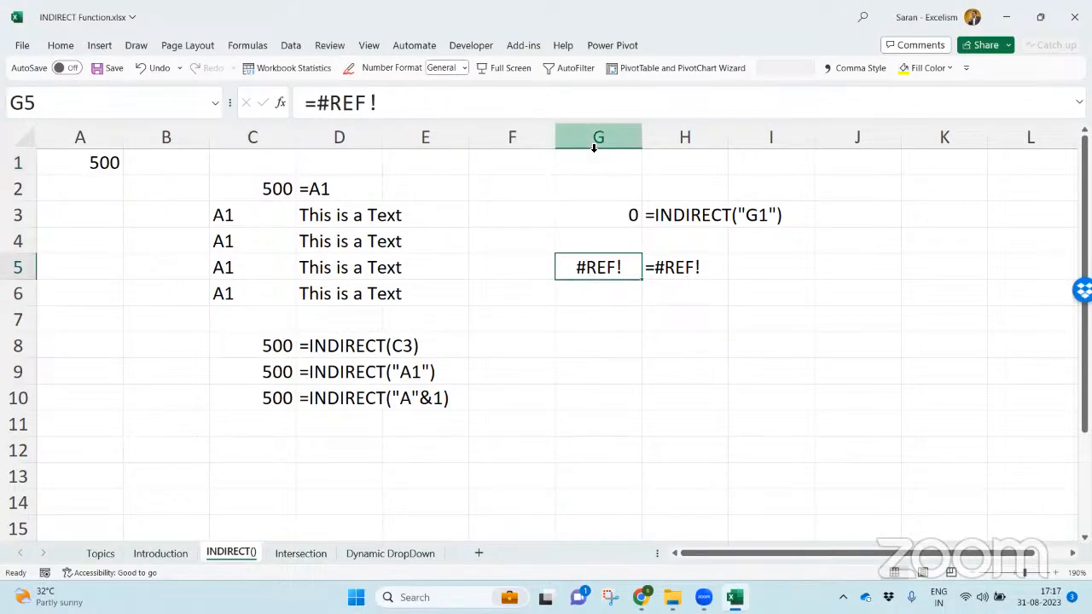
pyautogui.click(672, 291)
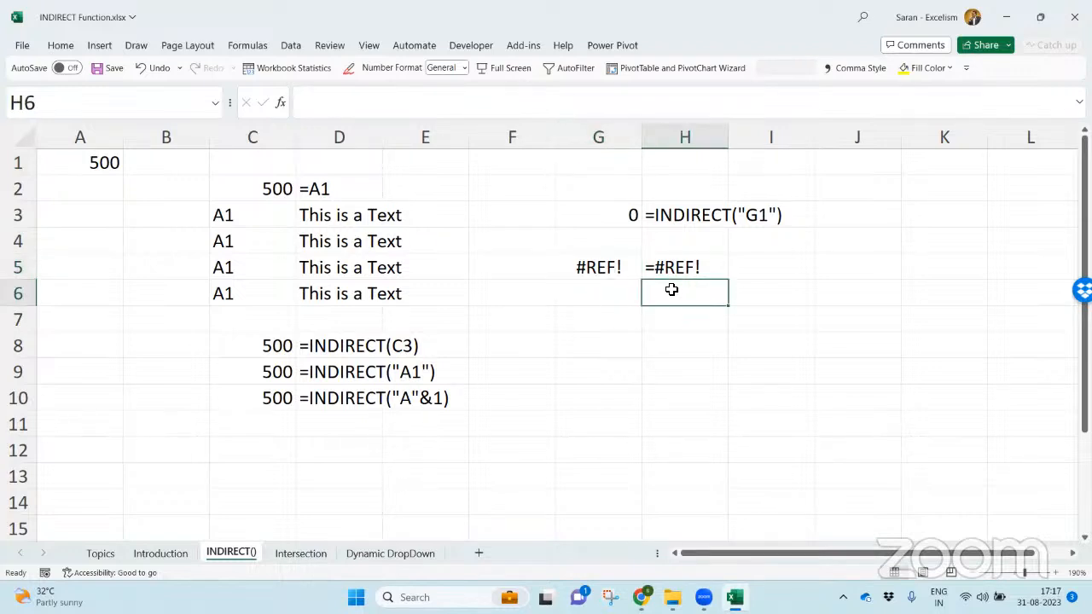
pyautogui.doubleClick(624, 211)
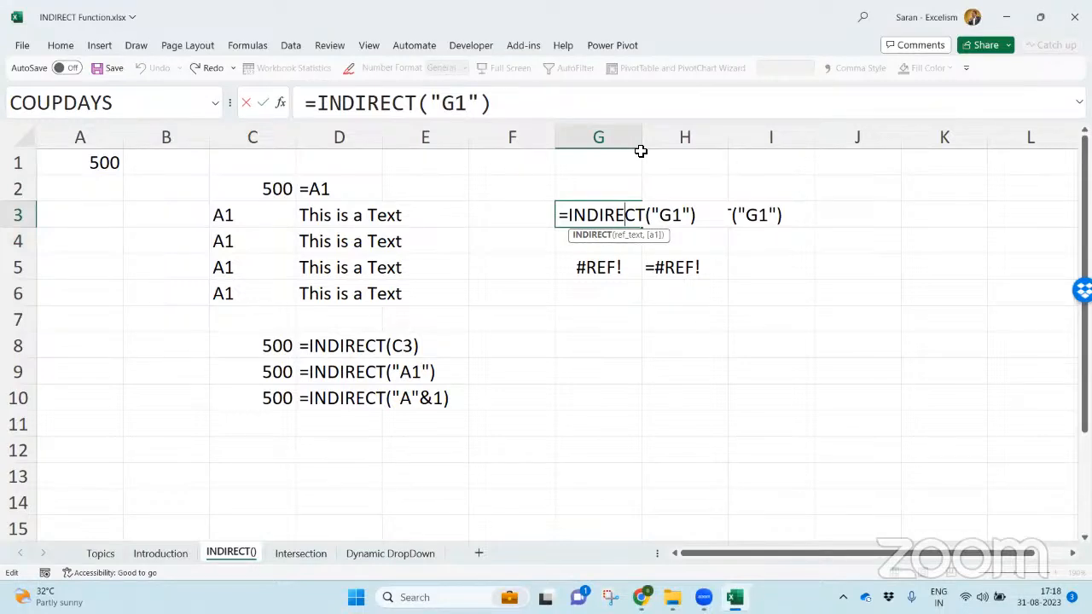
pyautogui.moveTo(660, 213); pyautogui.dragTo(684, 218)
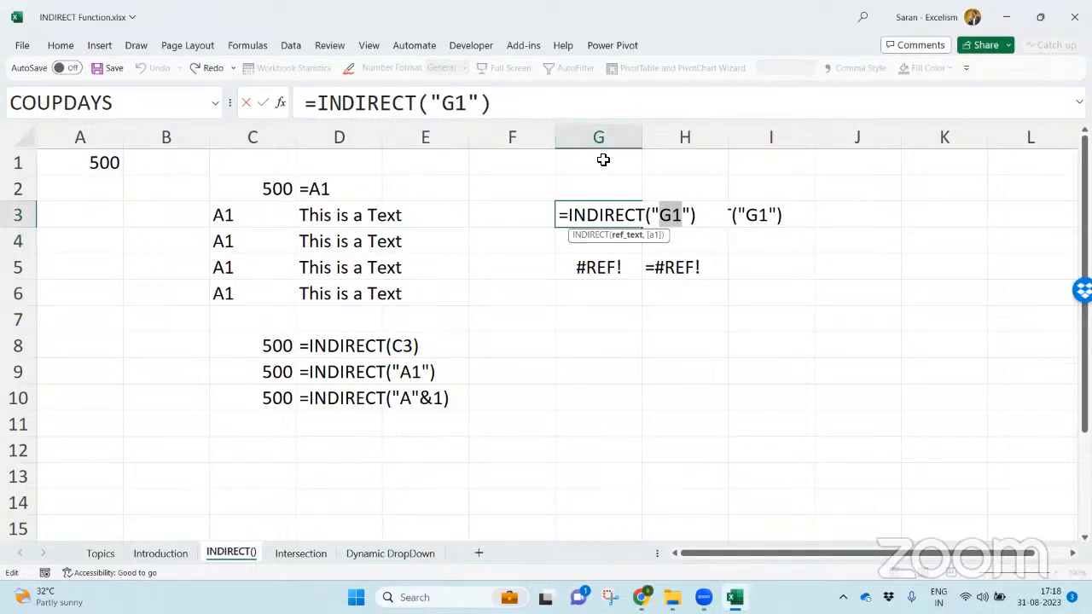
pyautogui.press('Return')
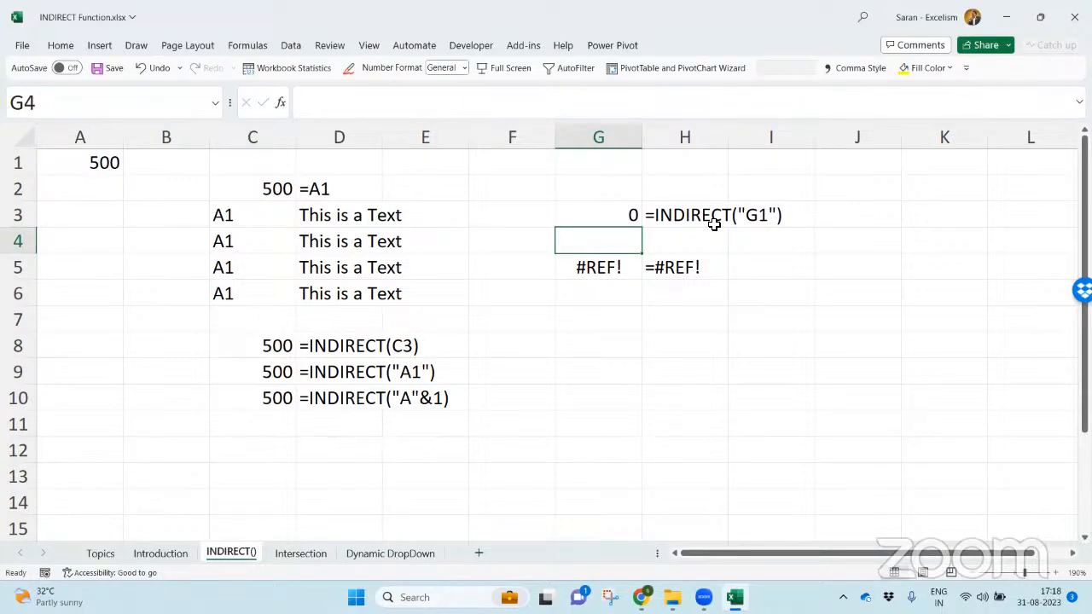
# - Enter the heading "Reference" in G7
pyautogui.press('Down')
pyautogui.press('Down')
pyautogui.press('Down')
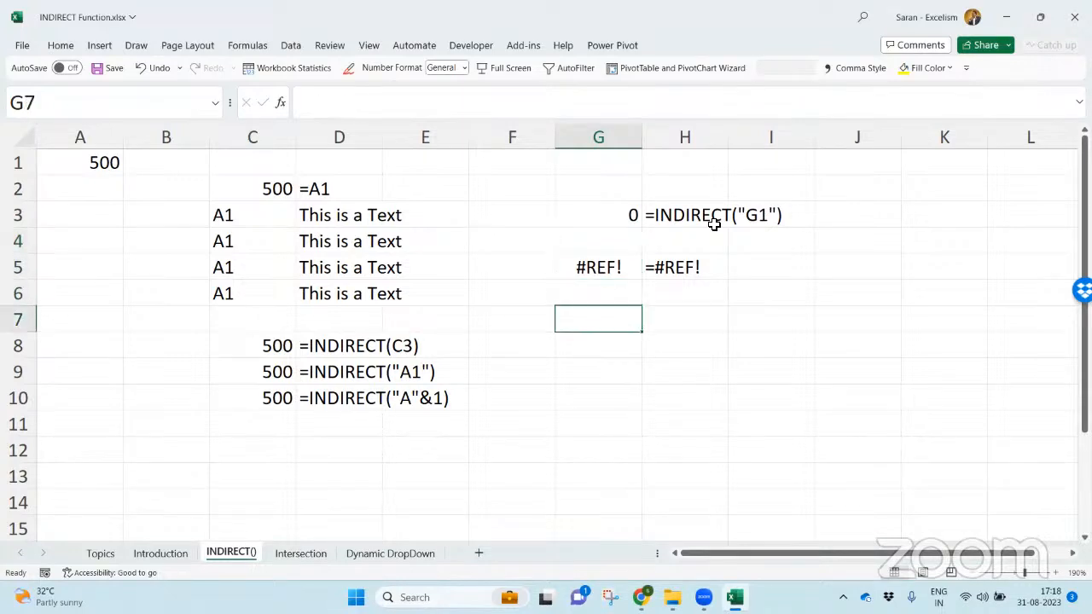
pyautogui.write('Reference')
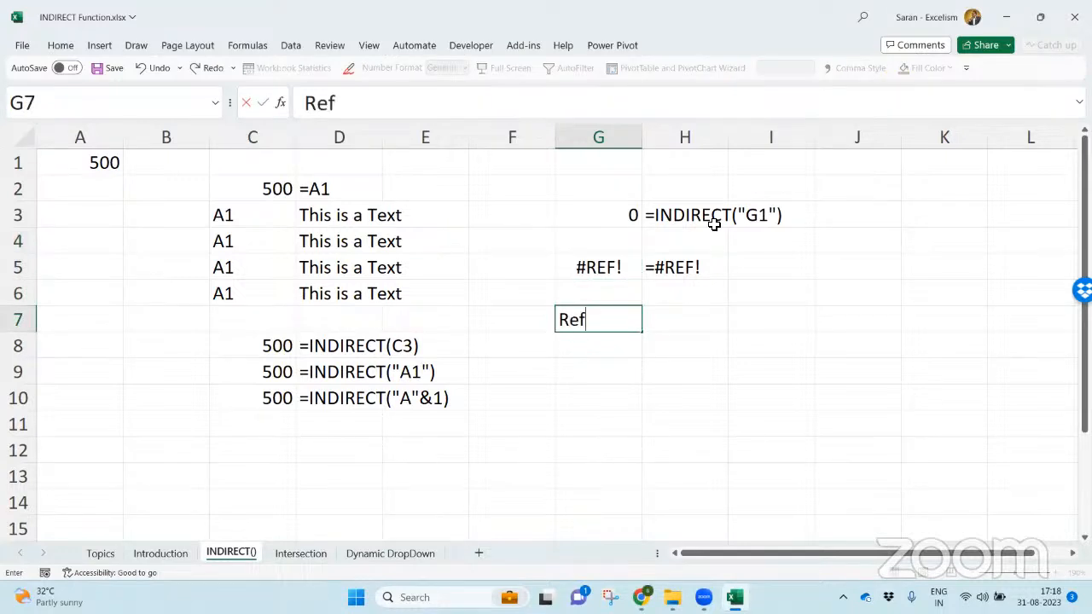
pyautogui.press('Return')
# - Make the heading in G7 bold, italic and underlined, and autofit column G to it
pyautogui.press('Up')
pyautogui.hotkey('ctrl', 'b')
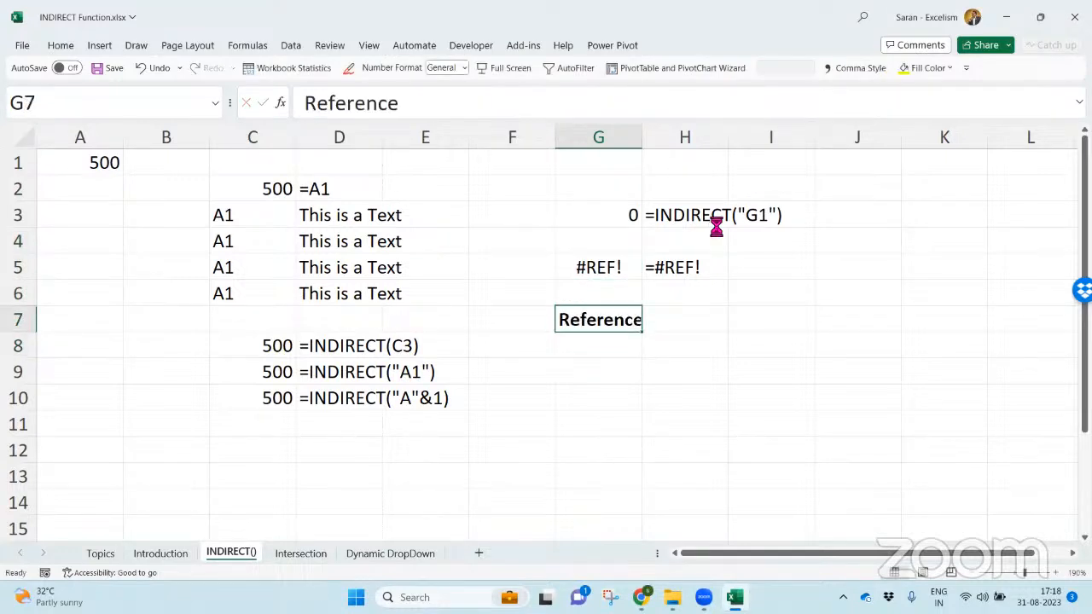
pyautogui.hotkey('ctrl', 'i')
pyautogui.hotkey('ctrl', 'u')
pyautogui.press('Return')
pyautogui.press('Up')
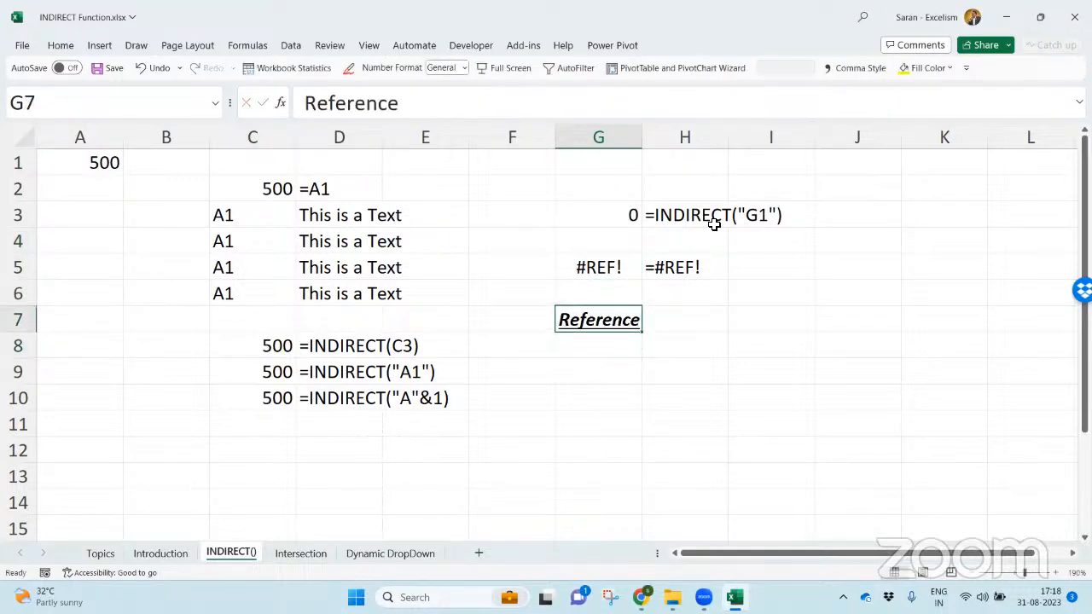
pyautogui.hotkey('alt', 'h')
pyautogui.press('o')
pyautogui.press('i')
# - List "Cell Reference", "Range Reference" and "Defined Name Reference" in G8 to G10 under the heading
pyautogui.press('Down')
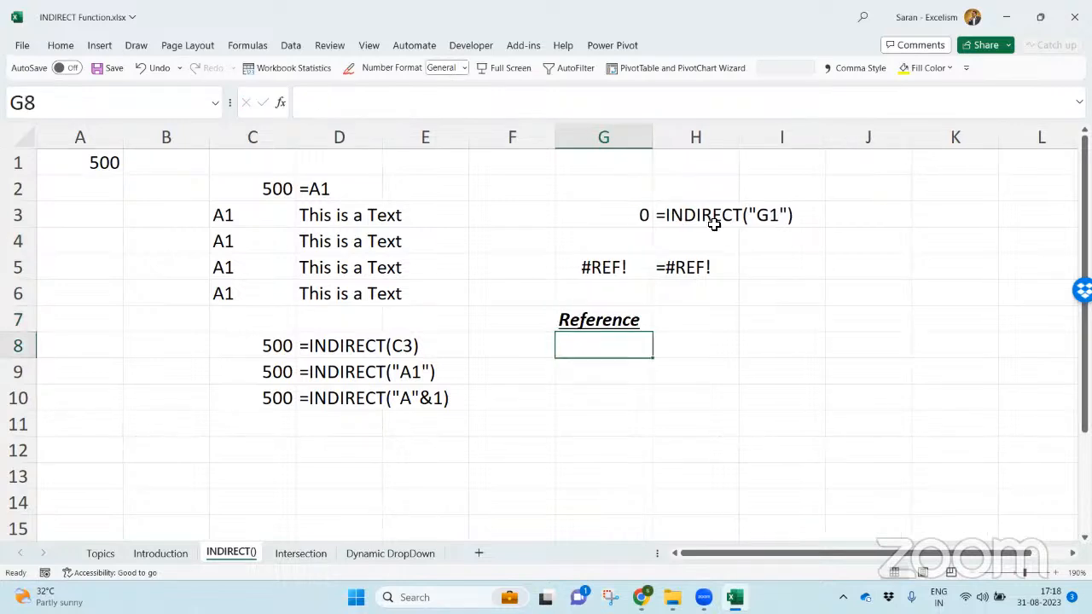
pyautogui.write('Cell Refe')
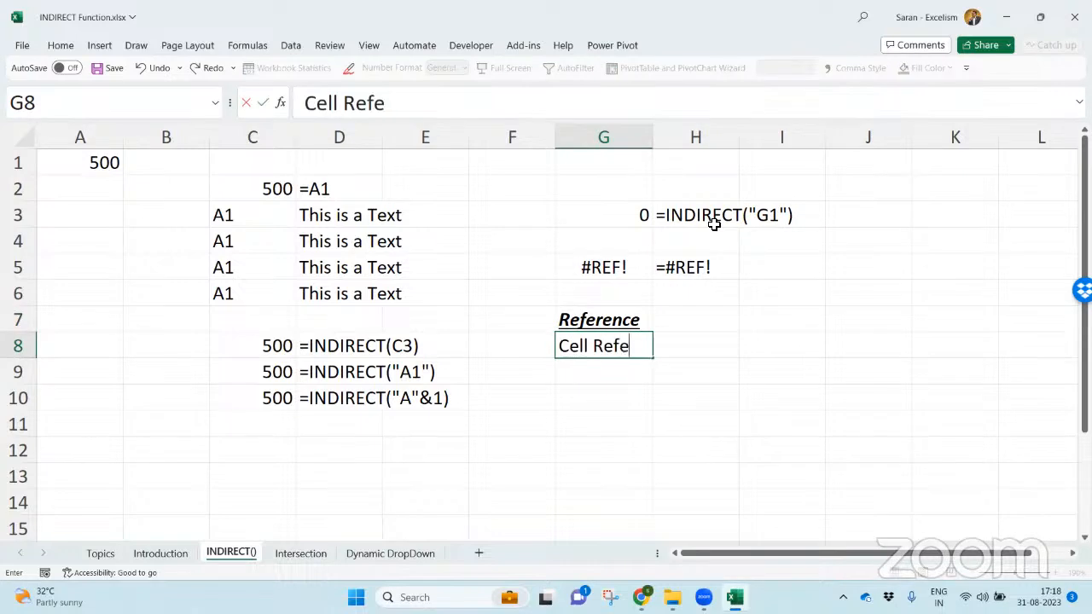
pyautogui.write('rence')
pyautogui.press('Return')
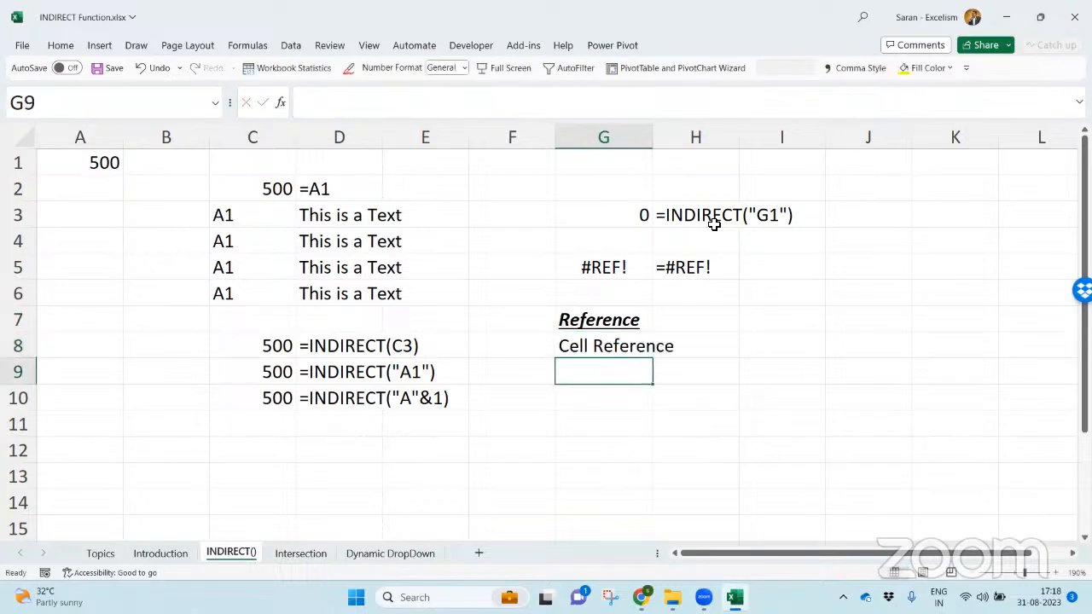
pyautogui.write('Range Reference')
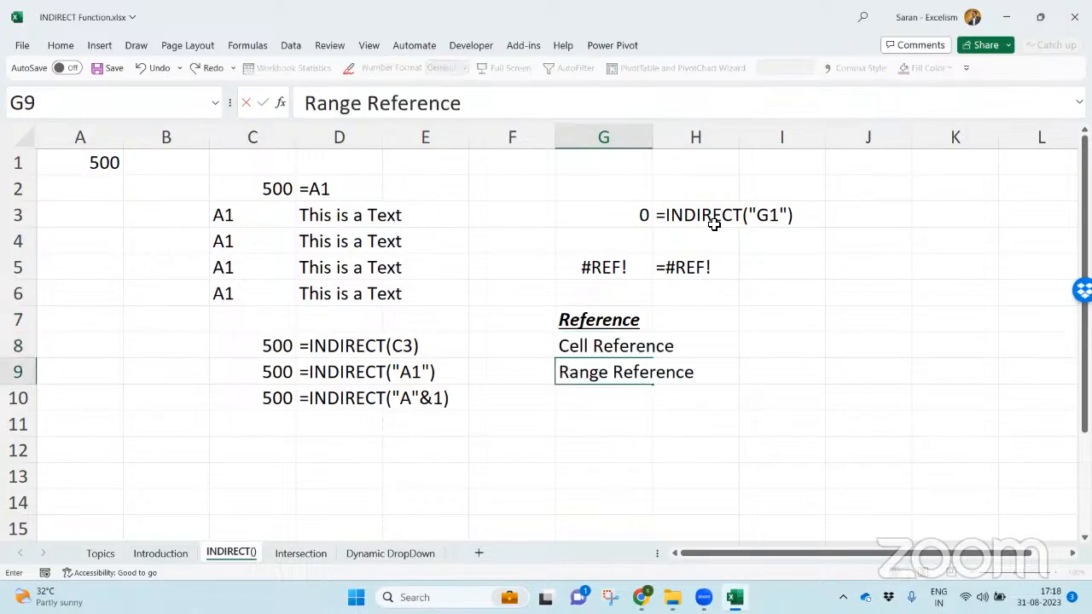
pyautogui.press('Return')
pyautogui.write('Def')
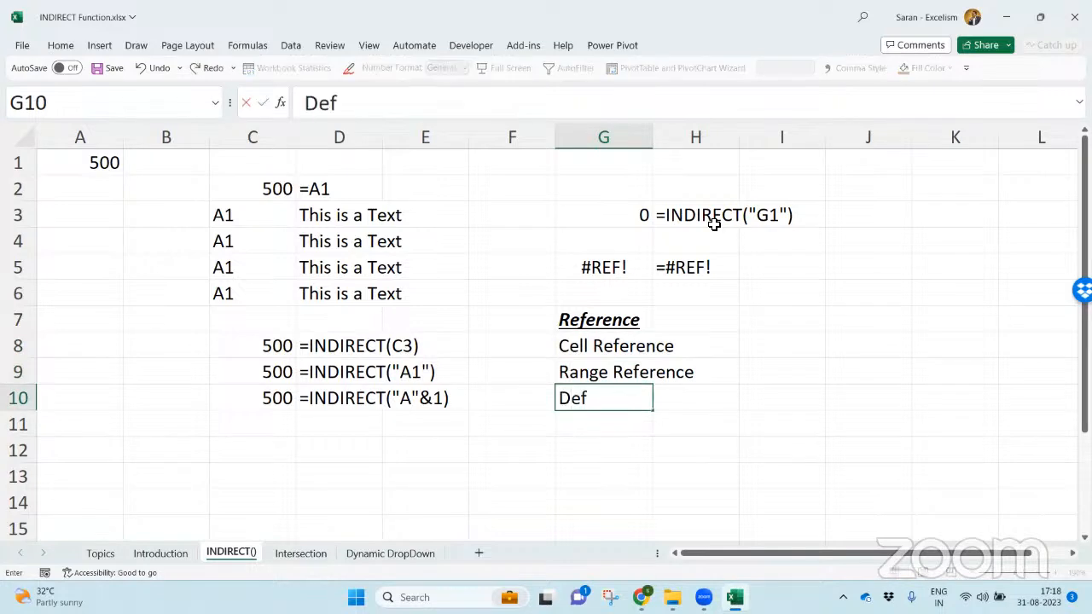
pyautogui.write('ined Name Reference')
pyautogui.press('Return')
# - Select the three reference types in G8:G10
pyautogui.press('Up')
# - Autofit column G to the selected reference types and enter A1 as the cell reference example in H8
pyautogui.press('Up')
pyautogui.press('Up')
pyautogui.hotkey('shift', 'Down')
pyautogui.hotkey('shift', 'Down')
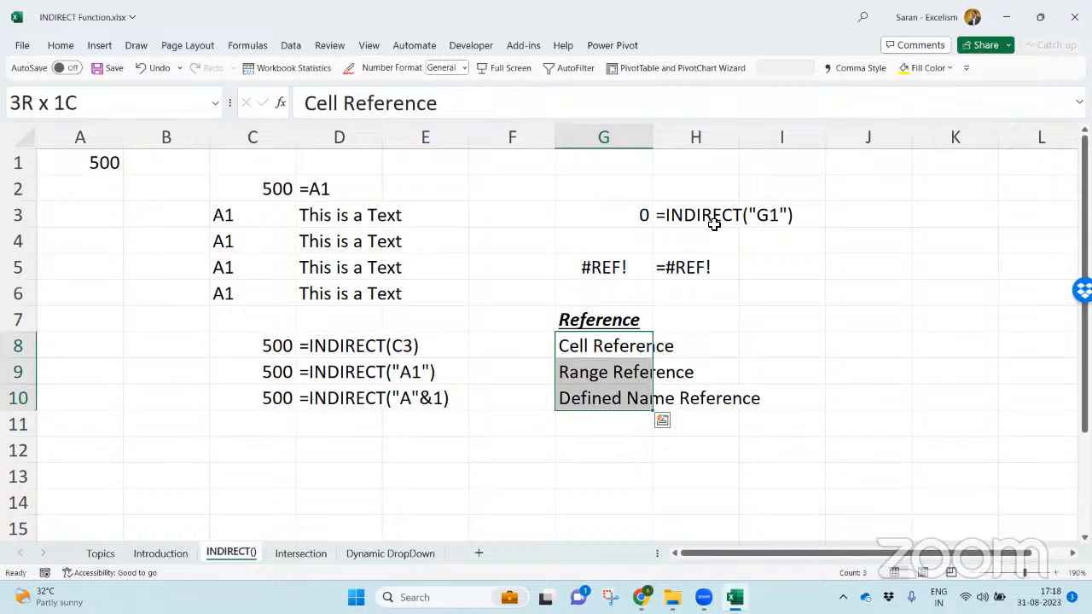
pyautogui.hotkey('alt', 'o')
pyautogui.press('c')
pyautogui.press('a')
pyautogui.press('Right')
pyautogui.press('Down')
# - Enter the heading "Example" in H7 and make it bold, italic and underlined
pyautogui.press('Up')
pyautogui.write('A1')
pyautogui.press('Return')
pyautogui.press('Up')
pyautogui.press('Up')
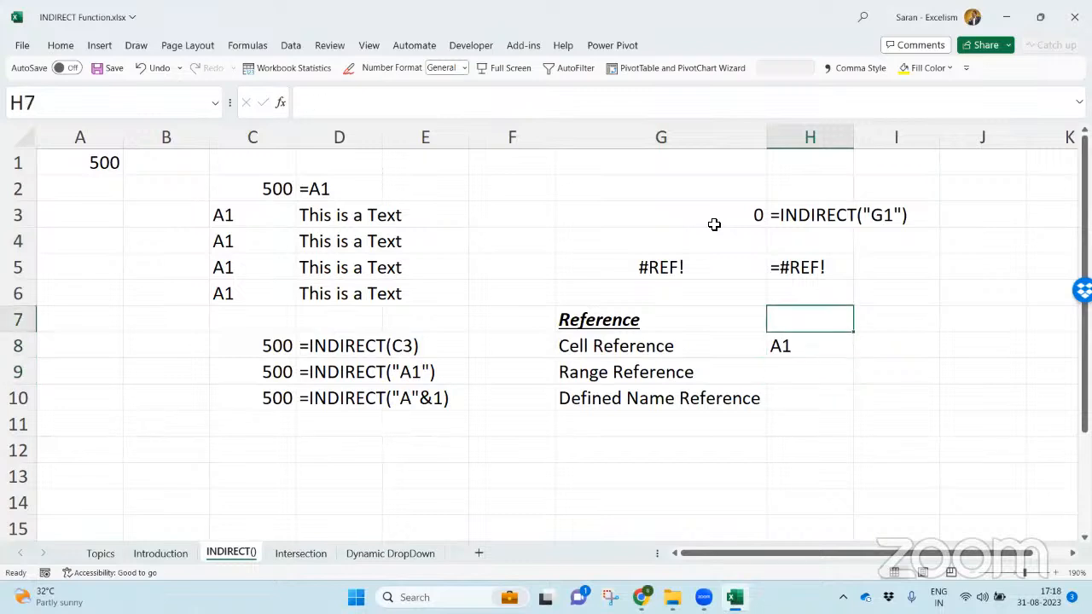
pyautogui.write('Example')
pyautogui.press('Return')
pyautogui.press('Up')
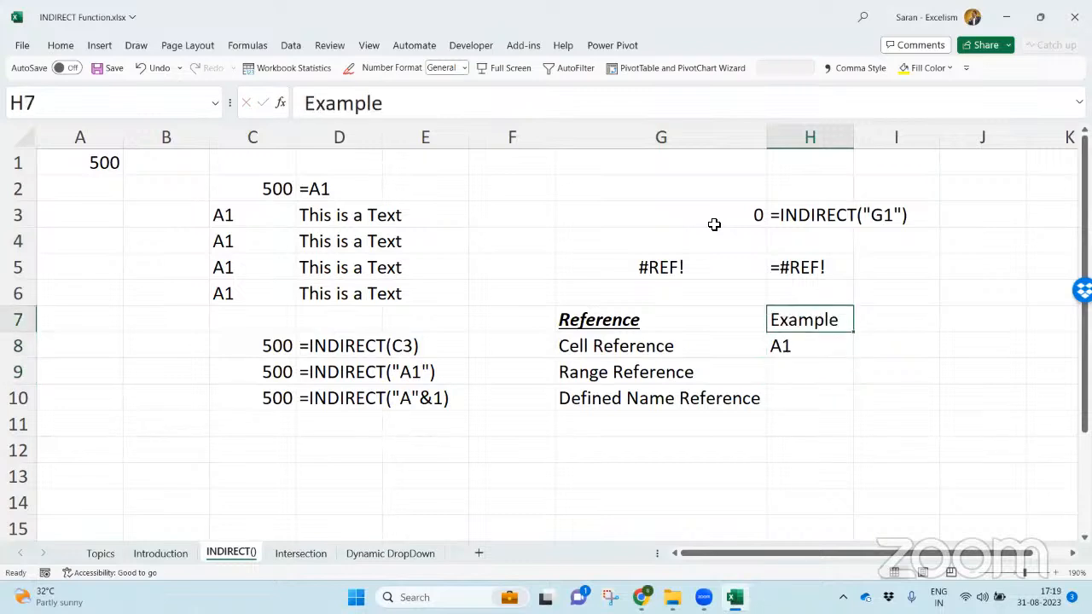
pyautogui.hotkey('ctrl', 'b')
pyautogui.hotkey('ctrl', 'i')
pyautogui.hotkey('ctrl', 'u')
# - Enter A1:A100 in H9 as the range reference example
pyautogui.press('Down')
pyautogui.press('Down')
pyautogui.write('A1')
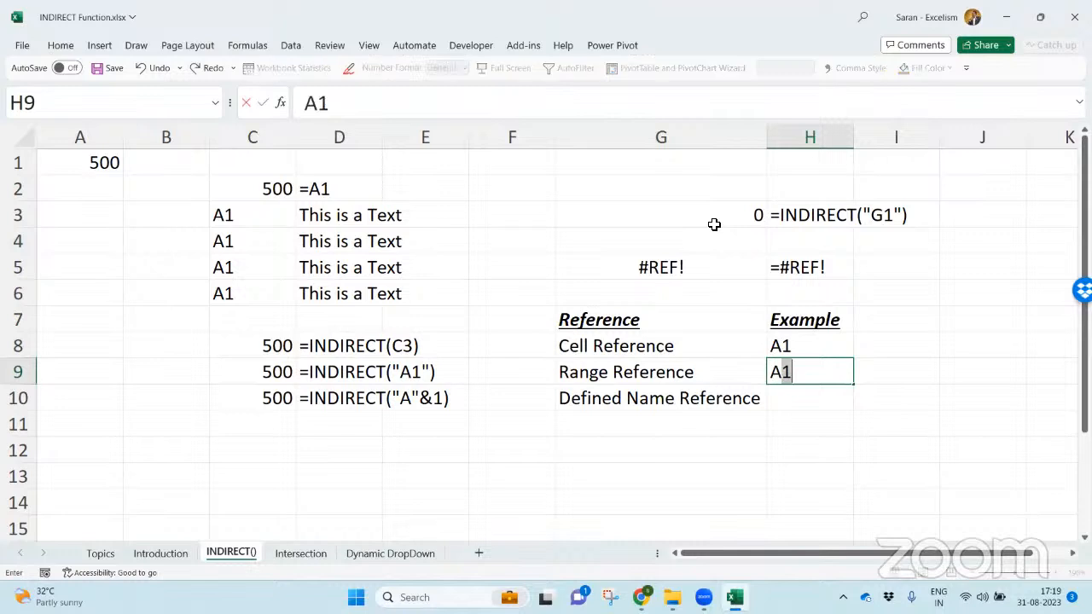
pyautogui.write(':A100')
pyautogui.press('Return')
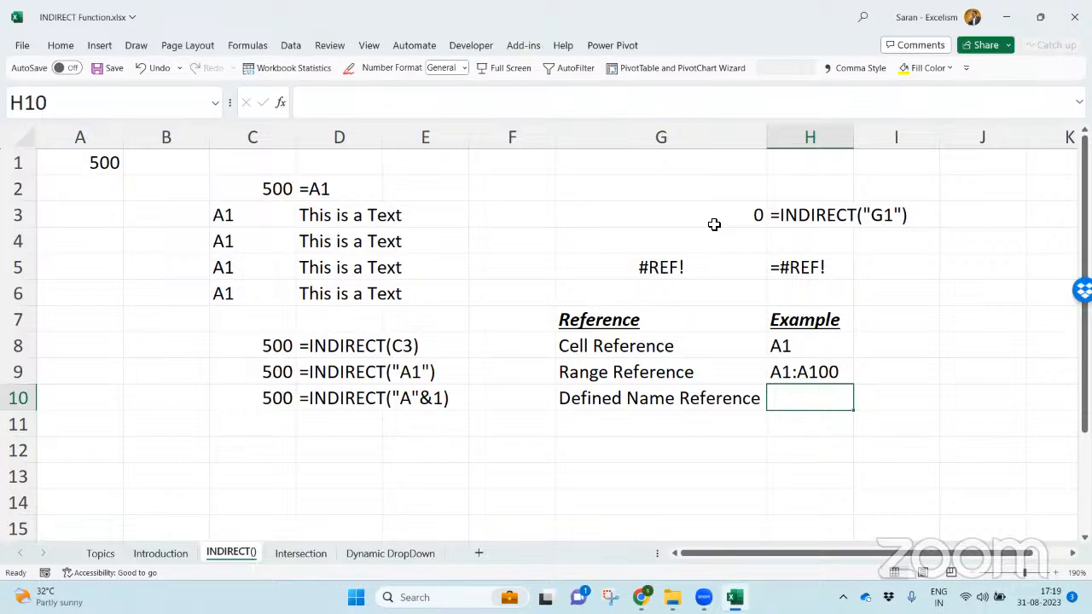
# - Enter the presenter's full name as one word in H10 as the defined name example, and autofit column H to it
pyautogui.write('SaranKumar')
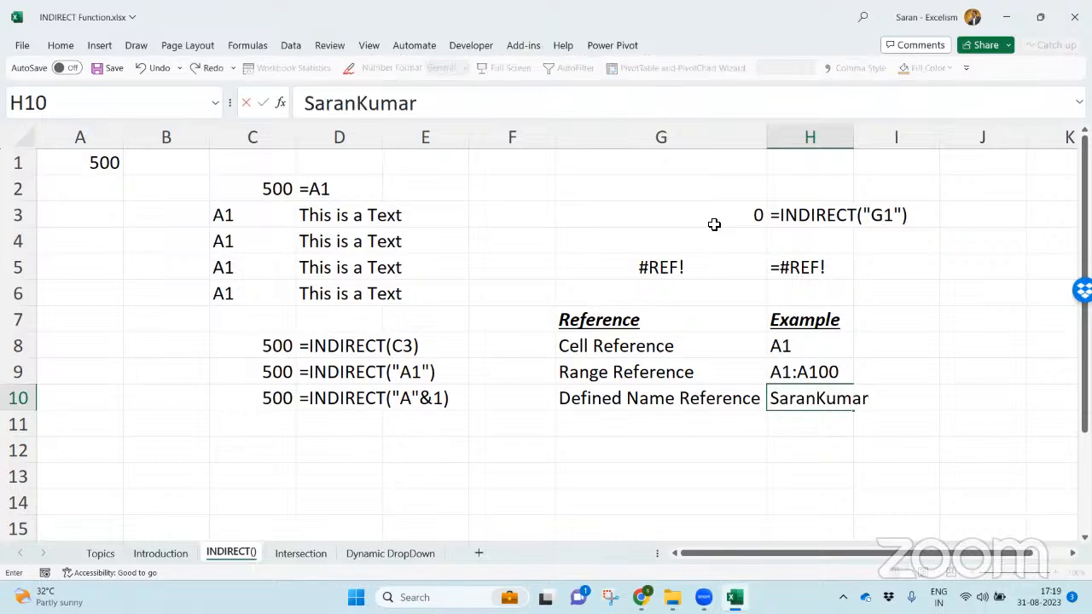
pyautogui.press('Return')
pyautogui.press('Up')
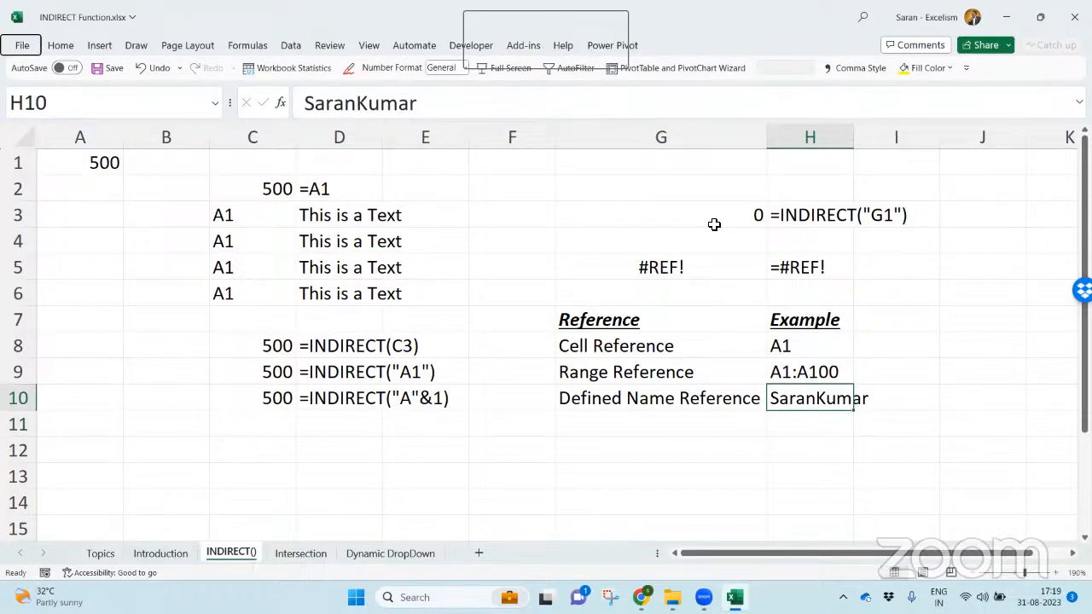
pyautogui.hotkey('alt', 'h')
pyautogui.press('o')
pyautogui.press('i')
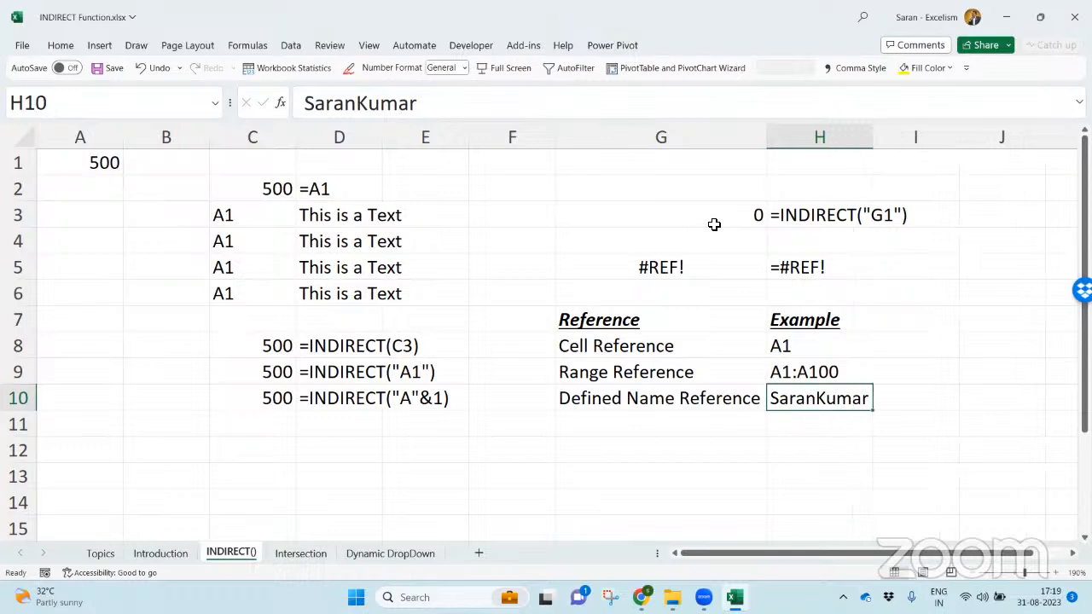
# - Select the three INDIRECT results in C8:C10
pyautogui.click(251, 352)
pyautogui.moveTo(252, 351); pyautogui.dragTo(252, 405)
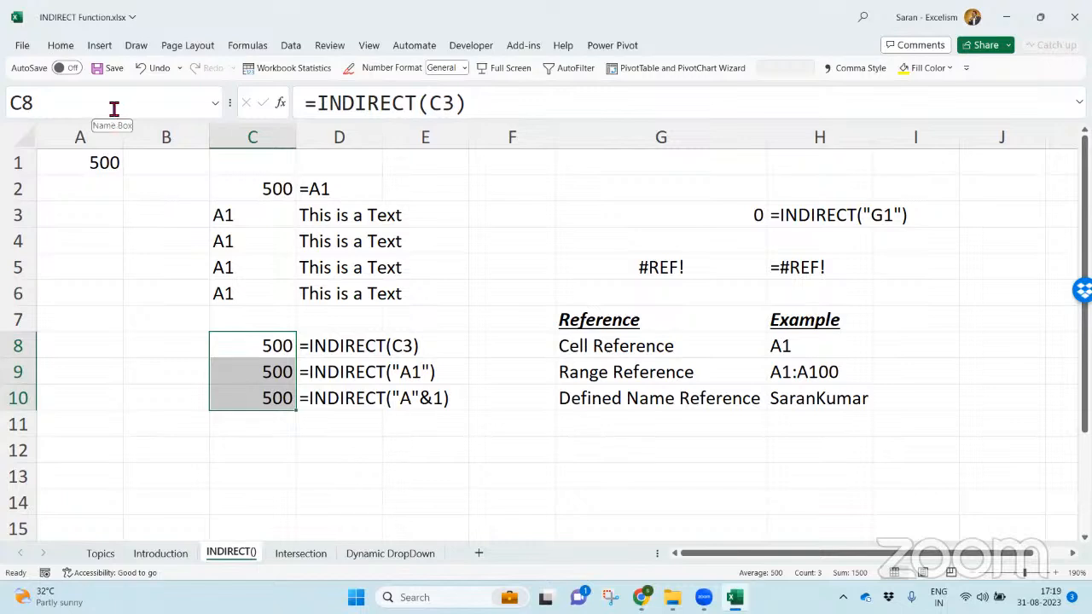
pyautogui.click(260, 47)
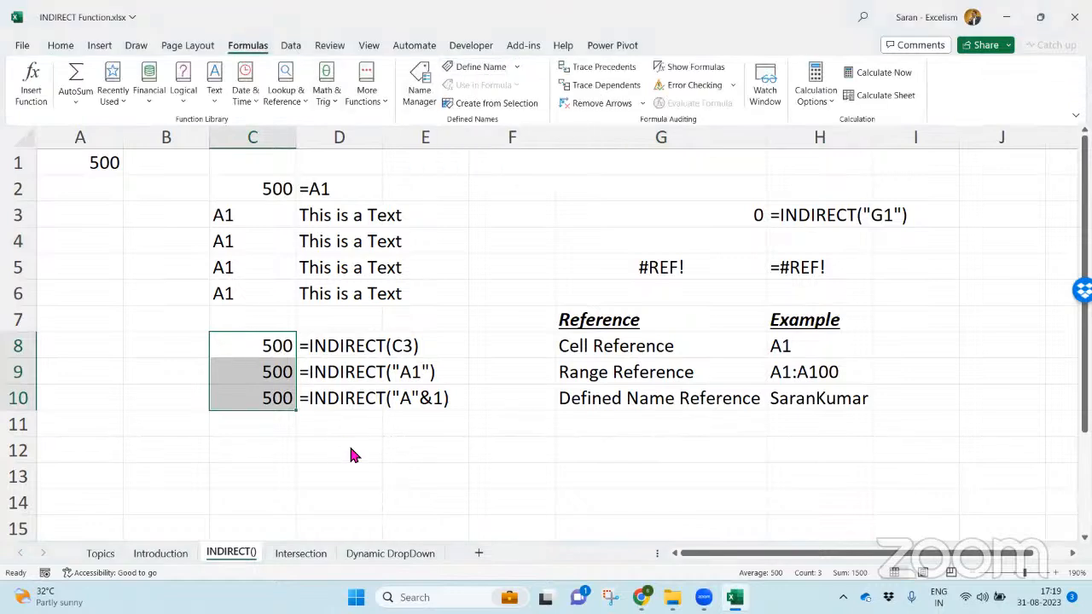
pyautogui.click(221, 420)
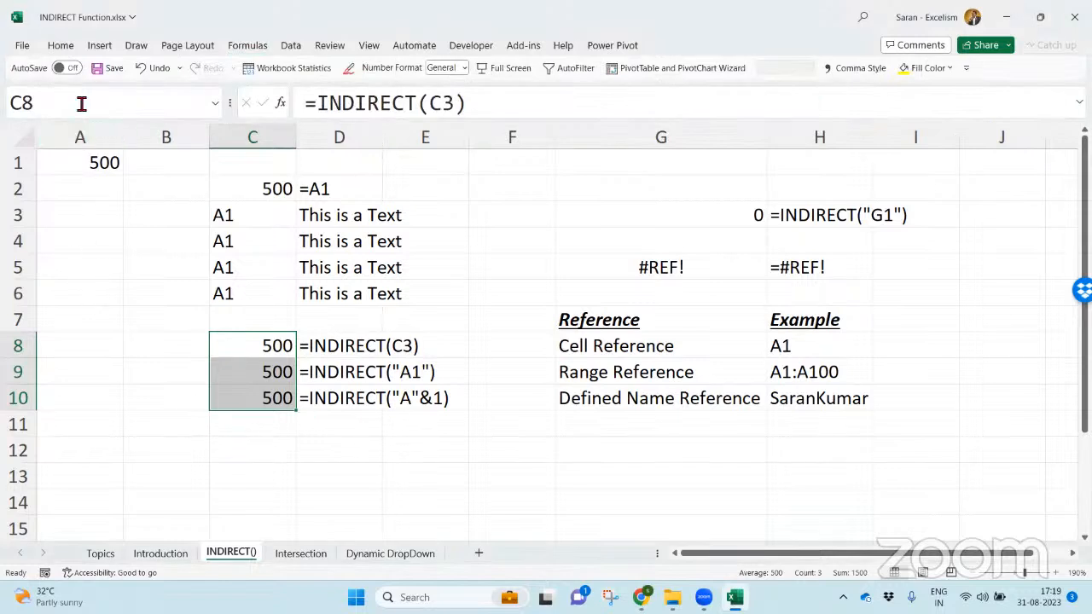
pyautogui.click(252, 47)
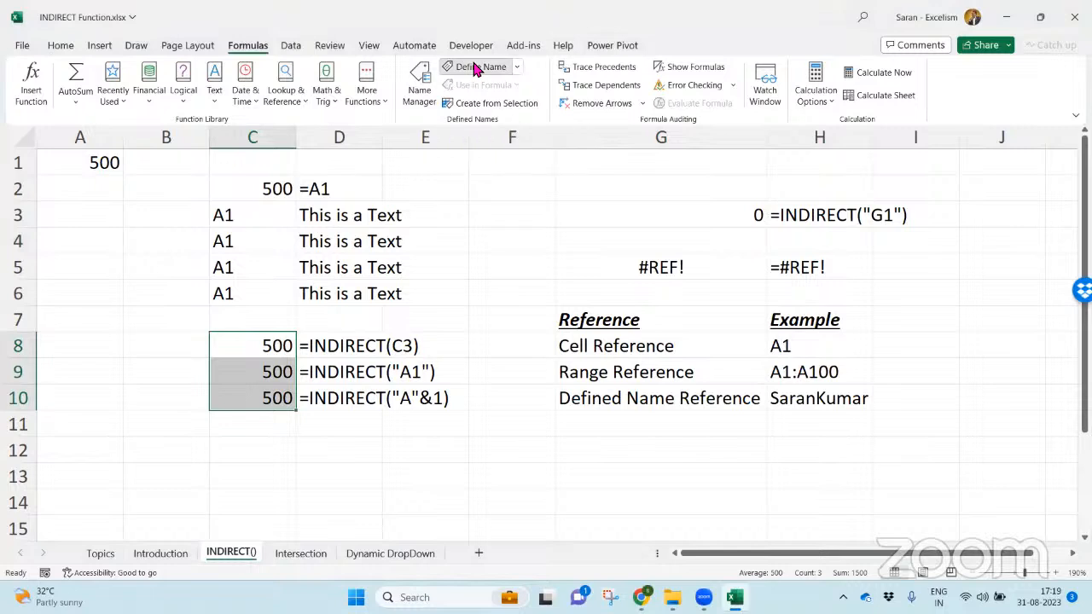
pyautogui.click(475, 68)
pyautogui.press('Escape')
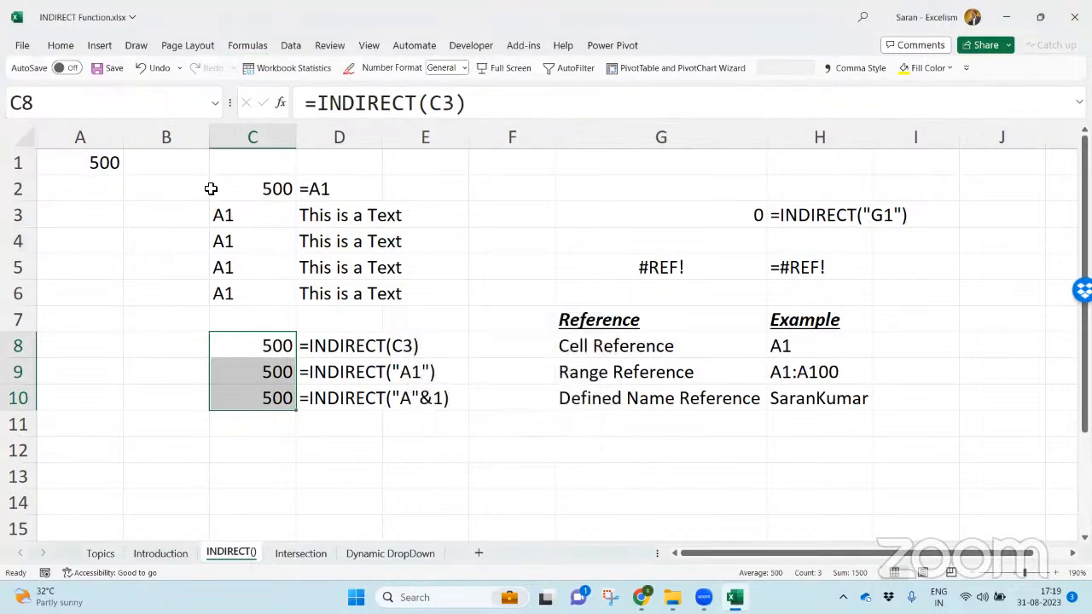
# - Name the selected range C8:C10 with the same one-word full name as in H10
pyautogui.click(122, 113)
pyautogui.write('SaranKumar')
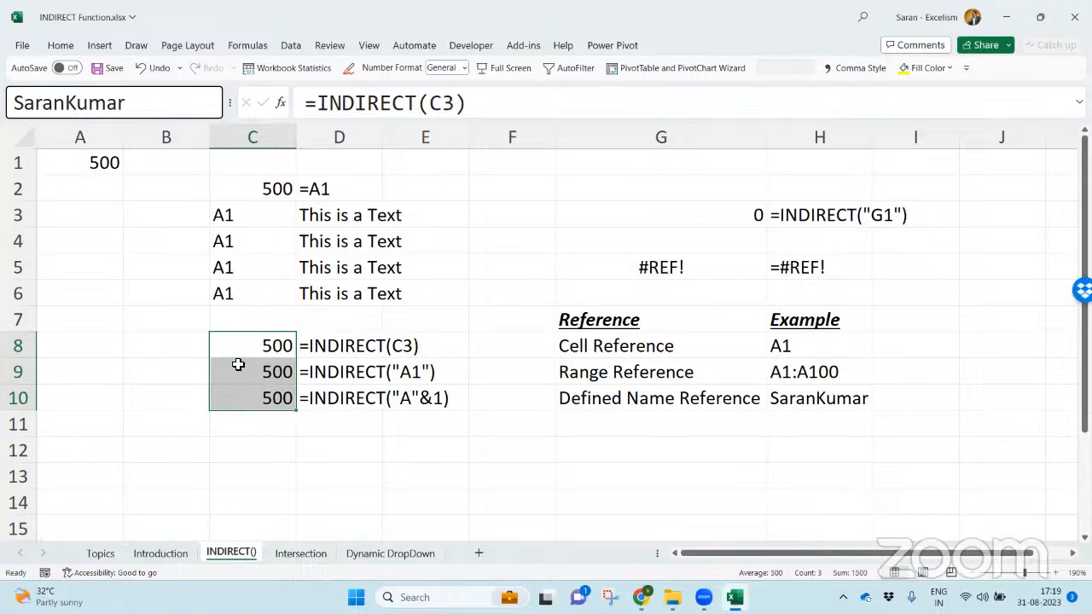
pyautogui.press('Return')
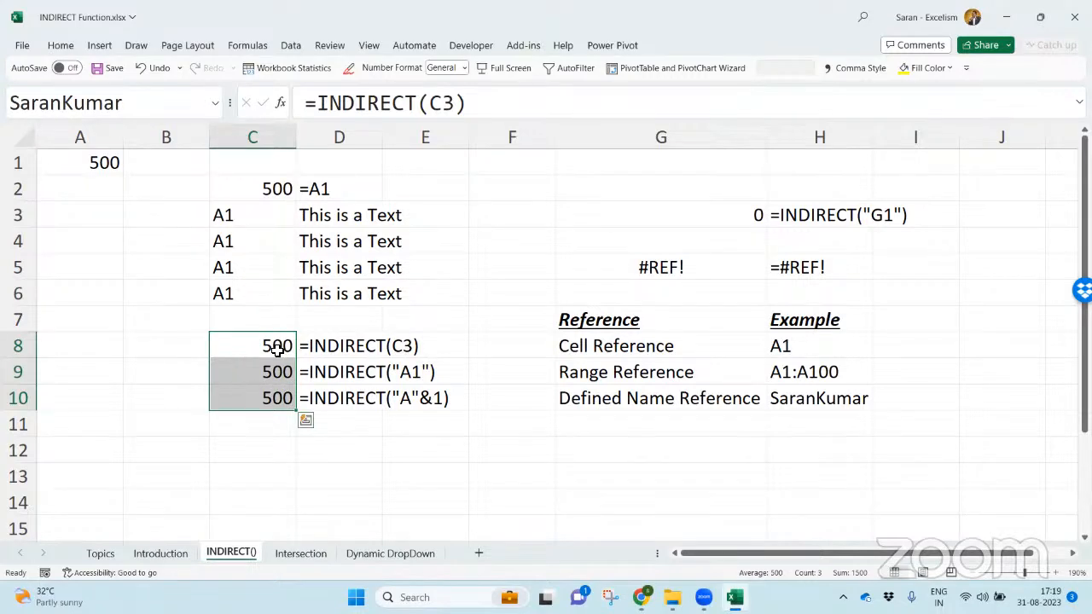
# - Select D5, and jump back to C8:C10 through its defined name
pyautogui.click(328, 260)
pyautogui.click(217, 104)
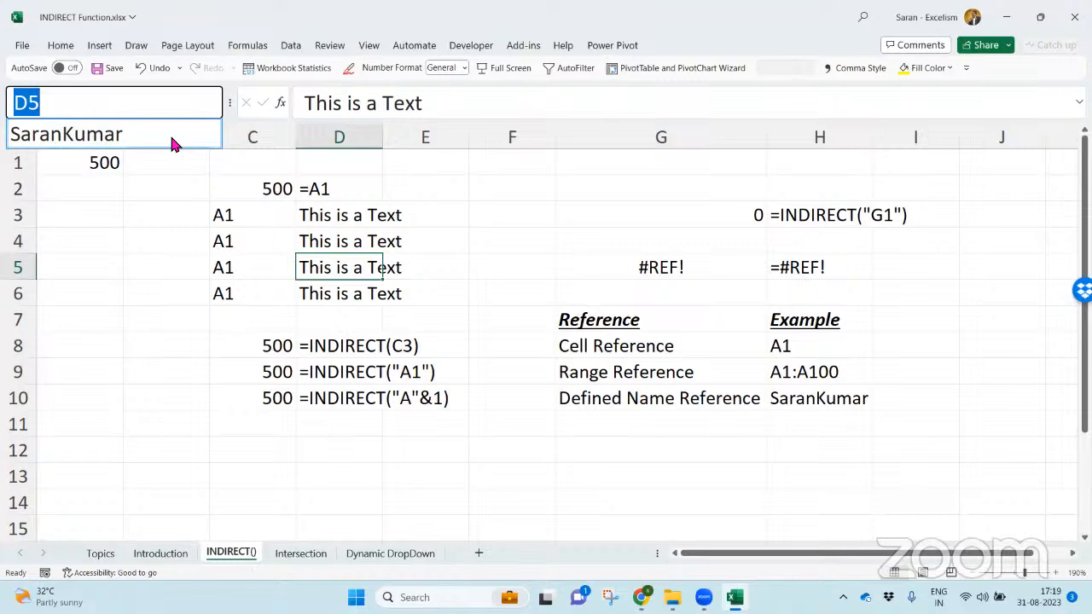
pyautogui.click(170, 133)
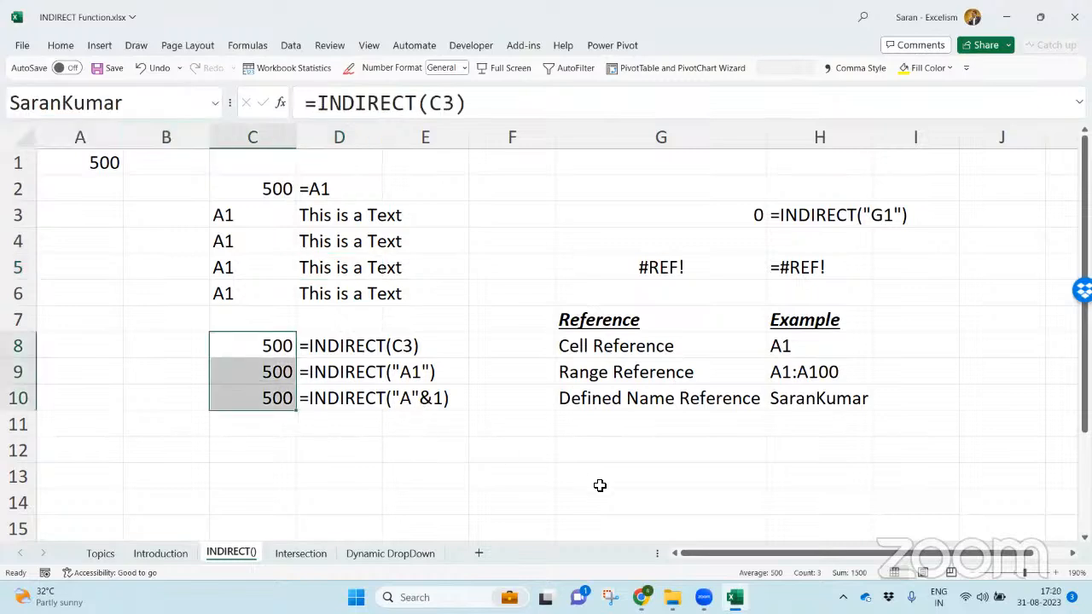
# - Enter the defined name of C8:C10 as plain text in G12
pyautogui.click(622, 453)
pyautogui.write('Sarank')
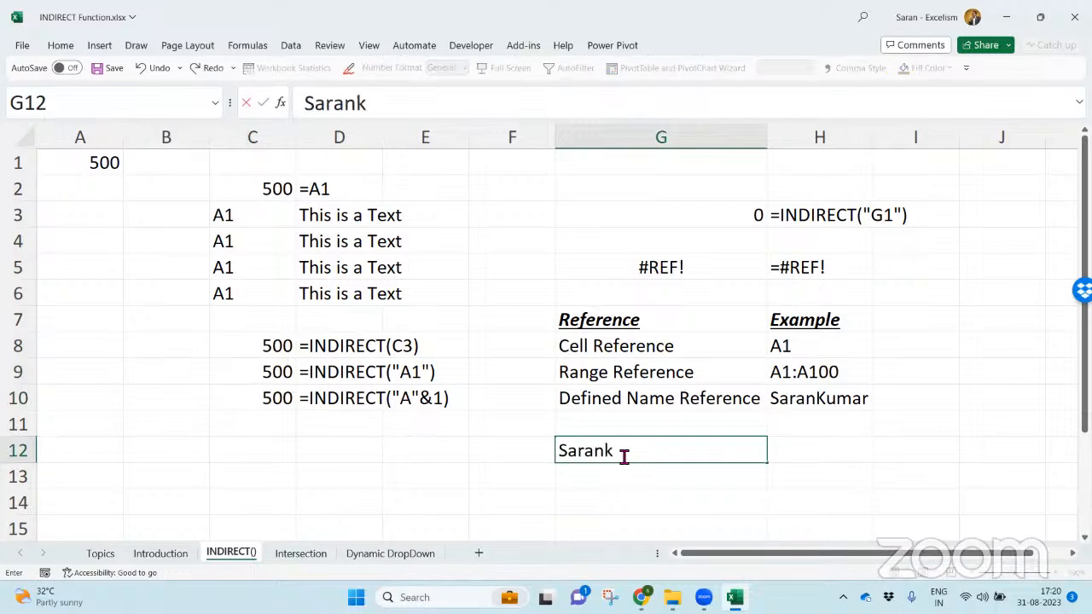
pyautogui.press('BackSpace')
pyautogui.write('Kumar')
pyautogui.press('Tab')
# - Write the formula =INDIRECT(G12) in H12
pyautogui.write('=indir')
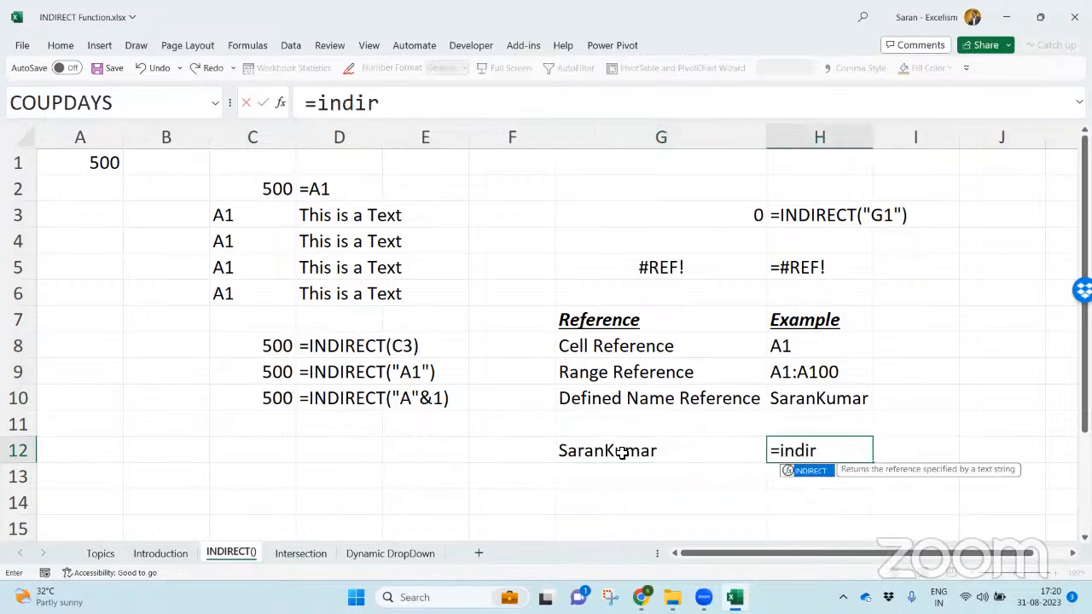
pyautogui.press('Tab')
pyautogui.click(622, 453)
pyautogui.write(')')
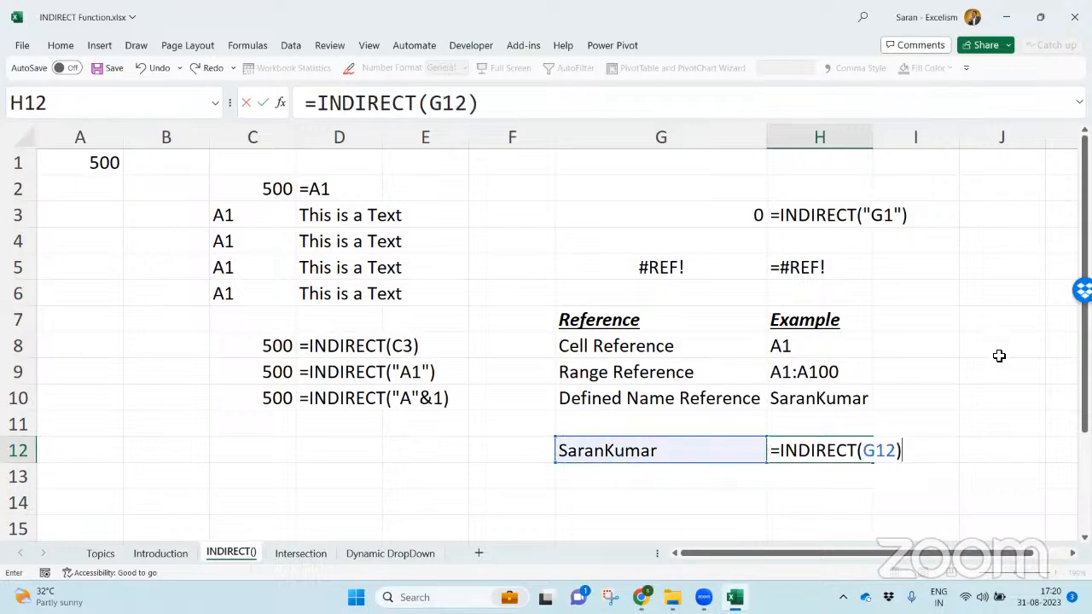
# - Examine what the G12 argument and the whole INDIRECT expression in H12 evaluate to
pyautogui.moveTo(1085, 349); pyautogui.dragTo(1084, 367)
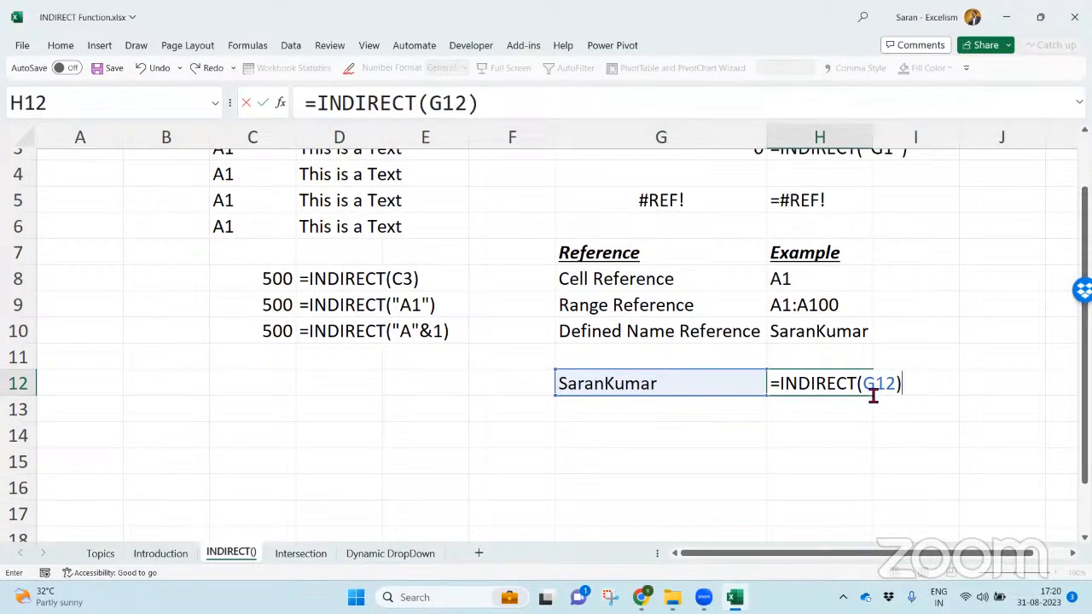
pyautogui.moveTo(863, 384); pyautogui.dragTo(897, 389)
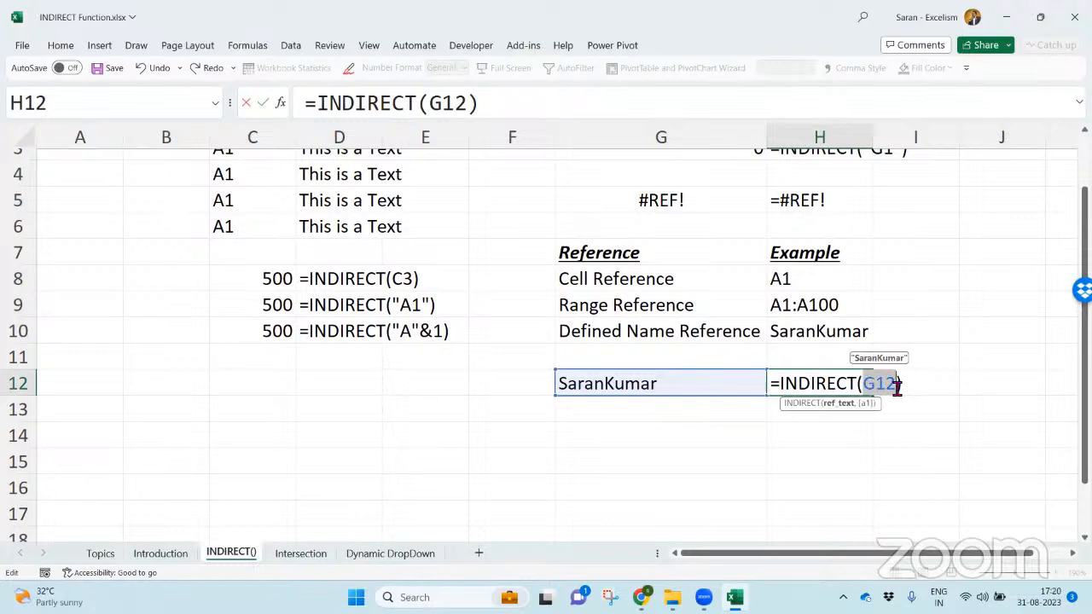
pyautogui.moveTo(780, 384); pyautogui.dragTo(922, 384)
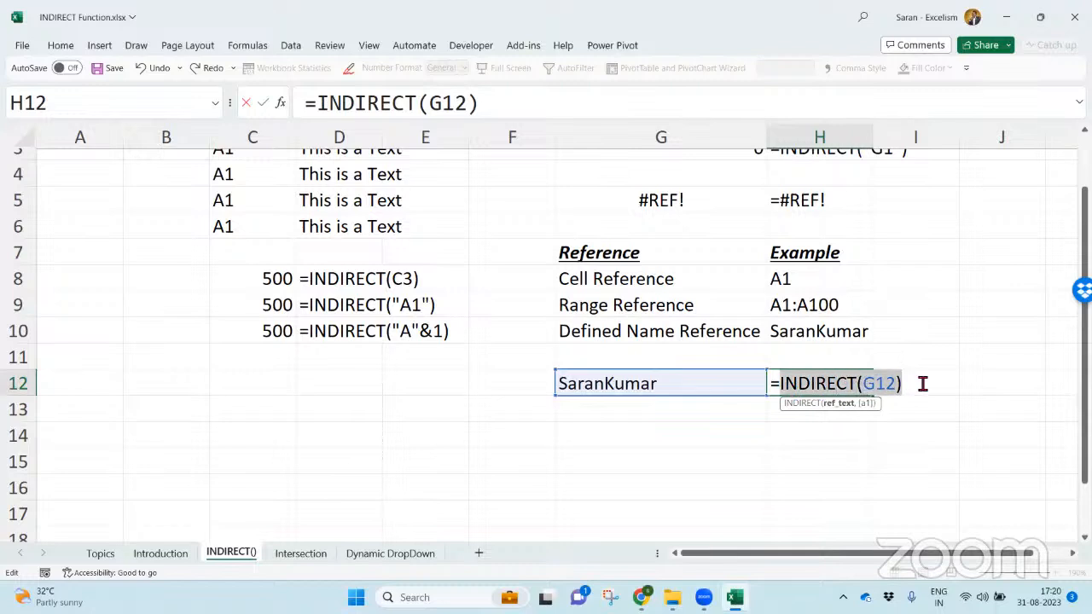
pyautogui.click(887, 385)
pyautogui.doubleClick(887, 386)
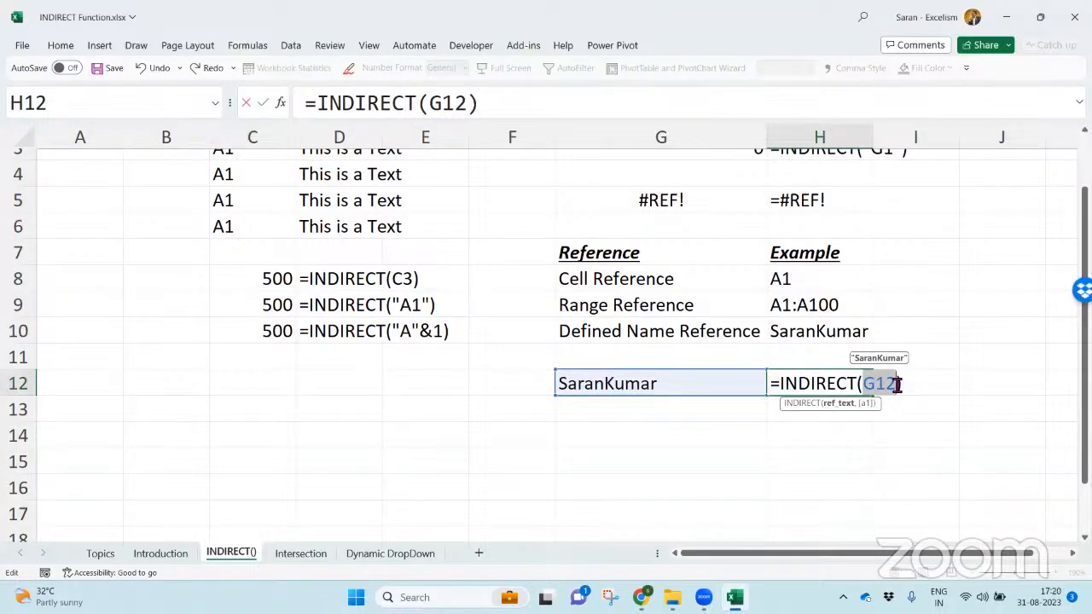
pyautogui.click(786, 388)
pyautogui.moveTo(786, 388); pyautogui.dragTo(941, 386)
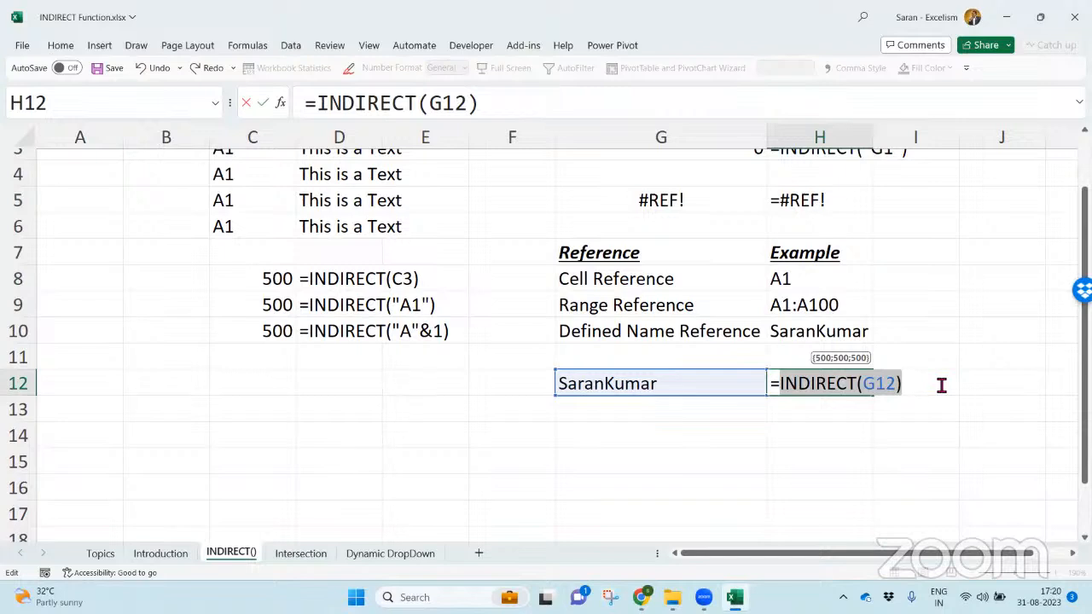
# - Wrap the H12 formula in SUM so that it reads =SUM(INDIRECT(G12))
pyautogui.click(782, 388)
pyautogui.write('SUM(')
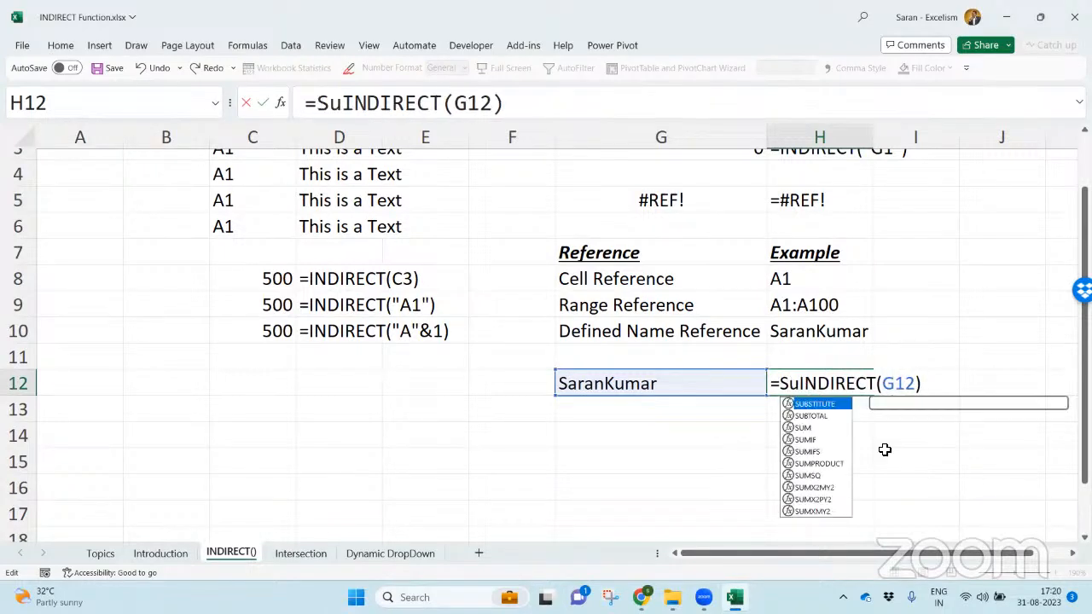
pyautogui.click(950, 392)
pyautogui.write(')')
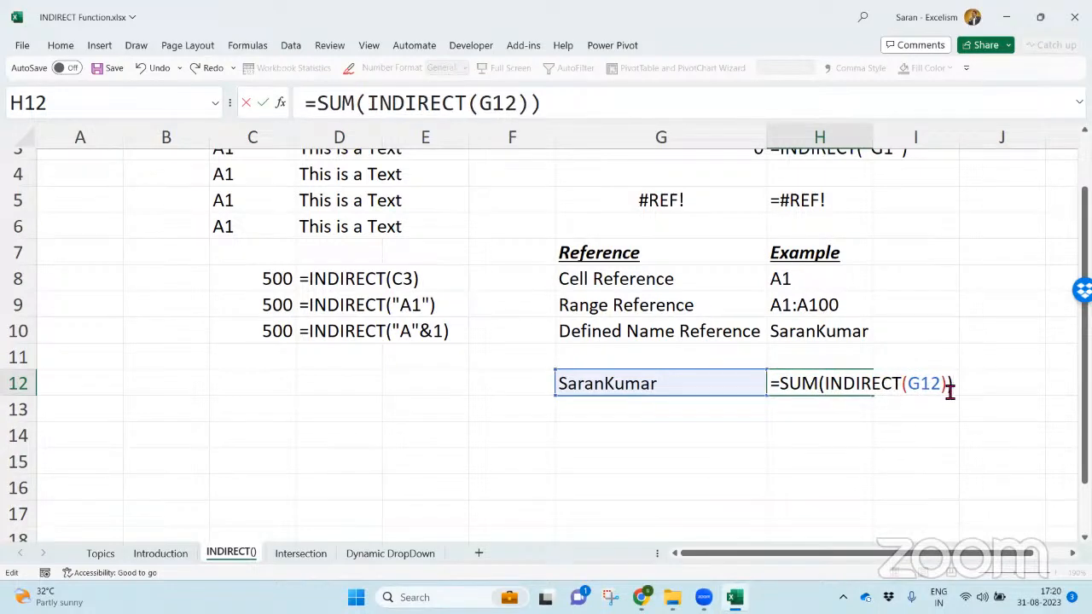
pyautogui.press('Return')
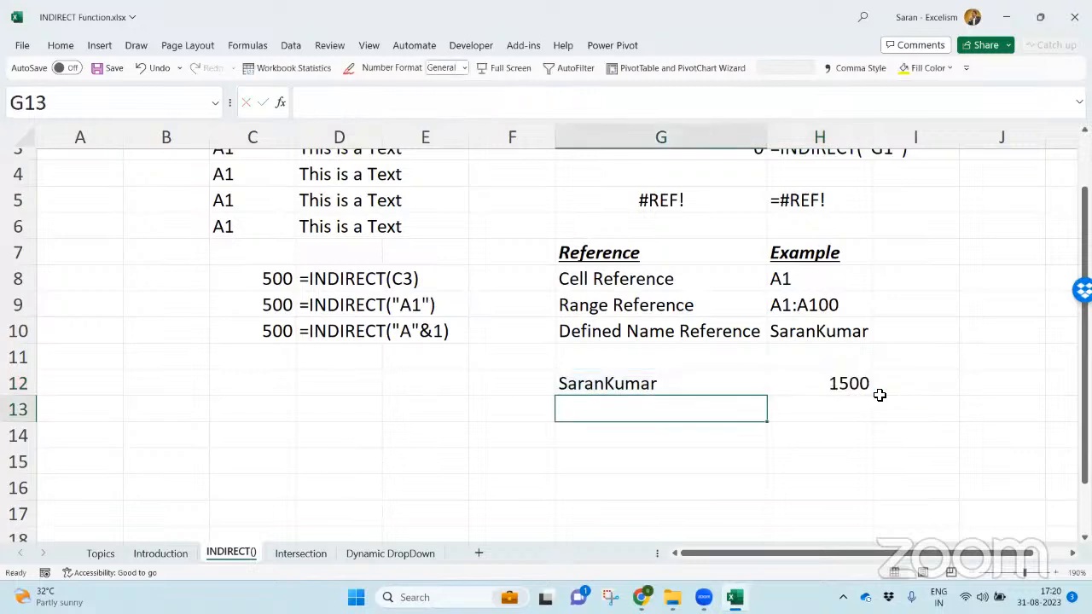
# - Show the formula of H12 as text in I12 with FORMULATEXT
pyautogui.click(890, 391)
pyautogui.write('=FORMULATEXT(')
pyautogui.press('Left')
pyautogui.press('Return')
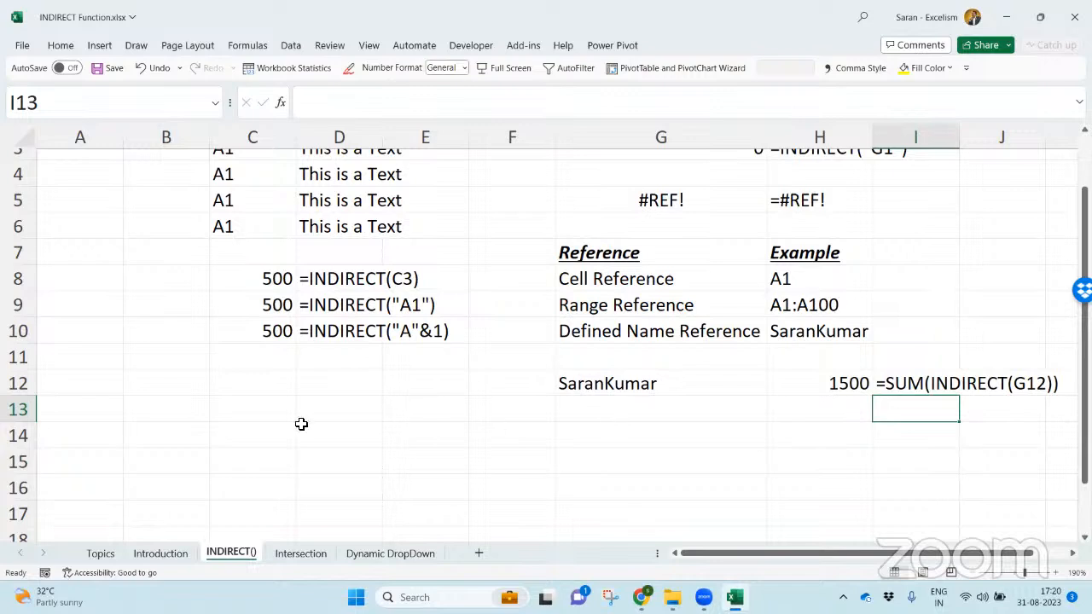
# - Enter 1000 in A13 and the texts A13, A14, A15 and A16 below it in A14 to A17
pyautogui.click(78, 422)
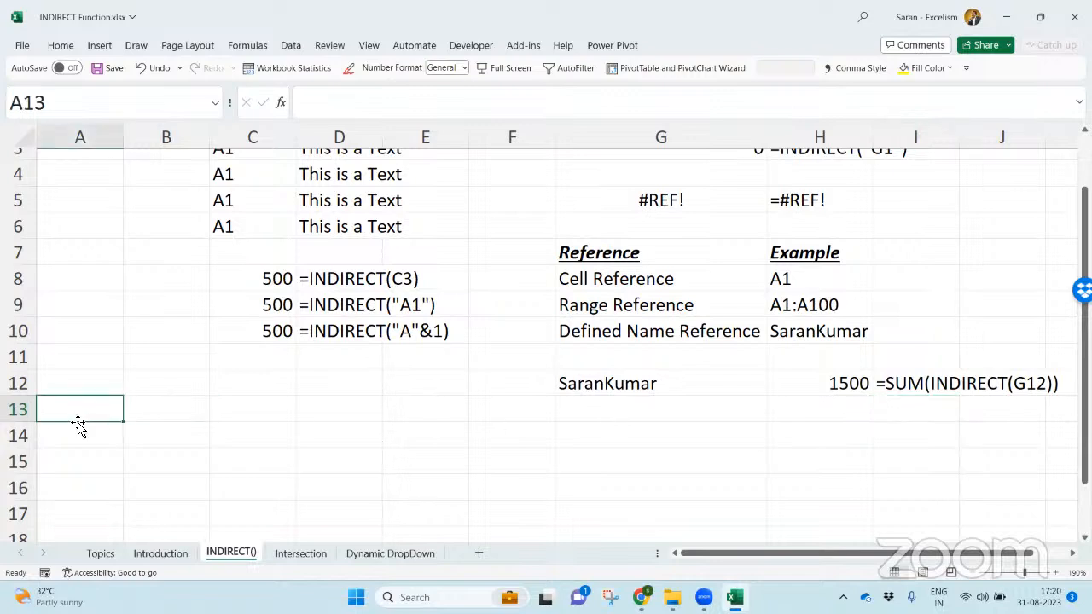
pyautogui.write('1000')
pyautogui.press('Return')
pyautogui.write('A13')
pyautogui.press('Return')
pyautogui.write('A14')
pyautogui.press('Return')
pyautogui.write('A15')
pyautogui.press('Return')
pyautogui.write('A1')
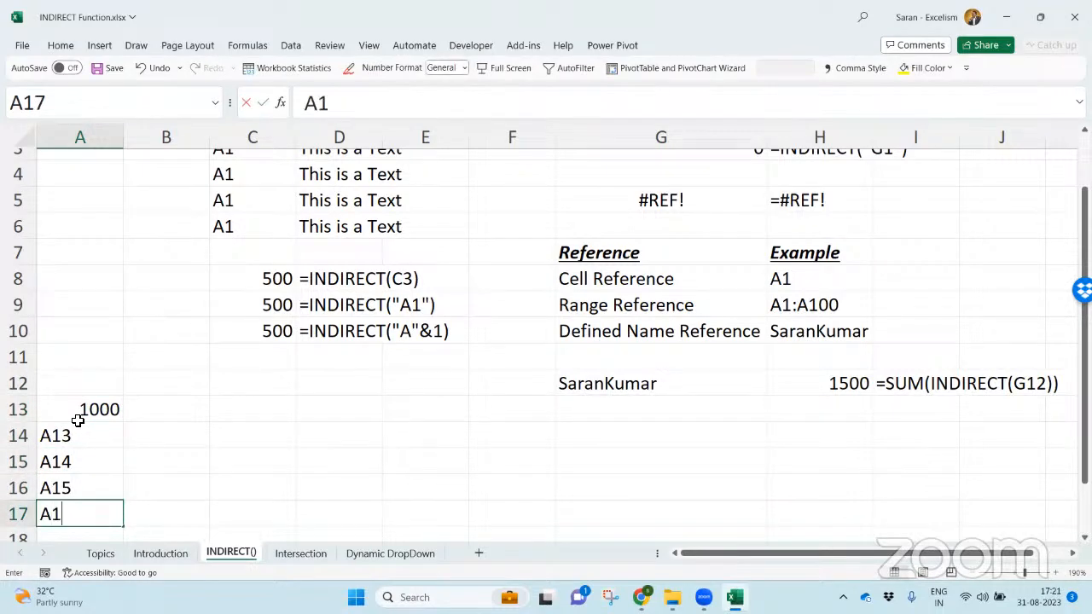
pyautogui.write('6')
pyautogui.press('Return')
# - Enter the formula =INDIRECT(A17) in C13
pyautogui.press('Up')
pyautogui.press('Up')
pyautogui.press('Up')
pyautogui.press('Up')
pyautogui.press('Up')
pyautogui.press('Down')
pyautogui.press('Right')
pyautogui.press('Right')
pyautogui.press('Up')
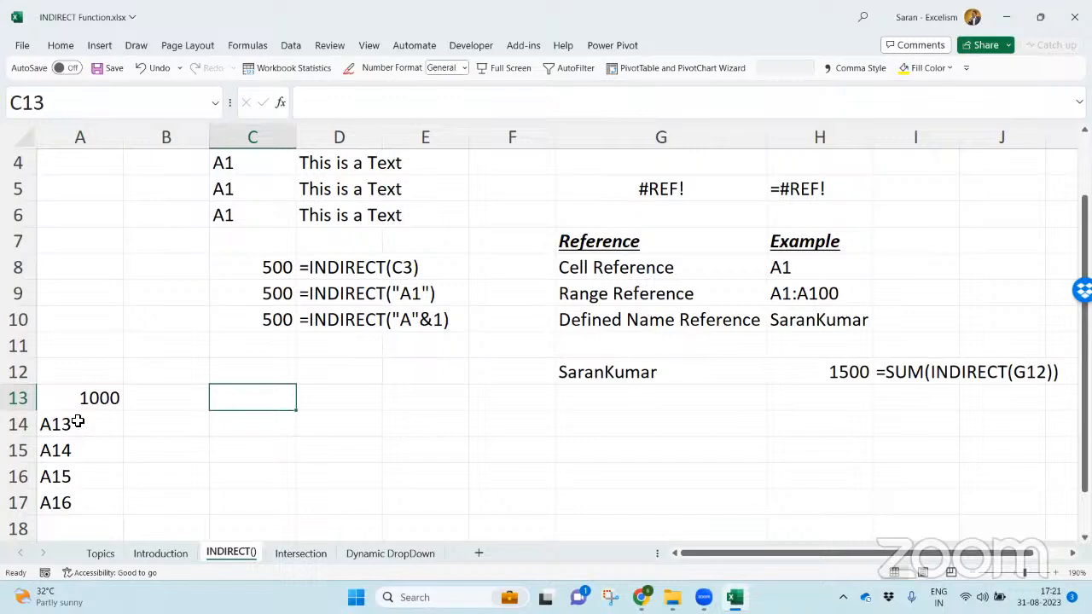
pyautogui.write('=indire')
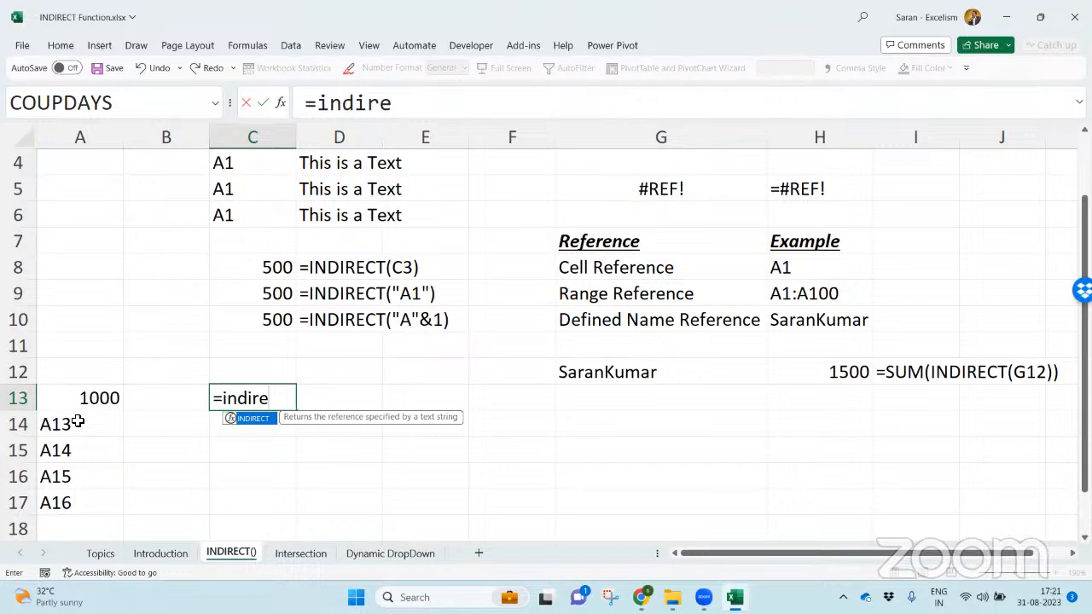
pyautogui.press('Tab')
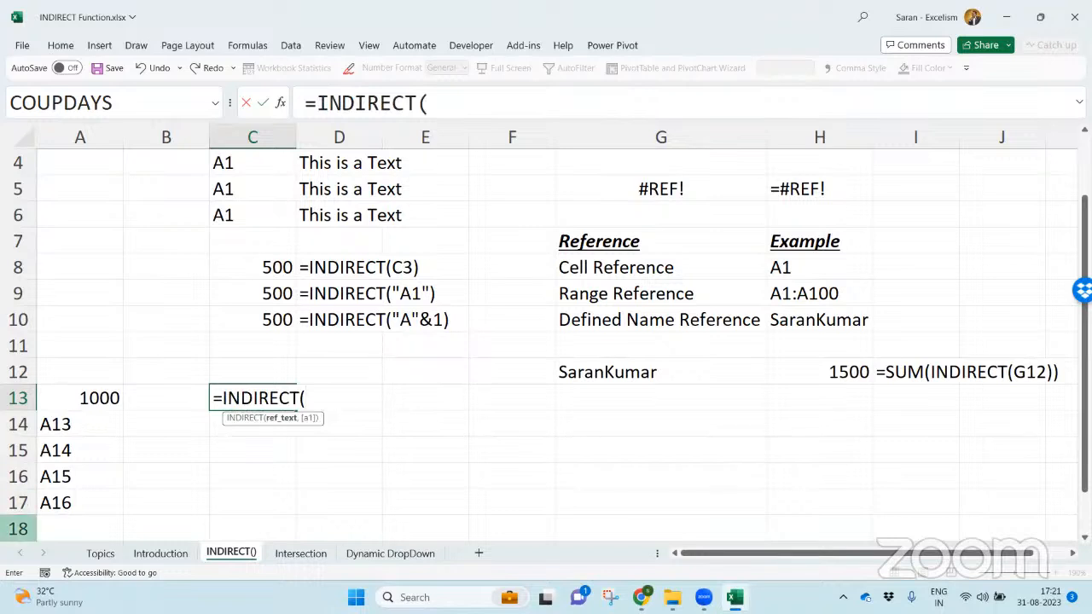
pyautogui.click(53, 512)
pyautogui.write(')')
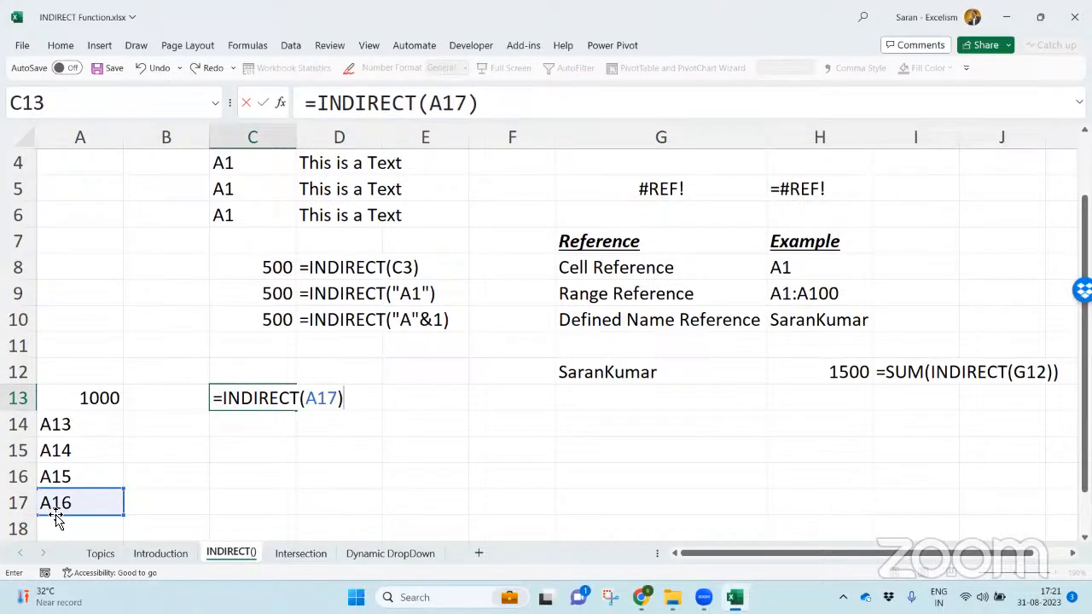
# - Examine what the A17 argument and the whole INDIRECT expression in C13 evaluate to
pyautogui.moveTo(306, 401); pyautogui.dragTo(322, 376)
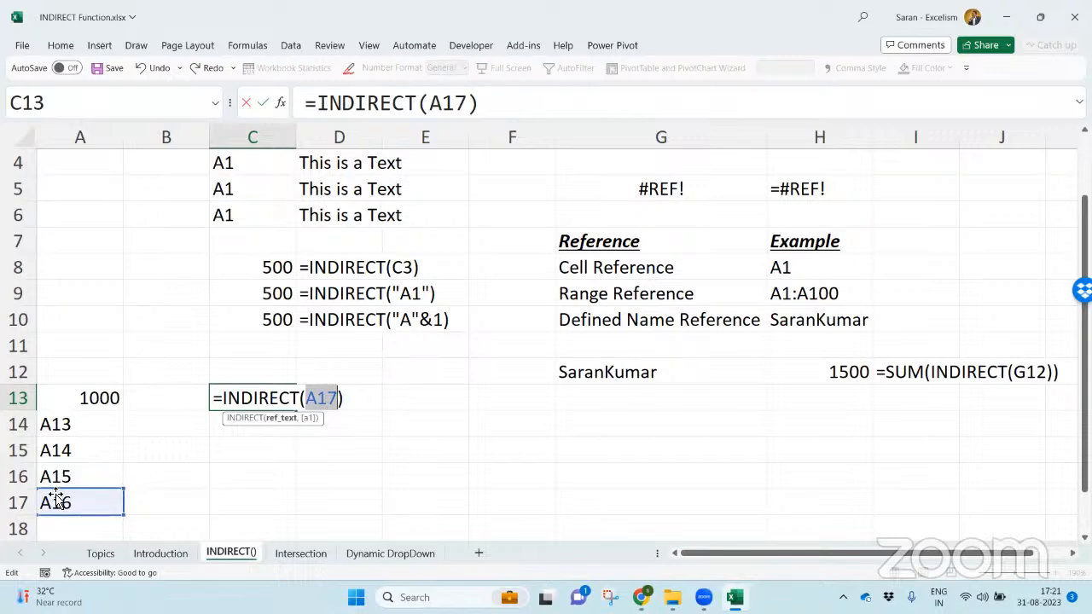
pyautogui.moveTo(325, 397); pyautogui.dragTo(334, 380)
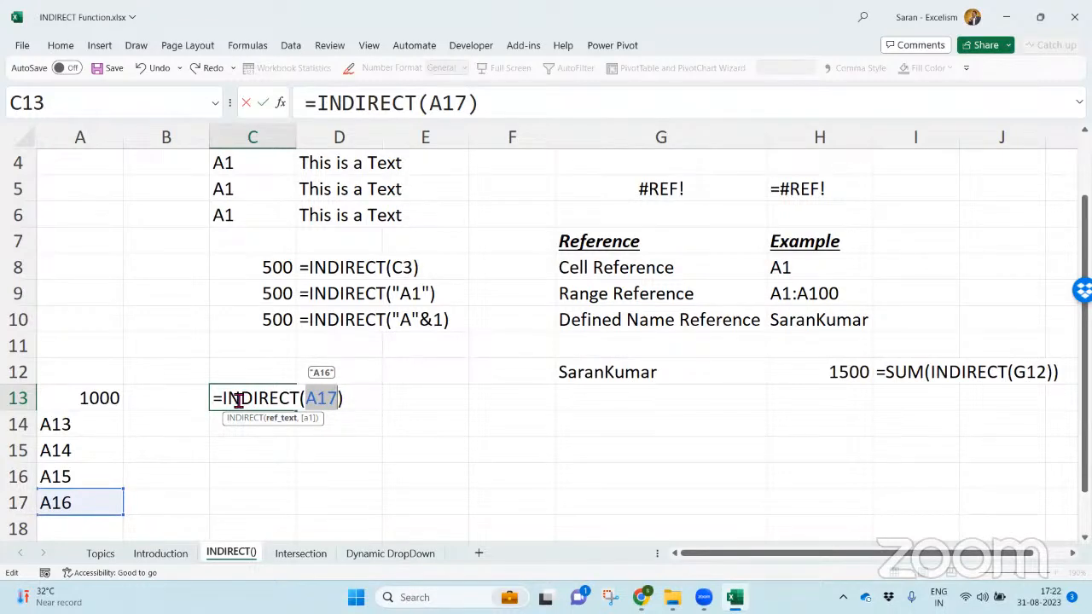
pyautogui.moveTo(224, 399); pyautogui.dragTo(360, 398)
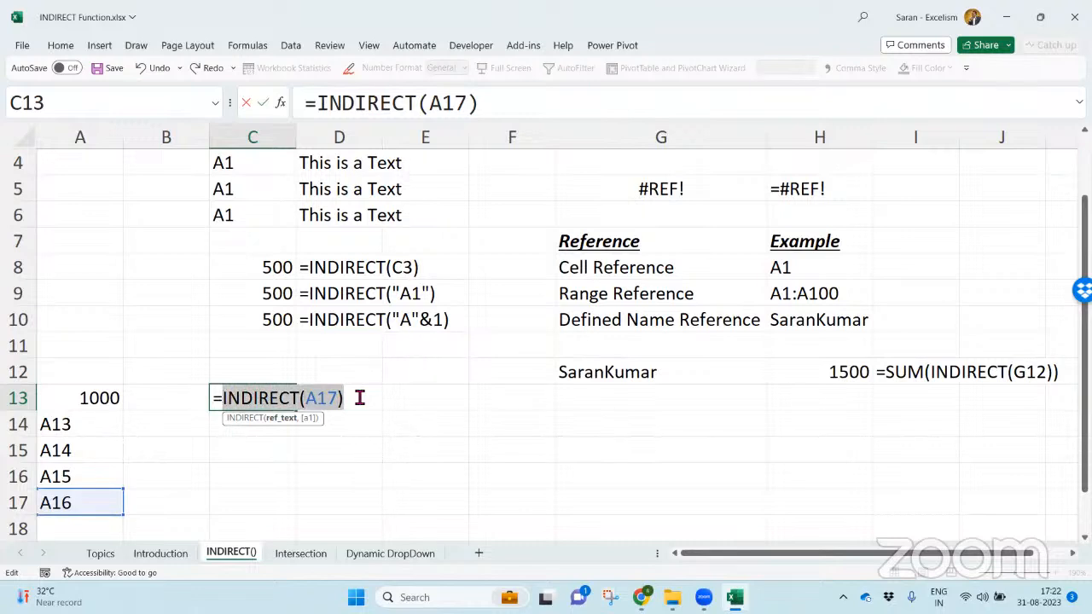
pyautogui.moveTo(360, 398); pyautogui.dragTo(224, 398)
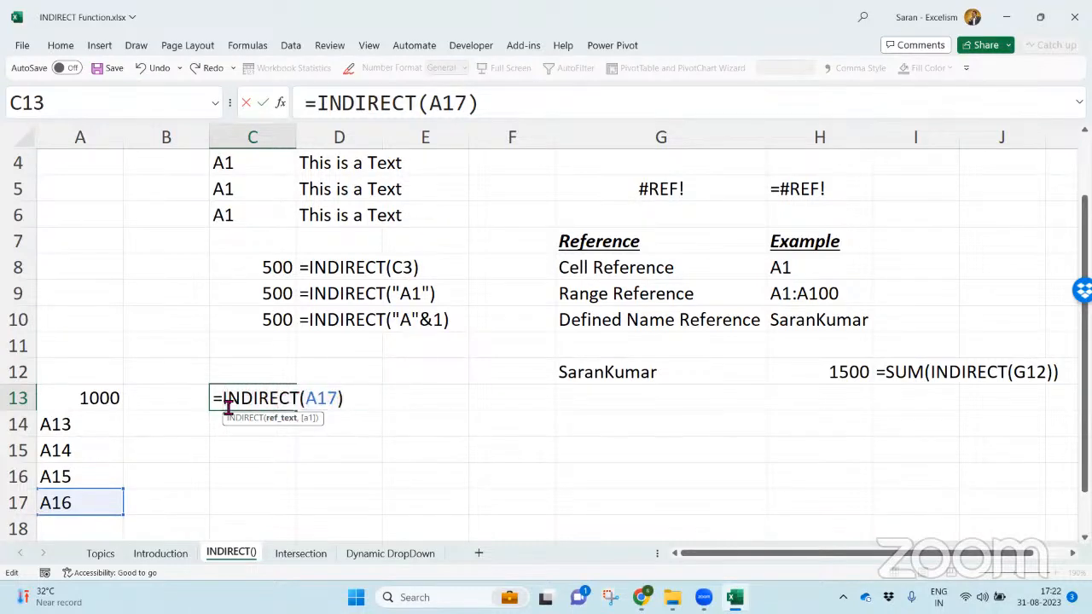
pyautogui.doubleClick(341, 399)
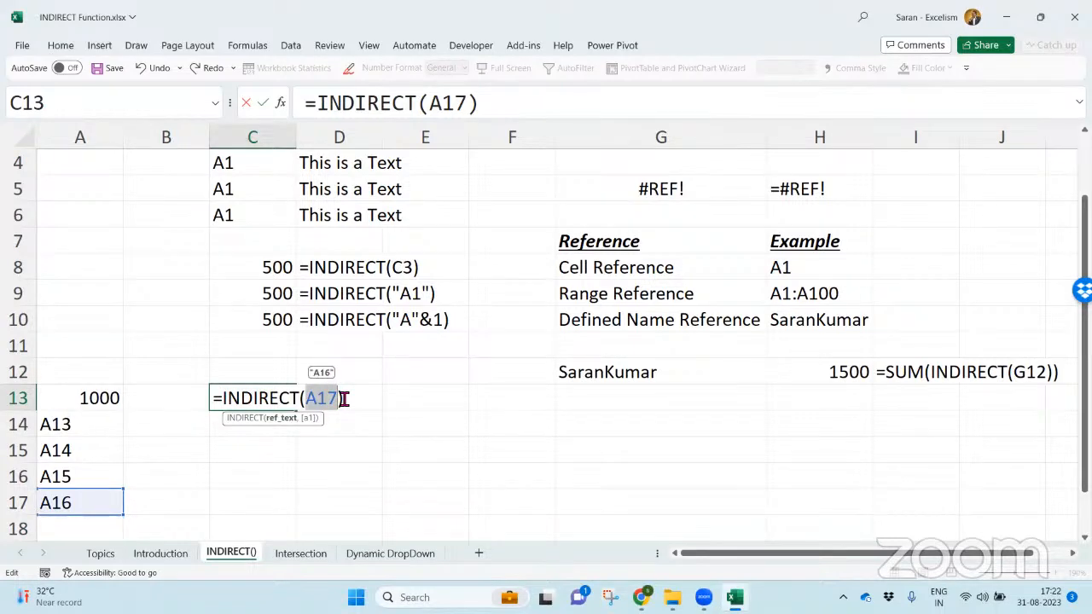
pyautogui.click(229, 401)
pyautogui.moveTo(229, 401); pyautogui.dragTo(362, 397)
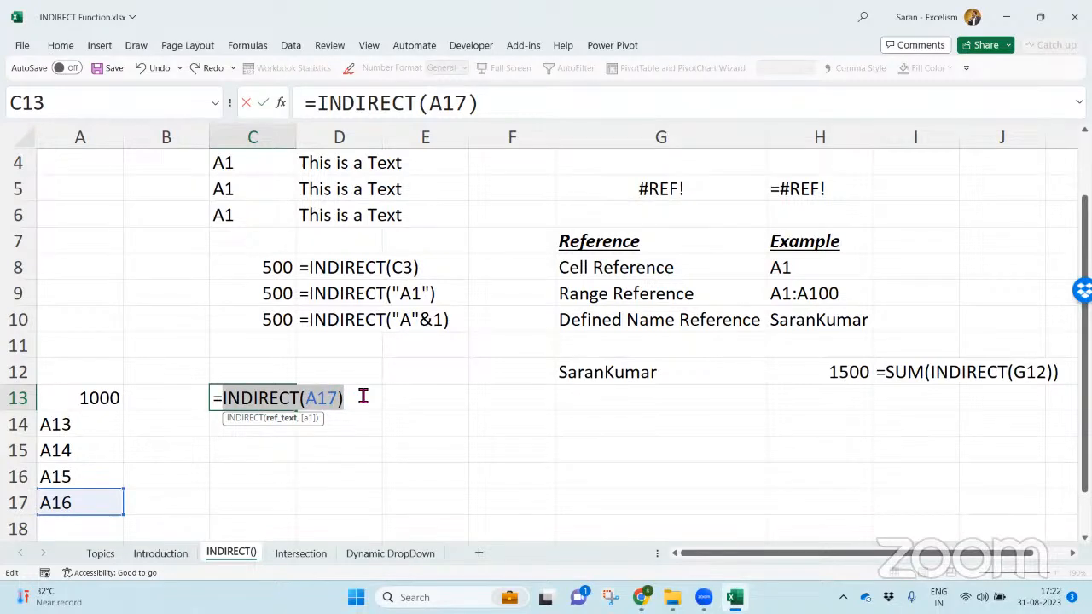
# - Commit the C13 formula and show it as text in D13 with FORMULATEXT
pyautogui.press('Return')
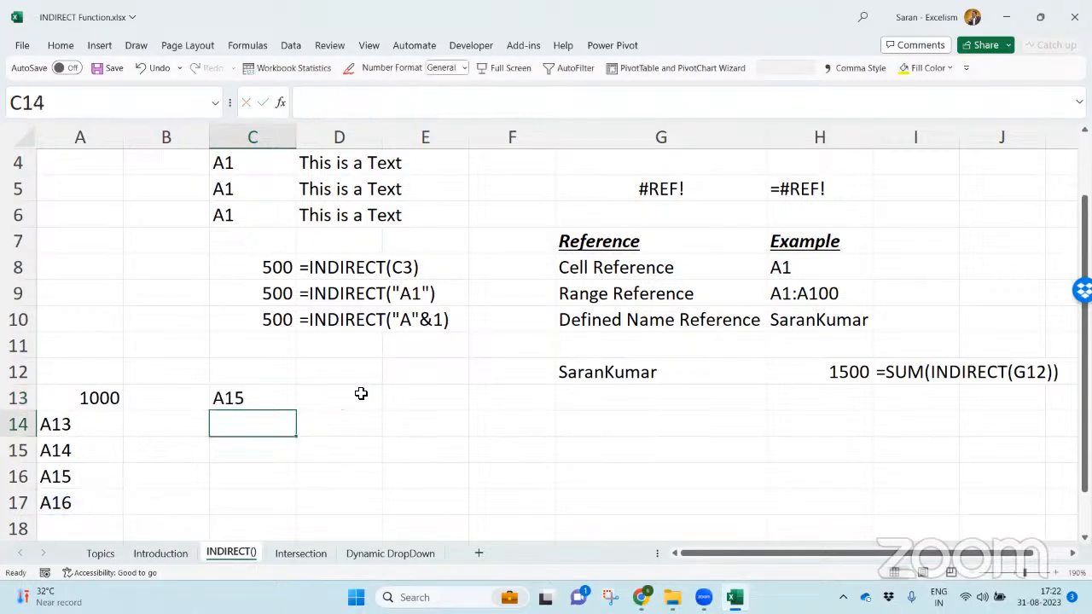
pyautogui.click(361, 393)
pyautogui.write('=form')
pyautogui.press('Tab')
pyautogui.press('Left')
pyautogui.press('Return')
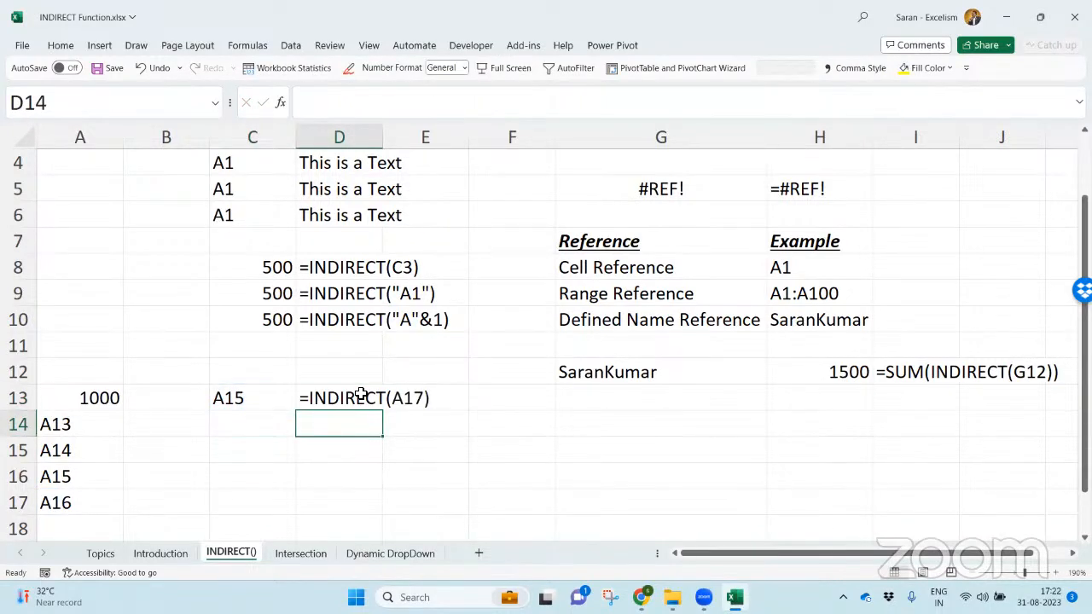
# - Copy the formula text of C13 unchanged into C14, keeping the A17 reference
pyautogui.press('Left')
pyautogui.write('=')
pyautogui.press('Escape')
pyautogui.press('Up')
pyautogui.press('F2')
pyautogui.hotkey('ctrl', 'a')
pyautogui.hotkey('ctrl', 'c')
pyautogui.press('Escape')
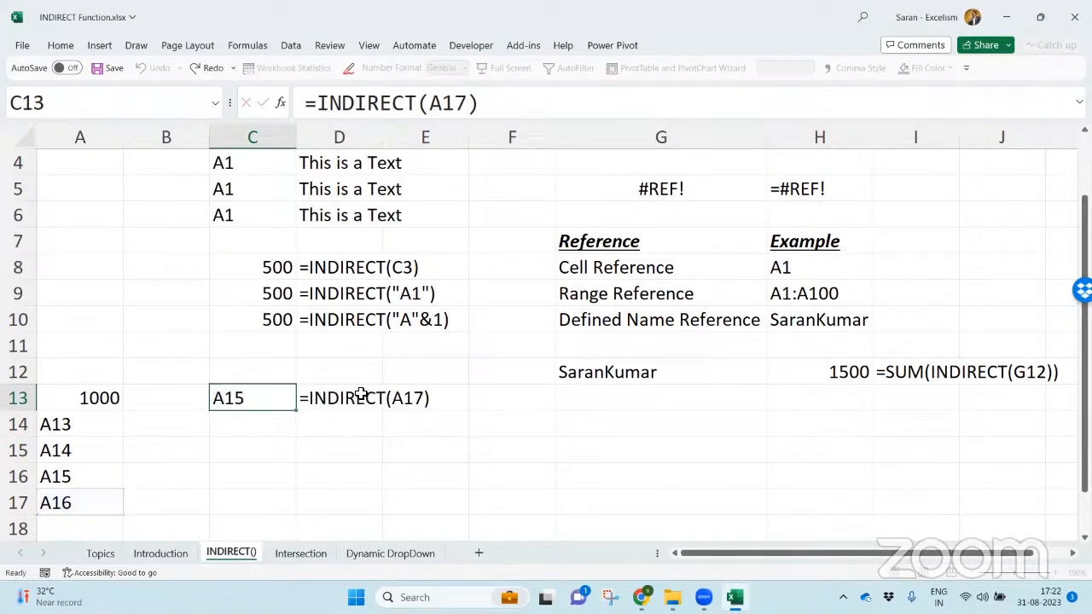
pyautogui.press('Down')
pyautogui.press('F2')
pyautogui.hotkey('ctrl', 'v')
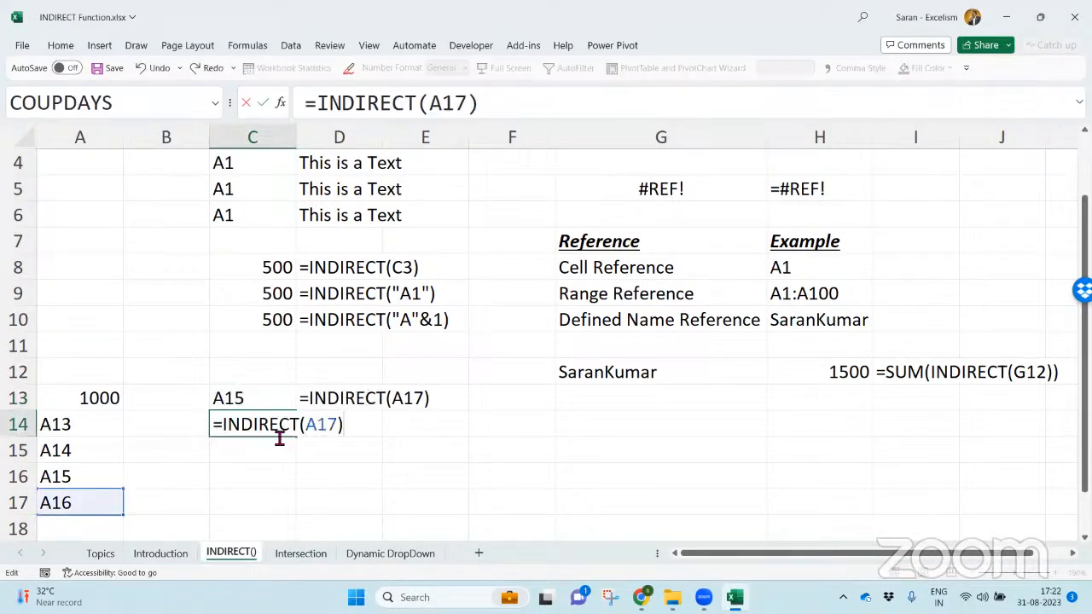
# - Wrap the C14 formula in another INDIRECT so that it reads =INDIRECT(INDIRECT(A17))
pyautogui.click(219, 425)
pyautogui.write('ind')
pyautogui.press('Tab')
pyautogui.click(441, 428)
pyautogui.write(')')
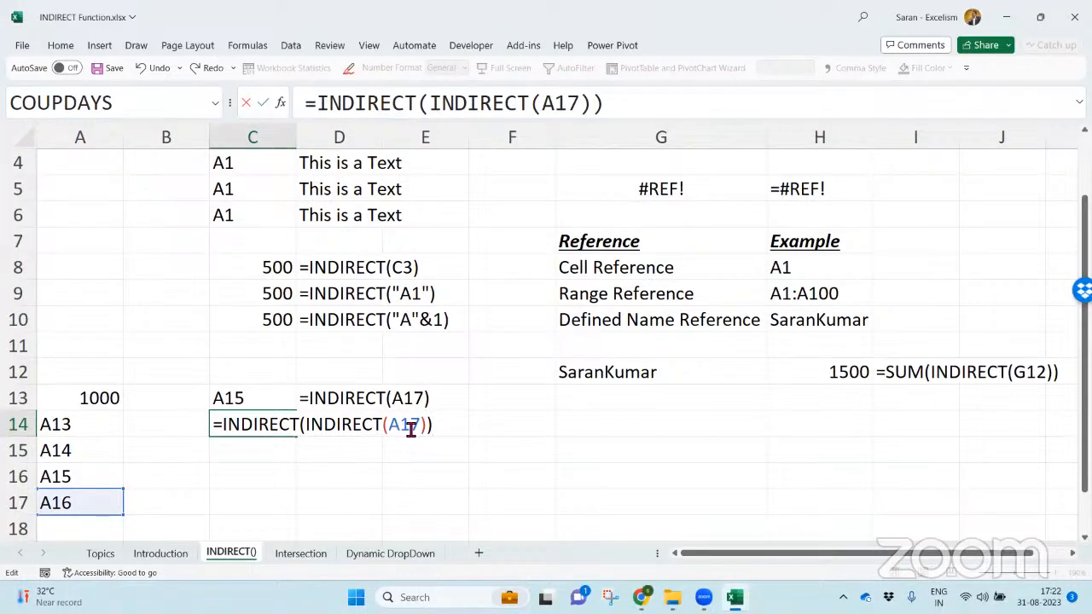
# - Examine what A17, the inner INDIRECT and the whole nested expression in C14 evaluate to
pyautogui.doubleClick(407, 425)
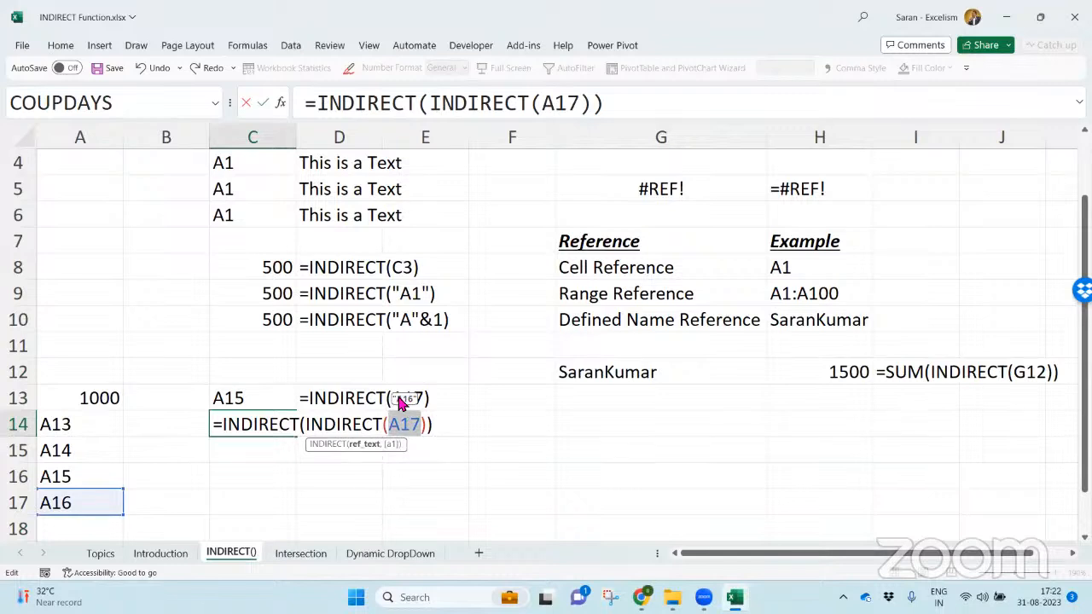
pyautogui.moveTo(309, 424); pyautogui.dragTo(426, 421)
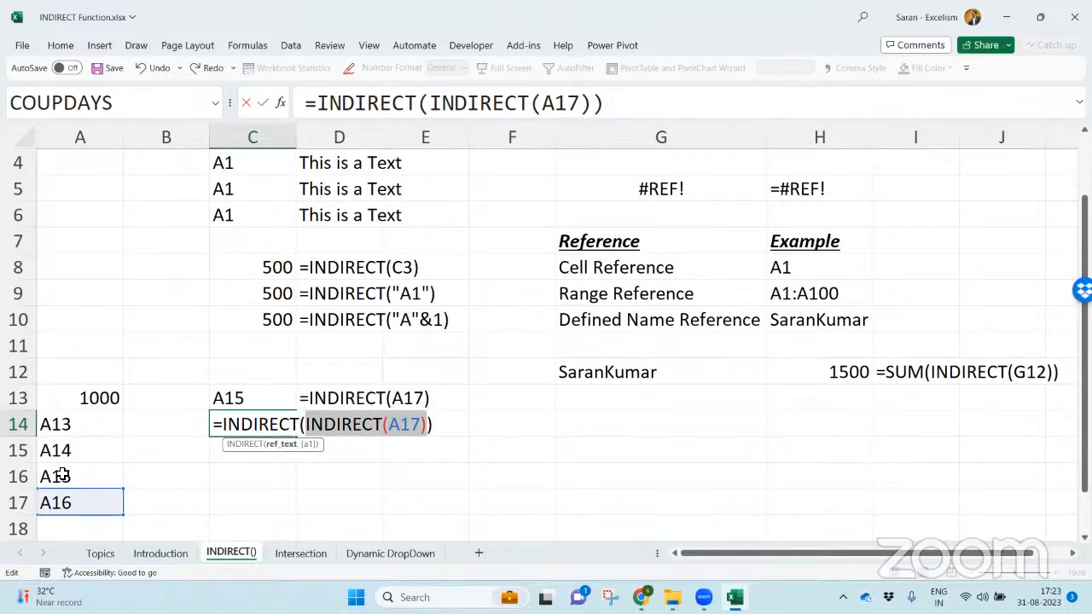
pyautogui.moveTo(307, 421); pyautogui.dragTo(429, 424)
pyautogui.moveTo(304, 424); pyautogui.dragTo(427, 424)
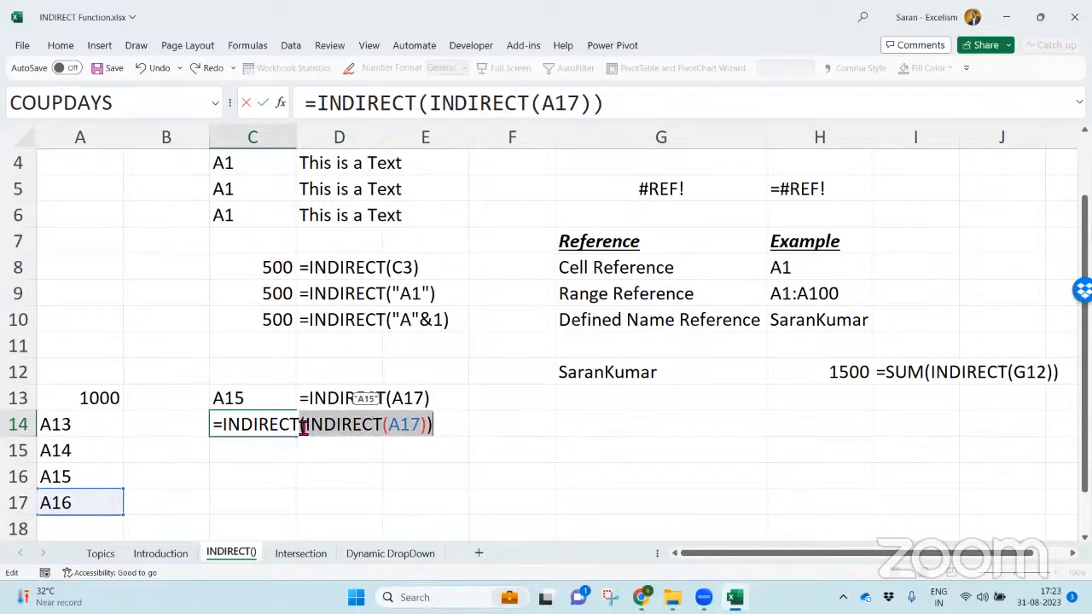
pyautogui.moveTo(304, 424); pyautogui.dragTo(433, 413)
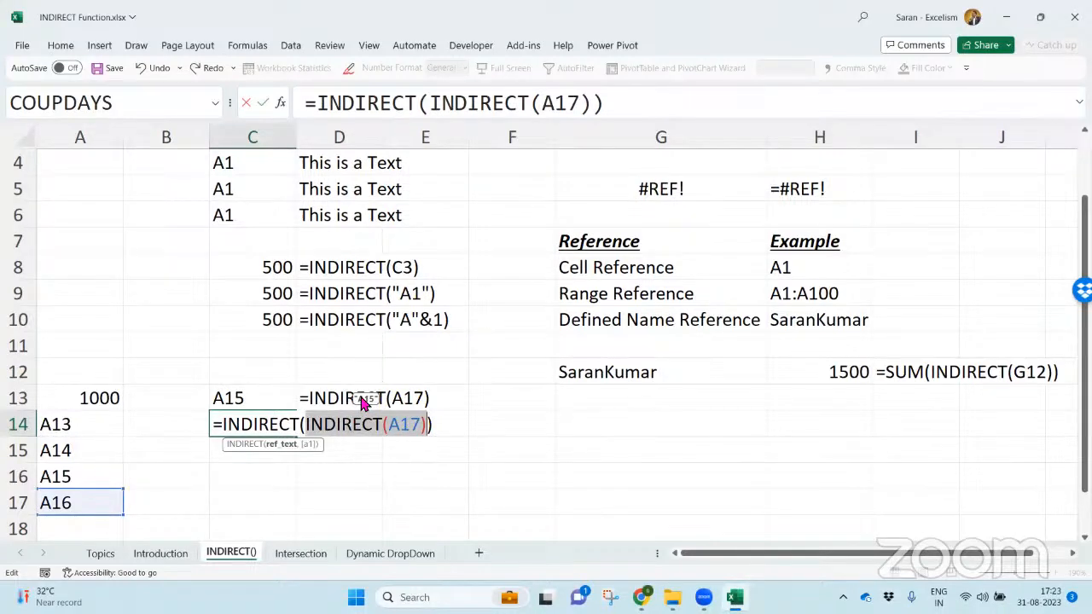
pyautogui.click(224, 427)
pyautogui.moveTo(255, 426); pyautogui.dragTo(436, 420)
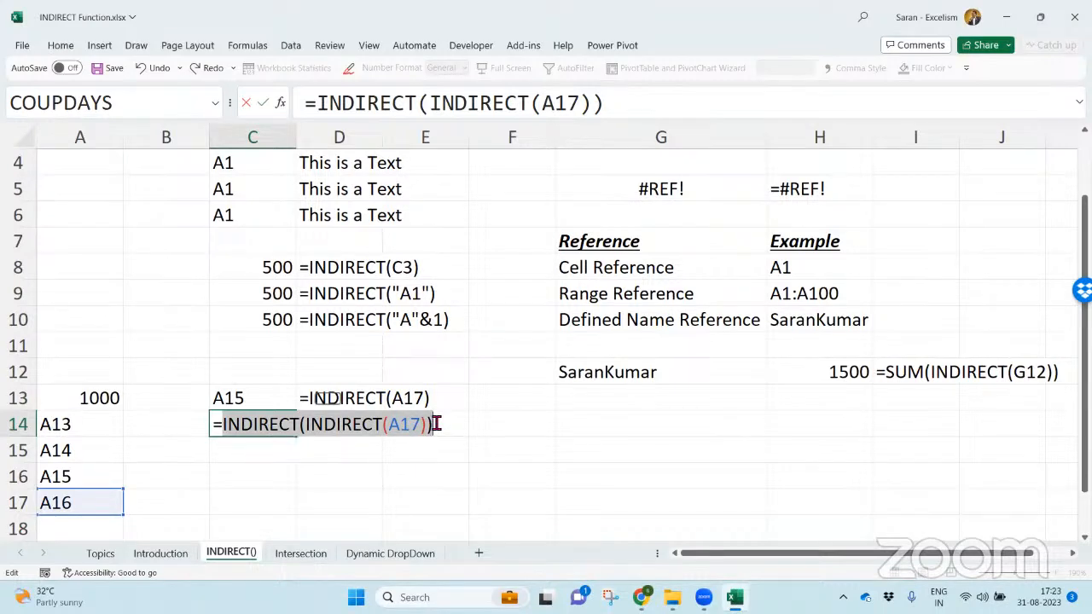
# - Commit the C14 formula and copy the FORMULATEXT formula from D13 to D14
pyautogui.press('Return')
pyautogui.press('Up')
pyautogui.press('Up')
pyautogui.press('Right')
pyautogui.hotkey('ctrl', 'c')
pyautogui.press('Down')
pyautogui.hotkey('ctrl', 'v')
# - Copy the formula text of C14 unchanged into C15
pyautogui.press('Left')
pyautogui.press('F2')
pyautogui.hotkey('shift', 'Home')
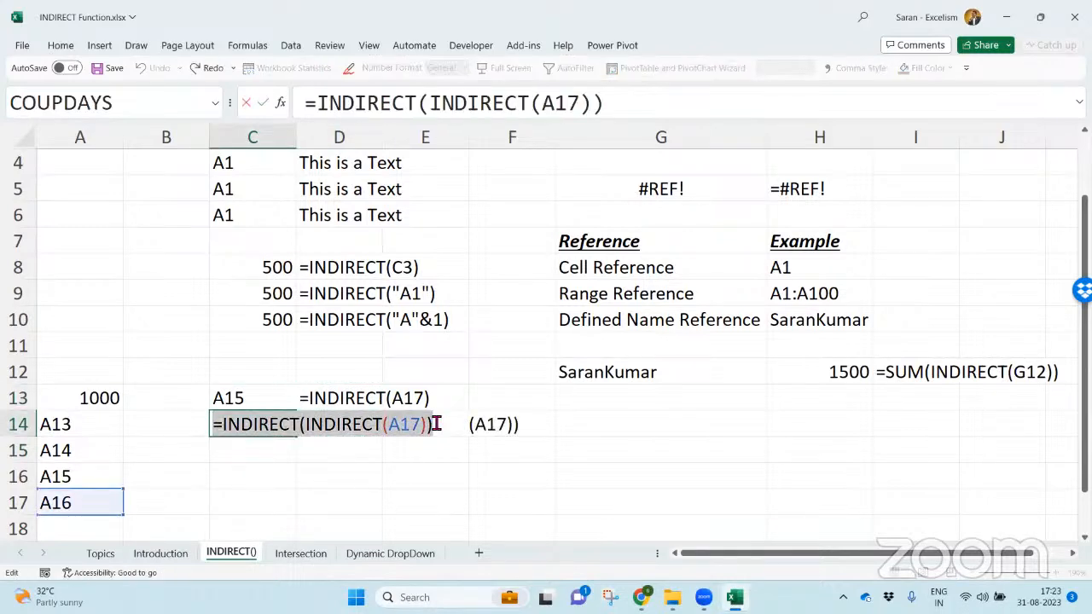
pyautogui.press('Escape')
pyautogui.press('Down')
pyautogui.press('F2')
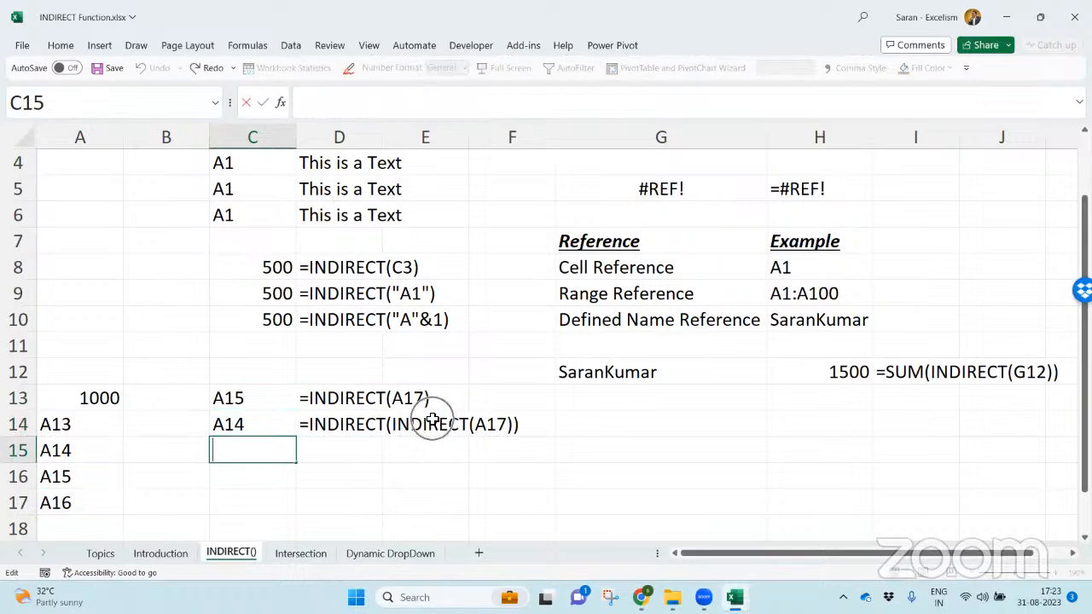
pyautogui.hotkey('ctrl', 'v')
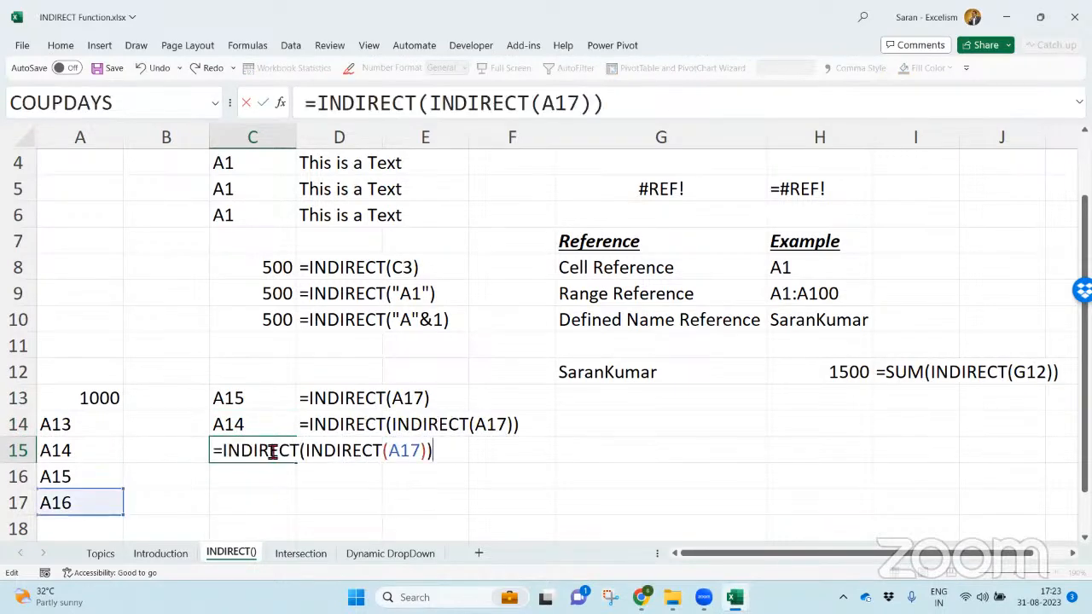
# - Wrap the C15 formula in a third INDIRECT so that it reads =INDIRECT(INDIRECT(INDIRECT(A17)))
pyautogui.click(228, 452)
pyautogui.write('indire')
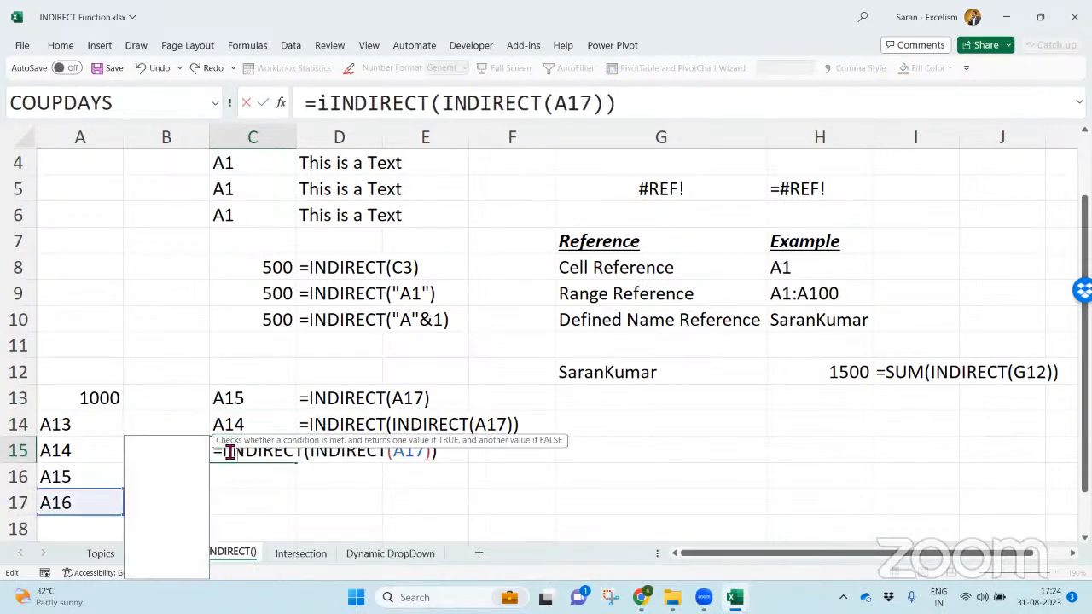
pyautogui.press('Tab')
pyautogui.click(526, 452)
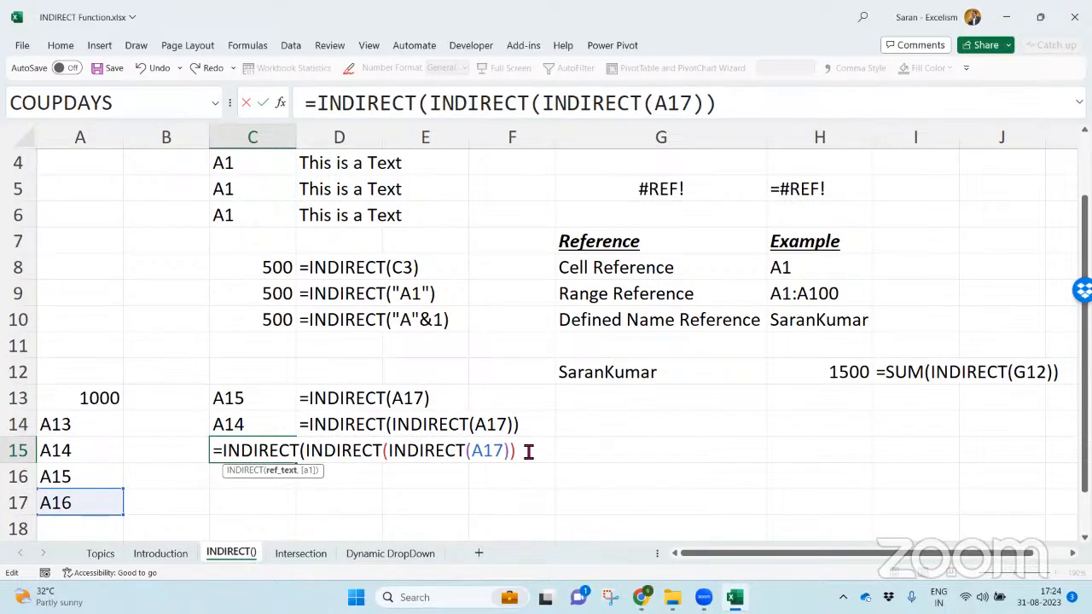
pyautogui.write(')')
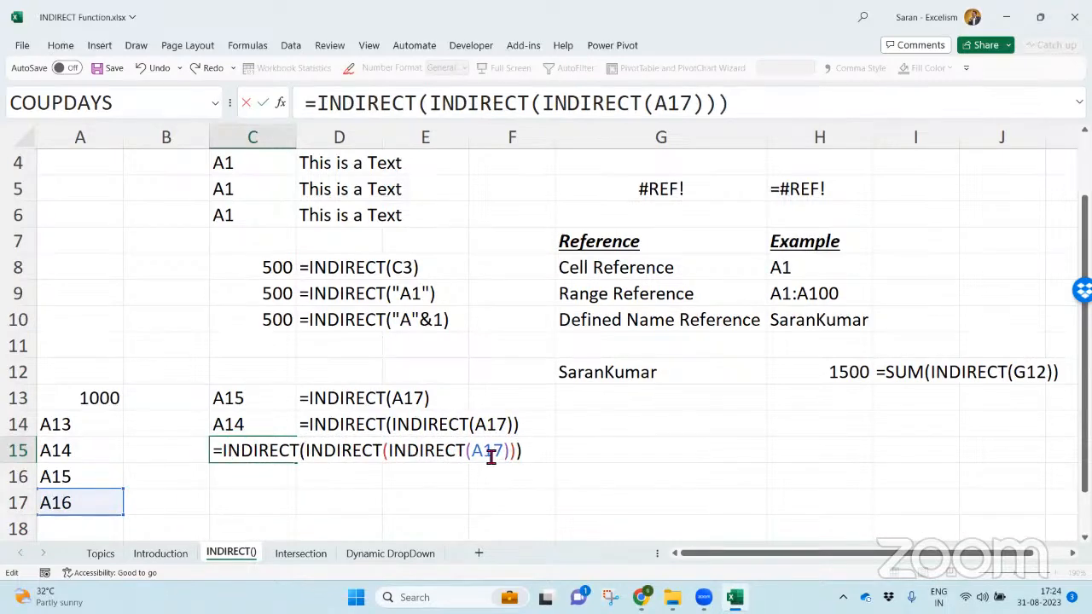
# - Examine what each nesting level of the C15 formula evaluates to, from A17 out to the whole expression
pyautogui.doubleClick(489, 451)
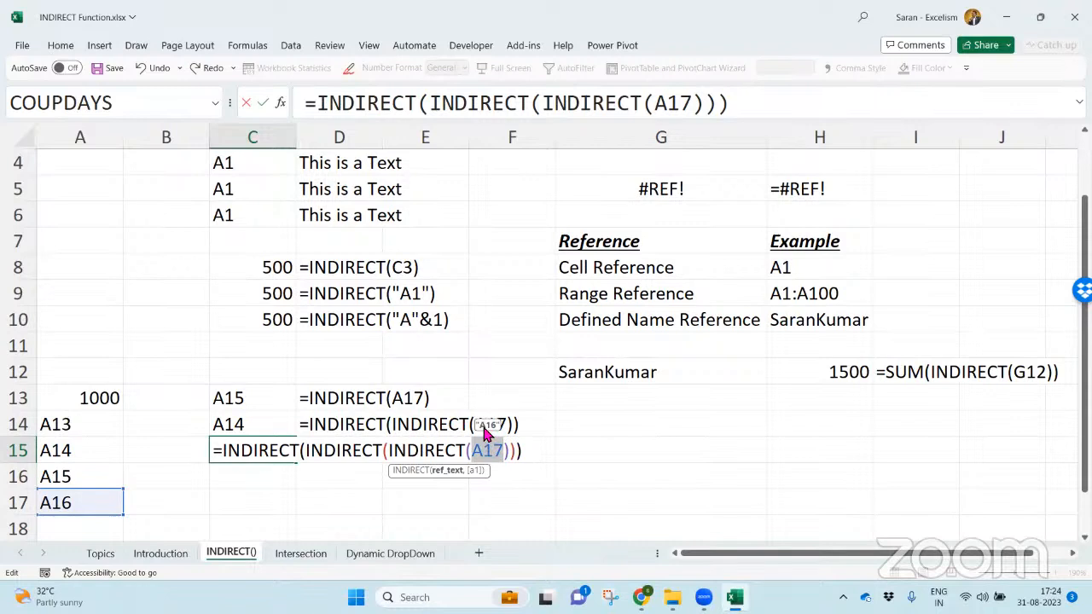
pyautogui.moveTo(389, 452); pyautogui.dragTo(517, 448)
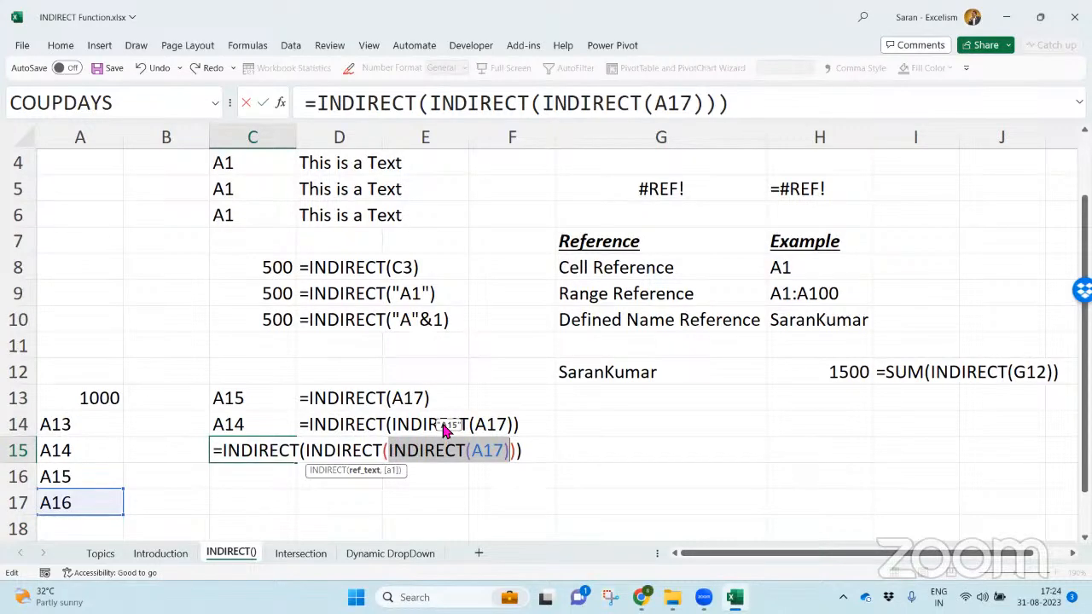
pyautogui.moveTo(310, 452); pyautogui.dragTo(519, 448)
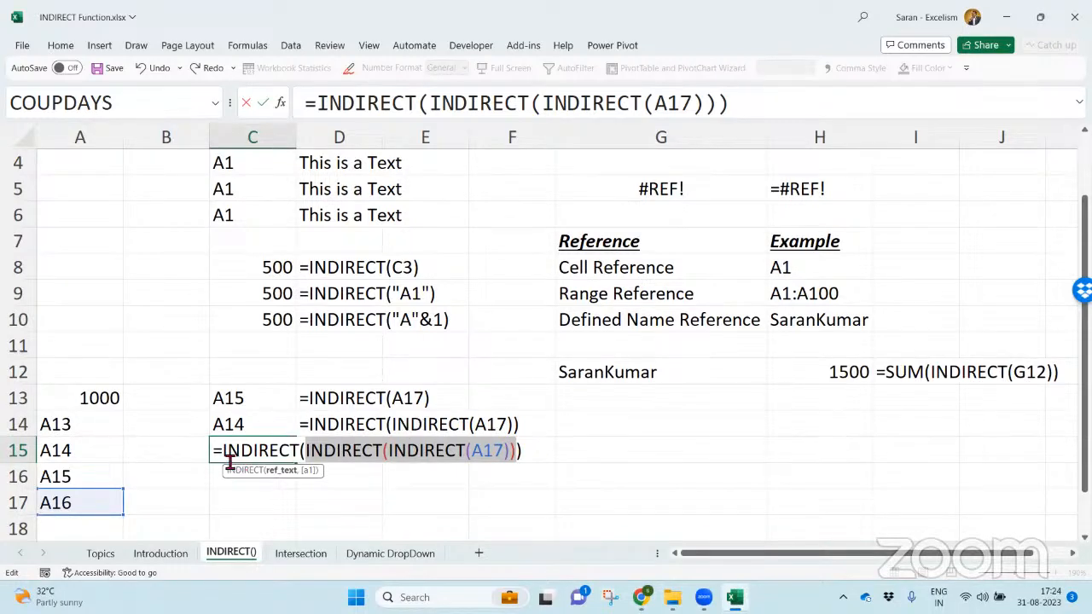
pyautogui.moveTo(226, 453); pyautogui.dragTo(526, 451)
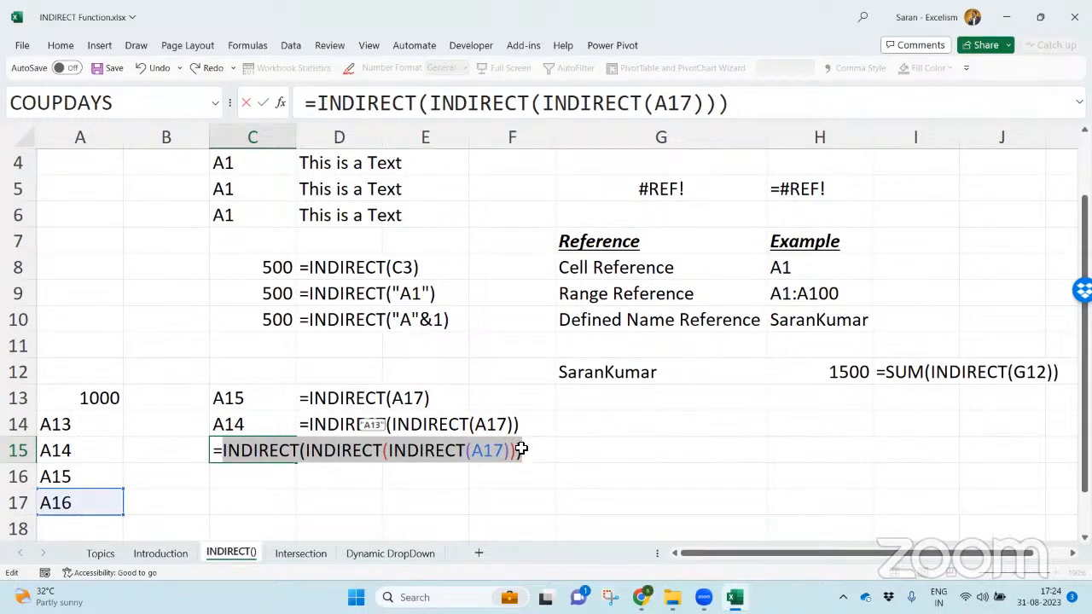
# - Commit the C15 formula and copy the FORMULATEXT formula from D14 to D15
pyautogui.press('Return')
pyautogui.press('Up')
pyautogui.press('Up')
pyautogui.press('Right')
pyautogui.hotkey('ctrl', 'c')
pyautogui.press('Down')
pyautogui.press('Return')
# - Copy the formula text of C15 unchanged into C16
pyautogui.press('Left')
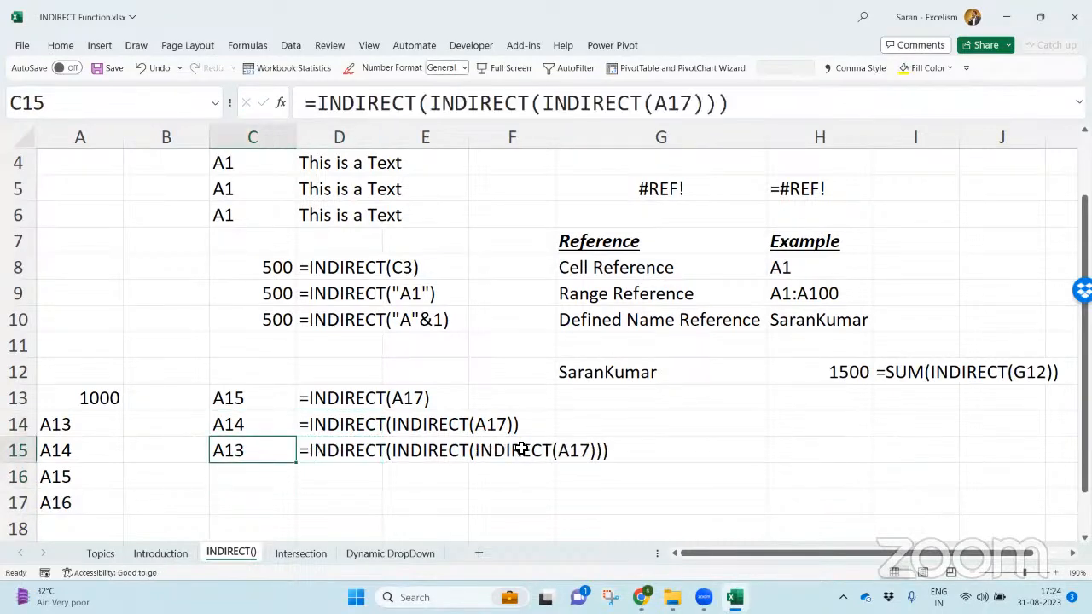
pyautogui.press('F2')
pyautogui.hotkey('shift', 'Home')
pyautogui.press('Return')
pyautogui.press('F2')
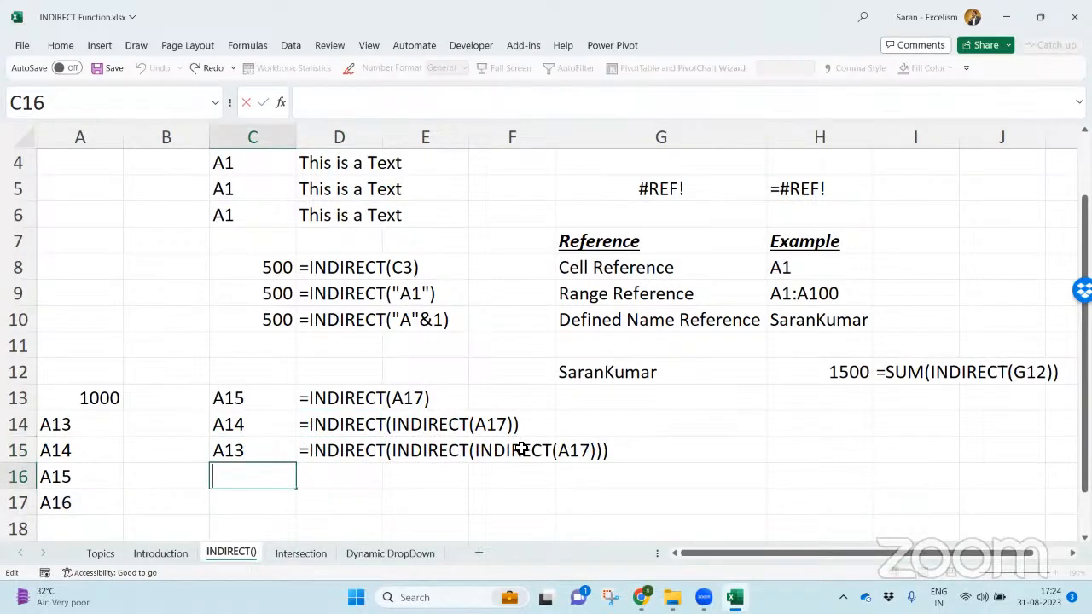
pyautogui.hotkey('ctrl', 'v')
# - Wrap the C16 formula in a fourth INDIRECT so it reads =INDIRECT(INDIRECT(INDIRECT(INDIRECT(A17)))), preview its outer levels' results, and commit it
pyautogui.click(228, 475)
pyautogui.write('indire')
pyautogui.press('Tab')
pyautogui.click(625, 480)
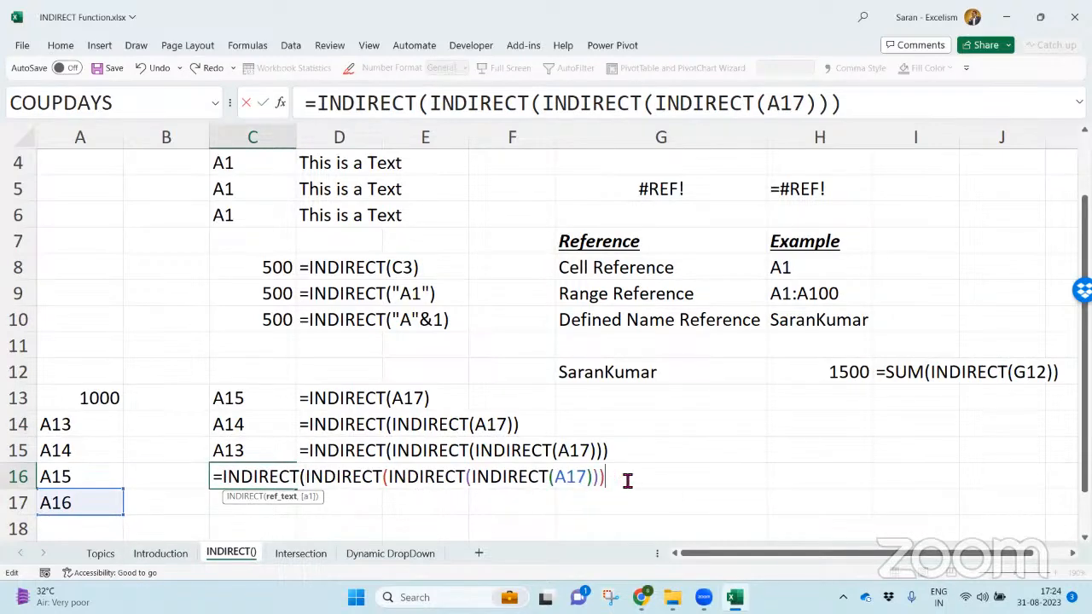
pyautogui.write(')')
pyautogui.moveTo(309, 477); pyautogui.dragTo(609, 481)
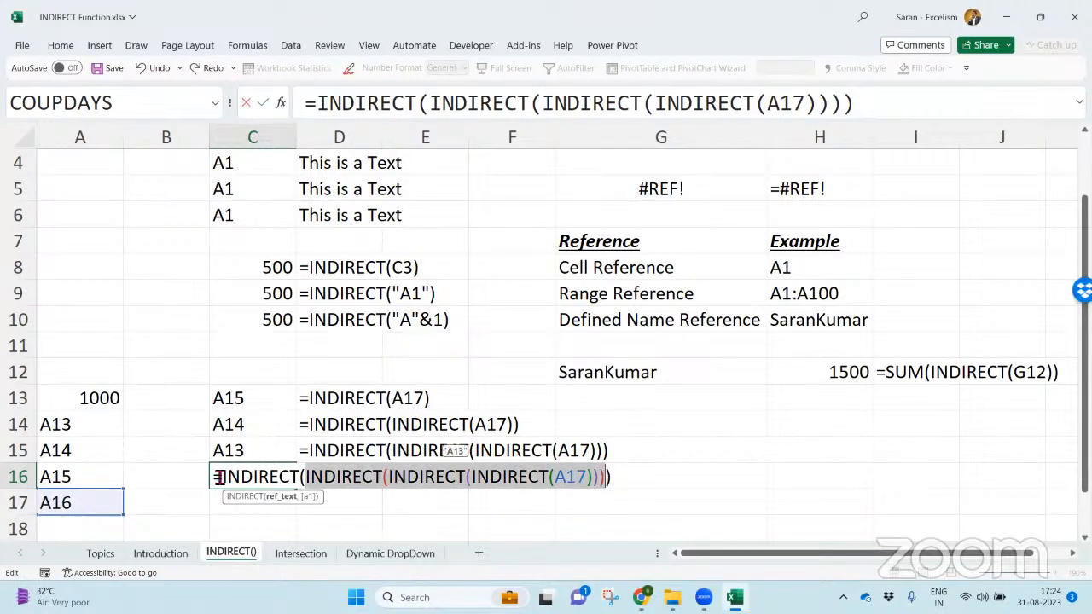
pyautogui.moveTo(219, 477); pyautogui.dragTo(683, 493)
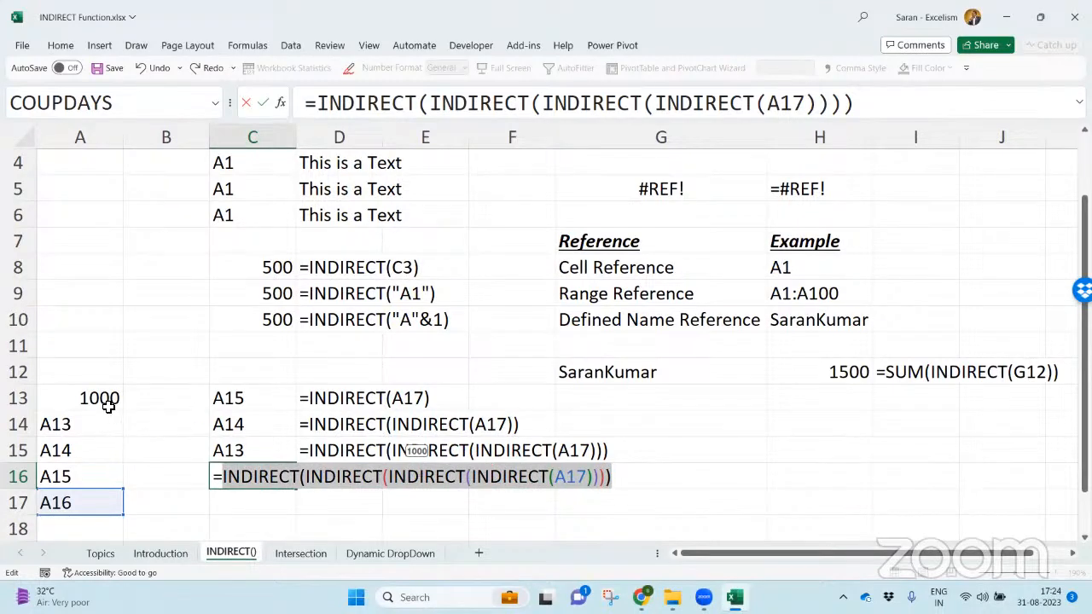
pyautogui.press('Return')
# - Fill the FORMULATEXT formula from D15 down into D16
pyautogui.press('Up')
pyautogui.press('Up')
pyautogui.press('Right')
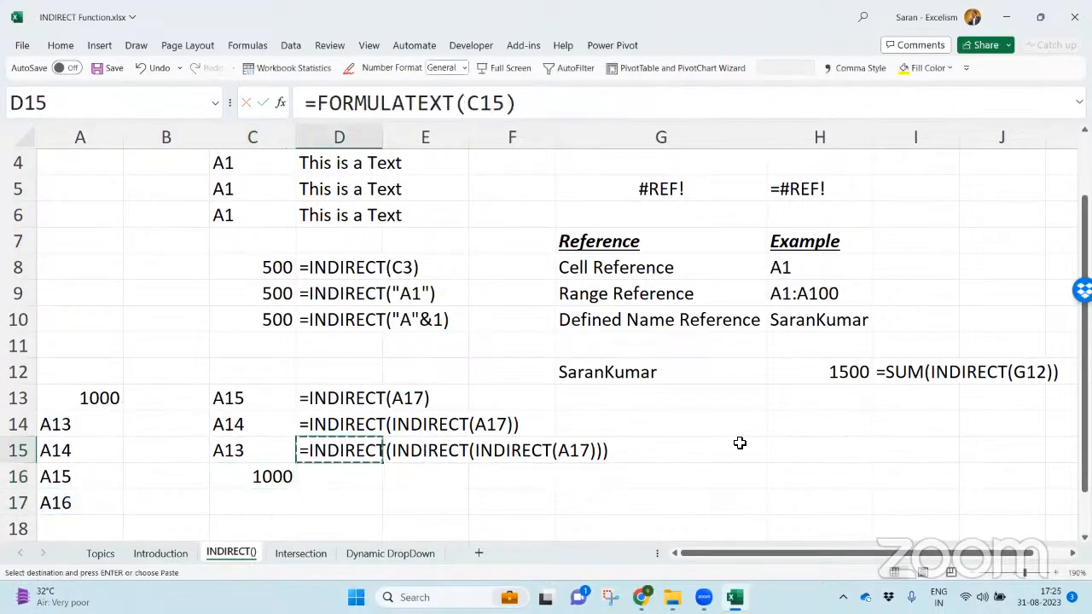
pyautogui.press('Down')
pyautogui.hotkey('ctrl', 'd')
# - Copy the formula text of C16 unchanged into C17
pyautogui.press('Left')
pyautogui.press('F2')
pyautogui.hotkey('shift', 'Home')
pyautogui.hotkey('ctrl', 'c')
pyautogui.press('Return')
pyautogui.press('F2')
pyautogui.hotkey('ctrl', 'v')
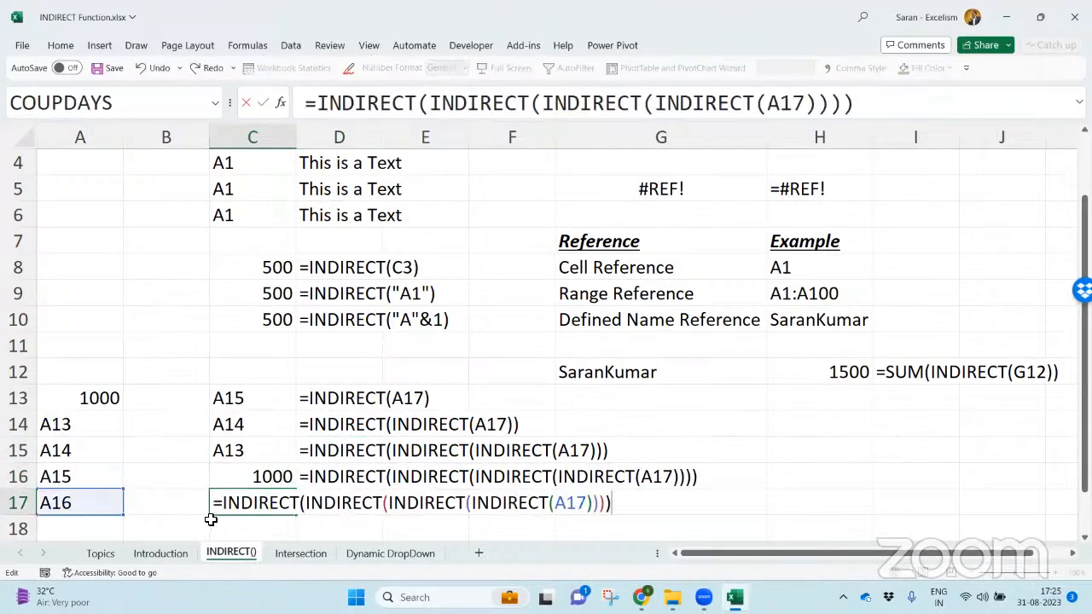
# - Wrap the C17 formula in a fifth INDIRECT around A17, preview what its inner part evaluates to, and commit it
pyautogui.click(224, 510)
pyautogui.write('ind')
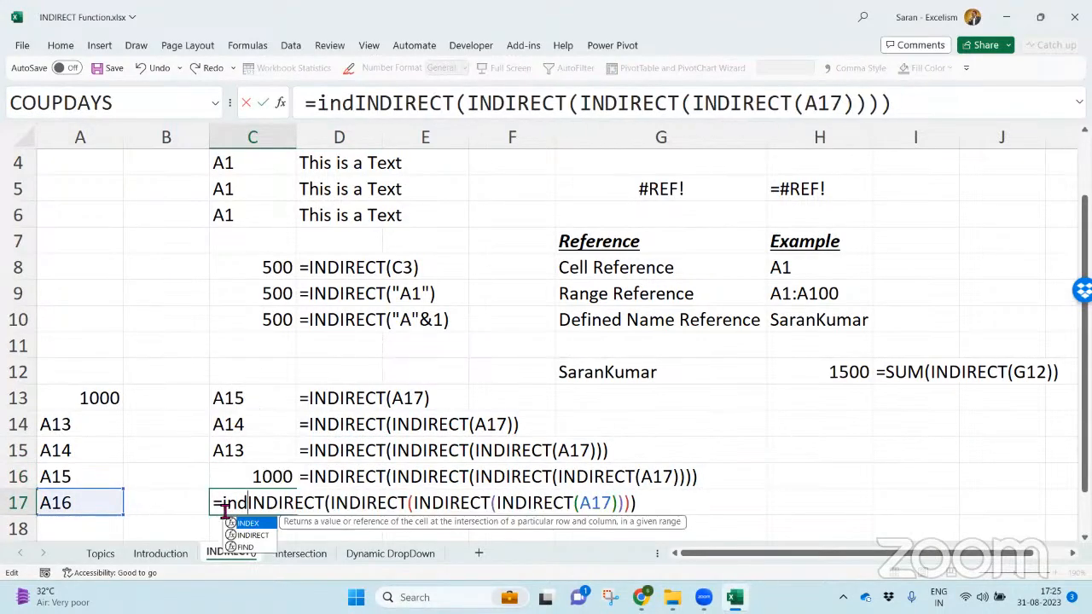
pyautogui.press('Tab')
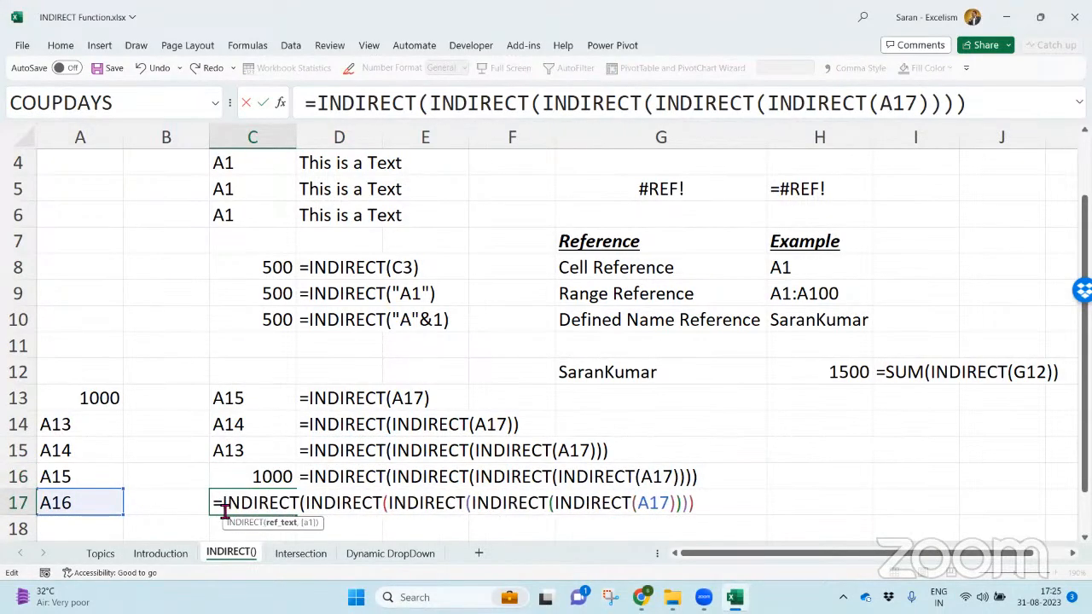
pyautogui.click(714, 502)
pyautogui.write(')')
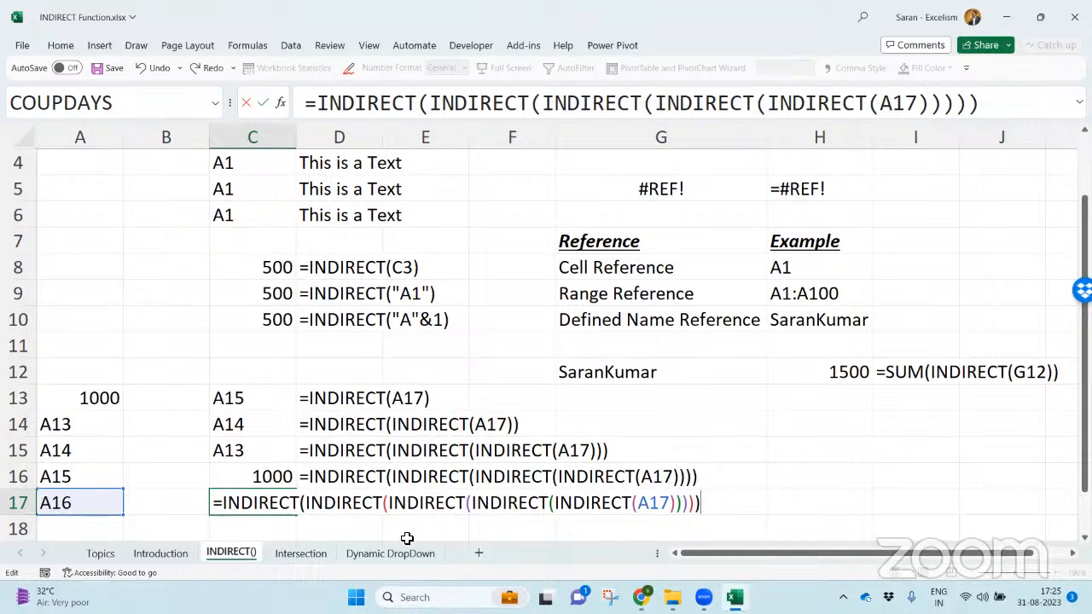
pyautogui.moveTo(305, 504); pyautogui.dragTo(698, 503)
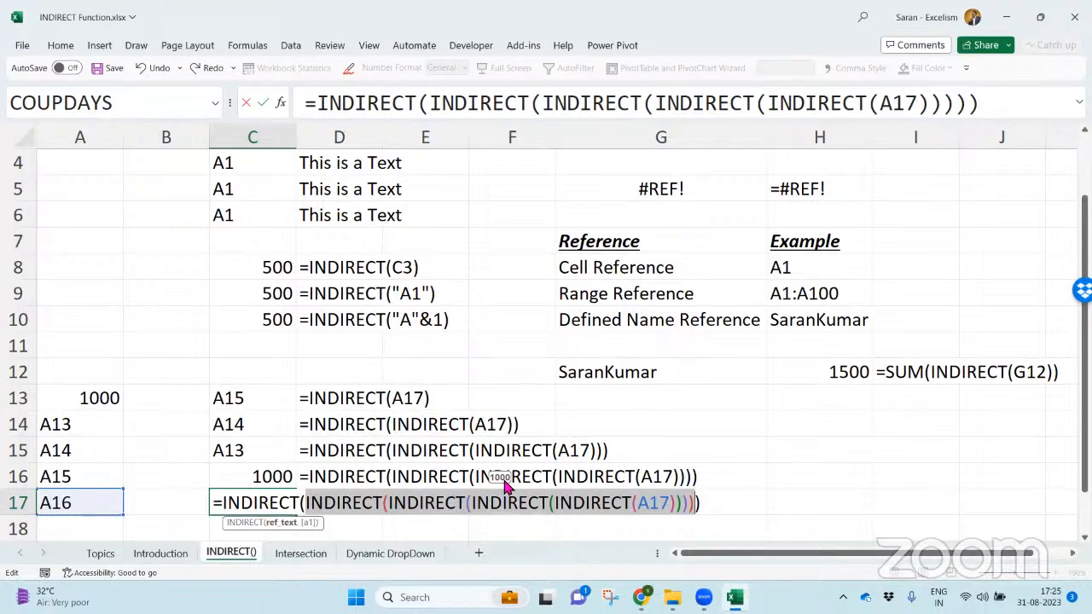
pyautogui.press('Return')
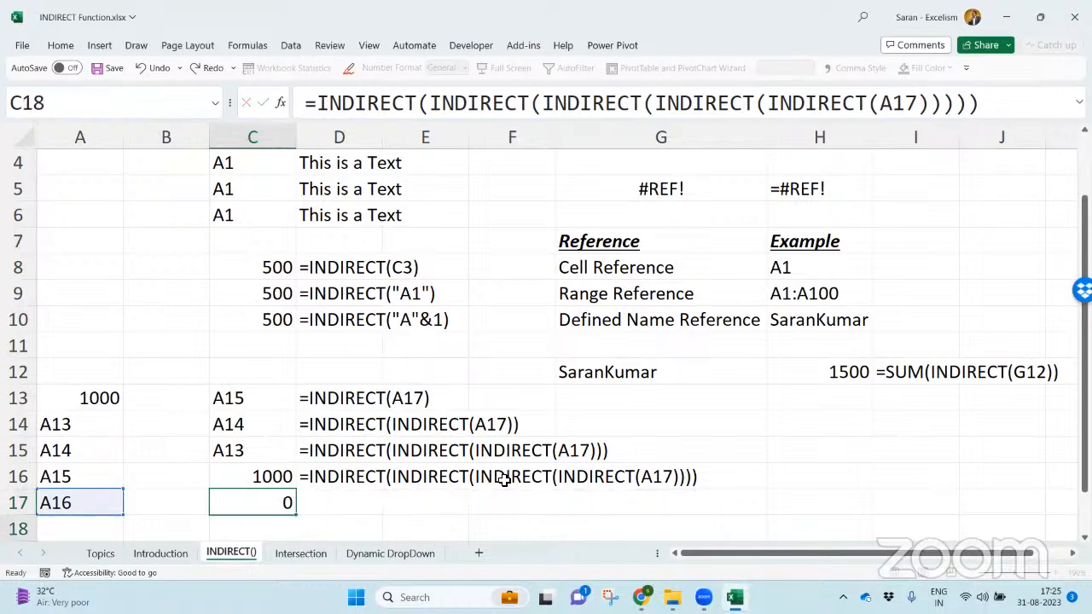
# - Copy the FORMULATEXT formula from D16 to D17, and return to cell A17
pyautogui.press('Up')
pyautogui.press('Up')
pyautogui.press('Right')
pyautogui.hotkey('ctrl', 'c')
pyautogui.press('Down')
pyautogui.press('Return')
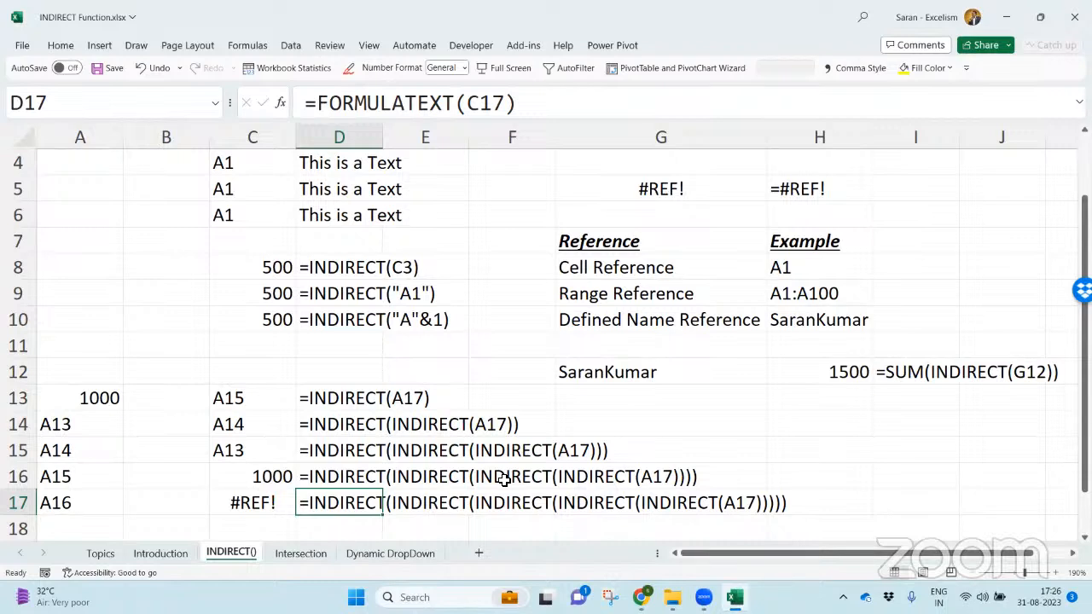
pyautogui.press('Left')
pyautogui.press('Left')
pyautogui.press('Left')
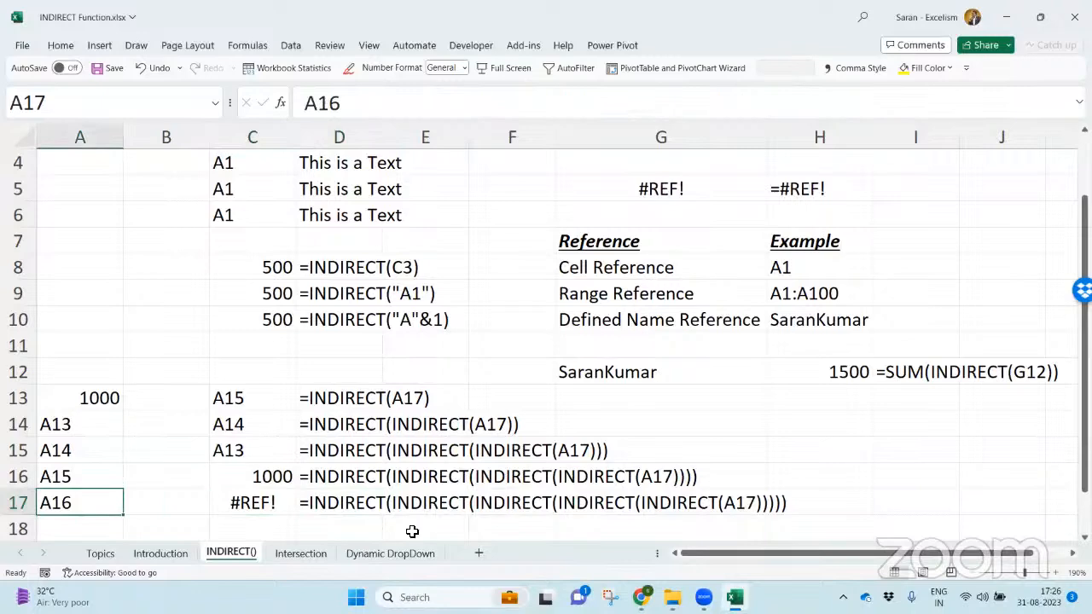
# - Insert a new worksheet after the INDIRECT() sheet and rename it Case 1
pyautogui.click(479, 553)
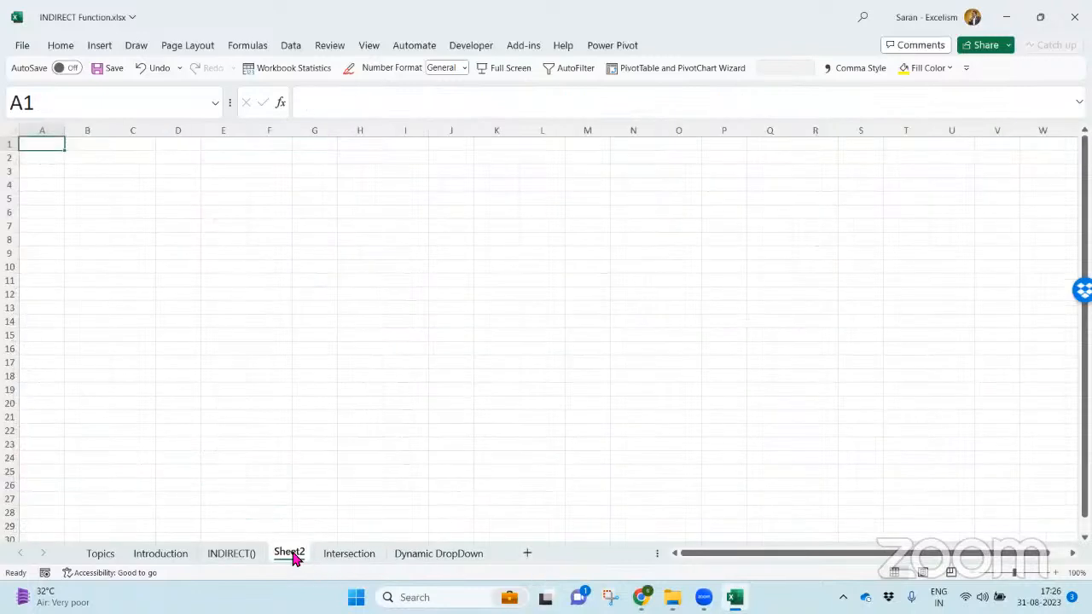
pyautogui.doubleClick(289, 553)
pyautogui.write('Case 1')
pyautogui.press('Return')
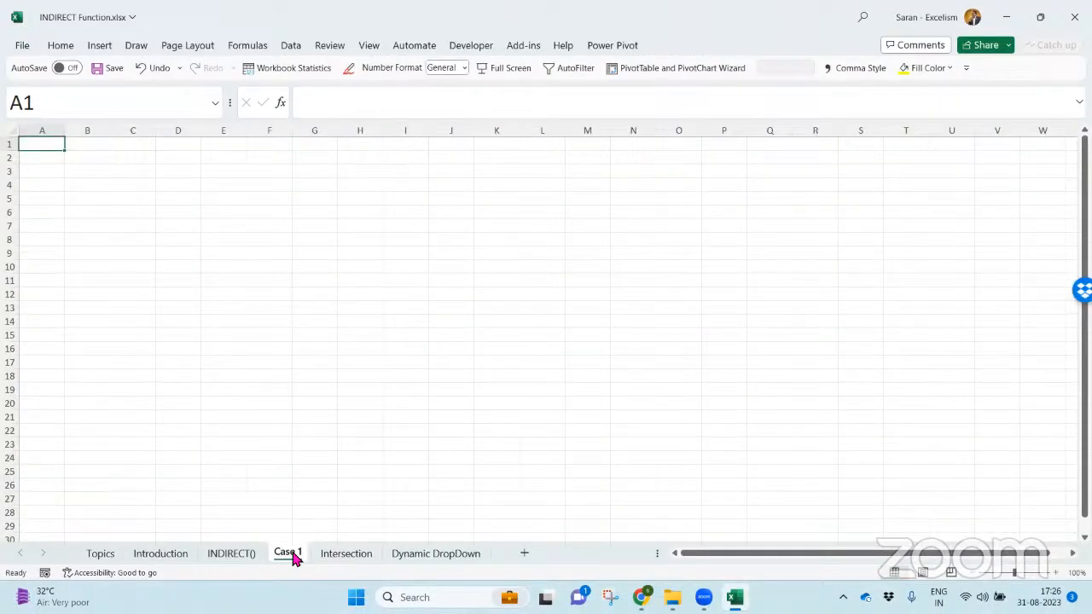
# - Fill A1:A10 of the Case 1 sheet with =RANDBETWEEN(10,100)
pyautogui.click(1055, 573)
pyautogui.click(1055, 573)
pyautogui.click(1056, 572)
pyautogui.click(1055, 573)
pyautogui.click(1055, 572)
pyautogui.click(1055, 573)
pyautogui.click(1055, 573)
pyautogui.click(1056, 572)
pyautogui.click(1056, 572)
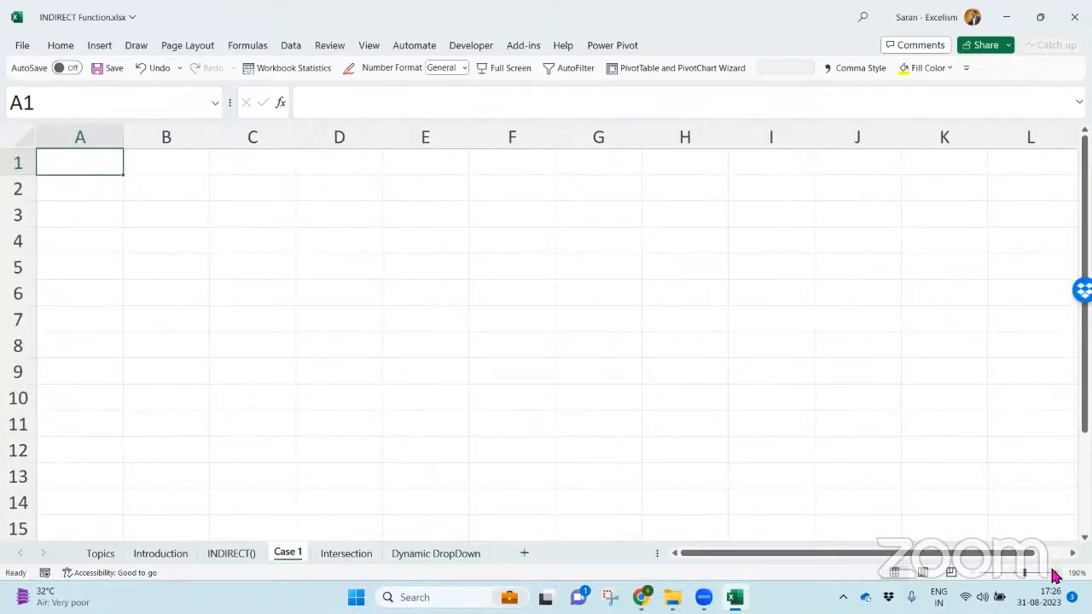
pyautogui.hotkey('shift', 'Down')
pyautogui.hotkey('shift', 'Down')
pyautogui.hotkey('shift', 'Down')
pyautogui.hotkey('shift', 'Down')
pyautogui.hotkey('shift', 'Down')
pyautogui.hotkey('shift', 'Down')
pyautogui.hotkey('shift', 'Down')
pyautogui.hotkey('shift', 'Down')
pyautogui.hotkey('shift', 'Down')
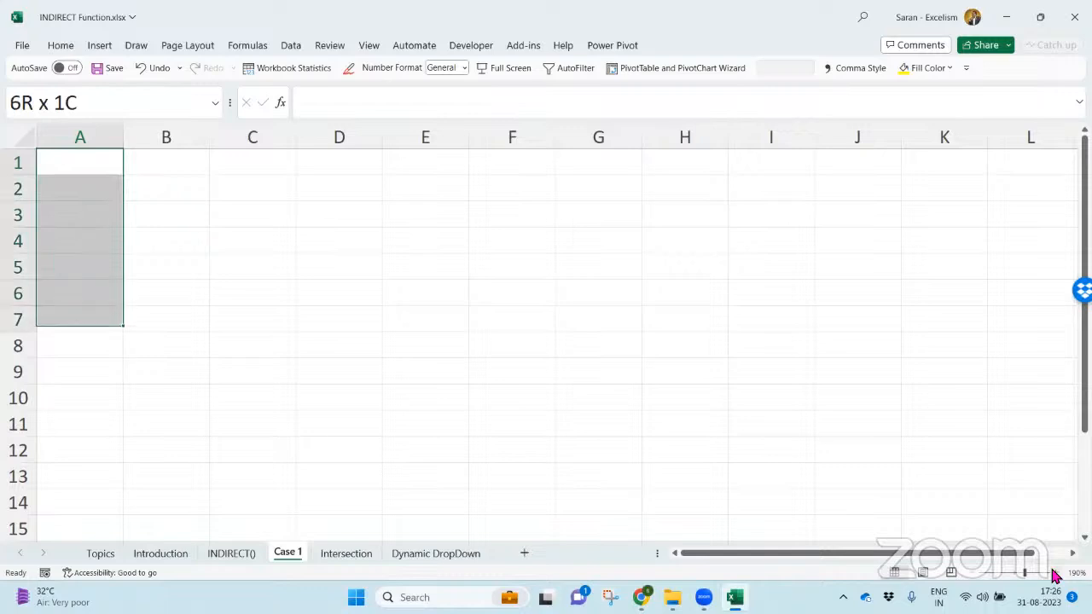
pyautogui.write('=ra')
pyautogui.press('Down')
pyautogui.press('Down')
pyautogui.press('Down')
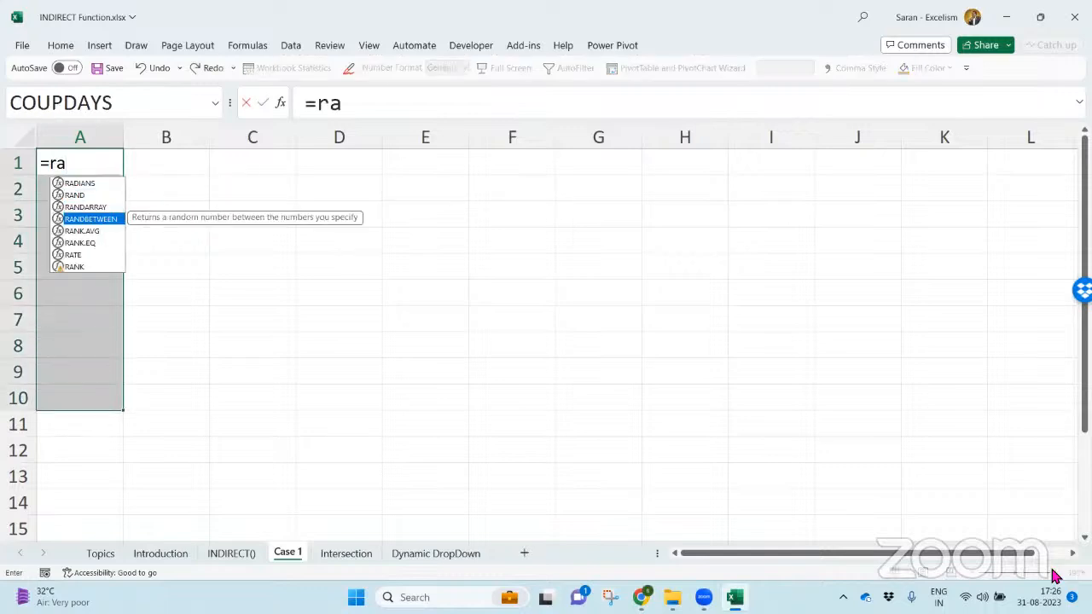
pyautogui.press('Tab')
pyautogui.write('10,1')
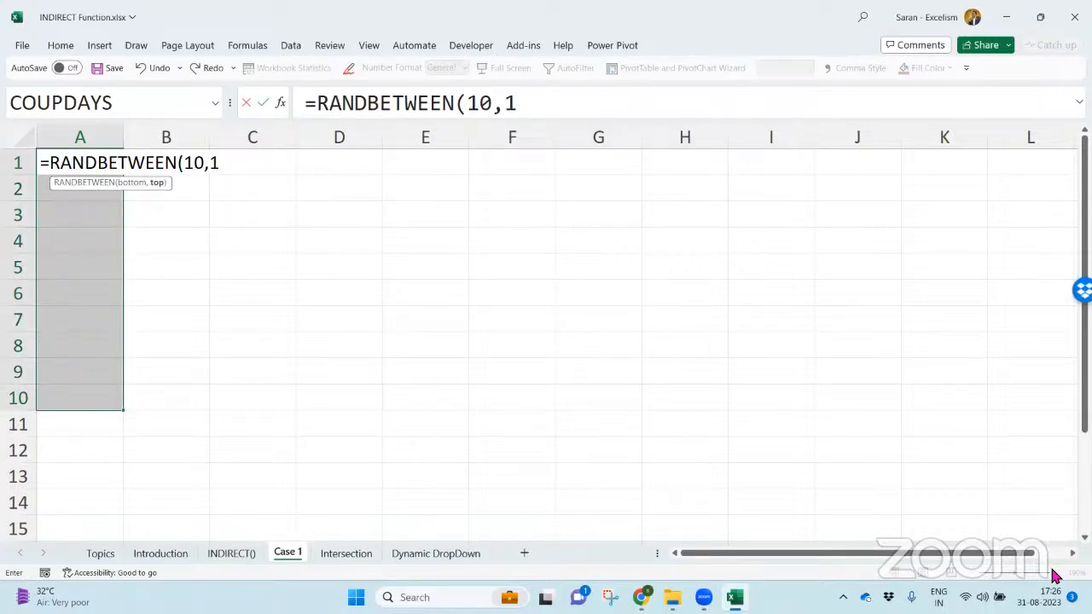
pyautogui.write('00)')
pyautogui.hotkey('ctrl', 'Return')
# - Replace the random-number formulas in A1:A10 with their static values
pyautogui.hotkey('ctrl', 'c')
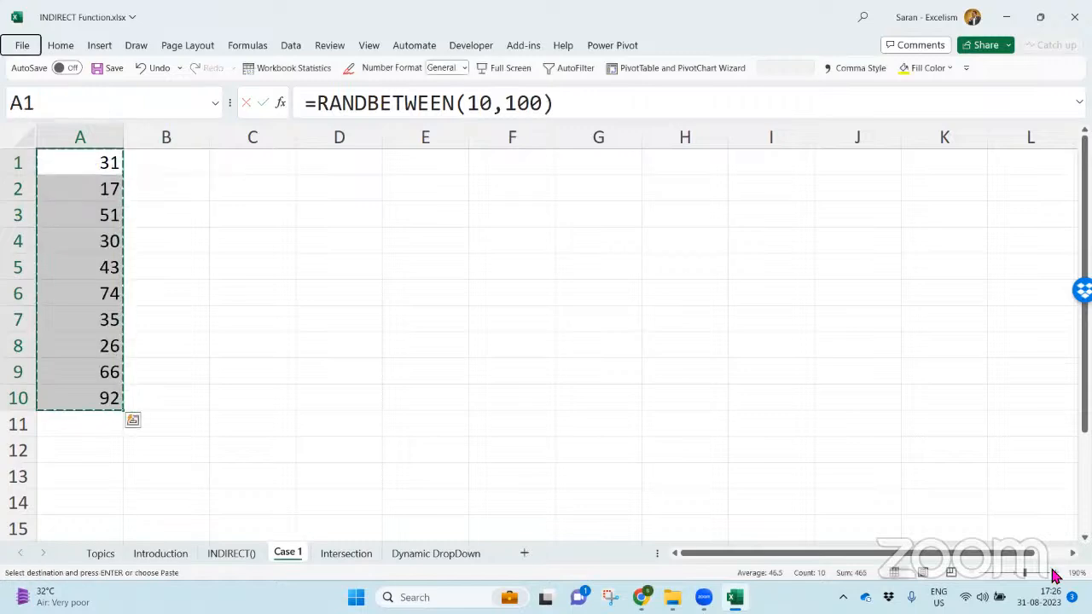
pyautogui.hotkey('ctrl', 'alt', 'v')
pyautogui.press('v')
pyautogui.press('Return')
pyautogui.press('Escape')
pyautogui.press('Right')
pyautogui.press('Right')
pyautogui.press('Down')
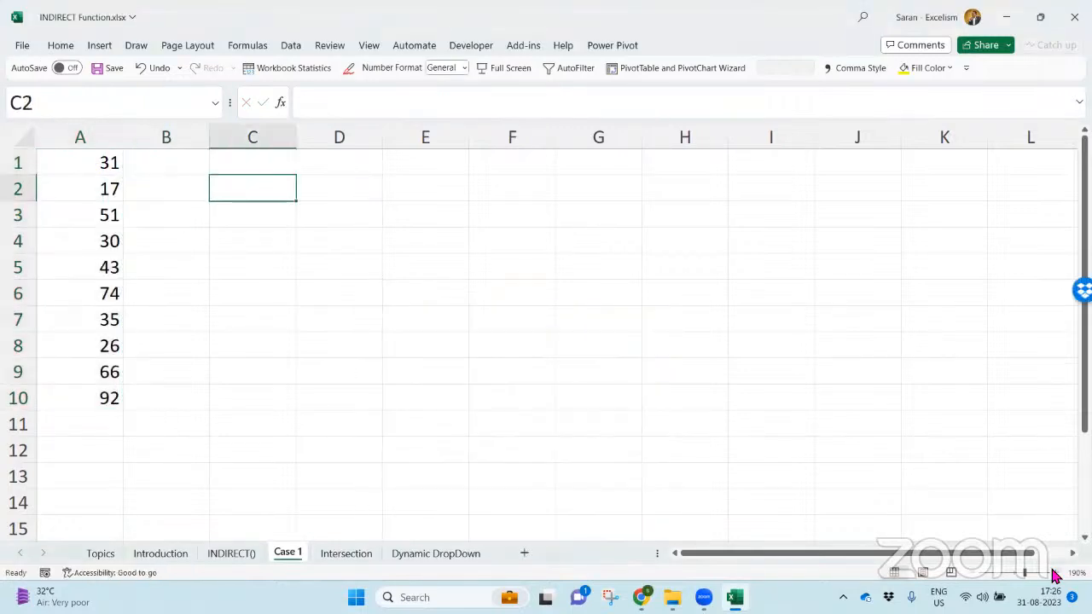
pyautogui.write('A')
pyautogui.press('Escape')
pyautogui.press('Left')
pyautogui.press('Left')
pyautogui.press('Up')
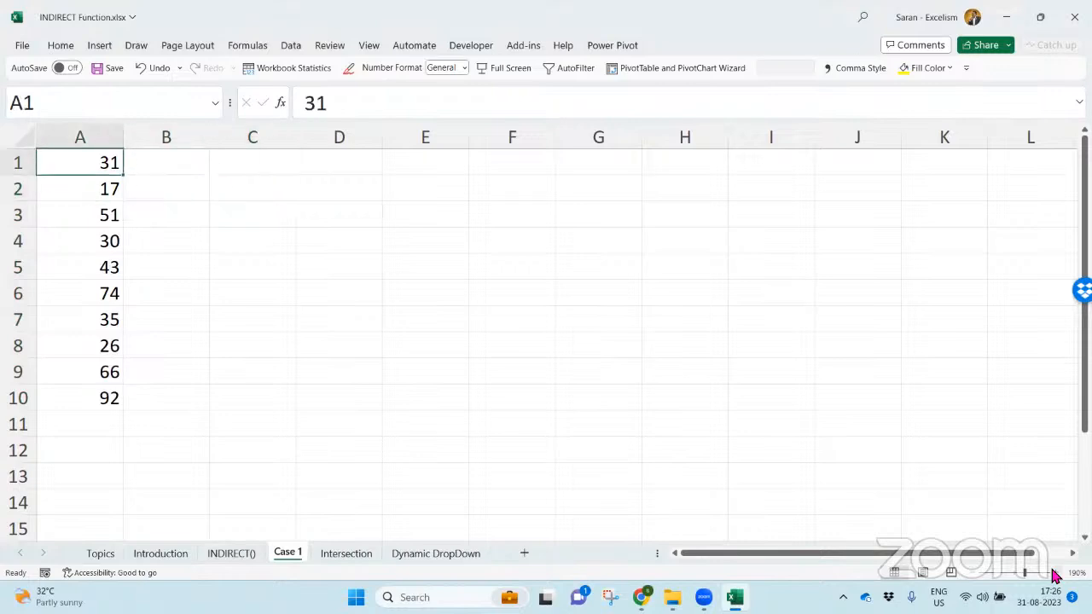
# - Start a formula in C2 that joins the letter A to another value, beginning with ="A"&
pyautogui.hotkey('ctrl', 'shift', 'Down')
pyautogui.press('Right')
pyautogui.press('Right')
pyautogui.press('Down')
pyautogui.press('Left')
pyautogui.press('Left')
pyautogui.press('Right')
pyautogui.press('Right')
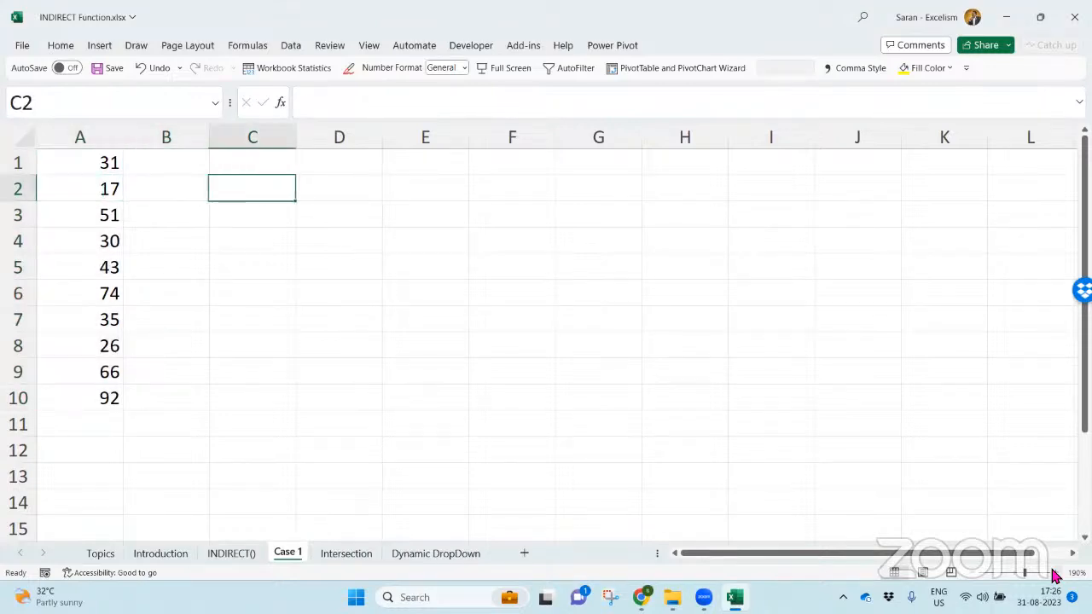
pyautogui.write('="A"&')
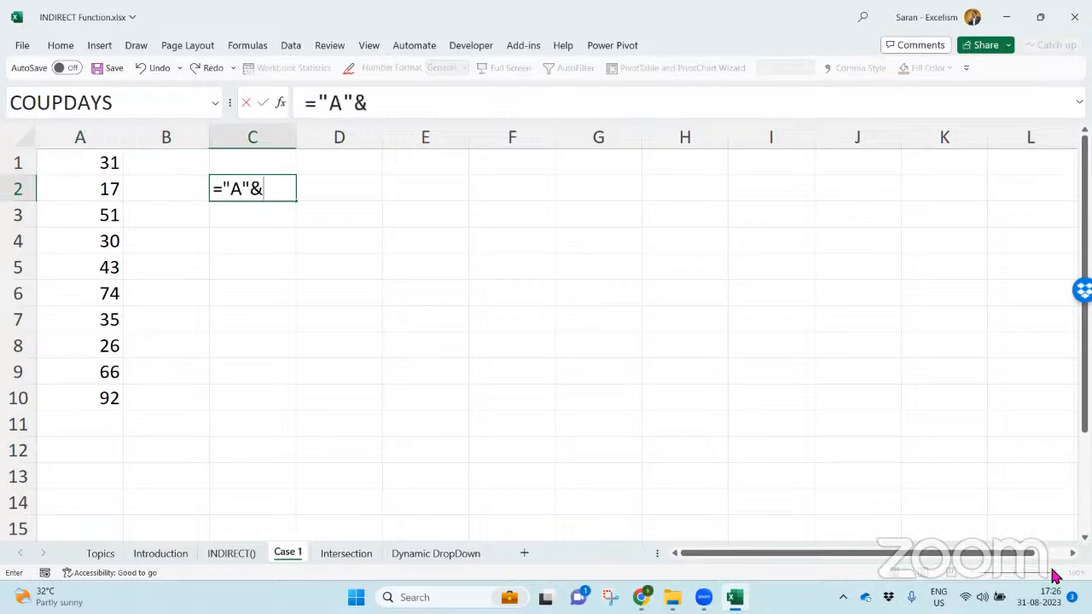
pyautogui.write('row')
pyautogui.press('Tab')
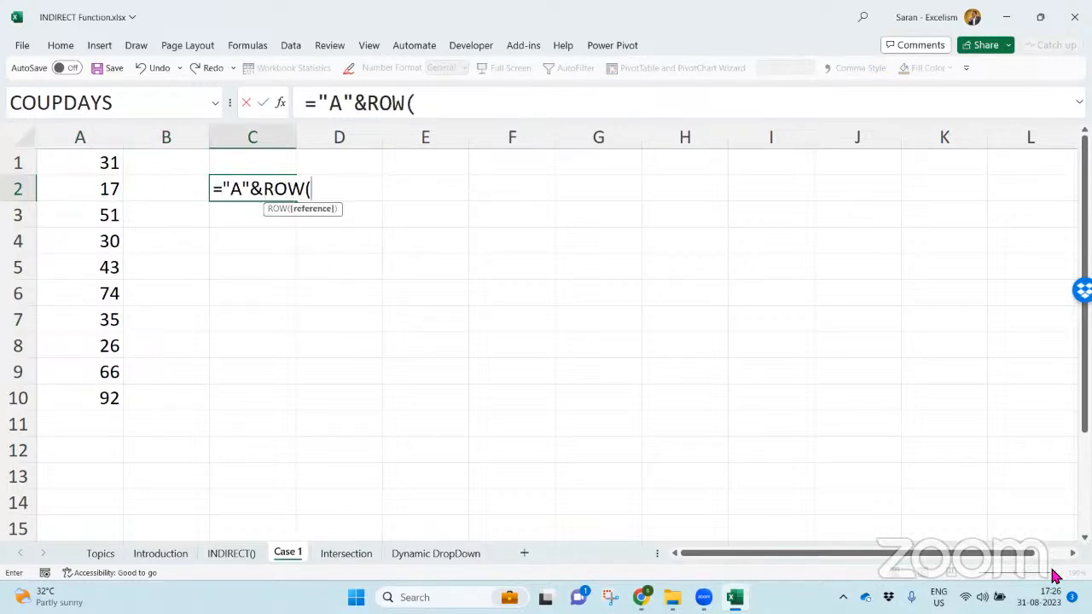
pyautogui.press('BackSpace')
pyautogui.press('BackSpace')
pyautogui.press('BackSpace')
pyautogui.press('BackSpace')
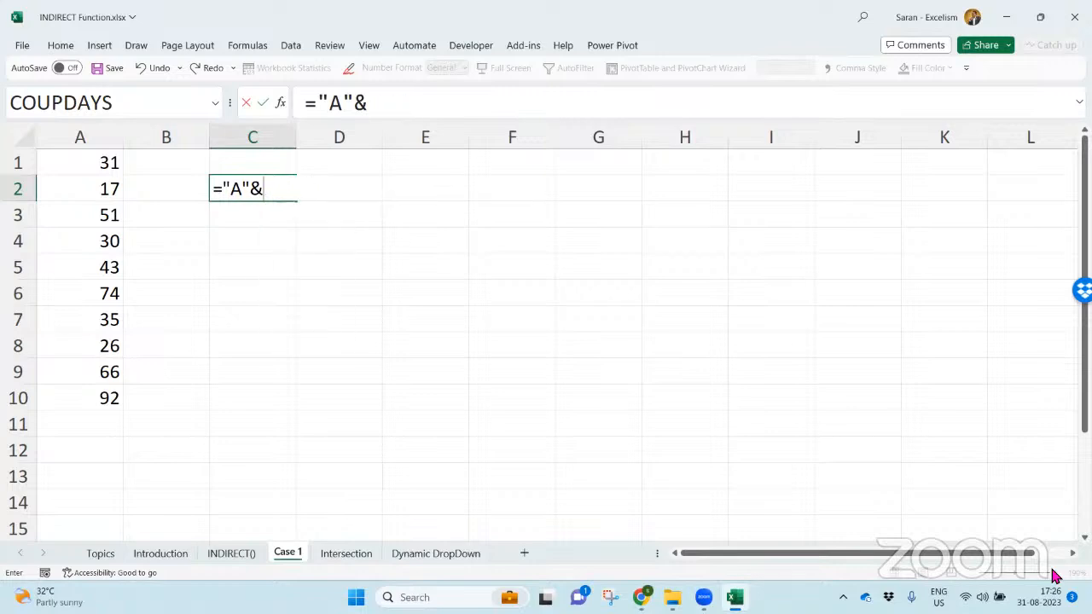
pyautogui.write('row')
pyautogui.press('Tab')
pyautogui.press('BackSpace')
pyautogui.press('BackSpace')
pyautogui.press('BackSpace')
pyautogui.press('BackSpace')
# - Complete the C2 formula as ="A"&C1, and enter 2, 3 and finally 4 in C1 to test it
pyautogui.click(276, 165)
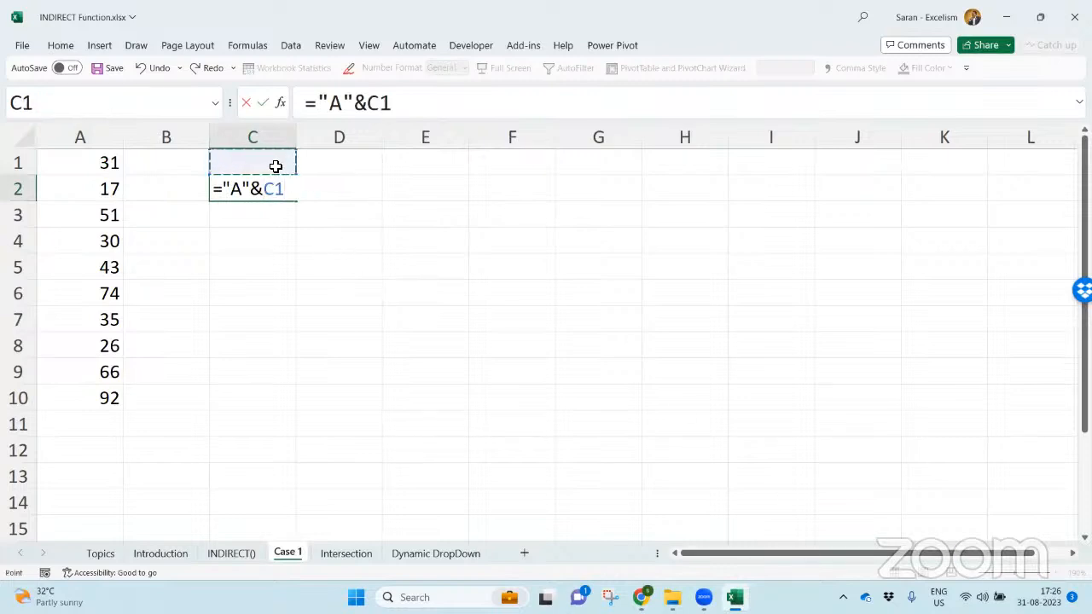
pyautogui.press('Return')
pyautogui.click(275, 166)
pyautogui.write('2')
pyautogui.press('Return')
pyautogui.click(275, 166)
pyautogui.write('3')
pyautogui.press('Return')
pyautogui.click(276, 167)
pyautogui.write('4')
pyautogui.press('Return')
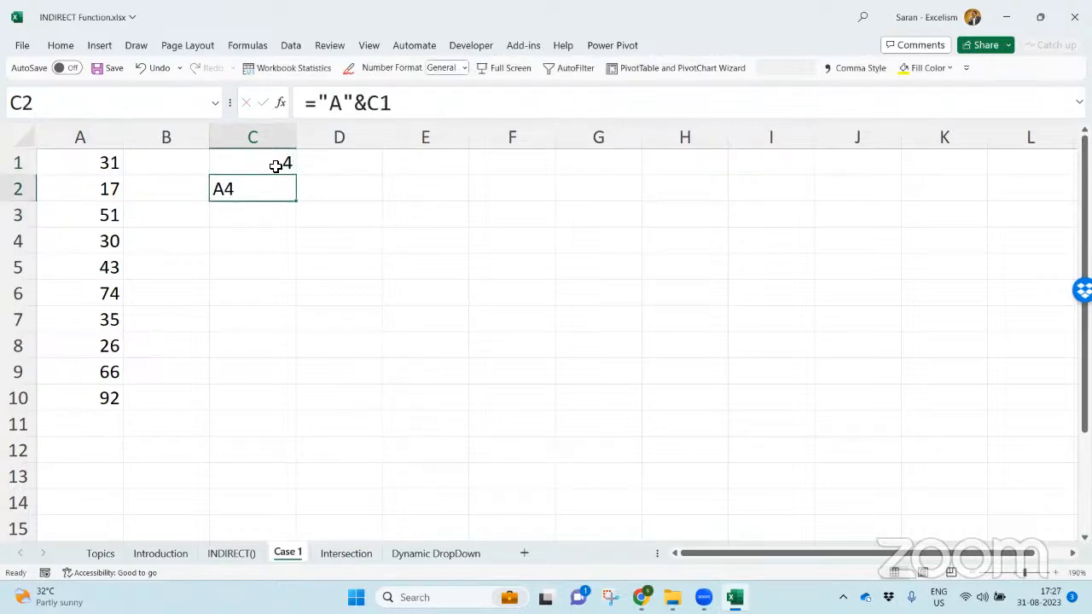
# - Enter =INDIRECT(C2) in D2 to return the value of the cell named in C2
pyautogui.press('Right')
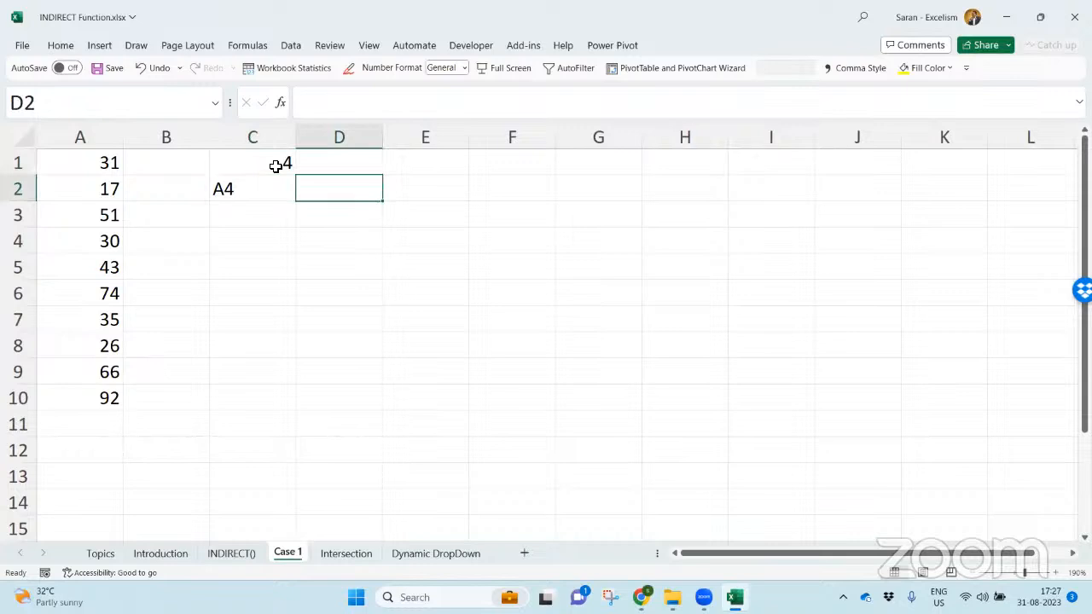
pyautogui.write('=')
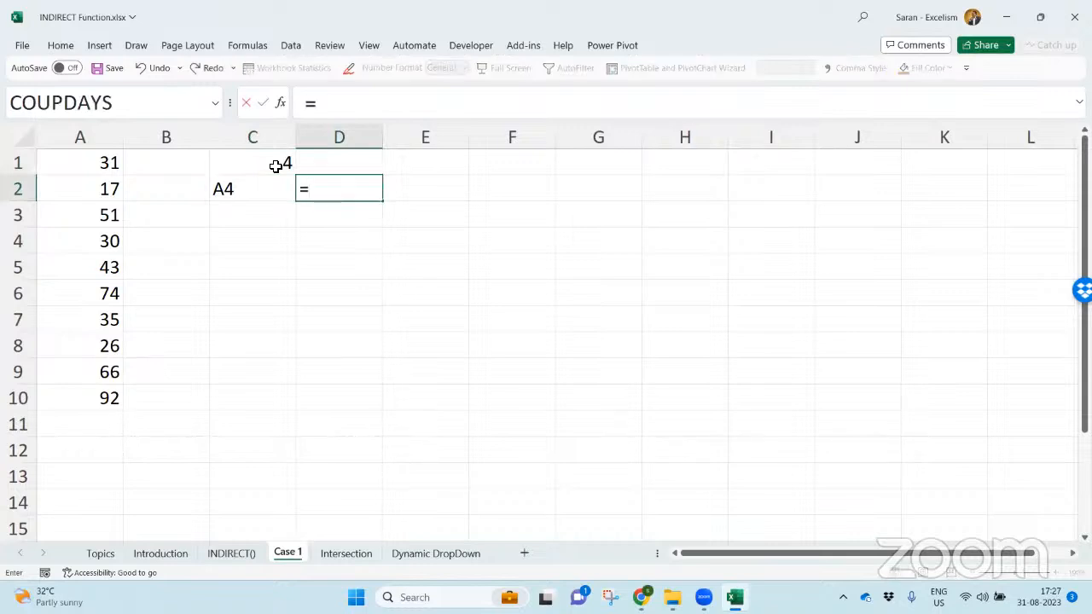
pyautogui.write('indire')
pyautogui.press('Tab')
pyautogui.press('Left')
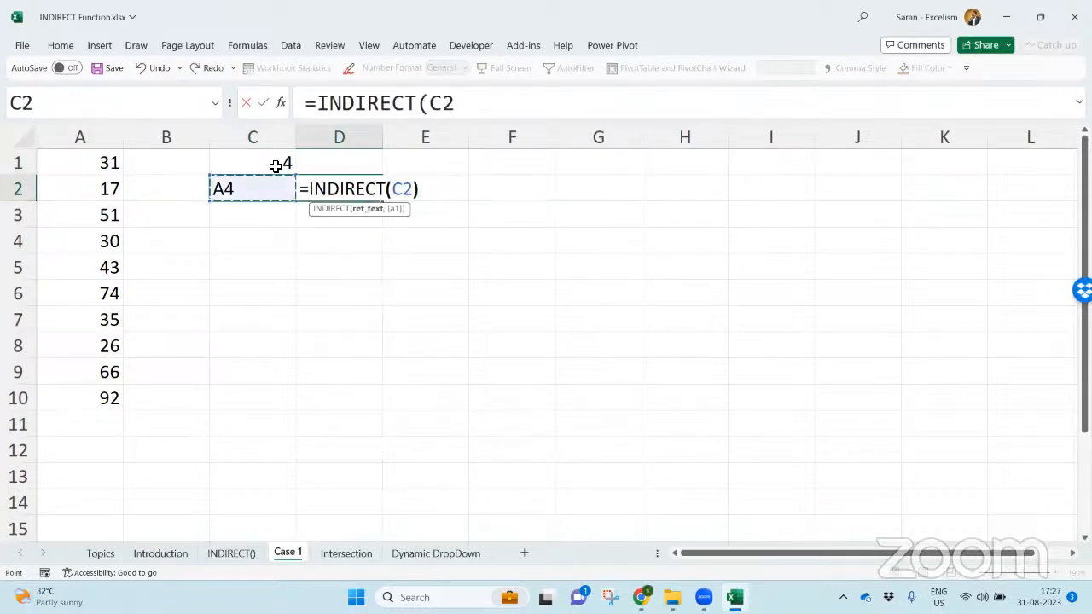
pyautogui.write(')')
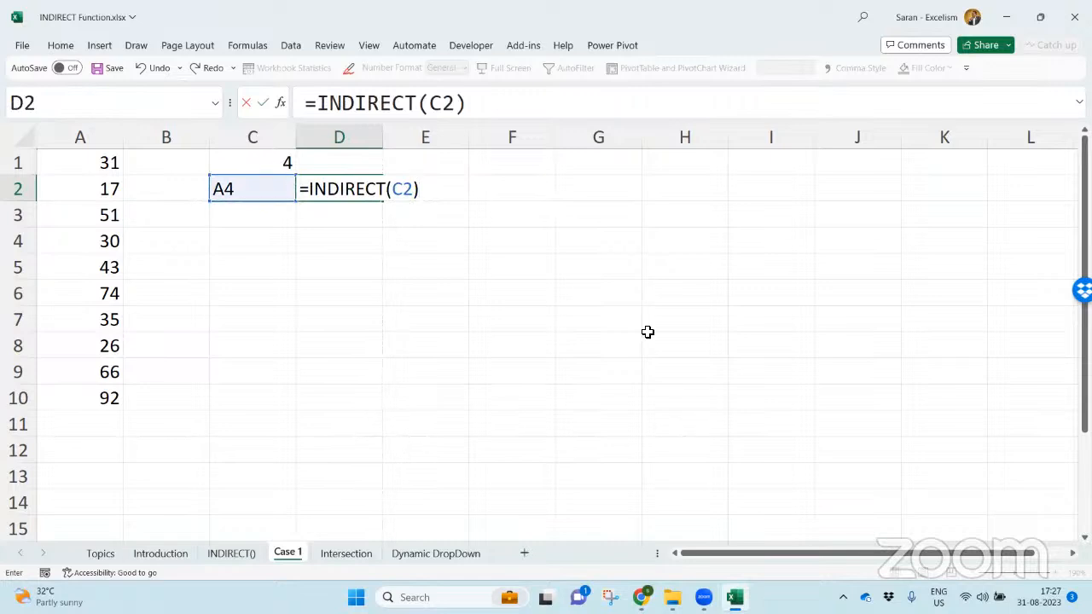
pyautogui.press('Return')
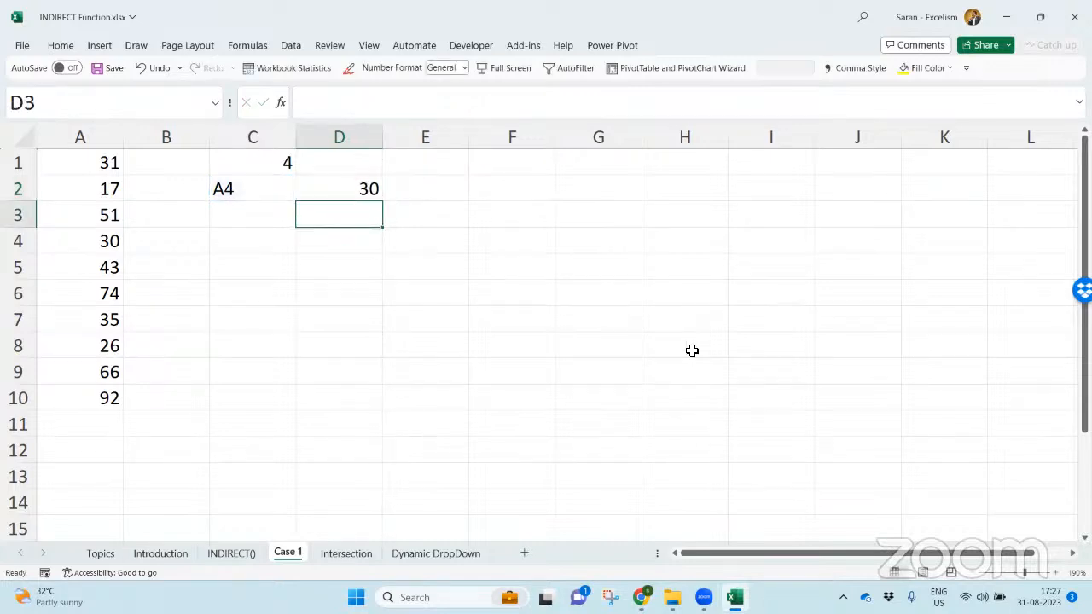
# - Change the row number in C1 to 7 and select cell E2
pyautogui.press('Up')
pyautogui.press('Up')
pyautogui.press('Left')
pyautogui.write('7')
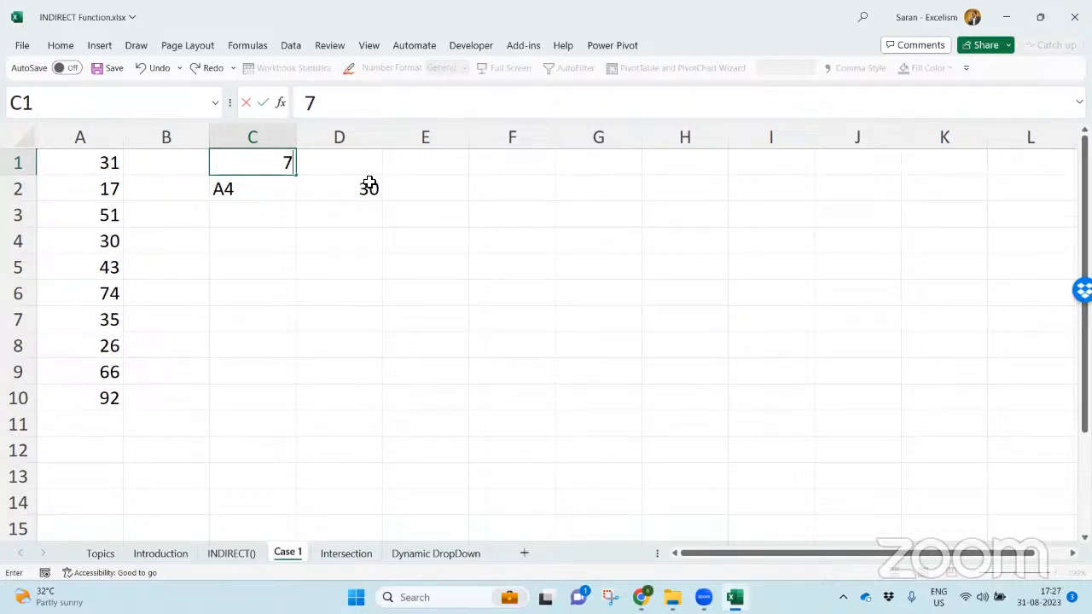
pyautogui.press('Return')
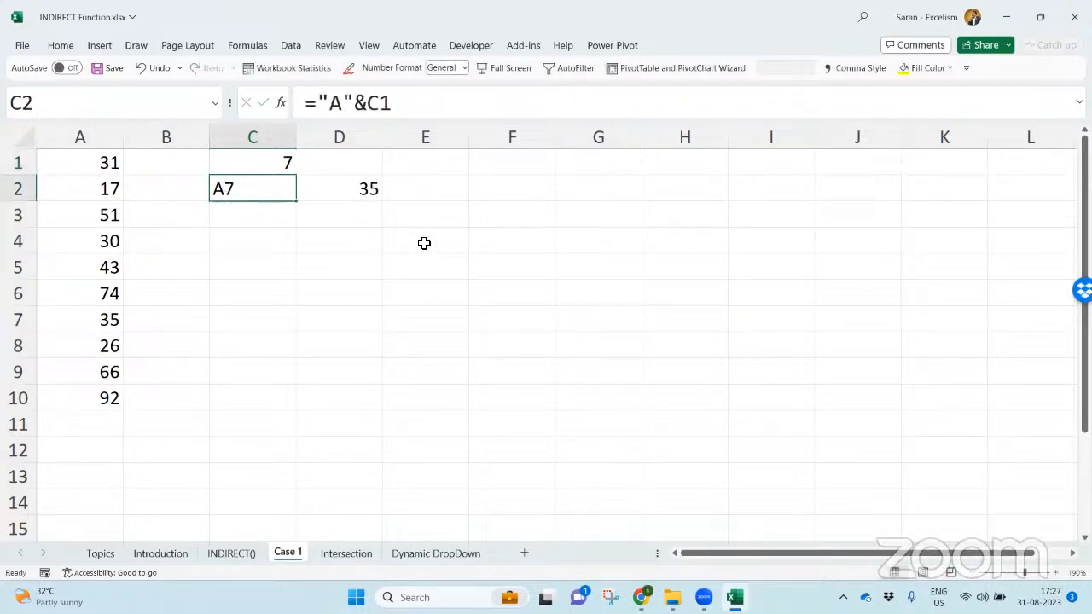
pyautogui.click(424, 170)
pyautogui.click(430, 184)
pyautogui.press('Left')
pyautogui.press('Right')
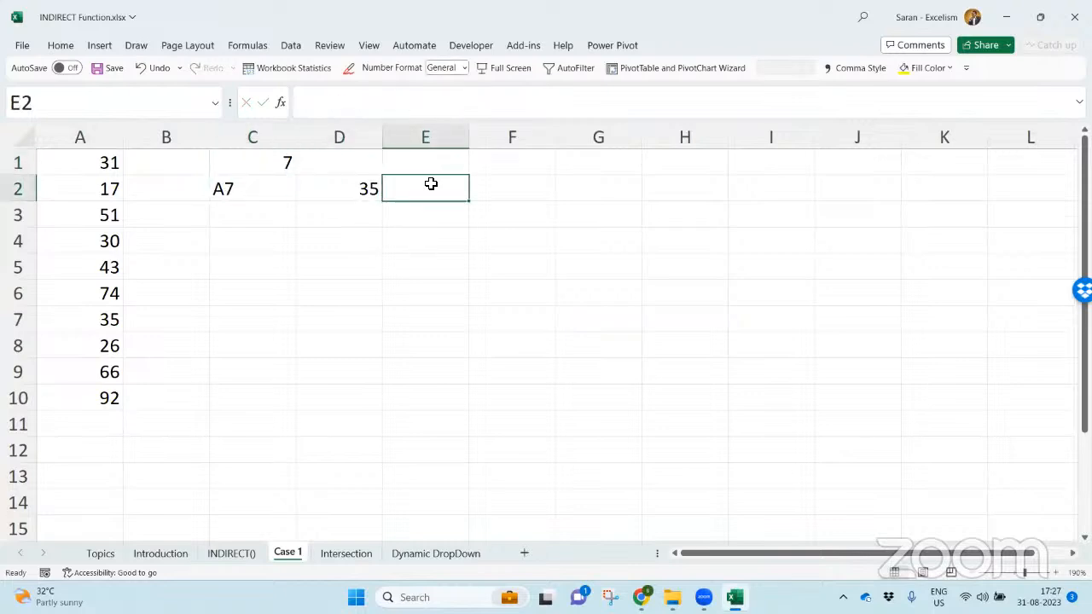
# - Enter =FORMULATEXT(D2) in E2 to display the lookup formula as text, and reselect that cell
pyautogui.write('=form')
pyautogui.press('Tab')
pyautogui.press('Left')
pyautogui.press('Return')
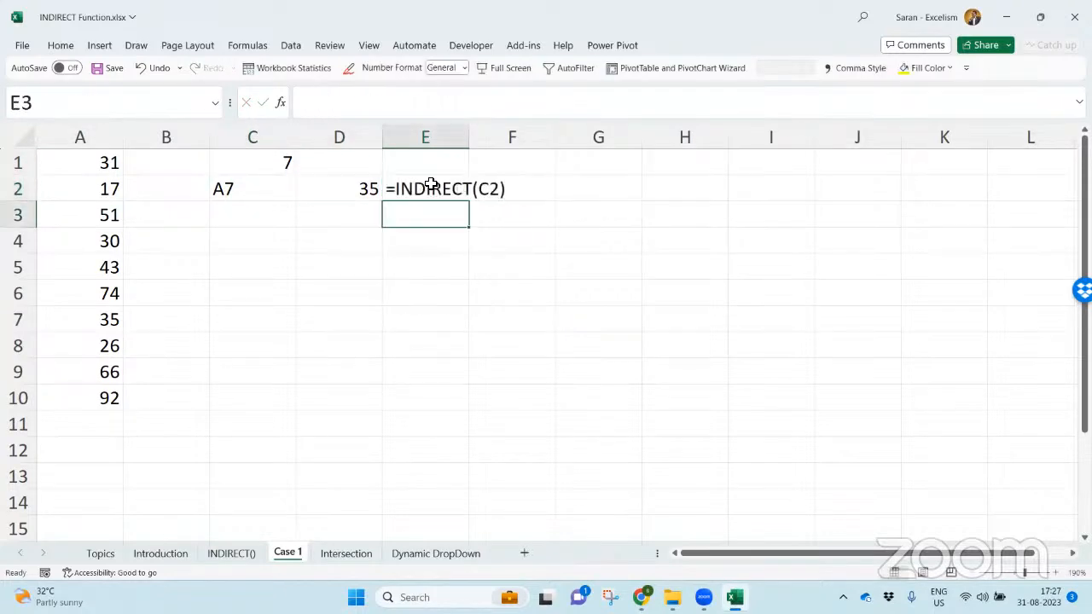
pyautogui.click(415, 183)
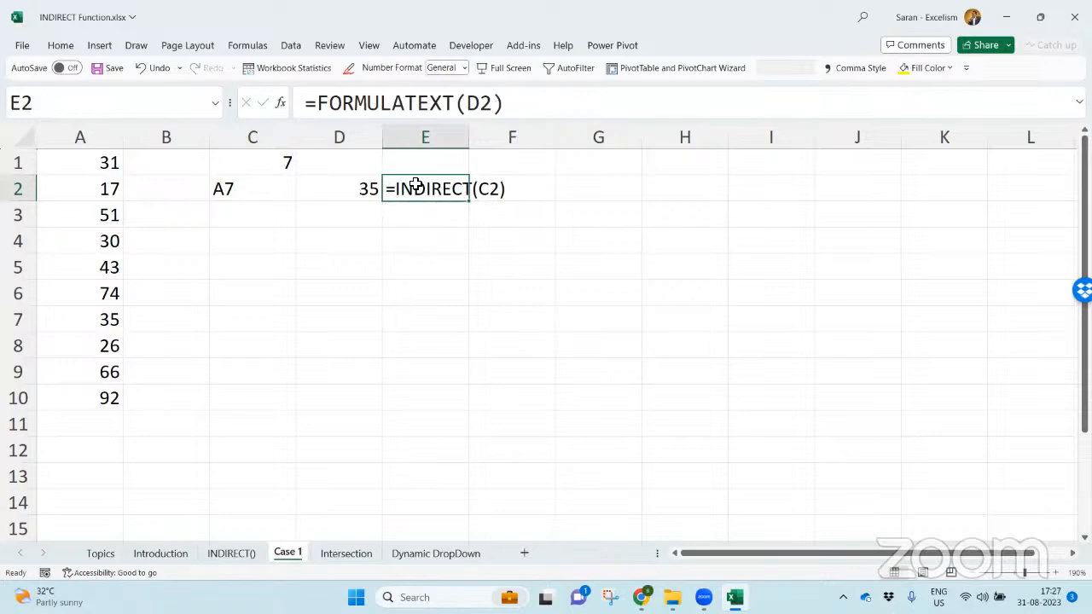
# - Inspect the A17 argument and whole INDIRECT expression in C13 of the INDIRECT() sheet without changing it, and return to the Case 1 sheet
pyautogui.click(230, 553)
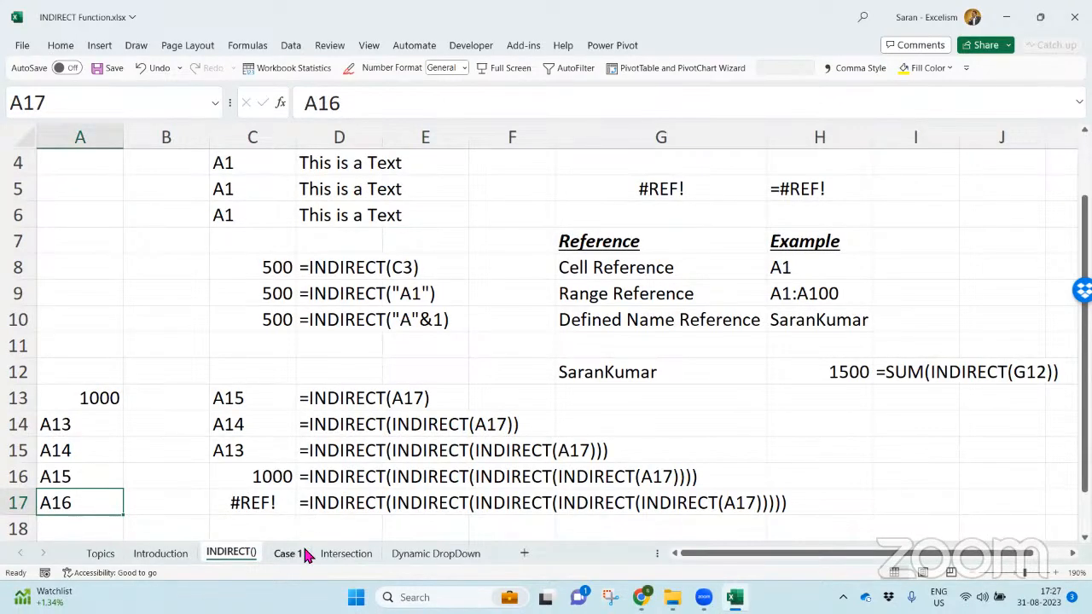
pyautogui.doubleClick(269, 401)
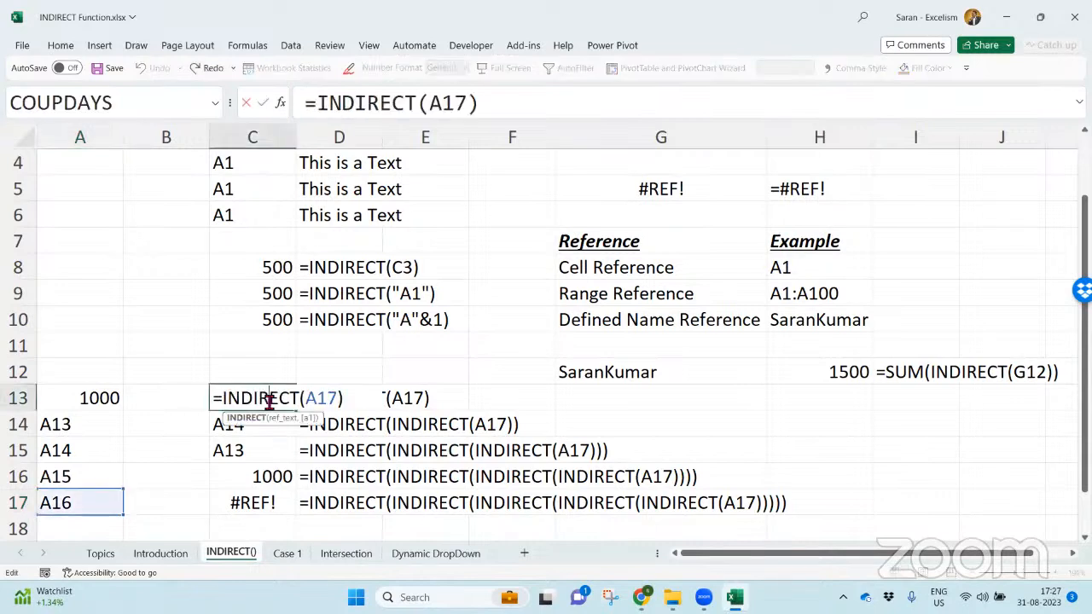
pyautogui.doubleClick(312, 399)
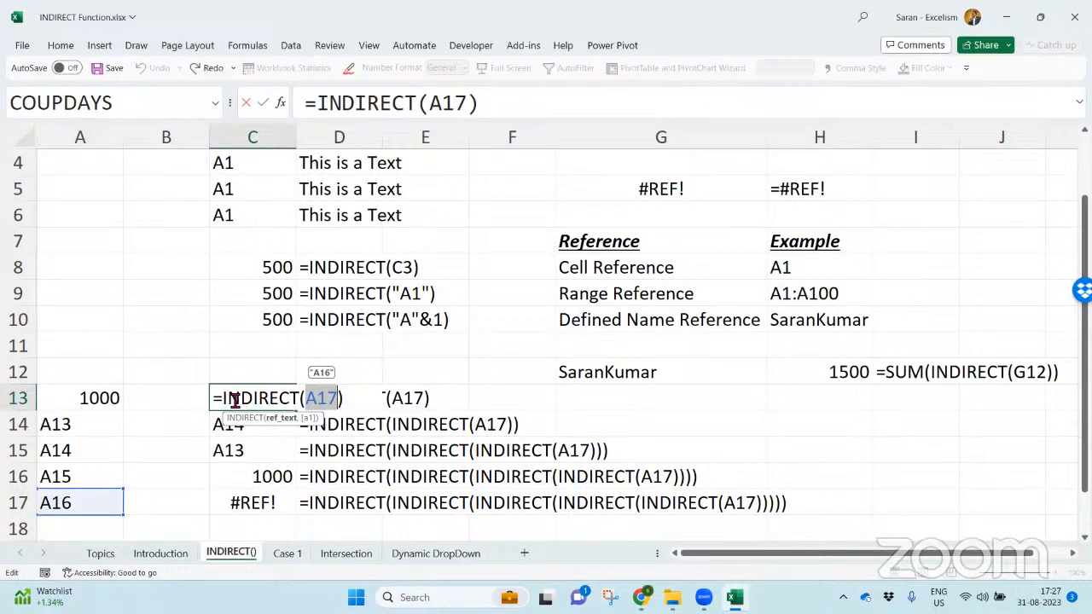
pyautogui.moveTo(224, 398); pyautogui.dragTo(368, 390)
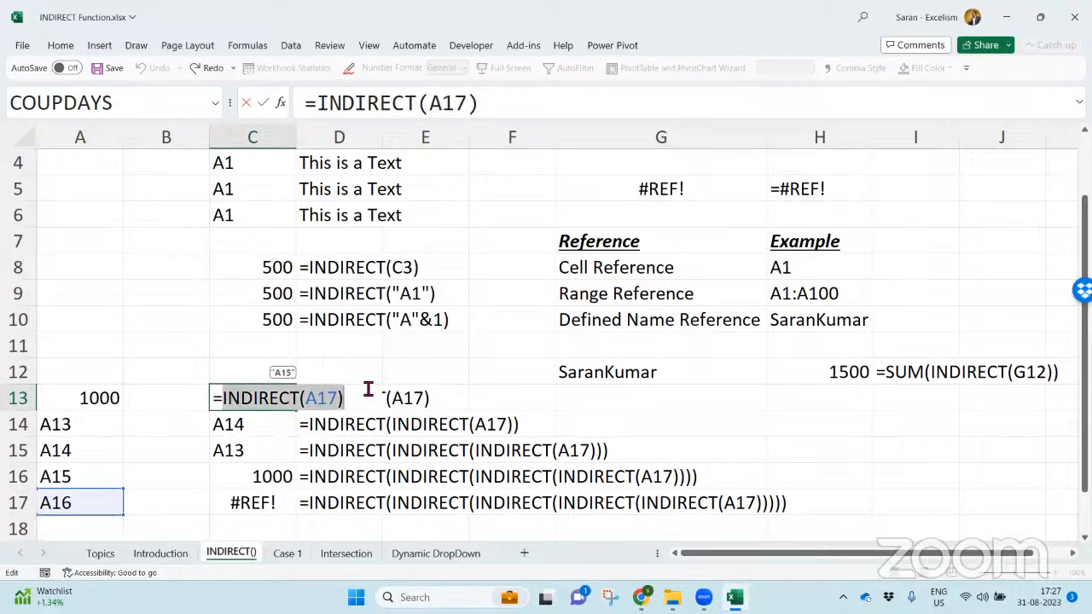
pyautogui.press('Escape')
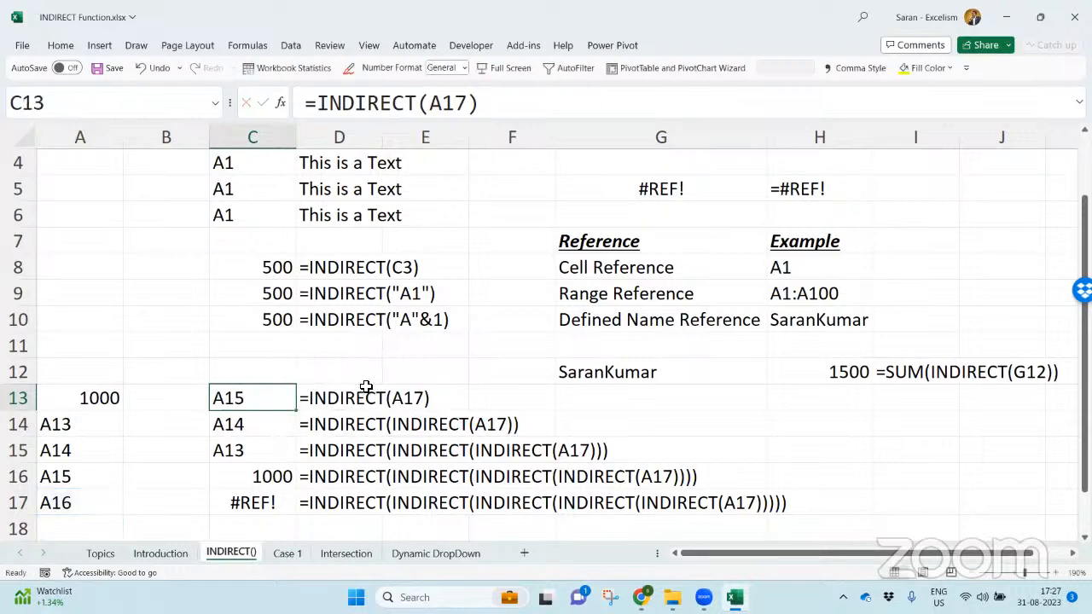
pyautogui.click(288, 553)
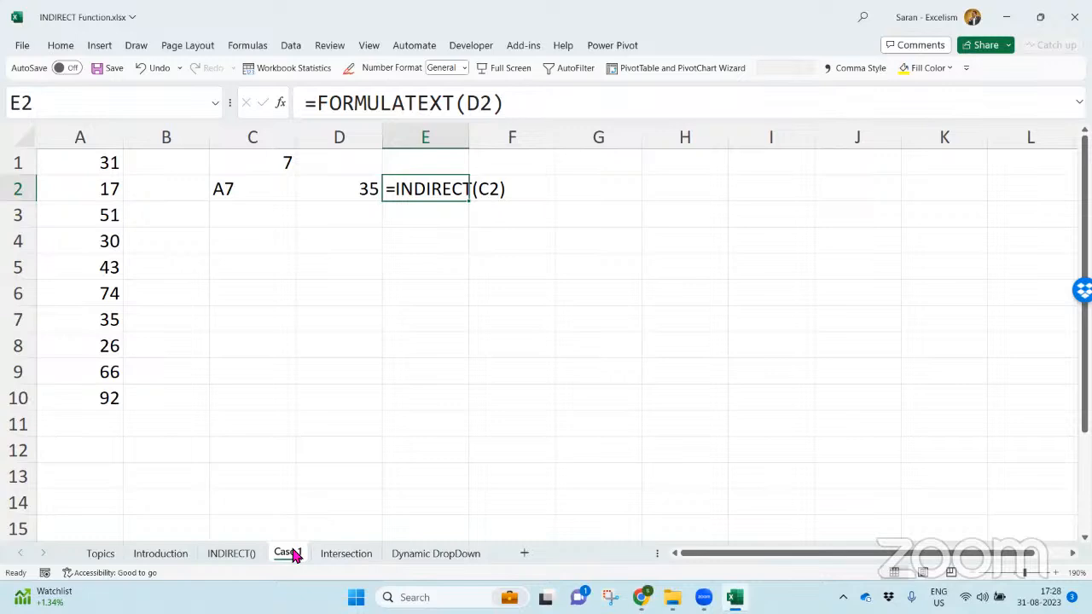
# - Check the formulas in E2 and D2 and view INDIRECT's optional reference-style choices in D2, discarding the edit
pyautogui.doubleClick(433, 189)
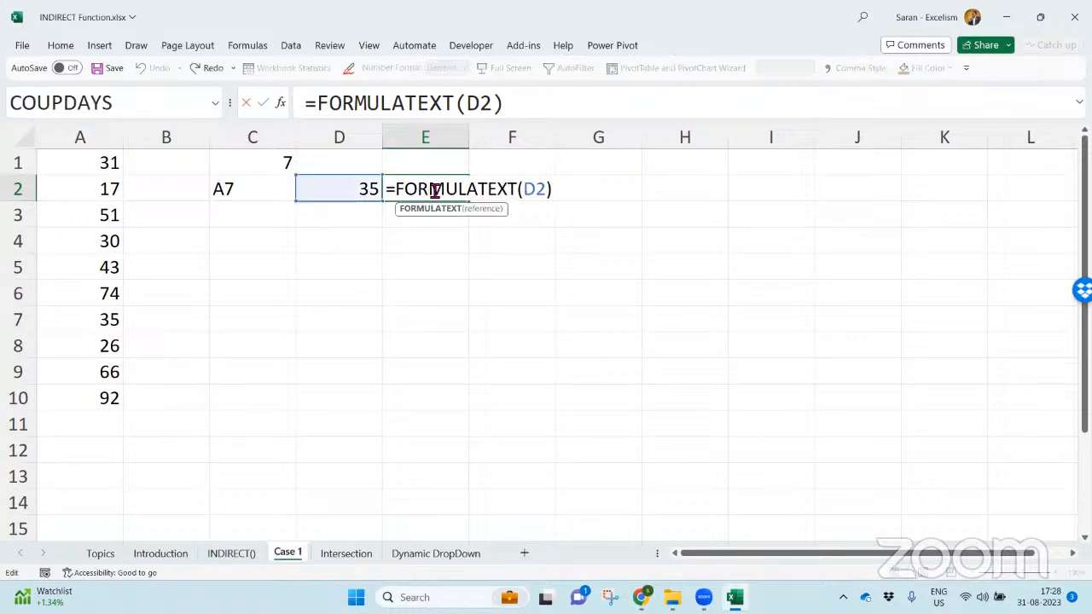
pyautogui.press('Return')
pyautogui.click(433, 188)
pyautogui.doubleClick(434, 189)
pyautogui.hotkey('shift', 'Tab')
pyautogui.press('F2')
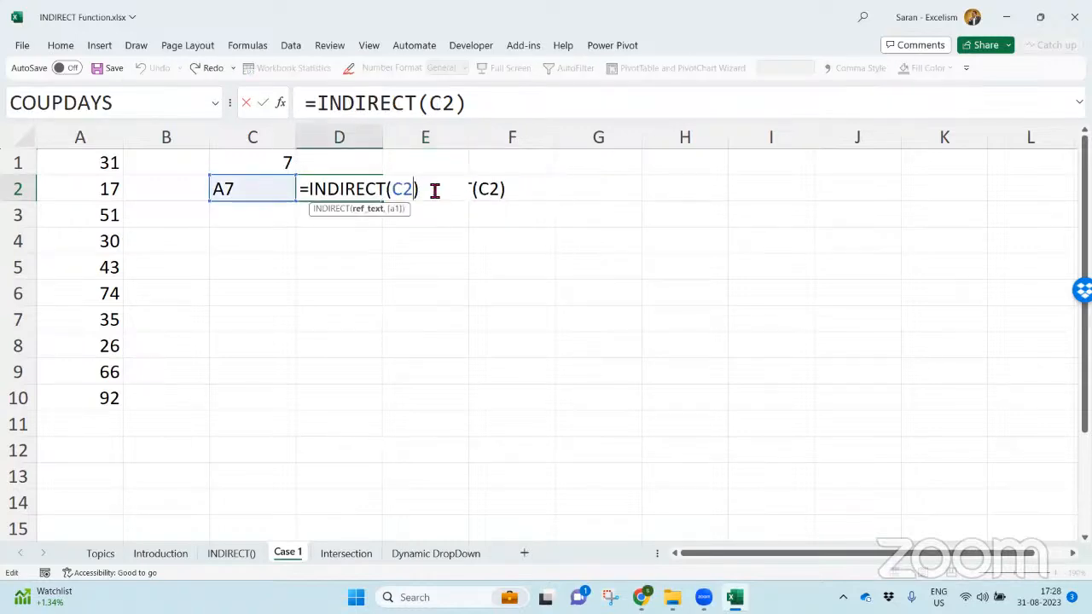
pyautogui.write(',')
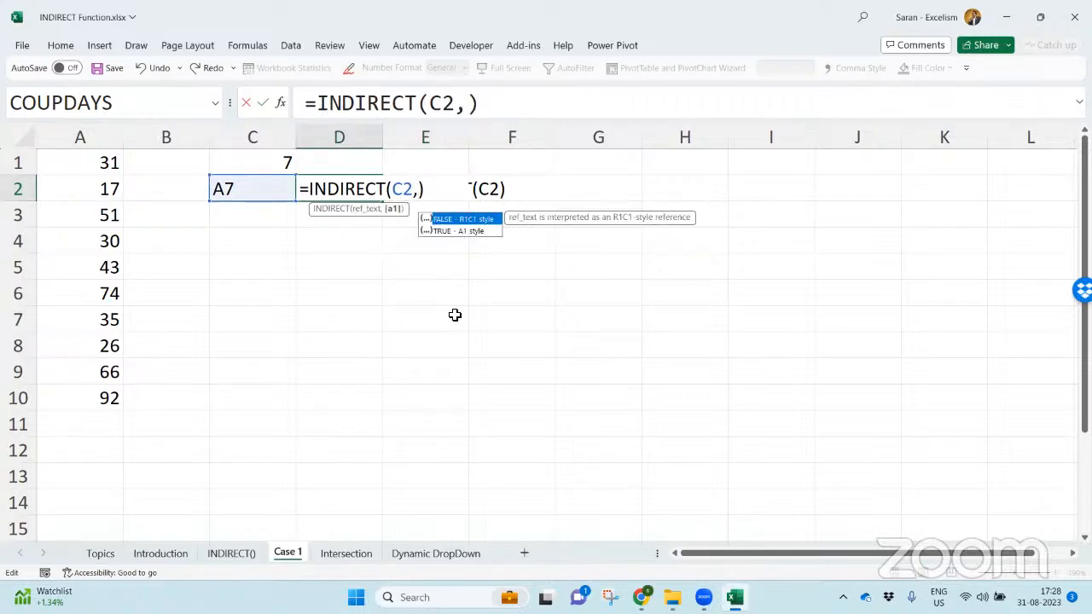
pyautogui.press('Escape')
pyautogui.press('Escape')
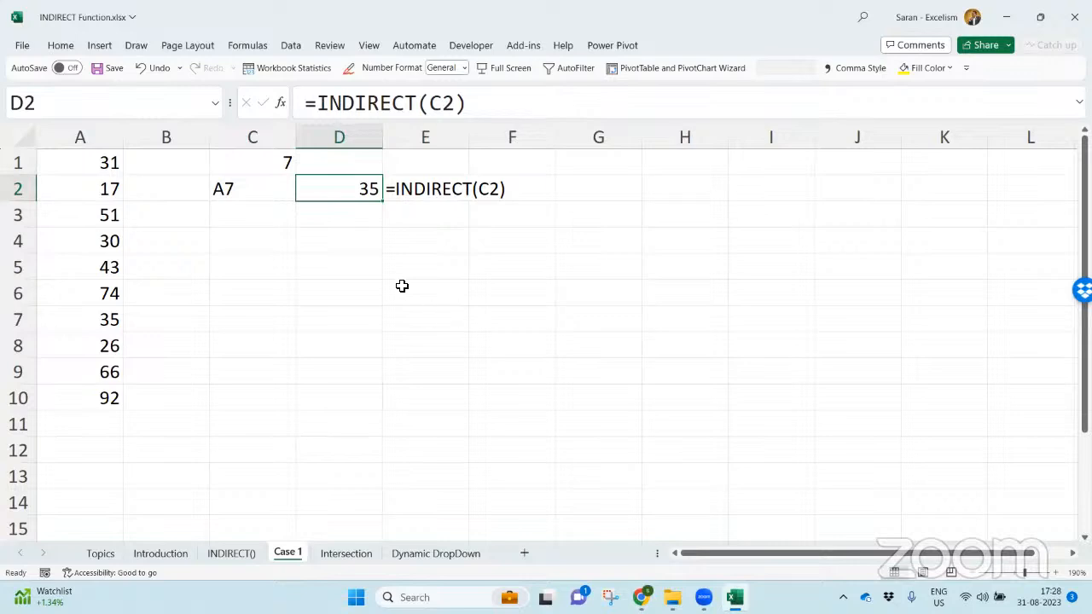
# - Highlight columns A to C and rows 1, 2 and 6 to examine how the sheet labels its columns and rows
pyautogui.click(100, 139)
pyautogui.click(179, 133)
pyautogui.click(258, 135)
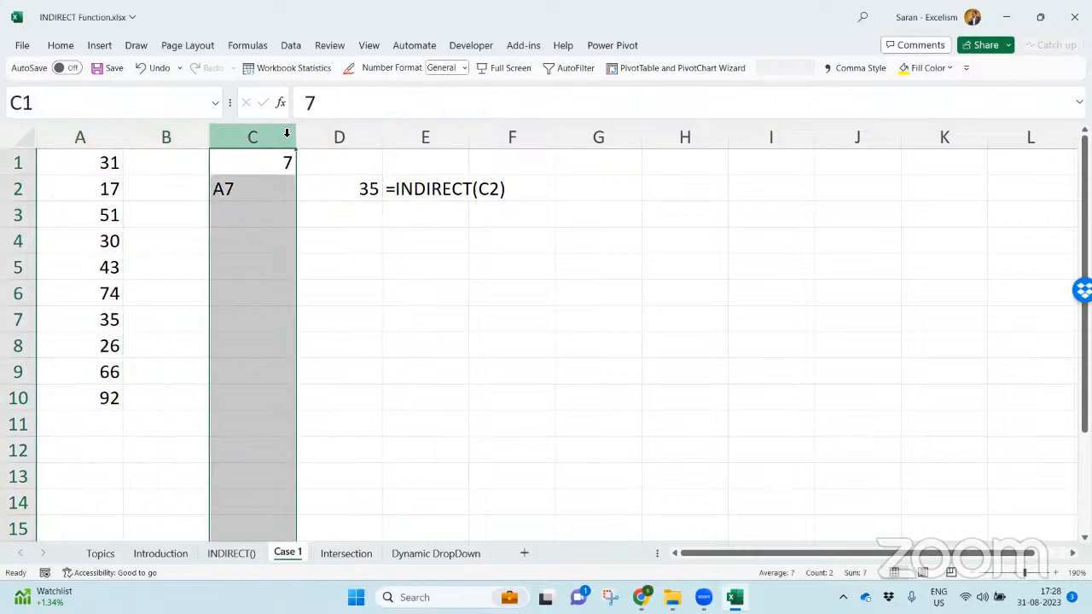
pyautogui.click(20, 164)
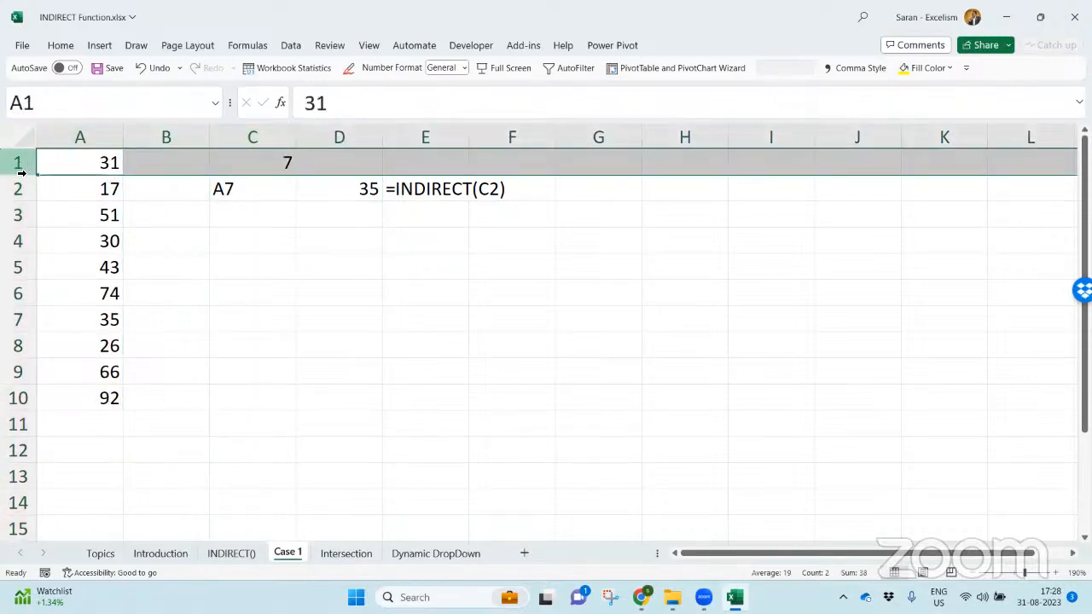
pyautogui.click(23, 195)
pyautogui.click(12, 292)
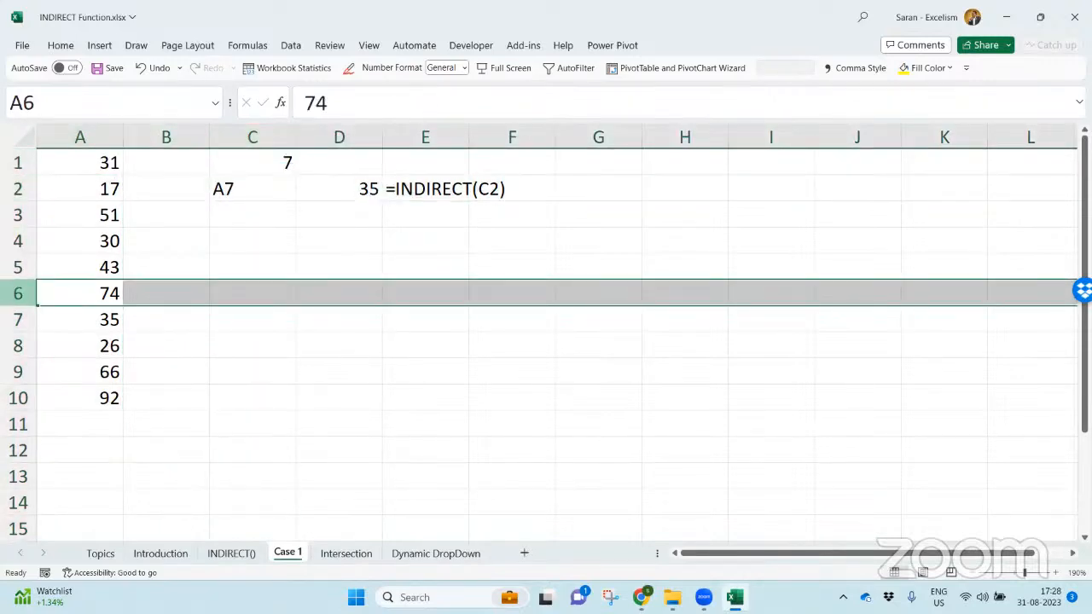
pyautogui.click(100, 453)
pyautogui.click(374, 291)
pyautogui.click(355, 260)
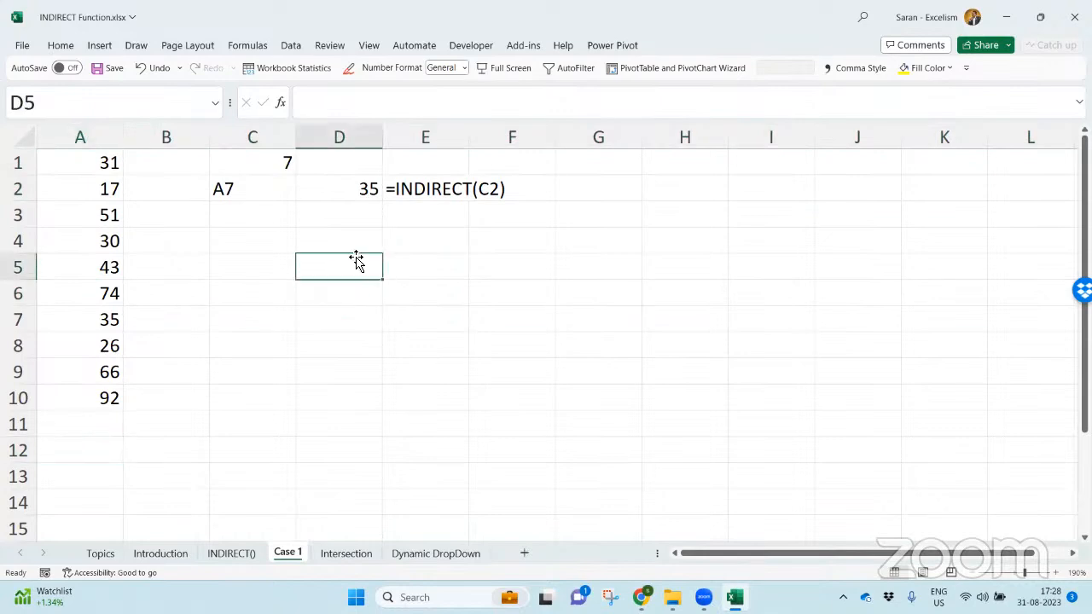
pyautogui.click(343, 240)
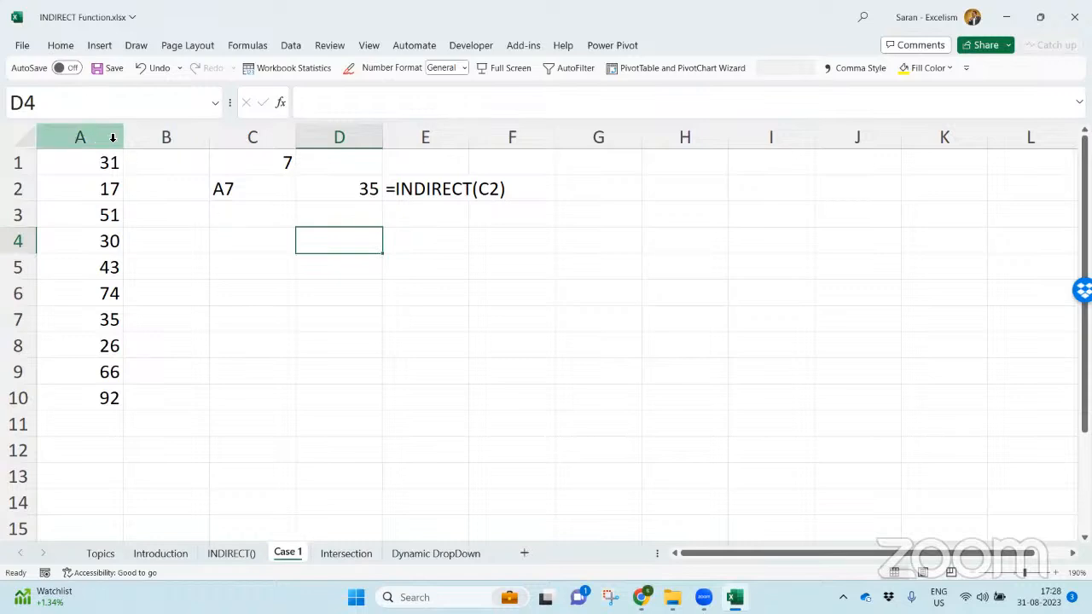
# - Compare the A1-style addresses of the first two cells in row 1, ending on the first
pyautogui.click(99, 163)
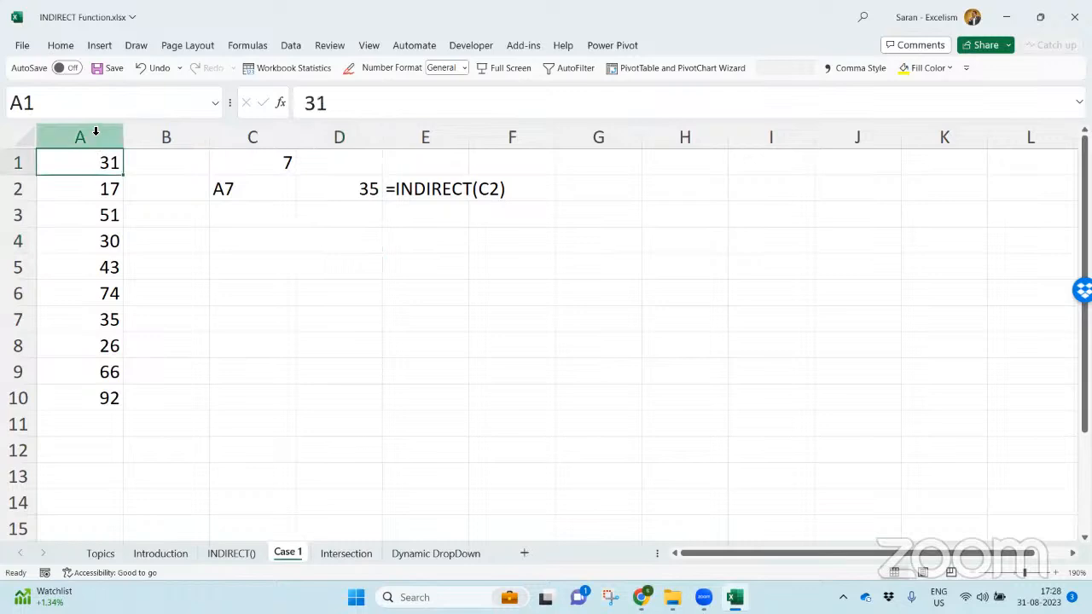
pyautogui.click(173, 161)
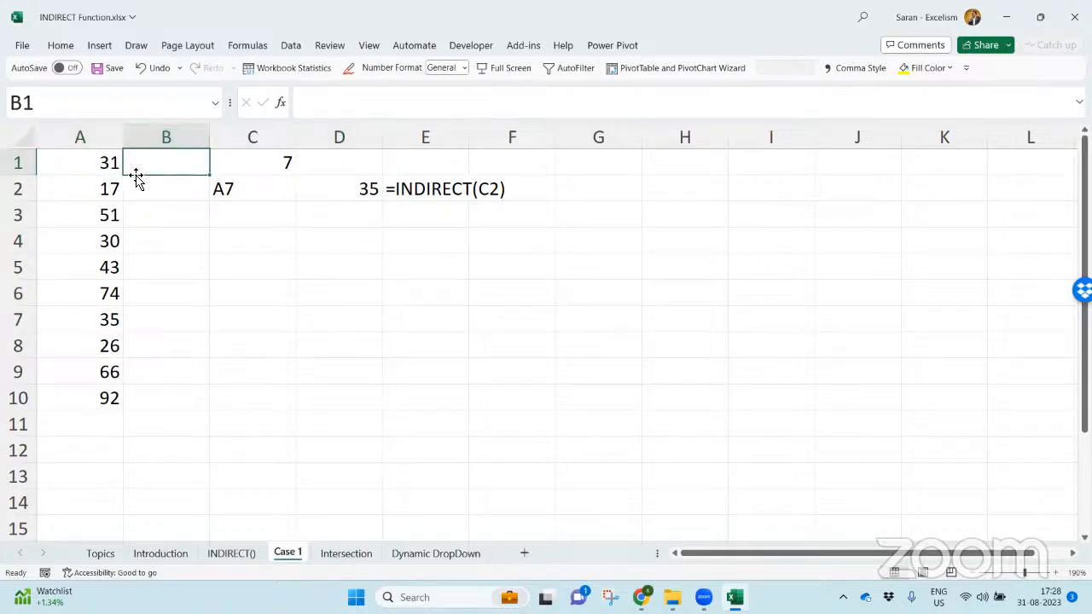
pyautogui.click(88, 163)
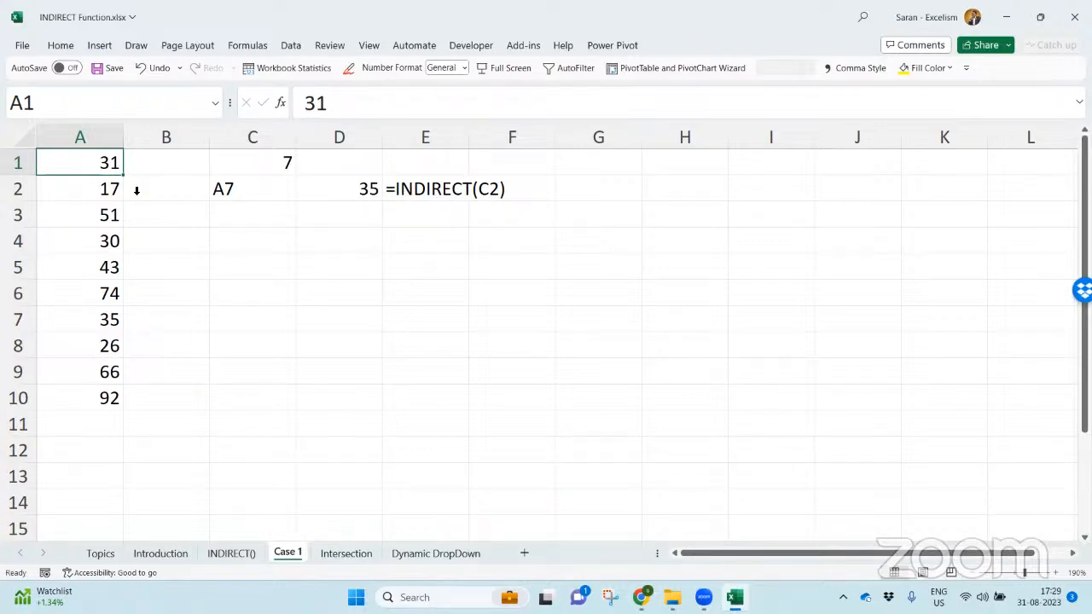
# - Enable the R1C1 reference style in the formula options and apply it
pyautogui.click(24, 47)
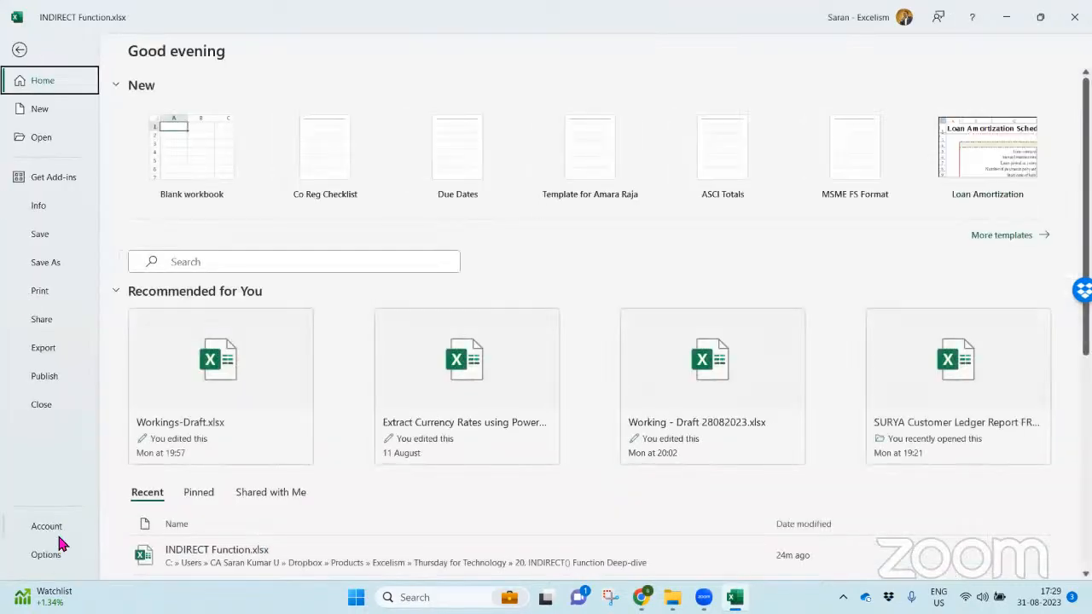
pyautogui.press('Escape')
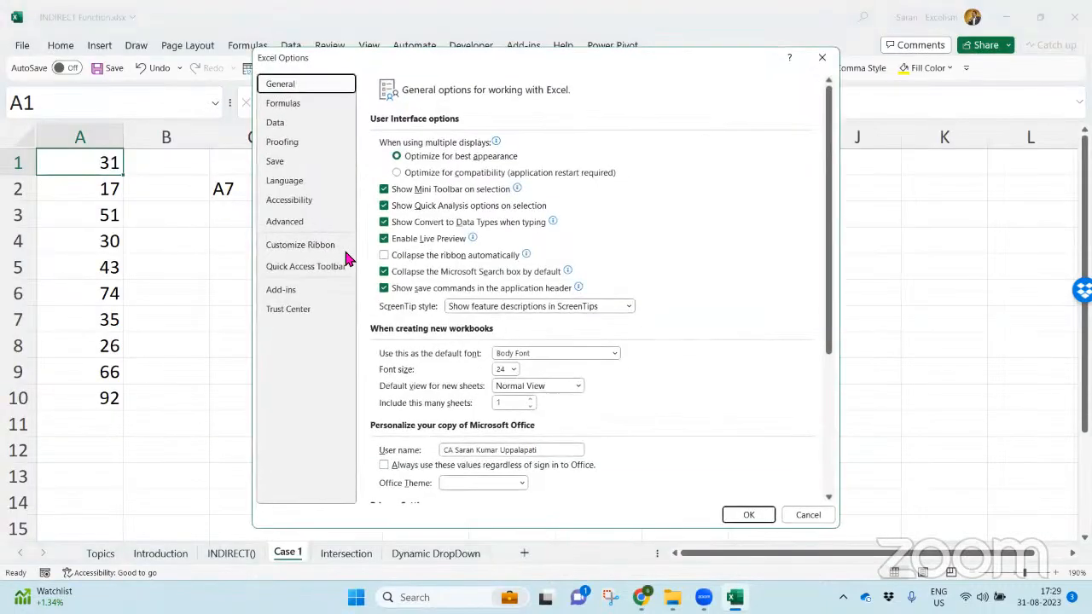
pyautogui.click(323, 221)
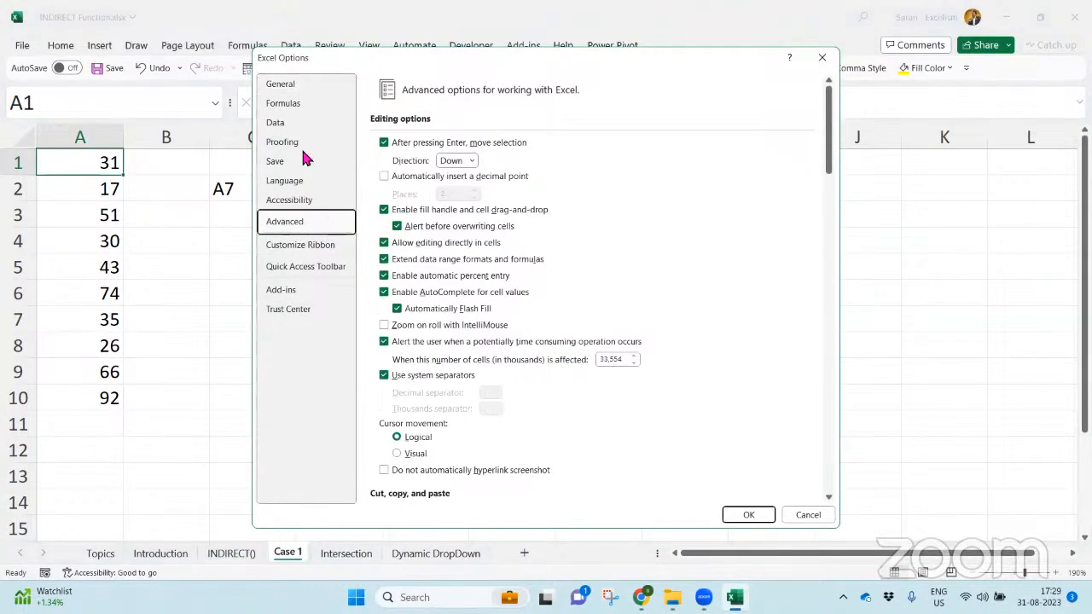
pyautogui.click(299, 104)
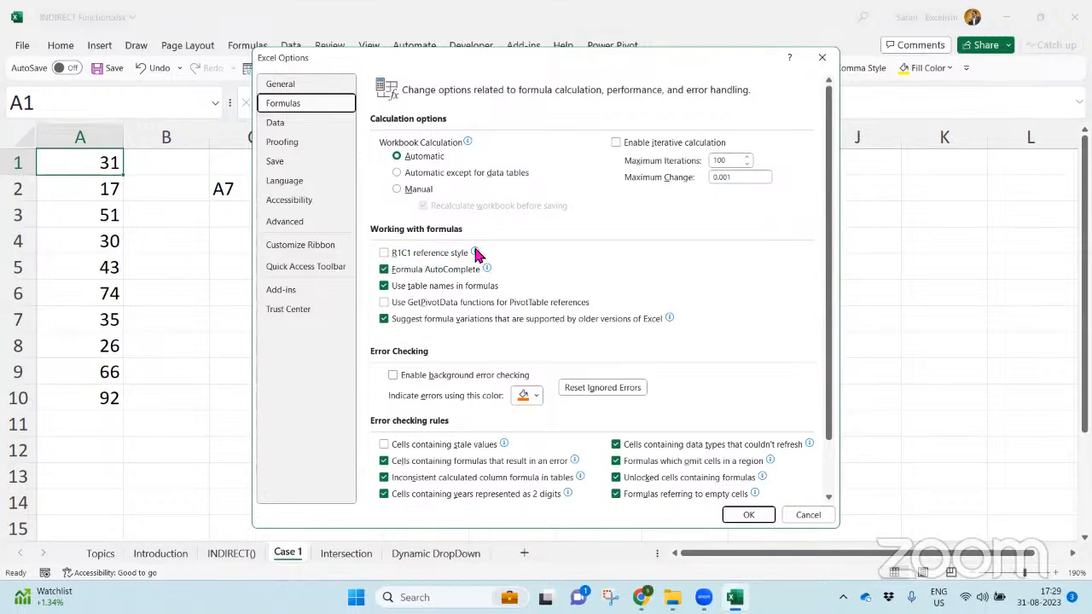
pyautogui.moveTo(476, 254)
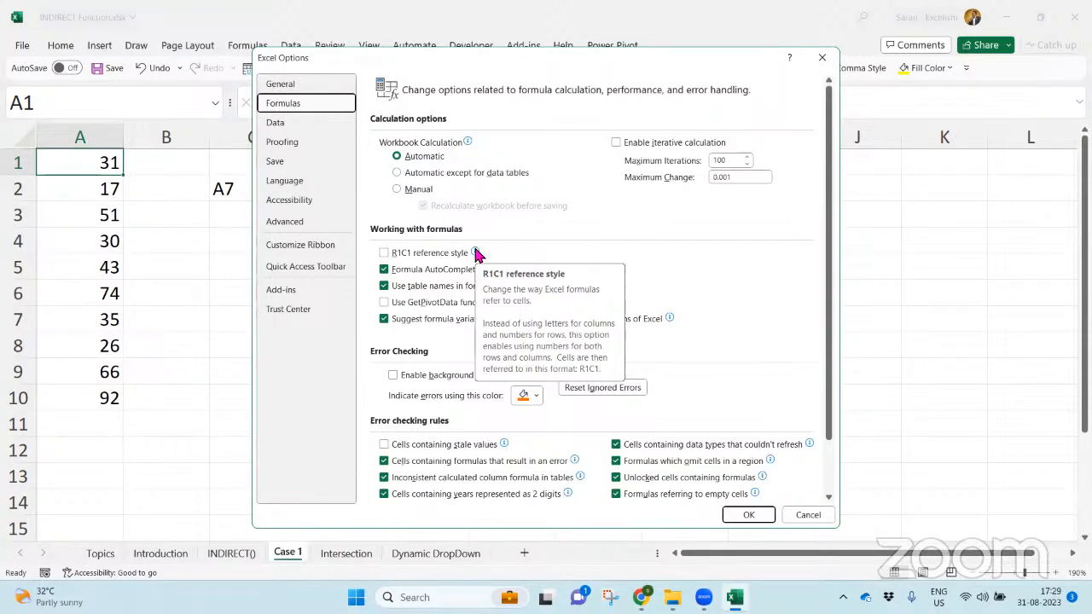
pyautogui.click(430, 256)
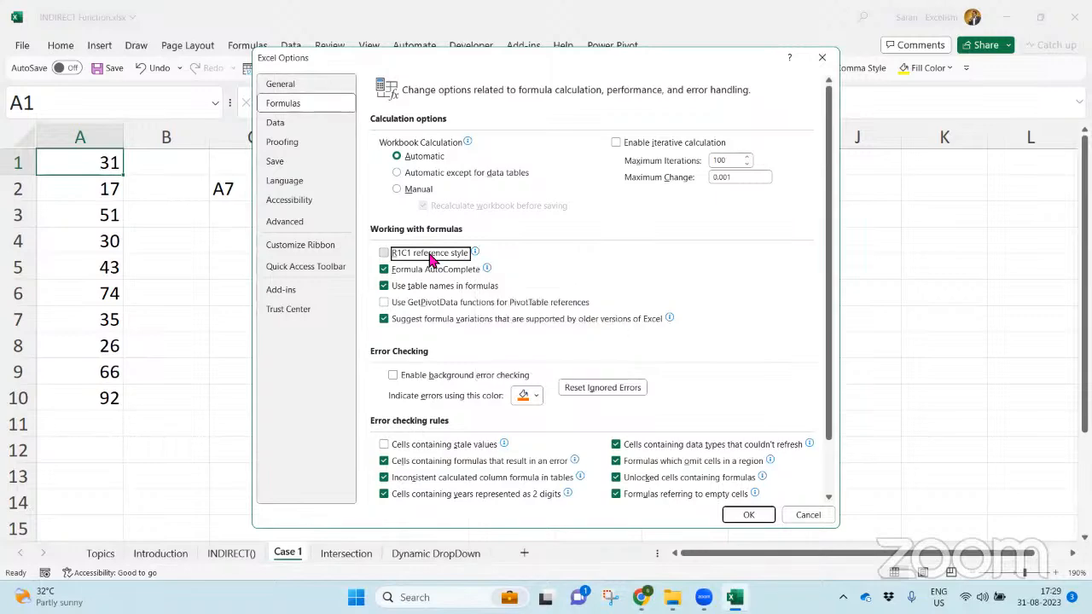
pyautogui.click(751, 516)
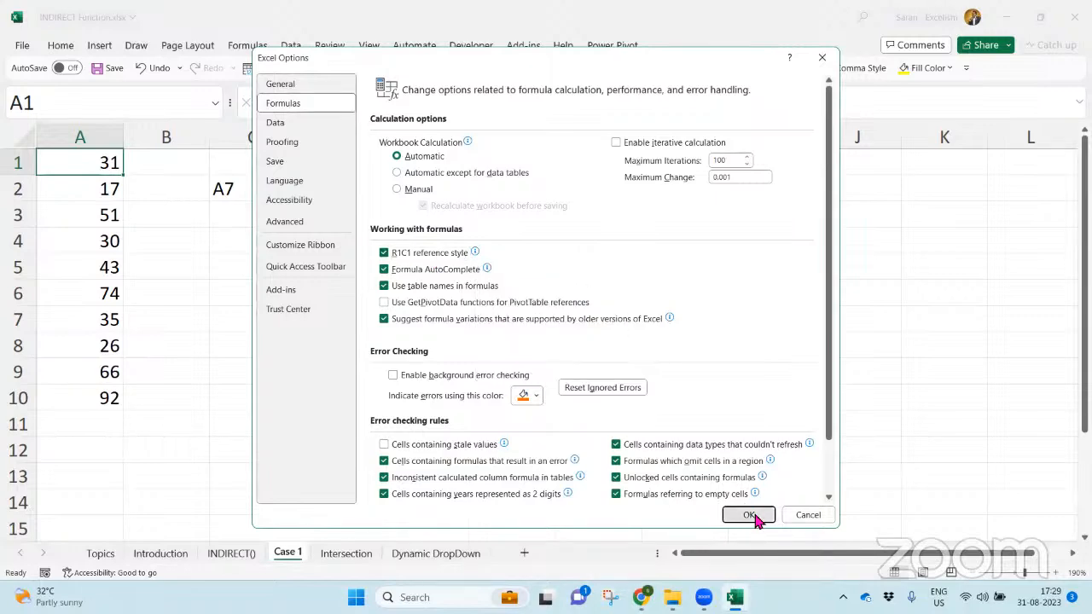
# - Examine the numbered column headings and the R1C1-style addresses of the first cell and the cell in row 5, column 3
pyautogui.click(409, 322)
pyautogui.click(62, 142)
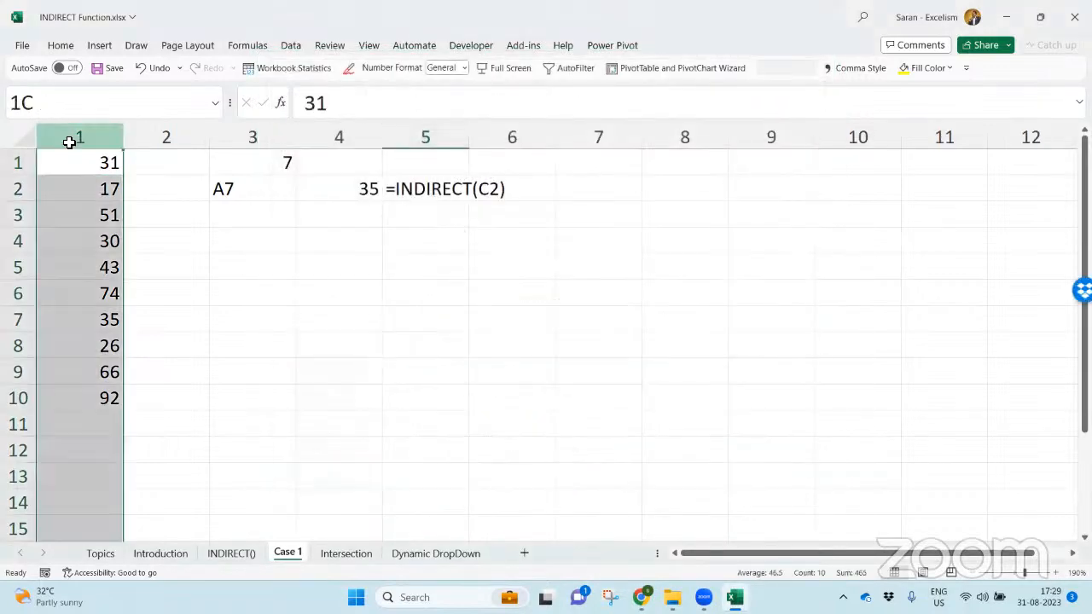
pyautogui.click(164, 137)
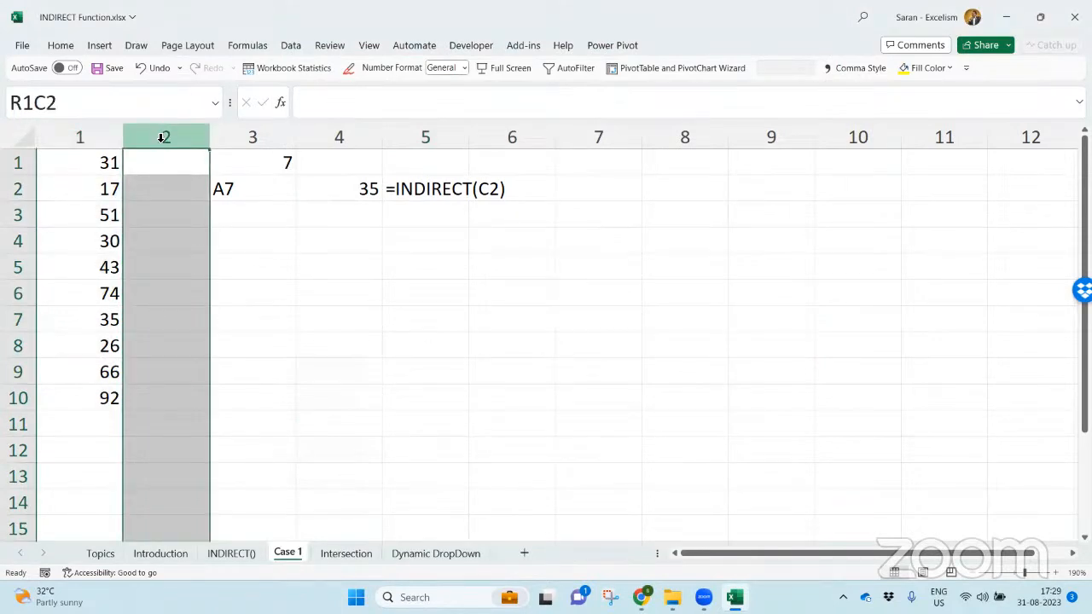
pyautogui.click(254, 271)
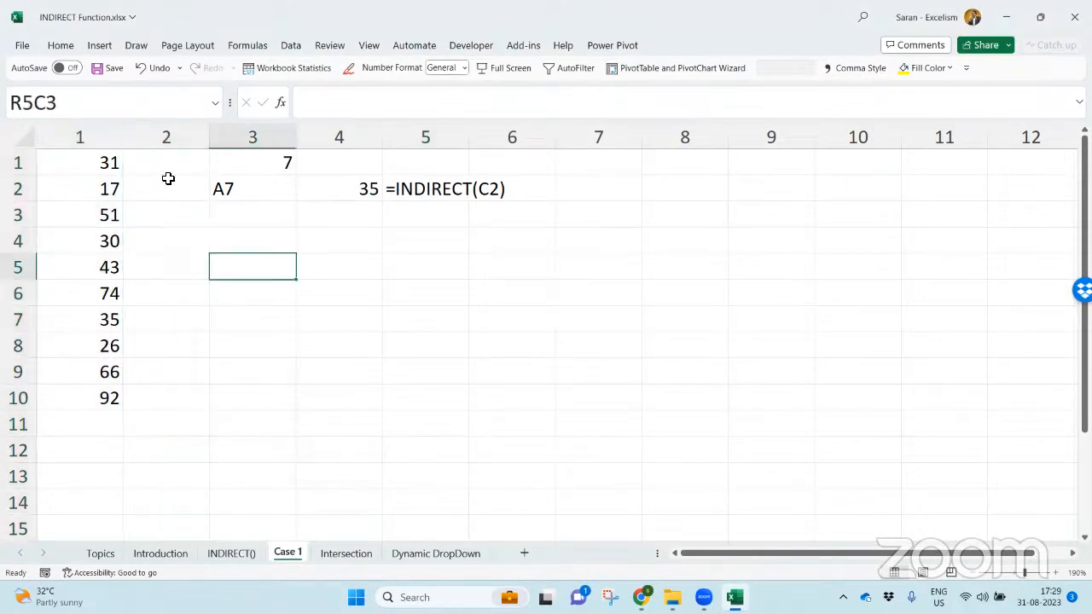
pyautogui.click(101, 163)
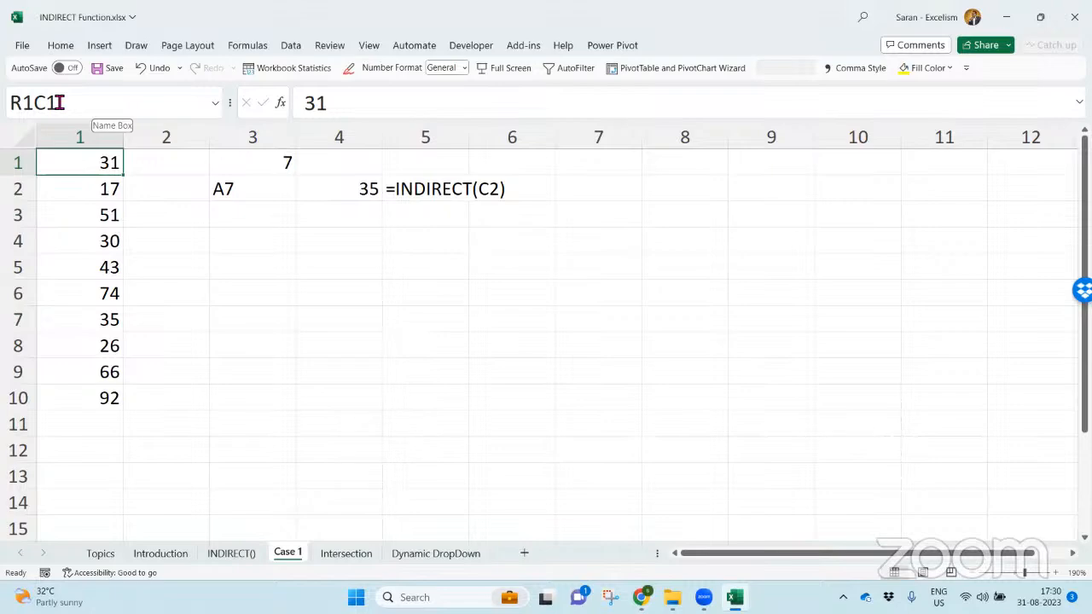
pyautogui.click(261, 271)
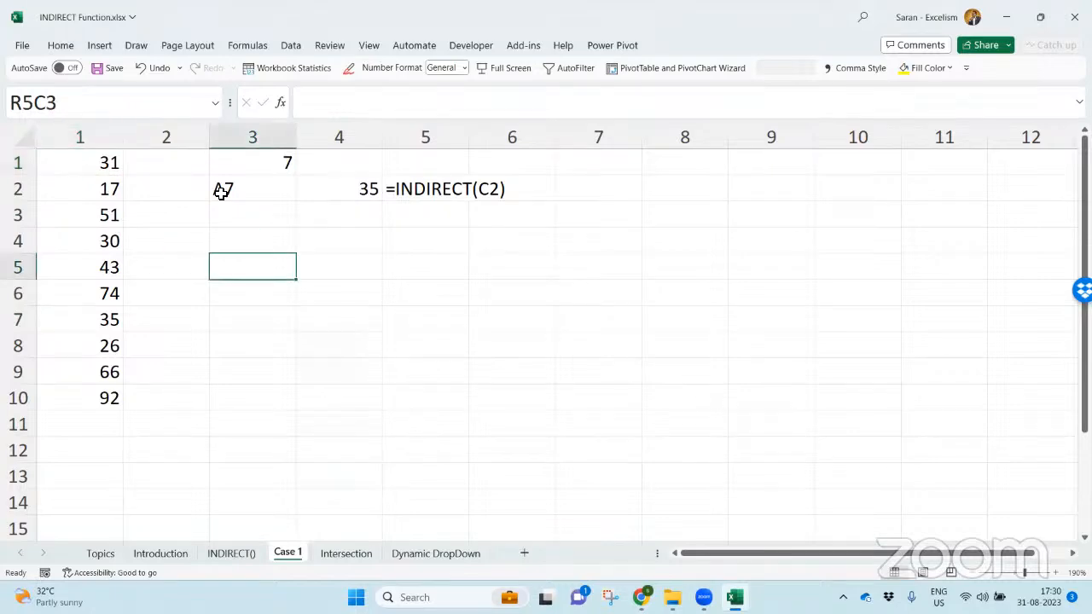
# - Turn off the R1C1 reference style in the formula options and apply the change
pyautogui.click(24, 47)
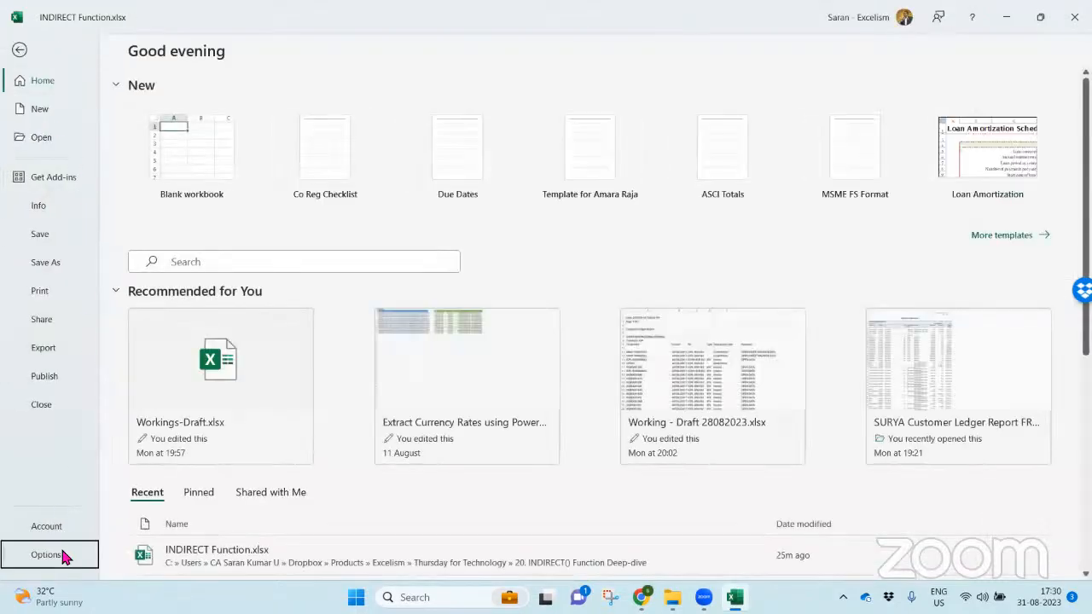
pyautogui.click(47, 554)
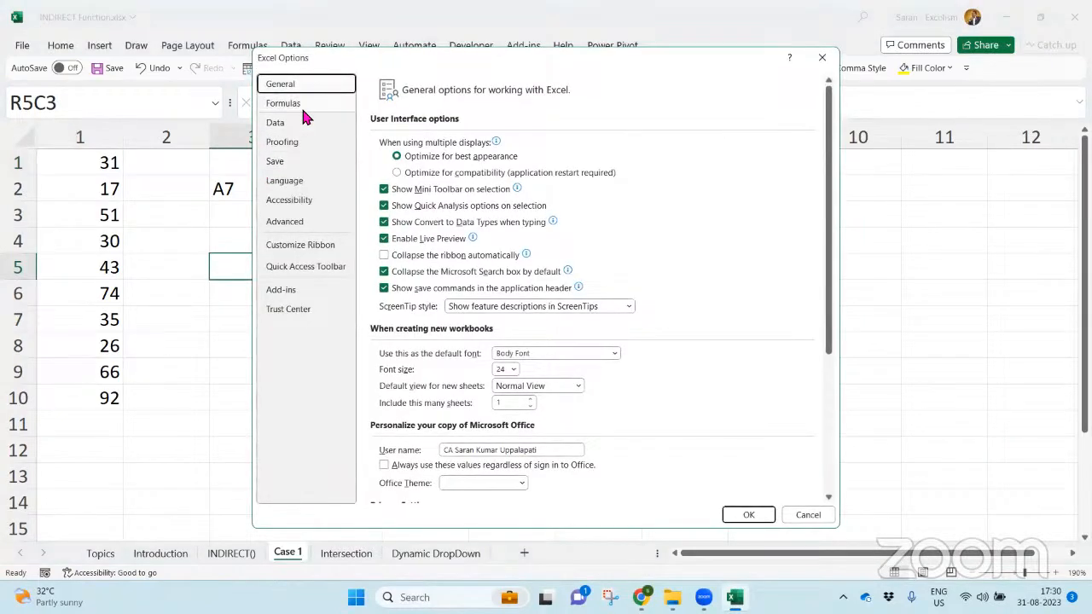
pyautogui.click(301, 105)
pyautogui.click(429, 261)
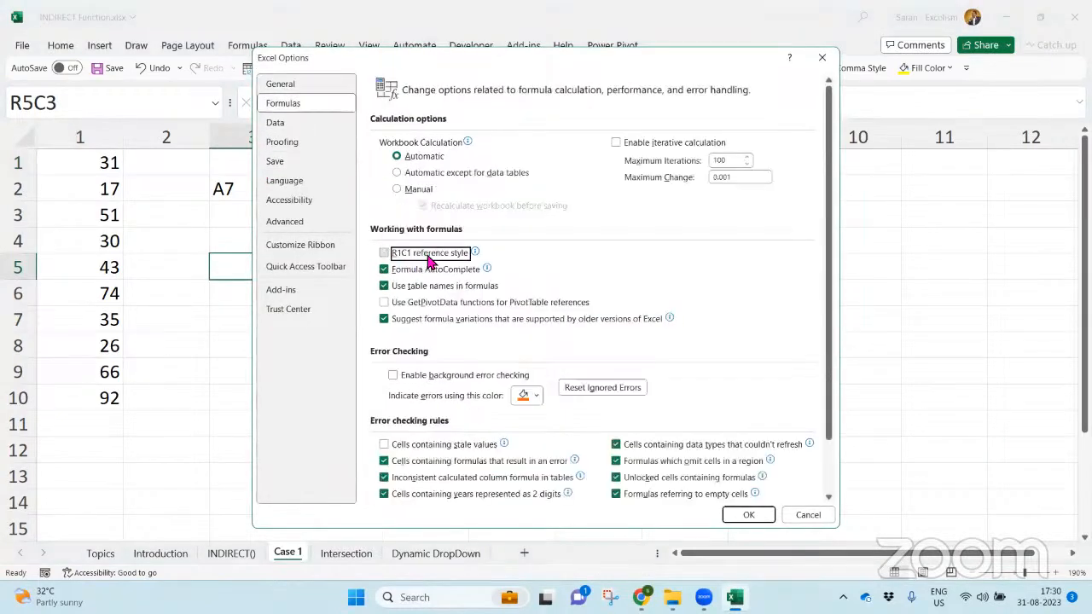
pyautogui.click(747, 514)
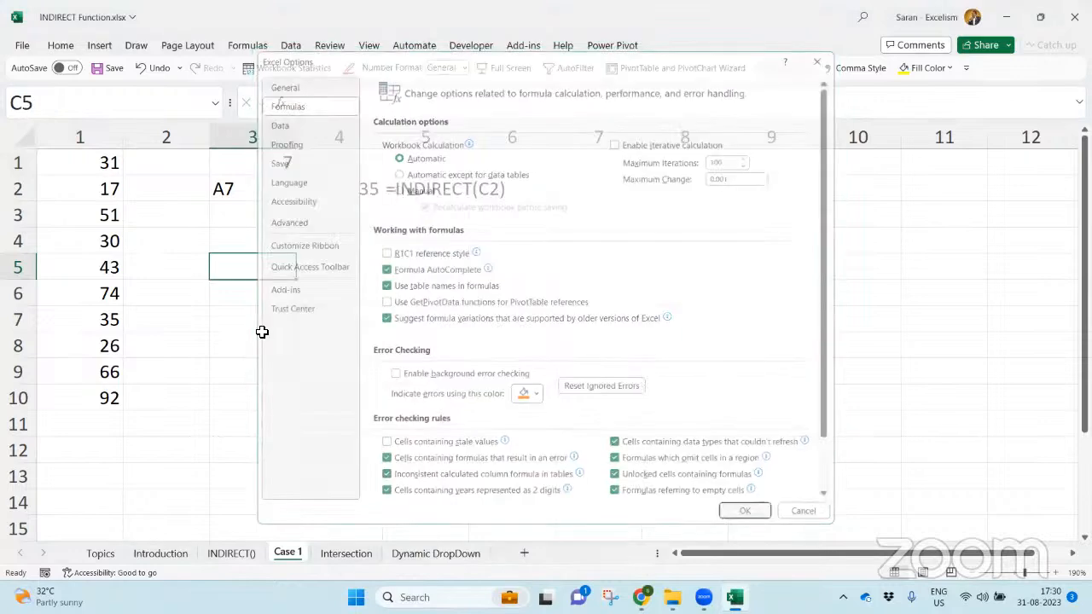
# - Enter ="R"&C1&"C1" in C3 to build an R1C1-style address from the row number, and reselect that cell
pyautogui.press('Up')
pyautogui.press('Up')
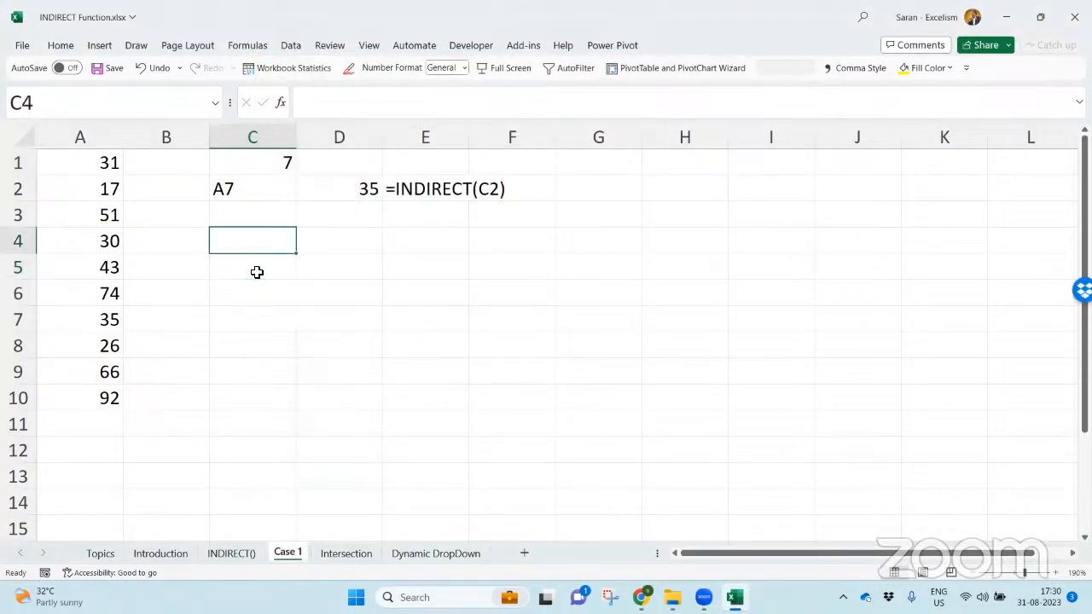
pyautogui.write('=')
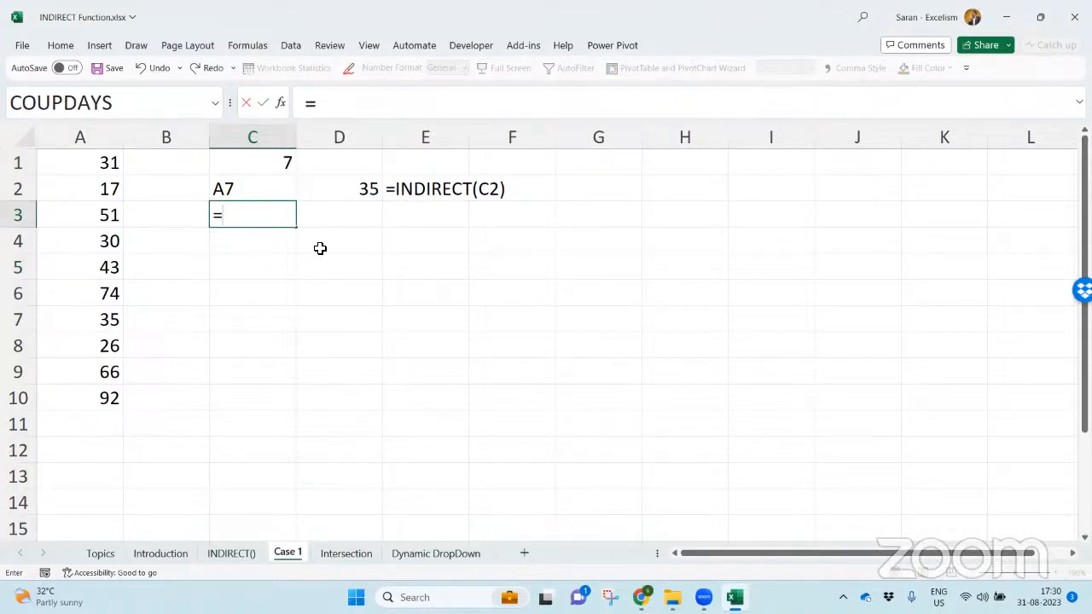
pyautogui.write('"R"&')
pyautogui.click(265, 157)
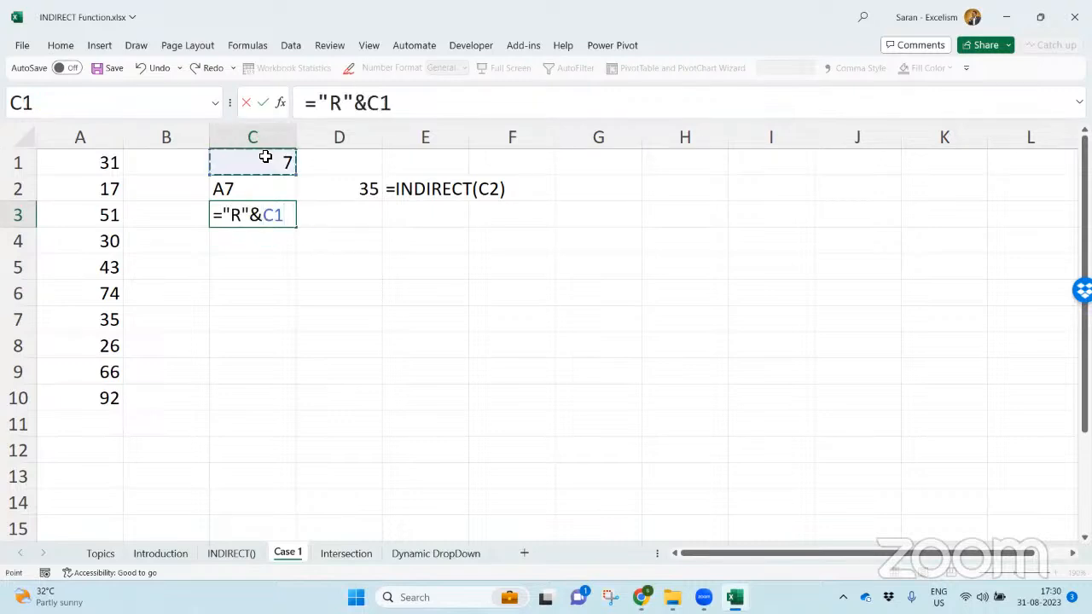
pyautogui.write('&"C1"')
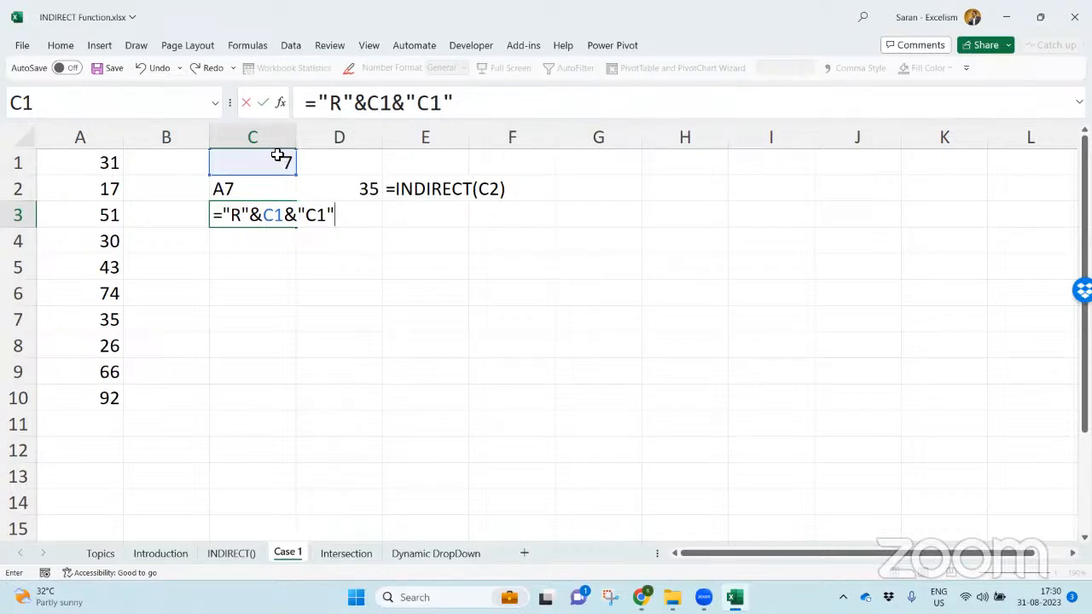
pyautogui.press('Return')
pyautogui.click(277, 215)
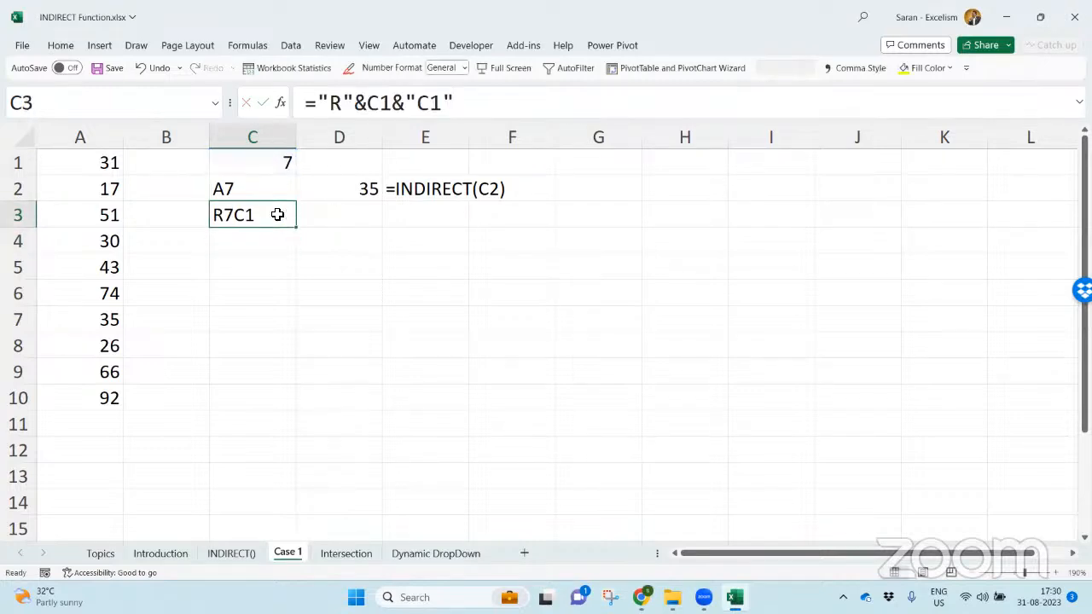
# - Change the row number in C1 to 4, 7 and finally 1 to test the dependent references
pyautogui.press('Up')
pyautogui.press('Up')
pyautogui.write('4')
pyautogui.hotkey('ctrl', 'Return')
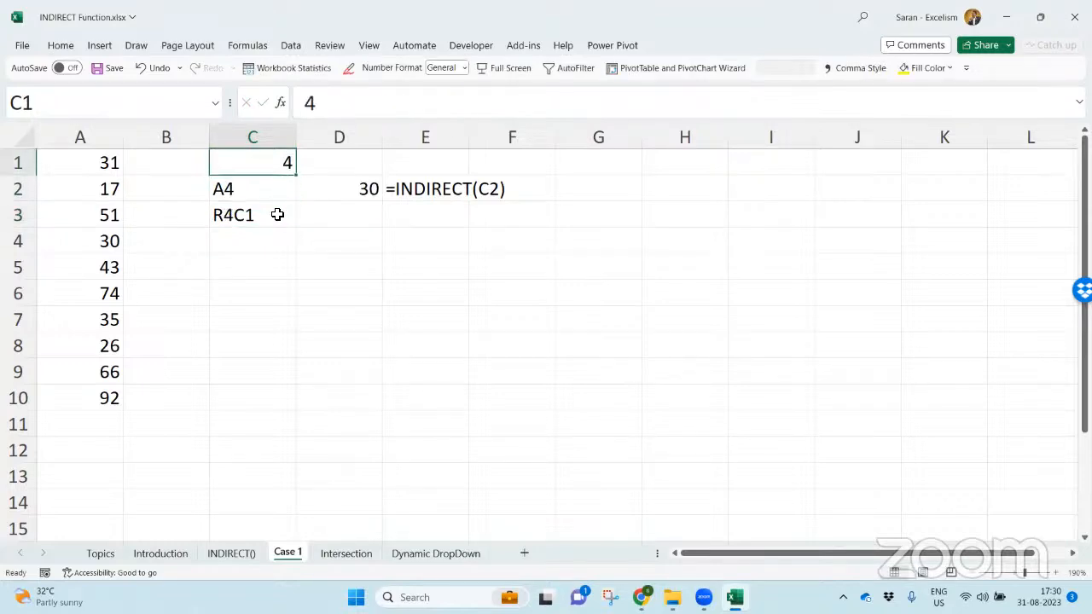
pyautogui.write('7')
pyautogui.press('Return')
pyautogui.press('Up')
pyautogui.write('1')
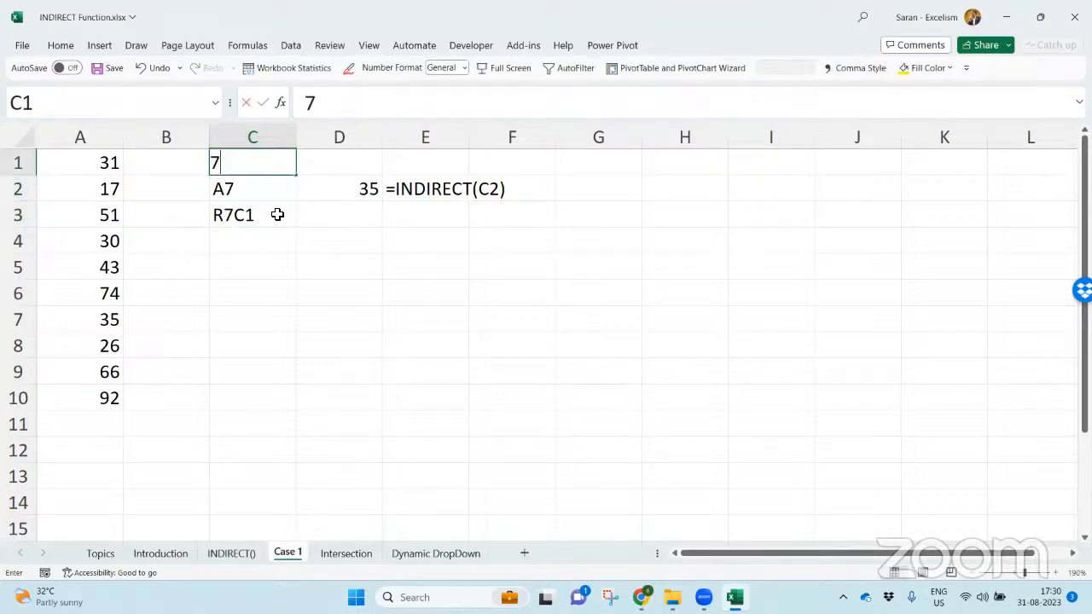
pyautogui.press('Return')
# - Enter =INDIRECT(C3) in D3, leaving out the reference-style argument, and check the address cell C3 it refers to
pyautogui.press('Right')
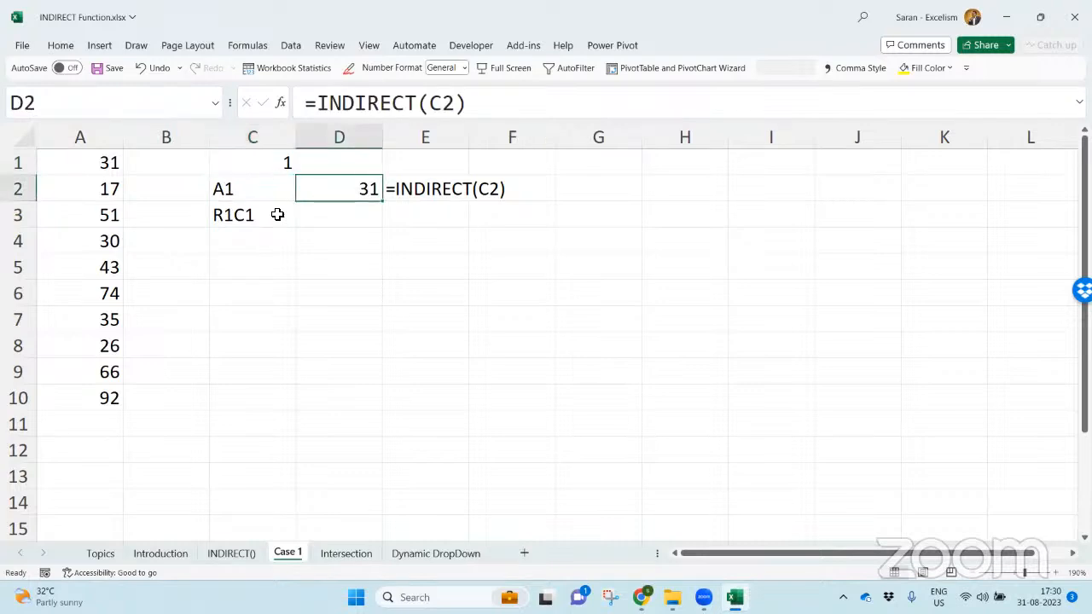
pyautogui.press('Down')
pyautogui.press('Left')
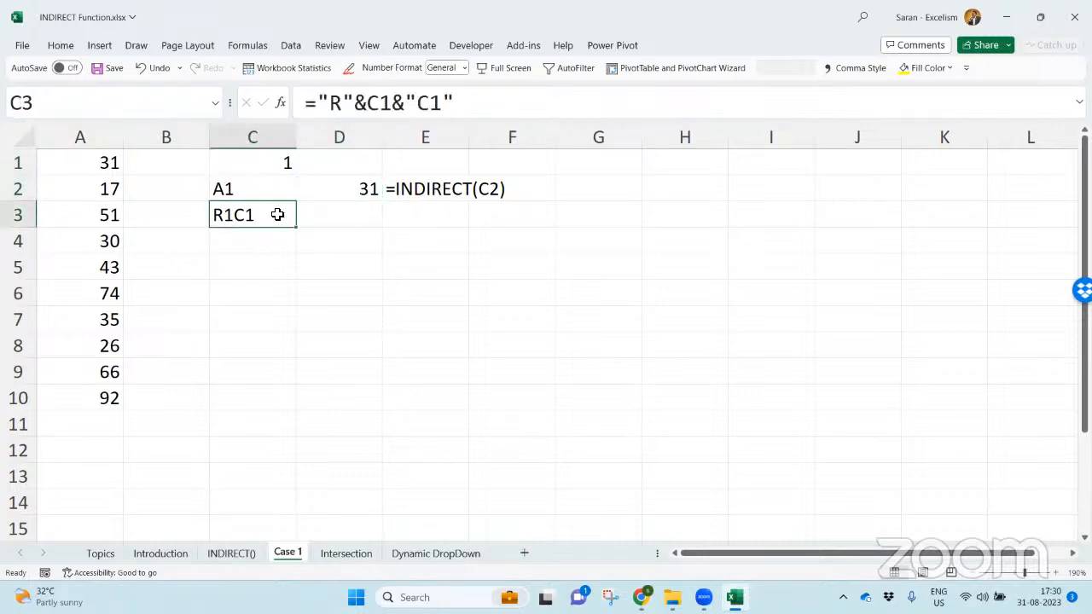
pyautogui.press('Right')
pyautogui.write('=')
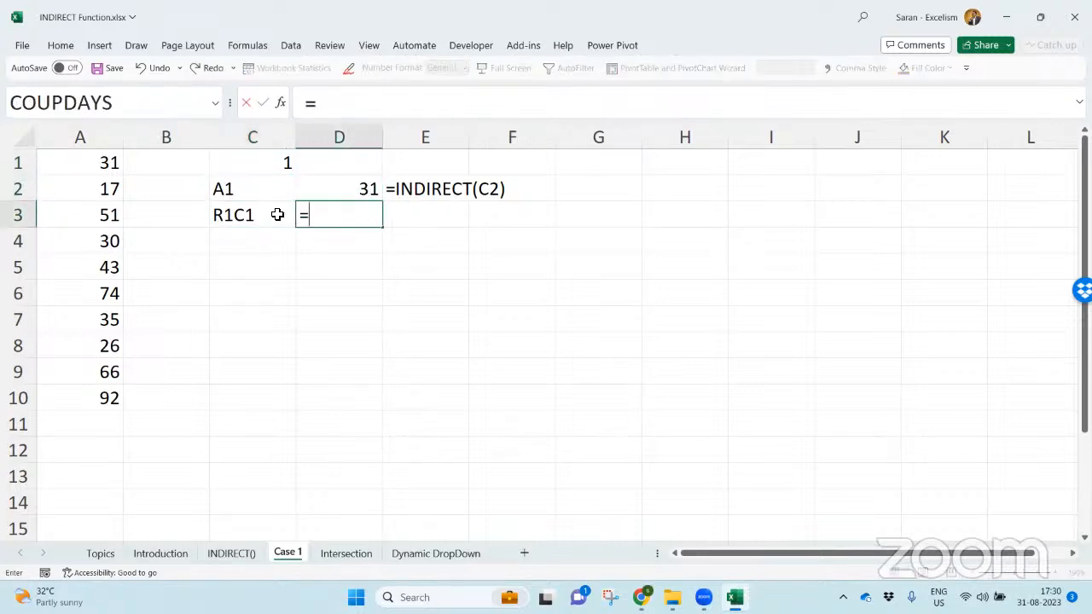
pyautogui.write('indire')
pyautogui.press('Tab')
pyautogui.press('Left')
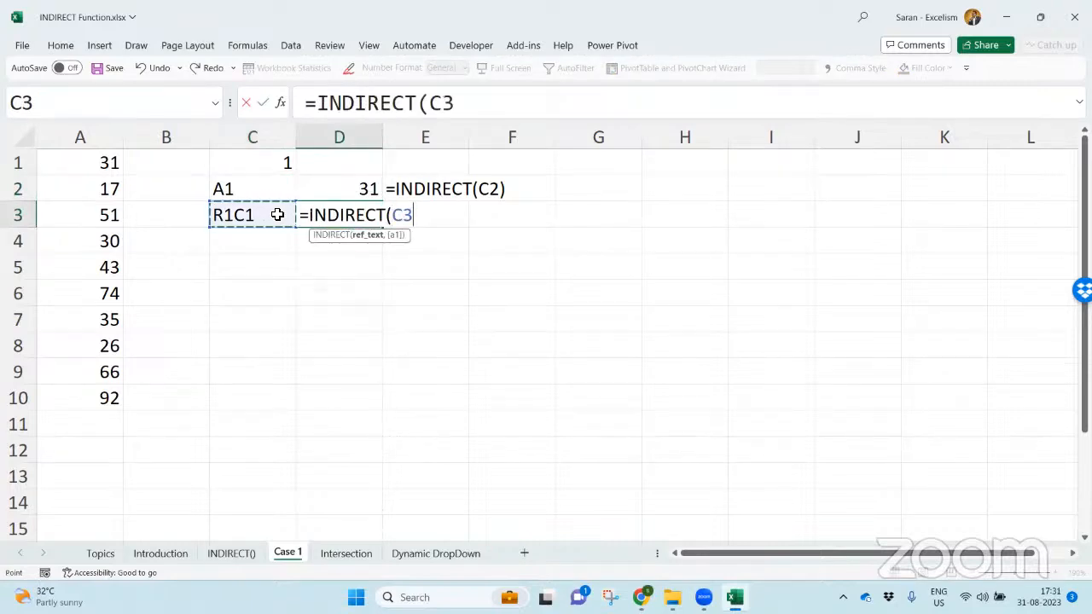
pyautogui.write(',')
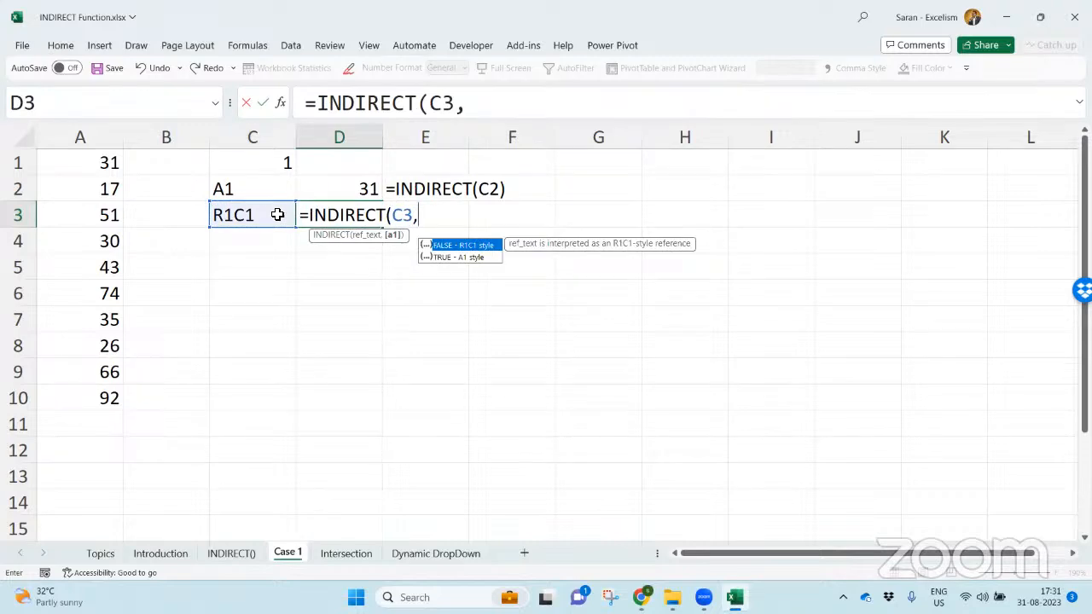
pyautogui.press('BackSpace')
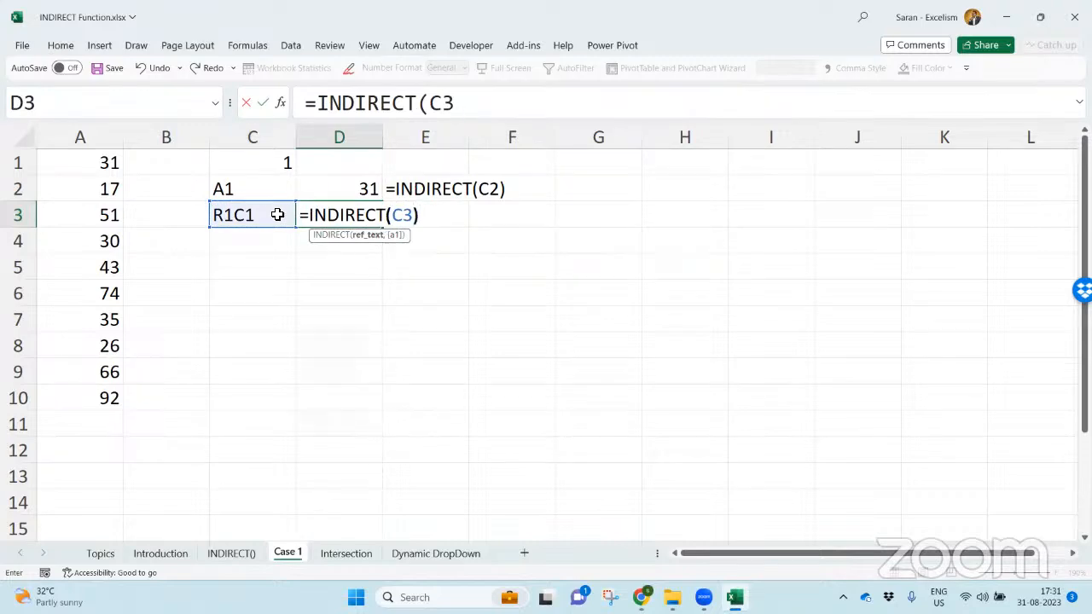
pyautogui.press('Return')
pyautogui.press('Up')
pyautogui.click(278, 215)
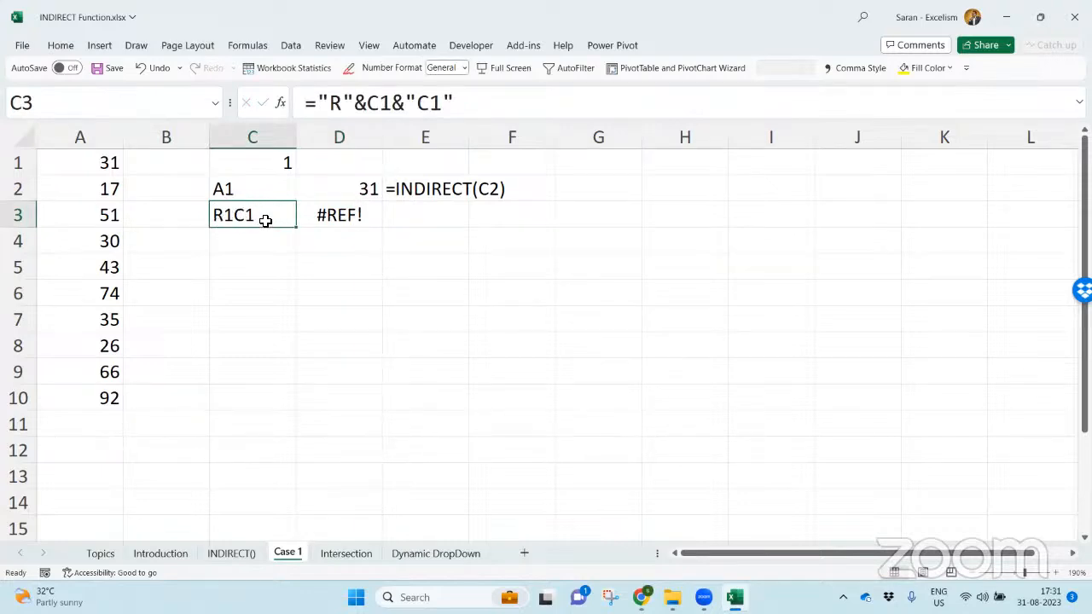
# - Edit the formula in D3 to =INDIRECT(C3,0) so the text is interpreted as an R1C1-style reference
pyautogui.doubleClick(358, 221)
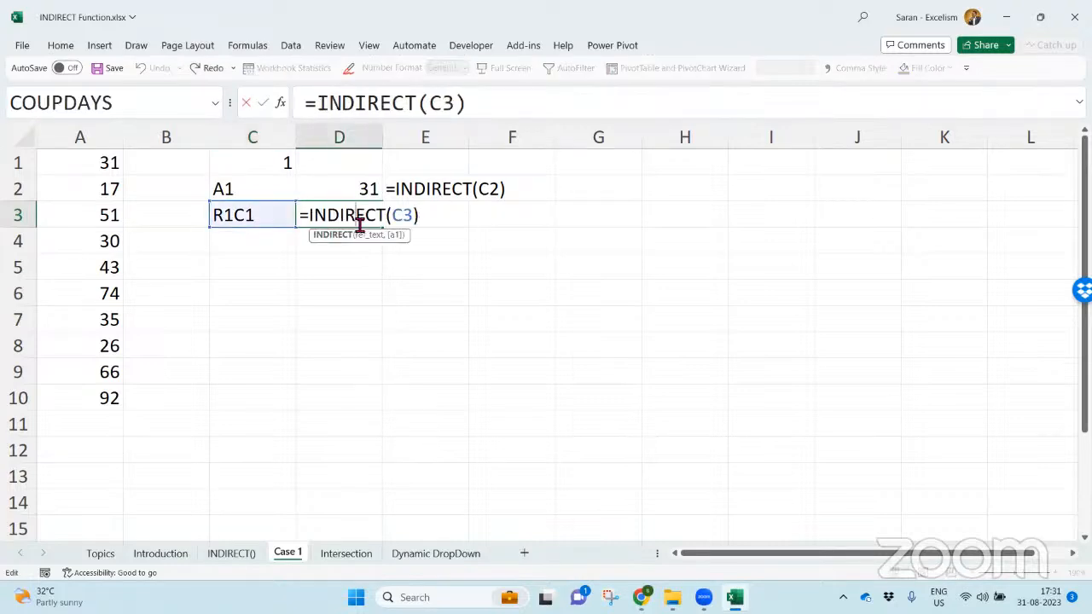
pyautogui.click(397, 218)
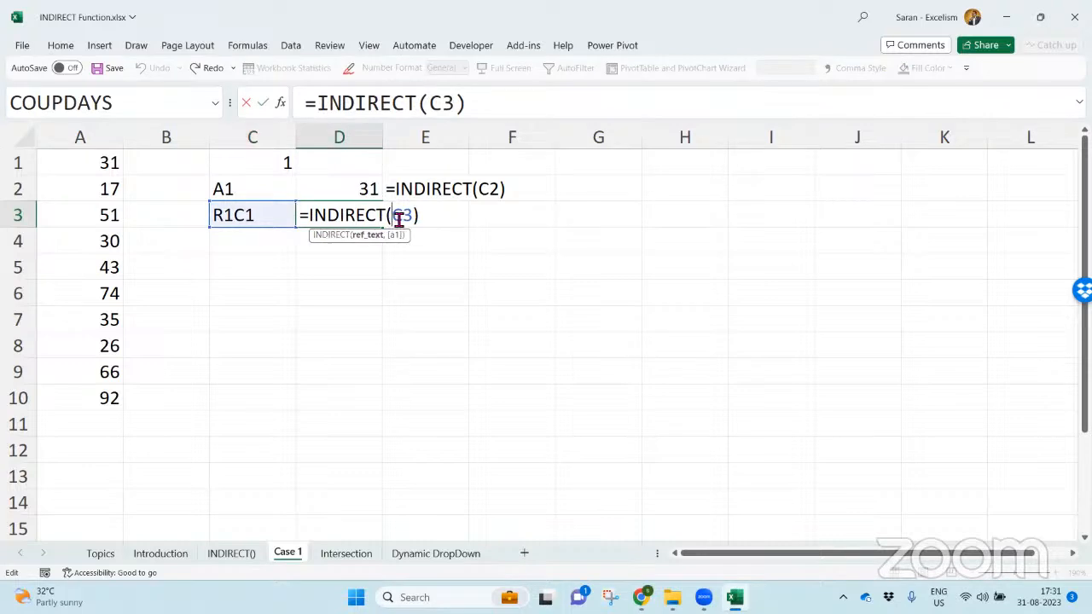
pyautogui.click(413, 218)
pyautogui.write(',')
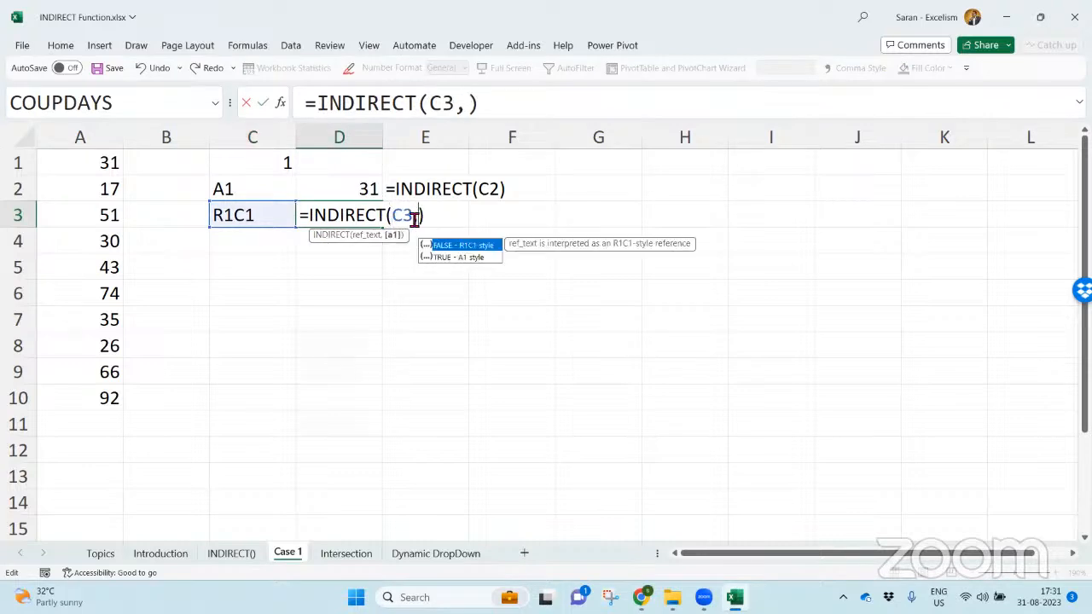
pyautogui.doubleClick(465, 247)
pyautogui.press('BackSpace')
pyautogui.press('BackSpace')
pyautogui.press('BackSpace')
pyautogui.press('BackSpace')
pyautogui.press('BackSpace')
pyautogui.press('BackSpace')
pyautogui.write(',0')
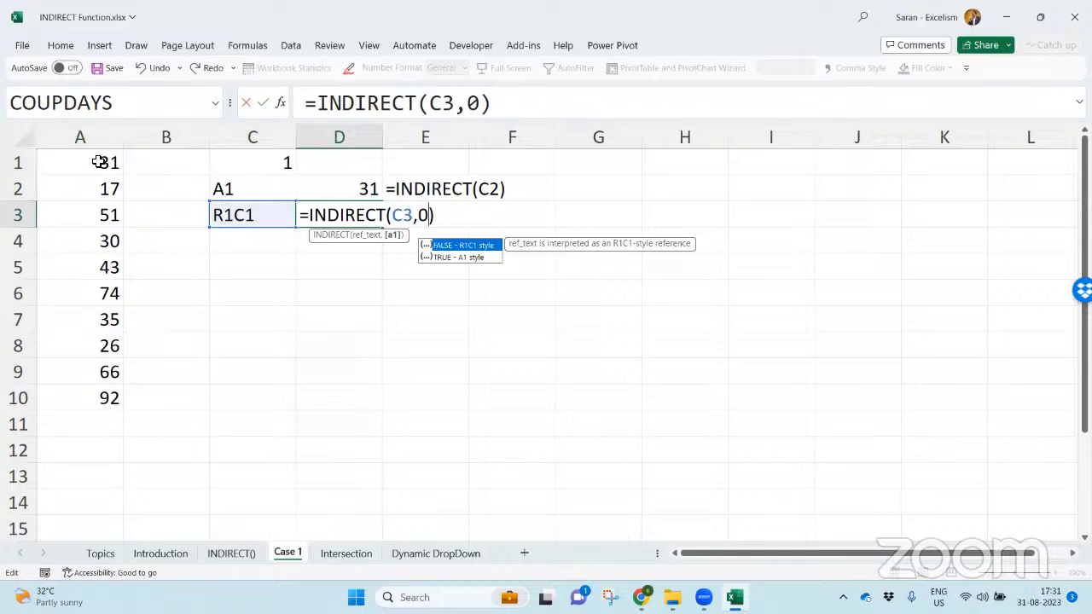
pyautogui.press('Return')
# - Copy the FORMULATEXT formula from E2 to E3 and compare the address-building formulas in C3 and C2
pyautogui.press('Up')
pyautogui.press('Up')
pyautogui.press('Right')
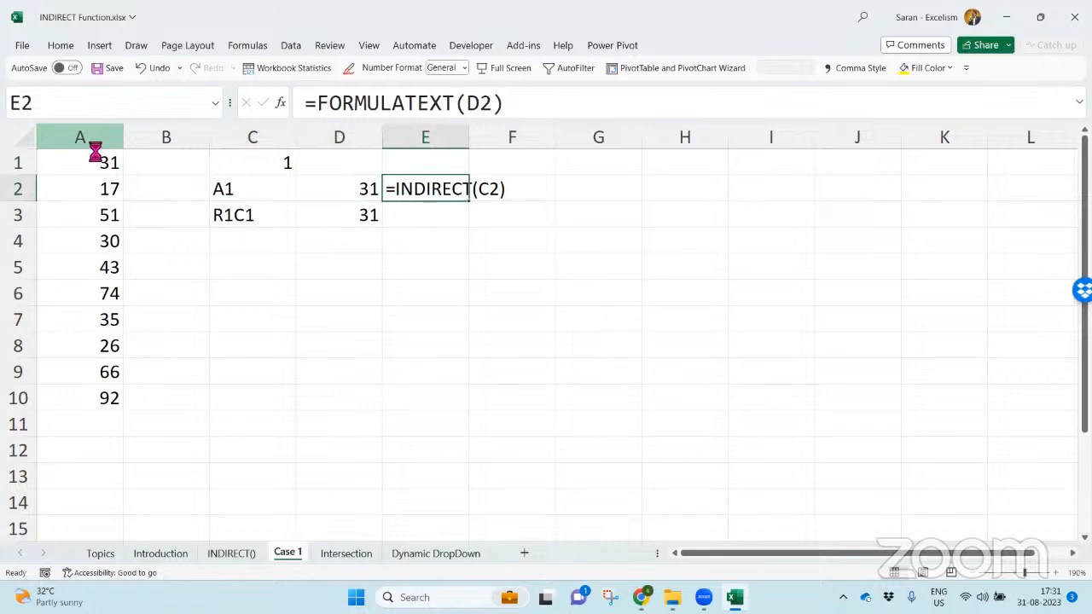
pyautogui.hotkey('ctrl', 'c')
pyautogui.press('Down')
pyautogui.press('Return')
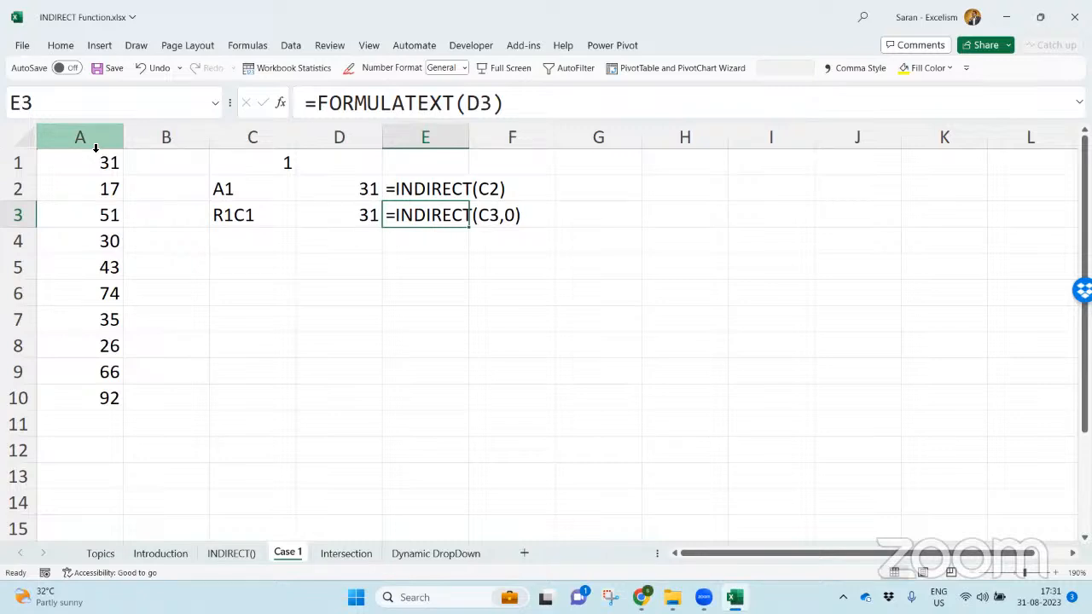
pyautogui.press('Left')
pyautogui.press('Left')
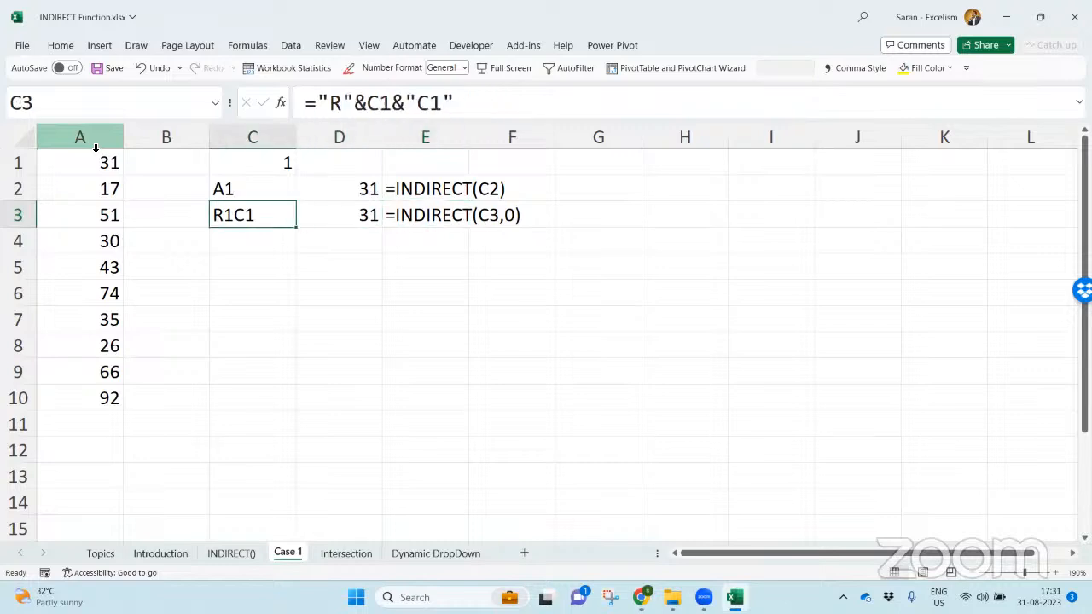
pyautogui.press('Up')
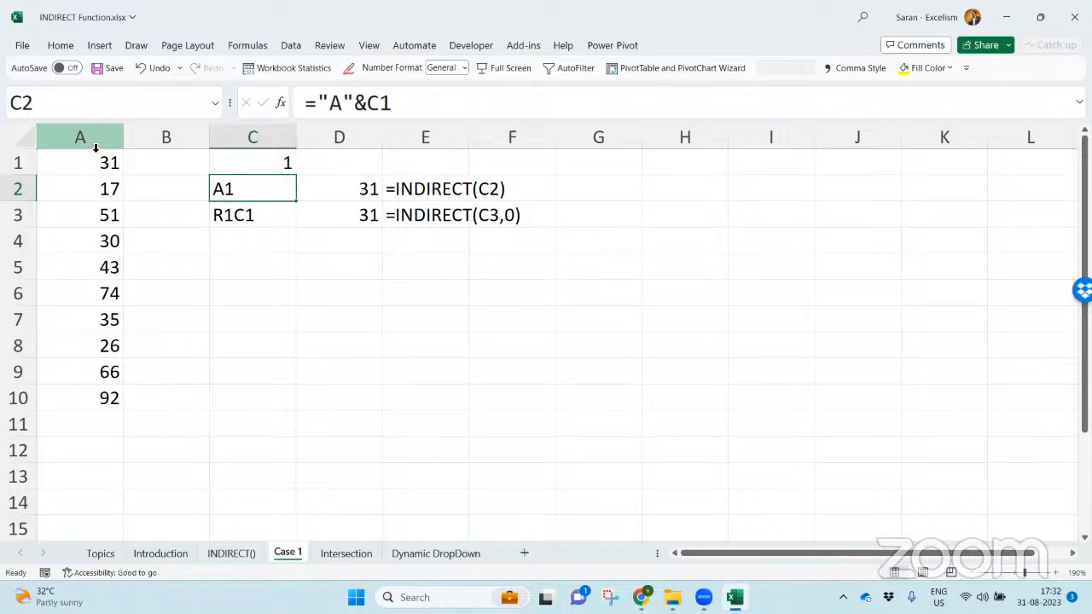
pyautogui.press('Down')
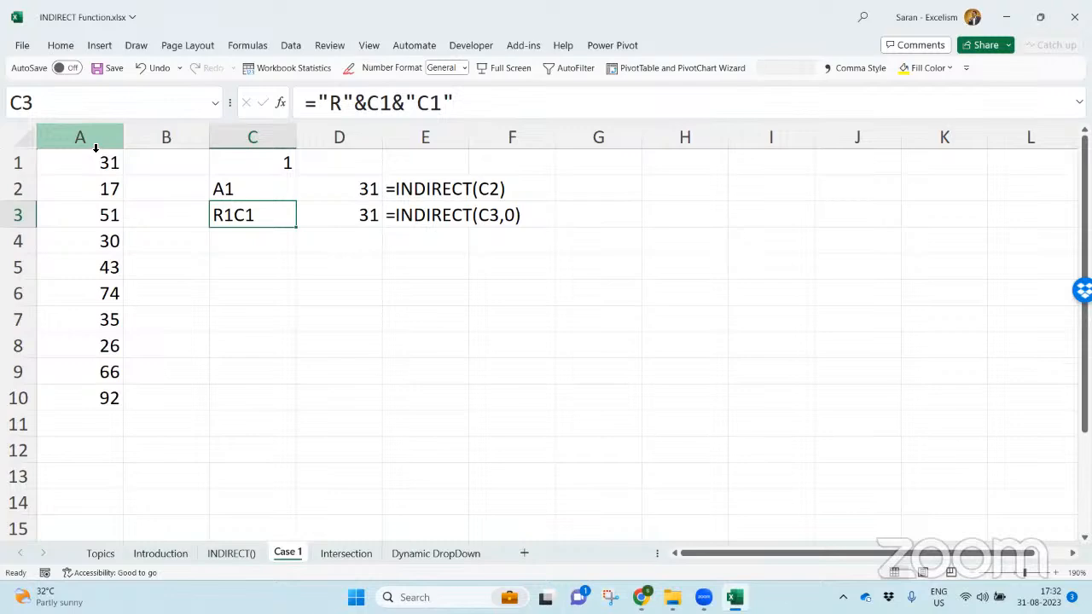
# - Switch to the Intersection sheet and examine the sales table with its vendor column and month headings
pyautogui.hotkey('ctrl', 'pagedown')
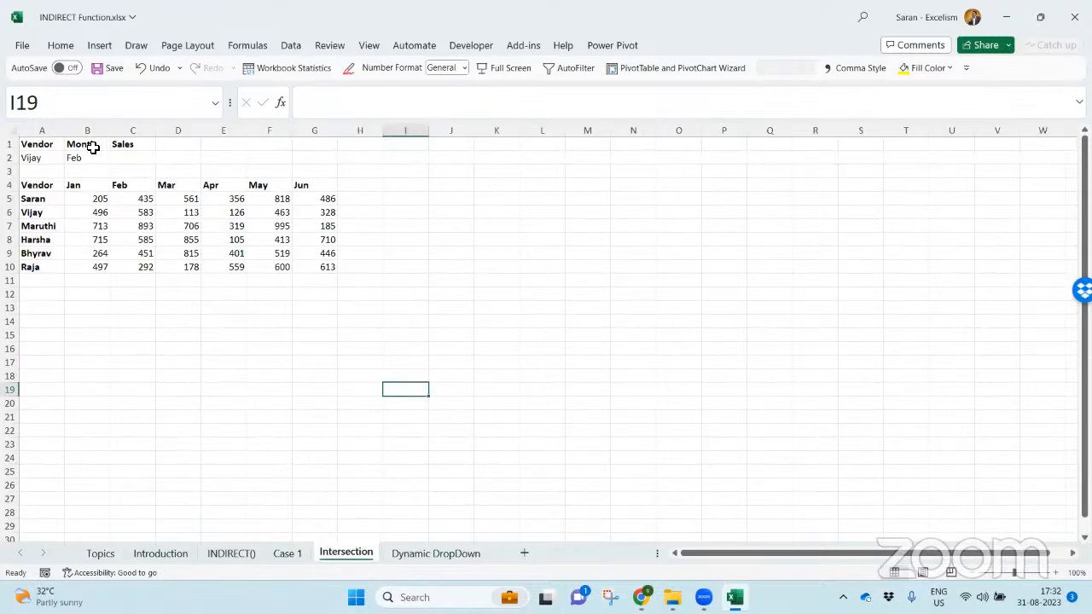
pyautogui.click(1056, 573)
pyautogui.click(1056, 573)
pyautogui.click(1056, 572)
pyautogui.click(1056, 573)
pyautogui.click(1056, 573)
pyautogui.click(1056, 572)
pyautogui.hotkey('ctrl', 'Home')
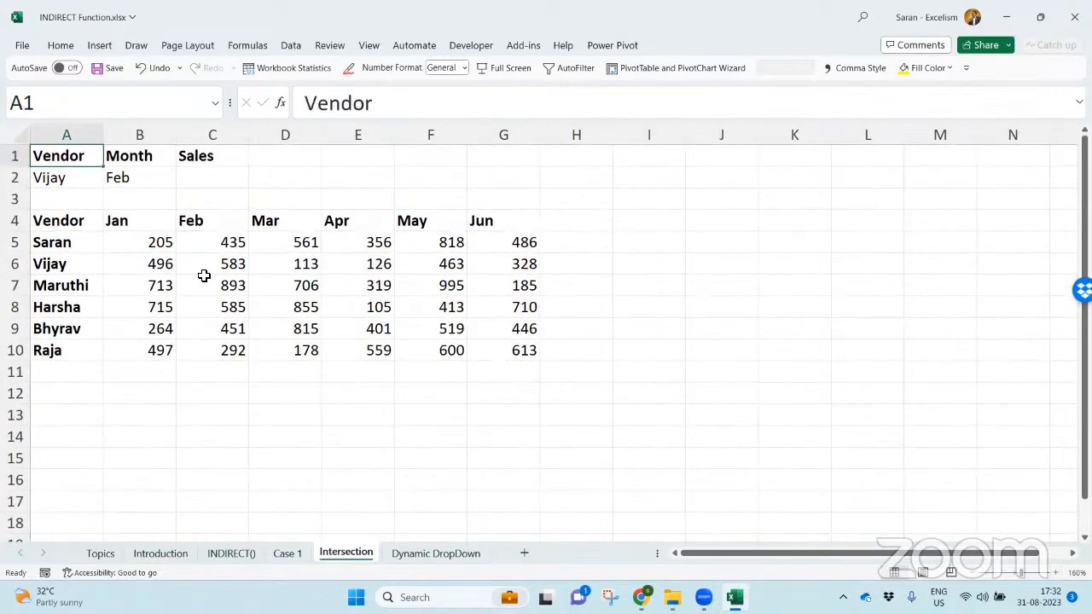
pyautogui.moveTo(67, 222); pyautogui.dragTo(490, 345)
pyautogui.moveTo(89, 246); pyautogui.dragTo(86, 353)
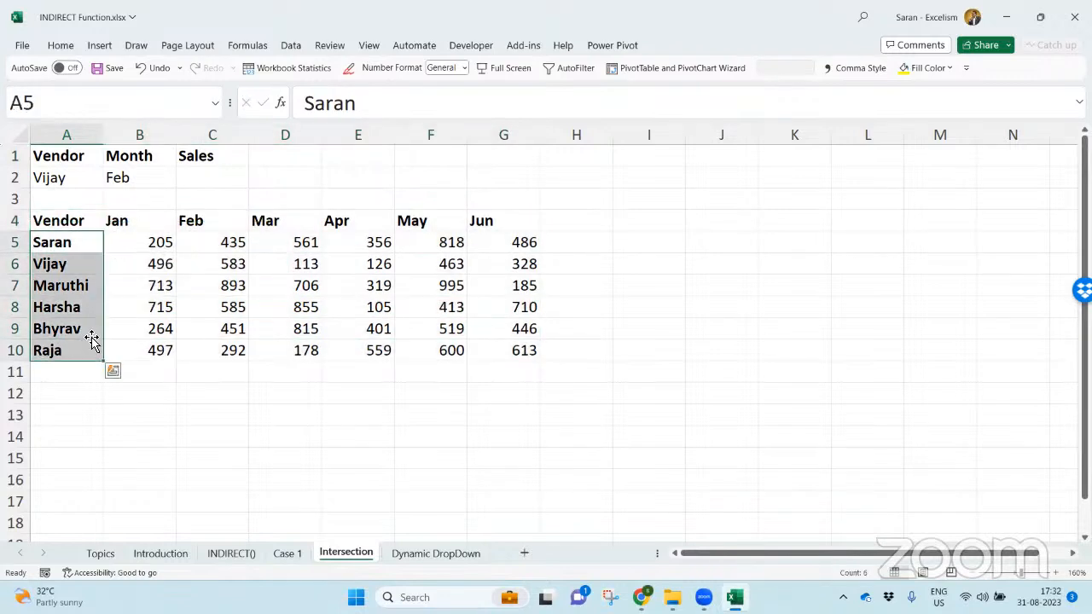
pyautogui.click(85, 223)
pyautogui.moveTo(139, 222); pyautogui.dragTo(509, 221)
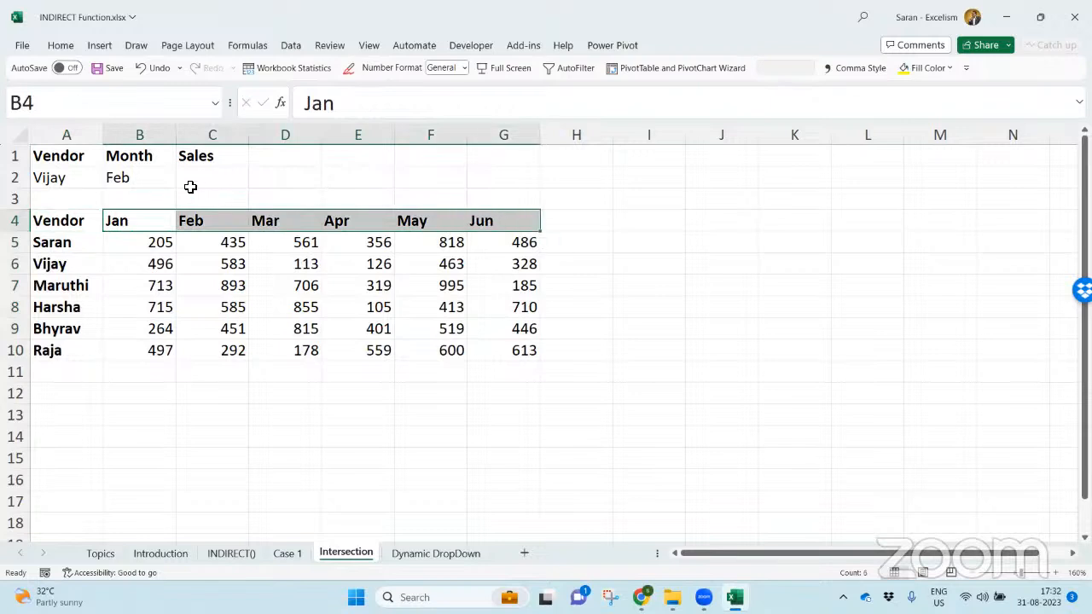
# - Choose the table's fourth vendor in A2 and Mar as the month in B2
pyautogui.click(74, 180)
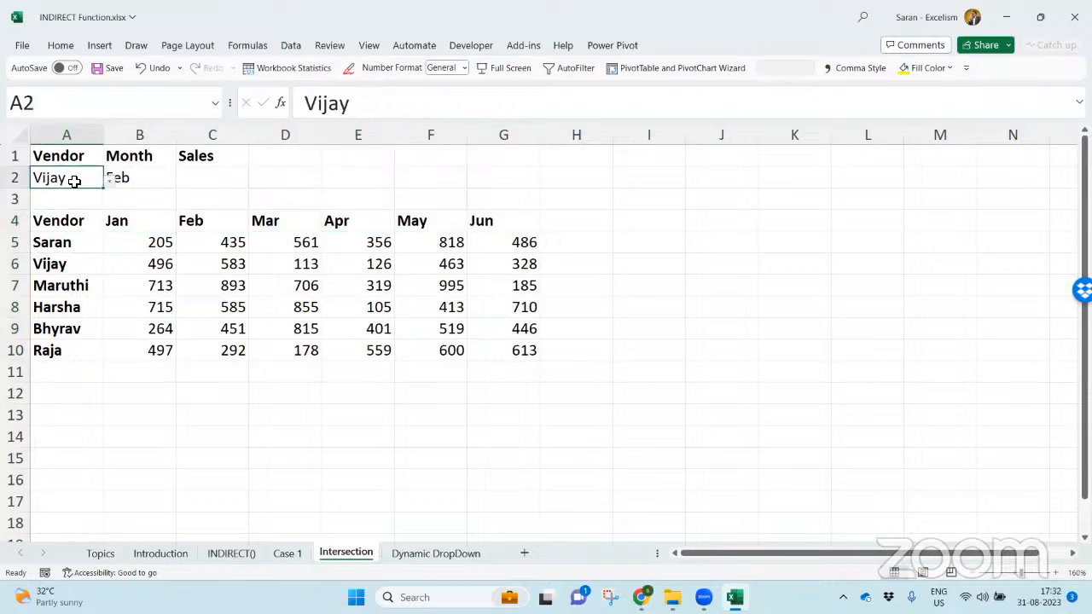
pyautogui.hotkey('alt', 'Down')
pyautogui.press('Down')
pyautogui.press('Down')
pyautogui.press('Return')
pyautogui.press('Tab')
pyautogui.hotkey('alt', 'Down')
pyautogui.press('Down')
pyautogui.press('Return')
pyautogui.press('Tab')
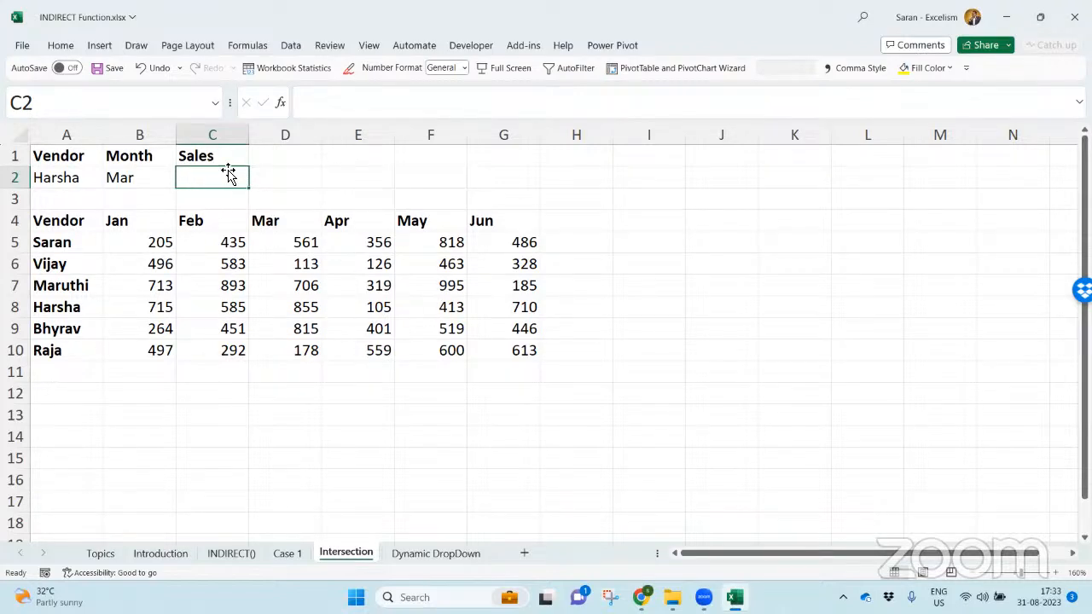
# - Insert a blank row at row 3 above the sales table and return to the Sales cell C2
pyautogui.press('Down')
pyautogui.hotkey('shift', 'space')
pyautogui.hotkey('ctrl', 'shift', '+')
pyautogui.press('Up')
# - Start a VLOOKUP formula in C2 with A2 as the lookup value and A5:G11 as the table array
pyautogui.write('=VLOOKUP(')
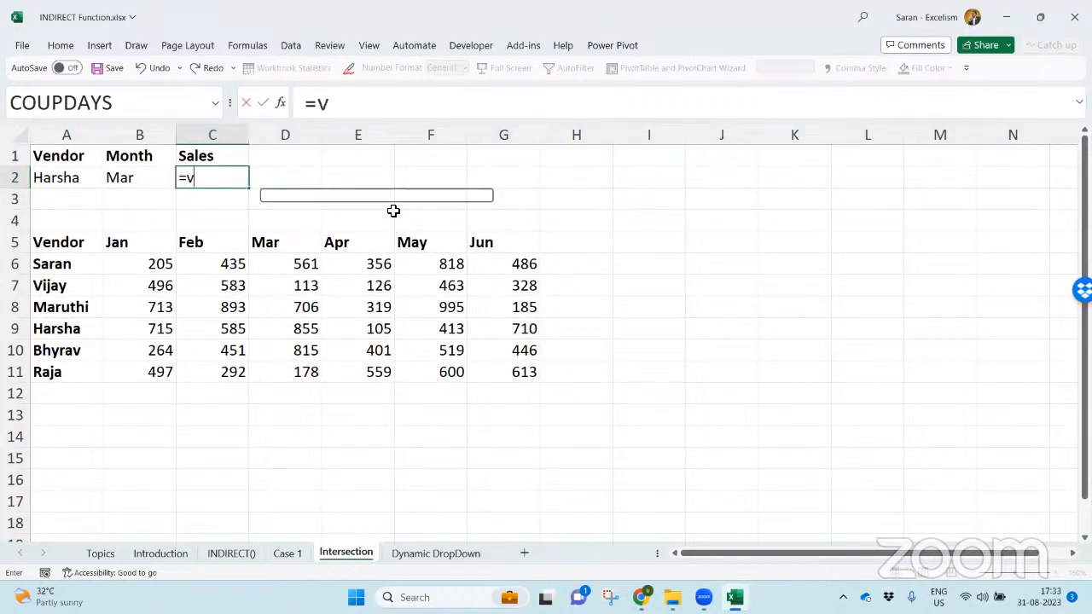
pyautogui.press('Left')
pyautogui.press('Left')
pyautogui.write(',')
pyautogui.moveTo(65, 248); pyautogui.dragTo(520, 370)
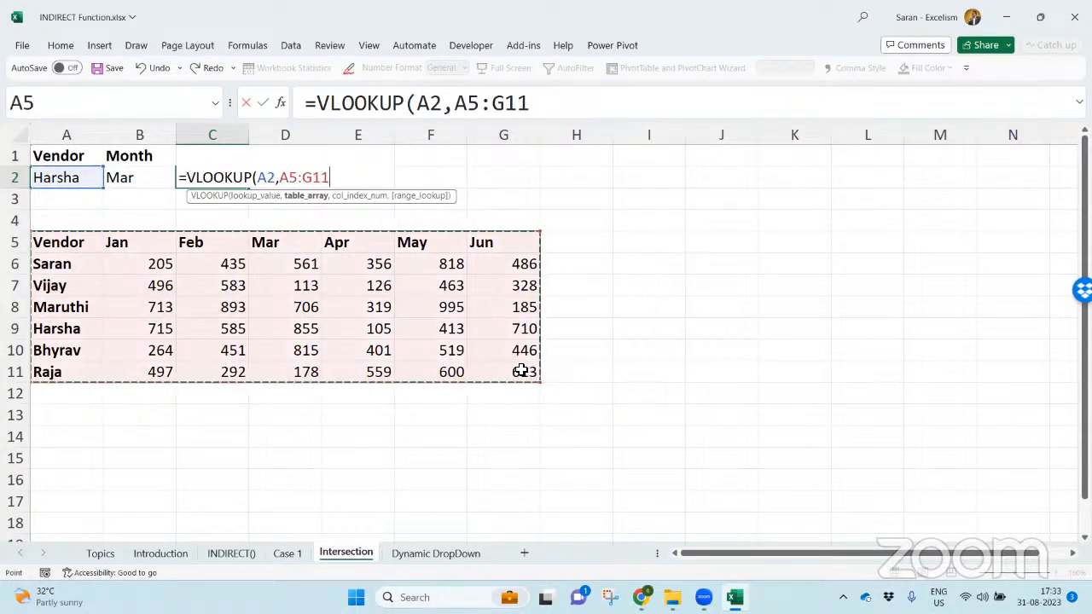
pyautogui.write(',')
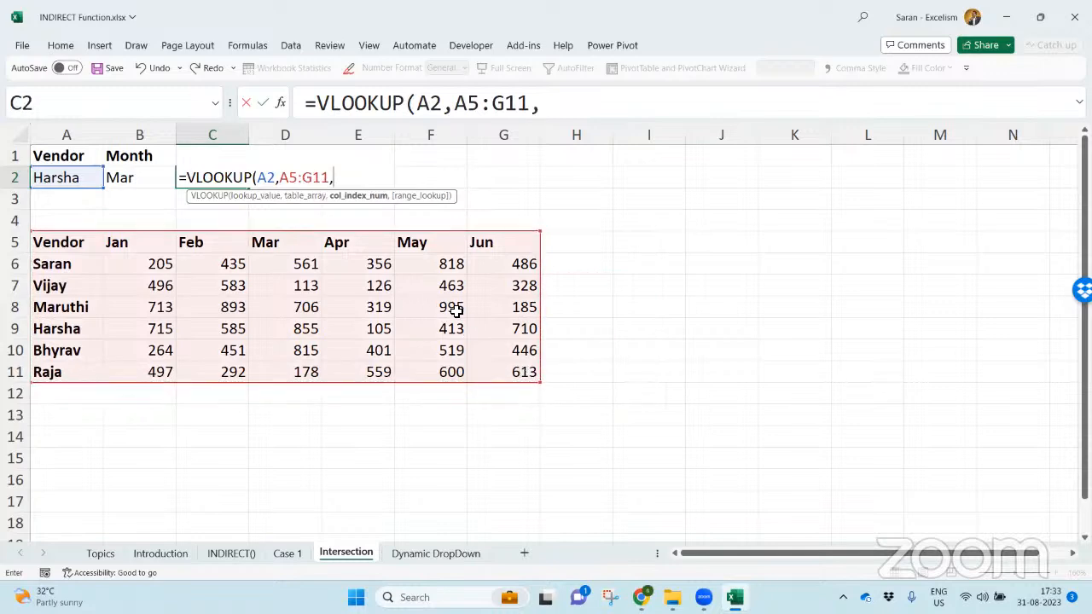
pyautogui.write('m')
# - Complete the VLOOKUP in C2 with MATCH(B2,A5:G5,0) as the column index and 0 for an exact match
pyautogui.press('Tab')
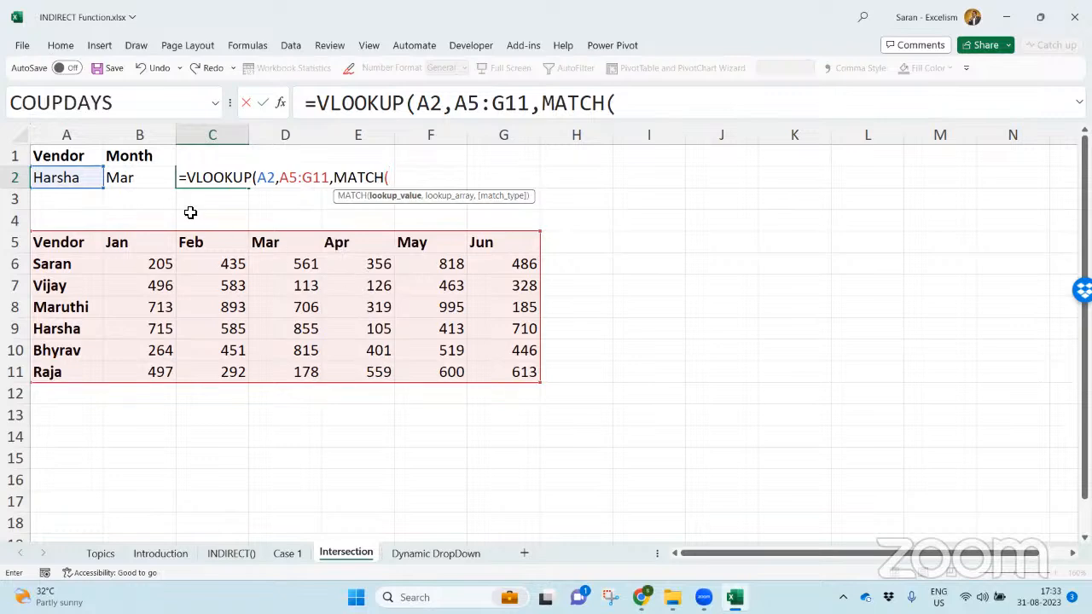
pyautogui.click(157, 188)
pyautogui.write(',')
pyautogui.moveTo(75, 244); pyautogui.dragTo(516, 235)
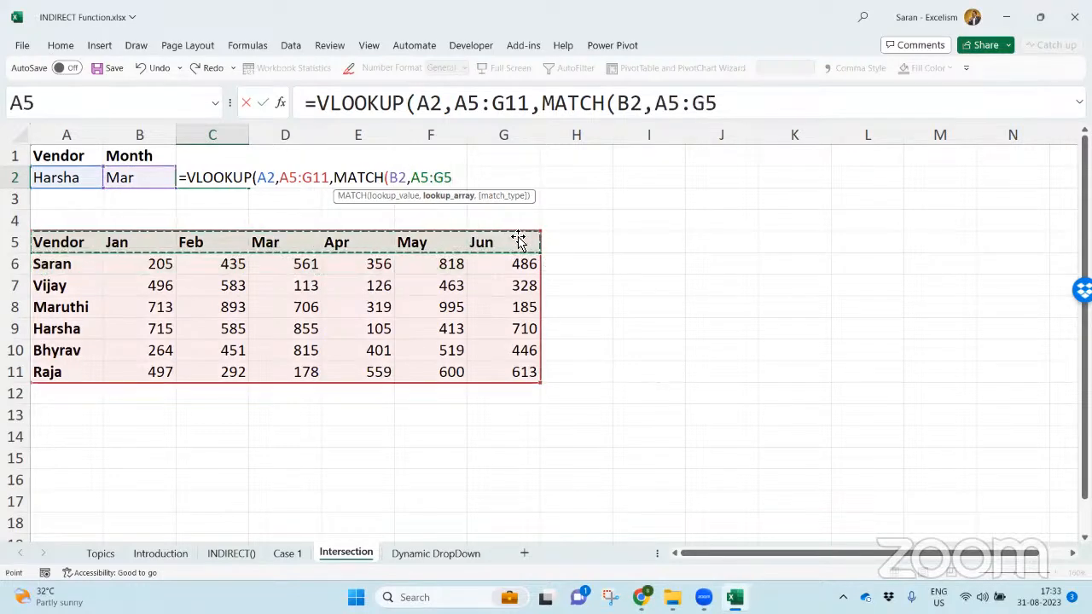
pyautogui.write(',0),')
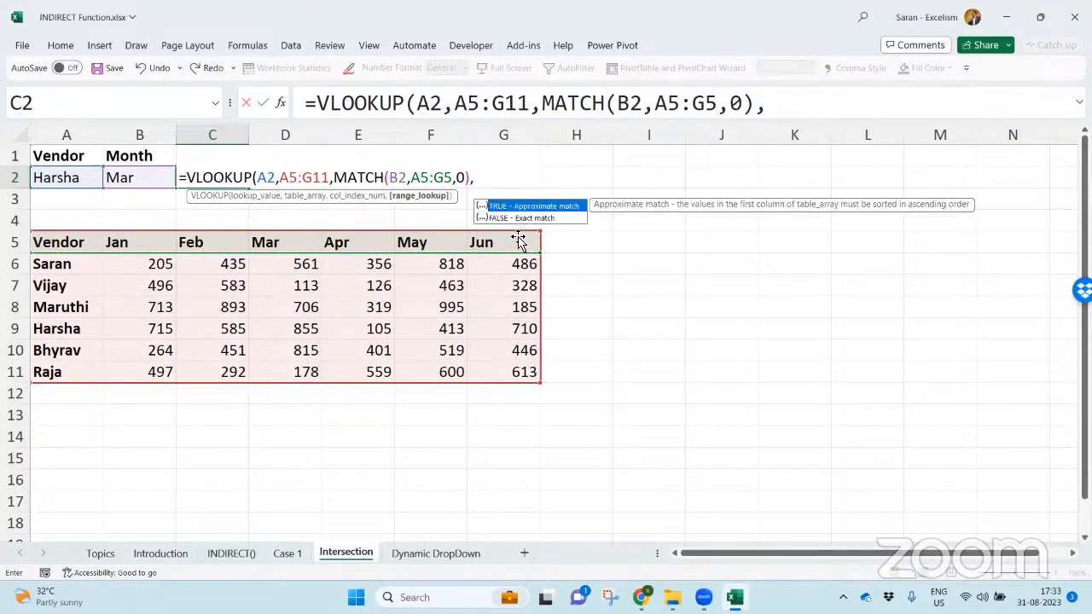
pyautogui.write('0)')
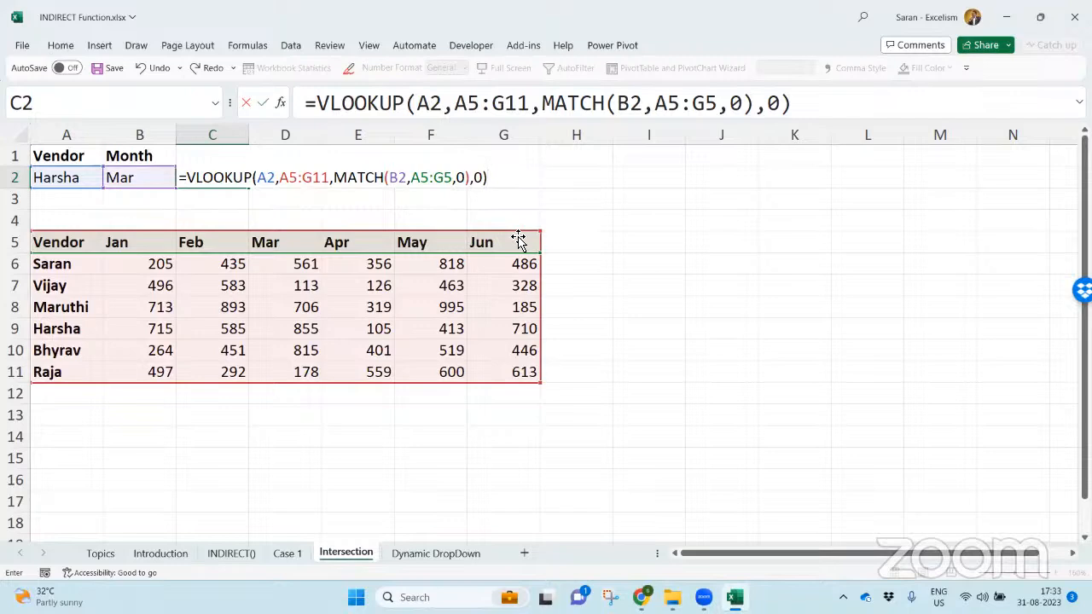
pyautogui.press('Return')
pyautogui.press('Up')
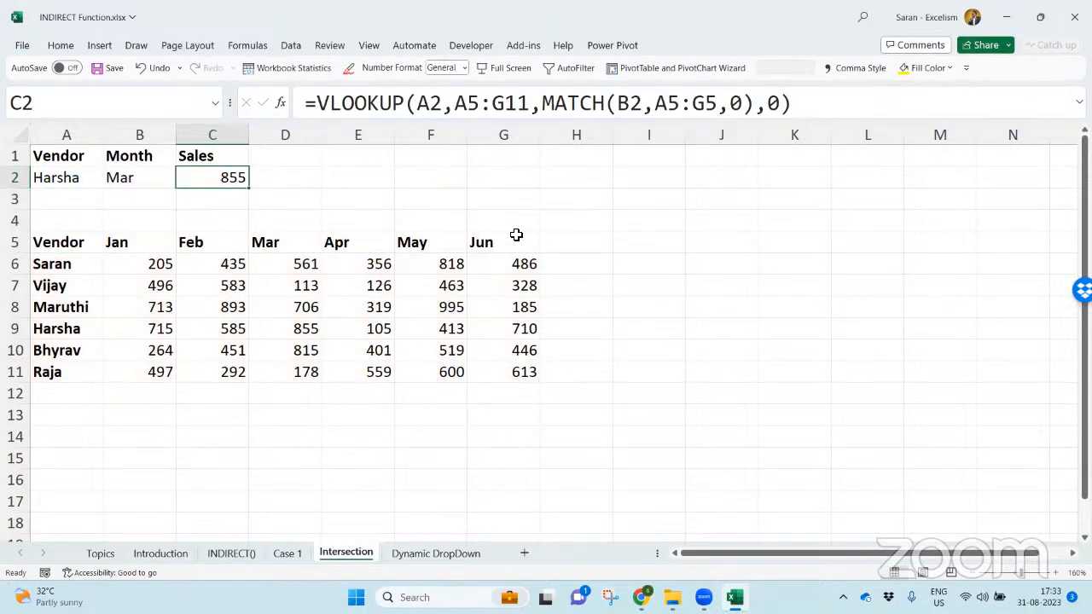
# - Enter =FORMULATEXT(C2) in D2 to display the lookup formula beside the sales value
pyautogui.press('Right')
pyautogui.write('=form')
pyautogui.press('Tab')
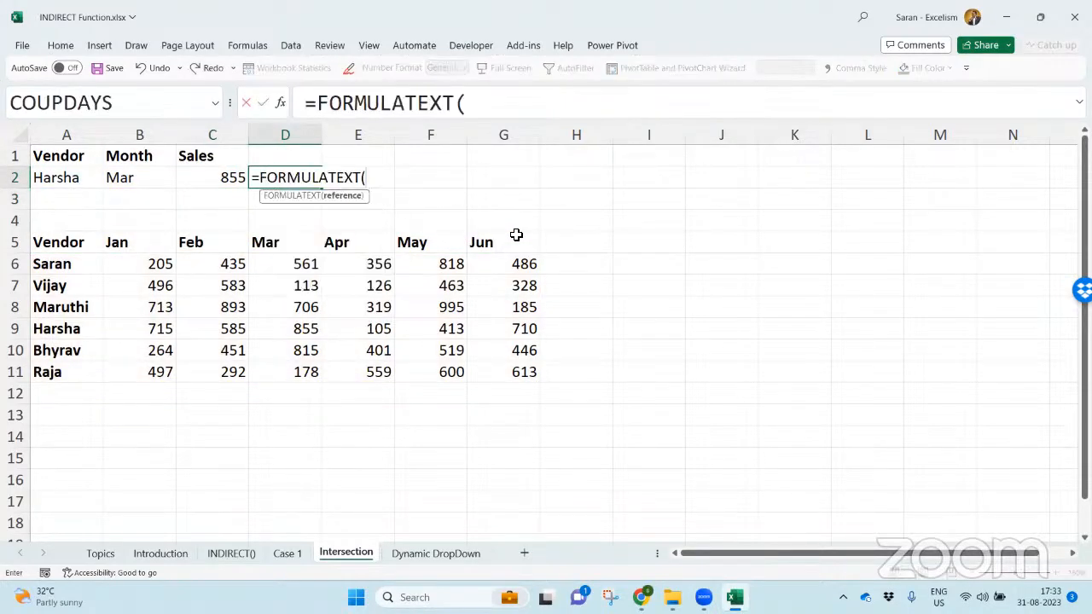
pyautogui.press('Left')
pyautogui.press('Return')
# - Insert another blank row at row 3 above the sales table and reselect D2
pyautogui.hotkey('shift', 'space')
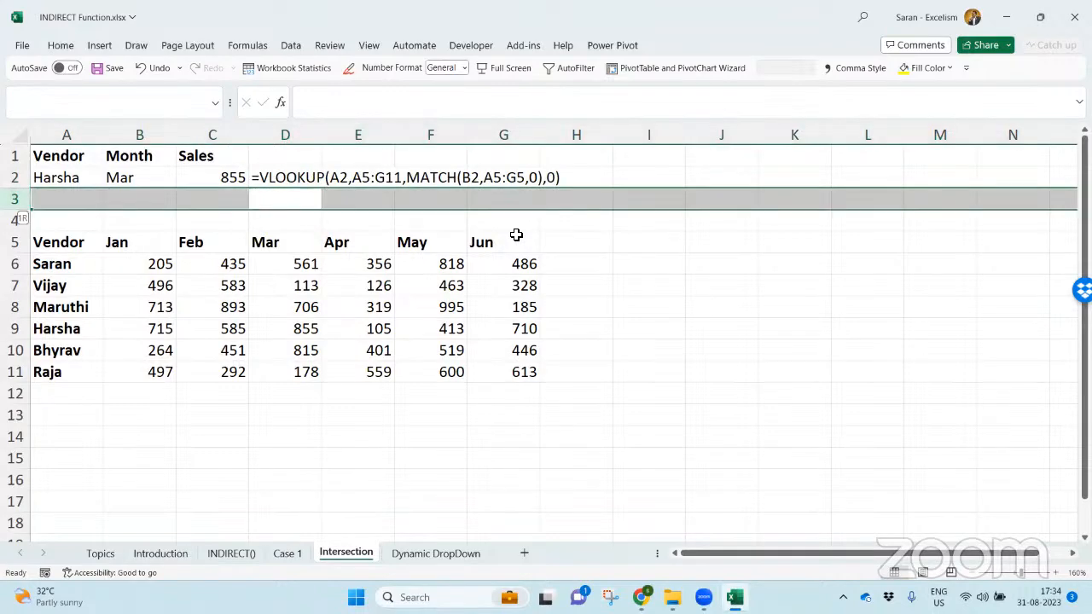
pyautogui.hotkey('ctrl', 'shift', '+')
pyautogui.press('Up')
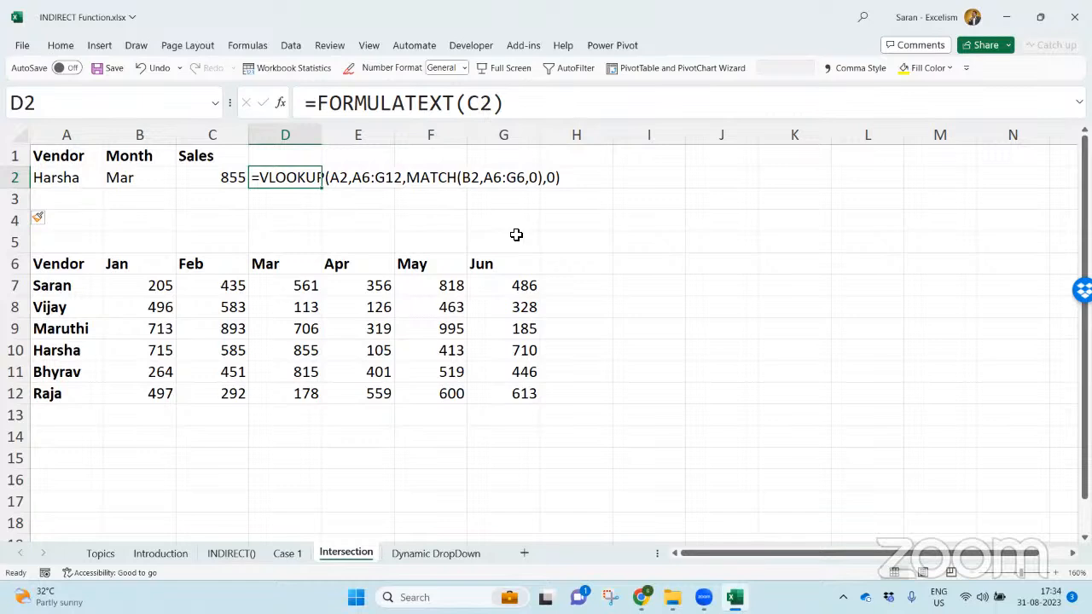
# - Examine the whole sales table A6:G12 and its individual month columns from Jan through Apr
pyautogui.moveTo(95, 269); pyautogui.dragTo(539, 400)
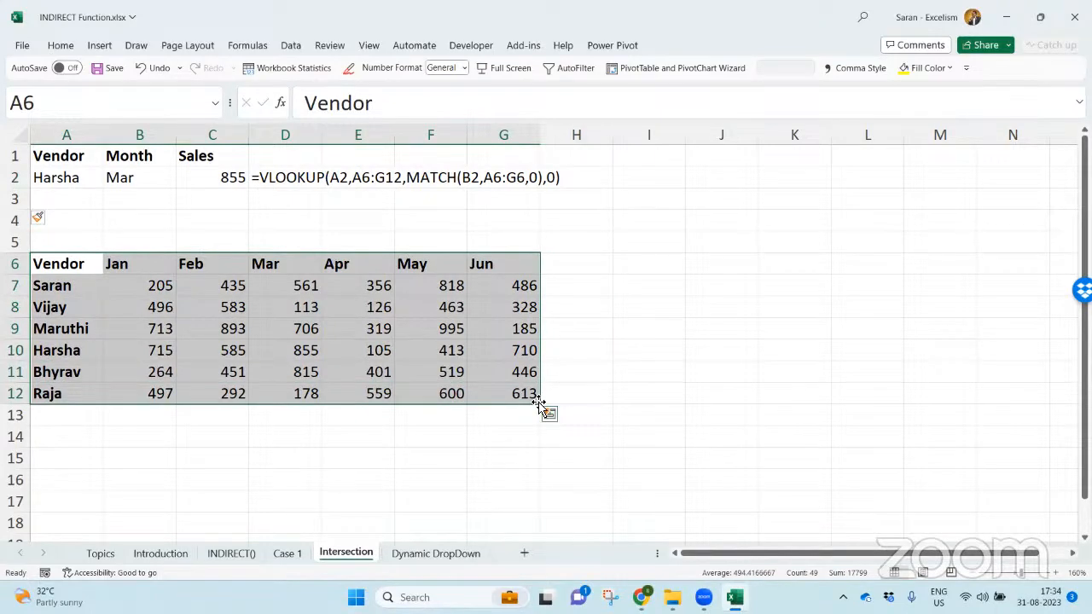
pyautogui.click(158, 288)
pyautogui.keyDown('shift'); pyautogui.click(161, 386); pyautogui.keyUp('shift')
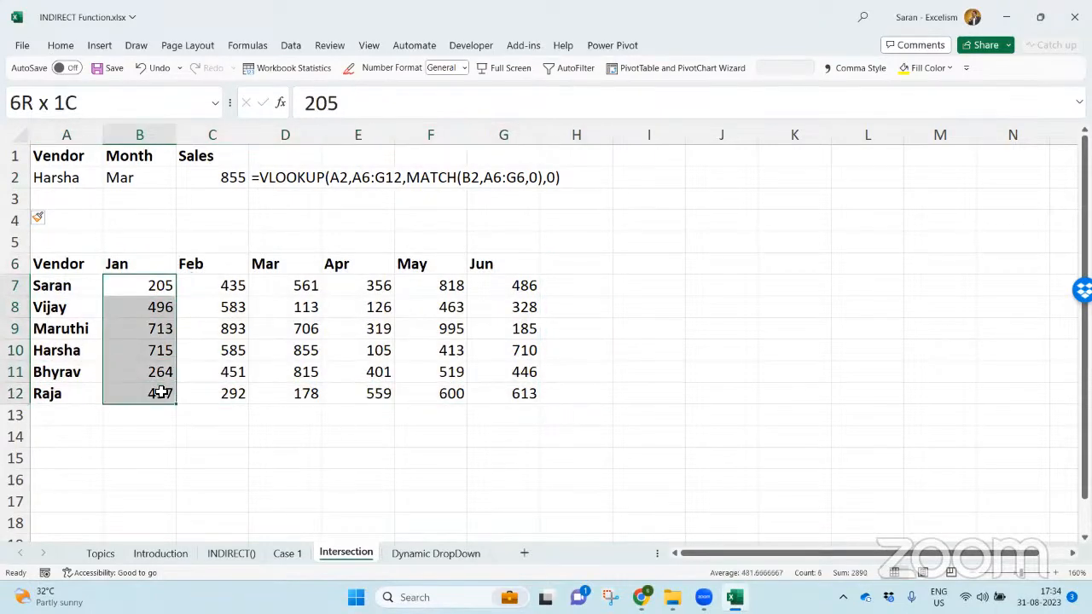
pyautogui.moveTo(203, 282); pyautogui.dragTo(219, 392)
pyautogui.click(291, 287)
pyautogui.moveTo(290, 287); pyautogui.dragTo(302, 395)
pyautogui.moveTo(383, 285); pyautogui.dragTo(382, 394)
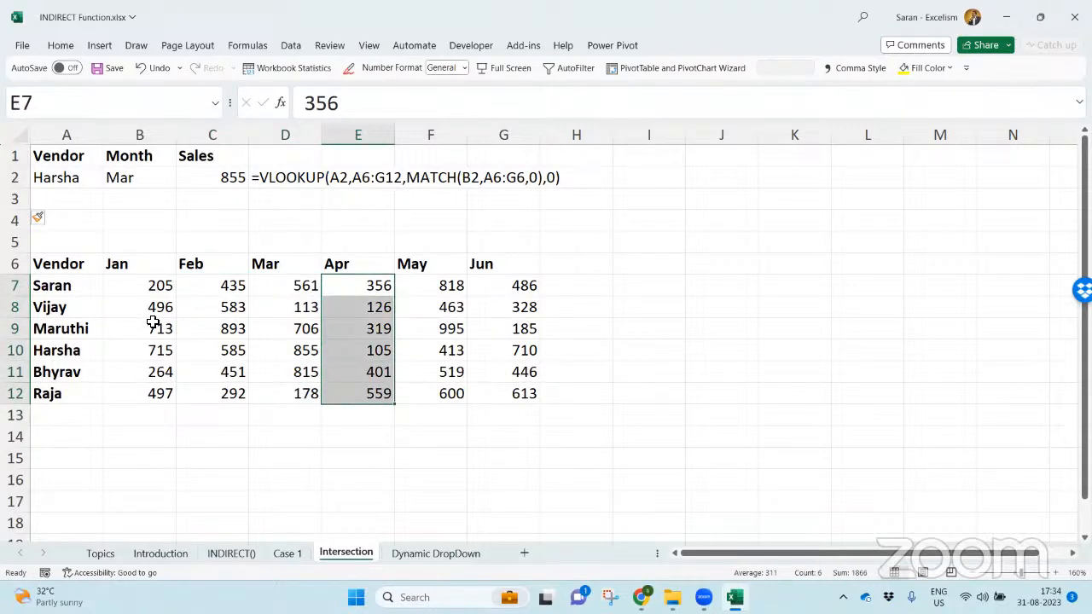
# - Examine the first three vendors' sales rows, the Jan column and the full block of sales values in B7:G12
pyautogui.click(151, 288)
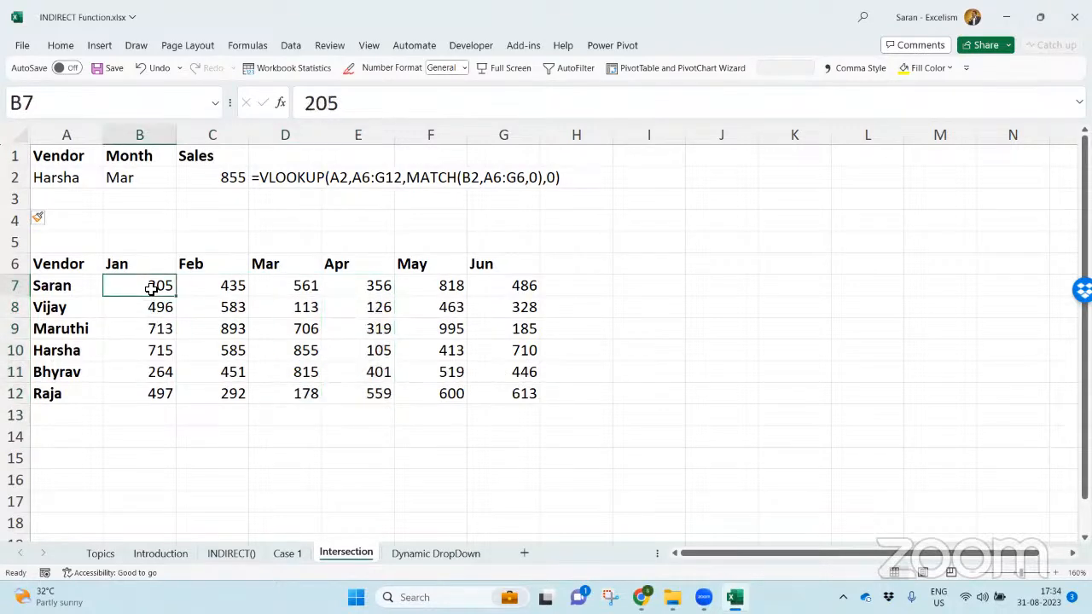
pyautogui.moveTo(151, 288); pyautogui.dragTo(431, 280)
pyautogui.moveTo(499, 277); pyautogui.dragTo(502, 281)
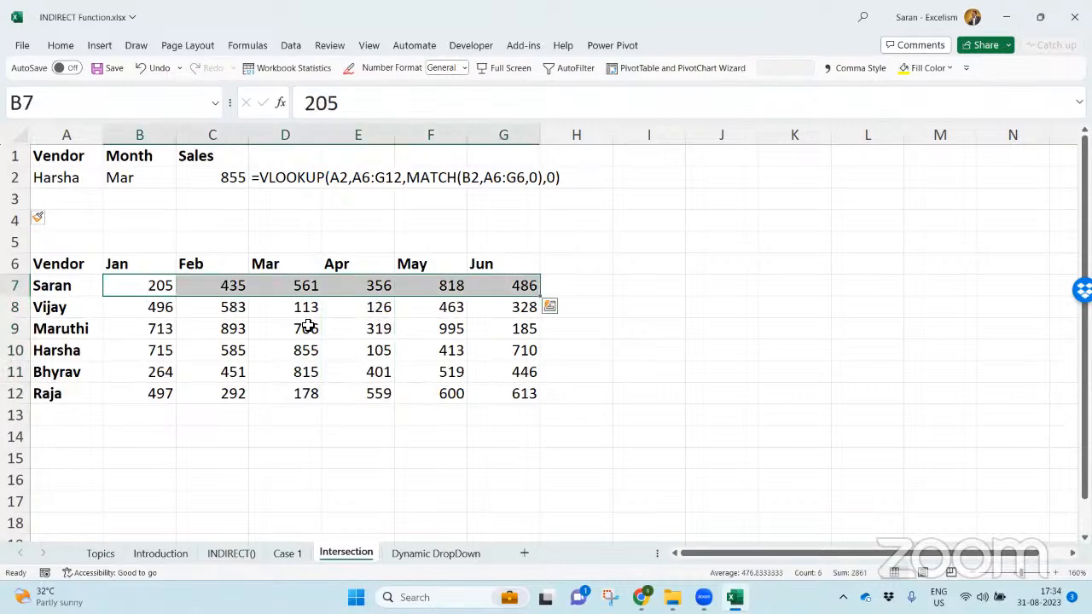
pyautogui.moveTo(151, 309); pyautogui.dragTo(507, 306)
pyautogui.moveTo(158, 329); pyautogui.dragTo(495, 324)
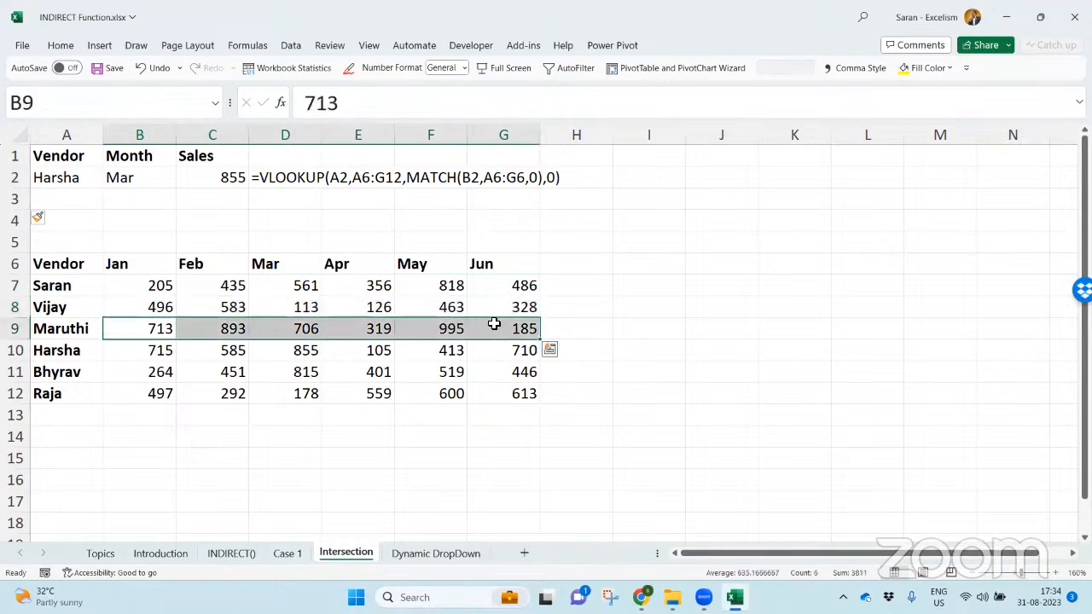
pyautogui.click(241, 442)
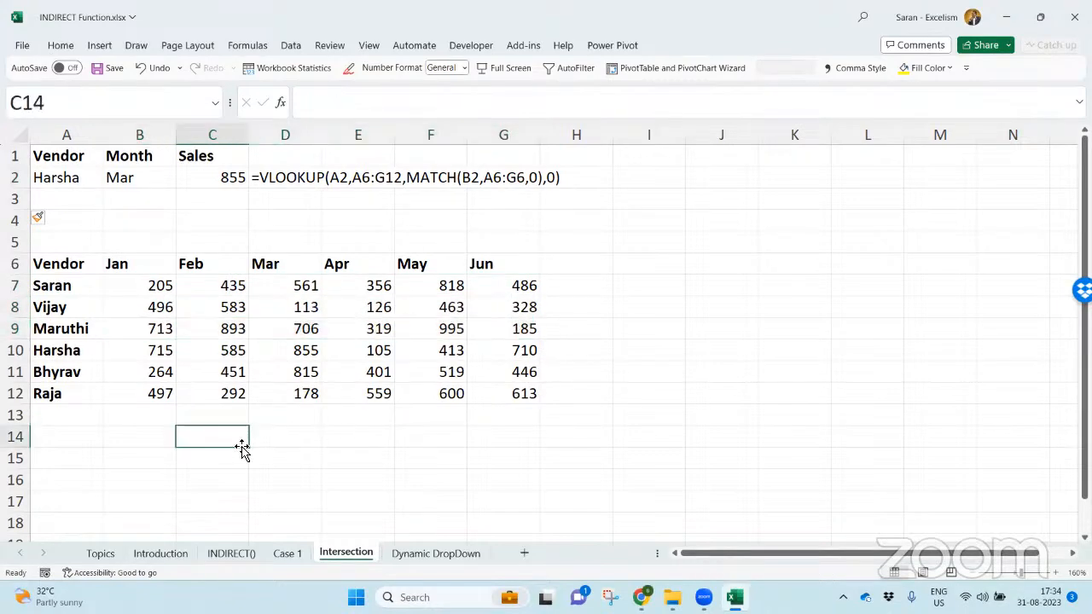
pyautogui.moveTo(163, 291); pyautogui.dragTo(152, 388)
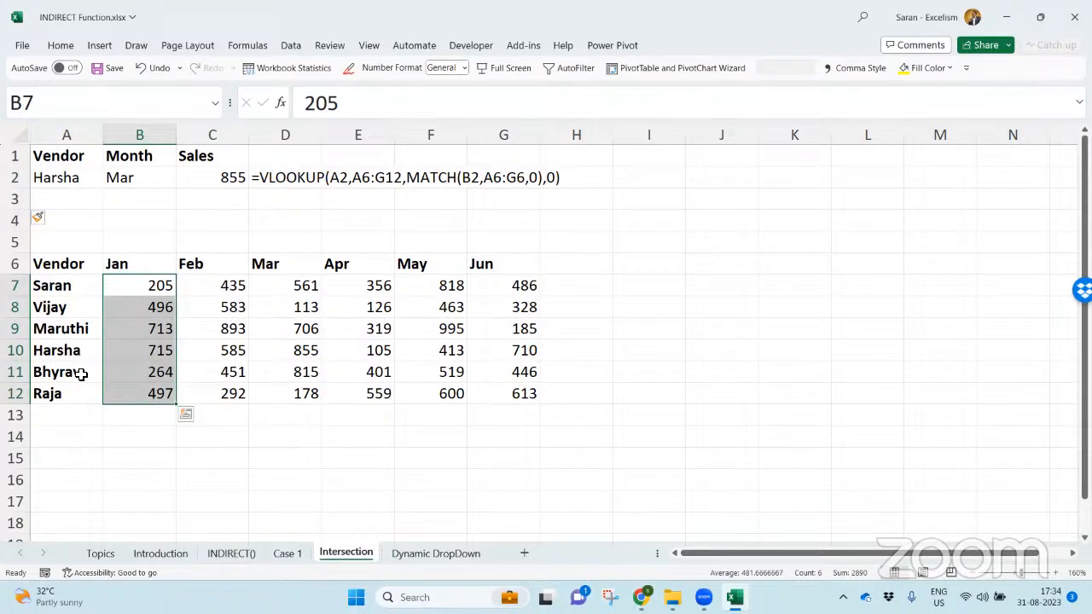
pyautogui.moveTo(153, 285); pyautogui.dragTo(543, 397)
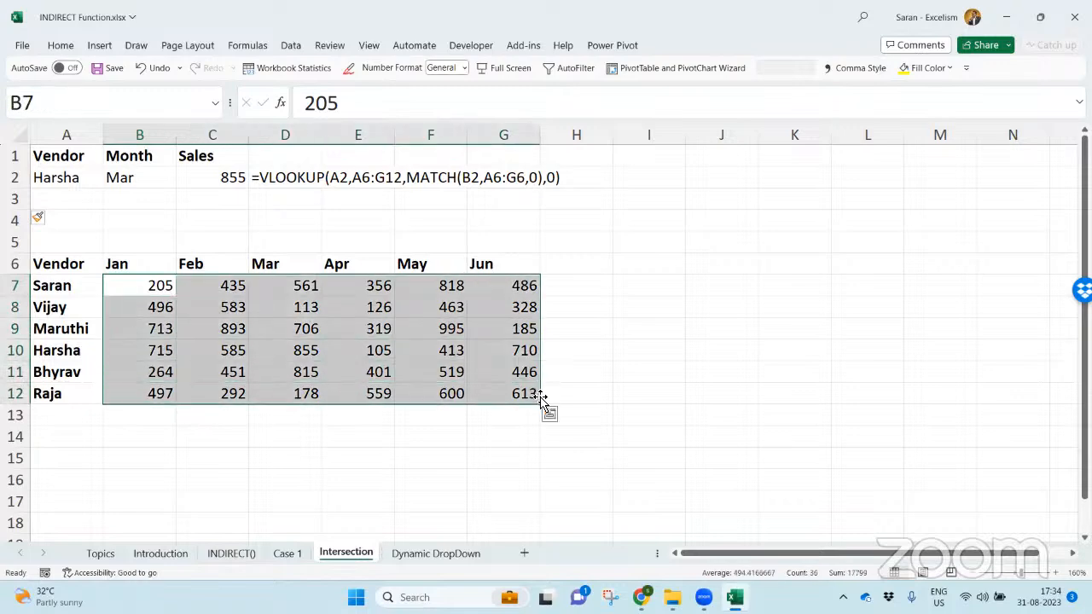
pyautogui.click(278, 431)
# - Create named ranges from the sales table A6:G12, using the top row and left column as names
pyautogui.moveTo(85, 264); pyautogui.dragTo(507, 397)
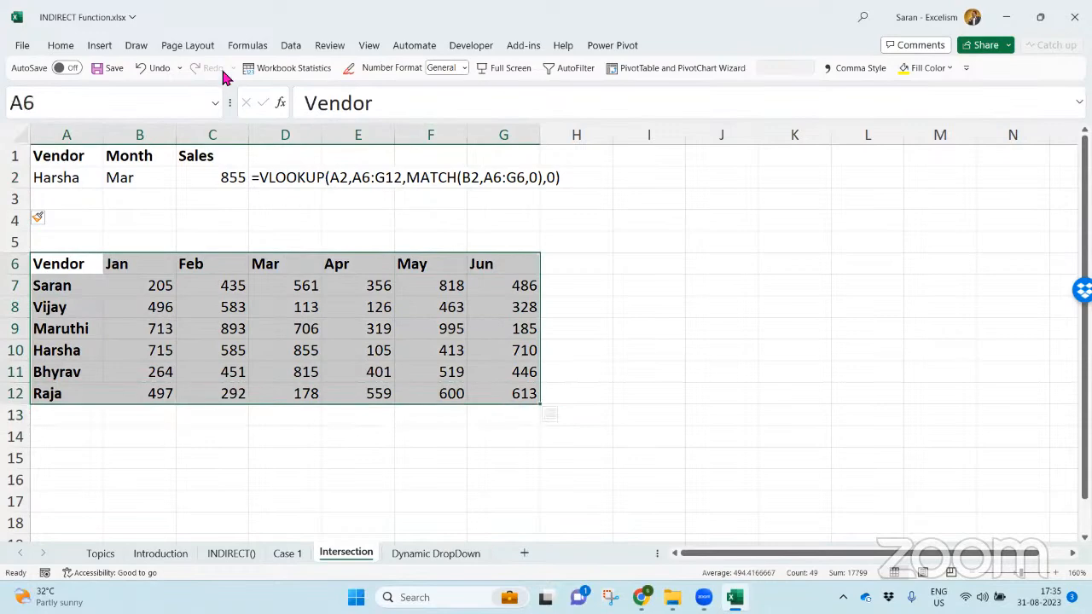
pyautogui.click(247, 48)
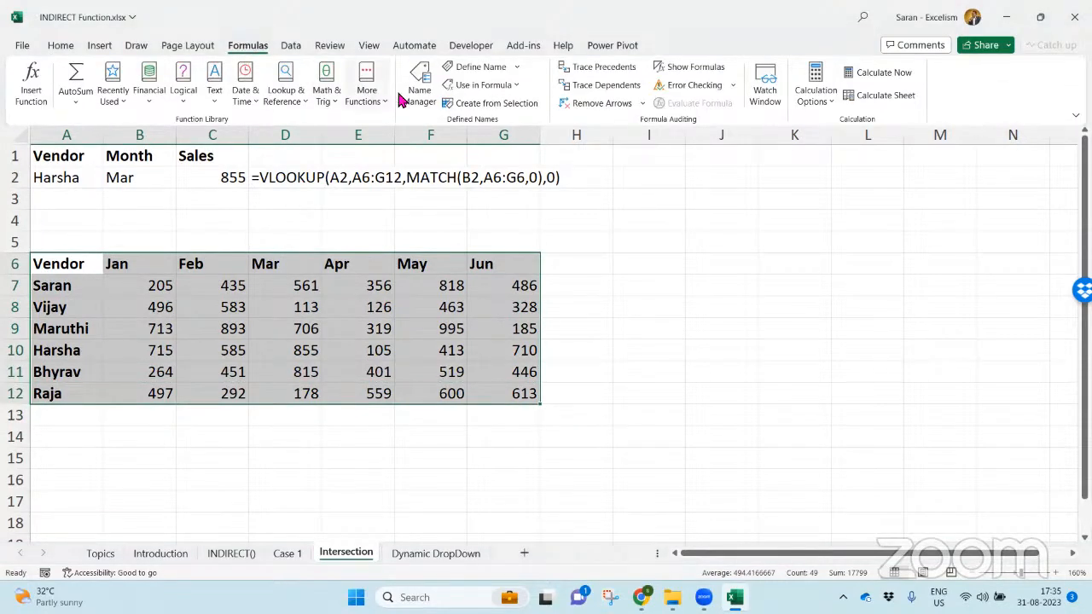
pyautogui.click(473, 100)
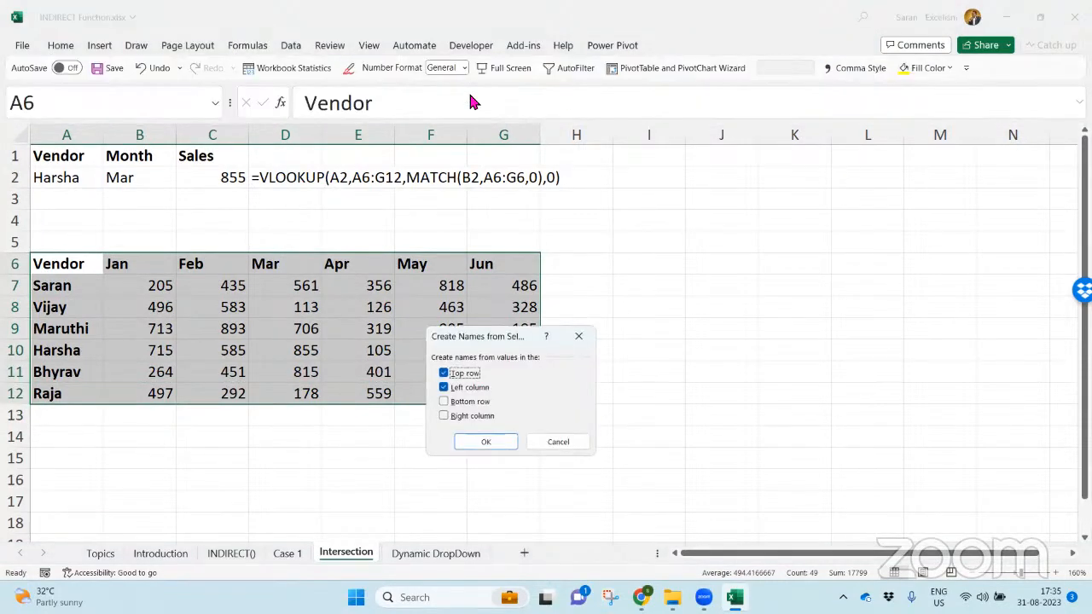
pyautogui.moveTo(497, 339); pyautogui.dragTo(519, 183)
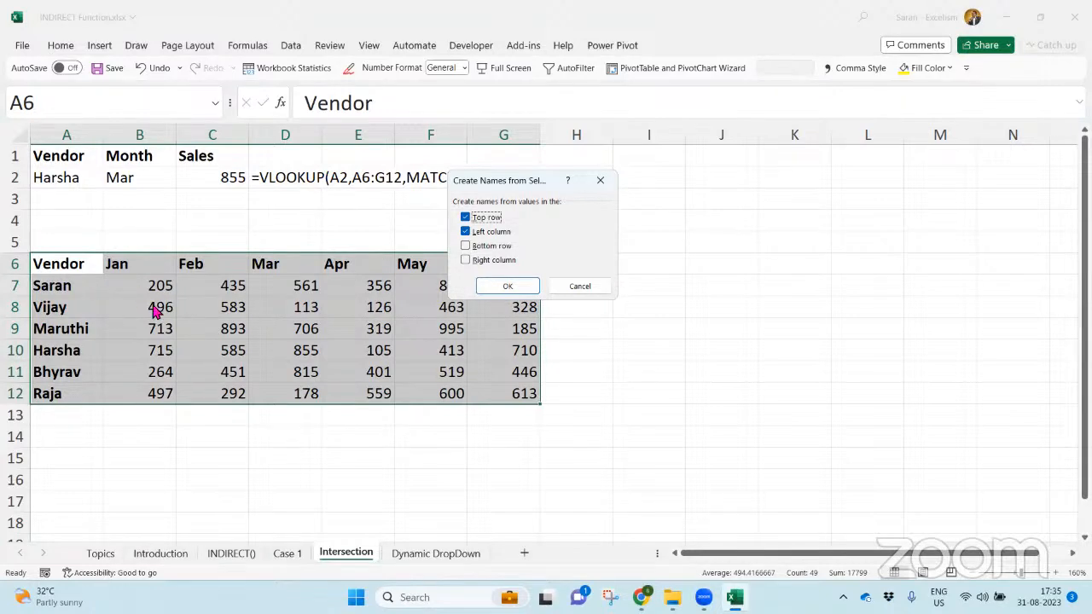
pyautogui.click(513, 286)
pyautogui.click(522, 287)
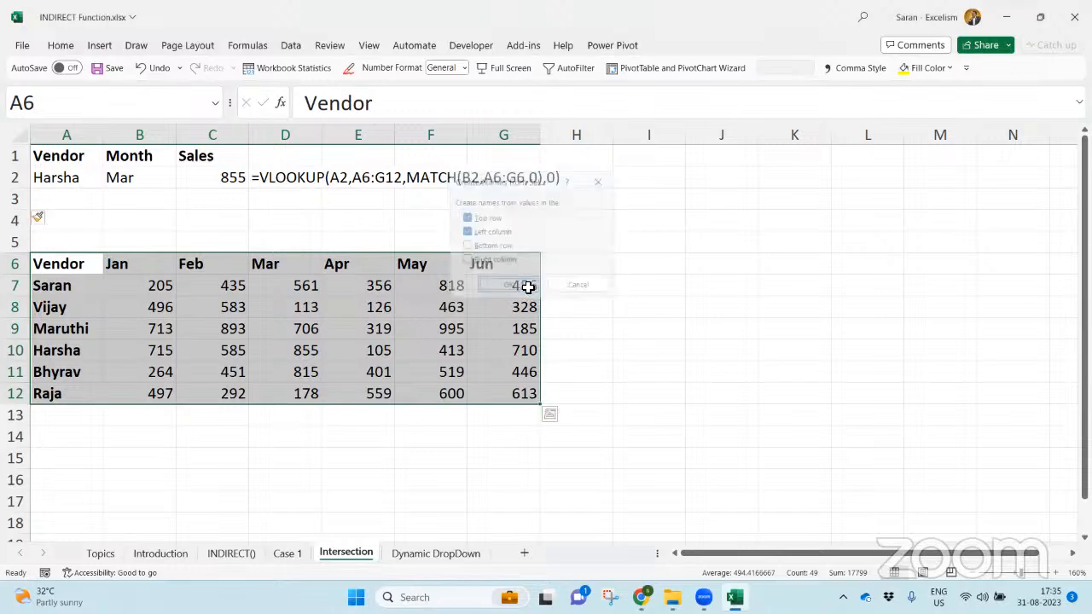
# - Review the list of defined names in the workbook and reselect the sales lookup result in C2
pyautogui.click(215, 102)
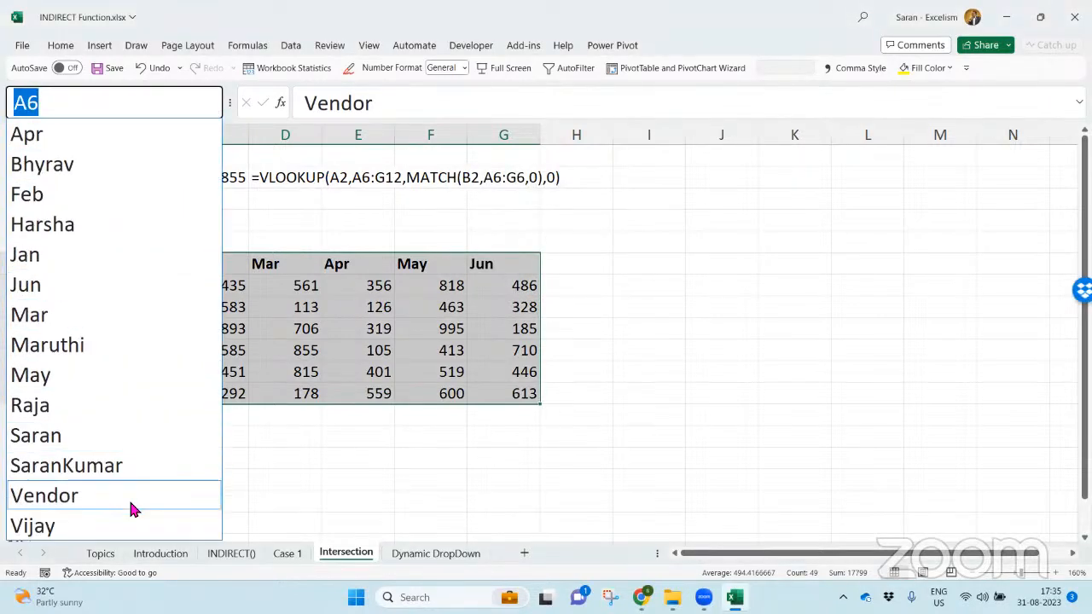
pyautogui.press('Escape')
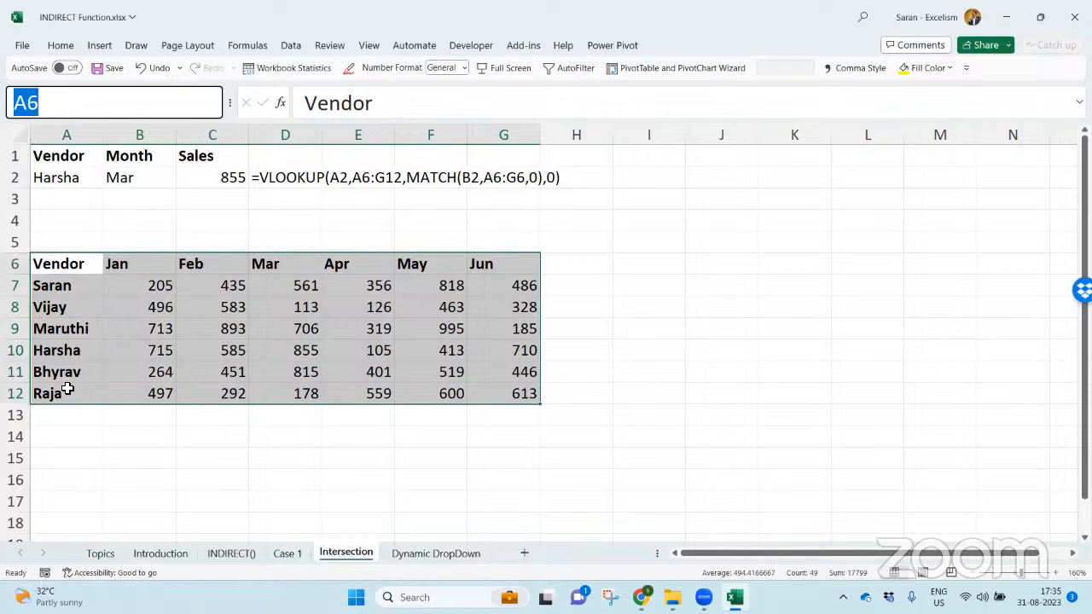
pyautogui.click(178, 227)
pyautogui.click(239, 181)
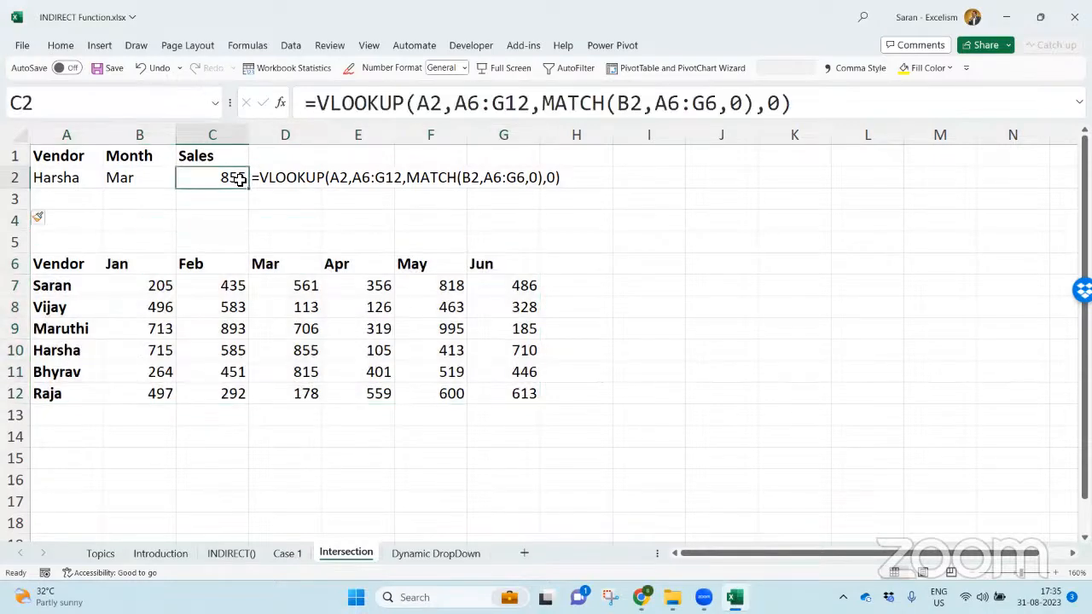
# - Enter the intersection formula =D6:D10 C8:F8 in C3, separating the two ranges with a space
pyautogui.click(248, 199)
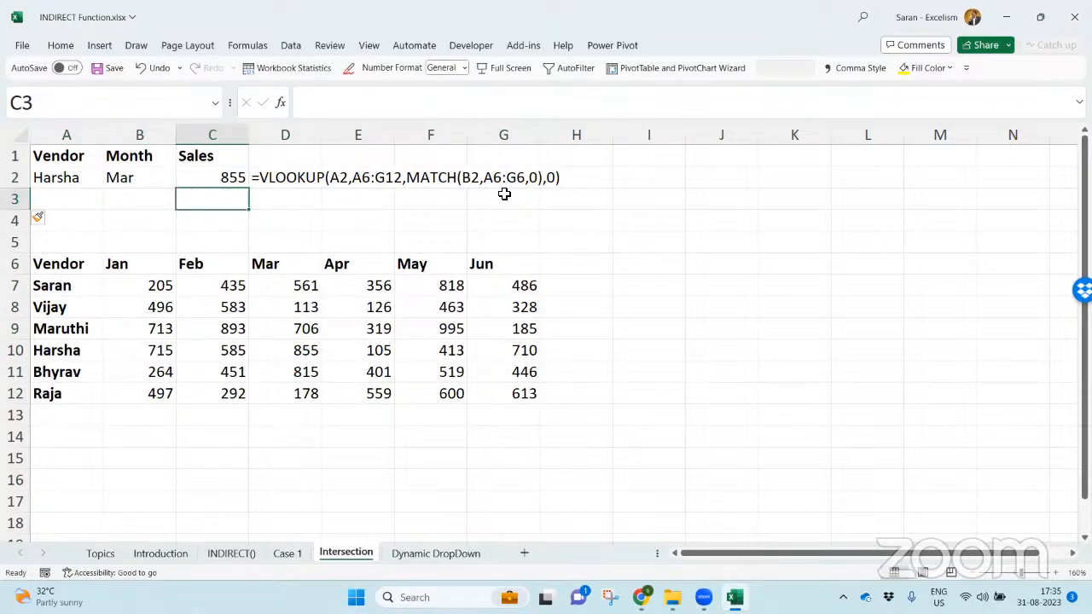
pyautogui.write('=')
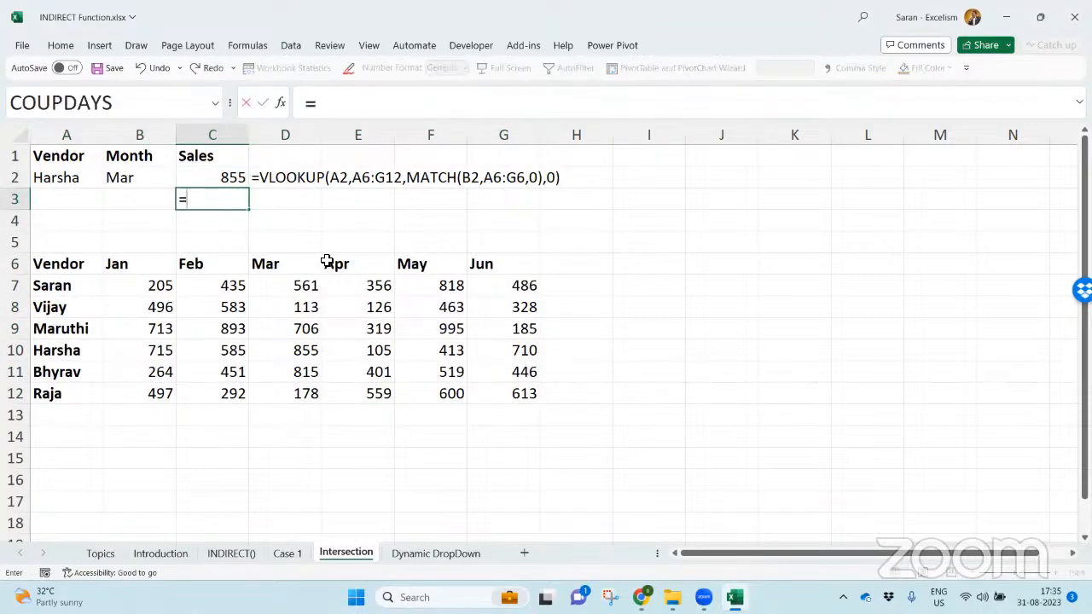
pyautogui.moveTo(300, 264); pyautogui.dragTo(280, 352)
pyautogui.press('space')
pyautogui.moveTo(192, 314); pyautogui.dragTo(420, 322)
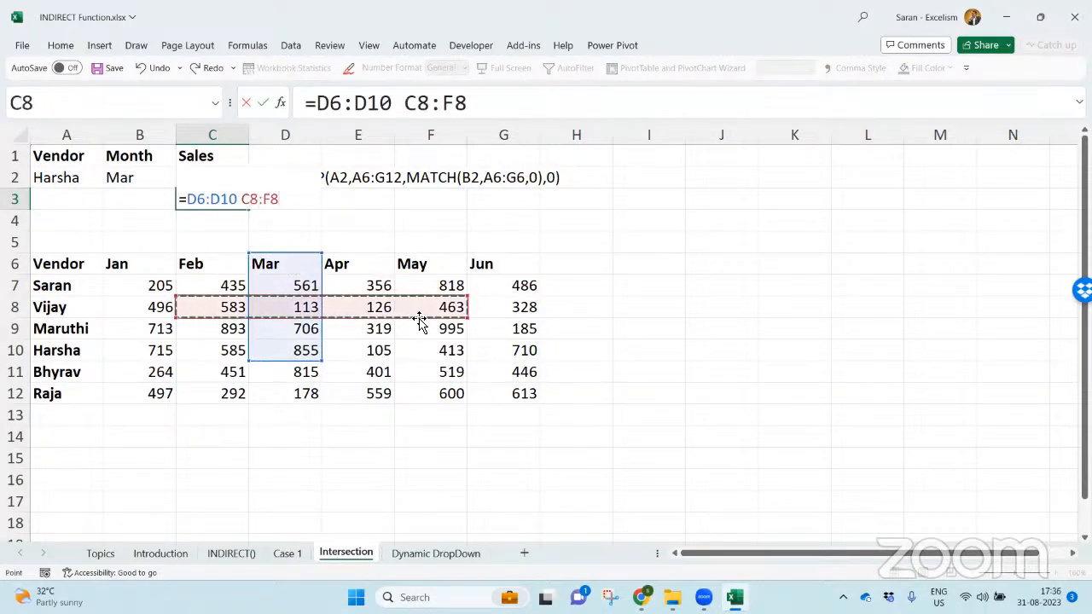
pyautogui.click(241, 201)
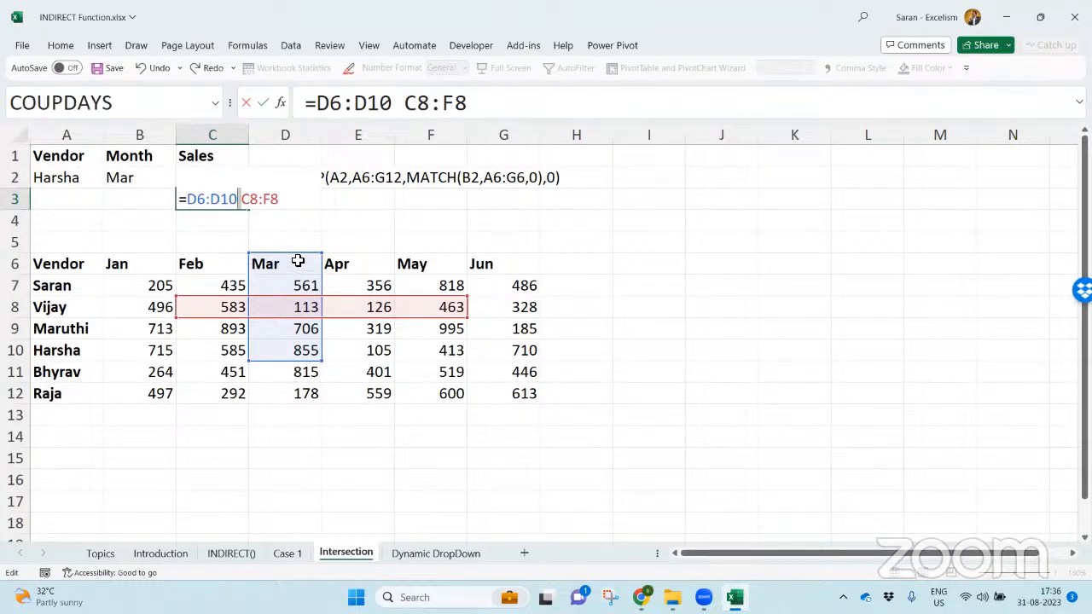
pyautogui.moveTo(189, 201); pyautogui.dragTo(336, 207)
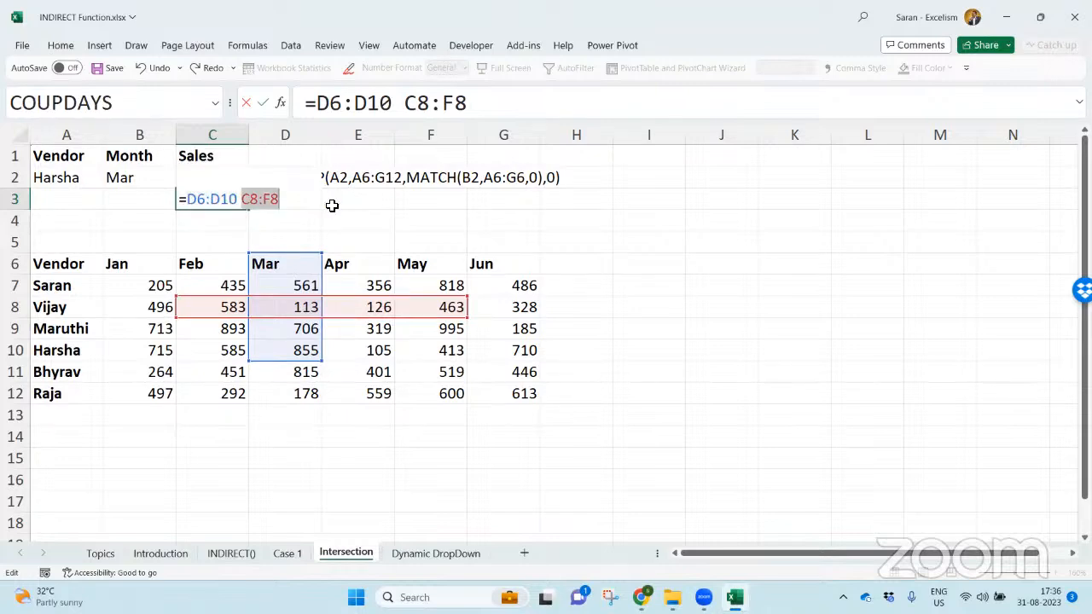
pyautogui.click(243, 200)
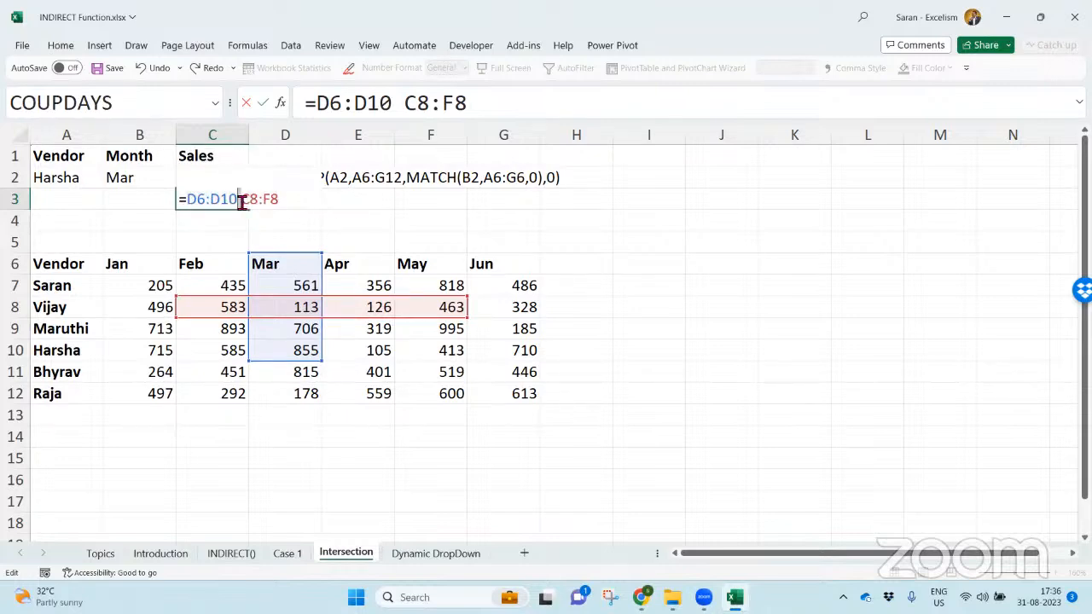
pyautogui.press('Return')
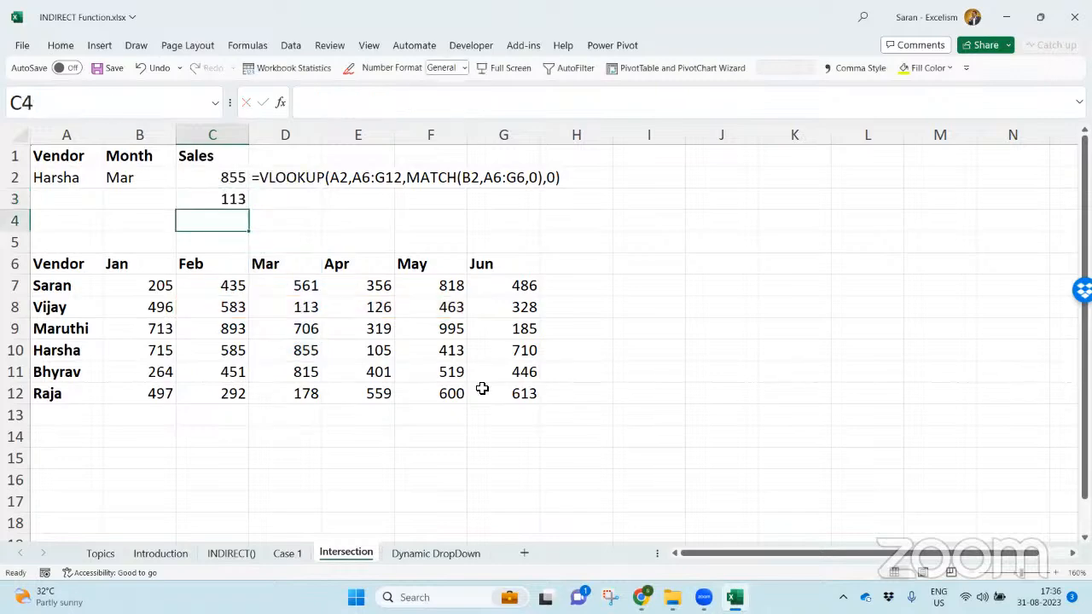
# - Copy the FORMULATEXT formula from D2 to D3 to display the intersection formula
pyautogui.press('Up')
pyautogui.press('Up')
pyautogui.press('Right')
pyautogui.hotkey('ctrl', 'c')
pyautogui.press('Down')
pyautogui.press('Return')
# - Insert a blank row at row 4 above the sales table and reselect D4
pyautogui.press('Down')
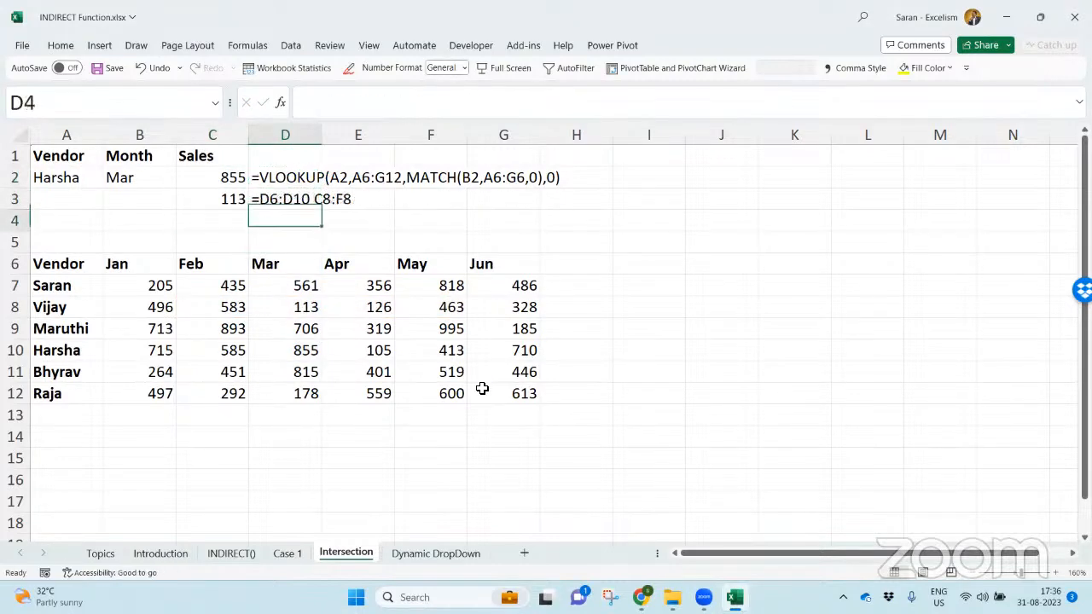
pyautogui.hotkey('shift', 'space')
pyautogui.hotkey('ctrl', 'shift', '=')
pyautogui.hotkey('shift', 'BackSpace')
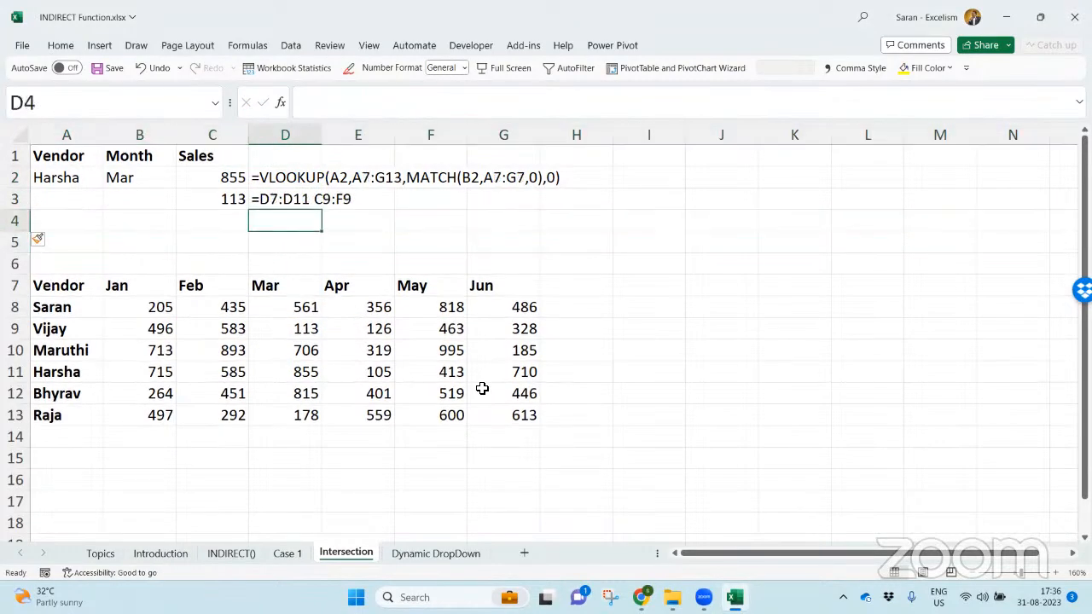
# - Enter =D7:D9 C12:F12 in C4 to demonstrate an intersection of two ranges that do not overlap
pyautogui.press('Left')
pyautogui.write('=')
pyautogui.moveTo(296, 290); pyautogui.dragTo(295, 329)
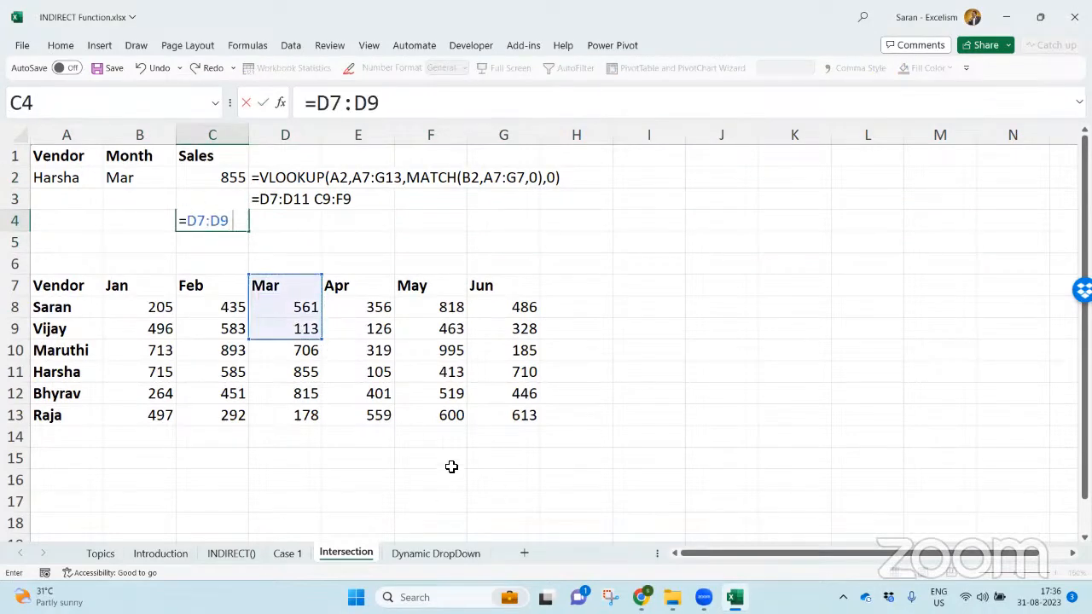
pyautogui.moveTo(197, 389); pyautogui.dragTo(398, 395)
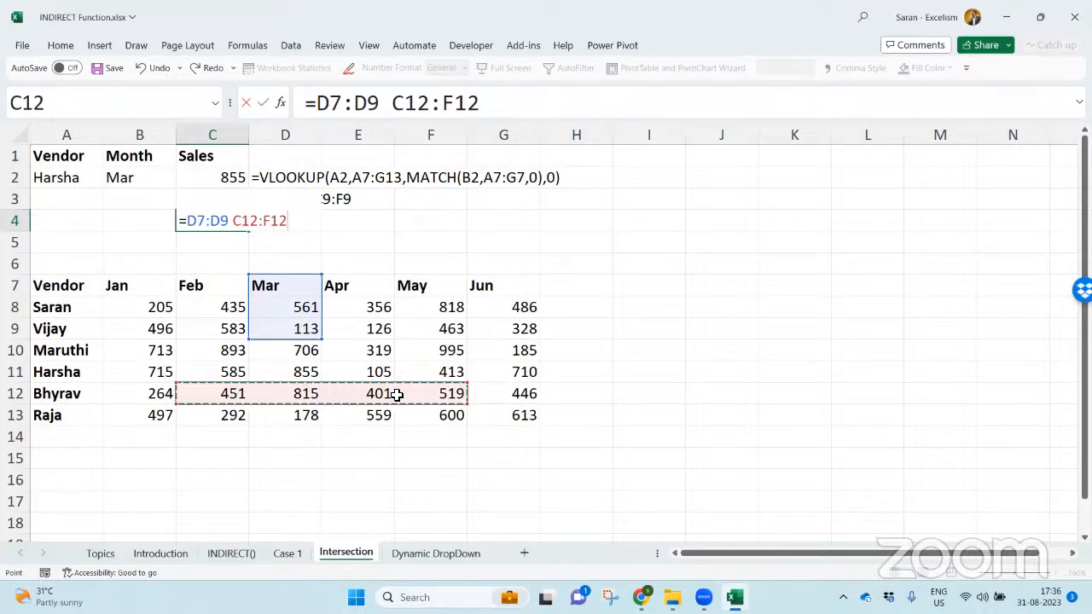
pyautogui.press('Return')
# - Copy the FORMULATEXT formula from D3 to D4 to display the non-overlapping intersection formula
pyautogui.press('Up')
pyautogui.press('Up')
pyautogui.press('Right')
pyautogui.hotkey('ctrl', 'c')
pyautogui.press('Down')
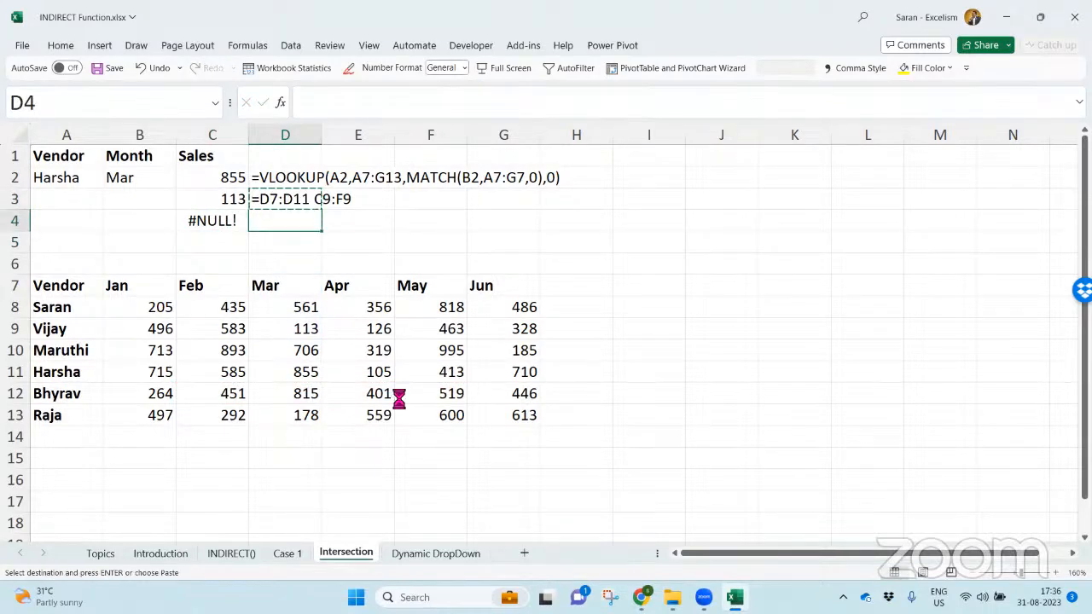
pyautogui.press('Return')
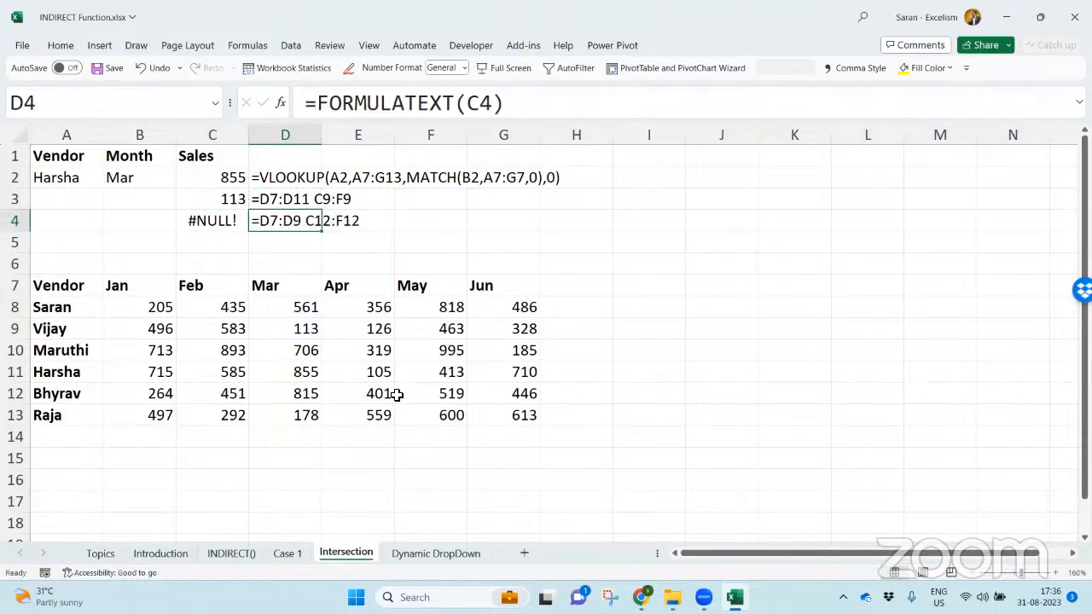
# - Highlight cell C5 with a yellow fill after pointing out the vendor and month inputs in A2 and B2
pyautogui.press('Down')
pyautogui.press('Left')
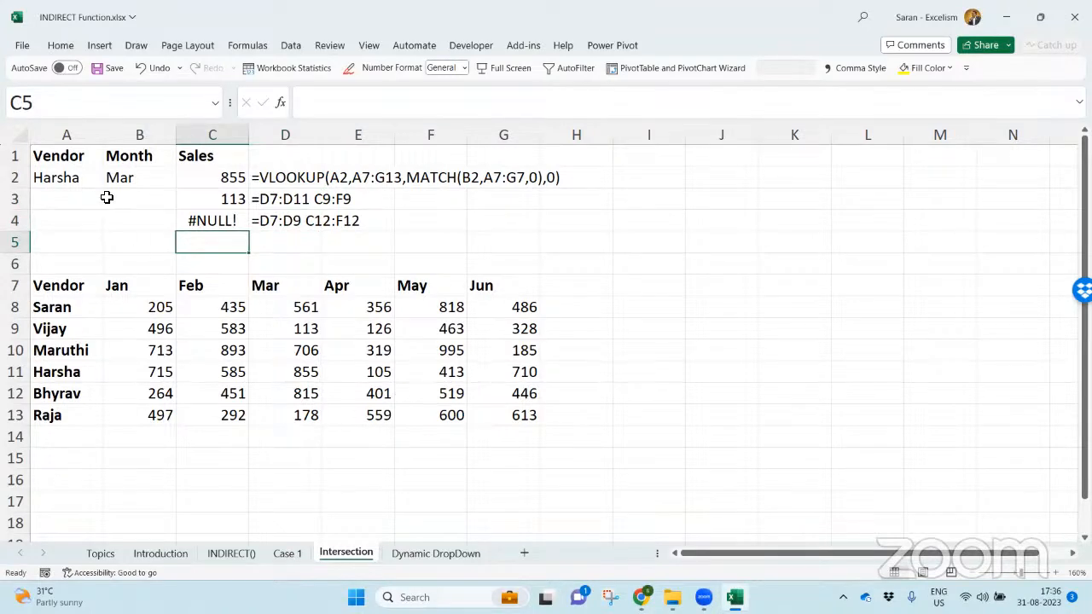
pyautogui.click(75, 182)
pyautogui.click(135, 177)
pyautogui.click(82, 173)
pyautogui.click(145, 175)
pyautogui.click(220, 248)
pyautogui.click(62, 46)
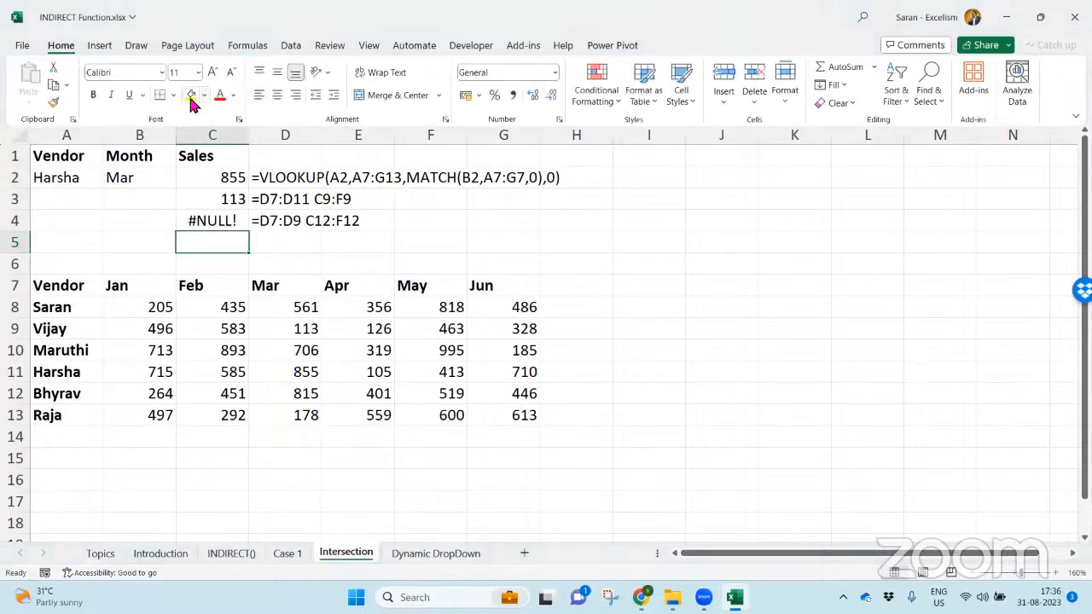
pyautogui.click(191, 99)
# - Review the VLOOKUP and MATCH formula in C2 and its referenced ranges without changing it
pyautogui.click(293, 179)
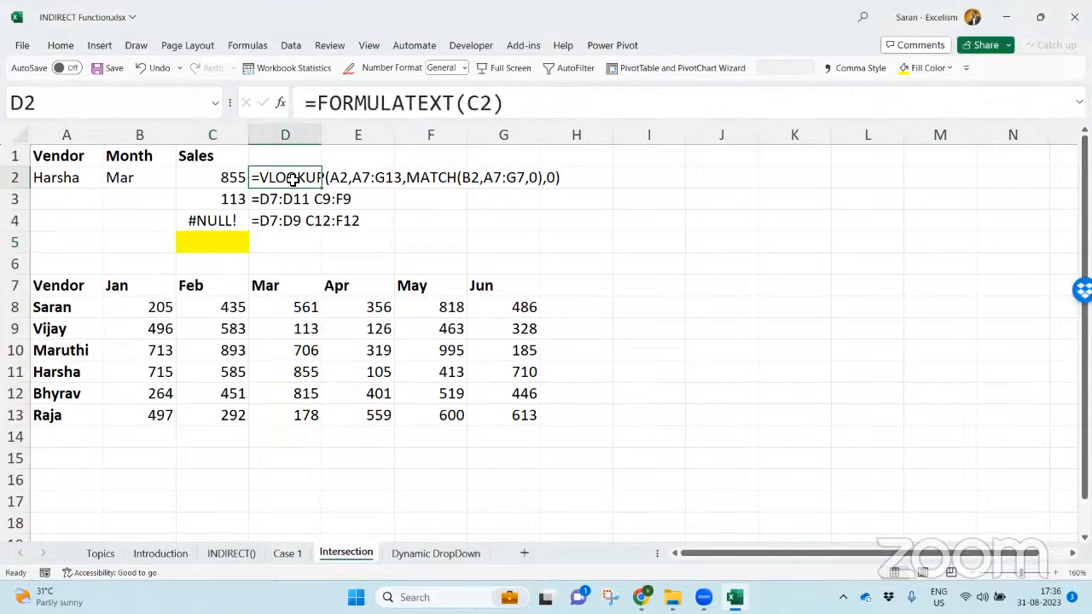
pyautogui.doubleClick(229, 179)
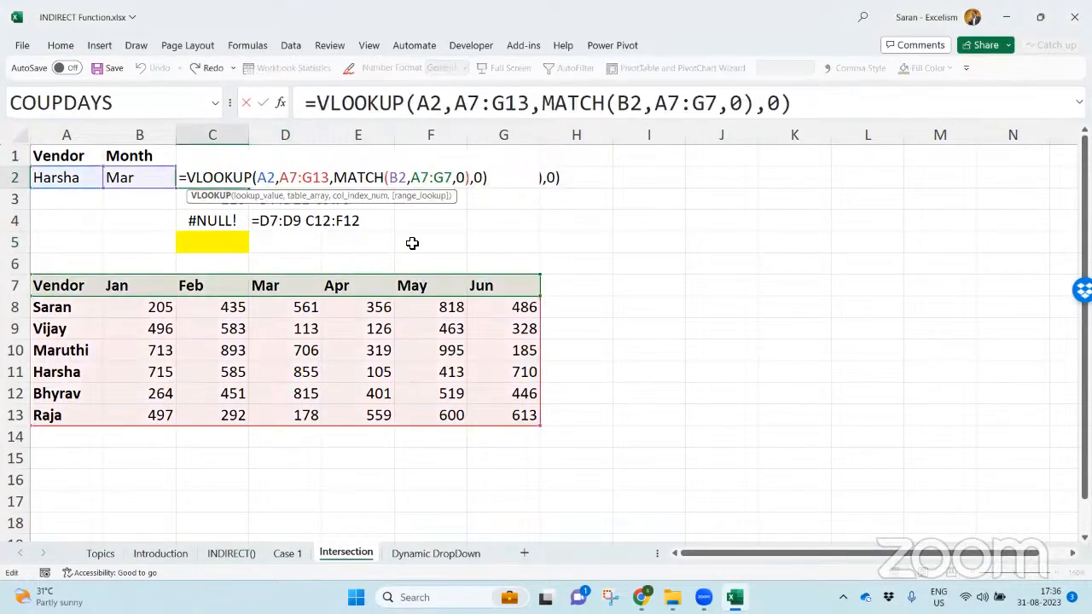
pyautogui.press('Return')
# - Write the formula =INDIRECT(A2) INDIRECT(B2) in the yellow cell C5
pyautogui.press('Down')
pyautogui.press('Down')
pyautogui.write('=indi')
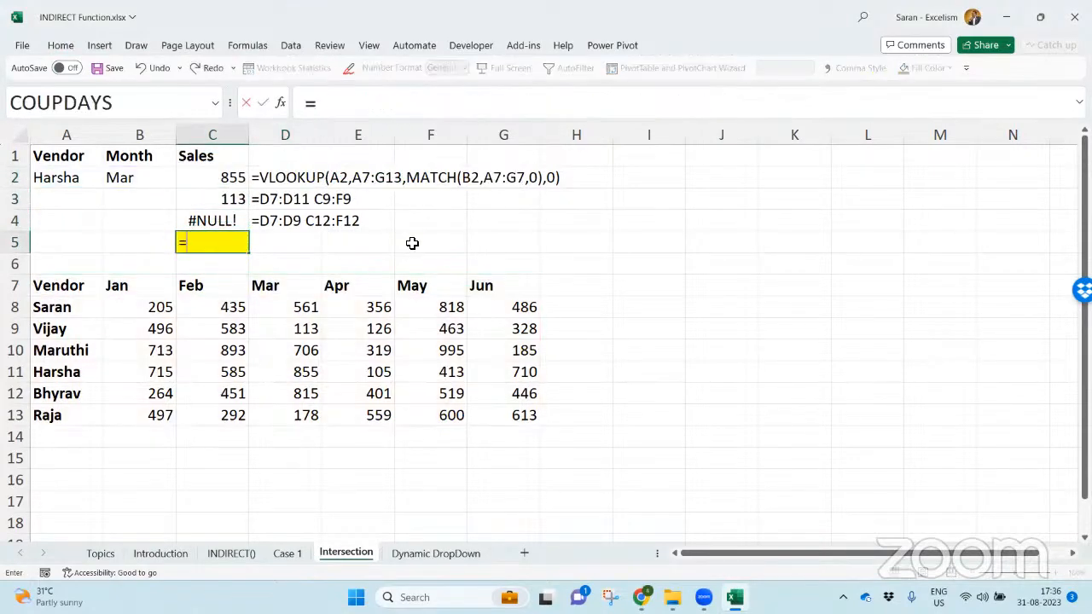
pyautogui.press('Tab')
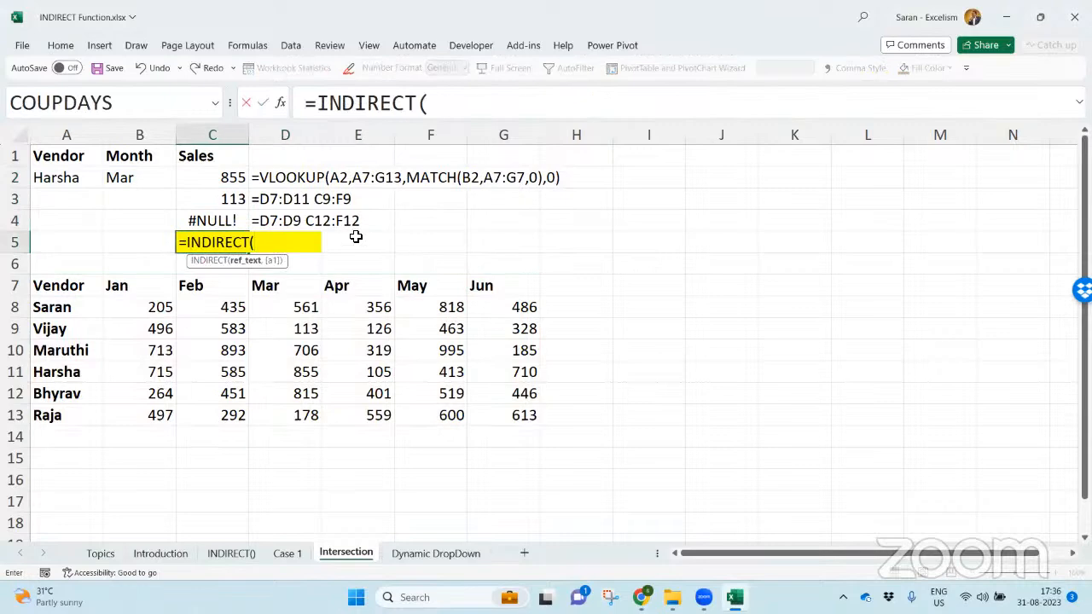
pyautogui.click(85, 180)
pyautogui.write(') ind')
pyautogui.press('Tab')
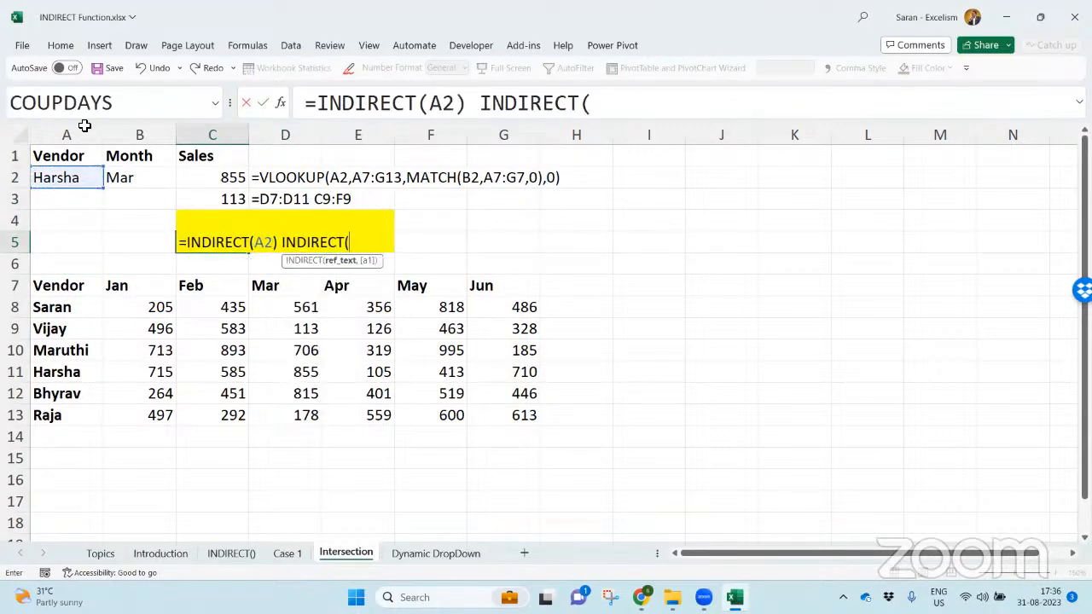
pyautogui.click(144, 175)
pyautogui.write(')')
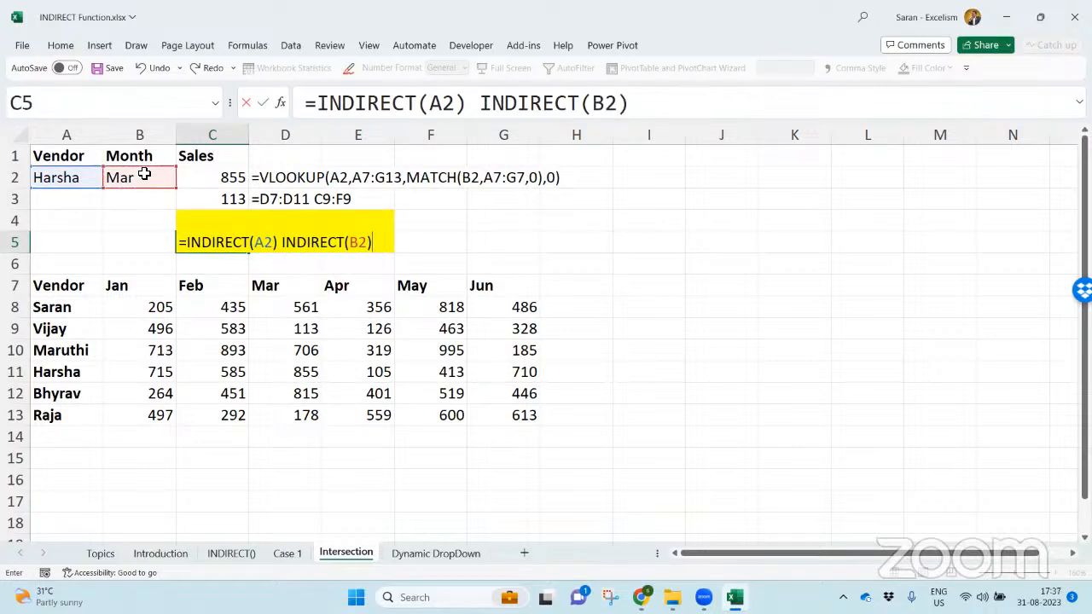
# - Point out the A2 reference and outline B11:G11, D8:D13 and their intersecting cell D11 with annotation boxes
pyautogui.doubleClick(260, 244)
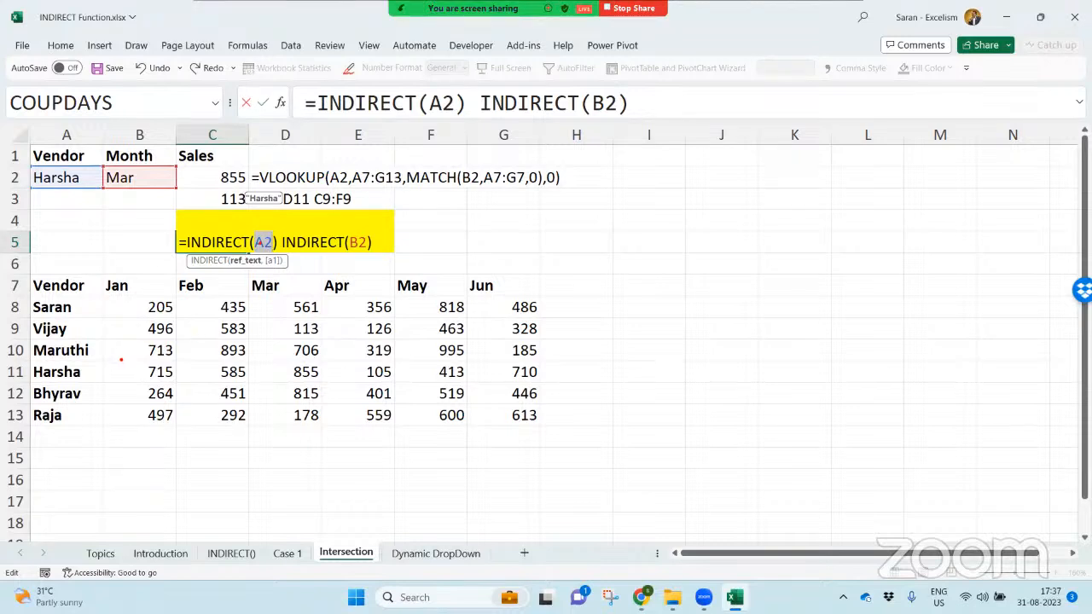
pyautogui.moveTo(100, 360)
pyautogui.mouseDown()
pyautogui.moveTo(321, 413)
pyautogui.moveTo(356, 397)
pyautogui.mouseUp()
pyautogui.press('e')
pyautogui.moveTo(102, 359)
pyautogui.mouseDown()
pyautogui.moveTo(341, 404)
pyautogui.moveTo(546, 382)
pyautogui.mouseUp()
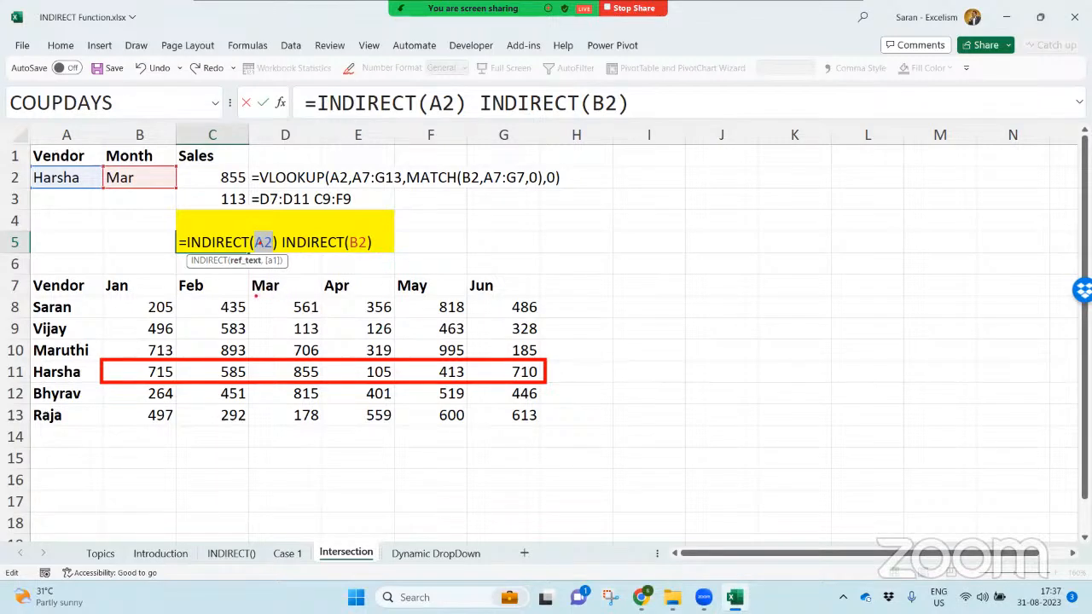
pyautogui.moveTo(249, 294)
pyautogui.mouseDown()
pyautogui.moveTo(329, 365)
pyautogui.moveTo(333, 452)
pyautogui.moveTo(325, 427)
pyautogui.mouseUp()
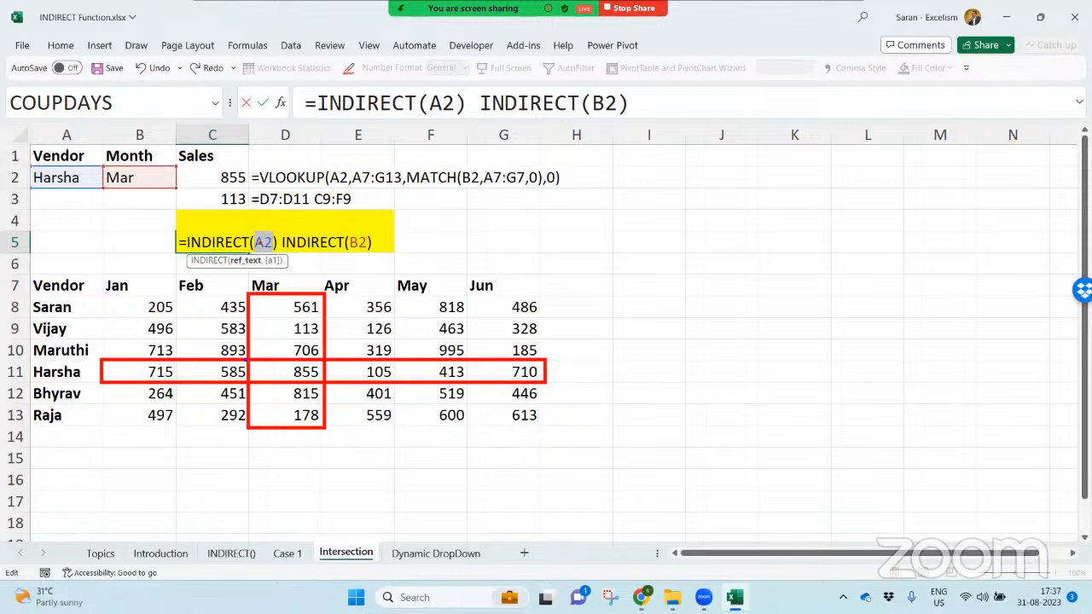
pyautogui.moveTo(248, 359); pyautogui.dragTo(324, 381)
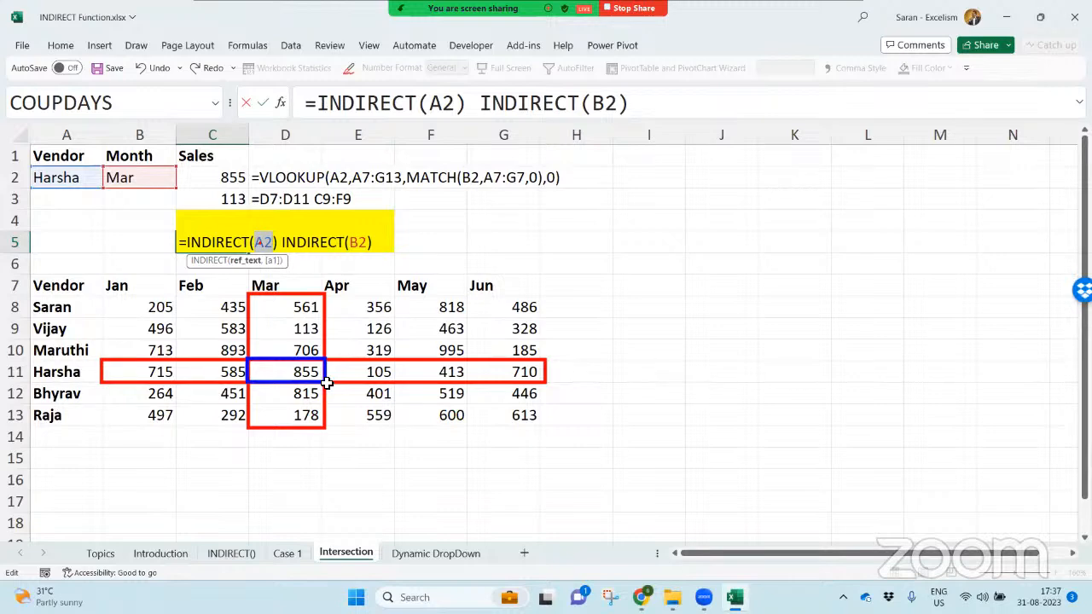
# - Confirm the C5 formula and copy the FORMULATEXT formula from D4 to D5
pyautogui.press('Return')
pyautogui.press('Up')
pyautogui.press('Up')
pyautogui.press('Right')
pyautogui.hotkey('ctrl', 'c')
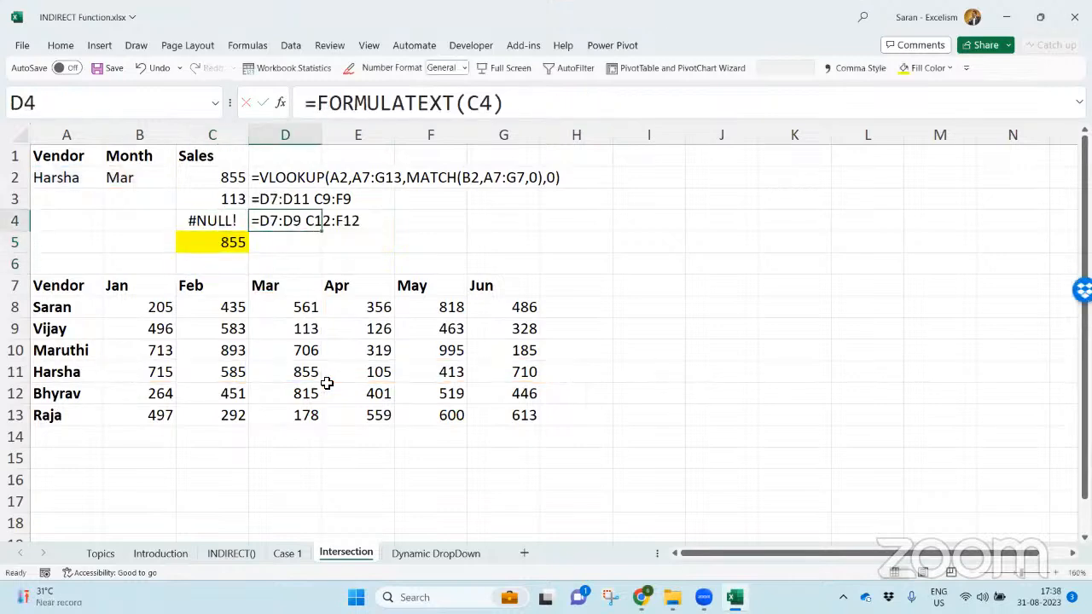
pyautogui.press('Down')
pyautogui.press('Return')
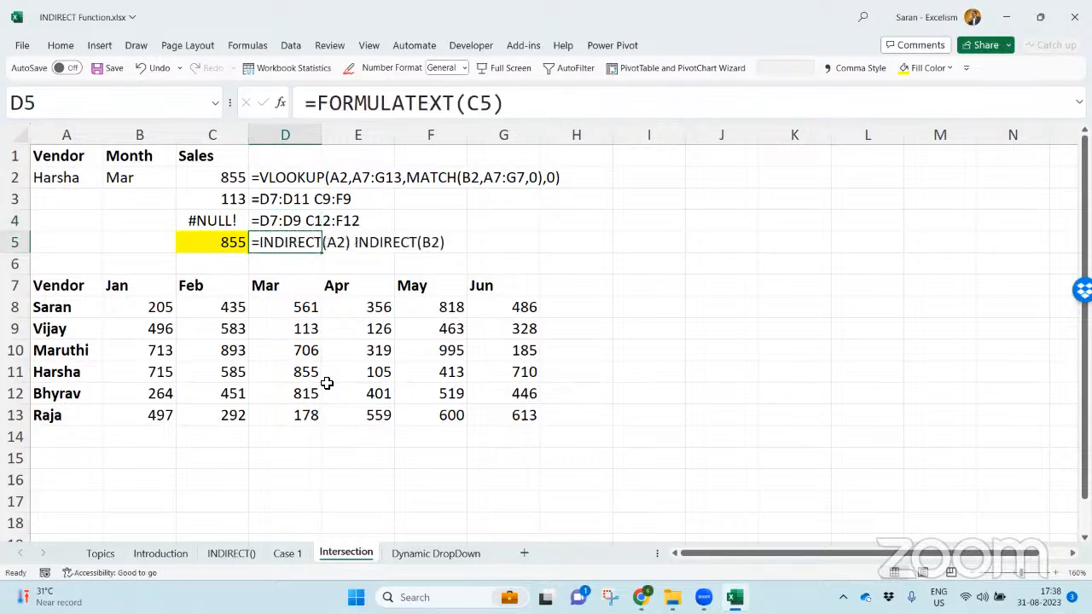
# - Test the lookups by choosing Apr as the month in B2 and the last listed vendor in A2
pyautogui.press('Left')
pyautogui.press('Up')
pyautogui.press('Up')
pyautogui.press('Up')
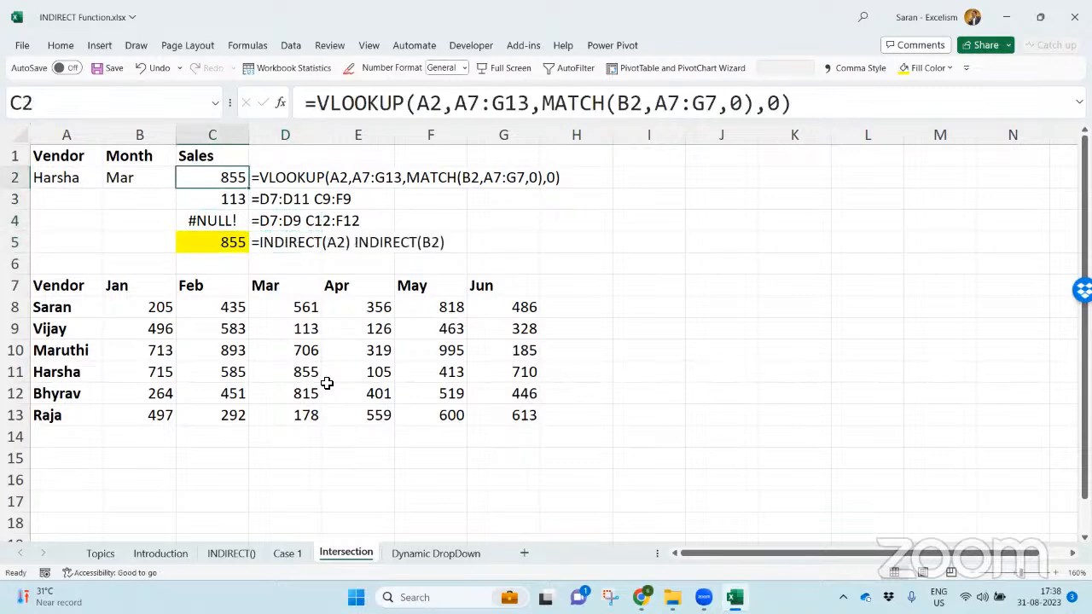
pyautogui.press('Left')
pyautogui.hotkey('alt', 'Down')
pyautogui.press('Down')
pyautogui.press('Return')
pyautogui.press('Left')
pyautogui.hotkey('alt', 'Down')
pyautogui.press('Down')
pyautogui.press('Return')
pyautogui.hotkey('alt', 'Down')
pyautogui.press('Down')
pyautogui.press('Return')
# - Choose the third listed vendor in A2 and set the month in B2 to Feb
pyautogui.hotkey('alt', 'Down')
pyautogui.press('Up')
pyautogui.press('Up')
pyautogui.press('Up')
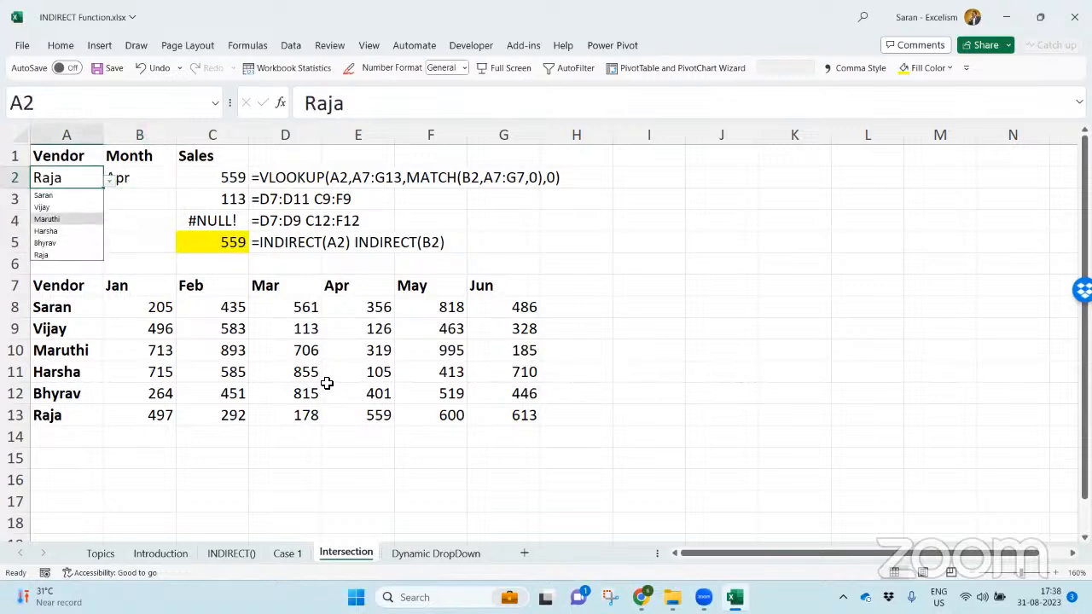
pyautogui.press('Return')
pyautogui.press('Right')
pyautogui.hotkey('alt', 'Down')
pyautogui.press('Down')
pyautogui.press('Up')
pyautogui.press('Up')
pyautogui.press('Up')
pyautogui.press('Return')
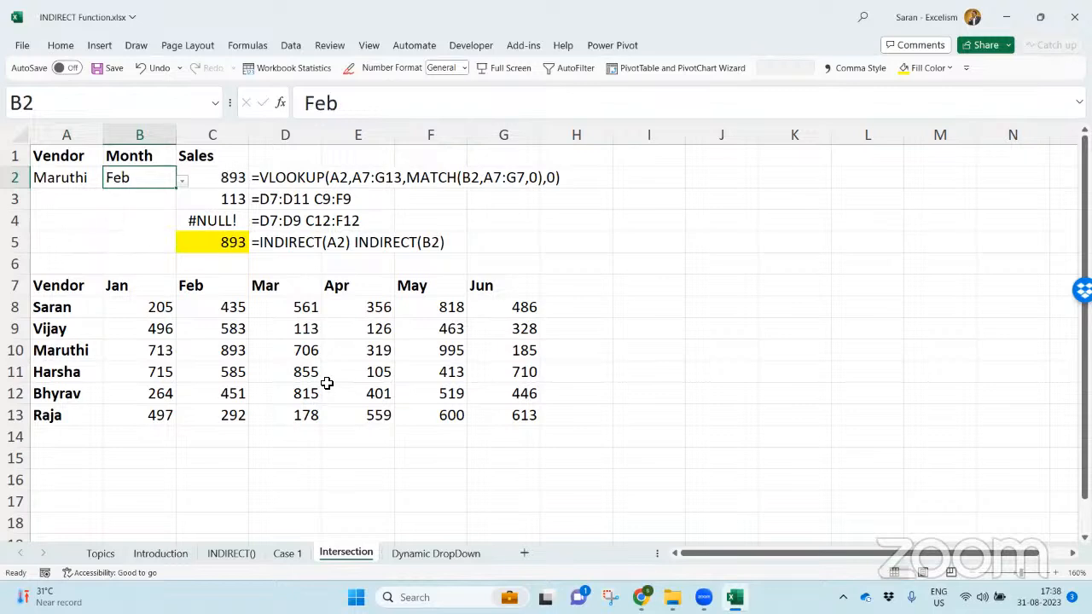
# - Change the month in B2 to May and select C5 to check its INDIRECT formula
pyautogui.hotkey('alt', 'Down')
pyautogui.press('Down')
pyautogui.press('Return')
pyautogui.hotkey('alt', 'Down')
pyautogui.press('Down')
pyautogui.press('Down')
pyautogui.press('Return')
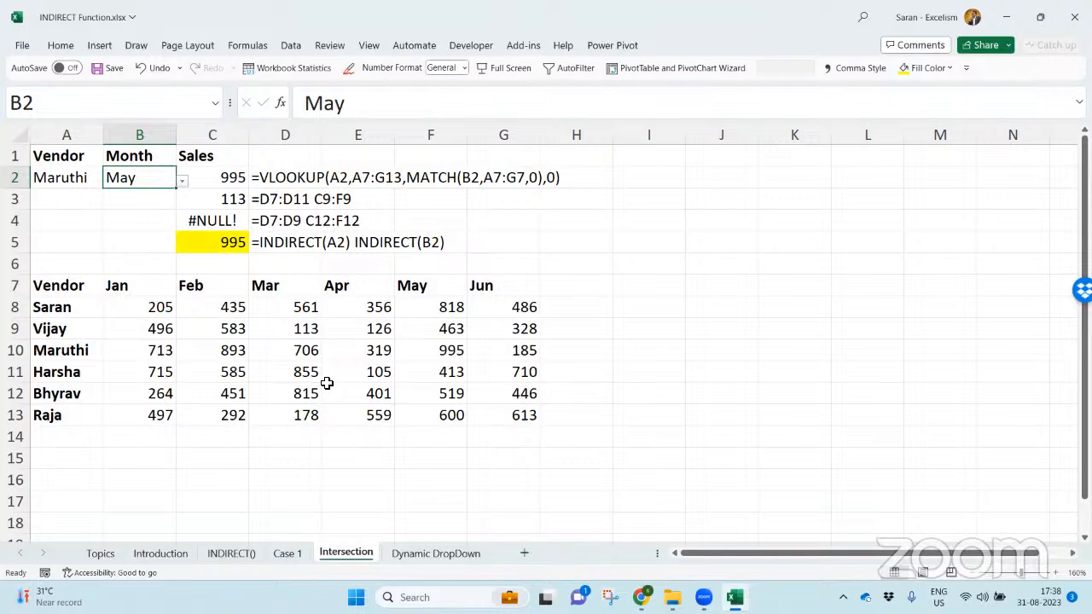
pyautogui.click(235, 246)
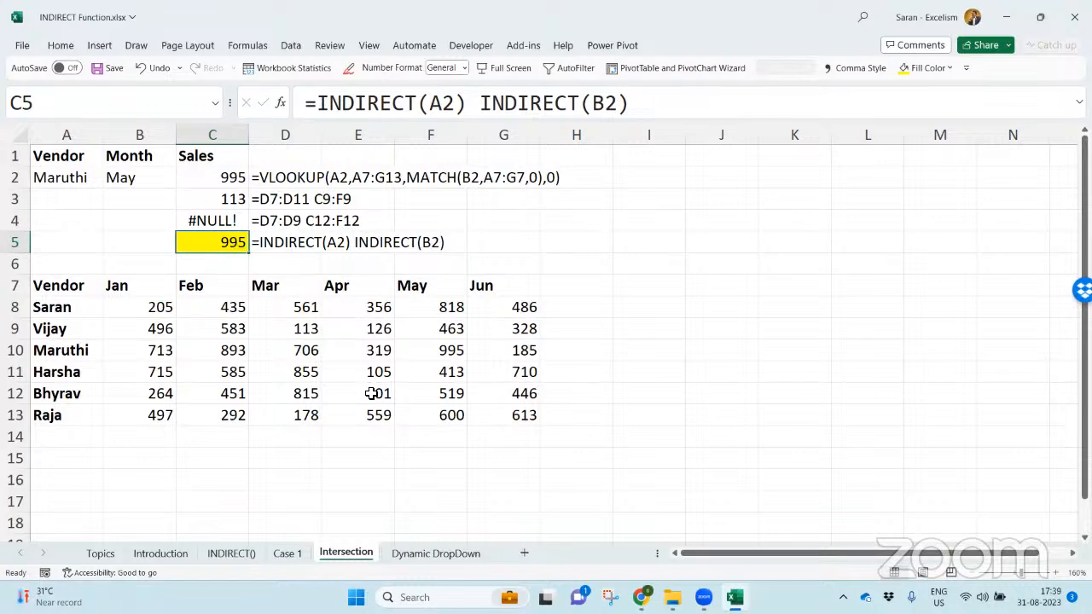
# - On the Dynamic DropDown sheet, autofit column C and enter a bold "Data Validation" label in B7
pyautogui.click(436, 554)
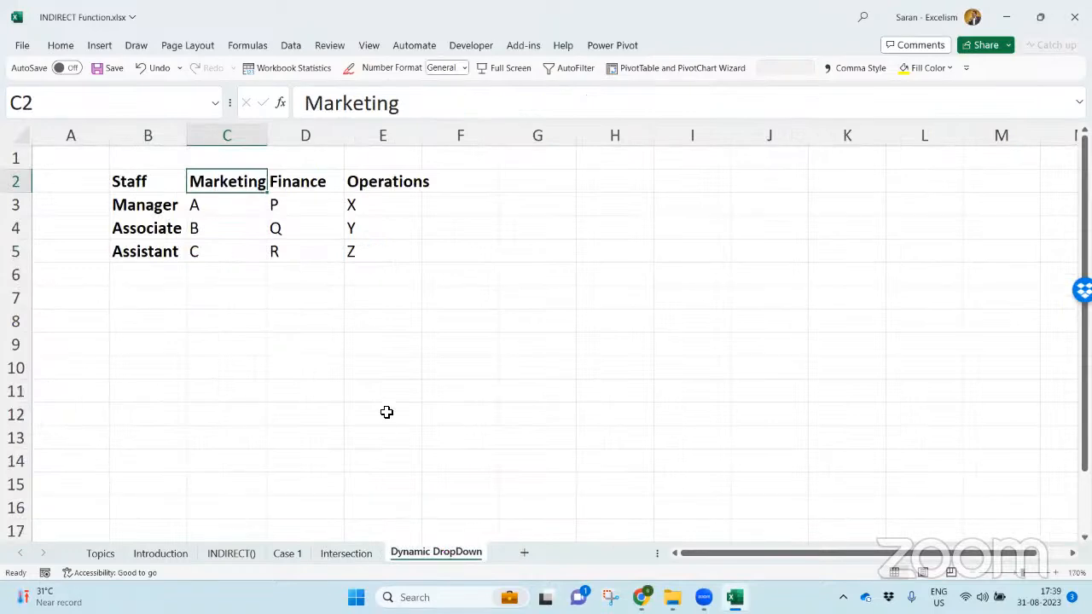
pyautogui.doubleClick(273, 139)
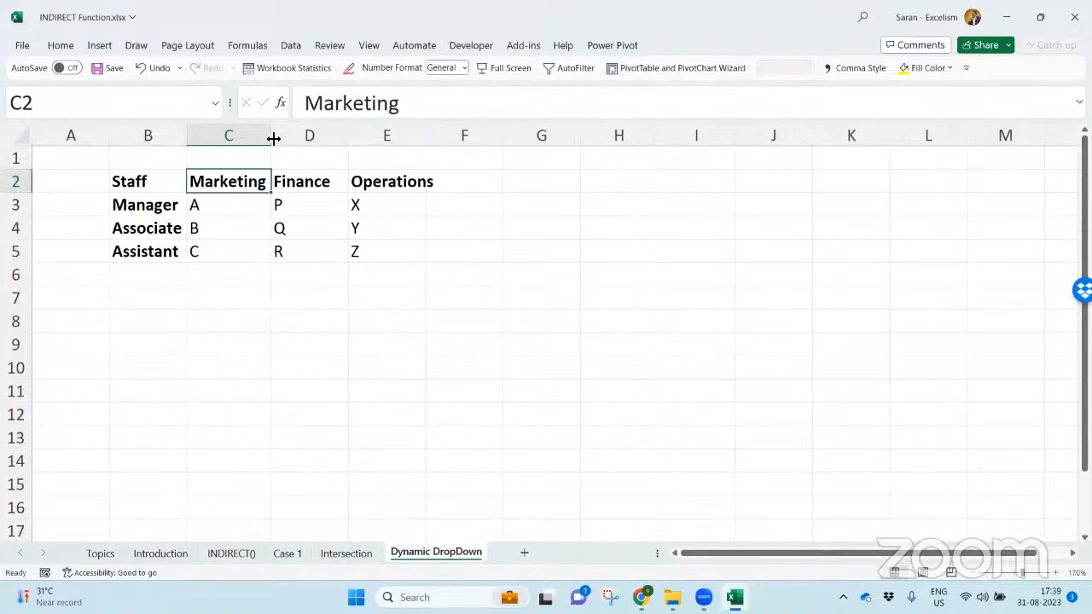
pyautogui.click(168, 305)
pyautogui.write('Data Validation')
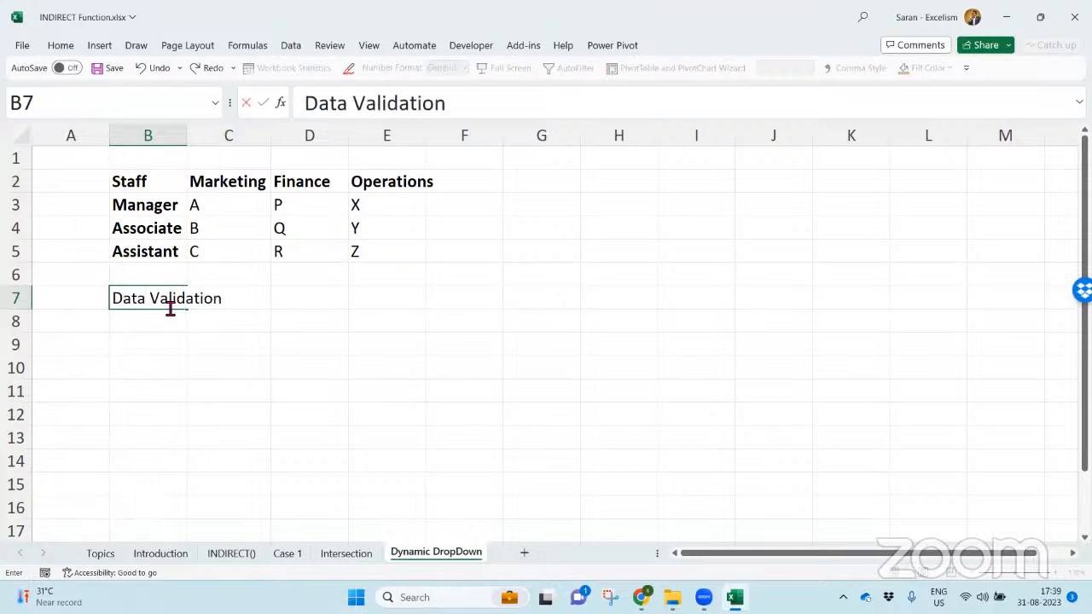
pyautogui.press('Return')
pyautogui.click(168, 305)
pyautogui.hotkey('ctrl', 'b')
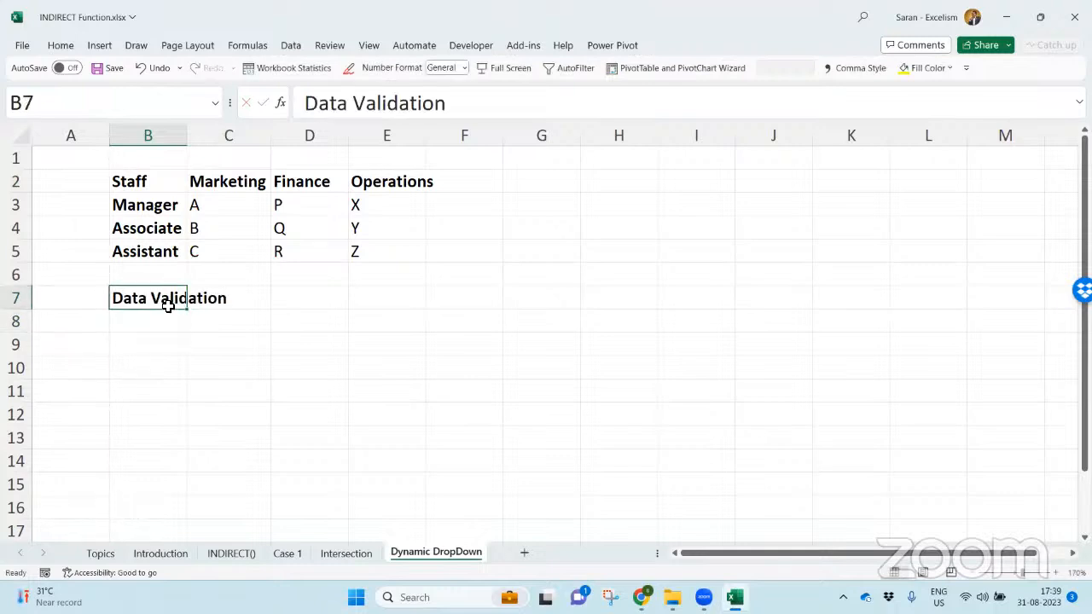
# - Autofit column B to its label and enter "List" in C7
pyautogui.press('alt')
pyautogui.press('h')
pyautogui.press('o')
pyautogui.press('i')
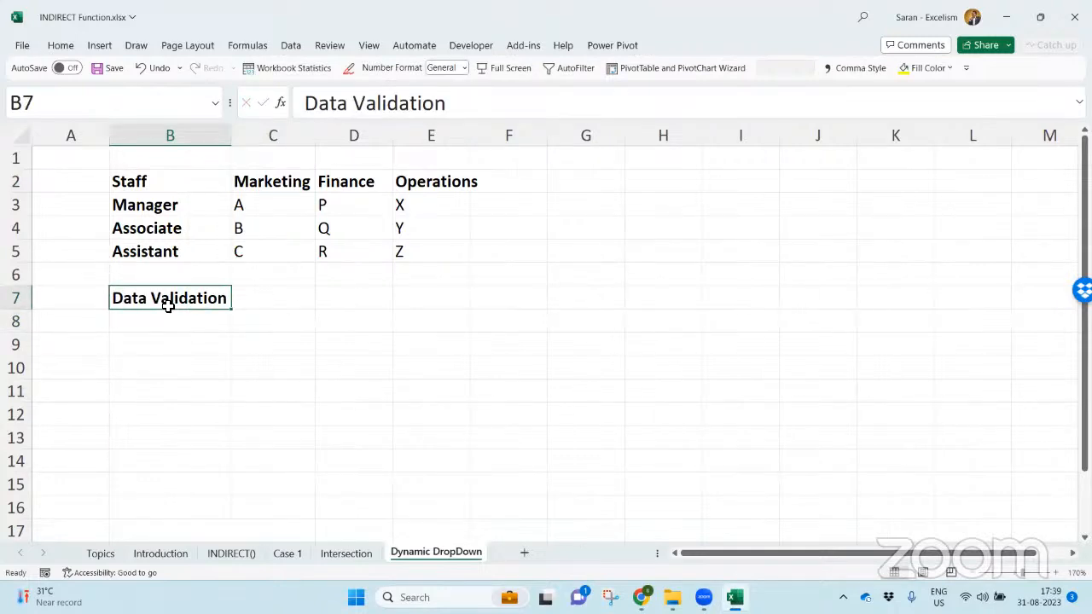
pyautogui.press('Right')
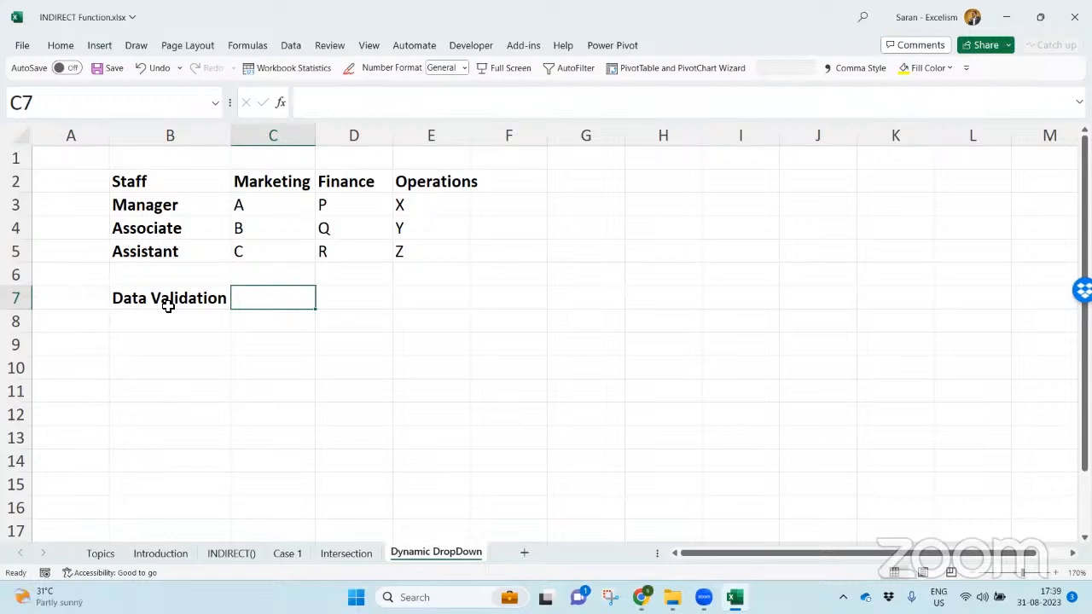
pyautogui.write('List')
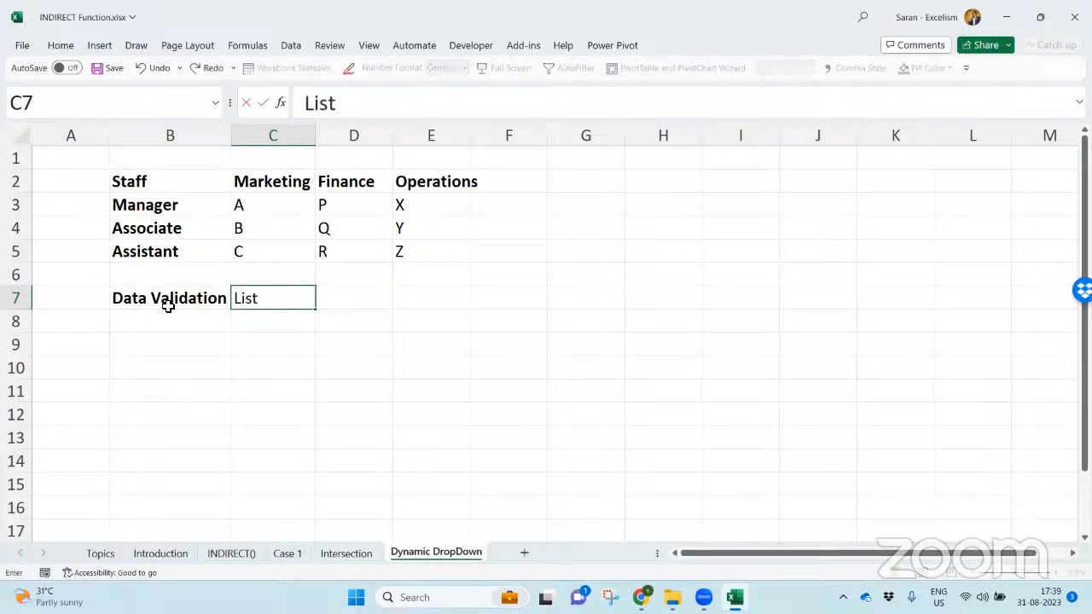
pyautogui.press('Return')
pyautogui.press('Up')
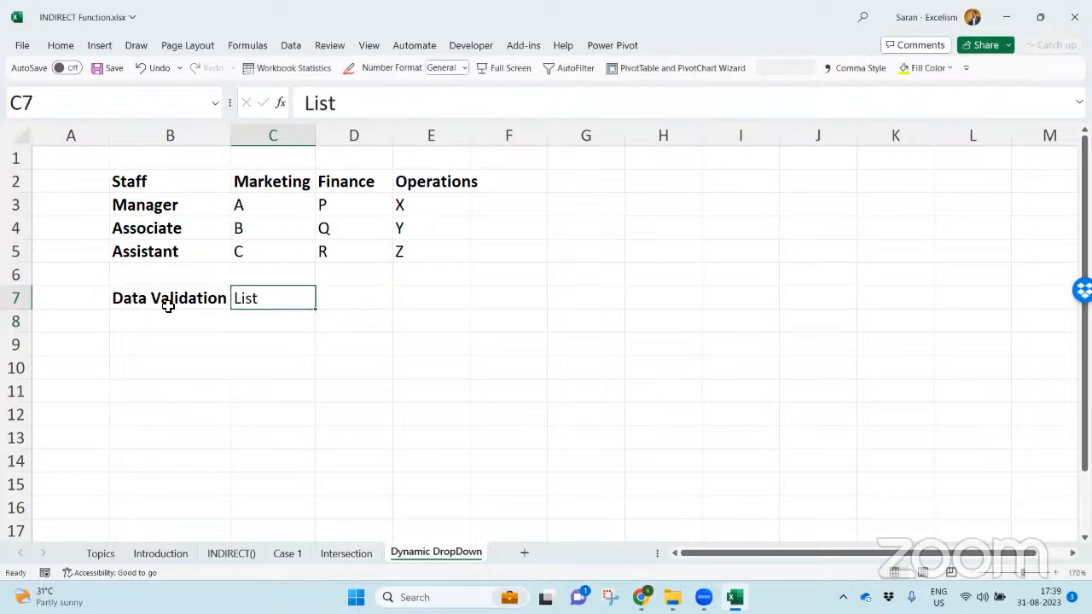
# - Select cell B9, two rows below the Data Validation label
pyautogui.press('Left')
pyautogui.press('Down')
pyautogui.press('Down')
pyautogui.press('Right')
pyautogui.press('Left')
pyautogui.press('alt')
pyautogui.press('a')
pyautogui.press('v')
pyautogui.press('v')
pyautogui.press('Escape')
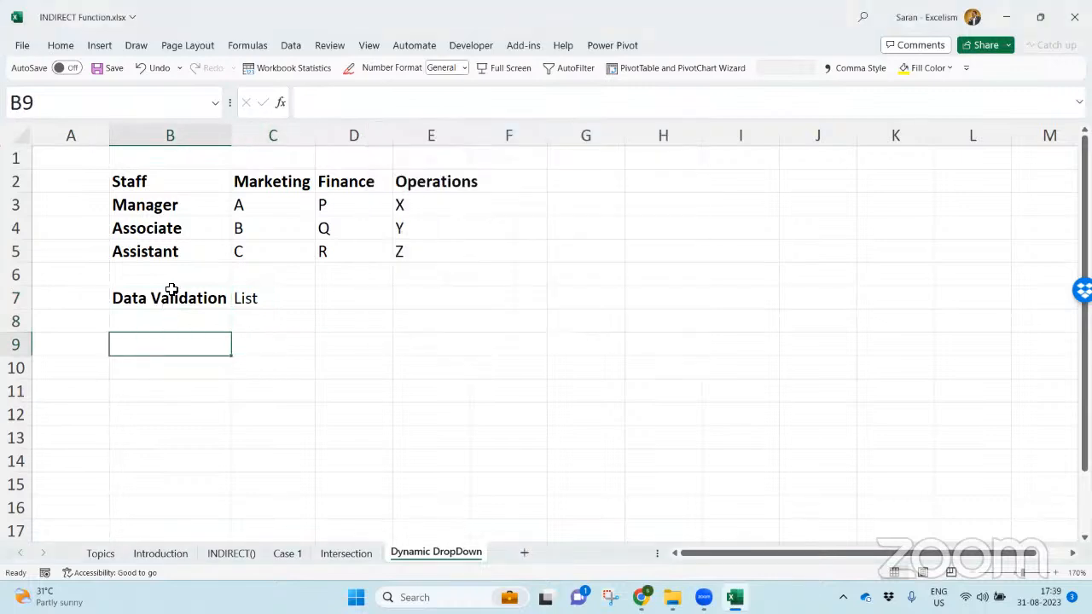
# - Add list data validation to B9 with the source A,B,C,D,E,F
pyautogui.click(290, 45)
pyautogui.click(743, 103)
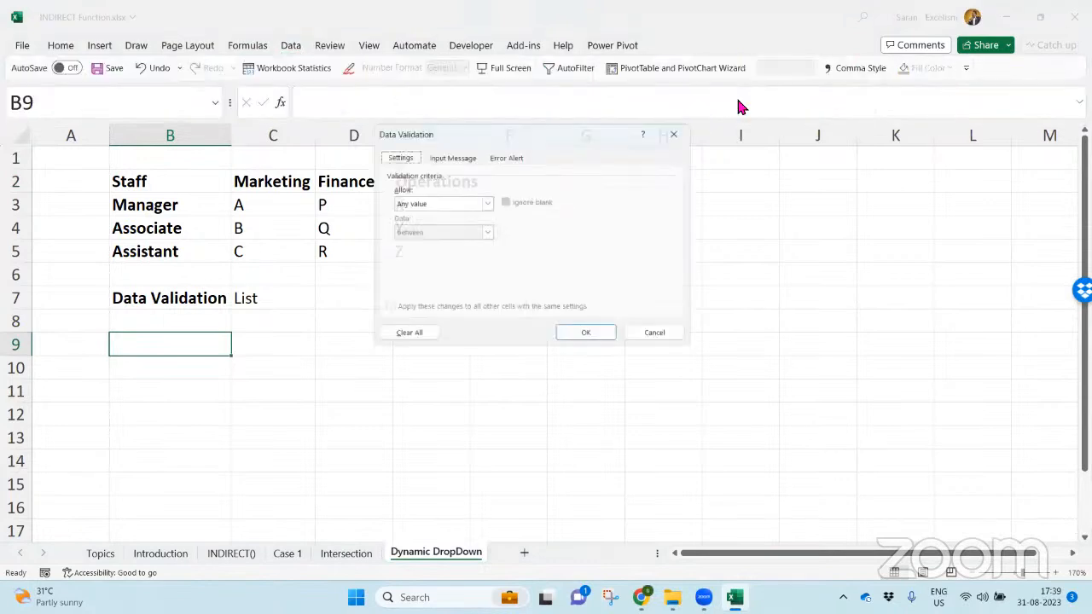
pyautogui.click(448, 202)
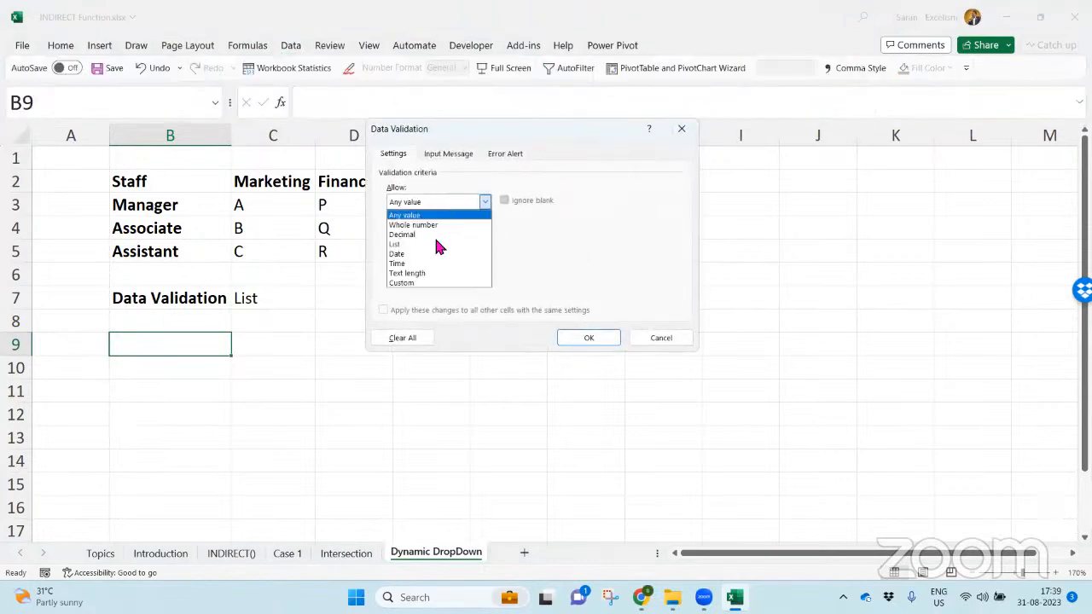
pyautogui.click(424, 245)
pyautogui.click(450, 263)
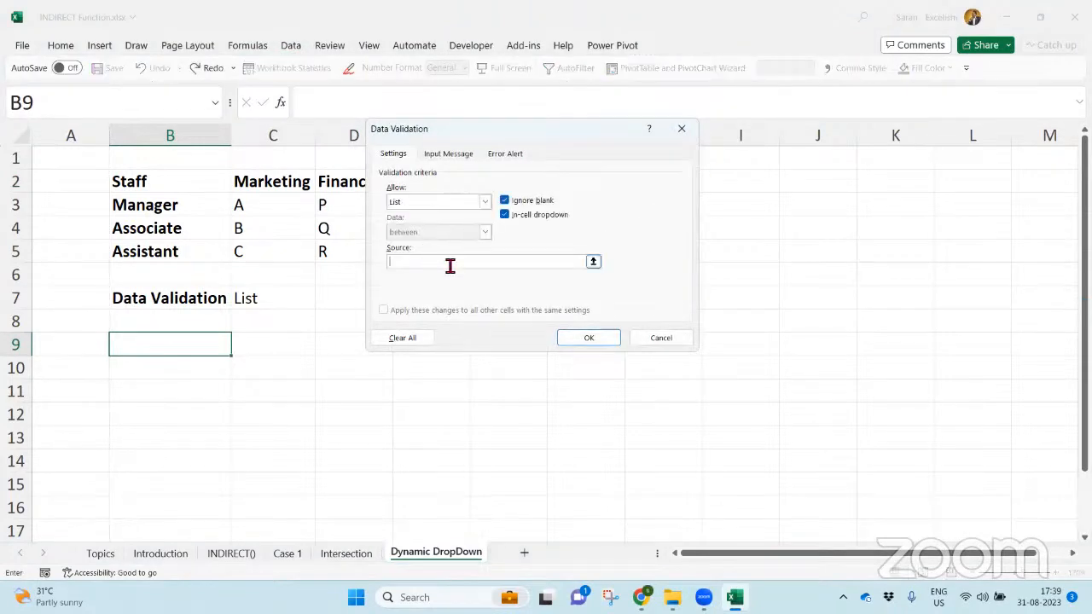
pyautogui.write('A,B,C,D,E,')
pyautogui.press('Return')
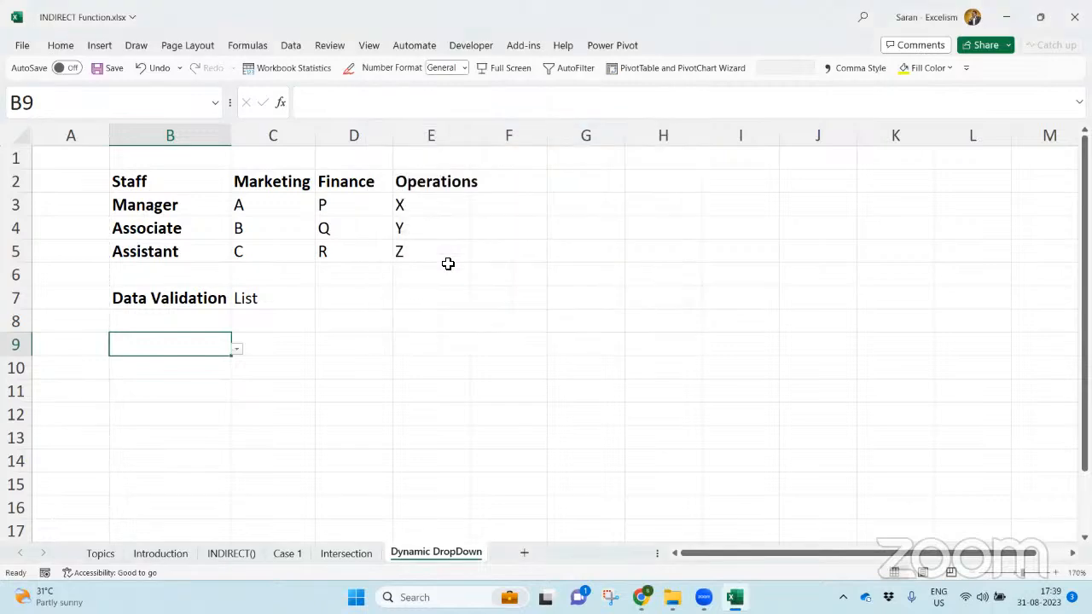
# - Choose C from the B9 dropdown, then try to enter a name that is not in the list
pyautogui.click(236, 350)
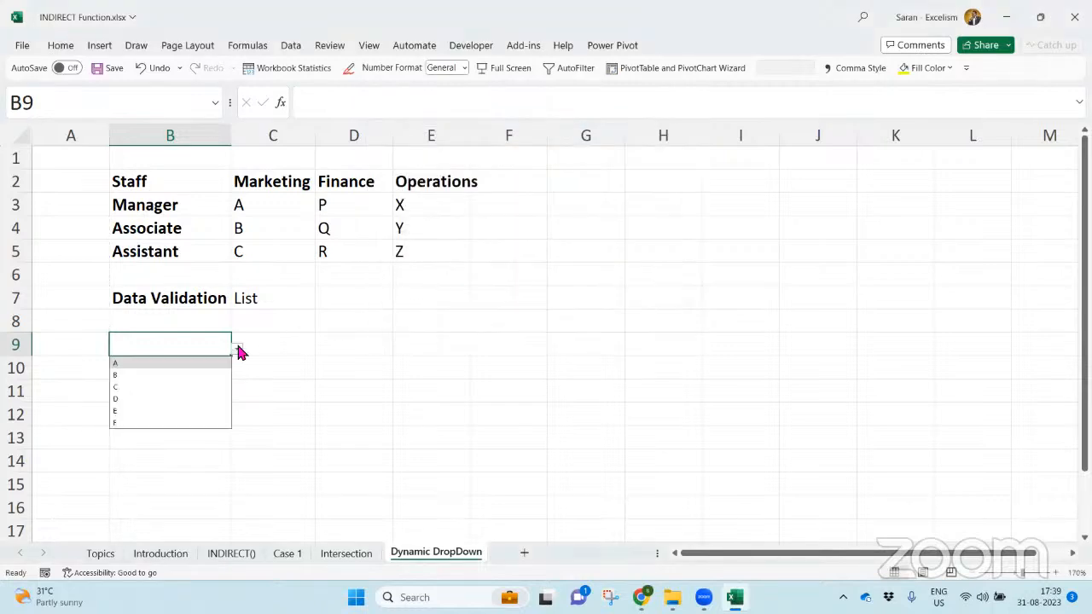
pyautogui.click(209, 388)
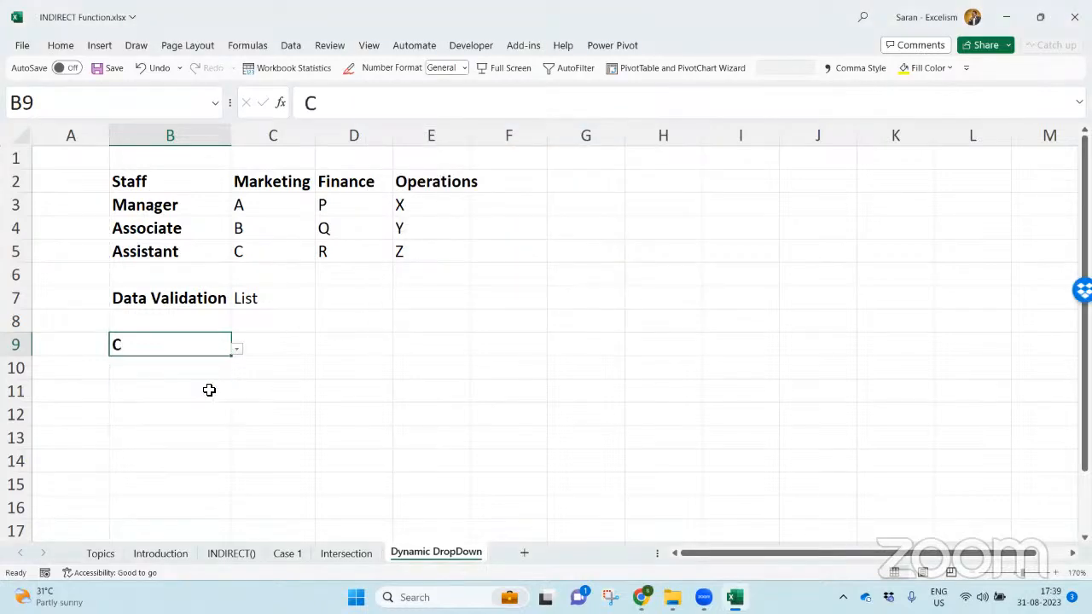
pyautogui.write('Saran')
pyautogui.press('Return')
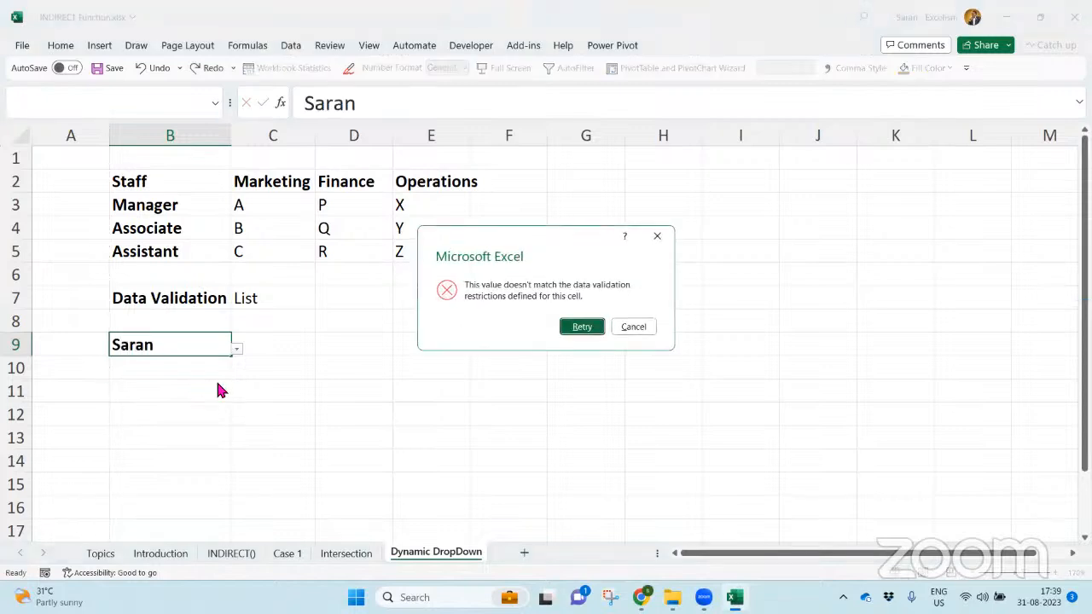
pyautogui.moveTo(515, 252); pyautogui.dragTo(321, 279)
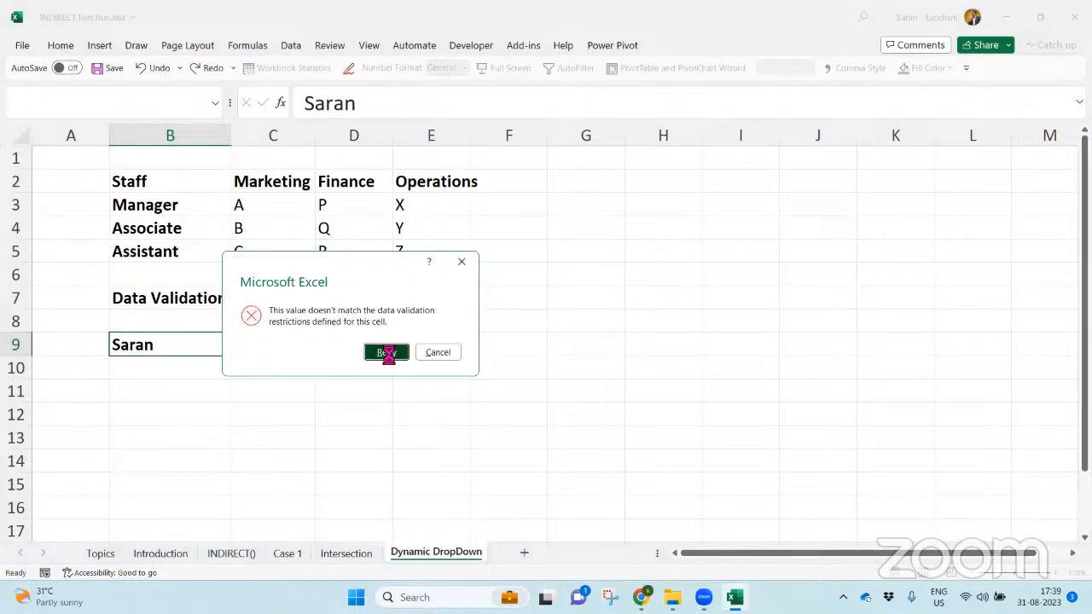
pyautogui.click(385, 353)
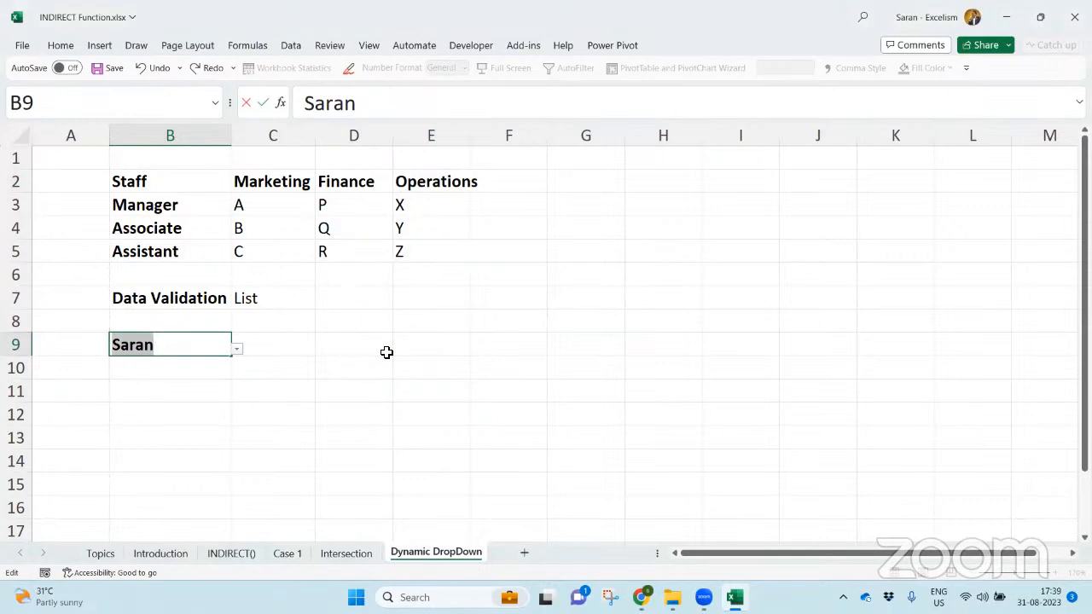
# - Cancel the invalid entry and clear B9 with its validation by pasting the blank cell B10 over it
pyautogui.press('Escape')
pyautogui.press('Return')
pyautogui.hotkey('ctrl', 'c')
pyautogui.press('Up')
pyautogui.press('Return')
pyautogui.hotkey('alt', 'd')
pyautogui.press('l')
pyautogui.click(443, 209)
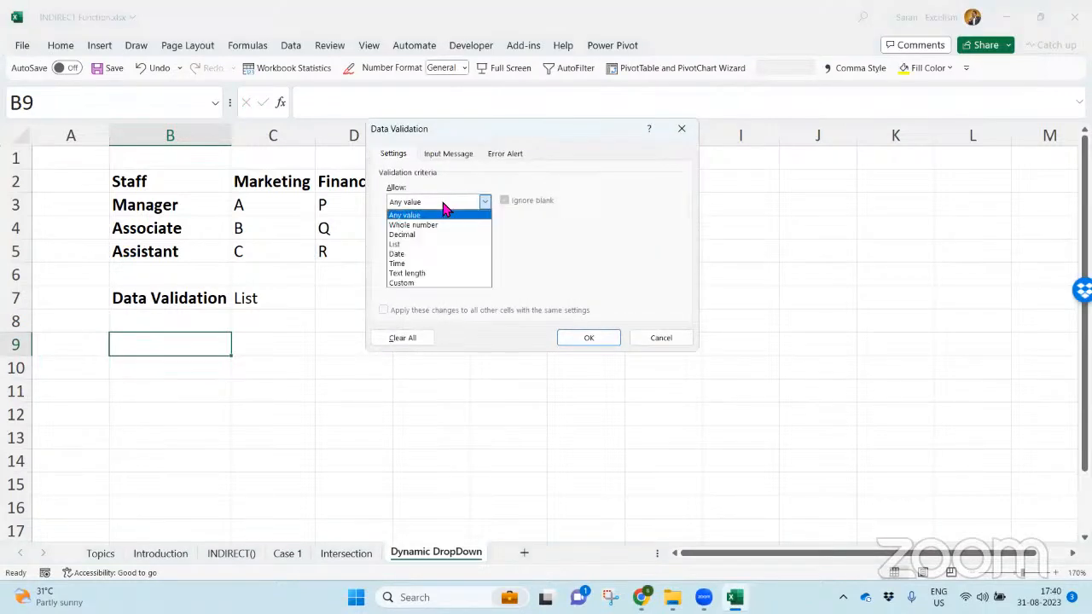
pyautogui.click(447, 245)
pyautogui.click(465, 265)
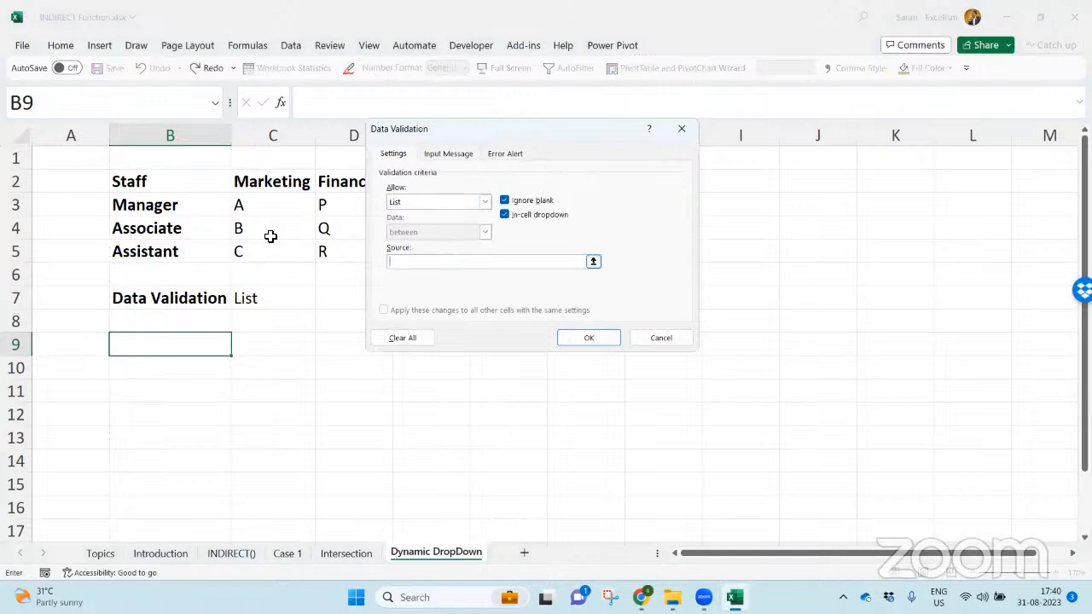
pyautogui.moveTo(185, 210); pyautogui.dragTo(178, 253)
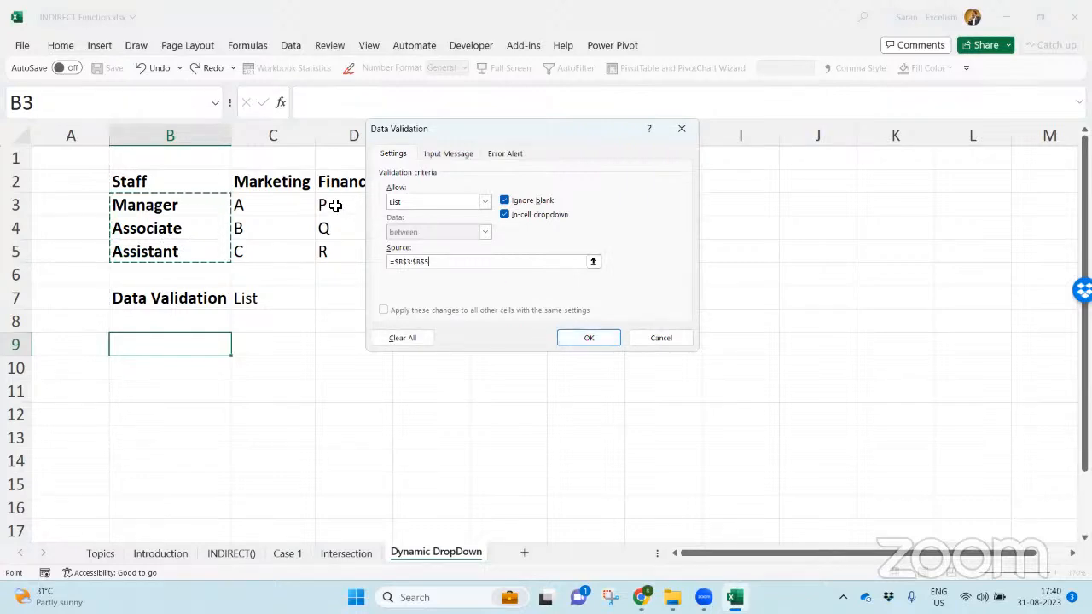
pyautogui.click(657, 341)
# - Add list data validation to B9 with the department headings C2:E2 as its source
pyautogui.hotkey('alt', 'd')
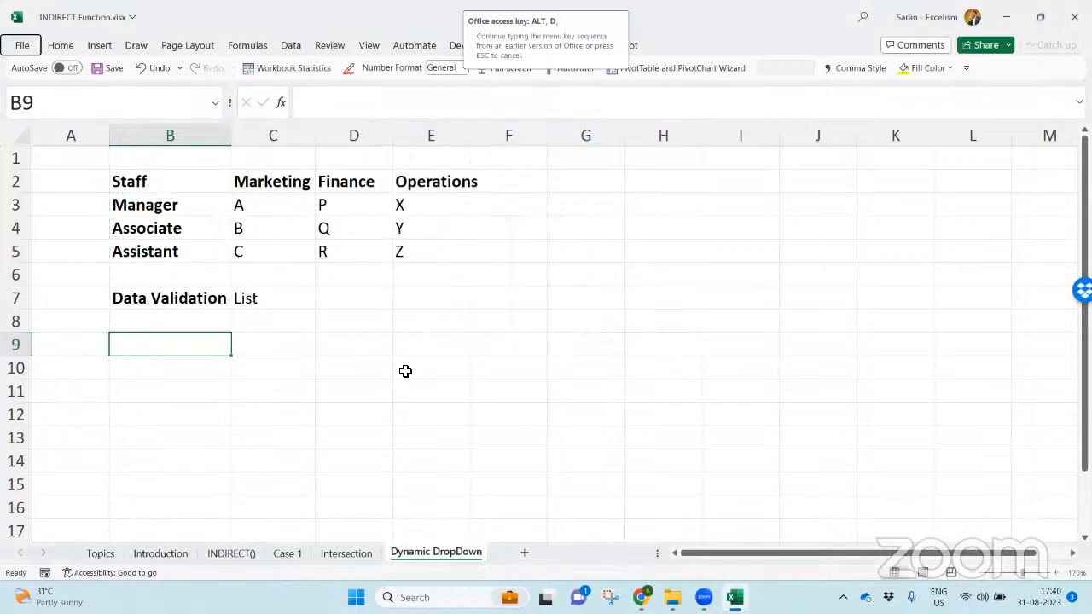
pyautogui.press('l')
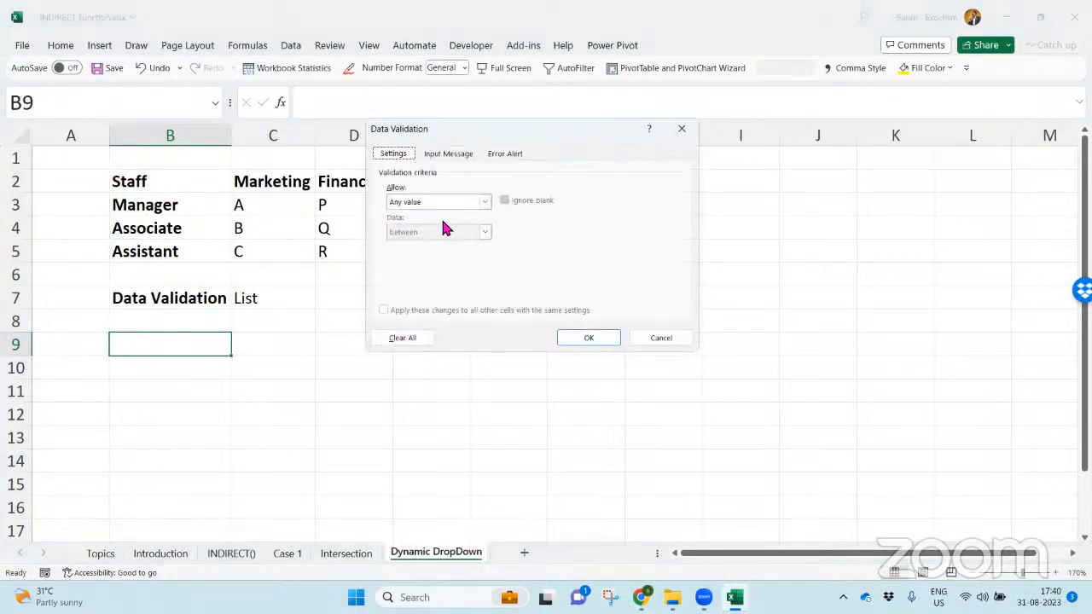
pyautogui.click(444, 205)
pyautogui.click(444, 249)
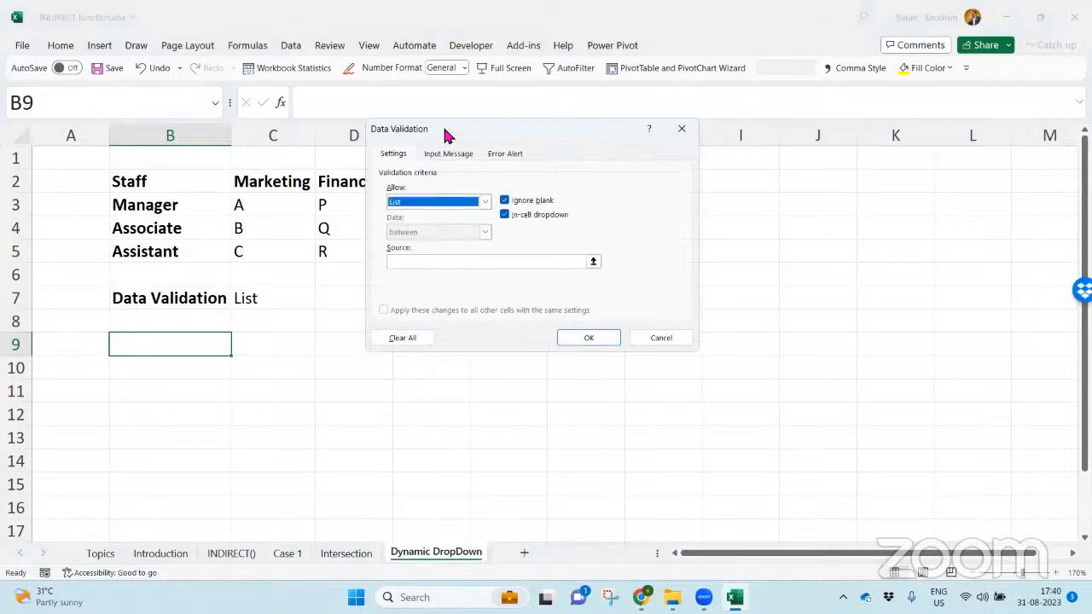
pyautogui.moveTo(475, 138); pyautogui.dragTo(693, 140)
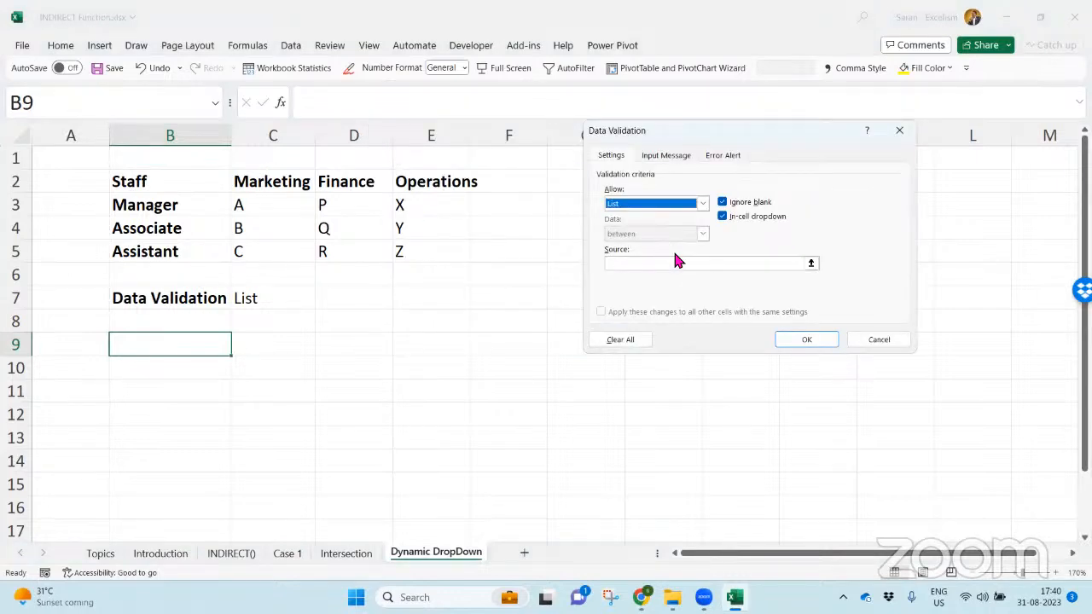
pyautogui.click(687, 262)
pyautogui.moveTo(281, 181); pyautogui.dragTo(465, 176)
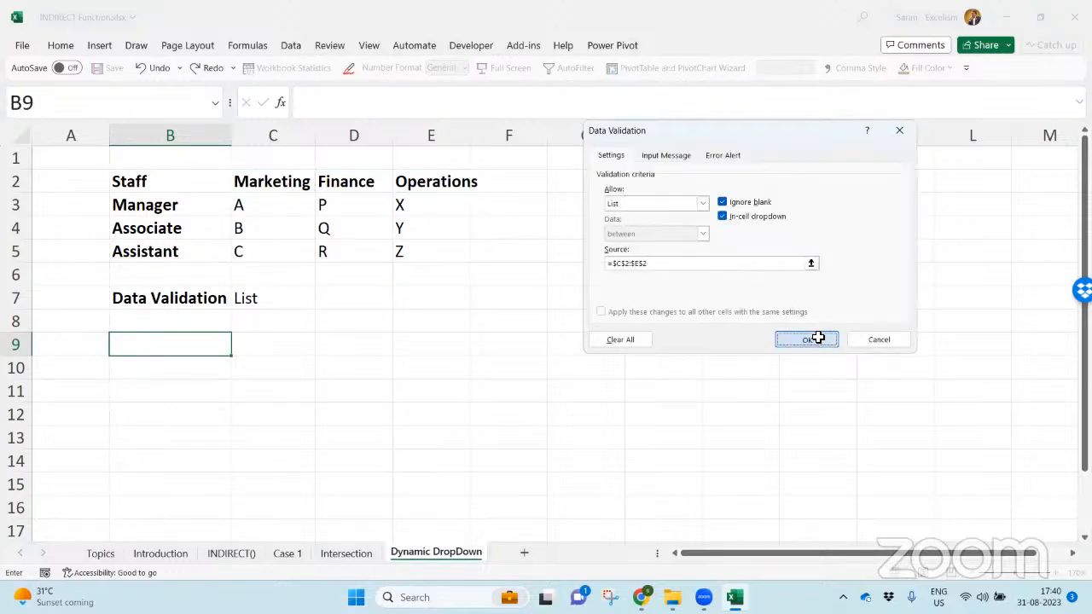
pyautogui.click(807, 338)
# - Try the department dropdown in B9 and choose Operations from it
pyautogui.hotkey('alt', 'Down')
pyautogui.press('Down')
pyautogui.press('Return')
pyautogui.hotkey('alt', 'Down')
pyautogui.press('Down')
pyautogui.press('Return')
pyautogui.hotkey('alt', 'Down')
pyautogui.press('Escape')
# - Move the department dropdown cell from B9 down to B10
pyautogui.press('Up')
pyautogui.press('Down')
pyautogui.hotkey('ctrl', 'x')
pyautogui.press('Down')
pyautogui.hotkey('ctrl', 'v')
pyautogui.write('D')
pyautogui.press('Escape')
# - Enter the headings Dept in B9 and Staff in C9, and make the Staff heading bold
pyautogui.press('Up')
pyautogui.write('Dept')
pyautogui.press('Return')
pyautogui.press('Up')
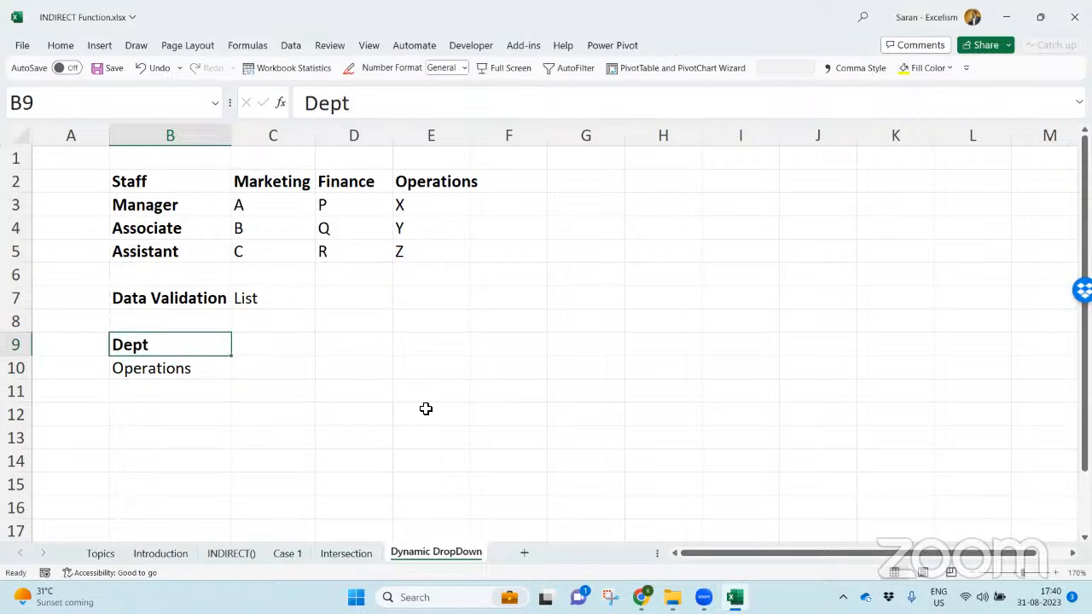
pyautogui.press('Right')
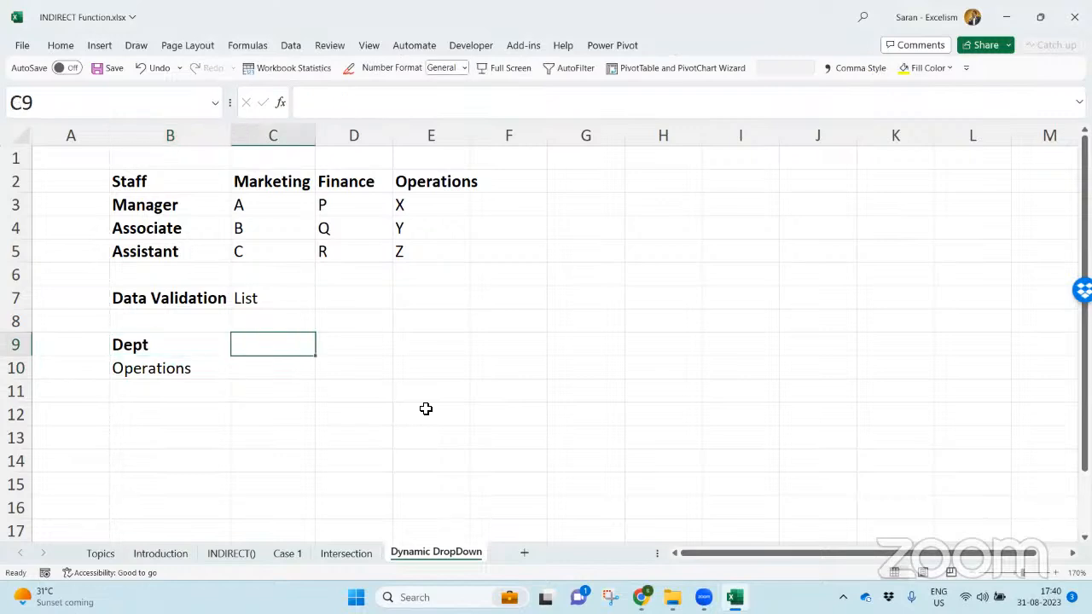
pyautogui.write('Staff')
pyautogui.press('Return')
pyautogui.press('Up')
pyautogui.hotkey('ctrl', 'b')
pyautogui.press('Down')
pyautogui.press('Left')
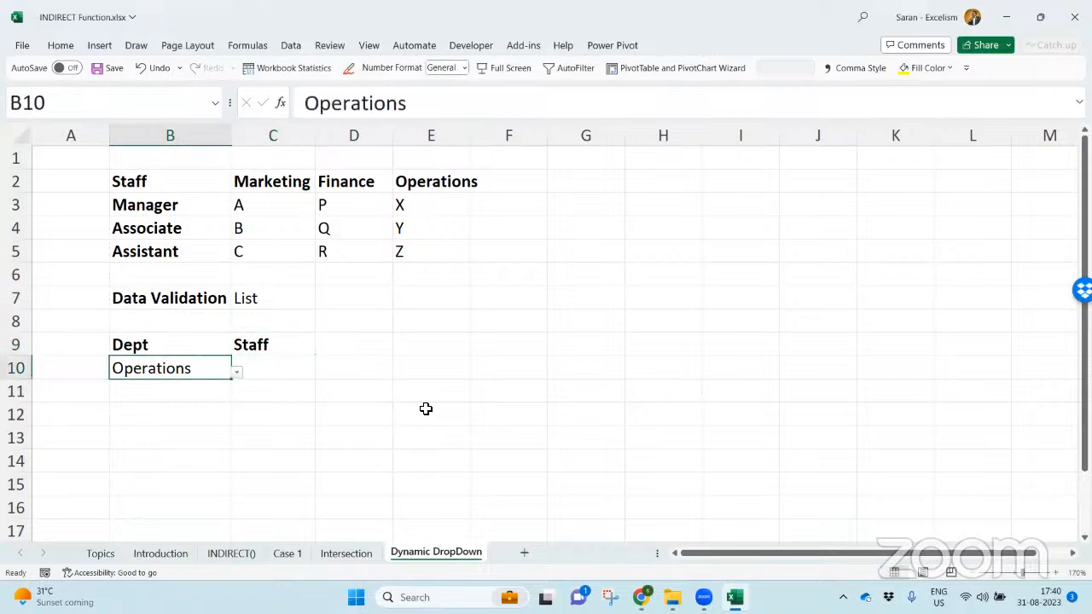
# - Check the department list in B10, and add list data validation to C10 with the source E3:E5
pyautogui.hotkey('alt', 'Down')
pyautogui.press('Escape')
pyautogui.press('Right')
pyautogui.press('alt')
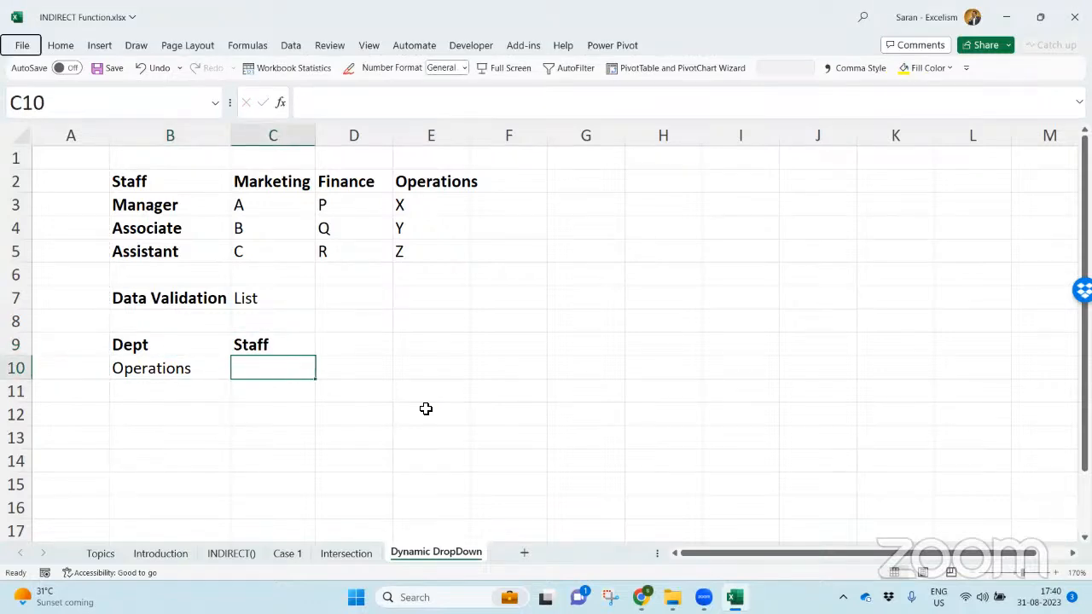
pyautogui.press('a')
pyautogui.press('v')
pyautogui.press('v')
pyautogui.click(663, 205)
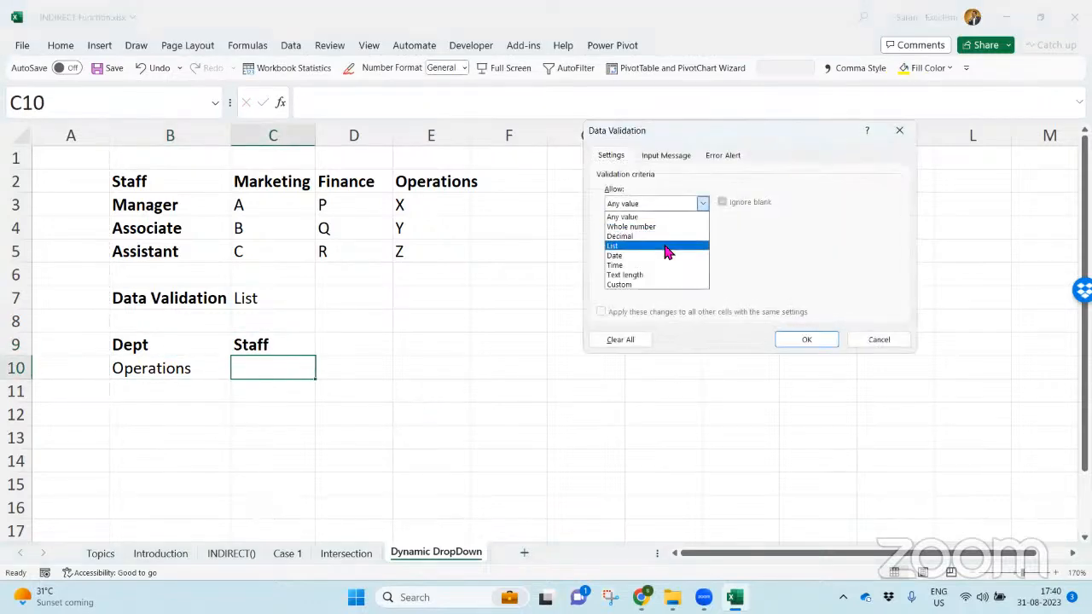
pyautogui.click(662, 242)
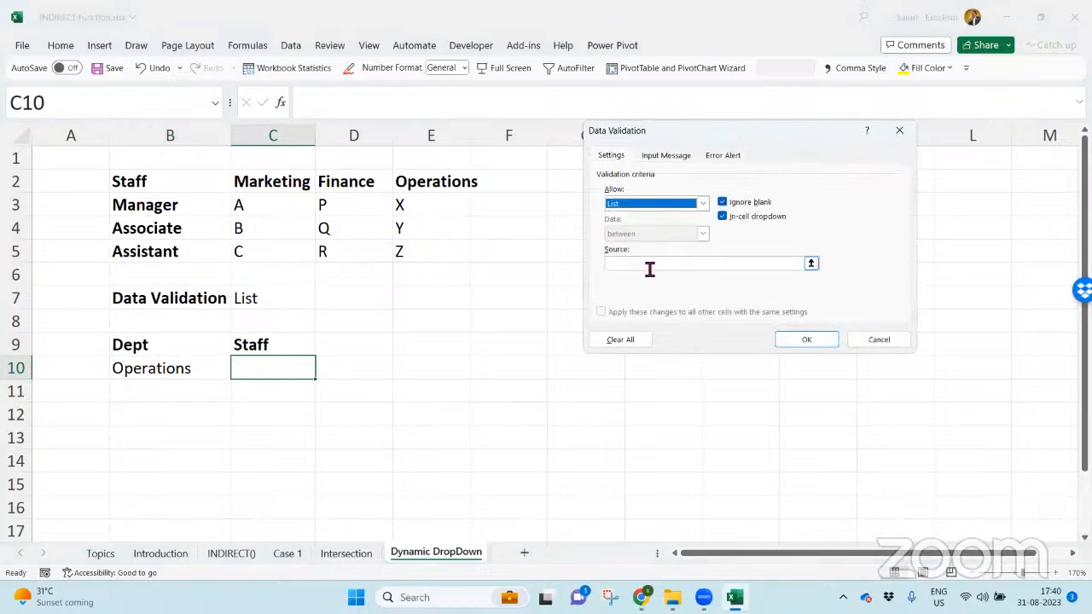
pyautogui.click(648, 265)
pyautogui.moveTo(448, 202); pyautogui.dragTo(448, 246)
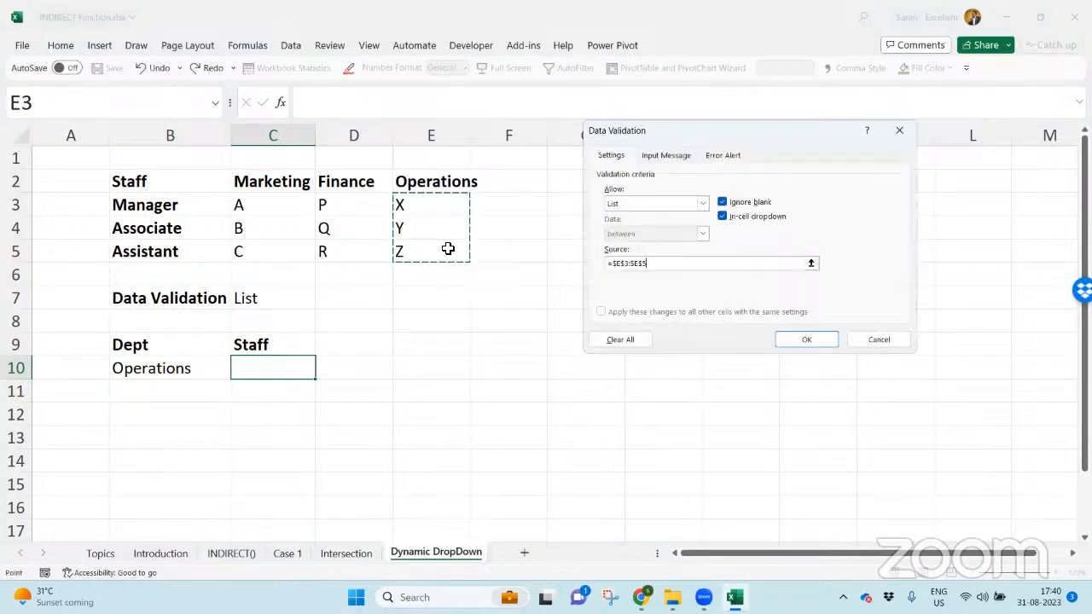
pyautogui.press('Return')
# - Choose staff member Z from the dropdown in C10
pyautogui.press('Left')
pyautogui.press('Right')
pyautogui.hotkey('alt', 'Down')
pyautogui.press('Down')
pyautogui.press('Return')
pyautogui.hotkey('alt', 'Down')
pyautogui.press('Down')
pyautogui.press('Return')
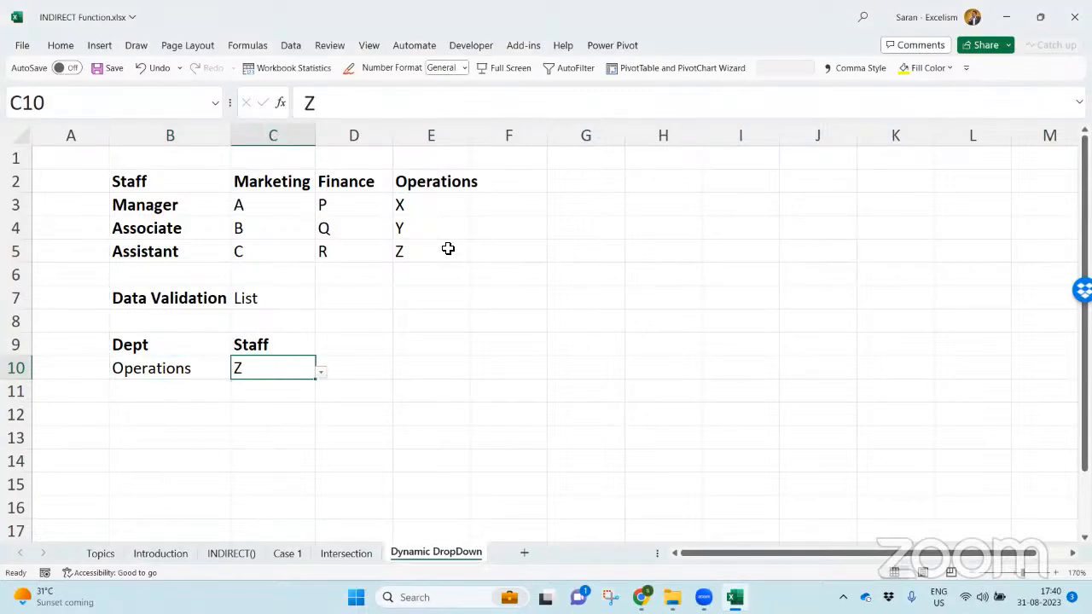
# - Change the department in B10 to Finance and check which staff the C10 dropdown offers
pyautogui.press('Left')
pyautogui.hotkey('alt', 'Down')
pyautogui.press('Up')
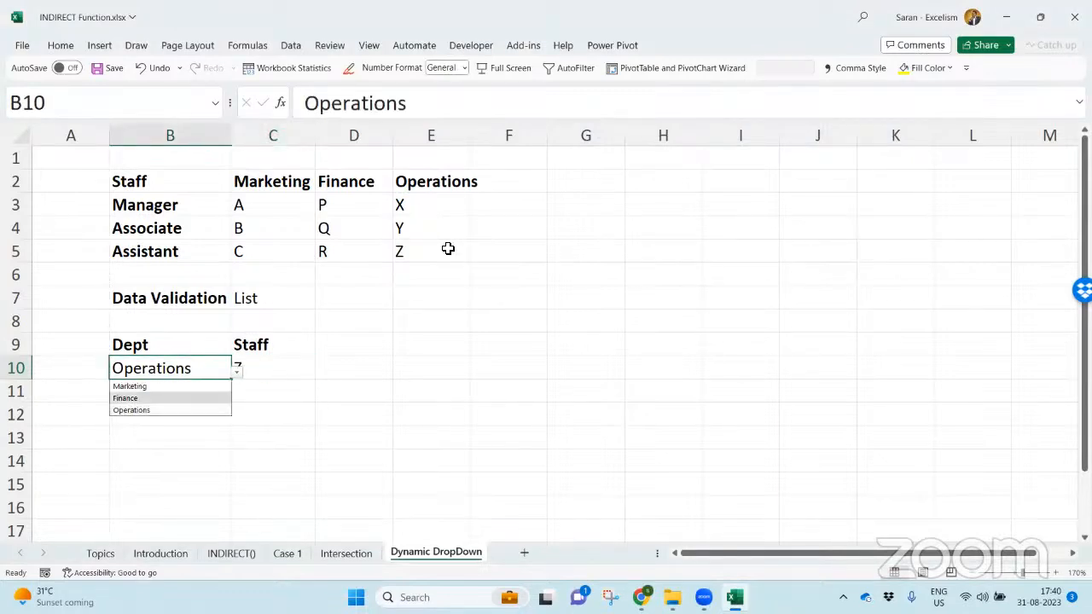
pyautogui.press('Return')
pyautogui.press('Right')
pyautogui.hotkey('alt', 'Down')
pyautogui.press('Up')
pyautogui.press('Up')
pyautogui.press('Escape')
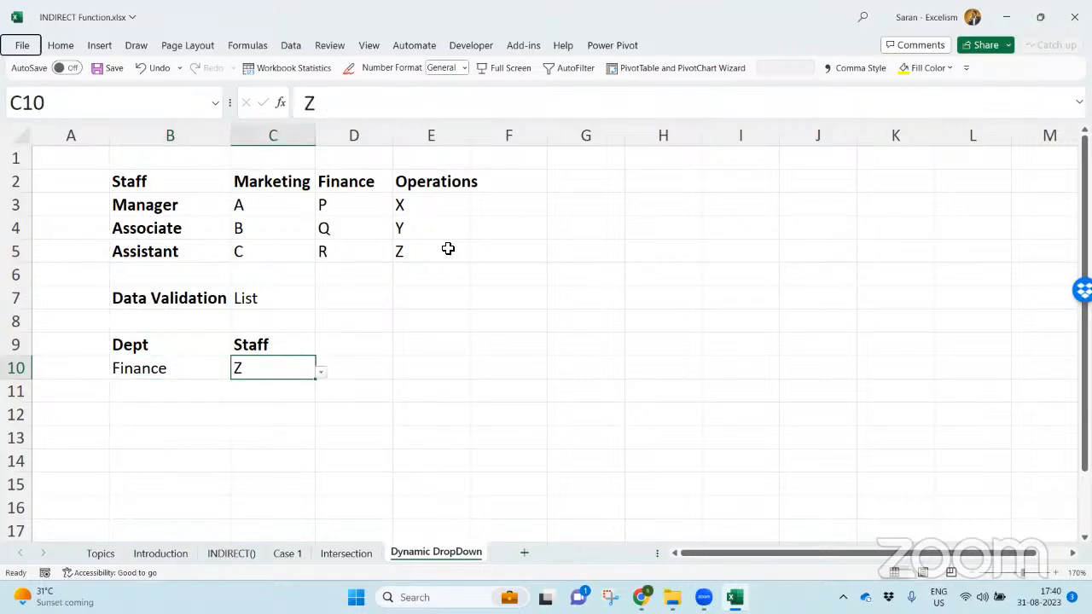
# - Review the source range in the data validation settings of C10
pyautogui.hotkey('alt', 'd')
pyautogui.press('l')
pyautogui.click(635, 263)
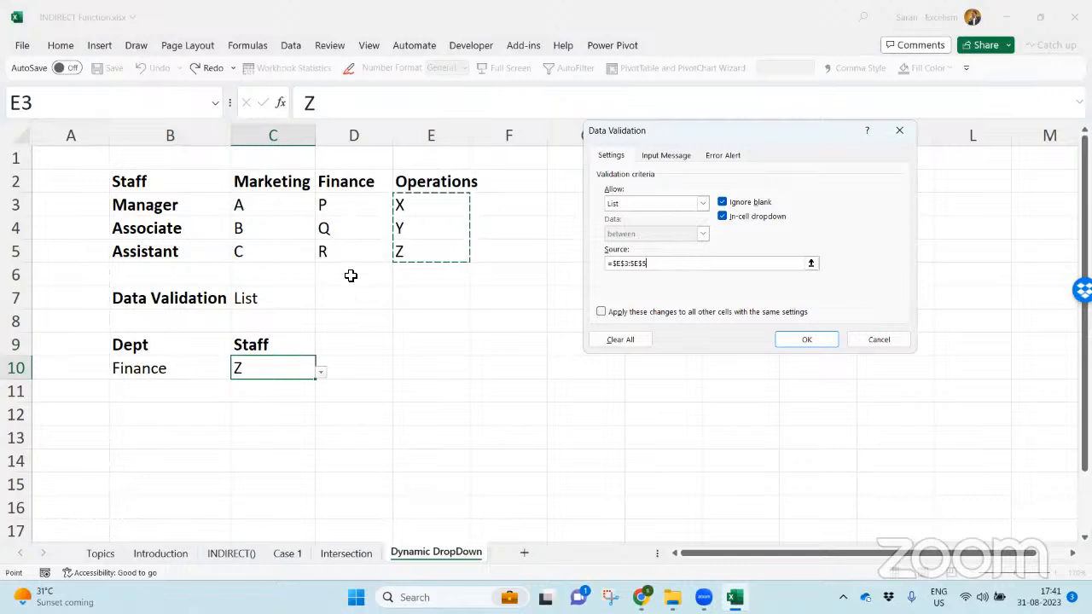
pyautogui.press('Return')
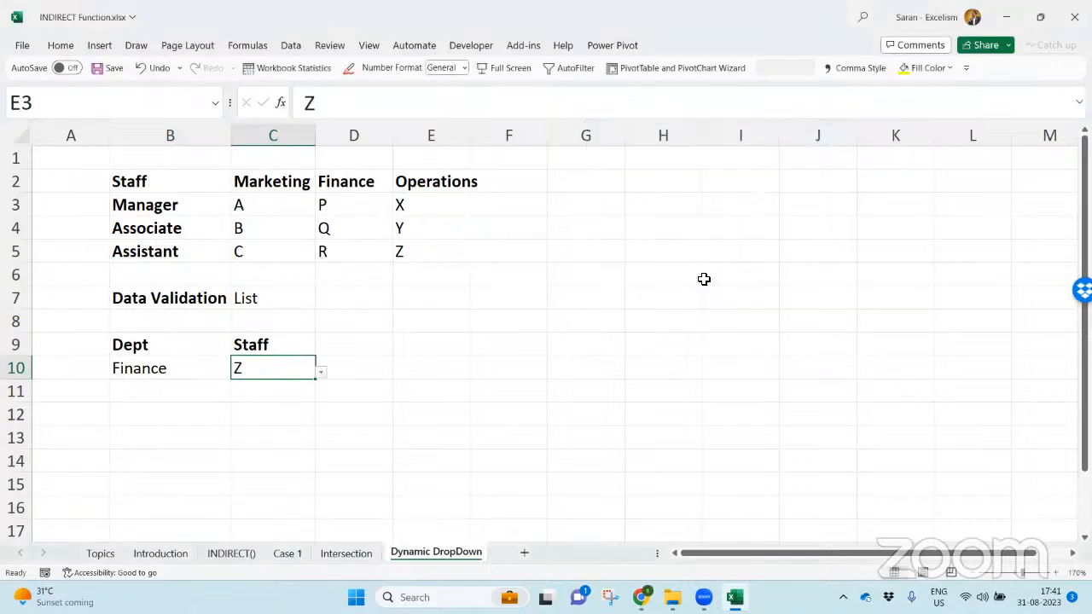
# - Clear C10 together with its validation by pasting the blank cell C11 over it
pyautogui.press('Delete')
pyautogui.press('Down')
pyautogui.hotkey('ctrl', 'c')
pyautogui.press('Up')
pyautogui.press('Return')
# - Choose Marketing from the department dropdown in B10
pyautogui.press('Left')
pyautogui.hotkey('alt', 'Down')
pyautogui.press('Down')
pyautogui.press('Return')
pyautogui.hotkey('alt', 'Down')
pyautogui.press('Up')
pyautogui.press('Up')
pyautogui.press('Return')
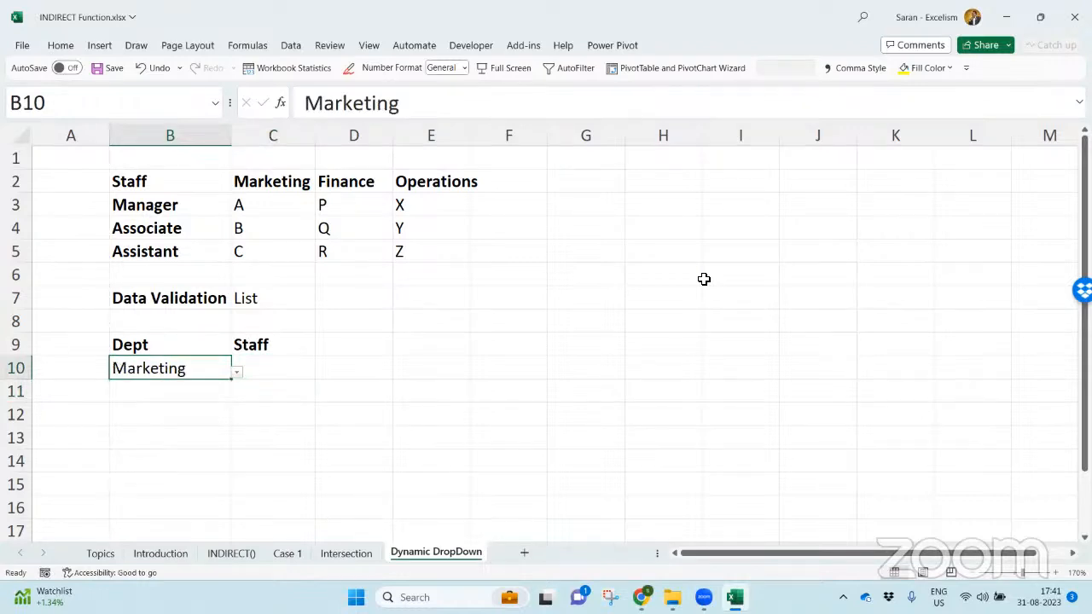
# - Select the Marketing staff in C3:C5 and look briefly at the Intersection sheet before returning to Dynamic DropDown
pyautogui.press('Right')
pyautogui.moveTo(313, 209); pyautogui.dragTo(309, 248)
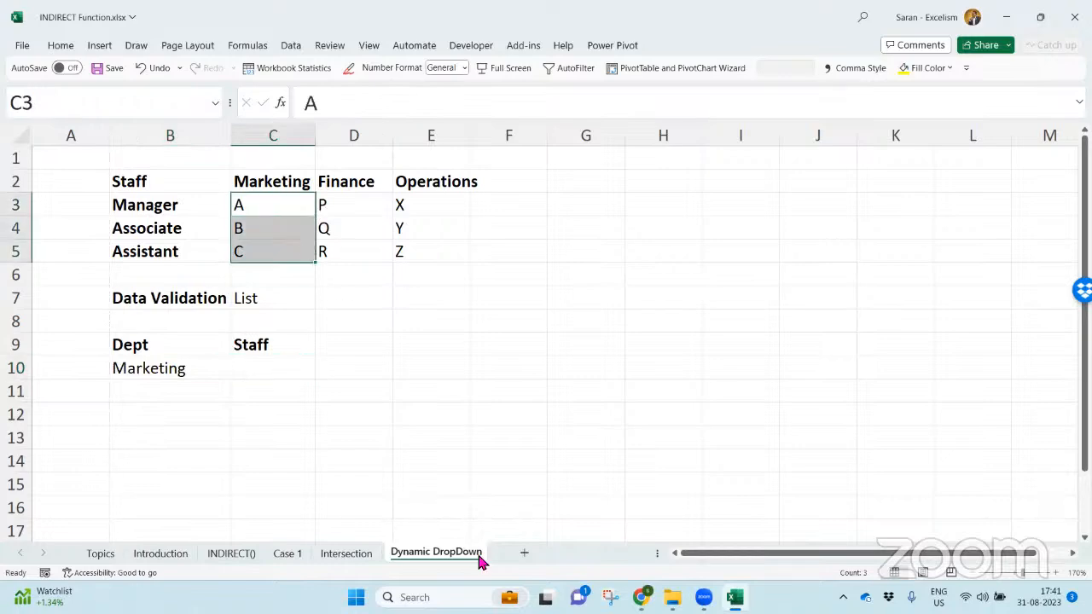
pyautogui.click(358, 558)
pyautogui.click(424, 554)
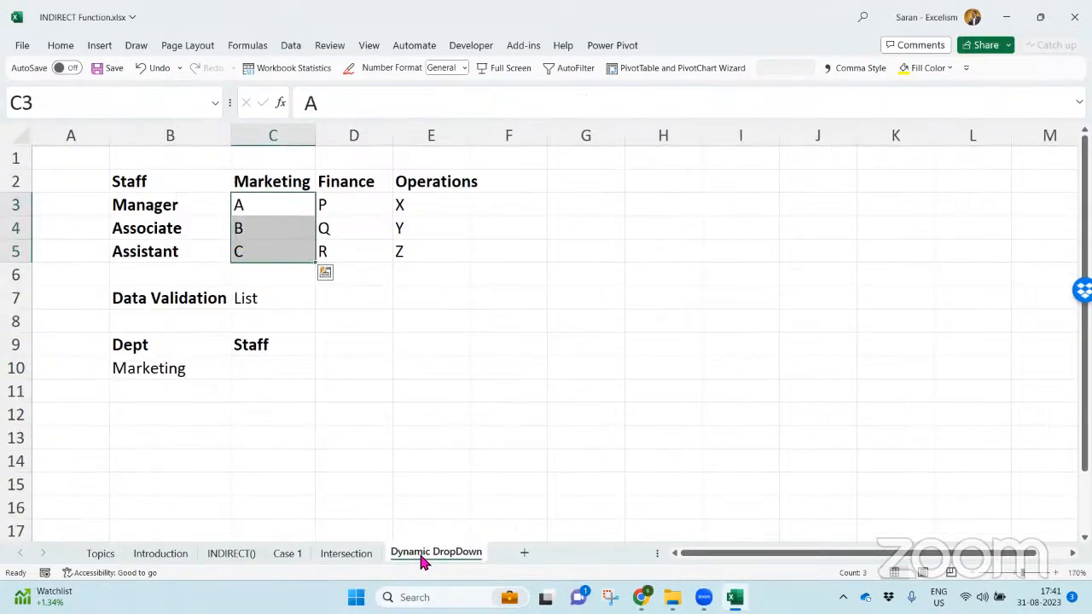
# - Create named ranges from the staff table B2:E5 using its top row and left column
pyautogui.click(427, 293)
pyautogui.click(174, 191)
pyautogui.moveTo(173, 191); pyautogui.dragTo(432, 248)
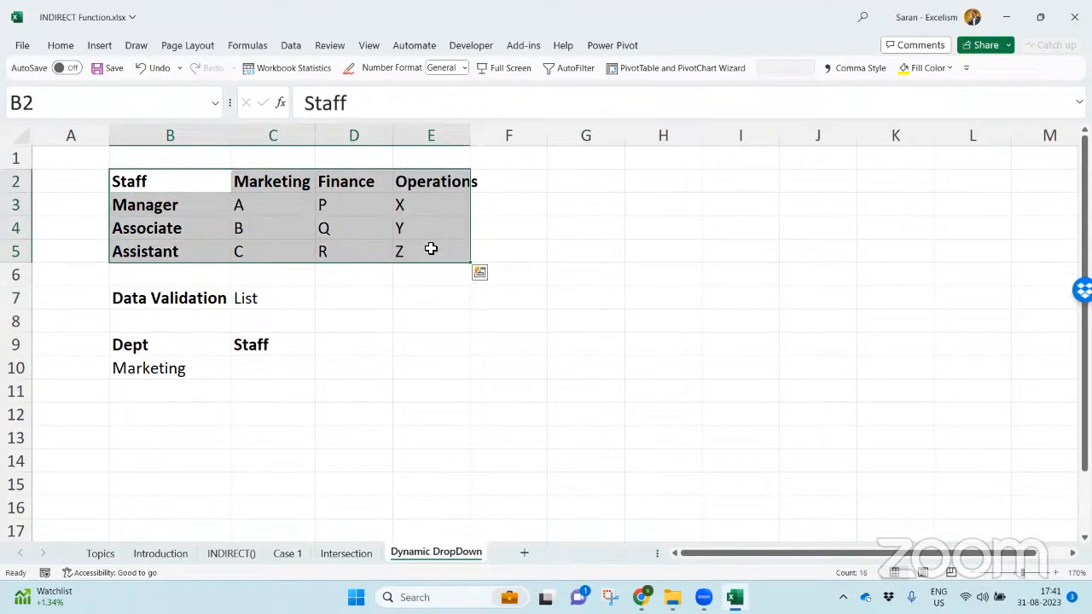
pyautogui.click(248, 46)
pyautogui.click(474, 103)
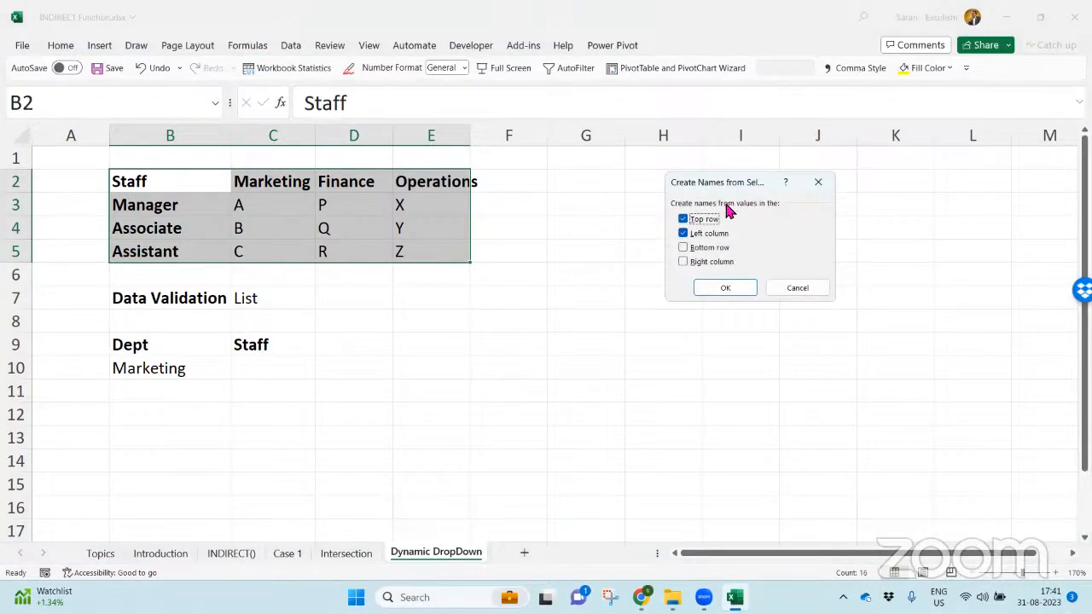
pyautogui.click(736, 289)
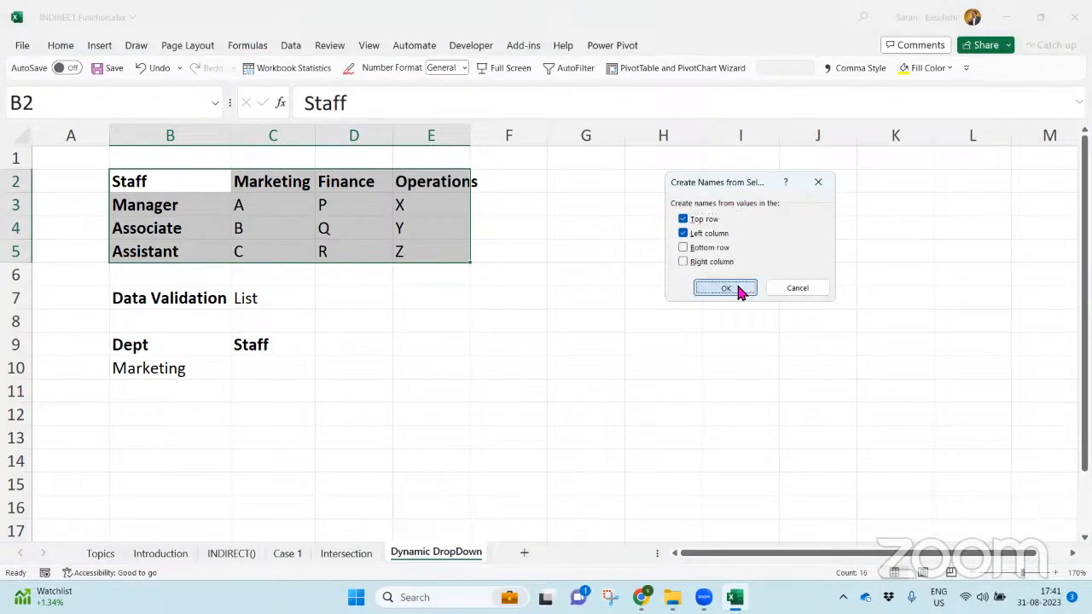
# - Check the range names by selecting each department column, each staff row and the whole block C3:E5
pyautogui.click(357, 313)
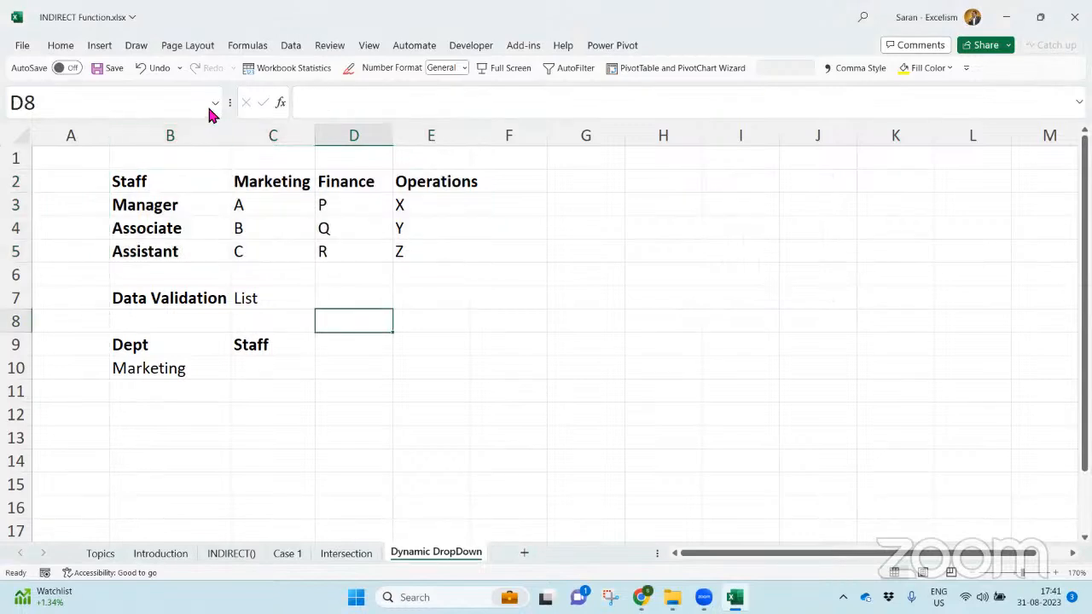
pyautogui.moveTo(289, 204); pyautogui.dragTo(290, 249)
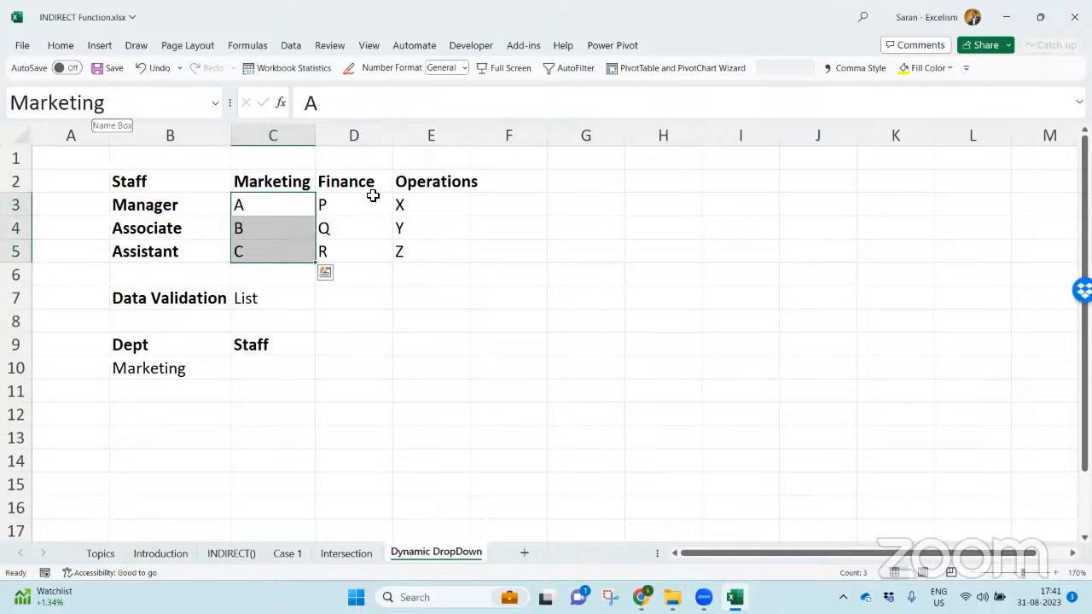
pyautogui.moveTo(373, 205); pyautogui.dragTo(373, 244)
pyautogui.moveTo(453, 206); pyautogui.dragTo(453, 246)
pyautogui.moveTo(273, 204); pyautogui.dragTo(438, 214)
pyautogui.moveTo(261, 226); pyautogui.dragTo(428, 232)
pyautogui.moveTo(281, 251); pyautogui.dragTo(434, 253)
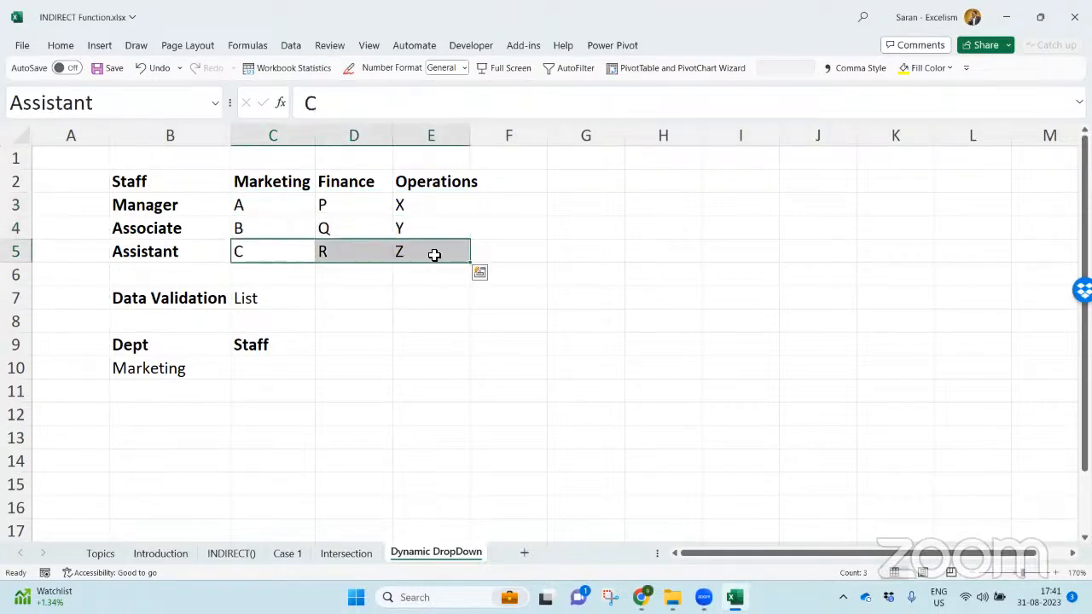
pyautogui.moveTo(284, 196); pyautogui.dragTo(446, 241)
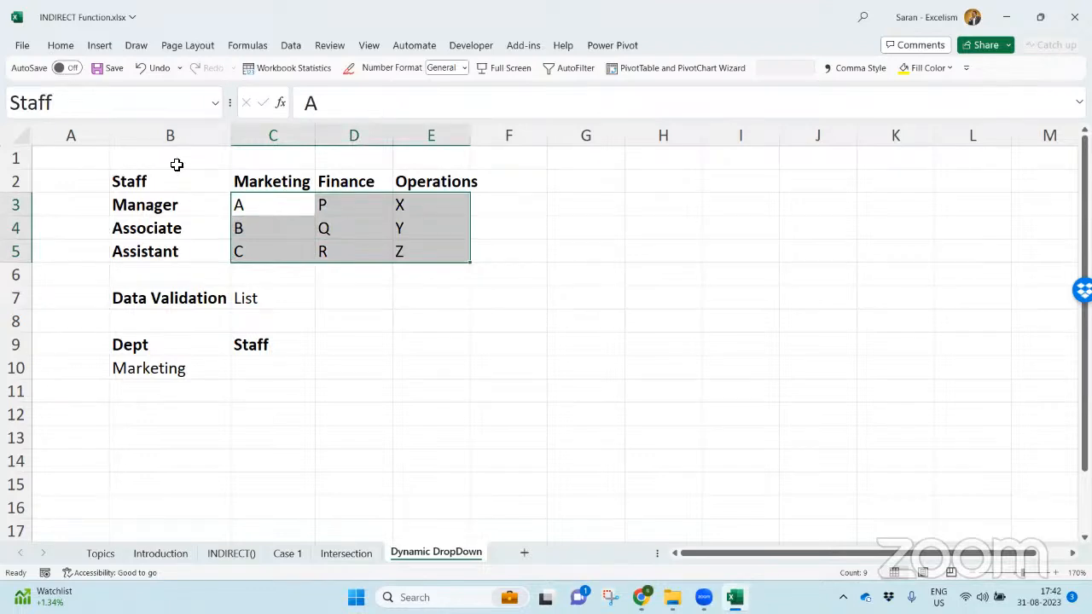
# - Enter the formula =INDIRECT(B10) in C10 to return the staff of the department chosen in B10
pyautogui.click(266, 371)
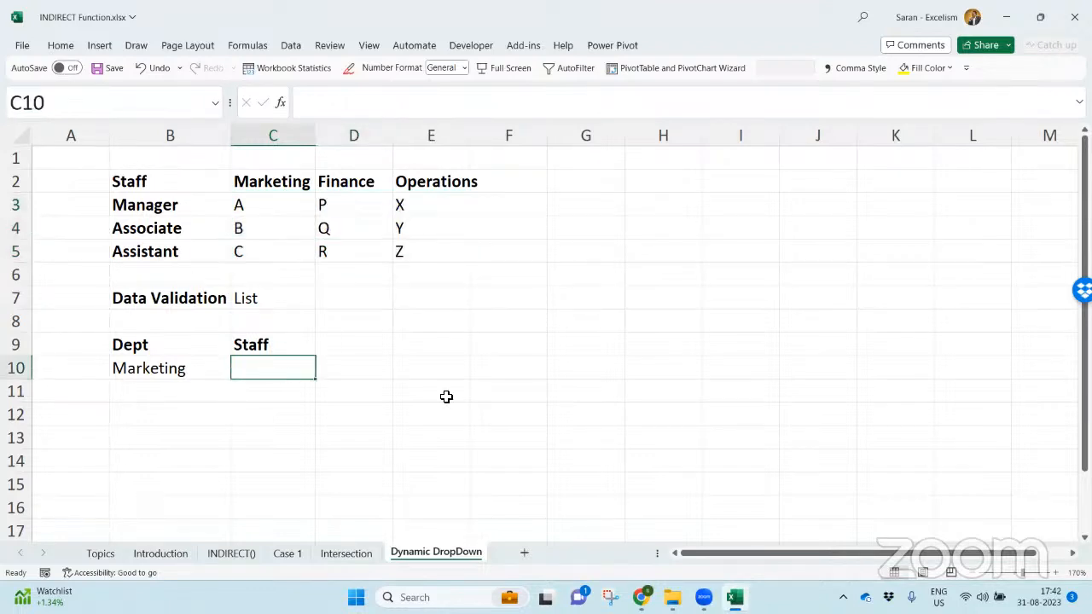
pyautogui.write('=ind')
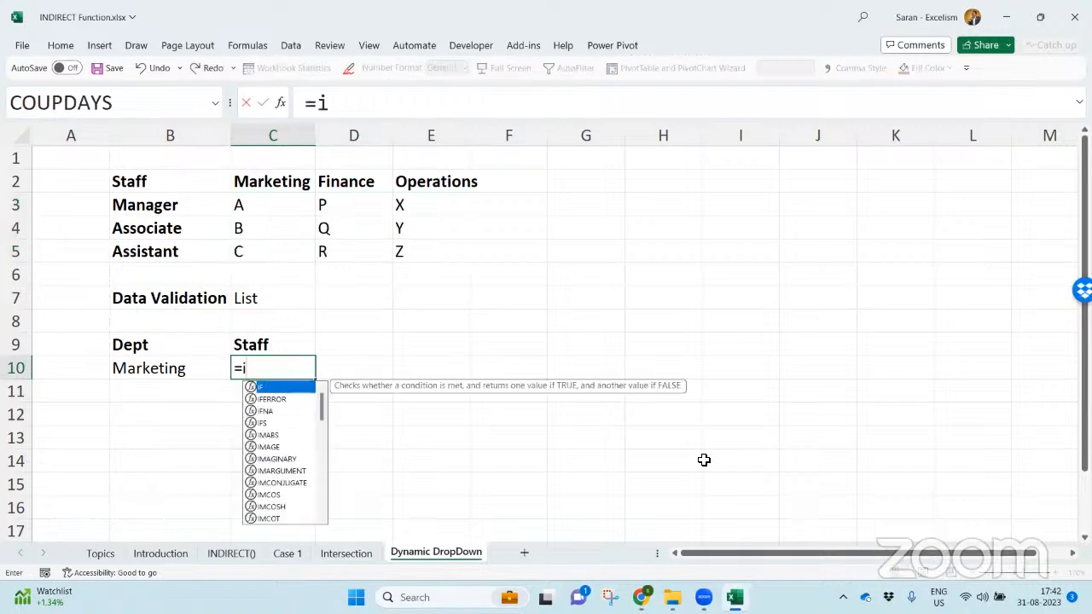
pyautogui.press('Tab')
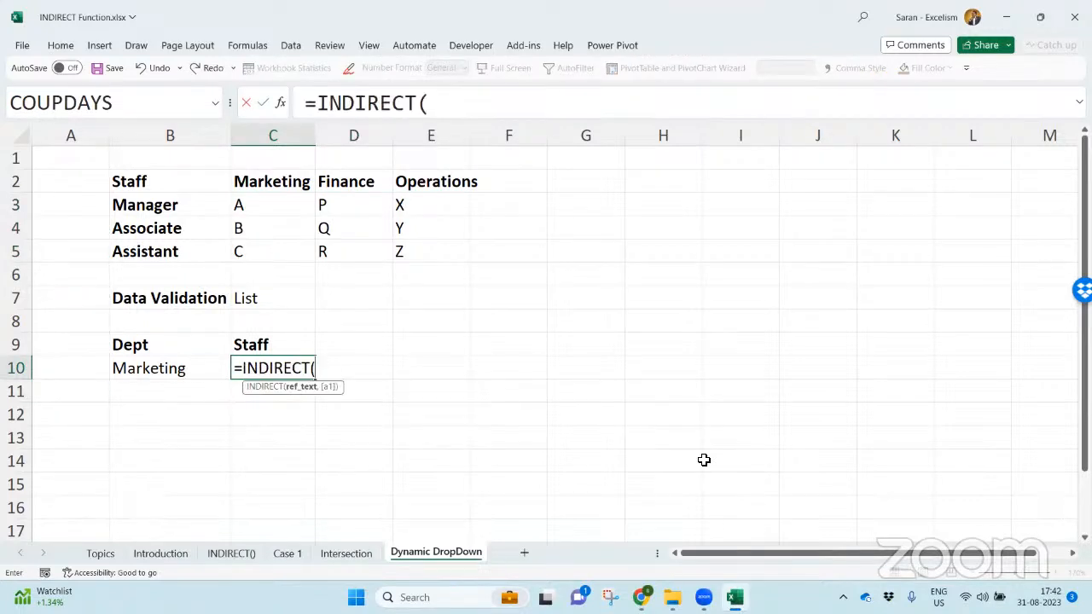
pyautogui.press('Left')
pyautogui.write(')')
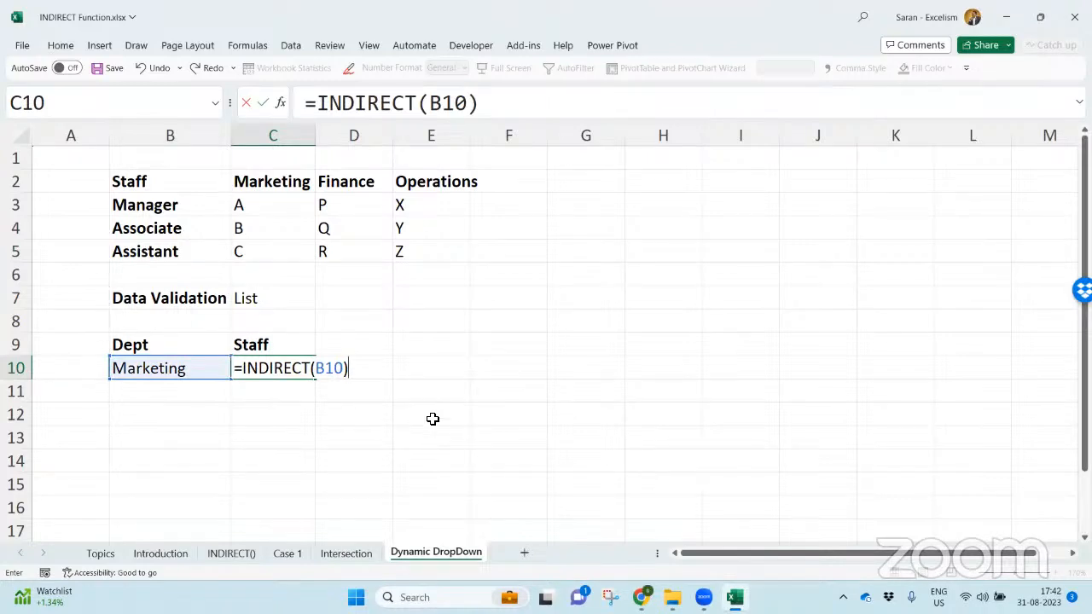
pyautogui.doubleClick(332, 373)
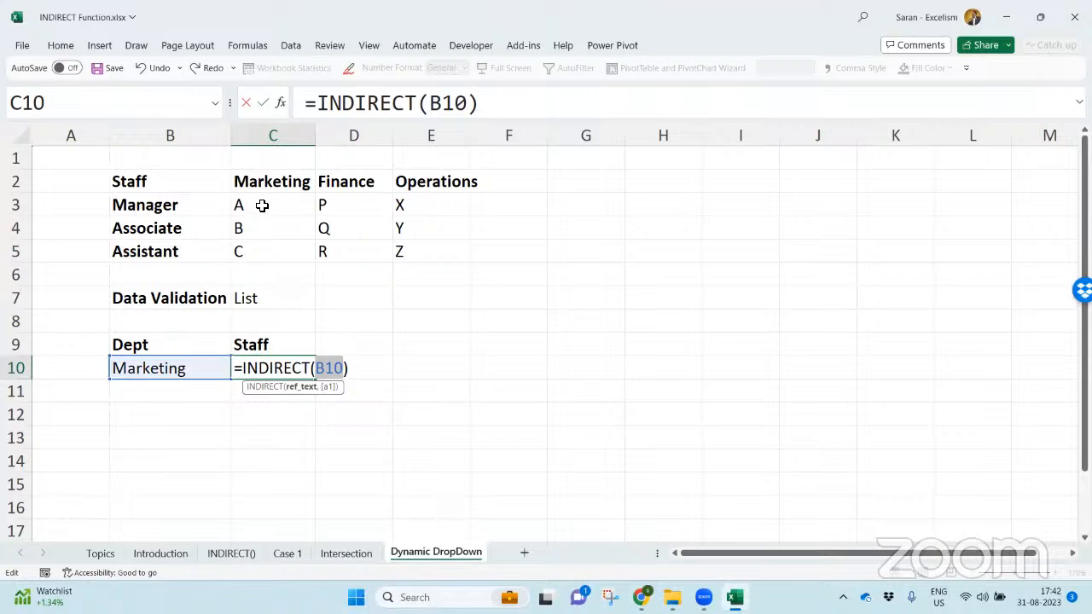
pyautogui.press('Return')
# - Compare the Marketing staff in C3:C5 with the INDIRECT formula in C10
pyautogui.moveTo(261, 203); pyautogui.dragTo(268, 252)
pyautogui.doubleClick(283, 369)
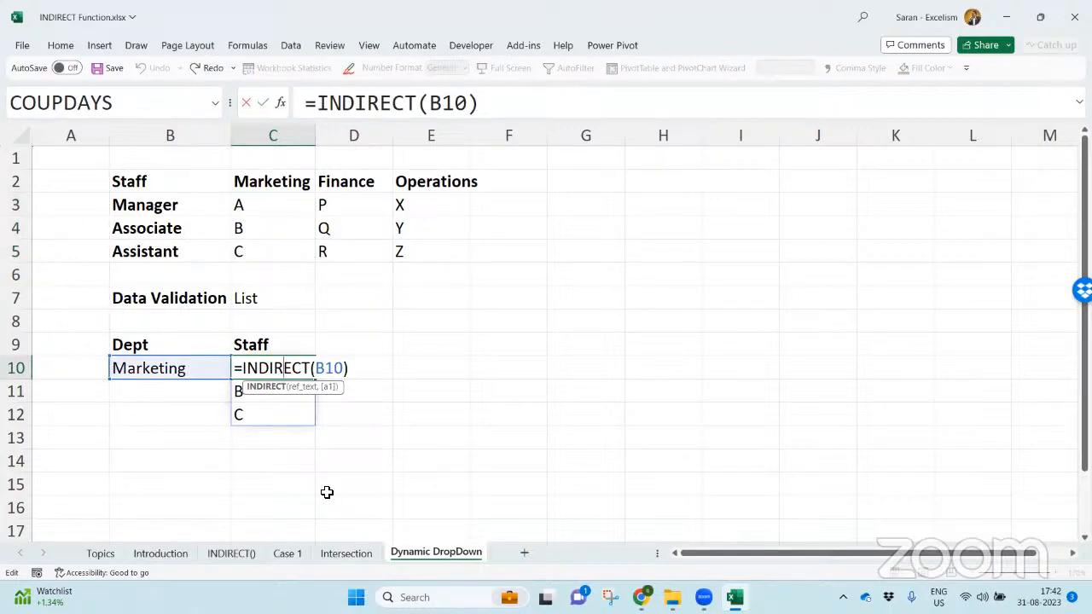
pyautogui.write('`')
pyautogui.press('Escape')
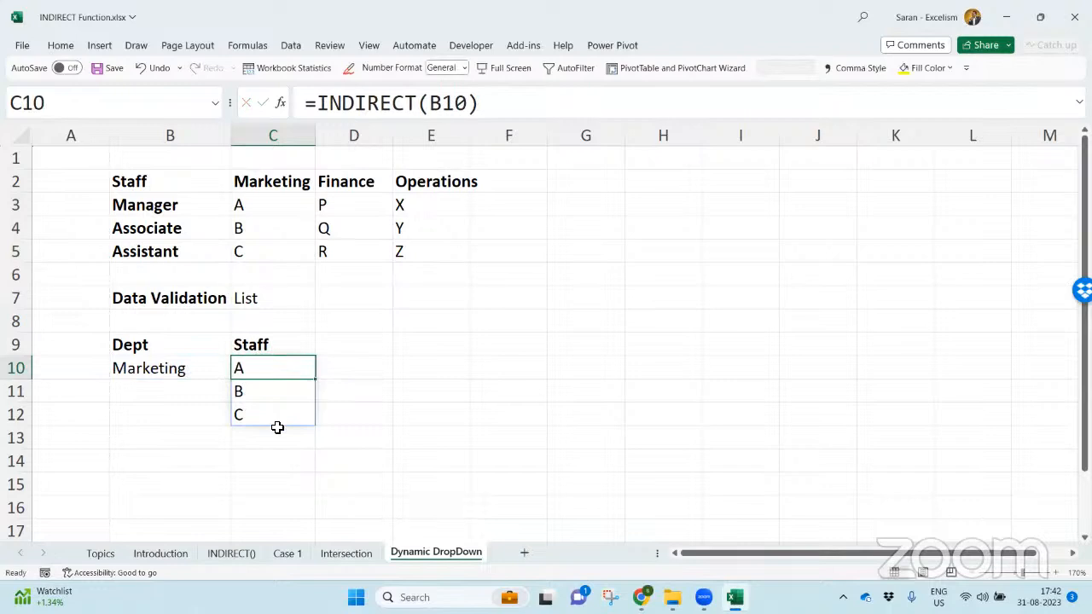
# - Copy the formula text =INDIRECT(B10) from C10, then clear the cell
pyautogui.press('F2')
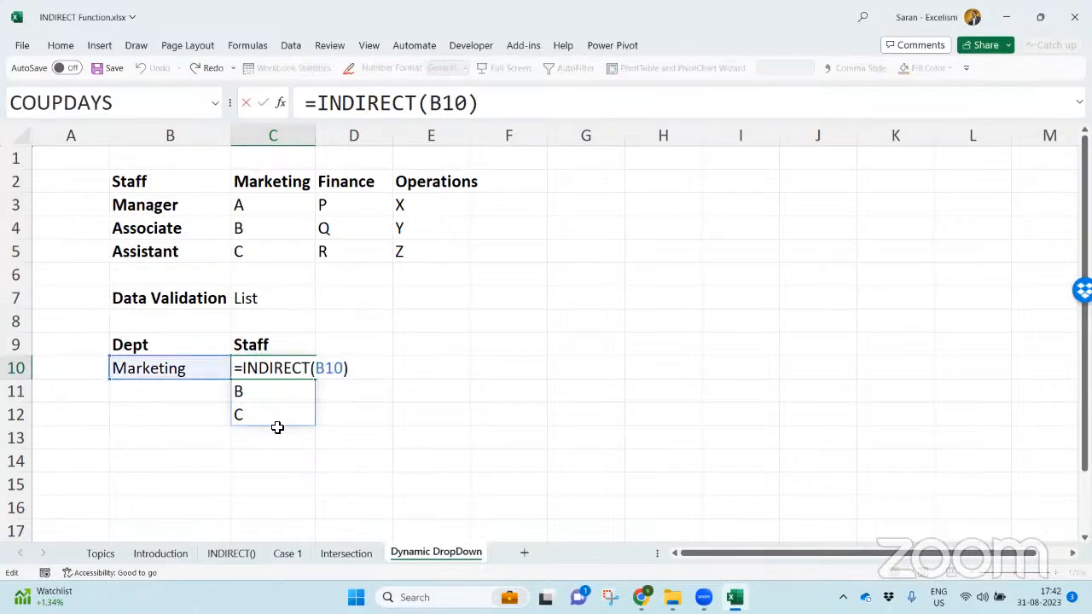
pyautogui.hotkey('shift', 'Home')
pyautogui.hotkey('shift', 'Right')
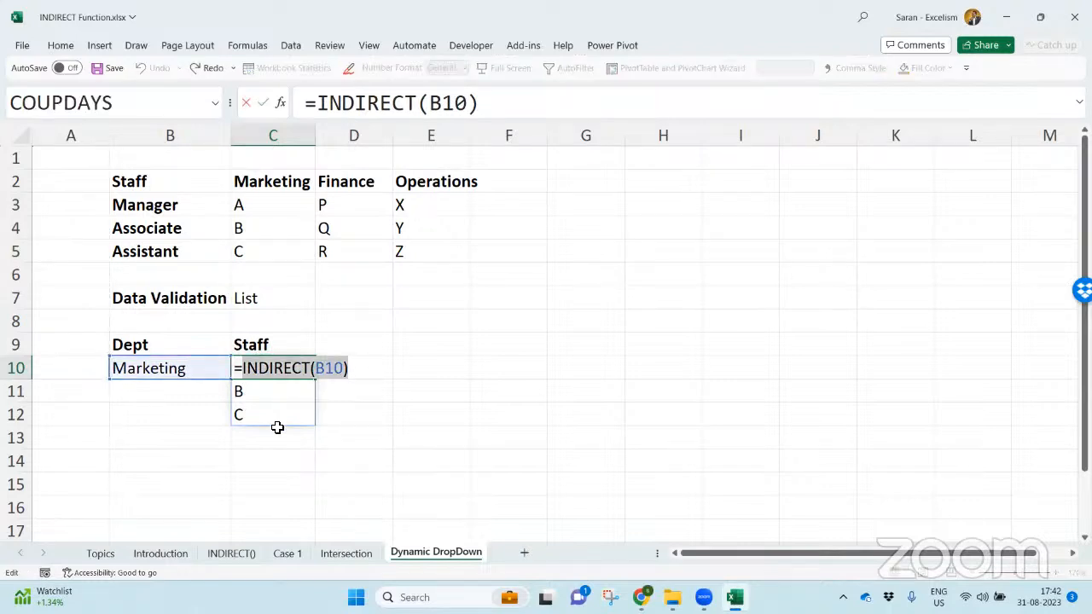
pyautogui.hotkey('shift', 'Left')
pyautogui.hotkey('ctrl', 'c')
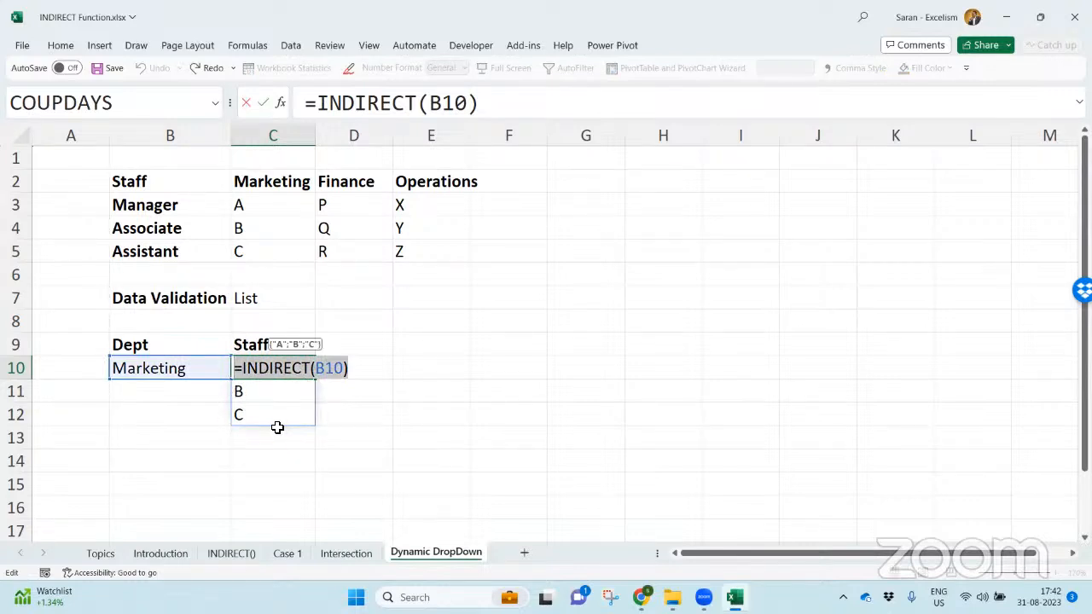
pyautogui.press('Escape')
pyautogui.hotkey('ctrl', 'shift', 'Down')
pyautogui.press('Delete')
pyautogui.press('Down')
pyautogui.press('Up')
# - Apply list data validation to C10 with =INDIRECT(B10) as its source
pyautogui.press('alt')
pyautogui.press('a')
pyautogui.press('v')
pyautogui.press('v')
pyautogui.click(654, 204)
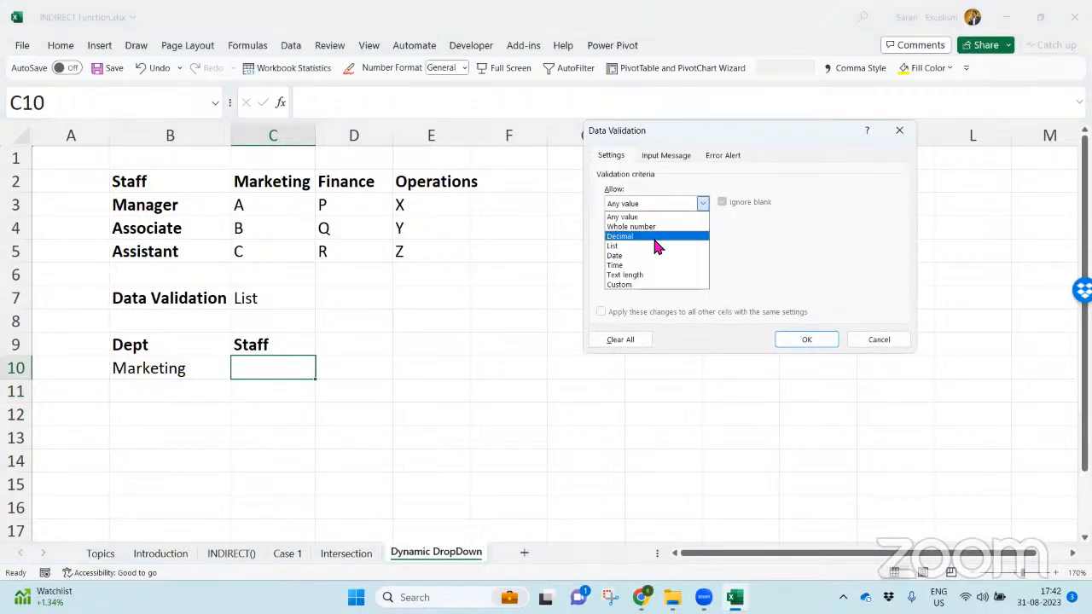
pyautogui.click(657, 246)
pyautogui.click(680, 265)
pyautogui.hotkey('ctrl', 'v')
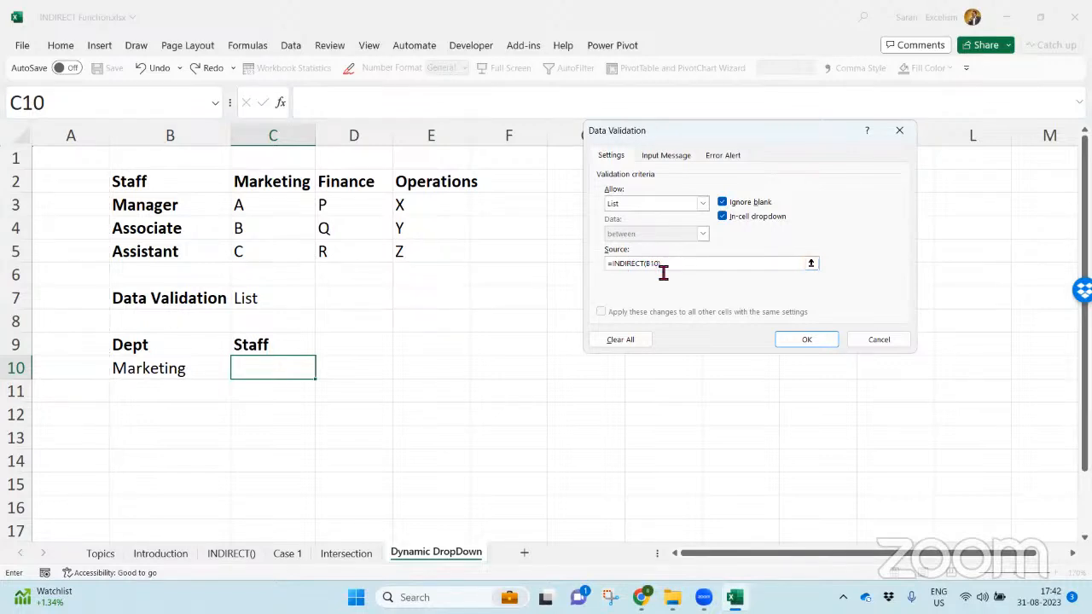
pyautogui.click(802, 338)
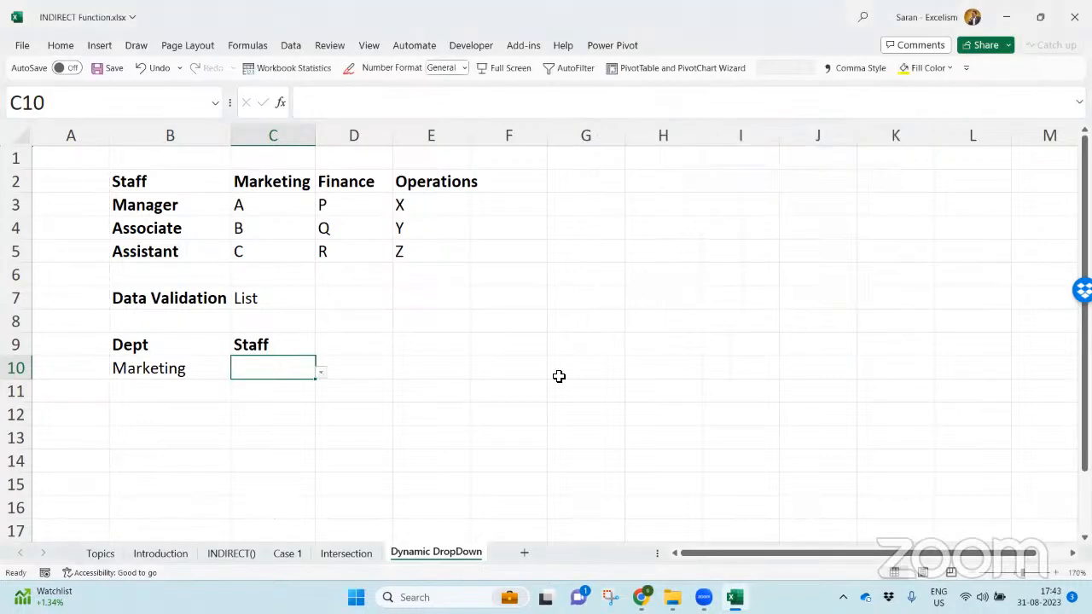
# - Test the dependent dropdown by choosing Finance in B10 and picking its staff in C10 one by one, starting with P
pyautogui.press('Left')
pyautogui.hotkey('alt', 'Down')
pyautogui.press('Down')
pyautogui.press('Return')
pyautogui.press('Right')
pyautogui.hotkey('alt', 'Down')
pyautogui.press('Return')
pyautogui.hotkey('alt', 'Down')
pyautogui.press('Down')
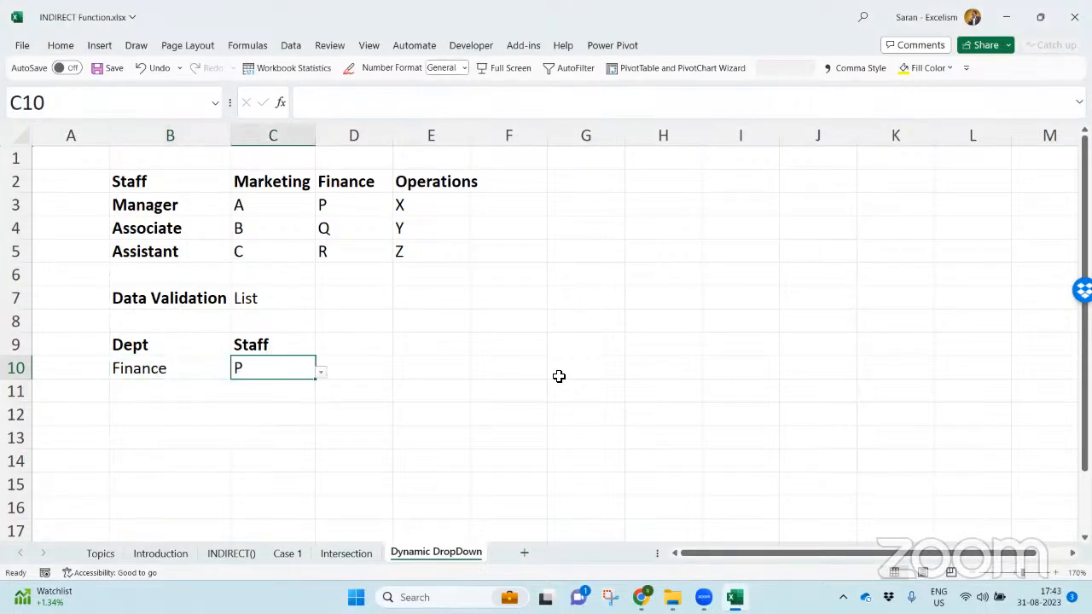
pyautogui.press('Return')
pyautogui.hotkey('alt', 'Down')
pyautogui.press('Down')
pyautogui.press('Return')
# - Choose Operations in B10 and pick several of that department's staff from the dropdown in C10
pyautogui.press('Left')
pyautogui.hotkey('alt', 'Down')
pyautogui.press('Down')
pyautogui.press('Return')
pyautogui.press('Right')
pyautogui.hotkey('alt', 'Down')
pyautogui.press('Return')
pyautogui.hotkey('alt', 'Down')
pyautogui.press('Down')
pyautogui.press('Return')
pyautogui.hotkey('alt', 'Down')
pyautogui.press('Up')
pyautogui.press('Up')
pyautogui.press('Return')
# - Set B10 back to Marketing and choose staff C from the dropdown in C10
pyautogui.press('Left')
pyautogui.hotkey('alt', 'Down')
pyautogui.press('Up')
pyautogui.press('Up')
pyautogui.press('Down')
pyautogui.press('Up')
pyautogui.press('Return')
pyautogui.press('Right')
pyautogui.hotkey('alt', 'Down')
pyautogui.press('Down')
pyautogui.press('Down')
pyautogui.press('Return')
pyautogui.hotkey('alt', 'Down')
pyautogui.press('Down')
pyautogui.press('Return')
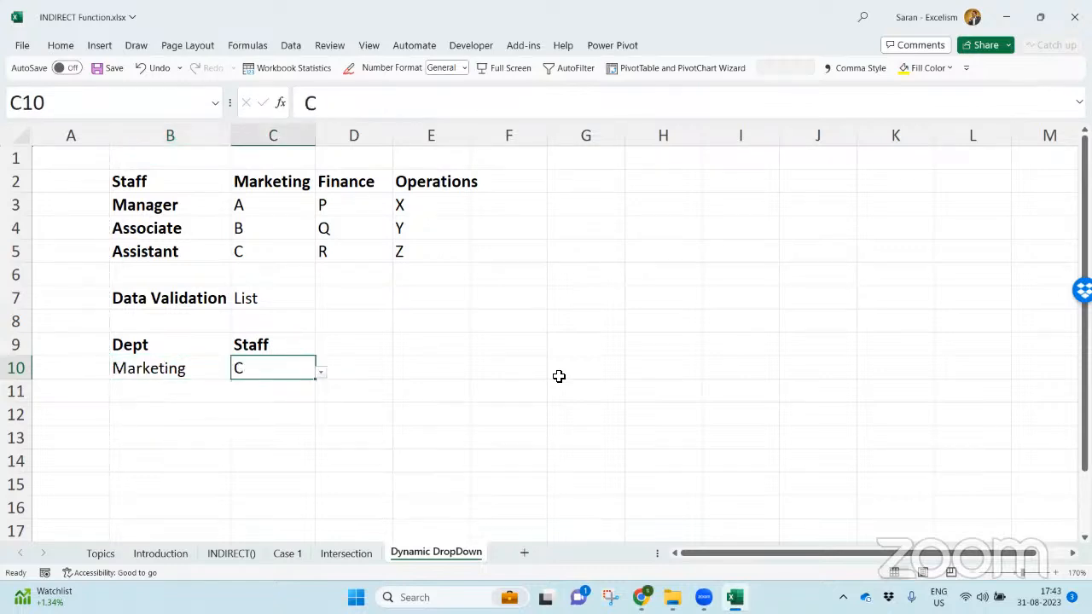
# - Add the bold heading All Staff in D9
pyautogui.press('Right')
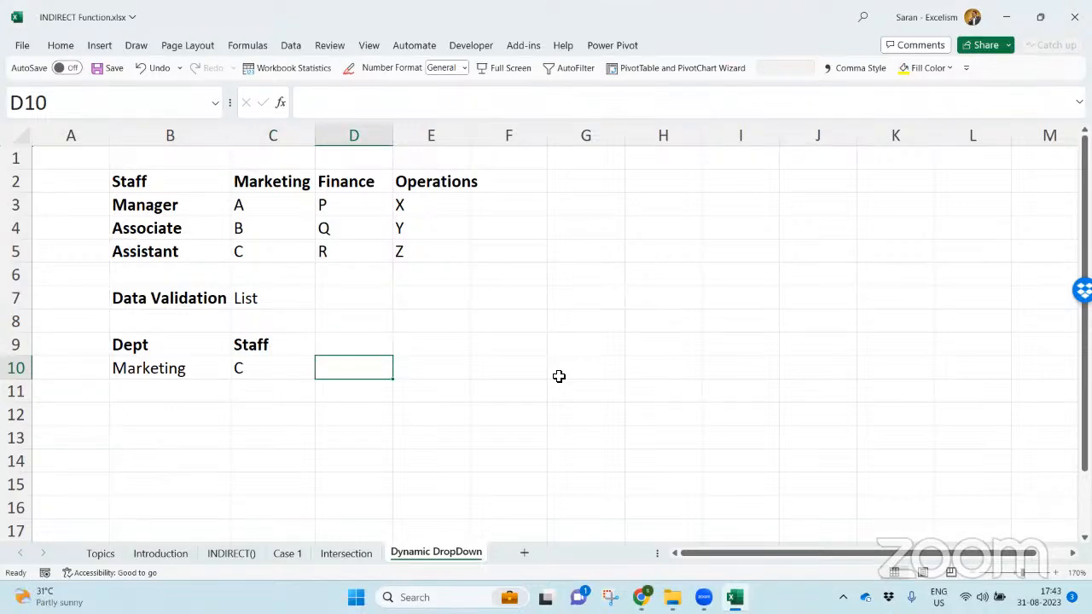
pyautogui.press('Up')
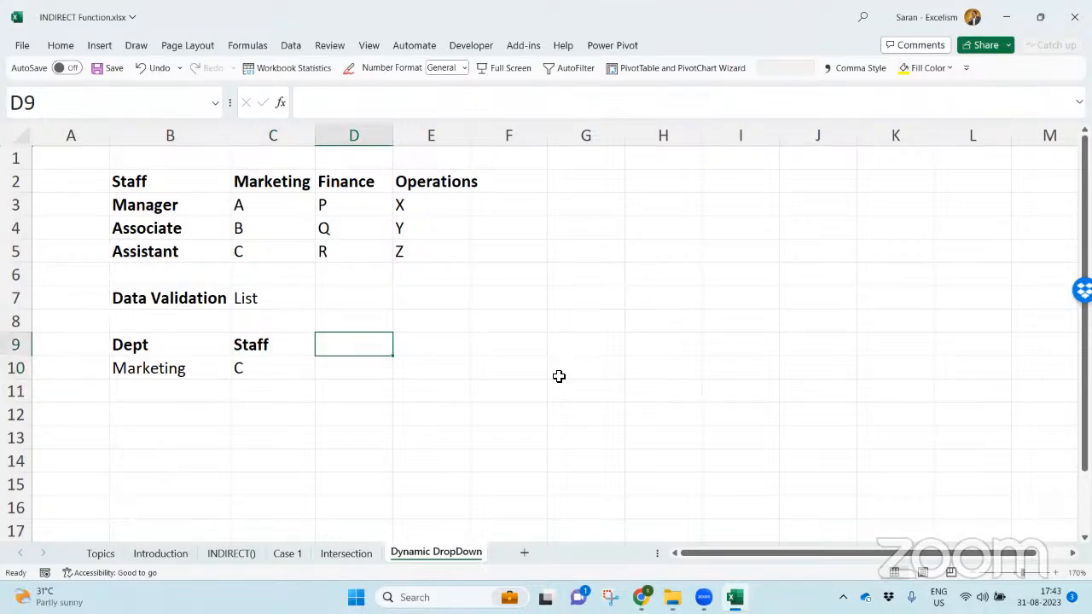
pyautogui.write('All Staff')
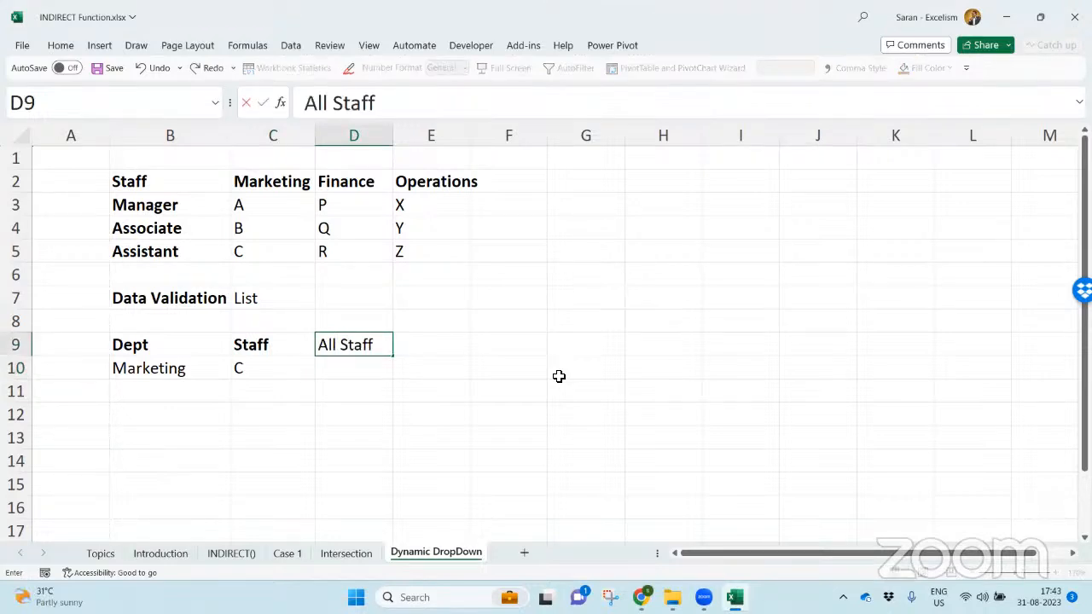
pyautogui.press('Return')
pyautogui.press('Up')
pyautogui.hotkey('ctrl', 'b')
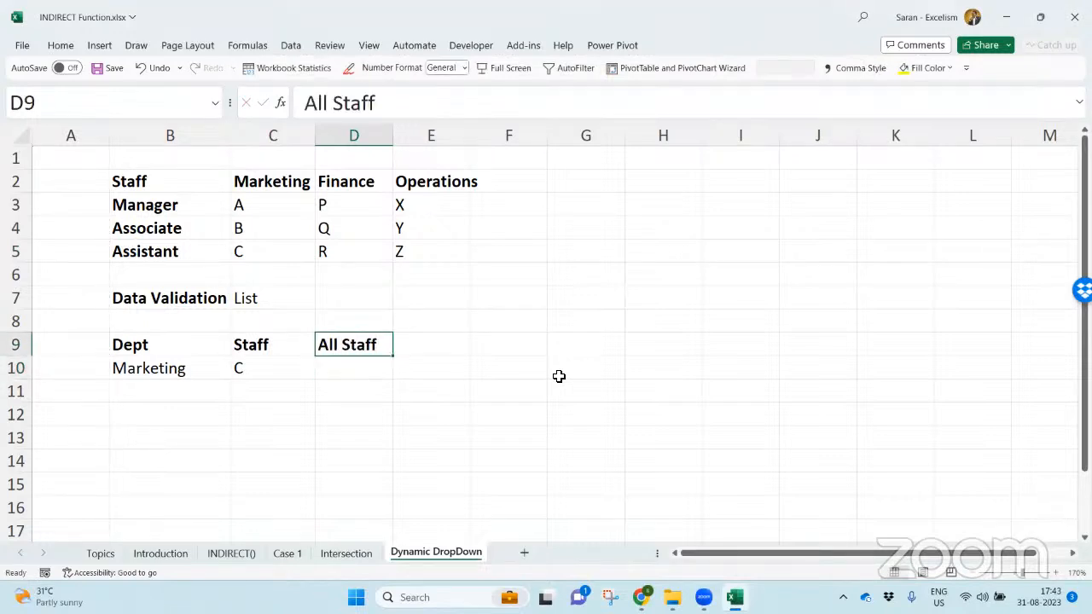
# - Enter =INDIRECT(B10) in D10 to list all staff of the chosen department
pyautogui.press('Down')
pyautogui.write('=indire')
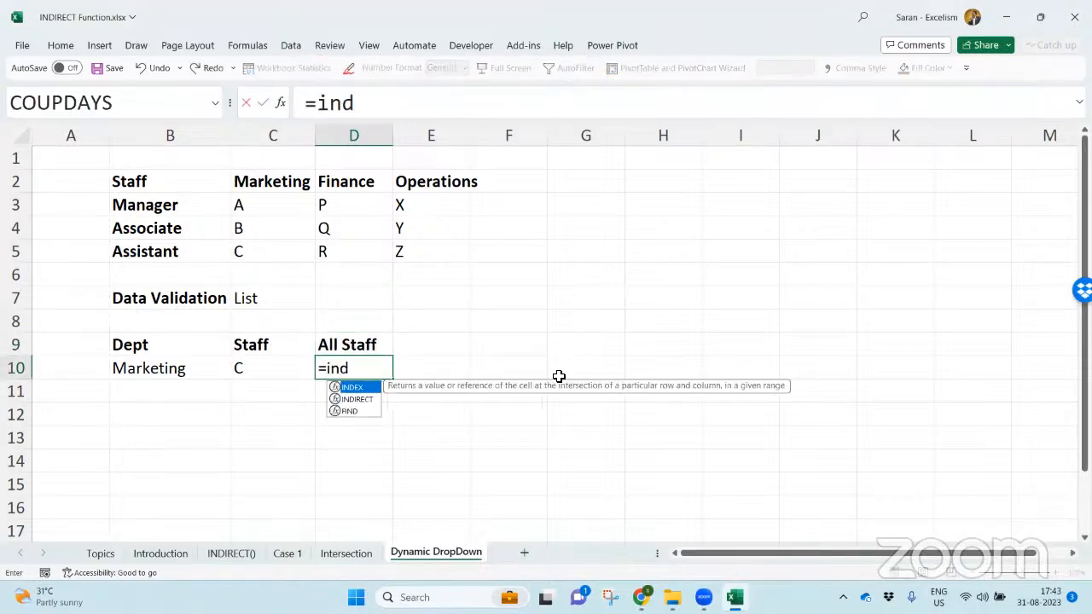
pyautogui.press('Tab')
pyautogui.press('Left')
pyautogui.press('Left')
pyautogui.write(')')
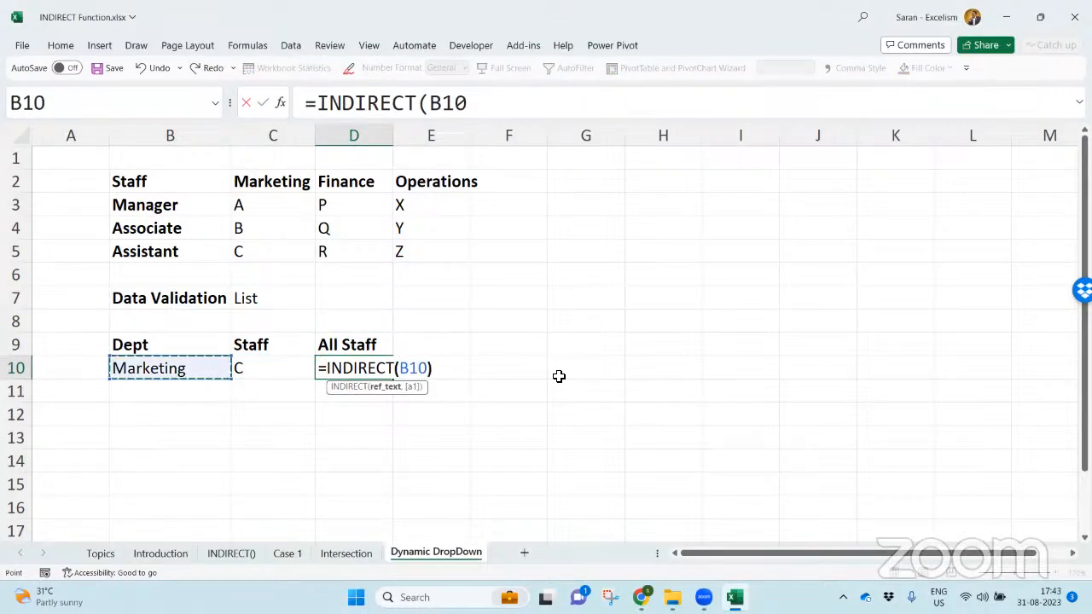
pyautogui.press('Return')
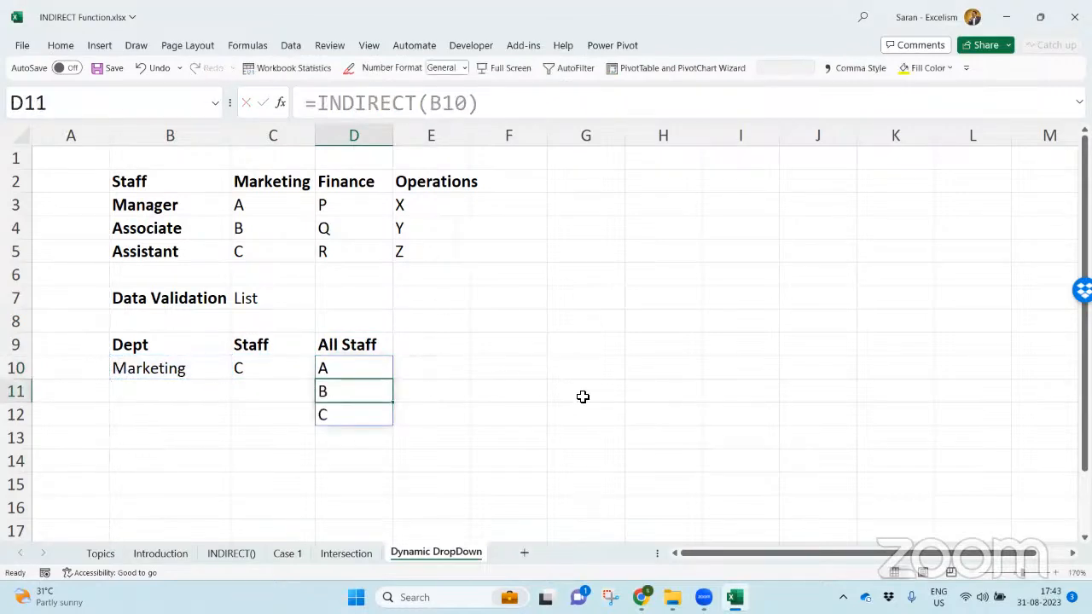
# - Wrap the D10 formula in CONCAT so it reads =CONCAT(INDIRECT(B10))
pyautogui.press('Up')
pyautogui.keyDown('shift'); pyautogui.click(361, 427); pyautogui.keyUp('shift')
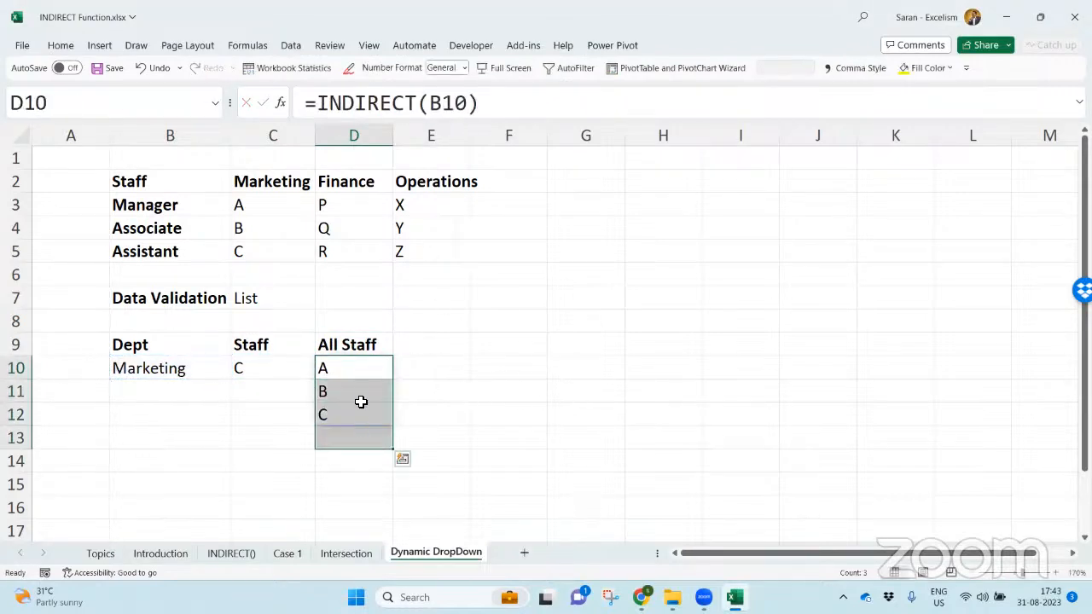
pyautogui.moveTo(358, 373); pyautogui.dragTo(357, 417)
pyautogui.press('F2')
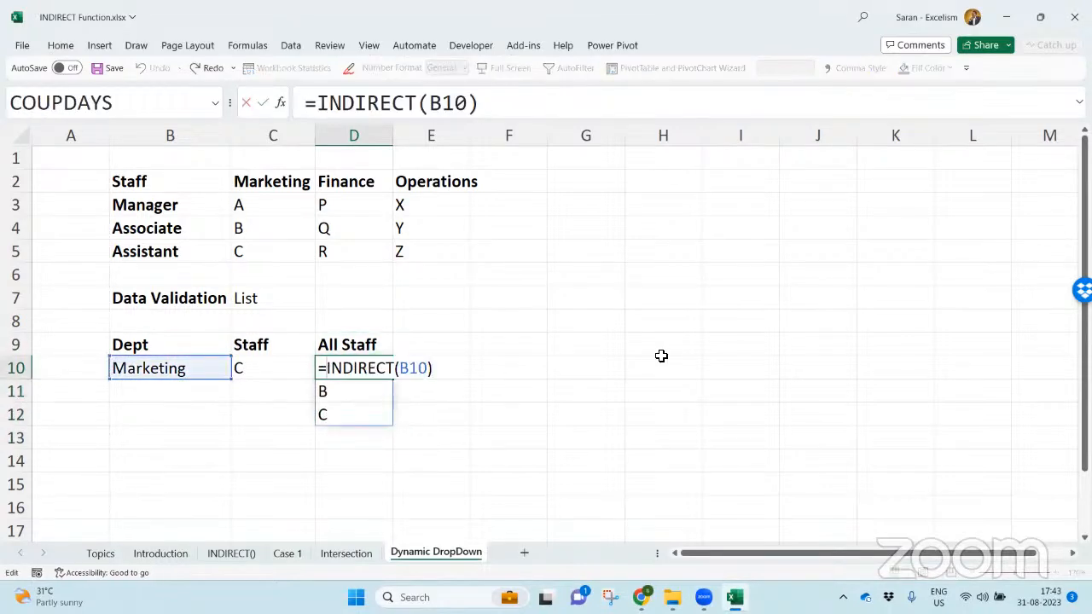
pyautogui.write('Concat')
pyautogui.press('Tab')
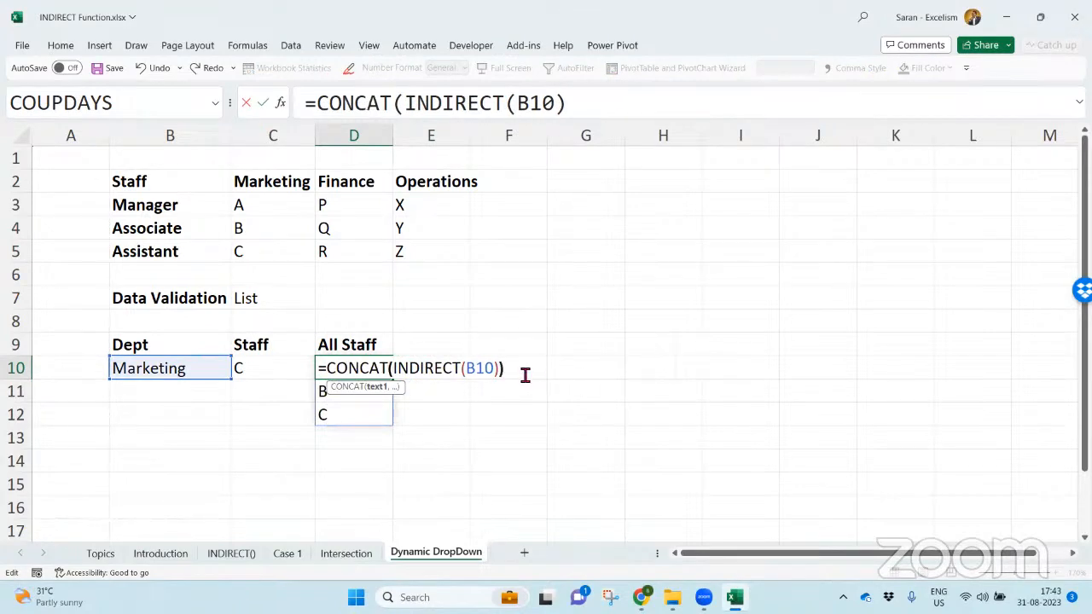
pyautogui.write(')')
pyautogui.press('Return')
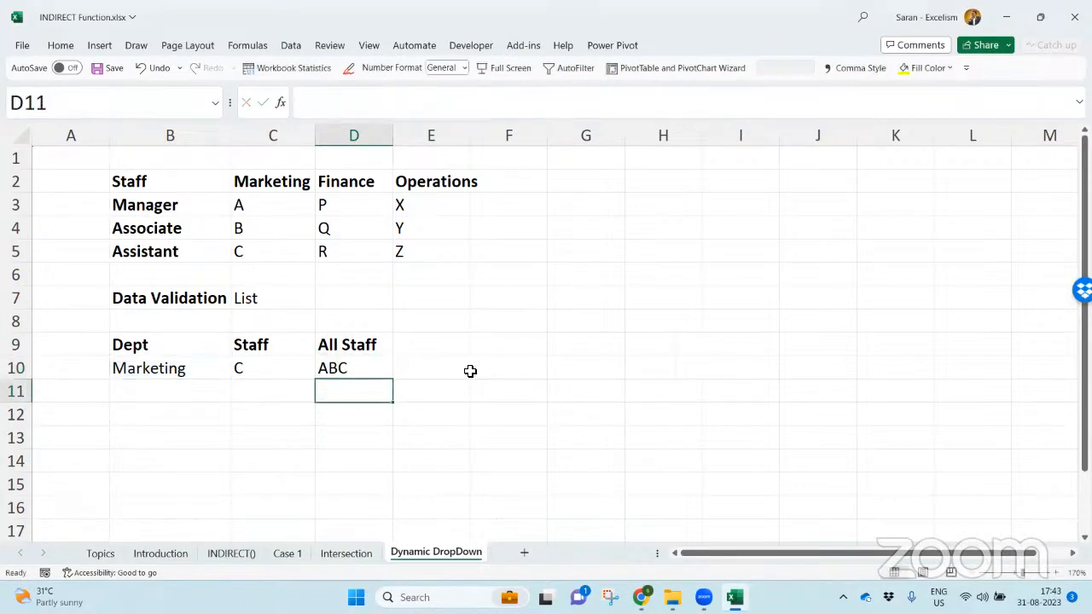
# - Examine the nested INDIRECT part and the whole CONCAT expression in D10 without changing the formula
pyautogui.doubleClick(364, 368)
pyautogui.moveTo(393, 369); pyautogui.dragTo(506, 373)
pyautogui.moveTo(327, 368); pyautogui.dragTo(513, 379)
pyautogui.press('Escape')
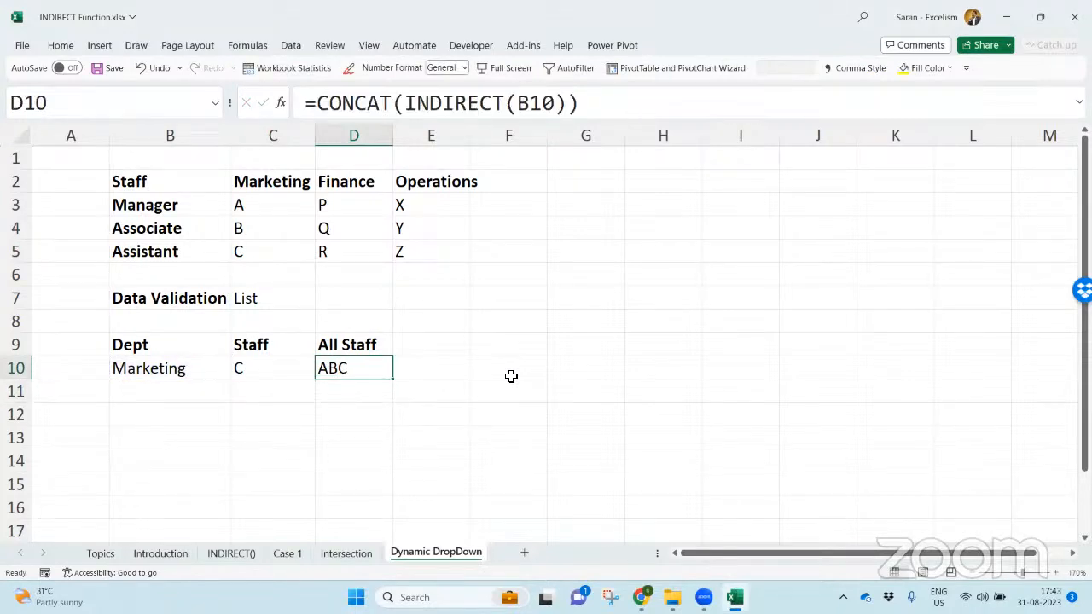
# - Show the formula of D10 as text in E10 using FORMULATEXT
pyautogui.press('Right')
pyautogui.write('=form')
pyautogui.press('Tab')
pyautogui.press('Left')
pyautogui.press('Return')
pyautogui.press('Up')
pyautogui.press('Down')
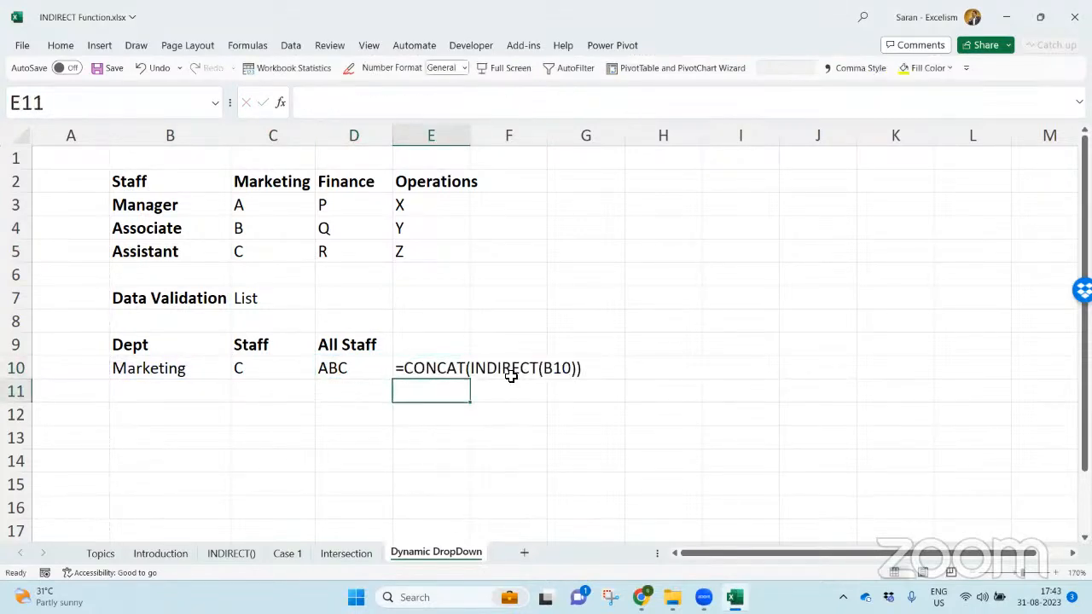
# - Begin a TEXTJOIN formula in D11 with "," as the delimiter and TRUE for ignoring empty cells
pyautogui.press('Left')
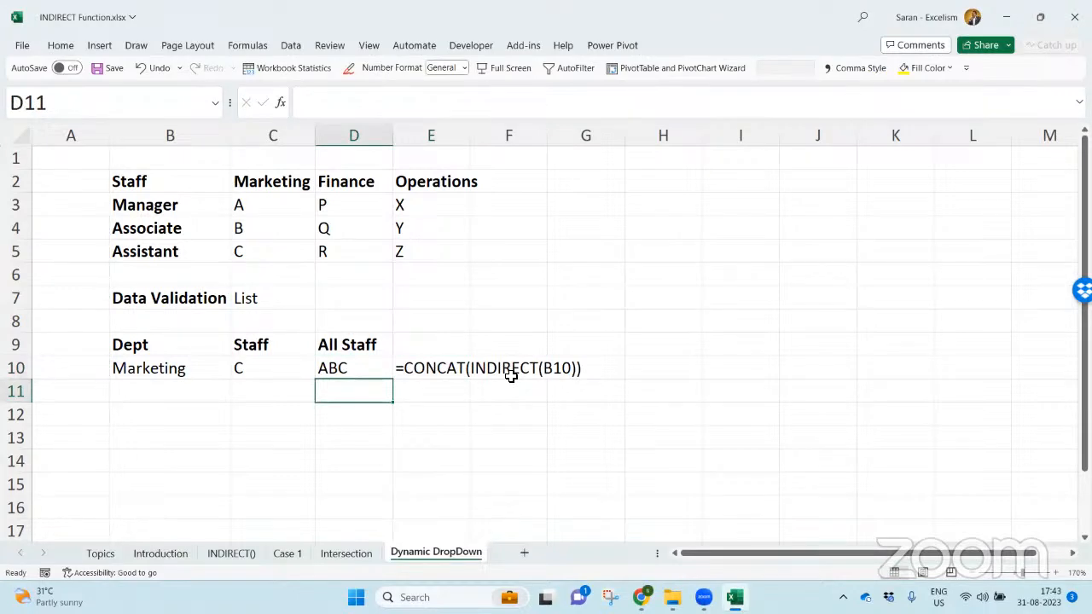
pyautogui.write('=texjoi')
pyautogui.press('BackSpace')
pyautogui.press('BackSpace')
pyautogui.press('BackSpace')
pyautogui.write('tjoin')
pyautogui.press('Tab')
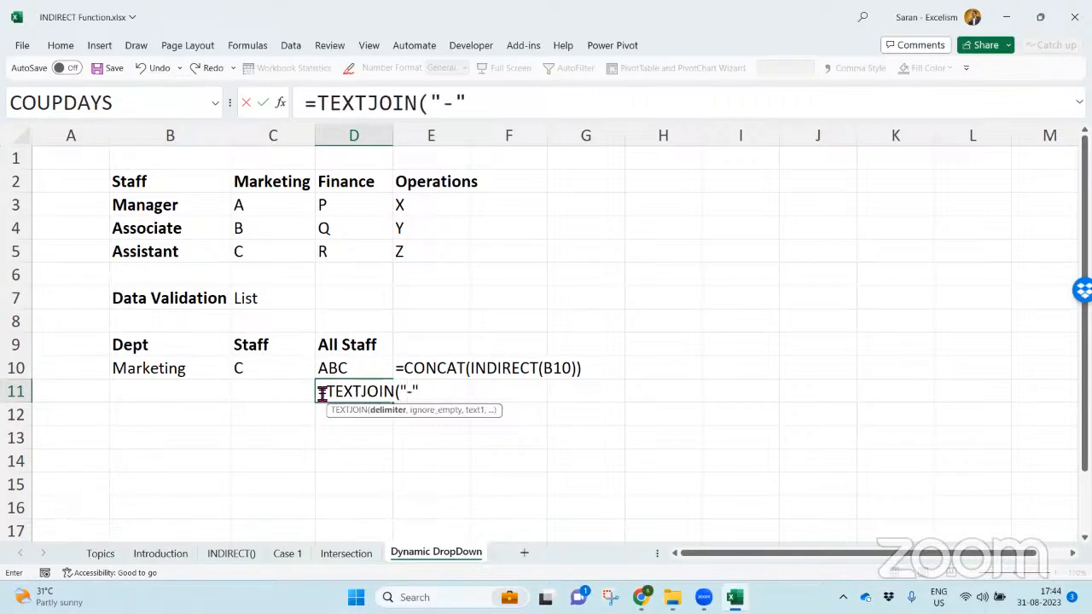
pyautogui.write('",",')
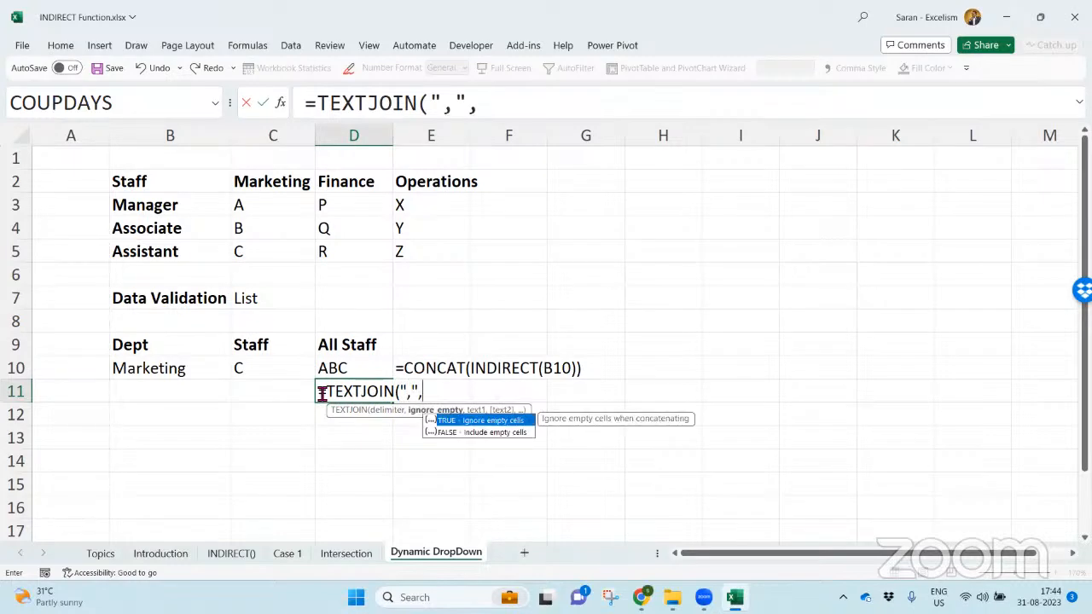
pyautogui.write('TRUE,')
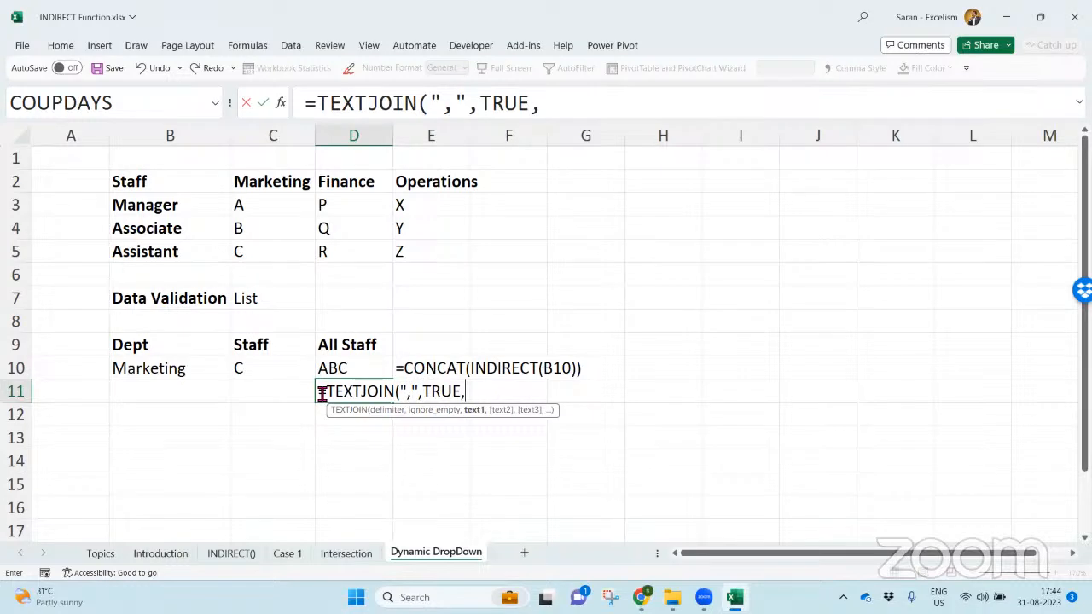
pyautogui.write('ind')
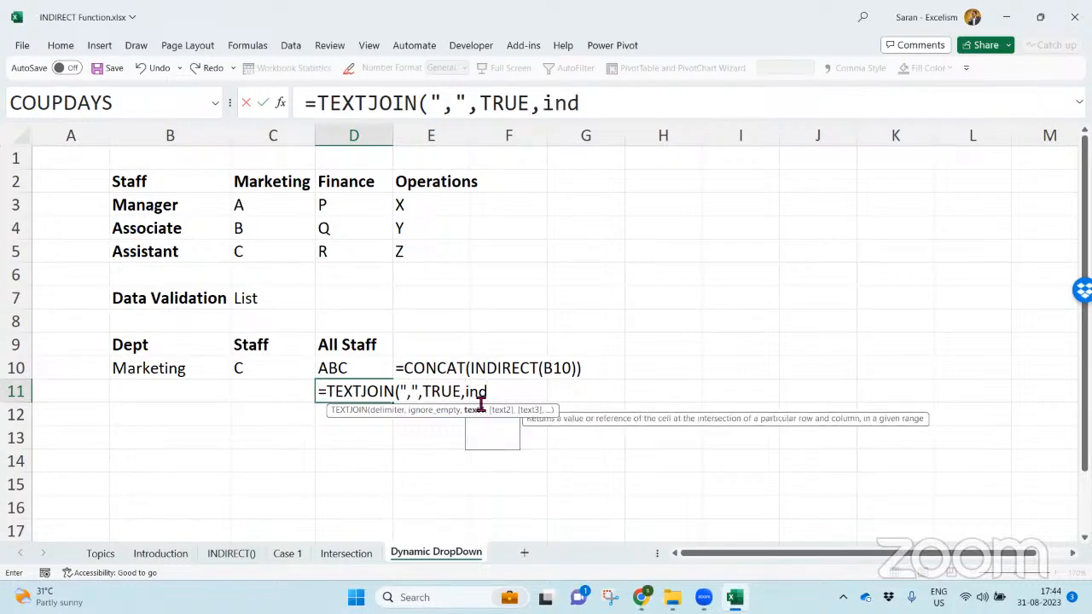
# - Complete the D11 formula with INDIRECT(B10) as the text argument so it reads =TEXTJOIN(",",TRUE,INDIRECT(B10))
pyautogui.press('Tab')
pyautogui.click(162, 365)
pyautogui.write('))')
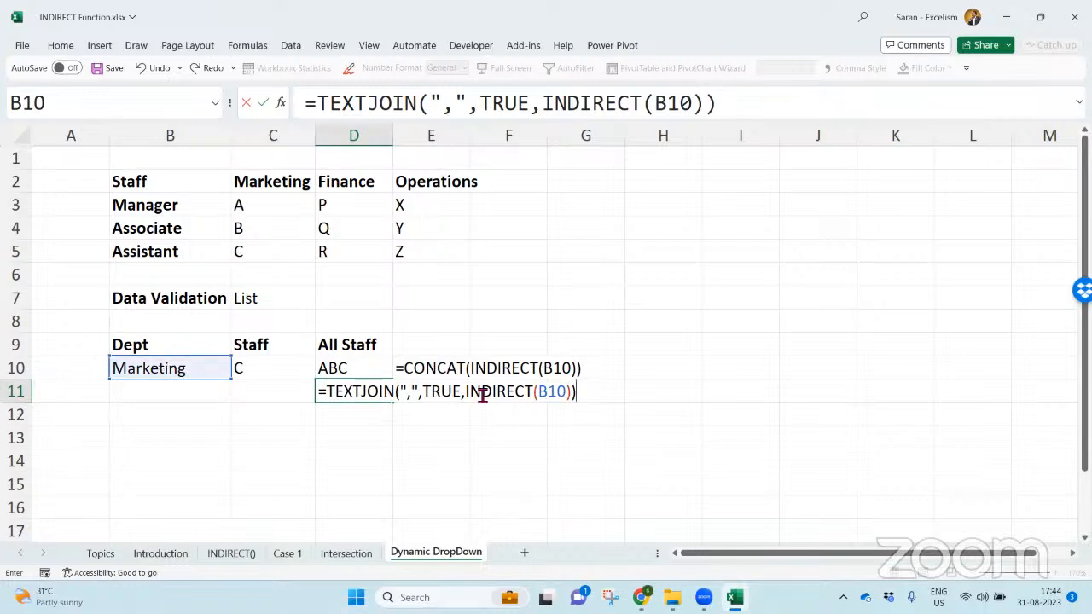
pyautogui.moveTo(468, 395); pyautogui.dragTo(580, 393)
pyautogui.moveTo(427, 392); pyautogui.dragTo(461, 391)
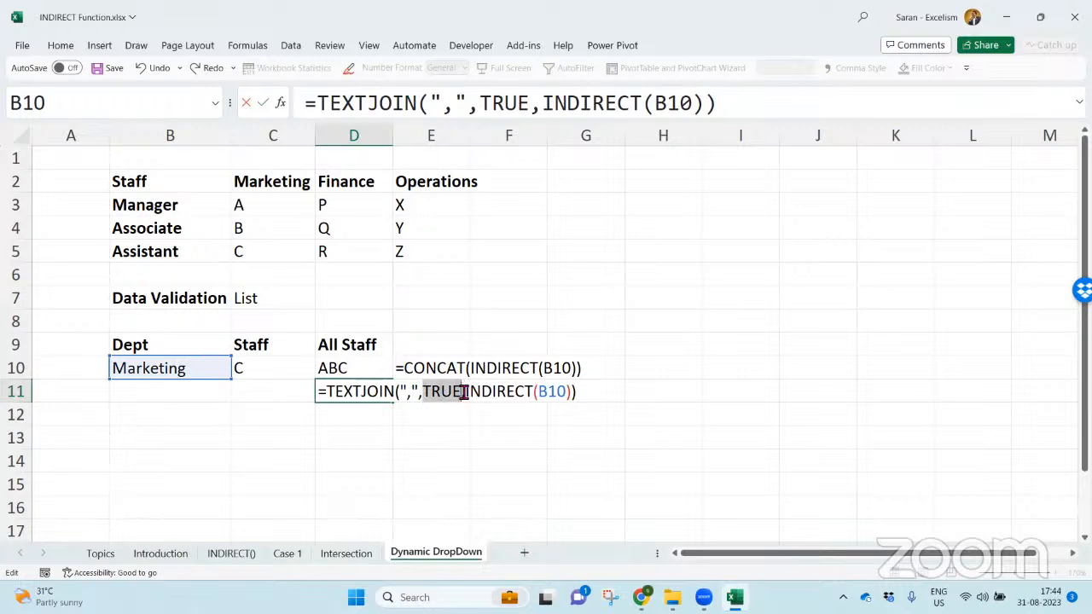
pyautogui.press('Left')
pyautogui.click(414, 399)
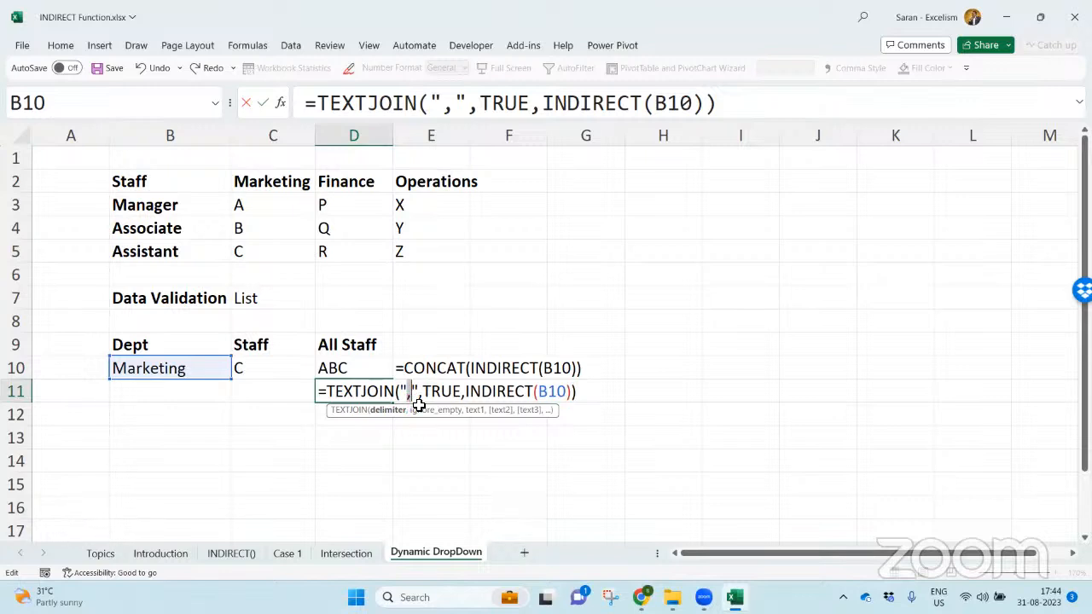
pyautogui.press('Return')
# - Replace the Marketing manager, associate and assistant entries in C3:C5 with three sample first names
pyautogui.press('Up')
pyautogui.press('Up')
pyautogui.press('Right')
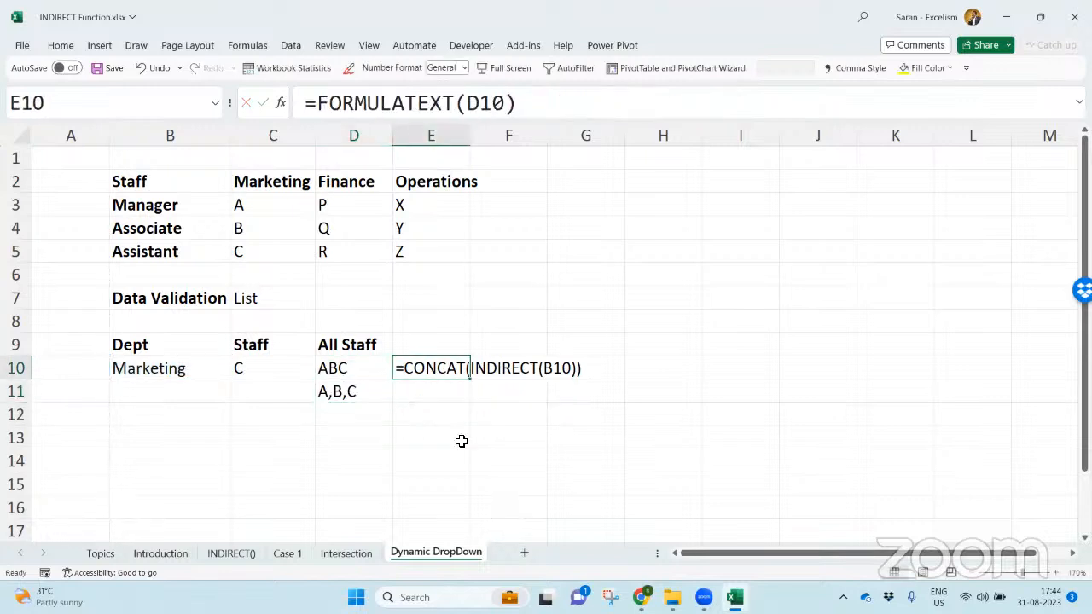
pyautogui.press('Left')
pyautogui.press('Left')
pyautogui.press('Up')
pyautogui.press('Up')
pyautogui.press('Up')
pyautogui.press('Up')
pyautogui.press('Up')
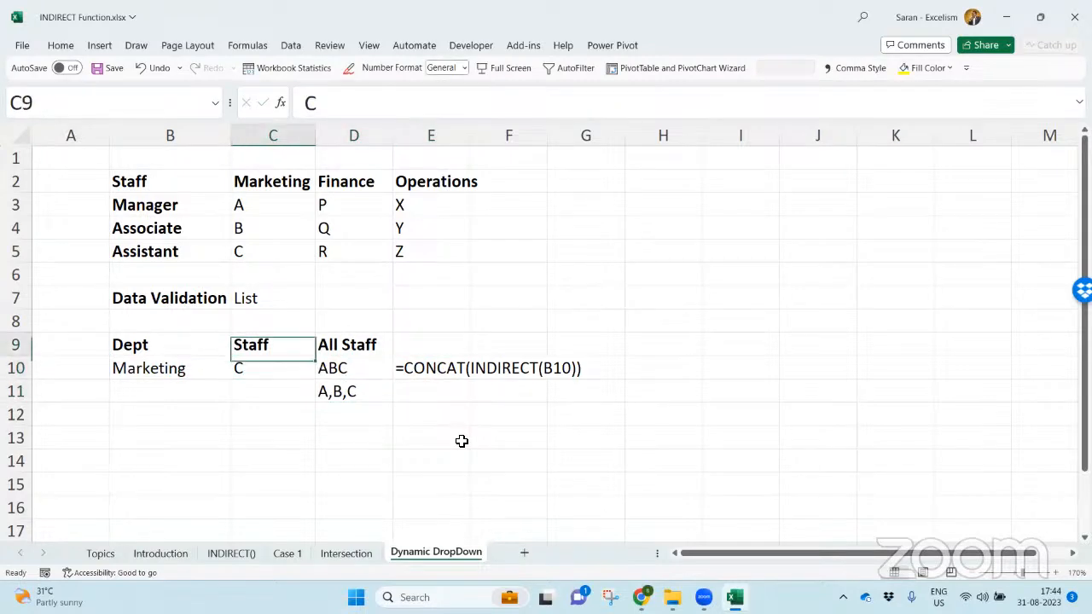
pyautogui.press('Down')
pyautogui.press('Down')
pyautogui.press('Down')
pyautogui.press('Down')
pyautogui.press('Down')
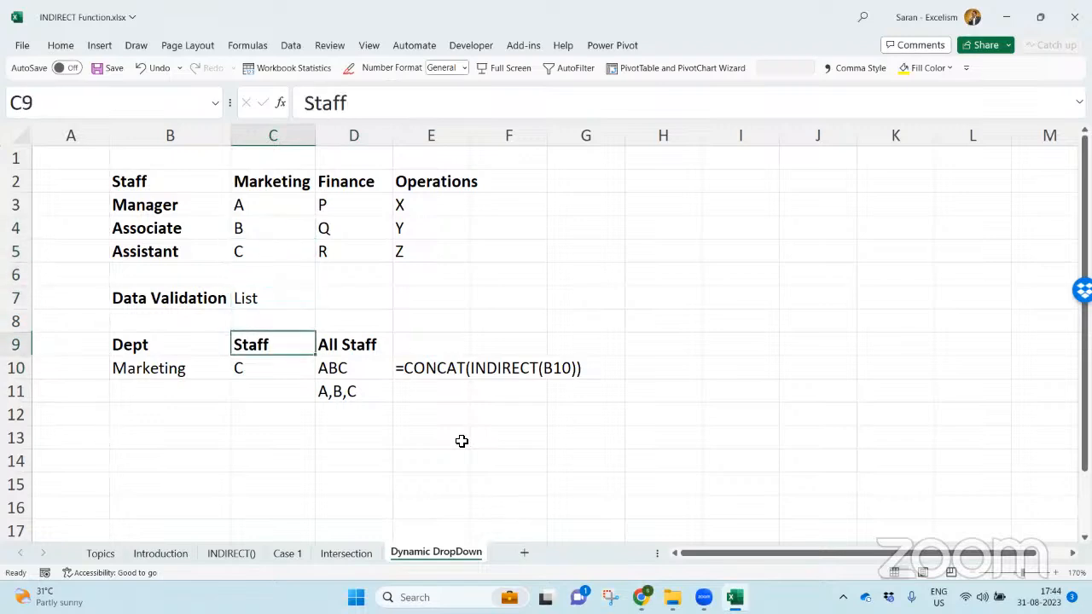
pyautogui.press('Right')
pyautogui.press('Up')
pyautogui.press('Up')
pyautogui.press('Up')
pyautogui.press('Left')
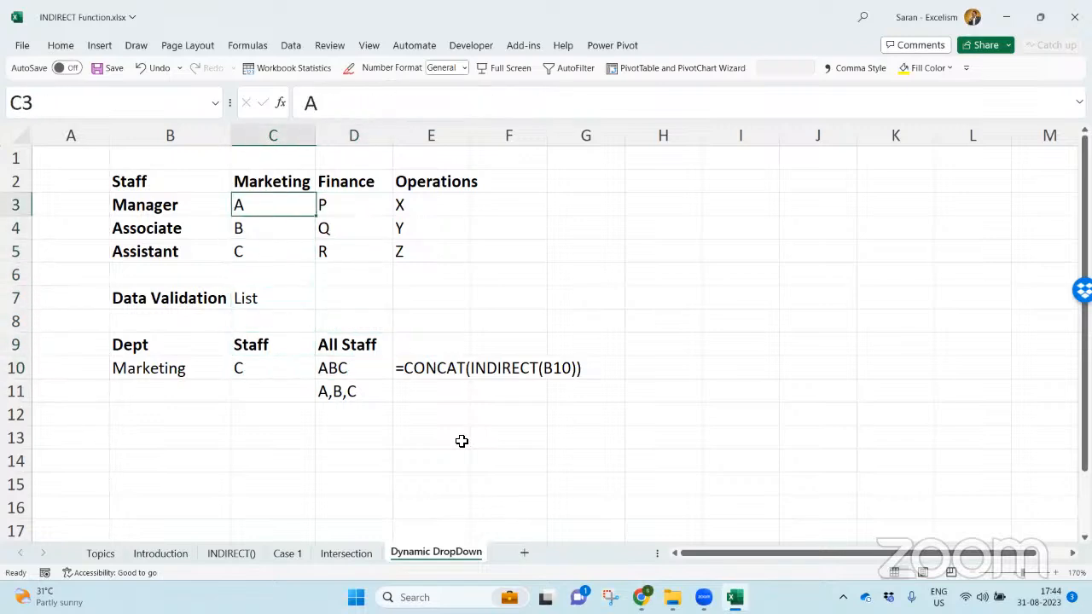
pyautogui.write('Sa')
pyautogui.press('BackSpace')
pyautogui.press('BackSpace')
pyautogui.write('Varun')
pyautogui.press('Return')
pyautogui.write('Jatin')
pyautogui.press('Return')
pyautogui.write('Kumar')
pyautogui.press('Return')
# - AutoFit the width of column D to the combined staff texts in D10:D11
pyautogui.press('Down')
pyautogui.press('Down')
pyautogui.press('Down')
pyautogui.press('Right')
pyautogui.press('Down')
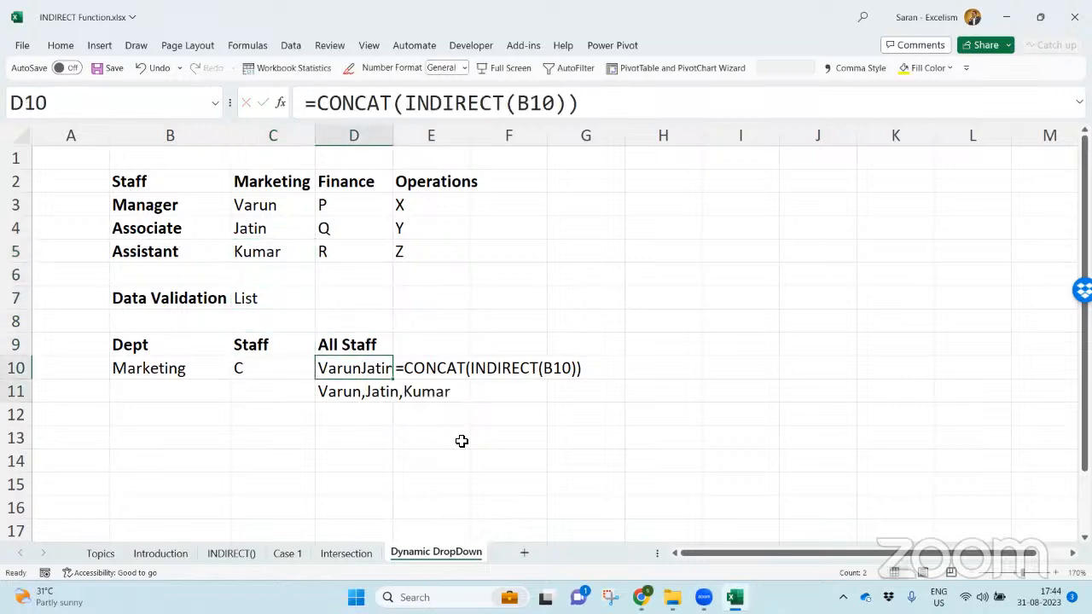
pyautogui.hotkey('shift', 'Down')
pyautogui.hotkey('alt', 'h')
pyautogui.press('o')
pyautogui.press('i')
# - Choose the Marketing assistant's name from the staff dropdown in C10
pyautogui.press('Left')
pyautogui.press('Left')
pyautogui.press('Right')
pyautogui.hotkey('alt', 'Down')
pyautogui.press('Down')
pyautogui.press('Down')
pyautogui.press('Return')
pyautogui.hotkey('alt', 'Down')
pyautogui.press('Down')
pyautogui.press('Return')
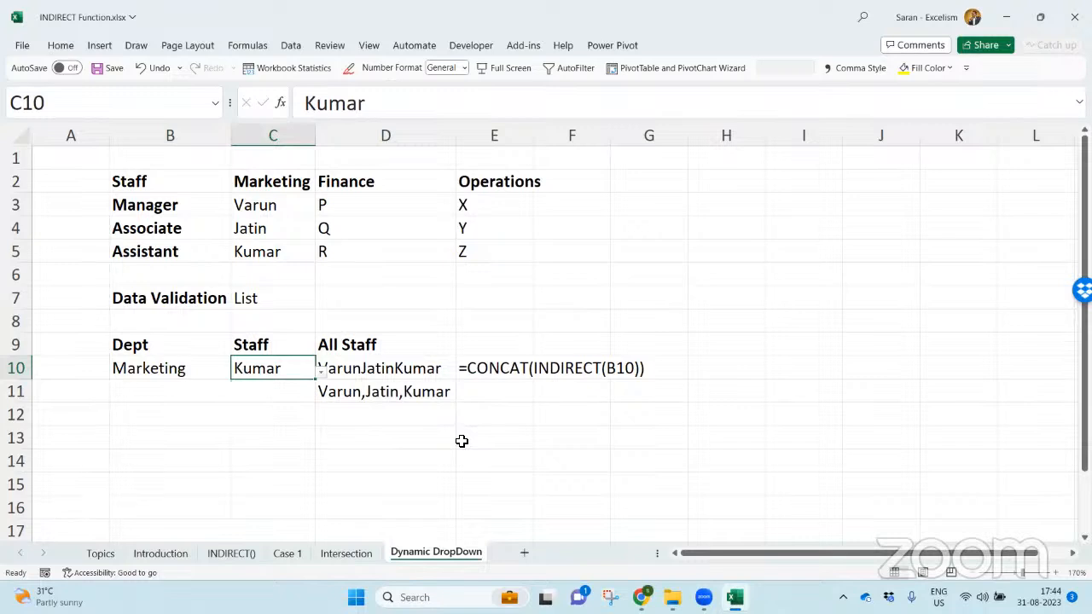
# - Save the INDIRECT Function workbook and close it
pyautogui.hotkey('ctrl', 's')
pyautogui.hotkey('ctrl', 's')
pyautogui.hotkey('ctrl', 'w')
# - Switch to File Explorer and open the workbook Case Study using VLOOKUP() & INDIRECT().xlsx
pyautogui.hotkey('alt', 'Tab')
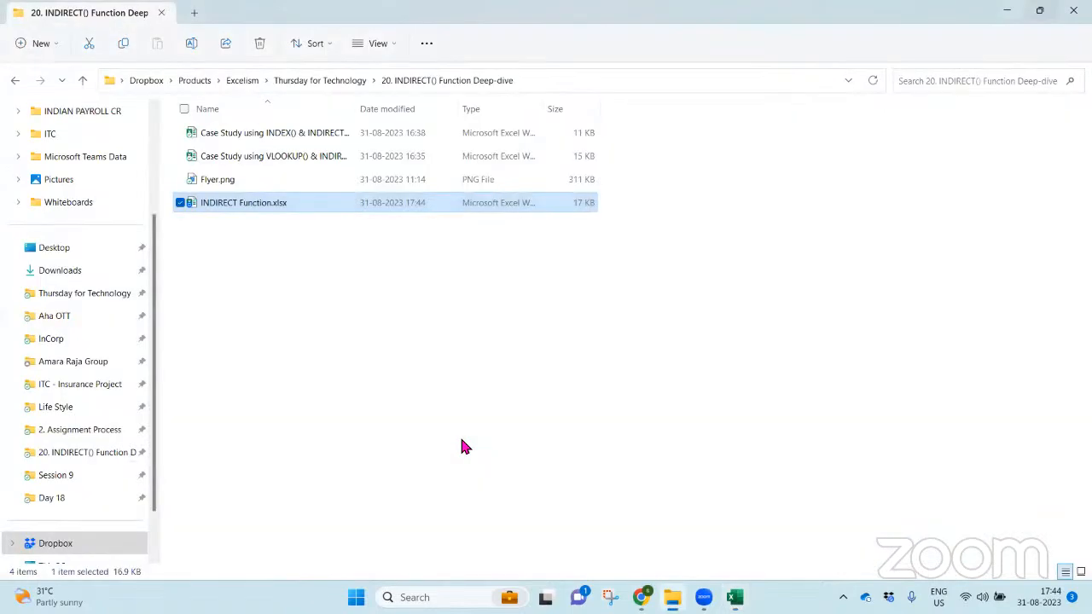
pyautogui.press('Up')
pyautogui.press('Up')
pyautogui.press('Up')
pyautogui.press('Down')
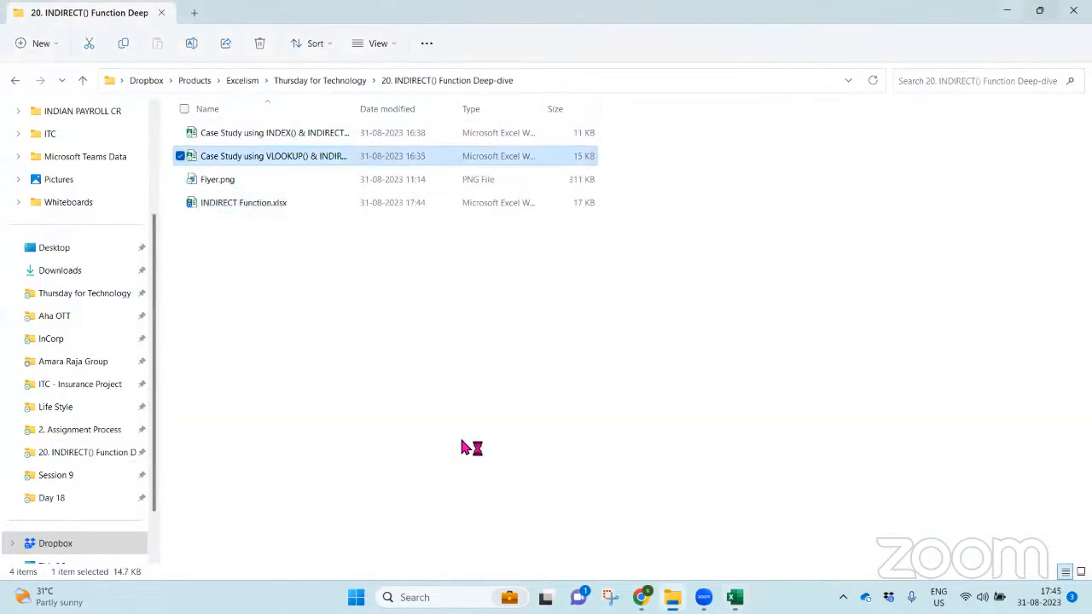
pyautogui.press('Return')
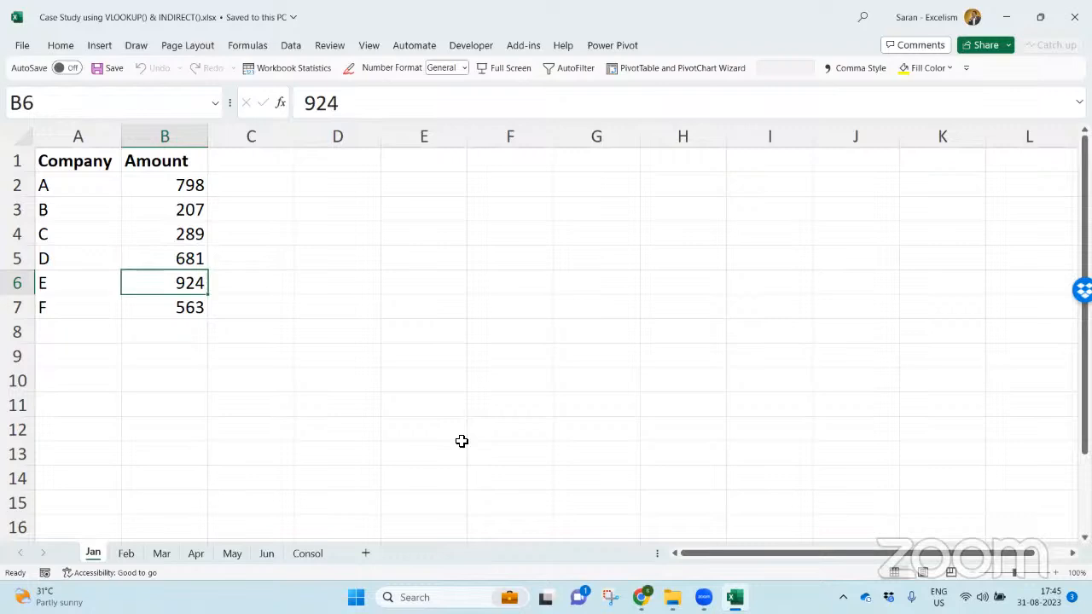
# - Examine the company and amount lists on the monthly sheets Jan to Jun, ending on the Consol sheet
pyautogui.hotkey('ctrl', 'Home')
pyautogui.hotkey('ctrl', 'pagedown')
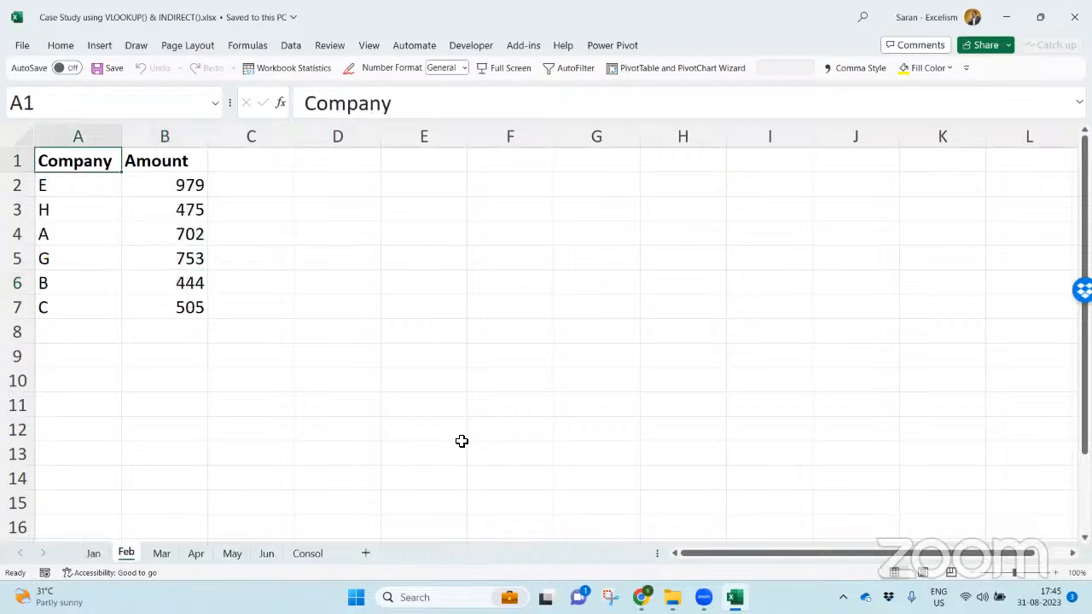
pyautogui.hotkey('ctrl', 'pagedown')
pyautogui.hotkey('ctrl', 'pagedown')
pyautogui.hotkey('ctrl', 'pagedown')
pyautogui.hotkey('ctrl', 'pagedown')
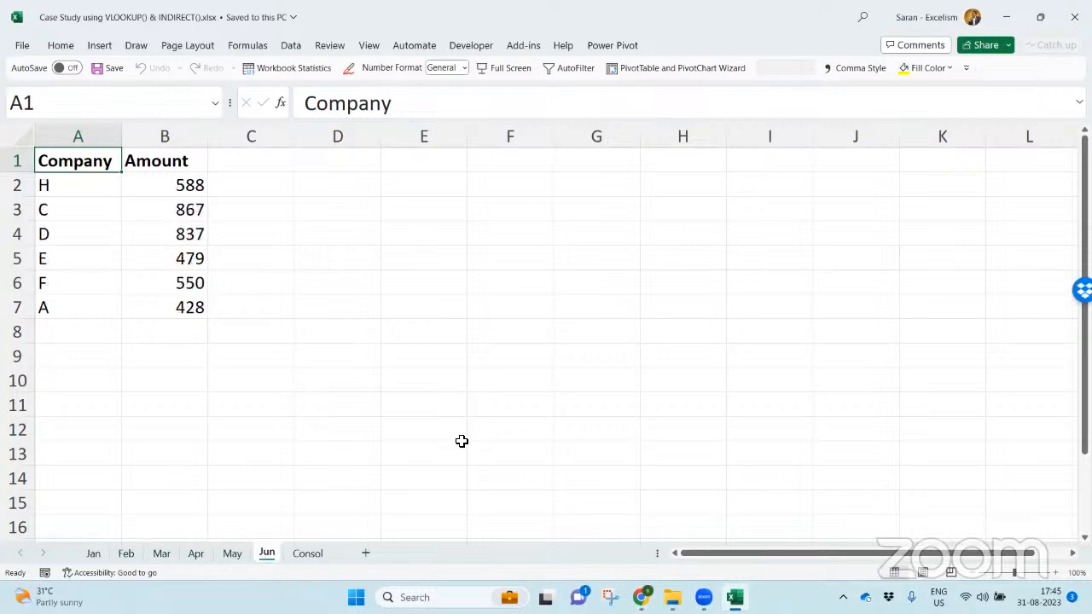
pyautogui.hotkey('ctrl', 'pageup')
pyautogui.hotkey('ctrl', 'pageup')
pyautogui.hotkey('ctrl', 'pageup')
pyautogui.hotkey('ctrl', 'pageup')
pyautogui.hotkey('ctrl', 'pageup')
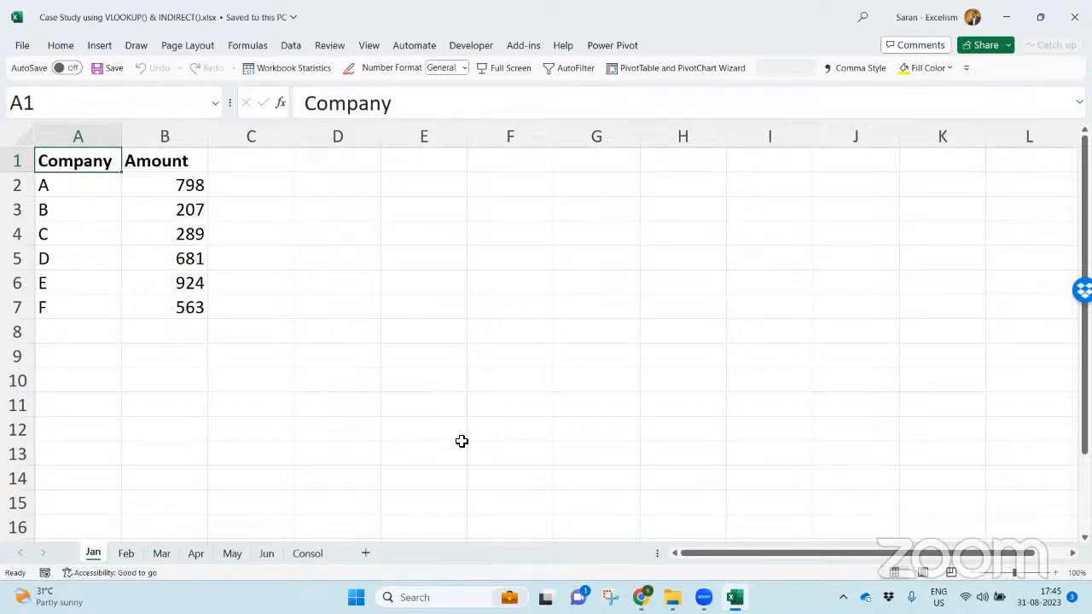
pyautogui.hotkey('ctrl', 'pagedown')
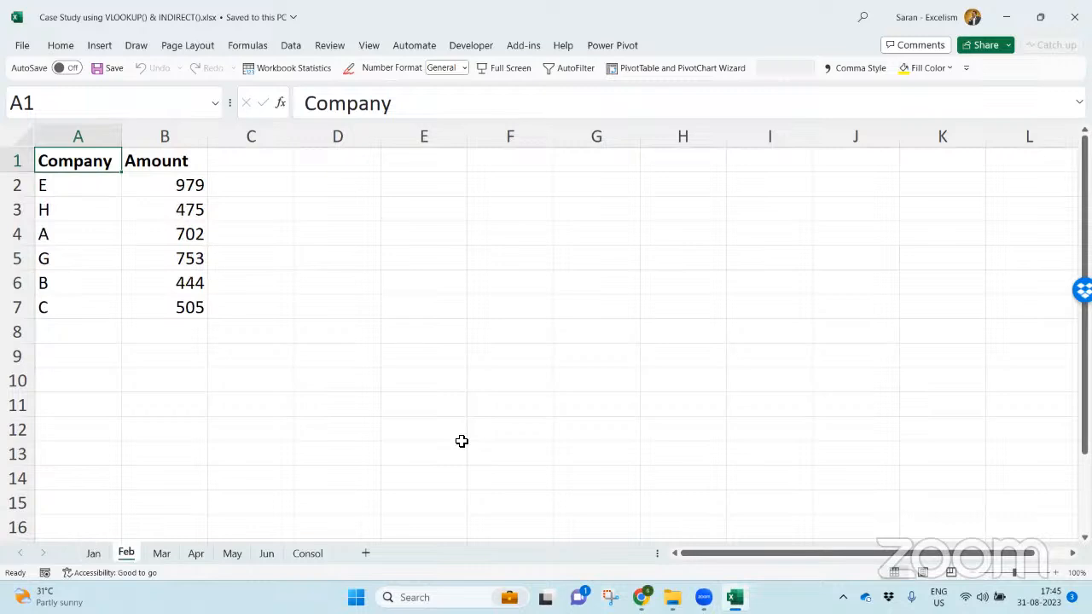
pyautogui.hotkey('ctrl', 'pagedown')
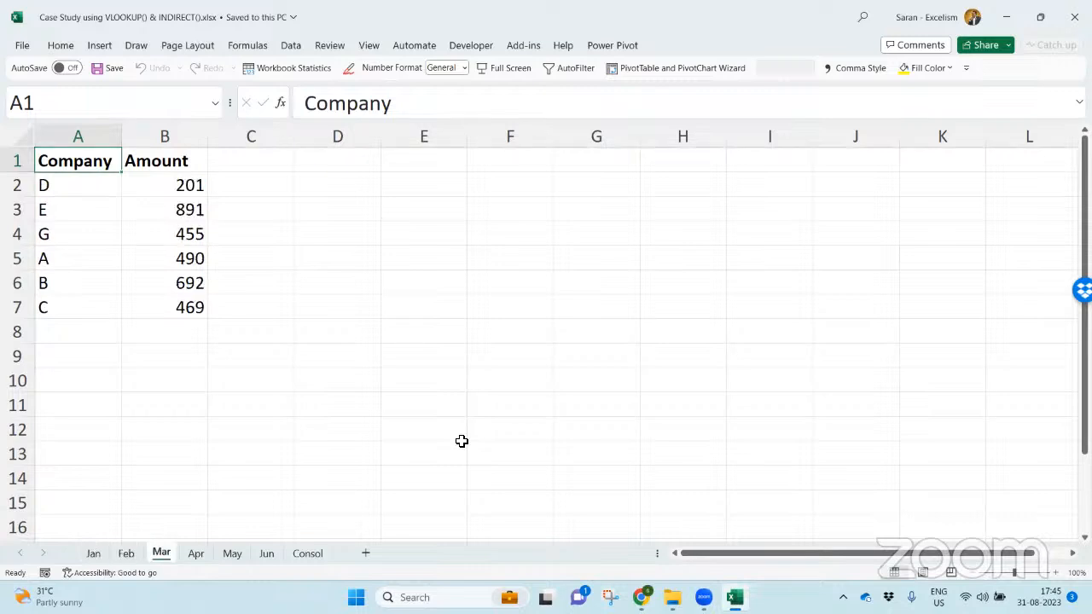
pyautogui.hotkey('ctrl', 'pagedown')
pyautogui.hotkey('ctrl', 'pagedown')
pyautogui.hotkey('ctrl', 'pagedown')
pyautogui.hotkey('ctrl', 'pagedown')
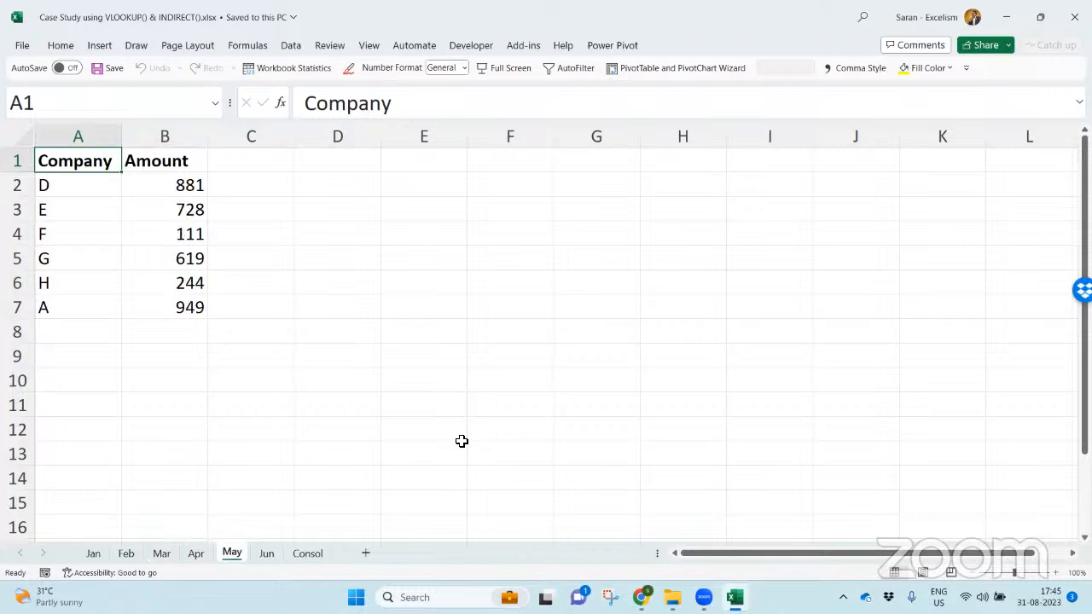
pyautogui.hotkey('ctrl', 'pageup')
pyautogui.hotkey('ctrl', 'pagedown')
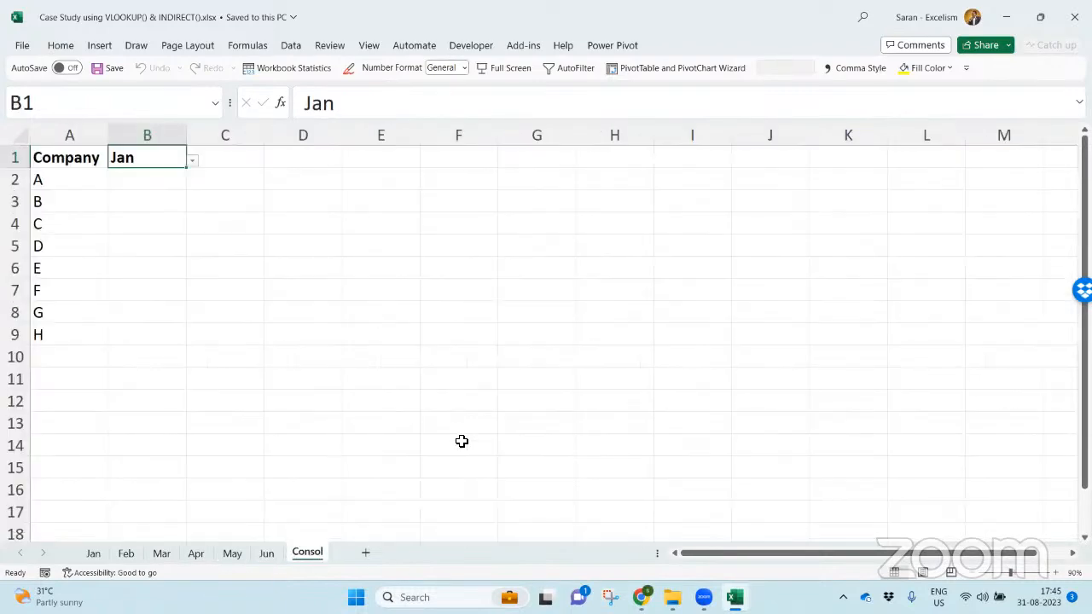
# - Examine the company list in A2:A9 of the Consol sheet
pyautogui.press('Left')
pyautogui.press('Down')
pyautogui.hotkey('ctrl', 'shift', 'Down')
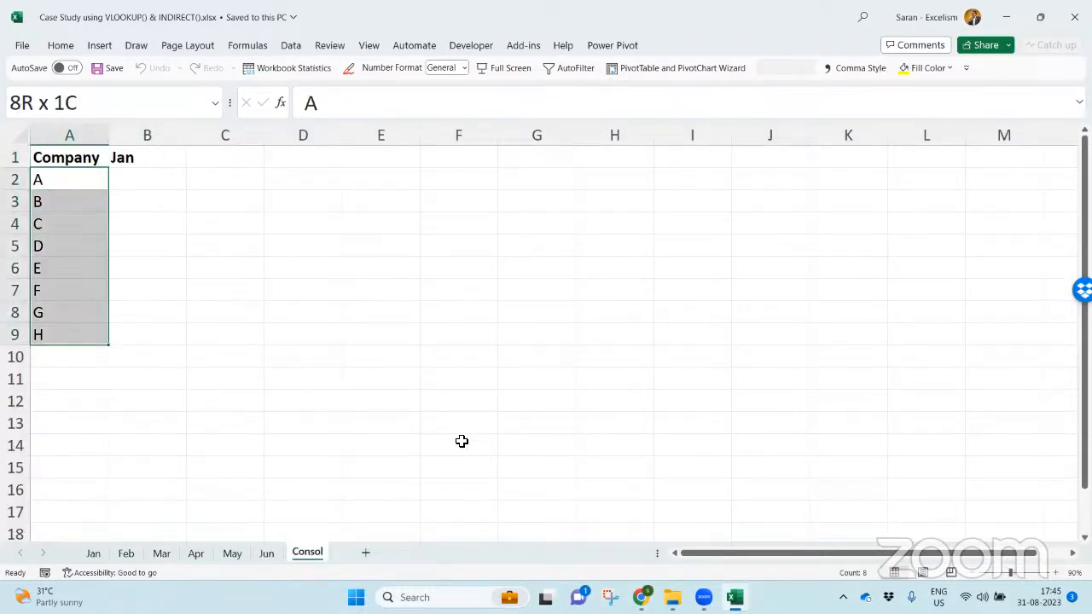
pyautogui.press('Up')
pyautogui.press('Down')
pyautogui.press('Down')
pyautogui.press('Down')
pyautogui.press('Down')
pyautogui.press('Down')
pyautogui.press('Down')
pyautogui.press('Down')
pyautogui.press('Down')
pyautogui.hotkey('ctrl', 'Up')
# - Check the list source in the data validation settings of the month cell B1
pyautogui.press('Right')
pyautogui.hotkey('alt', 'd')
pyautogui.press('l')
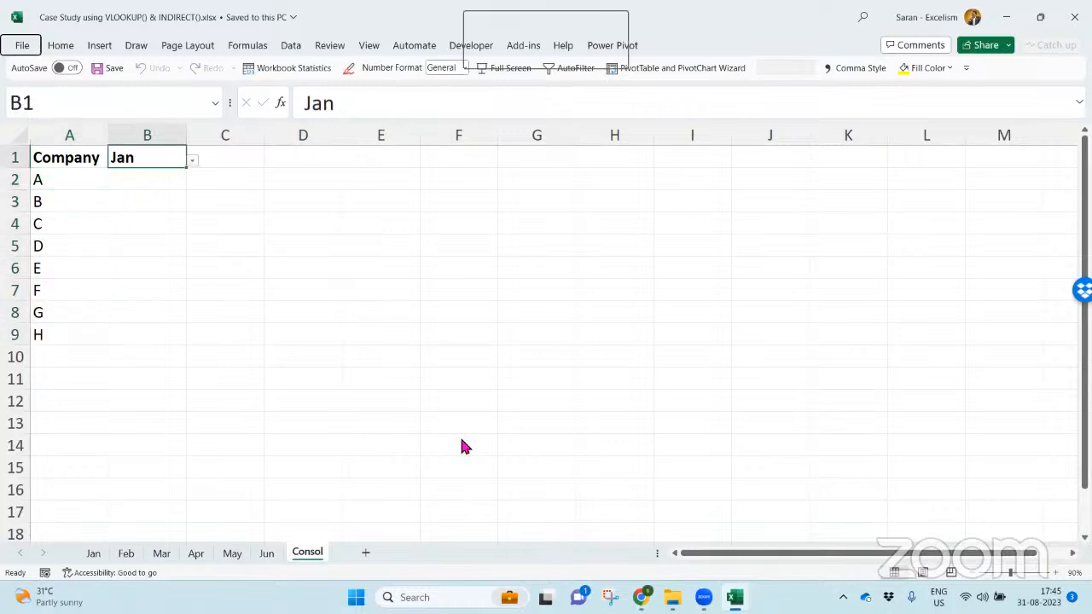
pyautogui.press('Tab')
pyautogui.press('Tab')
pyautogui.press('Tab')
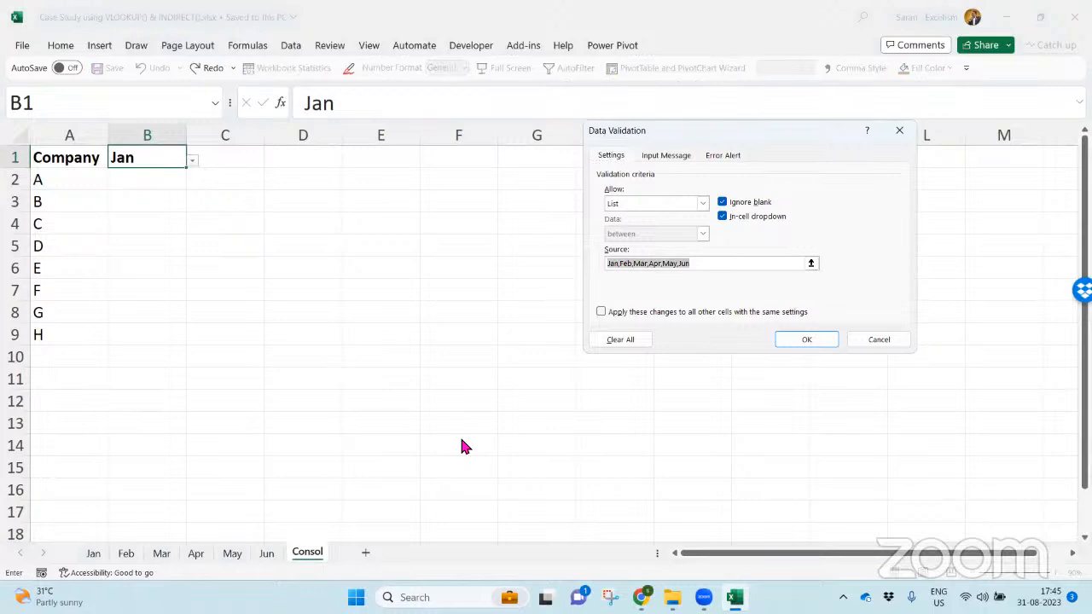
pyautogui.press('Return')
# - Try the month dropdown in B1 by switching it to Feb and on to Mar
pyautogui.hotkey('alt', 'Down')
pyautogui.press('Down')
pyautogui.press('Return')
pyautogui.hotkey('alt', 'Down')
pyautogui.press('Down')
pyautogui.press('Return')
# - Examine the empty amount range B2:B9 beneath the month cell by selecting it
pyautogui.press('Down')
pyautogui.press('Down')
pyautogui.press('Up')
pyautogui.hotkey('ctrl', 'Down')
pyautogui.press('Up')
pyautogui.hotkey('ctrl', 'Up')
pyautogui.hotkey('shift', 'Down')
pyautogui.hotkey('shift', 'Down')
pyautogui.press('Down')
pyautogui.hotkey('shift', 'Down')
pyautogui.hotkey('shift', 'Down')
pyautogui.hotkey('shift', 'Down')
pyautogui.hotkey('shift', 'Down')
pyautogui.hotkey('shift', 'Down')
pyautogui.hotkey('shift', 'Down')
pyautogui.hotkey('shift', 'Down')
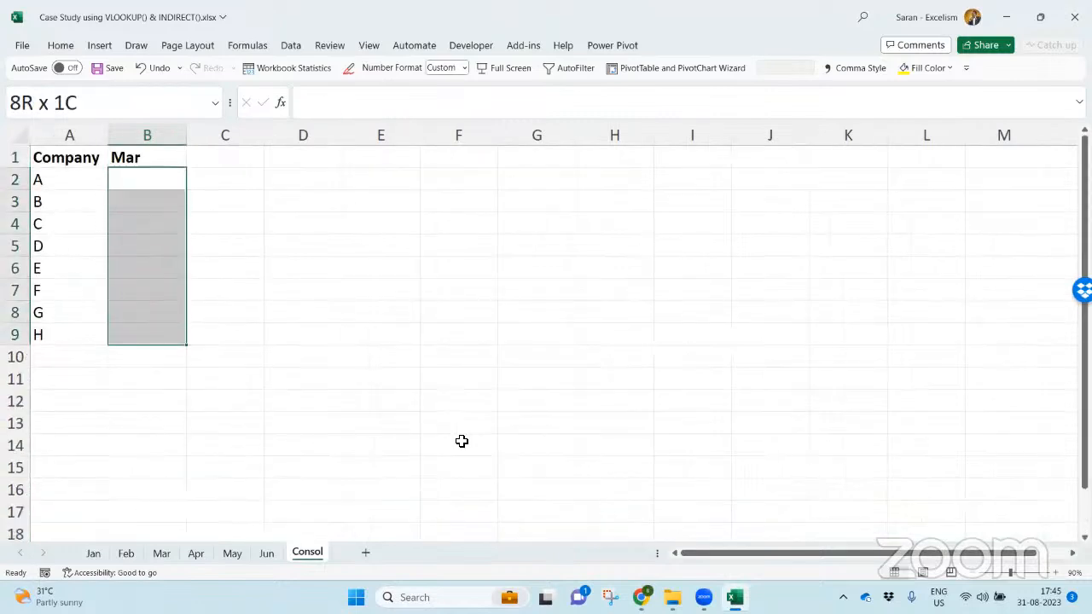
# - Set the month in B1 to Jan and select B2 for the first amount
pyautogui.press('Up')
pyautogui.hotkey('alt', 'Down')
pyautogui.press('Up')
pyautogui.press('Up')
pyautogui.press('Return')
pyautogui.press('Down')
pyautogui.press('Up')
pyautogui.press('Down')
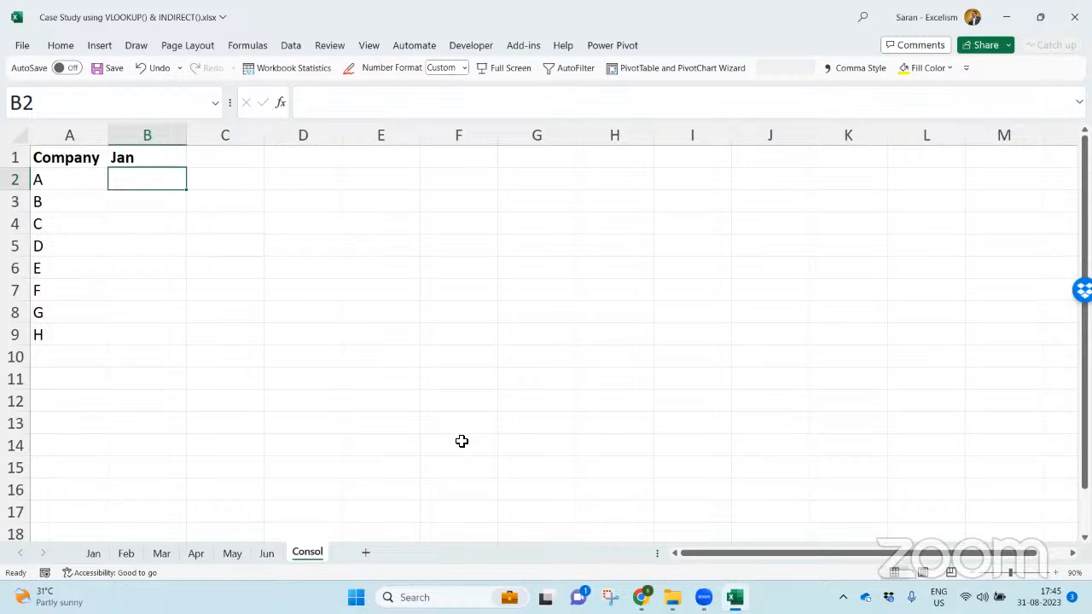
# - Enter =VLOOKUP(A2,Jan!A:B,2,0) in B2 of the Consol sheet, using whole columns A:B of the Jan sheet
pyautogui.write('=vlookup(')
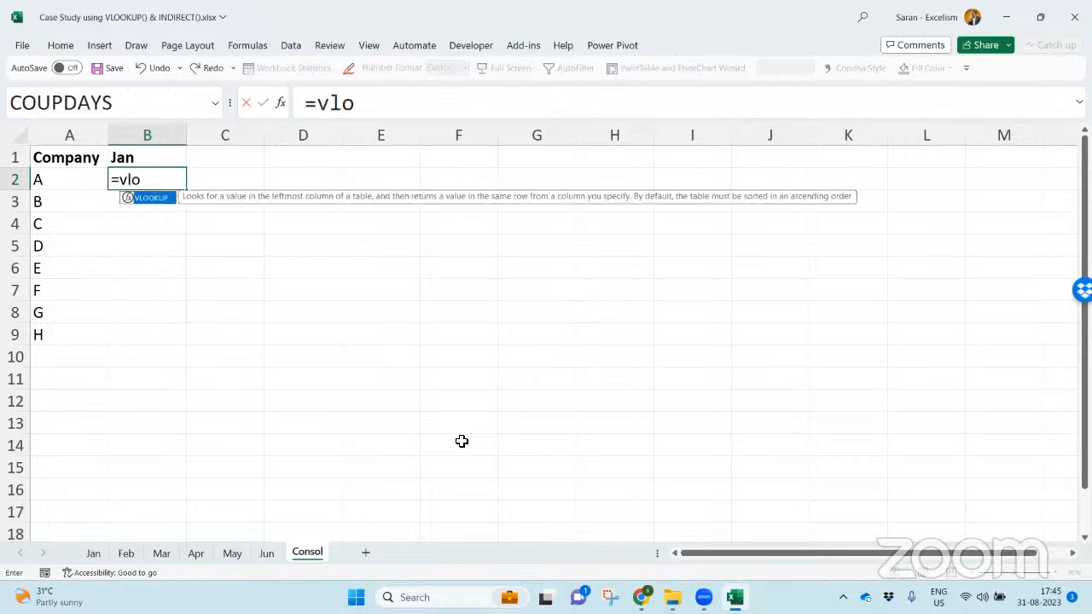
pyautogui.press('Left')
pyautogui.write(',')
pyautogui.click(91, 555)
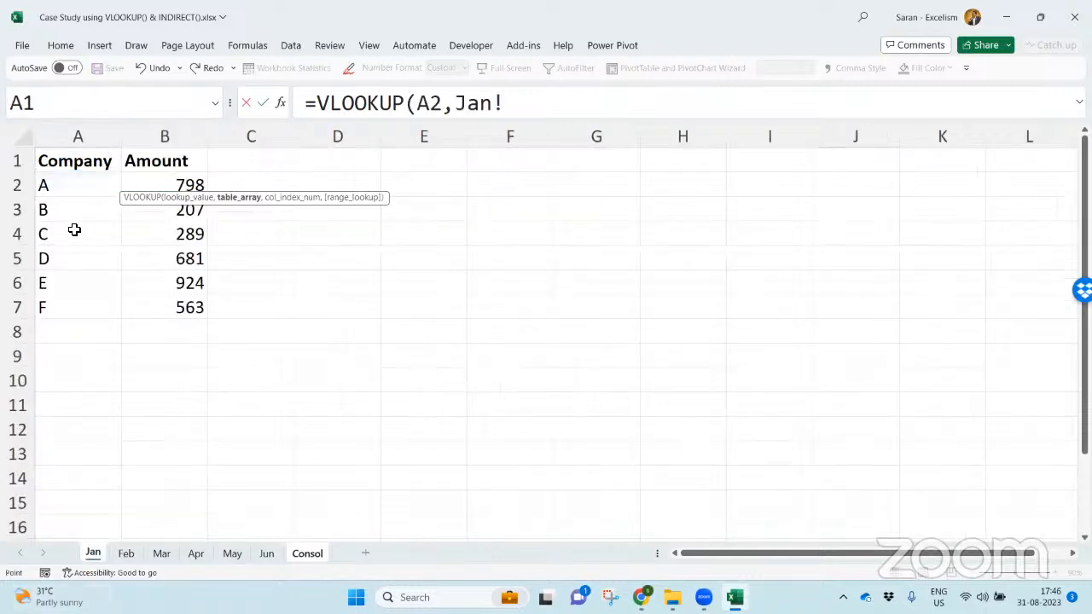
pyautogui.moveTo(83, 142); pyautogui.dragTo(151, 134)
pyautogui.moveTo(86, 179); pyautogui.dragTo(182, 307)
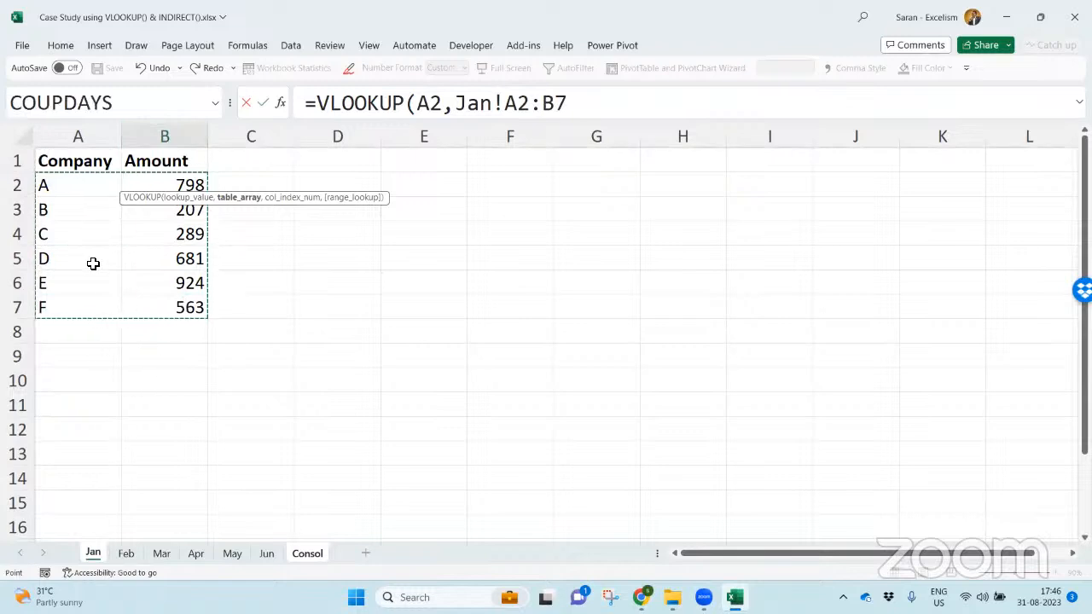
pyautogui.moveTo(85, 136); pyautogui.dragTo(163, 134)
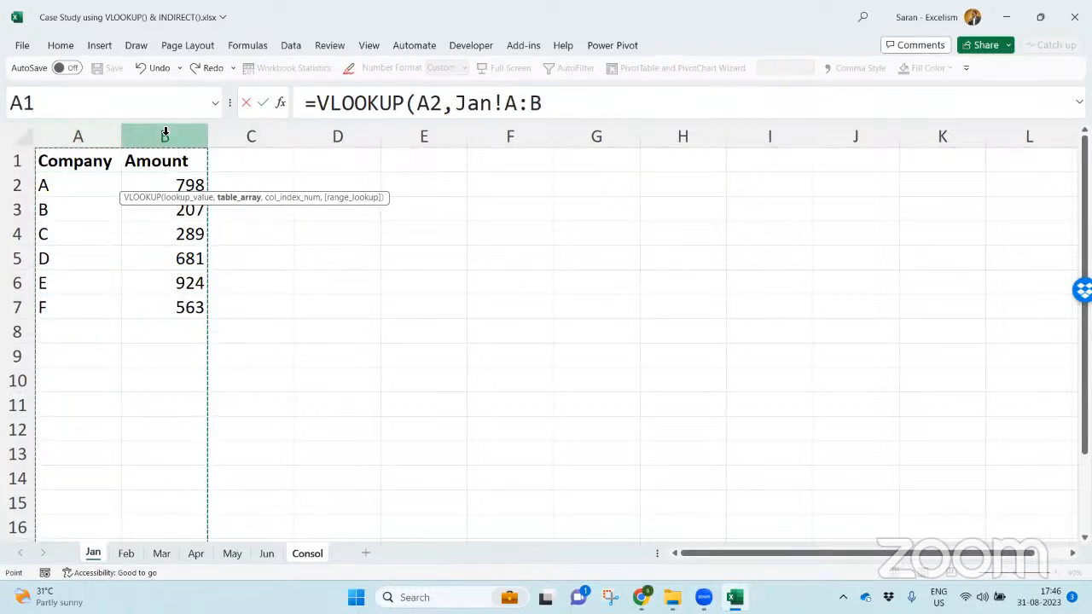
pyautogui.write(',')
pyautogui.write('2,0)')
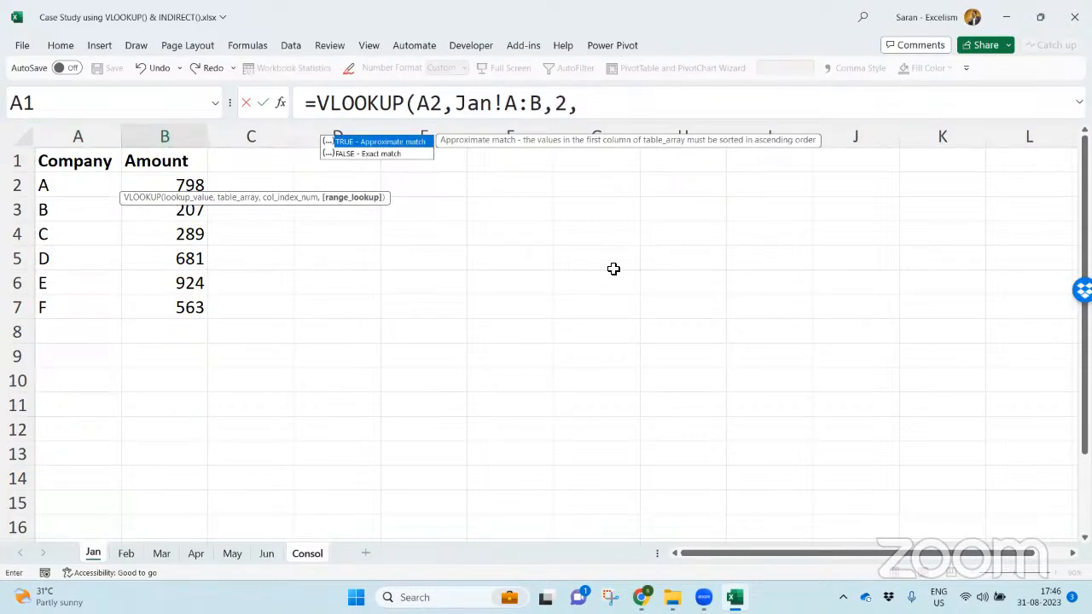
pyautogui.press('Return')
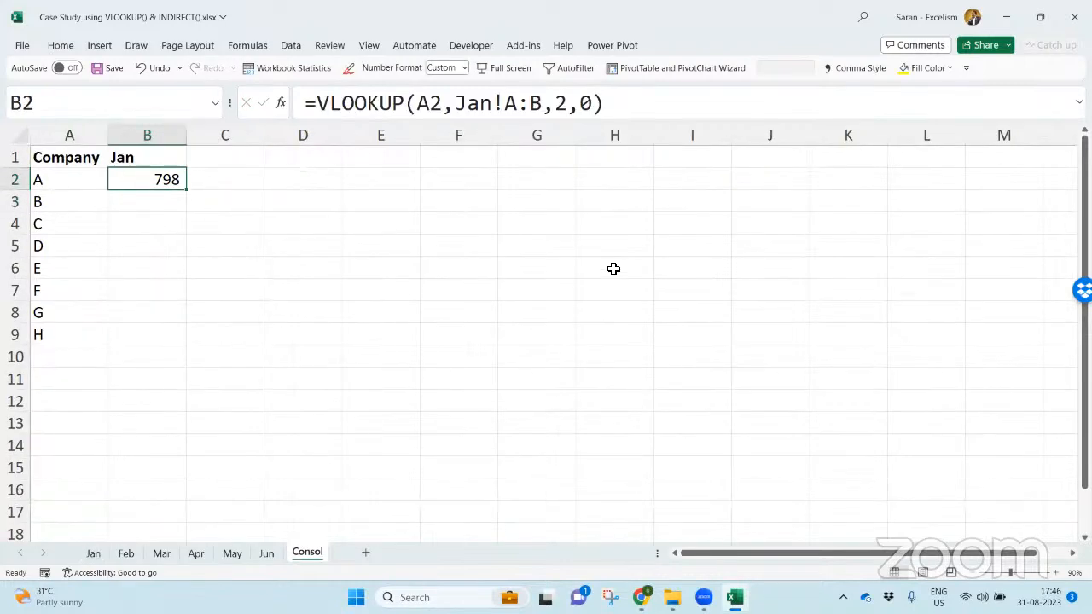
# - Review the VLOOKUP formula in B2 and fill it down through B9
pyautogui.press('F2')
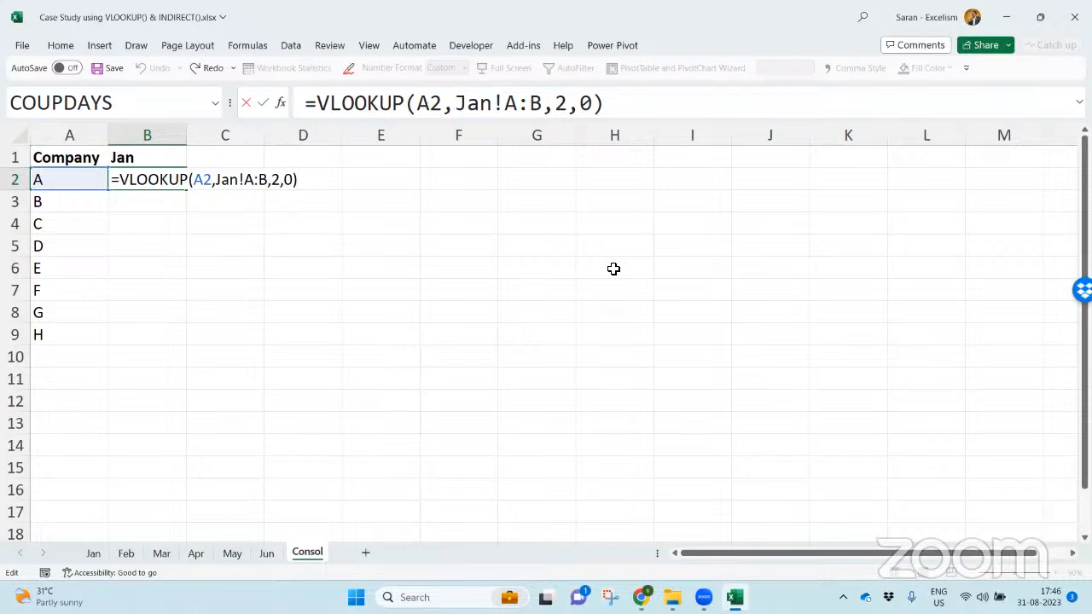
pyautogui.press('Return')
pyautogui.click(162, 175)
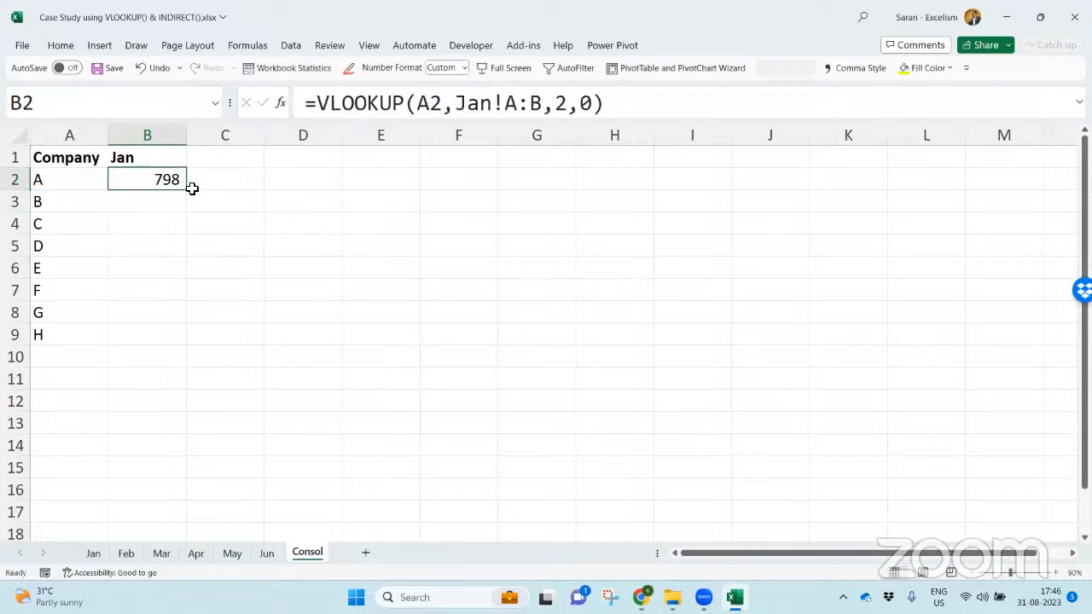
pyautogui.moveTo(186, 189); pyautogui.dragTo(163, 338)
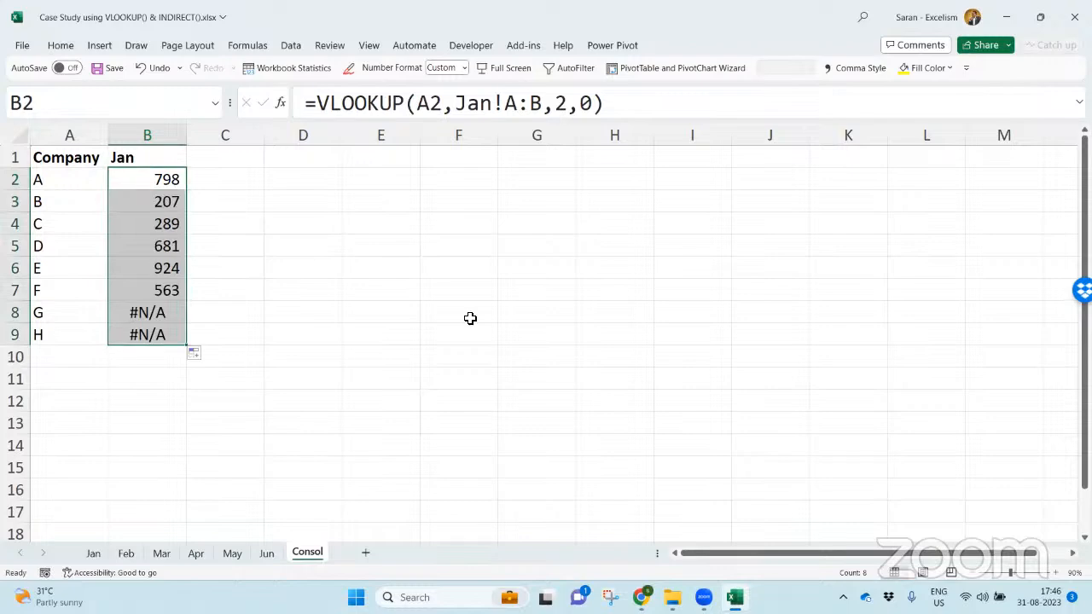
# - Check the company list on the Jan sheet, and wrap the Consol lookup formulas in B2:B9 in IFNA with 0 as the fallback
pyautogui.click(96, 554)
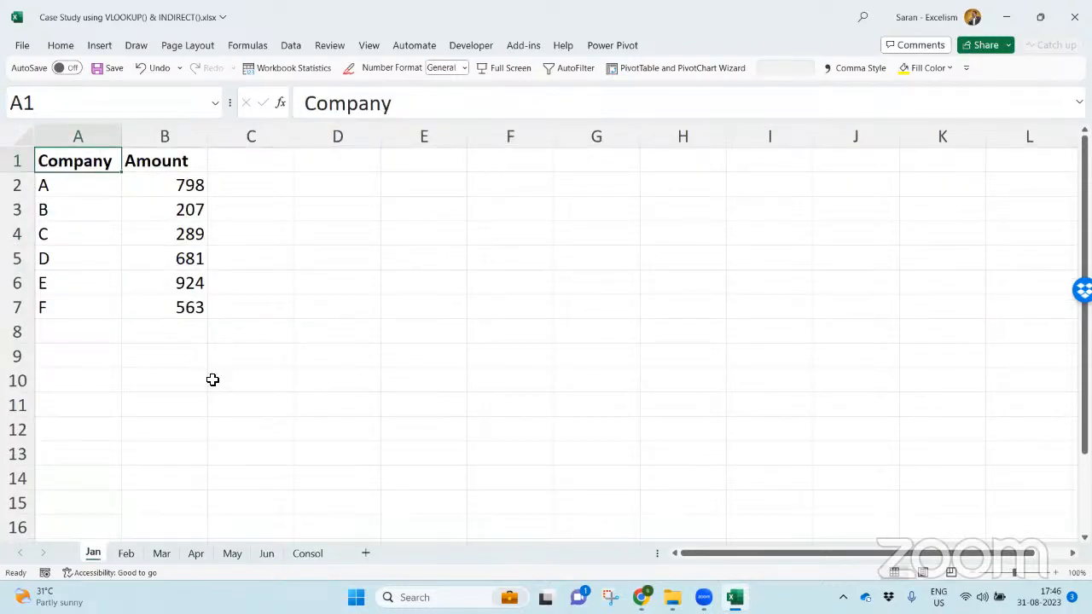
pyautogui.click(323, 557)
pyautogui.press('F2')
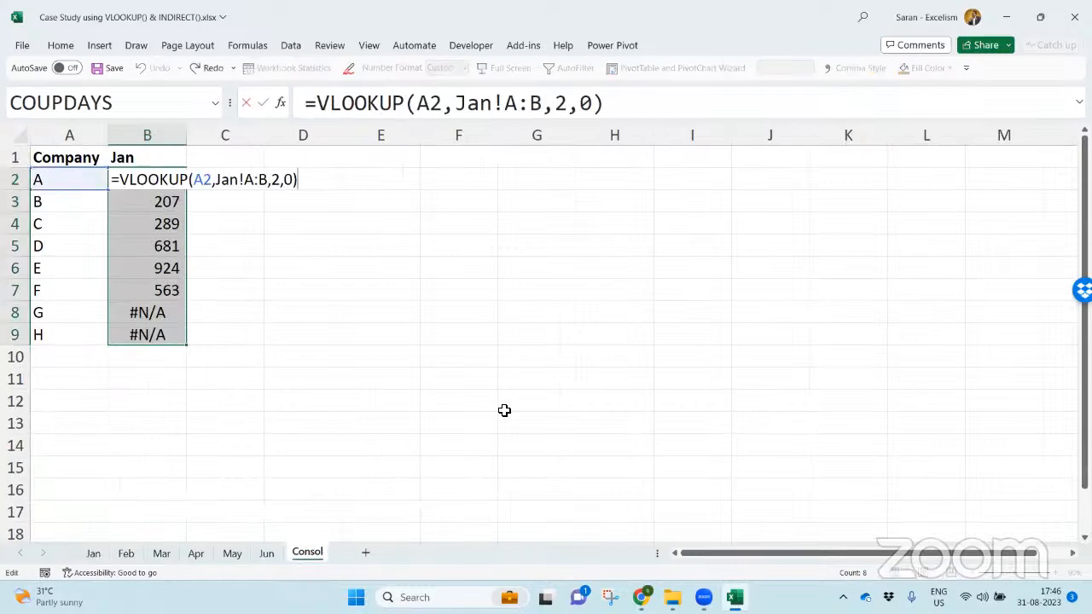
pyautogui.write('f')
pyautogui.press('BackSpace')
pyautogui.write('ifna')
pyautogui.press('Tab')
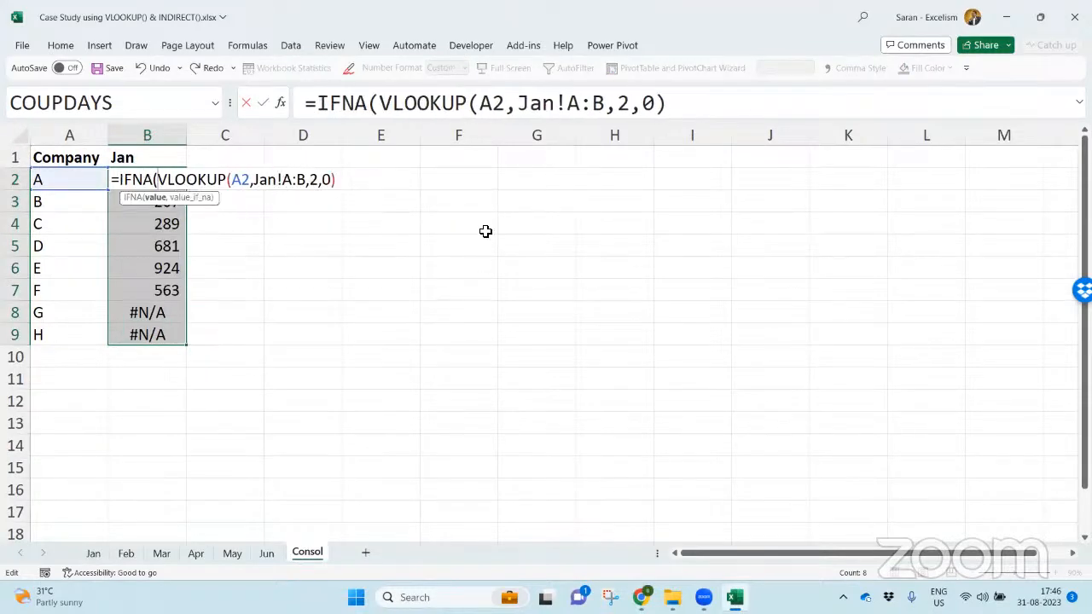
pyautogui.write(',0)')
pyautogui.hotkey('ctrl', 'Return')
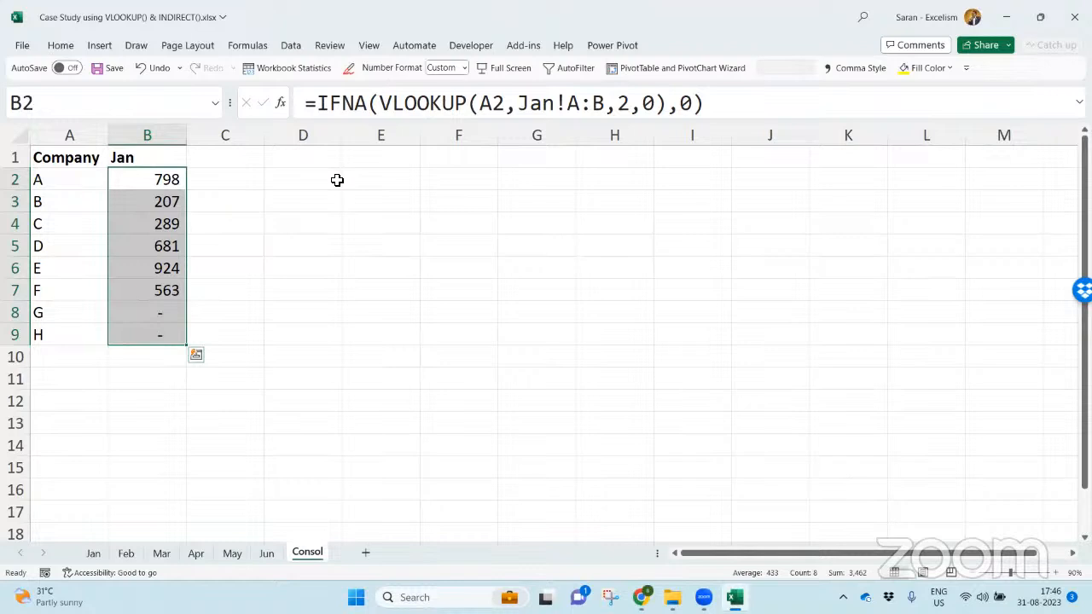
# - Set the month in B1 to Feb and select the amounts in B2:B9 to check their response
pyautogui.press('Up')
pyautogui.hotkey('alt', 'Down')
pyautogui.press('Down')
pyautogui.press('Return')
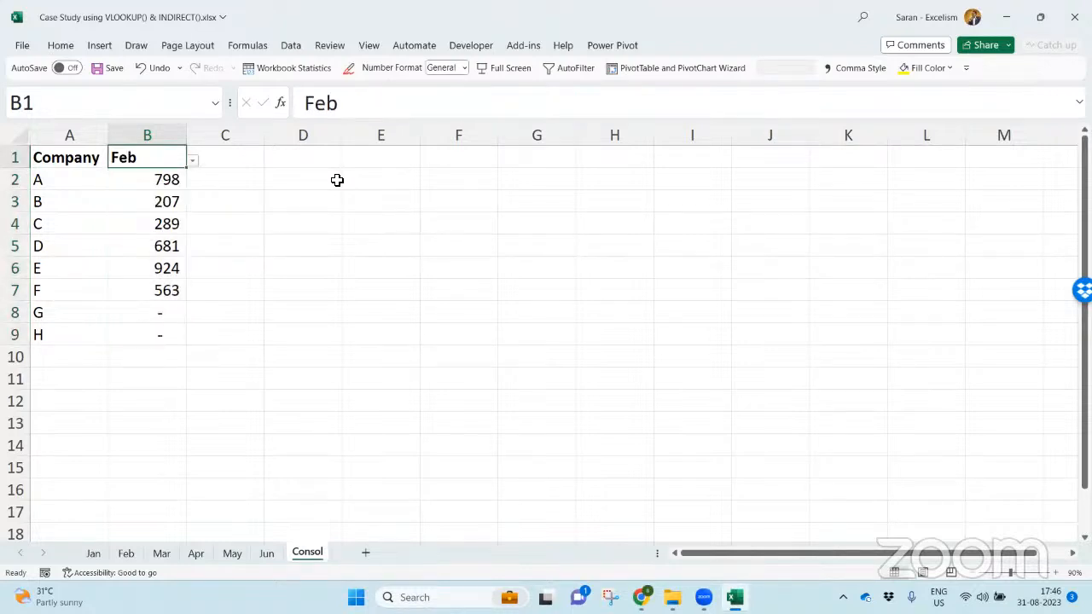
pyautogui.press('Down')
pyautogui.hotkey('ctrl', 'shift', 'Down')
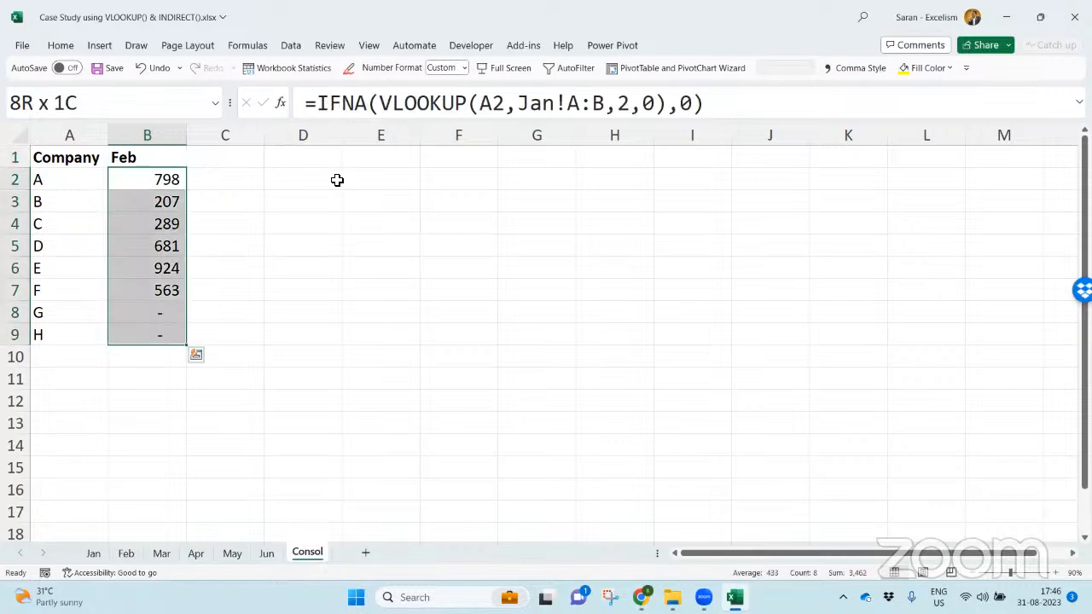
# - Switch the month in B1 through Mar, Apr and May to Jun, checking the amounts, and select B2
pyautogui.press('Up')
pyautogui.hotkey('alt', 'Down')
pyautogui.press('Down')
pyautogui.press('Return')
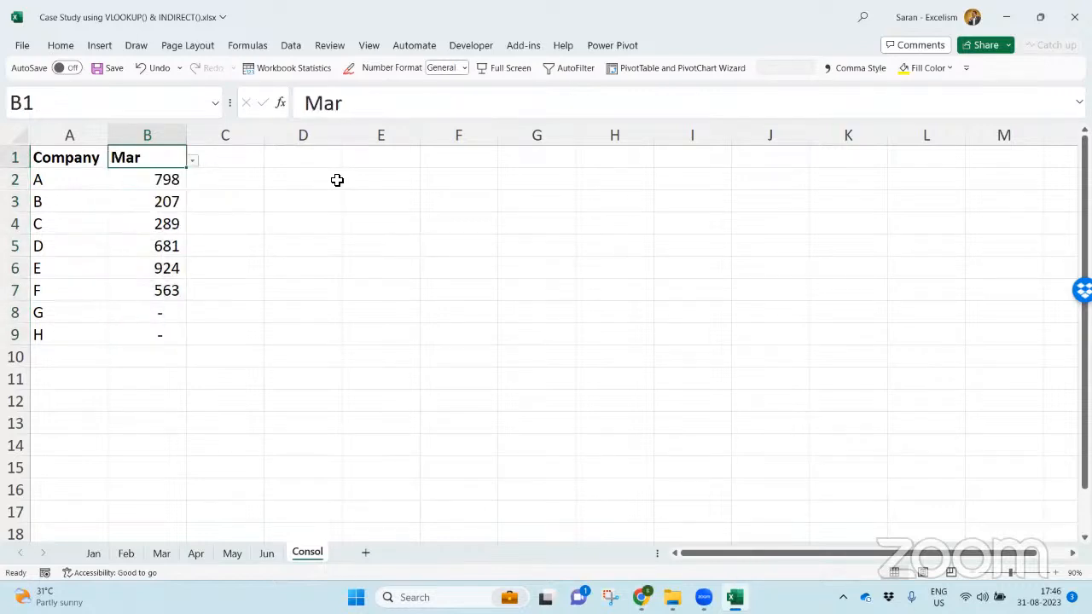
pyautogui.hotkey('alt', 'Down')
pyautogui.press('Down')
pyautogui.press('Return')
pyautogui.hotkey('alt', 'Down')
pyautogui.press('Down')
pyautogui.press('Return')
pyautogui.hotkey('alt', 'Down')
pyautogui.press('Down')
pyautogui.press('Return')
pyautogui.press('Down')
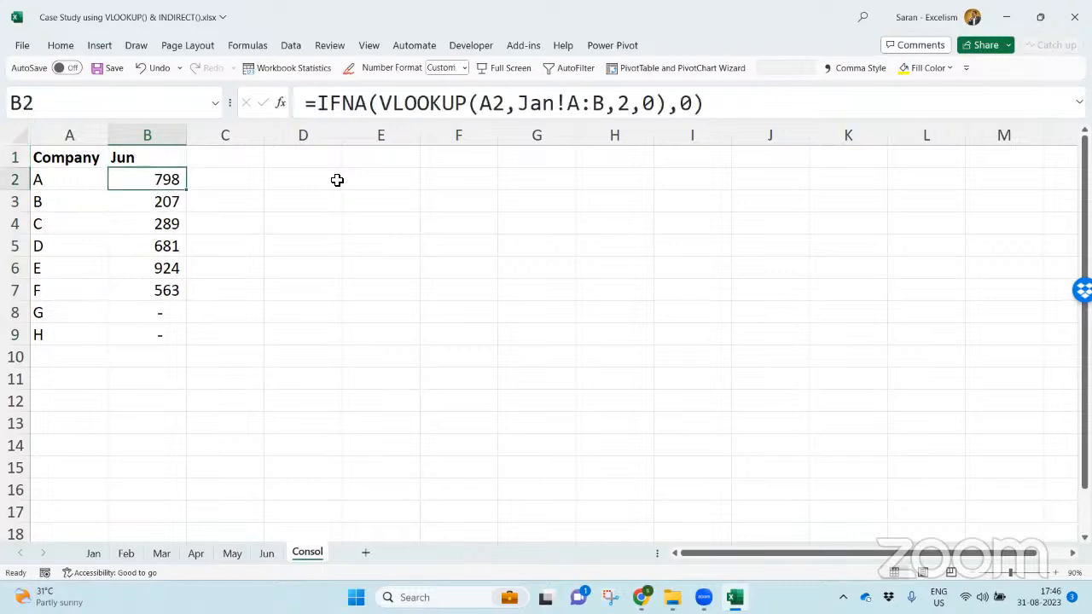
# - Open the B2 formula for editing and examine its hard-coded Jan!A:B table reference
pyautogui.press('F2')
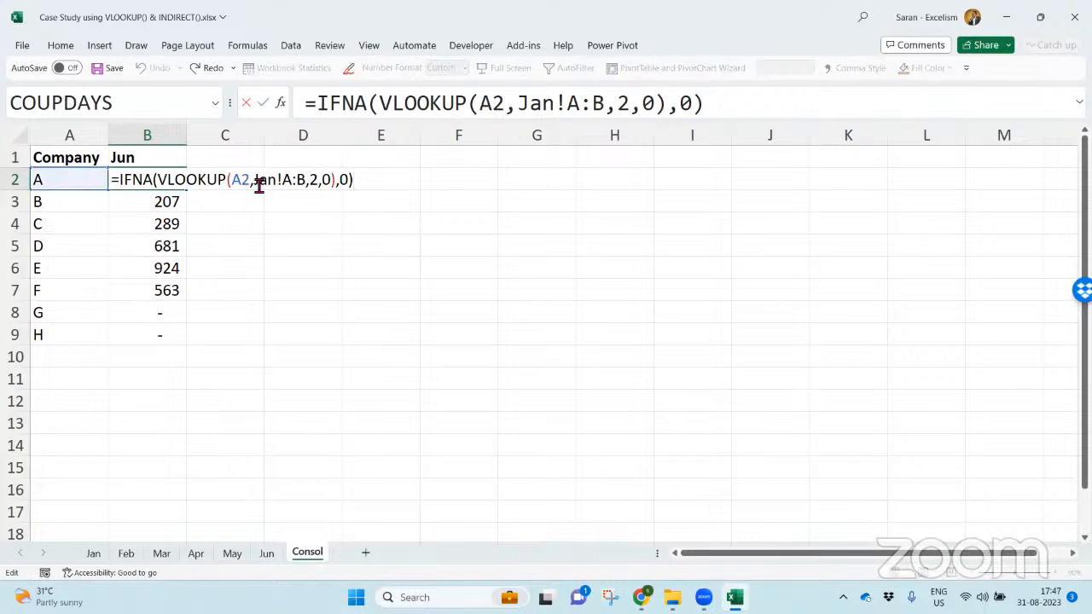
pyautogui.moveTo(258, 184); pyautogui.dragTo(307, 186)
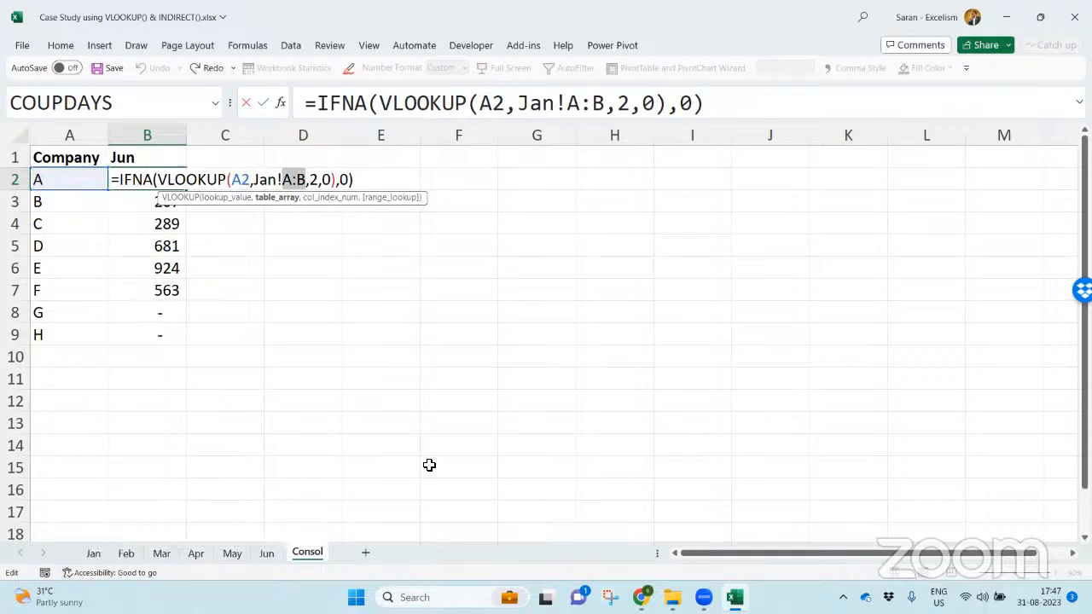
pyautogui.click(284, 184)
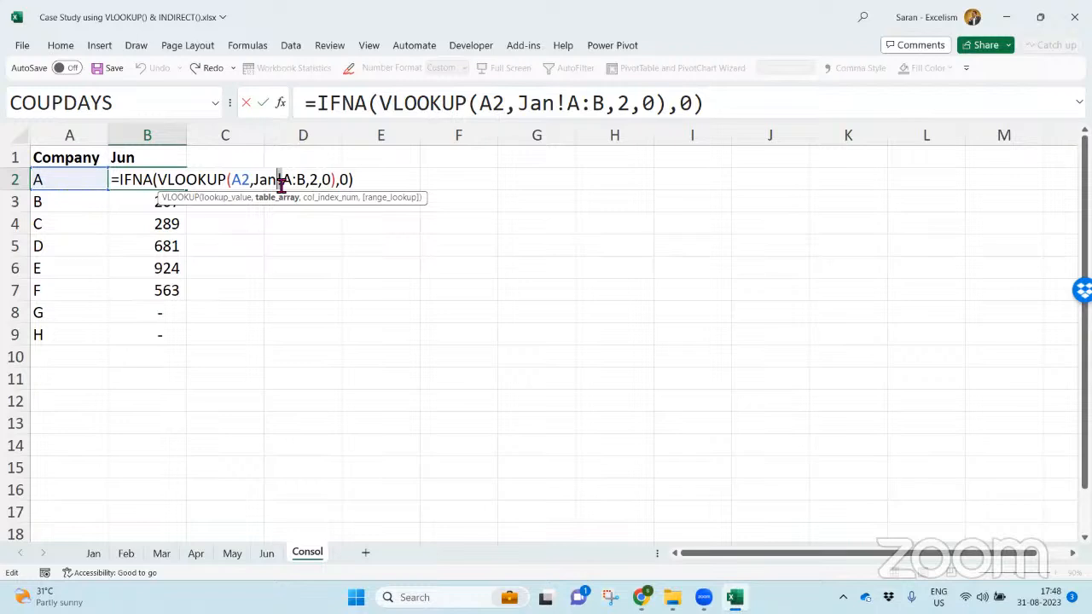
# - Replace the hard-coded Jan sheet name in the B2 formula so that the table reference reads B1&"!A:B"
pyautogui.moveTo(254, 179); pyautogui.dragTo(278, 180)
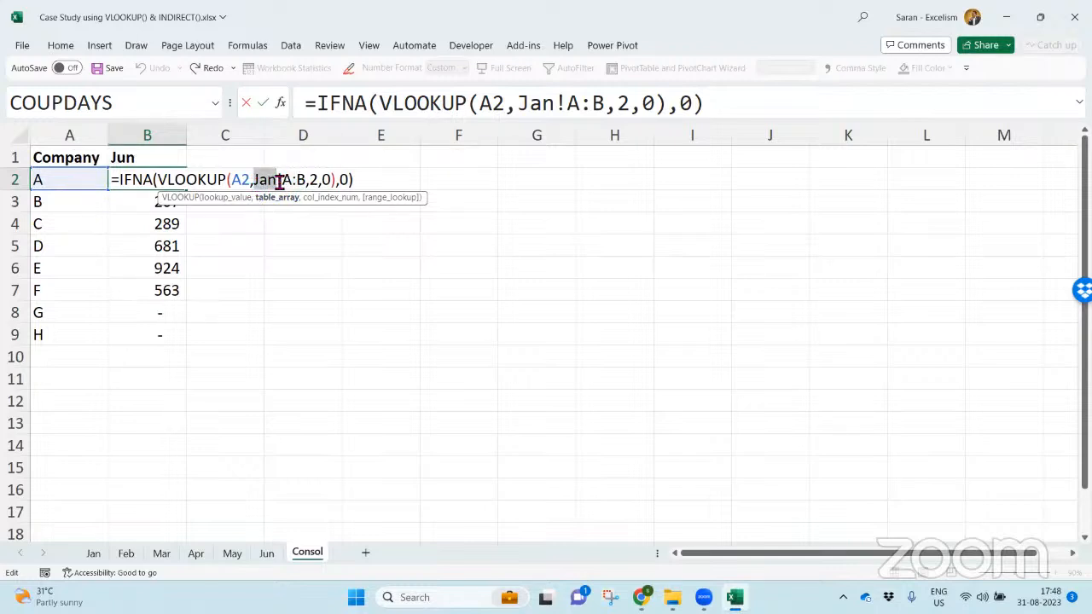
pyautogui.moveTo(283, 180); pyautogui.dragTo(258, 183)
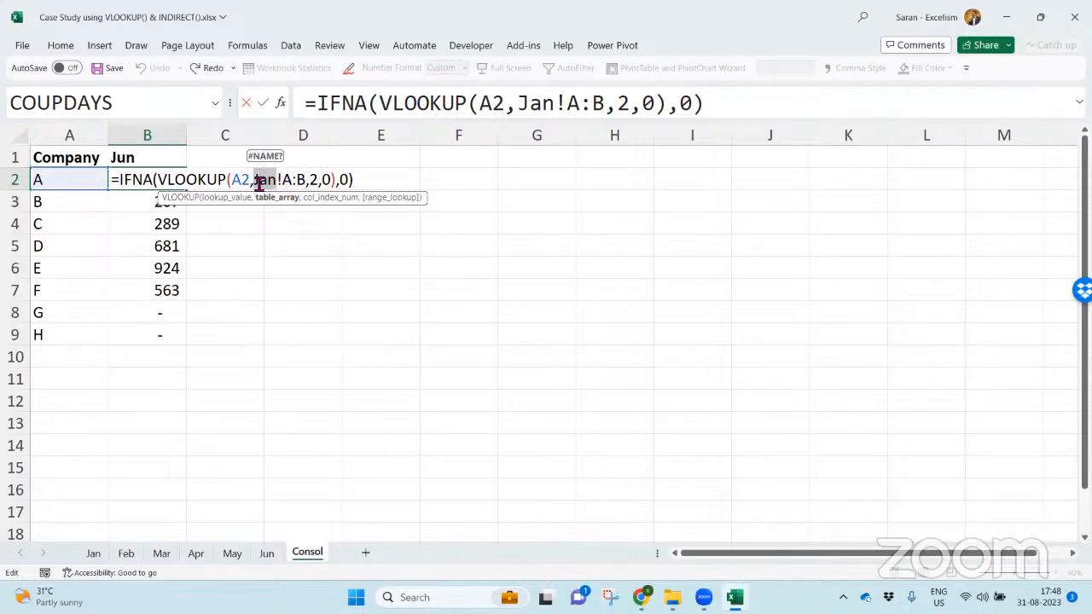
pyautogui.click(259, 183)
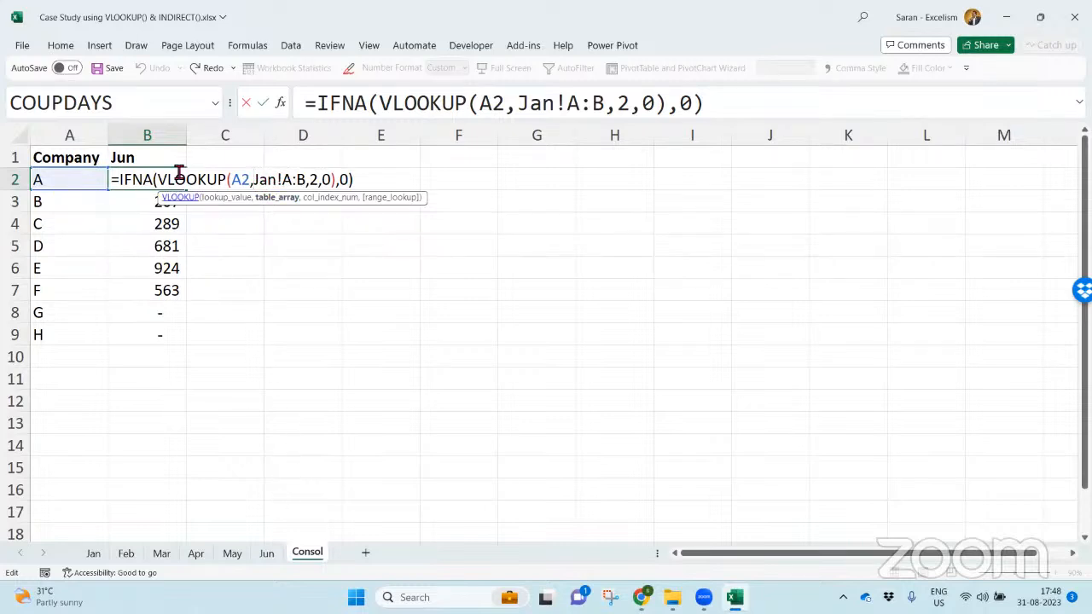
pyautogui.moveTo(277, 184)
pyautogui.mouseDown()
pyautogui.moveTo(306, 184)
pyautogui.moveTo(273, 185)
pyautogui.mouseUp()
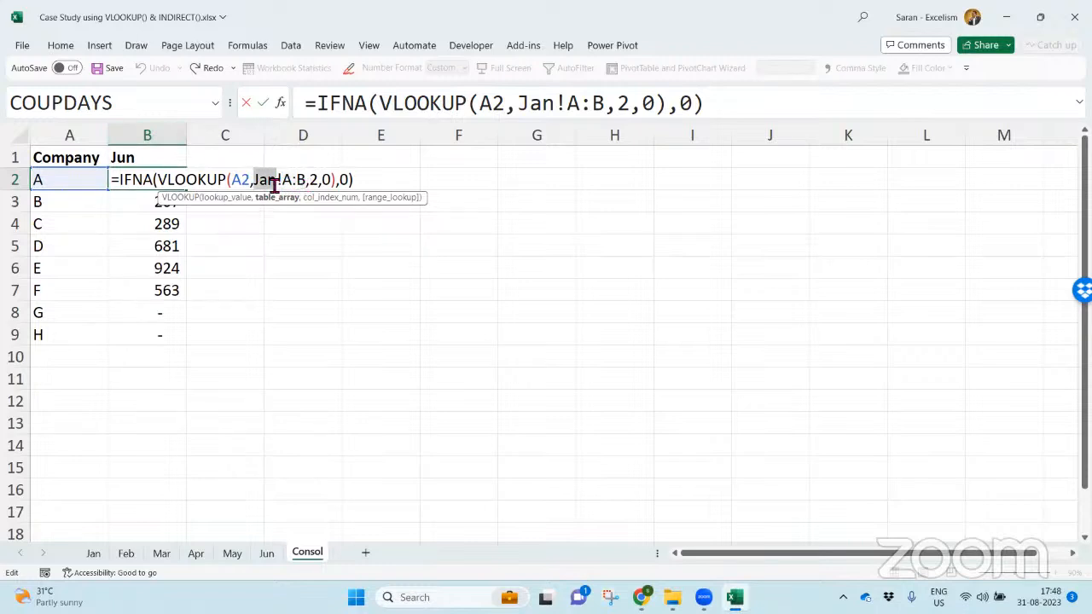
pyautogui.press('BackSpace')
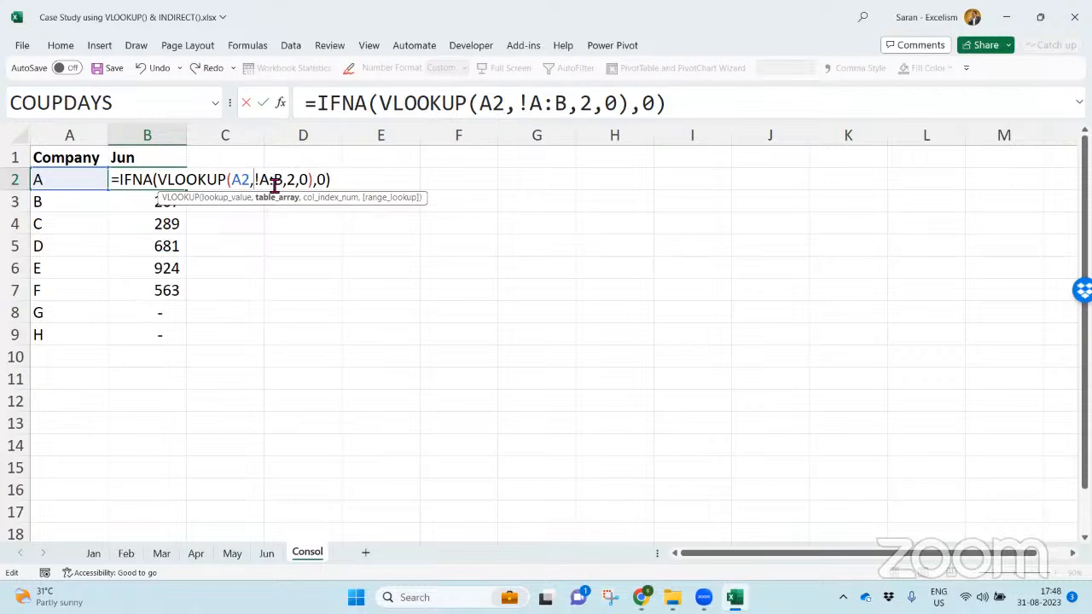
pyautogui.click(171, 164)
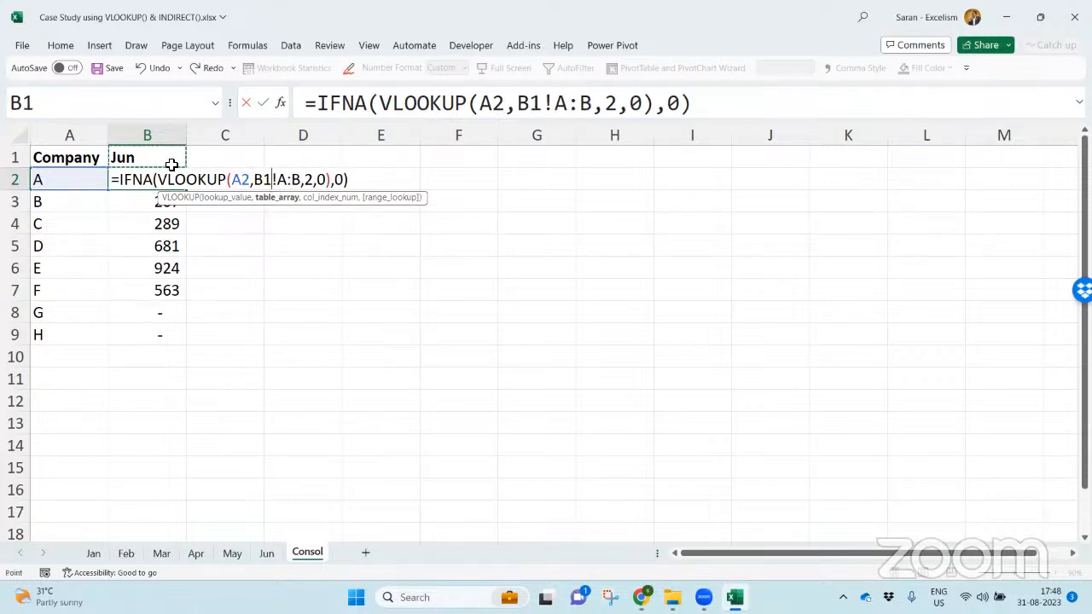
pyautogui.write('&"')
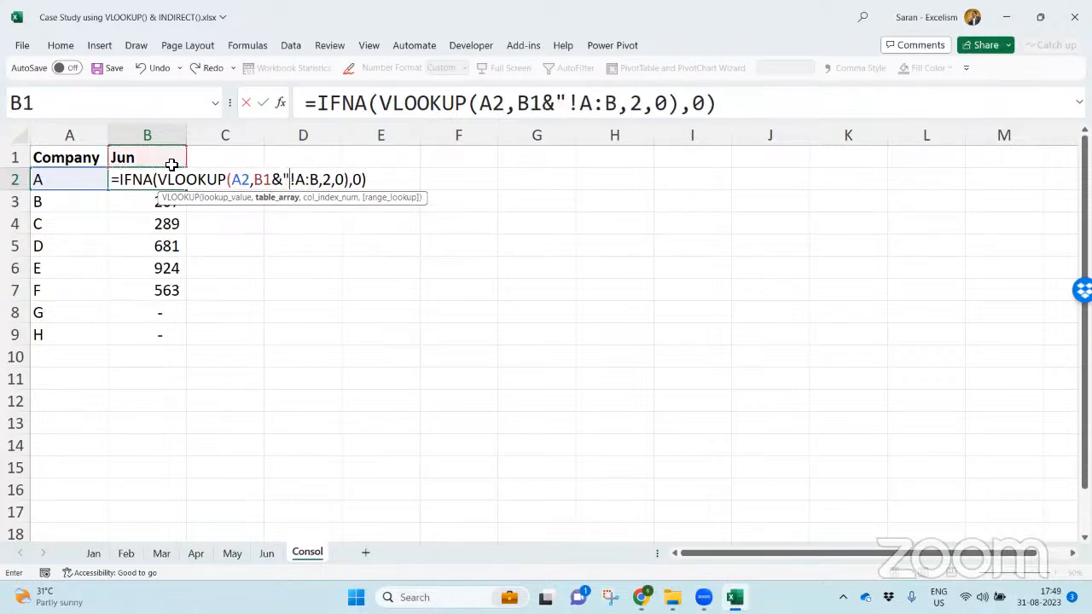
pyautogui.click(324, 183)
pyautogui.write('"')
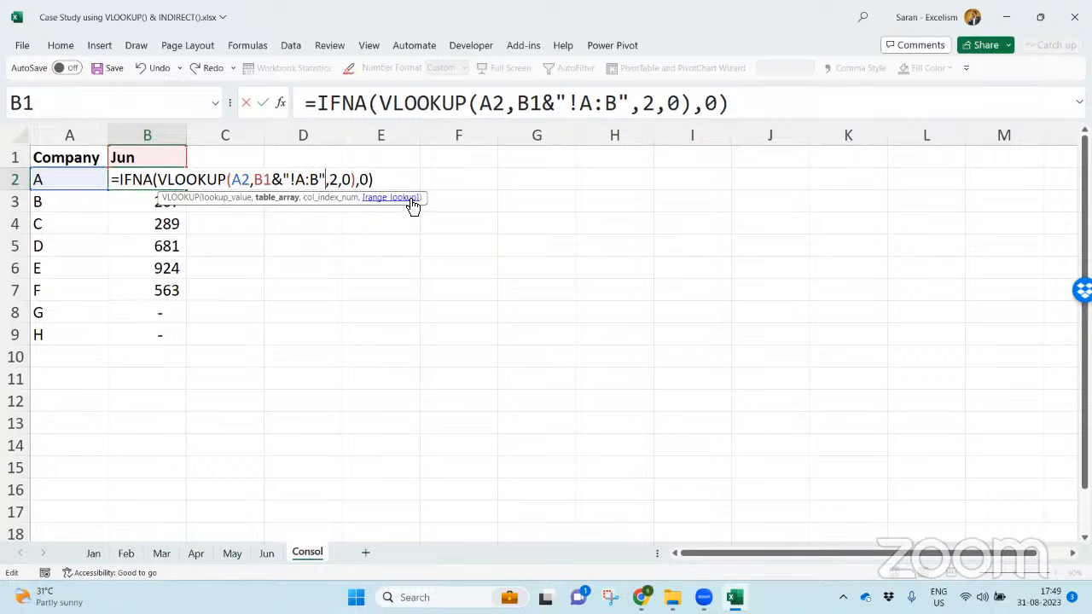
# - Examine the parts of the B1&"!A:B" table reference and commit the formula in B2
pyautogui.moveTo(291, 181); pyautogui.dragTo(325, 182)
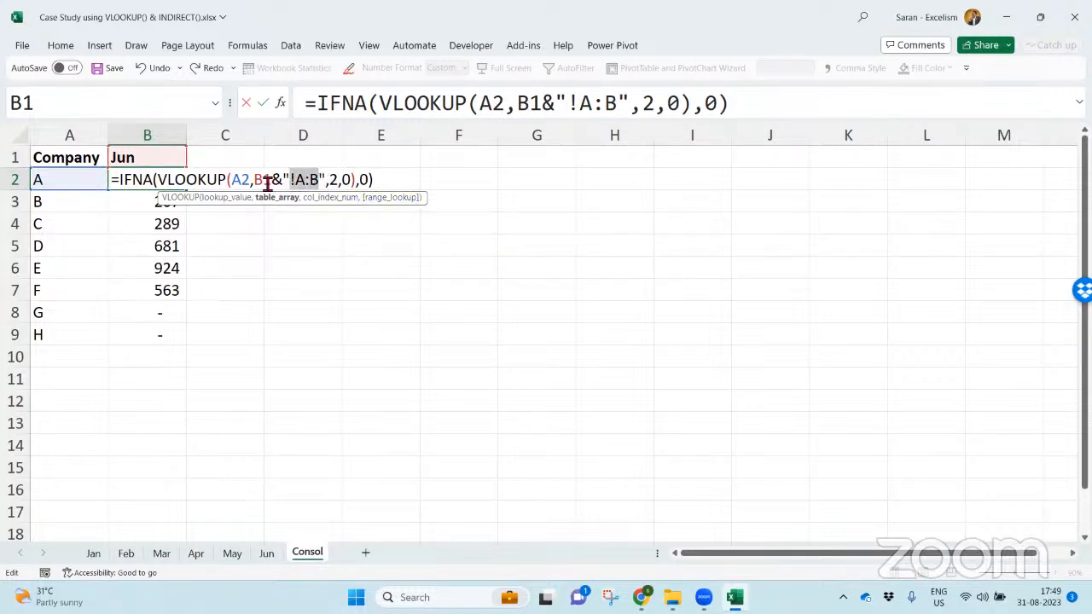
pyautogui.moveTo(255, 181); pyautogui.dragTo(274, 182)
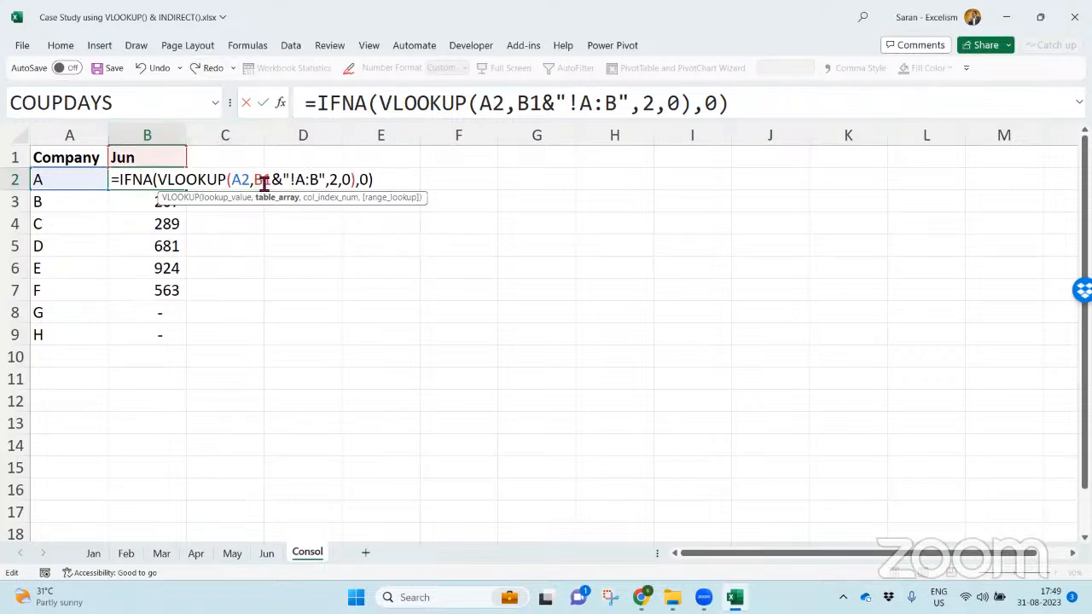
pyautogui.moveTo(269, 181); pyautogui.dragTo(326, 181)
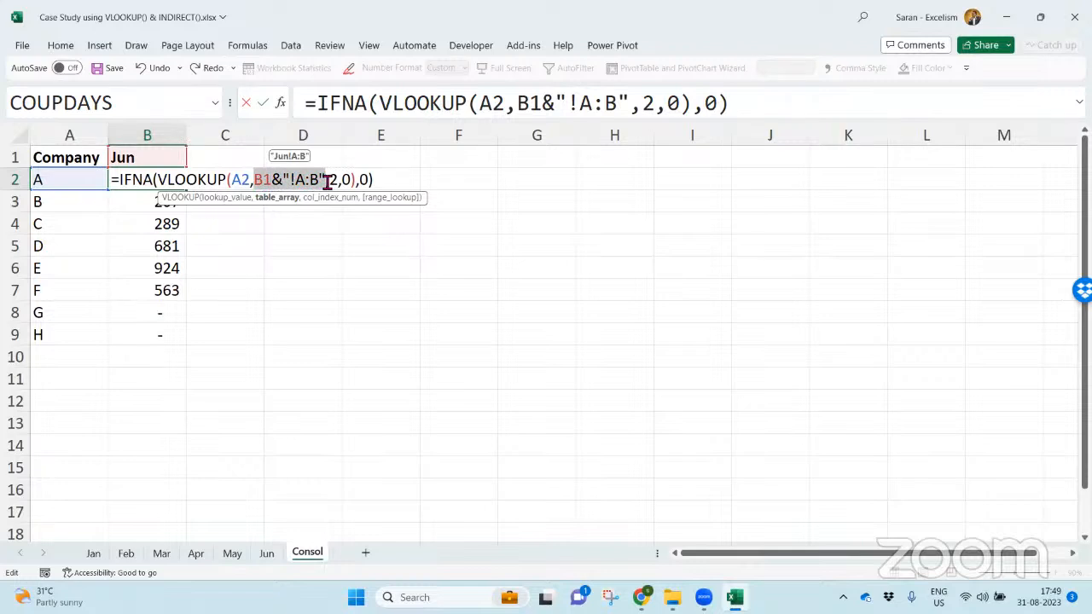
pyautogui.click(288, 188)
pyautogui.moveTo(275, 185); pyautogui.dragTo(278, 187)
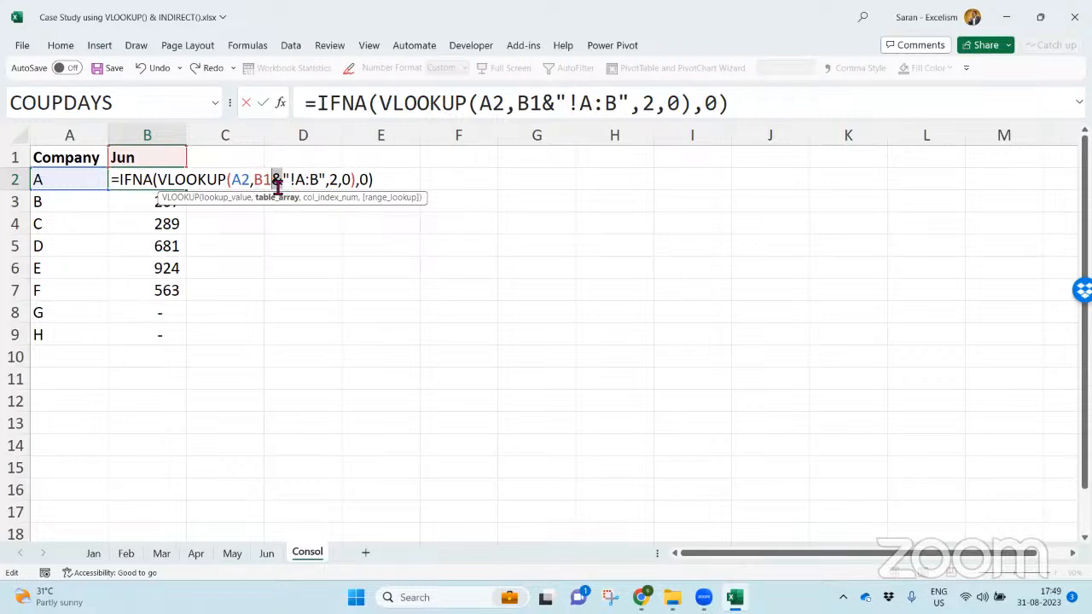
pyautogui.click(275, 197)
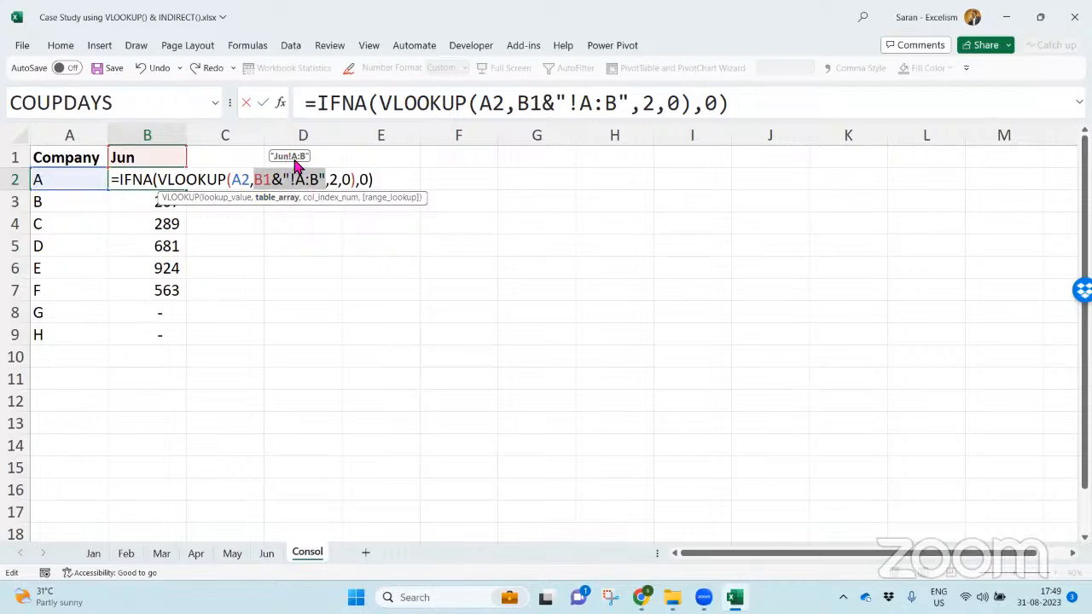
pyautogui.press('Return')
pyautogui.press('Up')
pyautogui.press('Down')
pyautogui.press('Up')
pyautogui.hotkey('ctrl', 'c')
pyautogui.press('Down')
pyautogui.hotkey('ctrl', 'shift', 'Down')
pyautogui.press('Up')
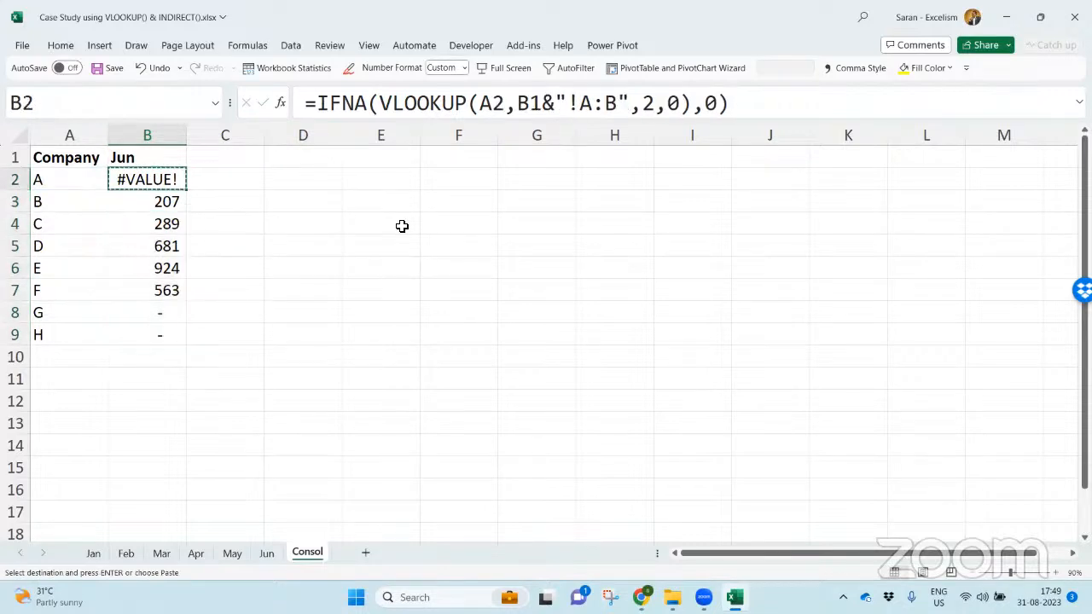
# - Lock the row of the month reference as B$1 in the B2 formula
pyautogui.press('F2')
pyautogui.click(266, 184)
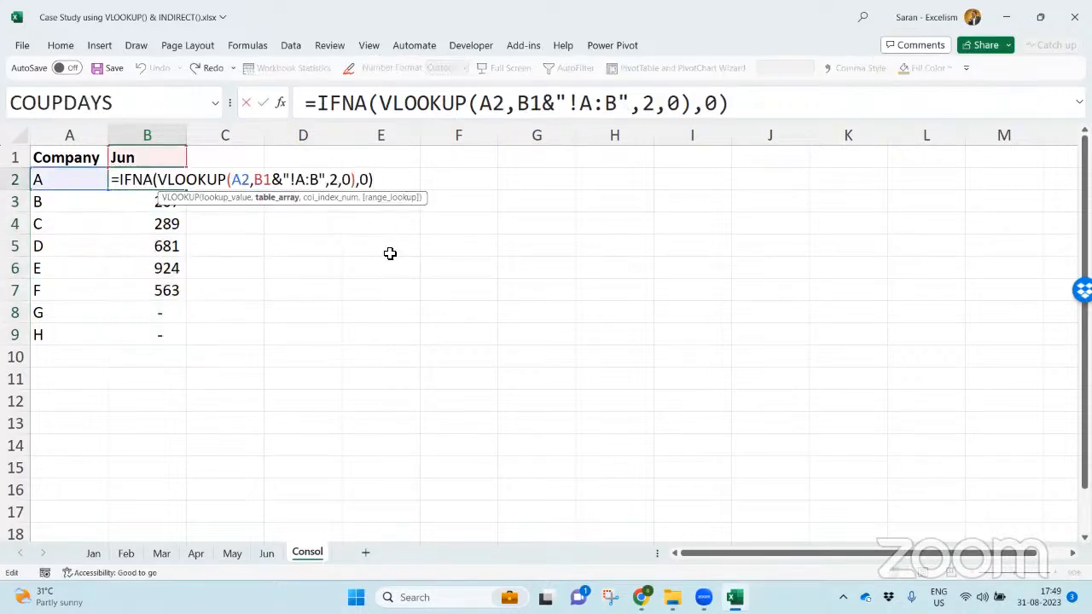
pyautogui.press('F4')
pyautogui.press('F4')
pyautogui.press('Return')
pyautogui.press('Up')
# - Copy the B2 formula down to B3:B9
pyautogui.press('Up')
pyautogui.hotkey('ctrl', 'c')
pyautogui.press('Up')
pyautogui.hotkey('ctrl', 'Up')
pyautogui.press('Down')
pyautogui.hotkey('ctrl', 'c')
pyautogui.press('Down')
pyautogui.hotkey('ctrl', 'shift', 'Down')
pyautogui.hotkey('ctrl', 'v')
pyautogui.press('Up')
# - With B2:B9 selected, wrap the B$1&"!A:B" table reference of the B2 formula in INDIRECT
pyautogui.hotkey('ctrl', 'shift', 'Down')
pyautogui.press('F2')
pyautogui.moveTo(255, 182); pyautogui.dragTo(338, 184)
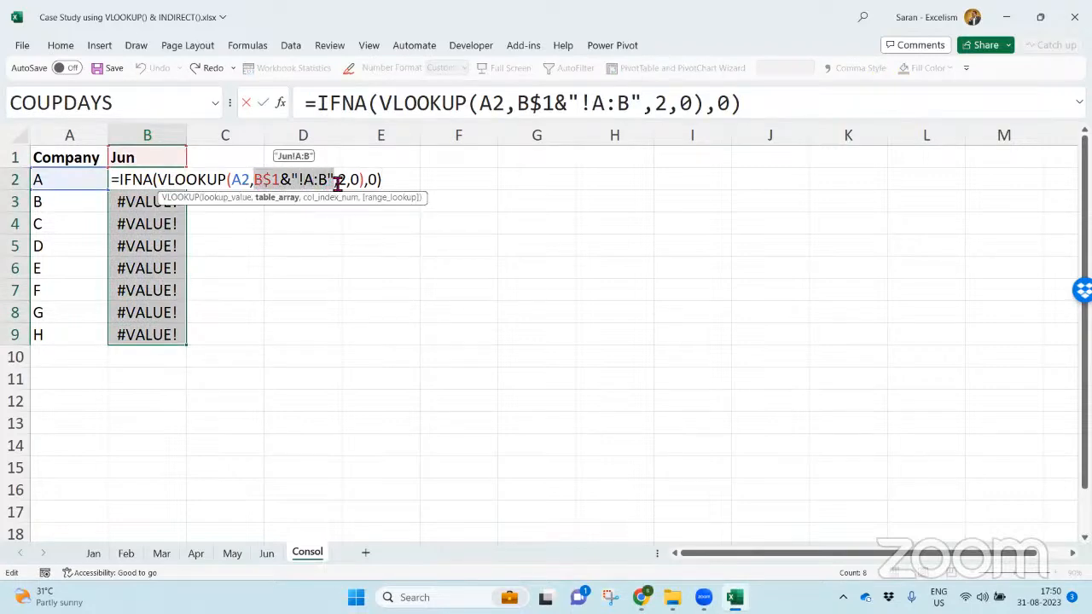
pyautogui.click(256, 181)
pyautogui.write('Indi')
pyautogui.press('Tab')
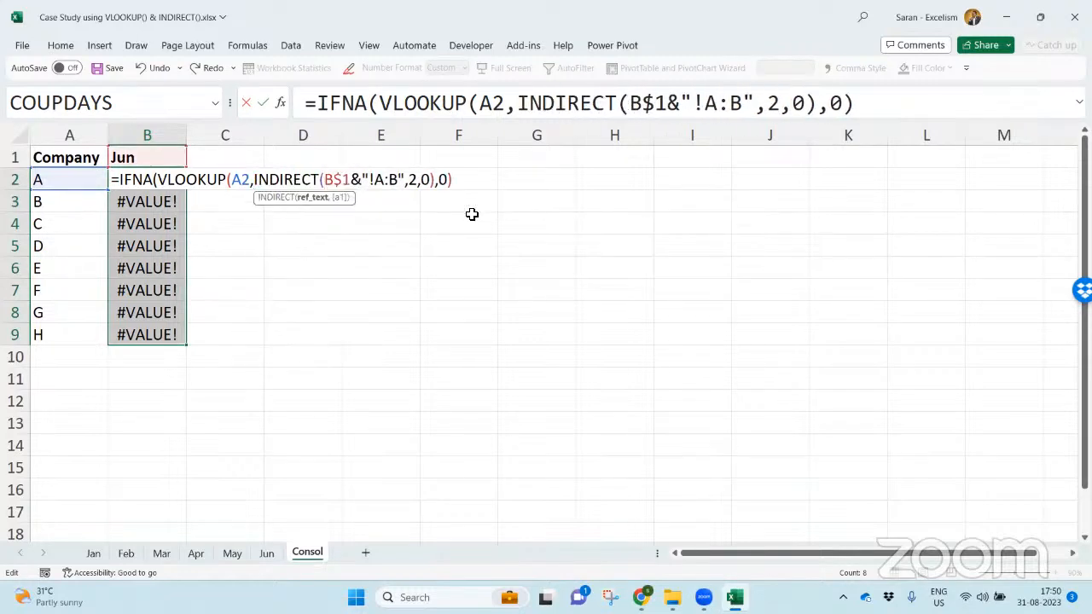
pyautogui.click(404, 180)
pyautogui.write(')')
pyautogui.moveTo(326, 180); pyautogui.dragTo(407, 186)
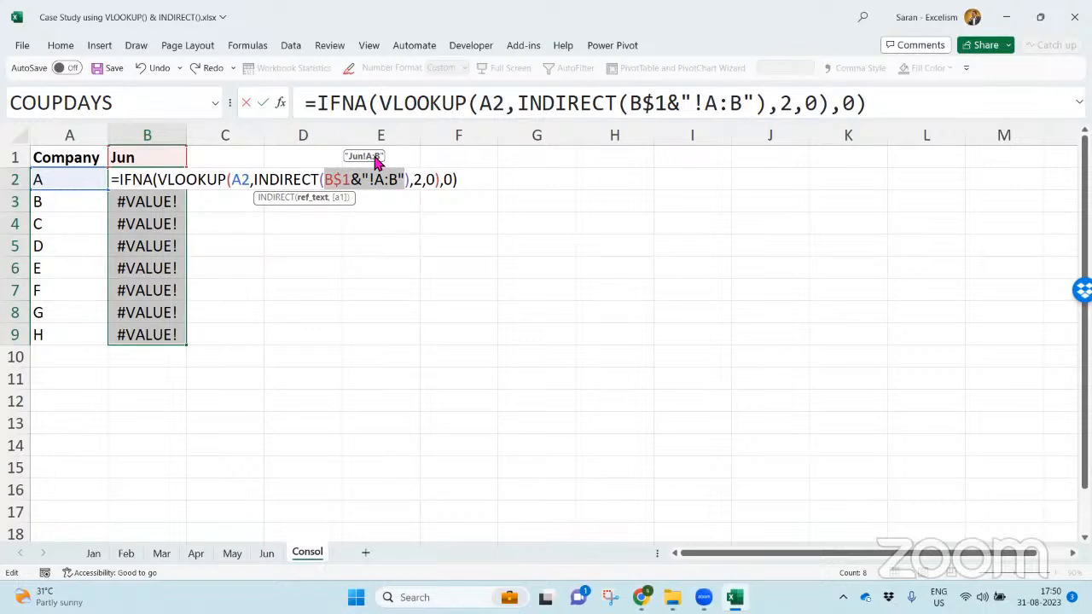
# - Lock the lookup value's column as $A2 and fill the formula into B2:B9
pyautogui.click(231, 180)
pyautogui.write('$')
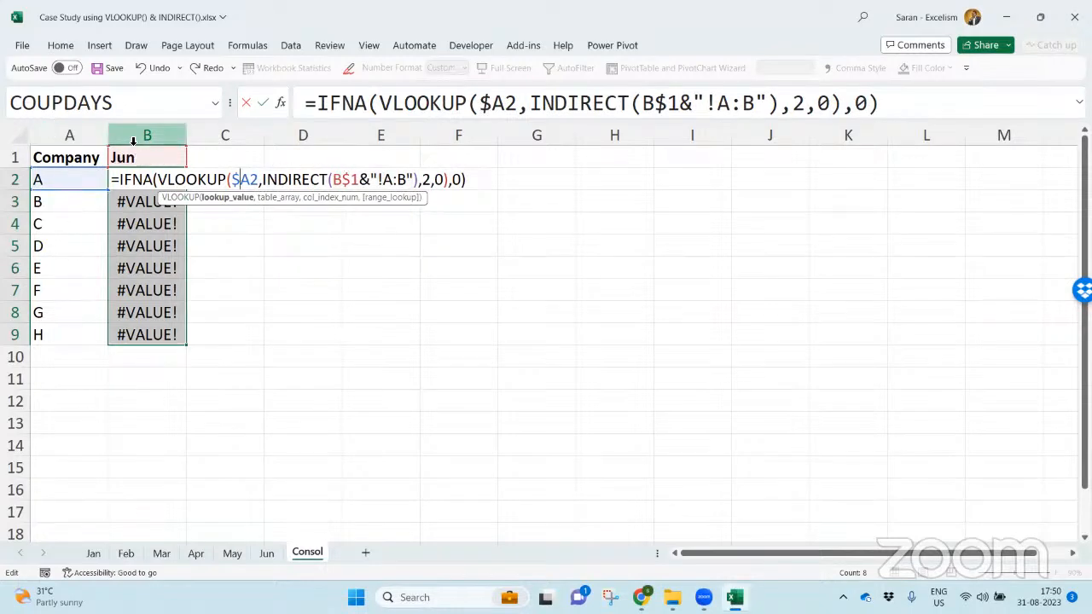
pyautogui.hotkey('ctrl', 'Return')
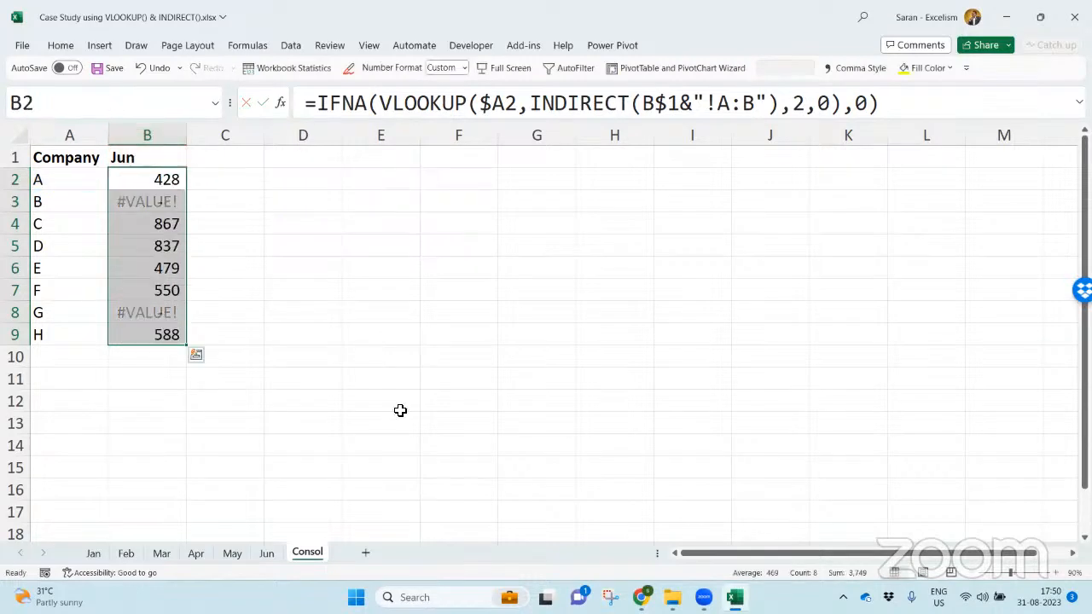
# - Set B1 back to an earlier month and step it forward through May to Jun, checking the amounts in B2:B9
pyautogui.press('Up')
pyautogui.hotkey('alt', 'Down')
pyautogui.press('Up')
pyautogui.press('Up')
pyautogui.press('Up')
pyautogui.press('Up')
pyautogui.press('Return')
pyautogui.hotkey('alt', 'Down')
pyautogui.press('Down')
pyautogui.press('Return')
pyautogui.hotkey('alt', 'Down')
pyautogui.press('Down')
pyautogui.press('Return')
pyautogui.hotkey('alt', 'Down')
pyautogui.press('Down')
pyautogui.press('Return')
pyautogui.hotkey('alt', 'Down')
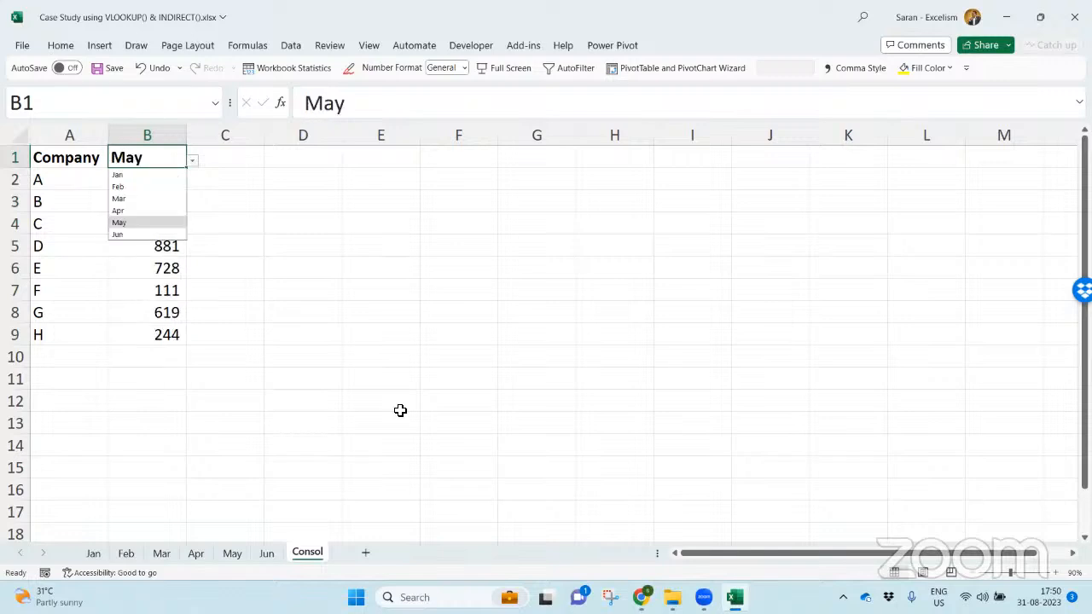
pyautogui.press('Down')
pyautogui.press('Return')
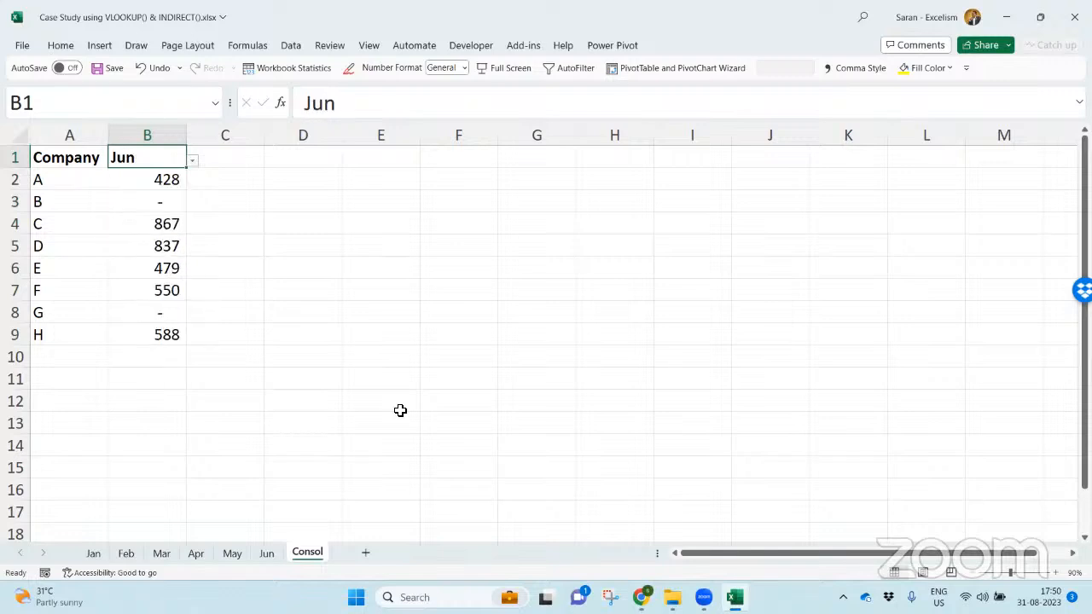
# - Set the month in B1 to Jan, then copy that month cell to C1 and set it to Feb
pyautogui.hotkey('alt', 'Down')
pyautogui.press('Up')
pyautogui.press('Up')
pyautogui.press('Up')
pyautogui.press('Up')
pyautogui.press('Up')
pyautogui.press('Return')
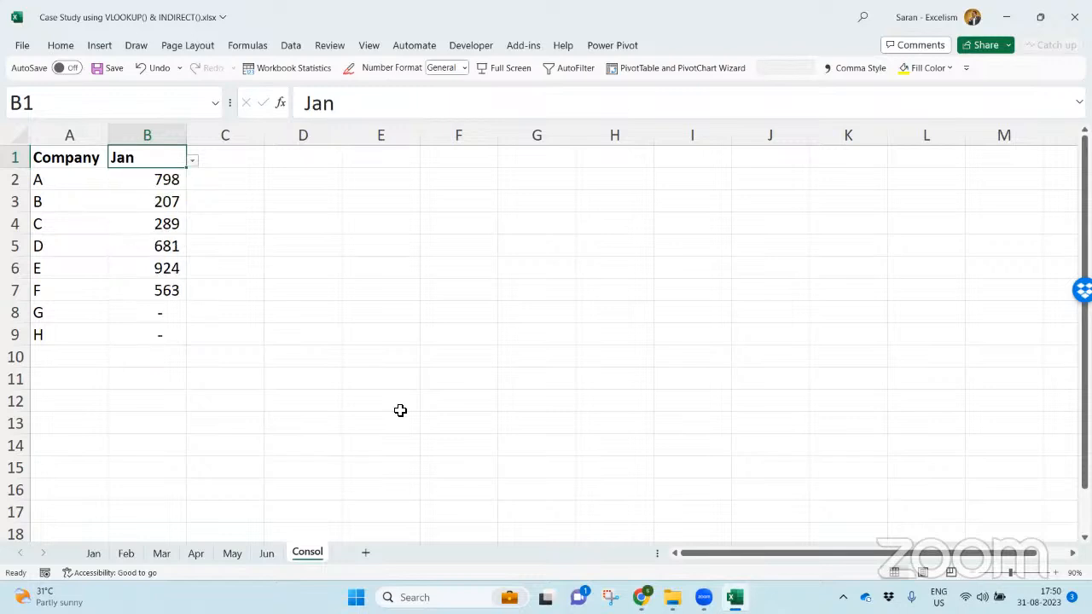
pyautogui.hotkey('ctrl', 'c')
pyautogui.press('Right')
pyautogui.press('Return')
pyautogui.hotkey('alt', 'Down')
pyautogui.press('Down')
pyautogui.press('Return')
# - Copy the B2 lookup formula into C2:C9
pyautogui.press('Left')
pyautogui.press('Down')
pyautogui.hotkey('ctrl', 'c')
pyautogui.press('Right')
pyautogui.hotkey('shift', 'Down')
pyautogui.hotkey('shift', 'Down')
pyautogui.hotkey('shift', 'Down')
pyautogui.hotkey('shift', 'Down')
pyautogui.hotkey('shift', 'Down')
pyautogui.hotkey('shift', 'Down')
pyautogui.hotkey('shift', 'Down')
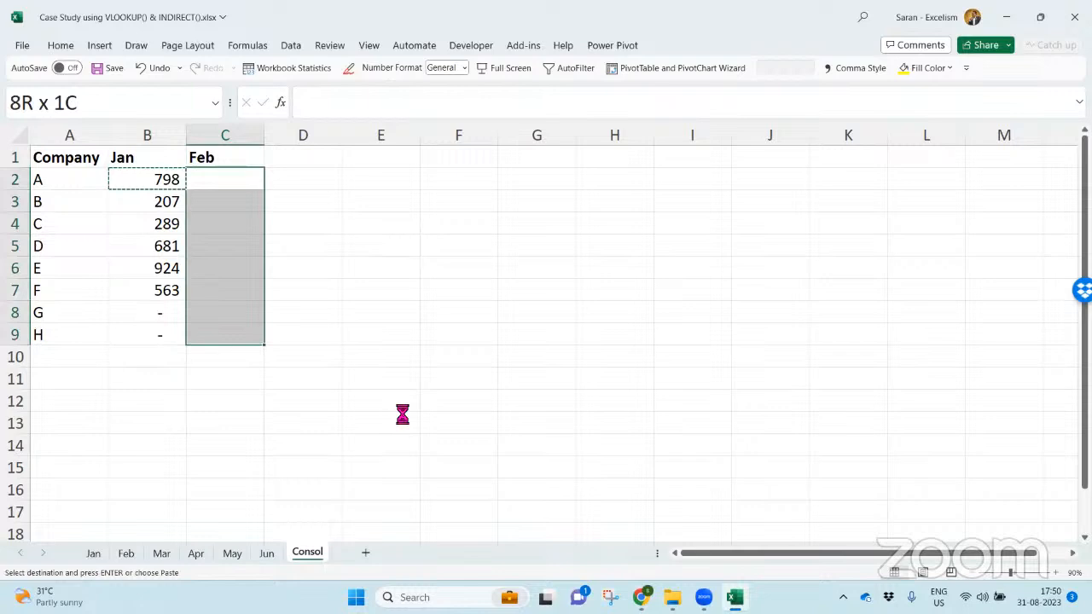
pyautogui.hotkey('ctrl', 'v')
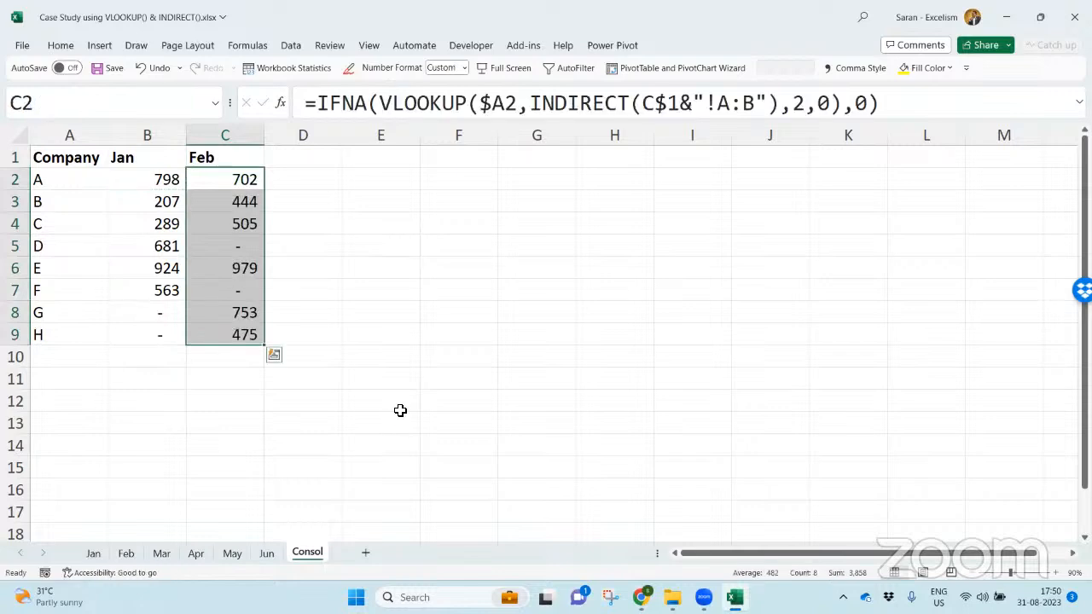
# - Copy the month cell C1 to D1 and set it to Mar
pyautogui.press('Up')
pyautogui.hotkey('ctrl', 'c')
pyautogui.press('Right')
pyautogui.press('Return')
pyautogui.hotkey('alt', 'Down')
pyautogui.press('Down')
pyautogui.press('Down')
pyautogui.press('Return')
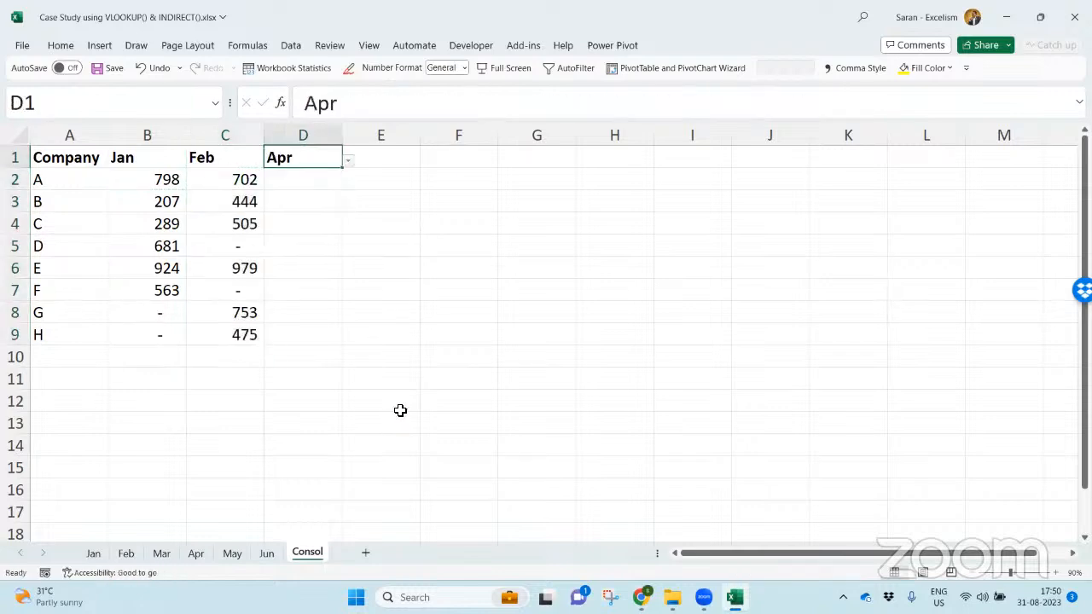
pyautogui.hotkey('alt', 'Down')
pyautogui.press('Up')
pyautogui.press('Return')
# - Copy the C2 lookup formula into D2:D9
pyautogui.press('Down')
pyautogui.press('Left')
pyautogui.hotkey('ctrl', 'c')
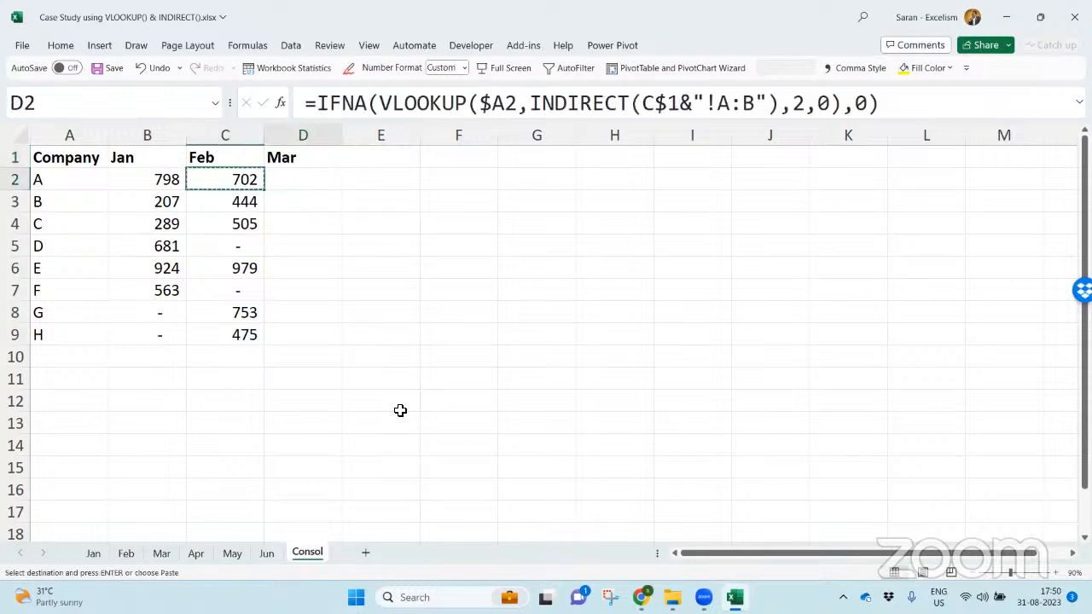
pyautogui.press('Right')
pyautogui.hotkey('shift', 'Down')
pyautogui.hotkey('shift', 'Down')
pyautogui.hotkey('shift', 'Down')
pyautogui.hotkey('shift', 'Down')
pyautogui.hotkey('shift', 'Down')
pyautogui.hotkey('shift', 'Down')
pyautogui.hotkey('shift', 'Down')
pyautogui.hotkey('ctrl', 'v')
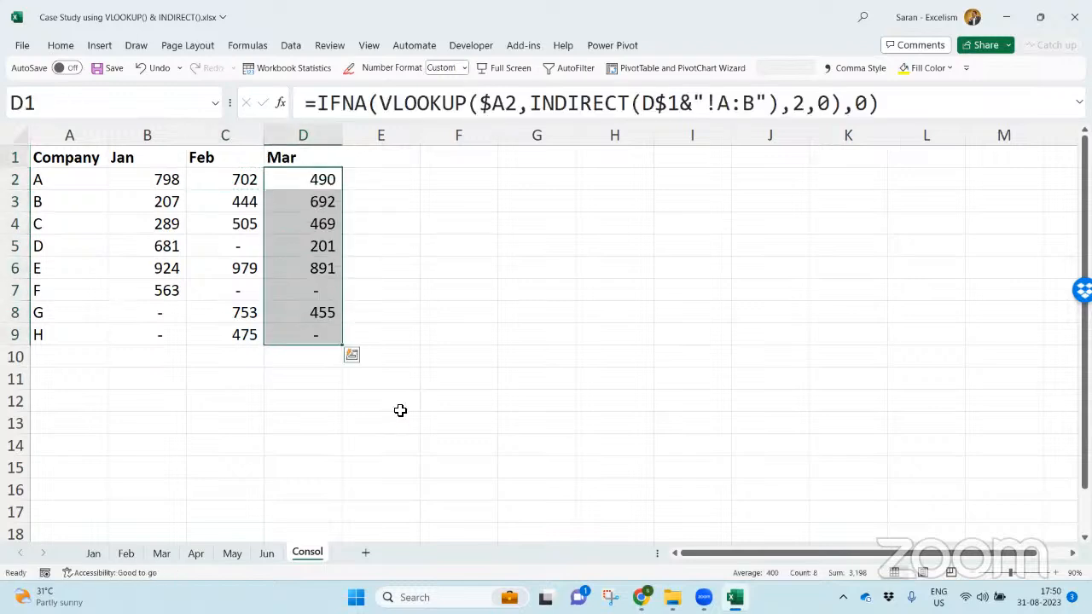
# - Copy the month cell D1 across to E1, F1 and G1
pyautogui.press('Up')
pyautogui.hotkey('ctrl', 'c')
pyautogui.press('Right')
pyautogui.press('Return')
pyautogui.hotkey('ctrl', 'c')
pyautogui.press('Right')
pyautogui.press('Return')
pyautogui.hotkey('ctrl', 'c')
pyautogui.press('Right')
pyautogui.press('Return')
# - Set the month in E1 to Apr and the month in F1 to May
pyautogui.press('Left')
pyautogui.press('Left')
pyautogui.hotkey('alt', 'Down')
pyautogui.press('Down')
pyautogui.press('Return')
pyautogui.press('Right')
pyautogui.hotkey('alt', 'Down')
pyautogui.press('Escape')
pyautogui.press('Left')
pyautogui.hotkey('alt', 'Down')
pyautogui.press('Up')
pyautogui.press('Return')
pyautogui.press('Right')
pyautogui.hotkey('alt', 'Down')
pyautogui.press('Down')
# - Set the month in G1 to Jun
pyautogui.press('Down')
pyautogui.press('Return')
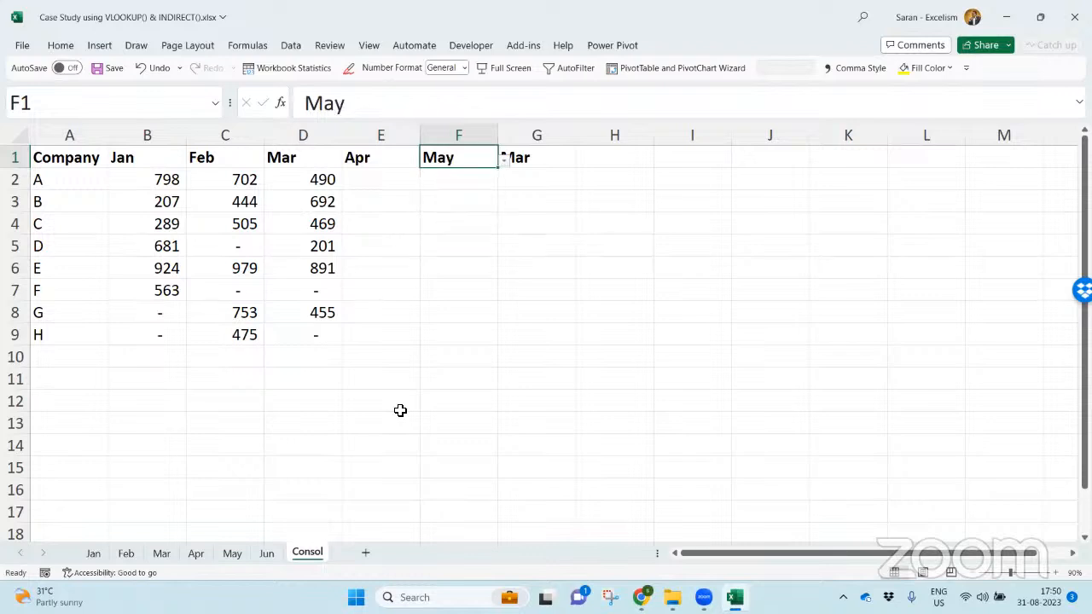
pyautogui.press('Right')
pyautogui.press('Down')
pyautogui.press('Up')
pyautogui.hotkey('alt', 'Down')
# - Copy the D2 lookup formula into E2:G9 to fill the Apr, May and Jun columns
pyautogui.press('Down')
pyautogui.press('Down')
pyautogui.press('Down')
pyautogui.press('Return')
pyautogui.press('Down')
pyautogui.press('Left')
pyautogui.press('Left')
pyautogui.press('Left')
pyautogui.hotkey('ctrl', 'c')
pyautogui.press('Right')
pyautogui.hotkey('shift', 'Down')
pyautogui.hotkey('shift', 'Down')
pyautogui.hotkey('shift', 'Down')
pyautogui.hotkey('shift', 'Down')
pyautogui.hotkey('shift', 'Down')
pyautogui.hotkey('shift', 'Down')
pyautogui.hotkey('shift', 'Down')
pyautogui.hotkey('shift', 'Right')
pyautogui.hotkey('shift', 'Right')
pyautogui.hotkey('shift', 'Right')
pyautogui.hotkey('shift', 'Left')
pyautogui.press('Return')
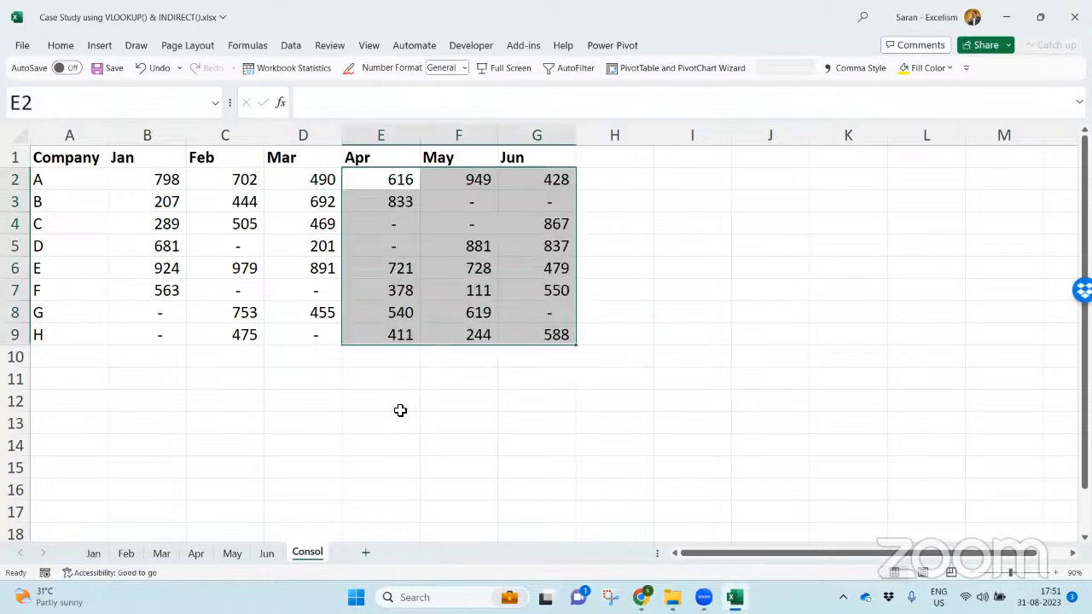
# - Check the INDIRECT part of the lookup formula in B2, and save and close the workbook
pyautogui.press('Home')
pyautogui.press('Right')
pyautogui.press('F2')
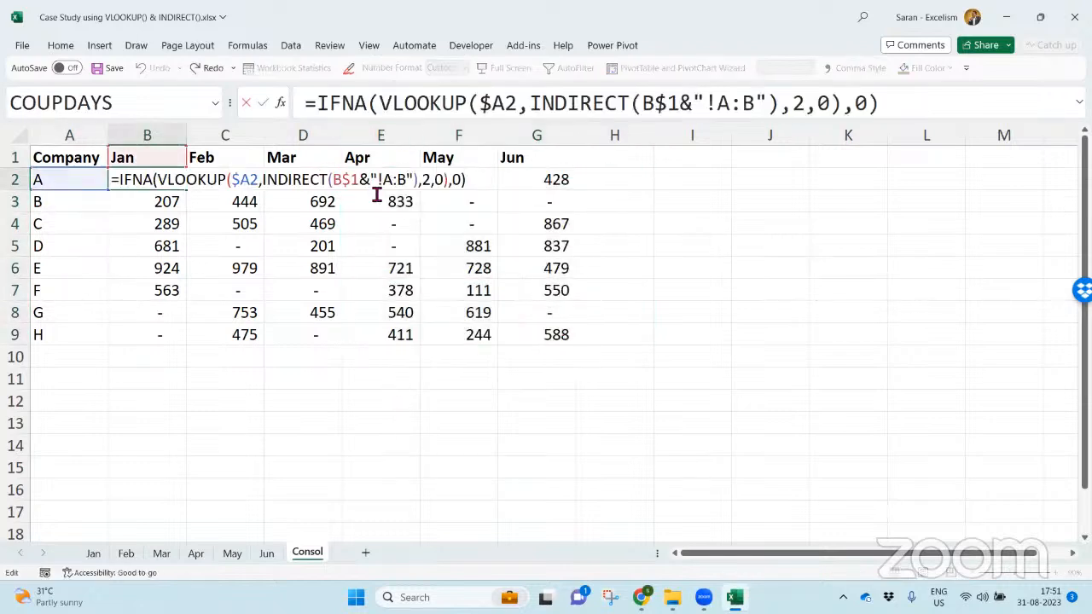
pyautogui.moveTo(266, 182); pyautogui.dragTo(408, 195)
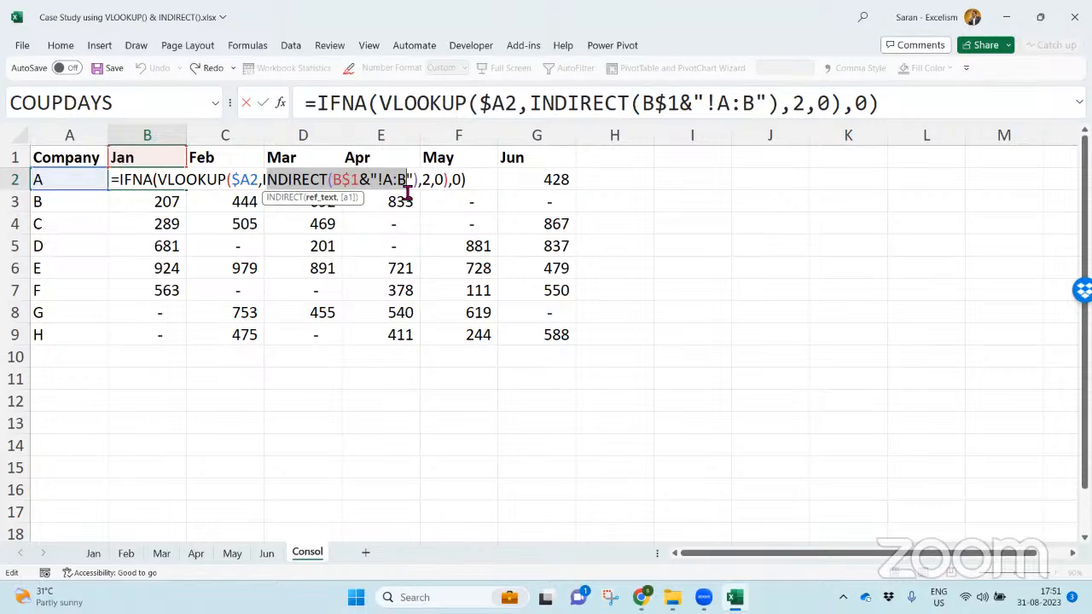
pyautogui.hotkey('ctrl', 'Return')
pyautogui.hotkey('ctrl', 's')
pyautogui.hotkey('ctrl', 'w')
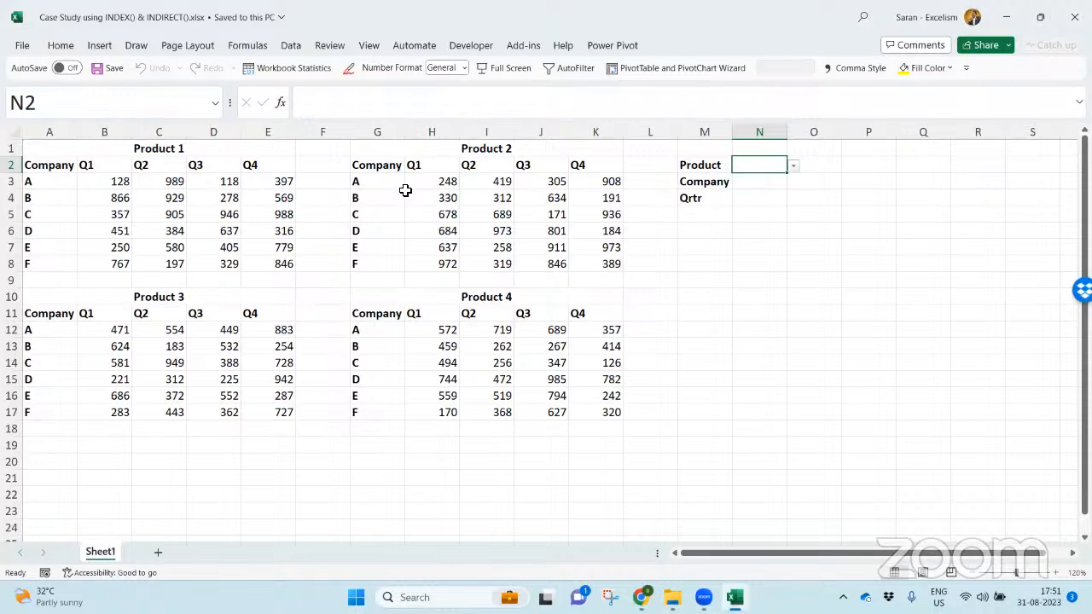
# - Examine the layout of the four product tables, their company rows and Q1 to Q4 columns, and the Product selection cell
pyautogui.click(235, 152)
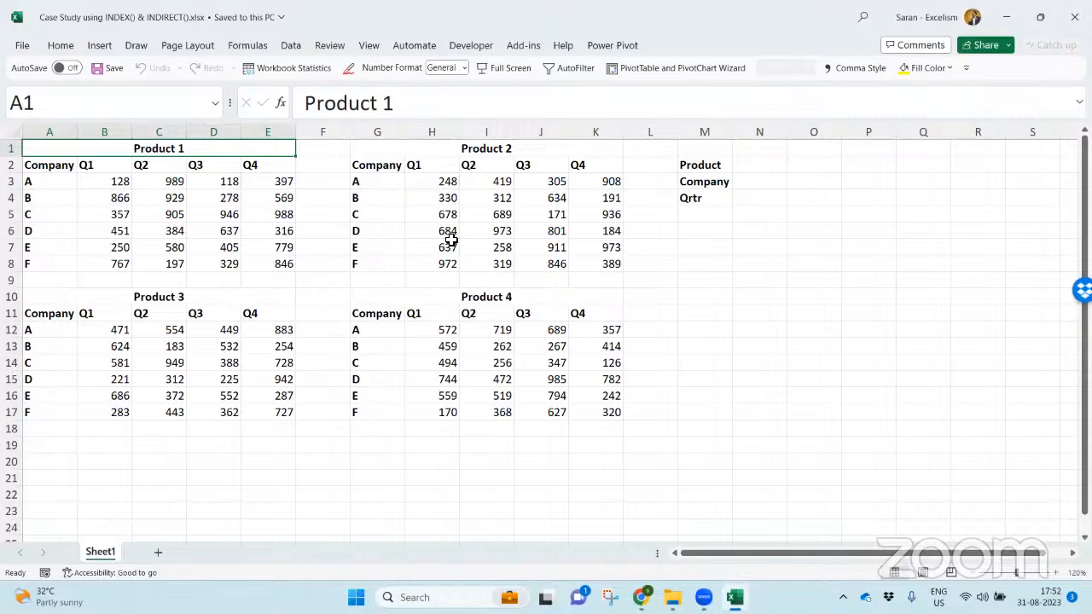
pyautogui.press('Down')
pyautogui.press('Down')
pyautogui.press('Up')
pyautogui.press('Right')
pyautogui.hotkey('ctrl', 'shift', 'Right')
pyautogui.press('Down')
pyautogui.press('Right')
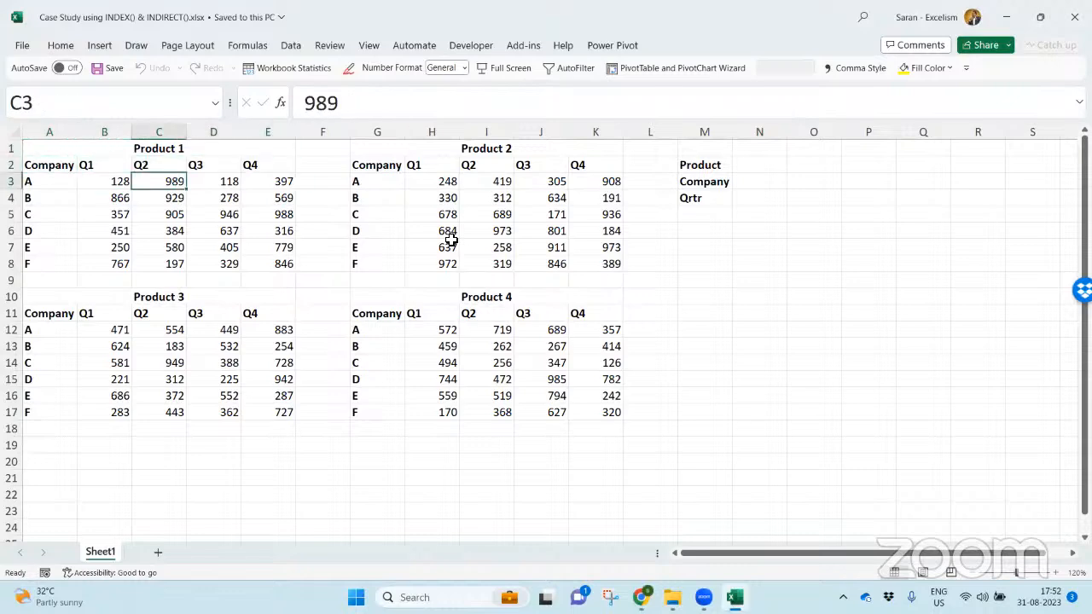
pyautogui.press('Right')
pyautogui.press('Right')
pyautogui.press('Right')
pyautogui.press('Right')
pyautogui.press('Up')
pyautogui.hotkey('ctrl', 'shift', 'Down')
pyautogui.press('Right')
pyautogui.press('Down')
pyautogui.hotkey('ctrl', 'Down')
pyautogui.press('Down')
pyautogui.press('Down')
pyautogui.press('Down')
pyautogui.hotkey('ctrl', 'shift', 'Right')
pyautogui.press('Left')
pyautogui.press('Left')
pyautogui.hotkey('ctrl', 'Left')
pyautogui.hotkey('ctrl', 'Left')
pyautogui.hotkey('ctrl', 'shift', 'Down')
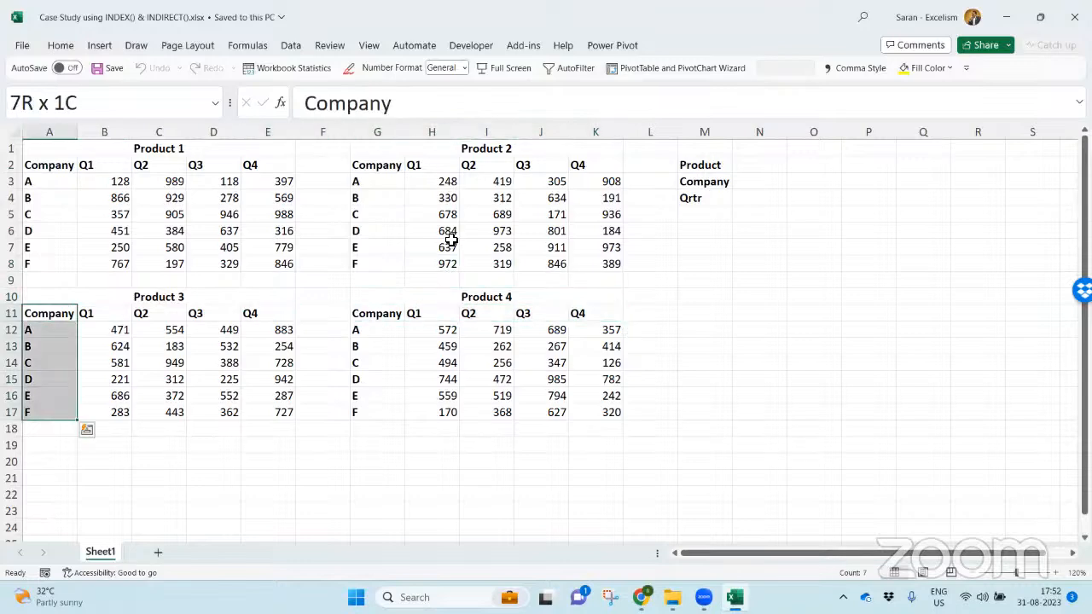
pyautogui.hotkey('ctrl', 'shift', 'Right')
pyautogui.press('Right')
pyautogui.press('Right')
pyautogui.press('Right')
pyautogui.press('Right')
pyautogui.press('Right')
pyautogui.press('Right')
pyautogui.press('Right')
pyautogui.press('Right')
pyautogui.press('Right')
pyautogui.press('Right')
pyautogui.press('Right')
pyautogui.press('Right')
pyautogui.press('Right')
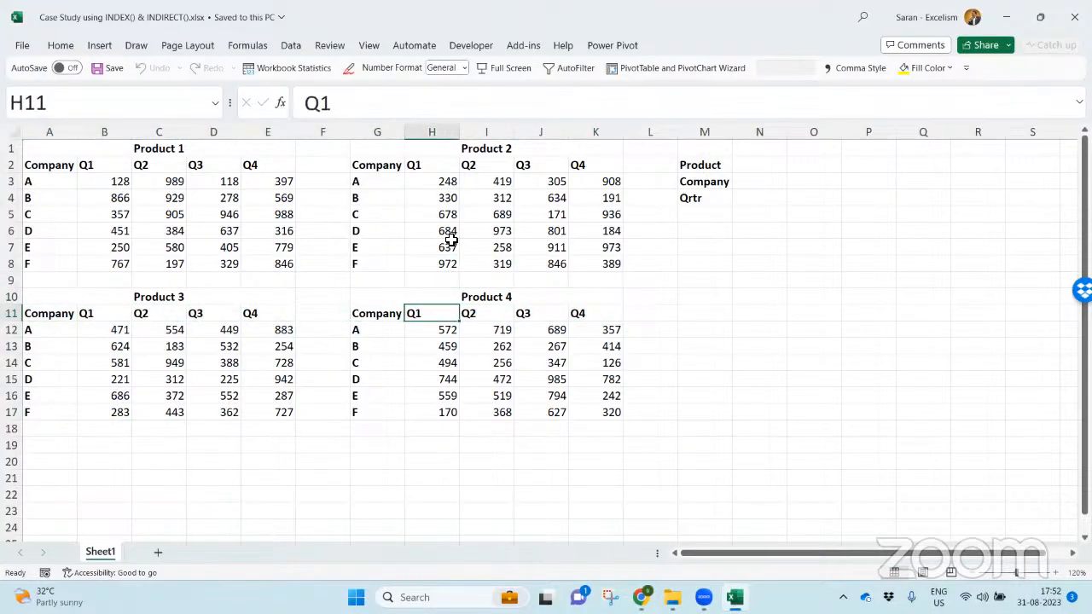
pyautogui.hotkey('ctrl', 'Up')
pyautogui.press('Down')
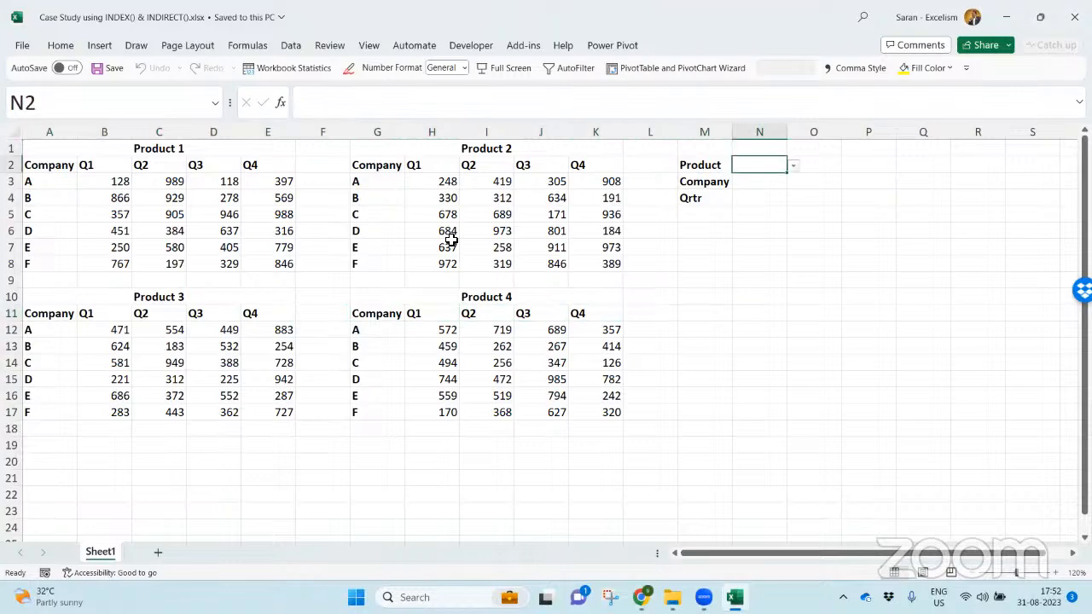
# - Set Product to 1 in N2, Company to D in N3 and Qrtr to Q2 in N4
pyautogui.hotkey('alt', 'Down')
pyautogui.write('1')
pyautogui.press('Return')
pyautogui.hotkey('alt', 'Down')
pyautogui.press('Down')
pyautogui.press('Down')
pyautogui.press('Down')
pyautogui.press('Return')
pyautogui.press('Return')
pyautogui.hotkey('alt', 'Down')
pyautogui.press('Down')
pyautogui.press('Return')
pyautogui.press('Return')
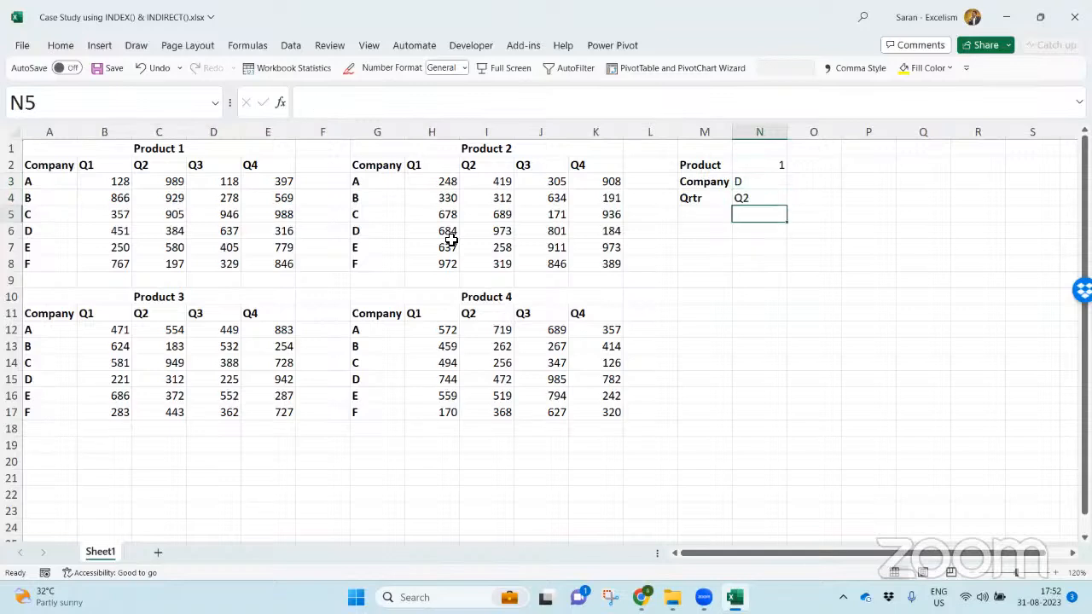
# - Label cell M6 as Sales
pyautogui.press('Down')
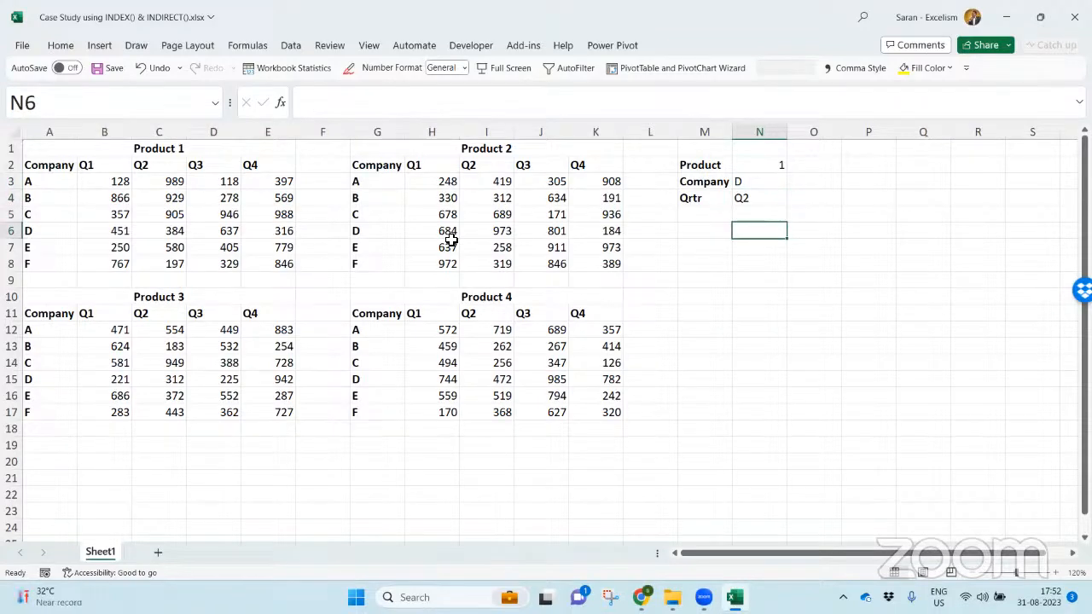
pyautogui.press('Left')
pyautogui.write('Sales')
pyautogui.press('Tab')
# - Start an INDEX formula in N6 with the Product 1 data B3:E8 as its array
pyautogui.write('=ind')
pyautogui.press('Down')
pyautogui.press('Tab')
pyautogui.press('BackSpace')
pyautogui.press('BackSpace')
pyautogui.press('BackSpace')
pyautogui.press('BackSpace')
pyautogui.press('BackSpace')
pyautogui.press('BackSpace')
pyautogui.write('x')
pyautogui.press('BackSpace')
pyautogui.write('e')
pyautogui.press('Tab')
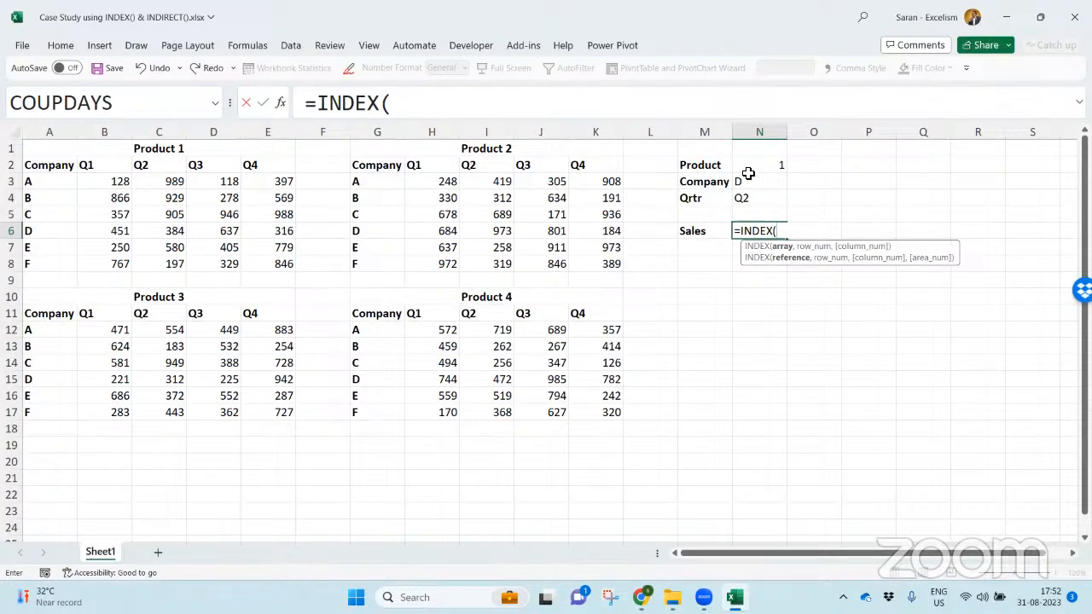
pyautogui.moveTo(106, 181); pyautogui.dragTo(288, 267)
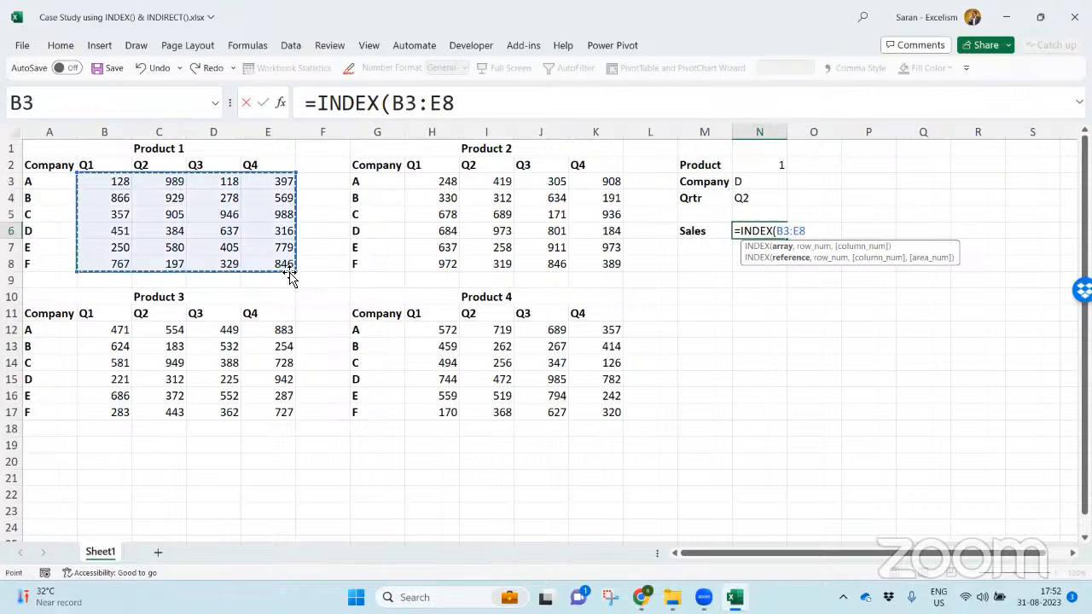
pyautogui.write(',')
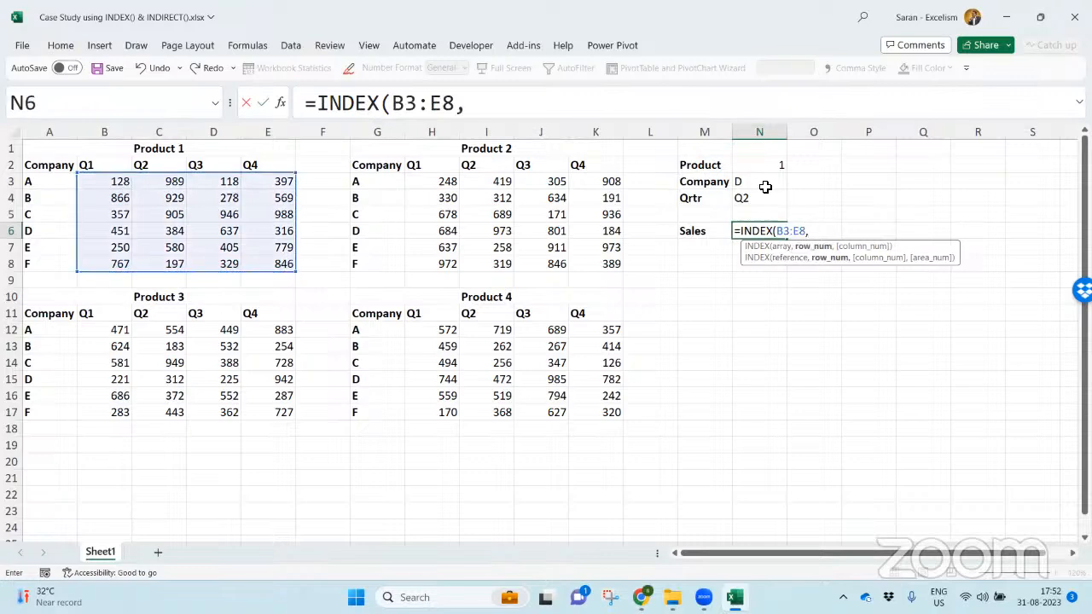
pyautogui.write('M')
# - Add MATCH(N3,A3:A8,0) as the row number of the INDEX formula in N6
pyautogui.press('BackSpace')
pyautogui.write('MATCH(')
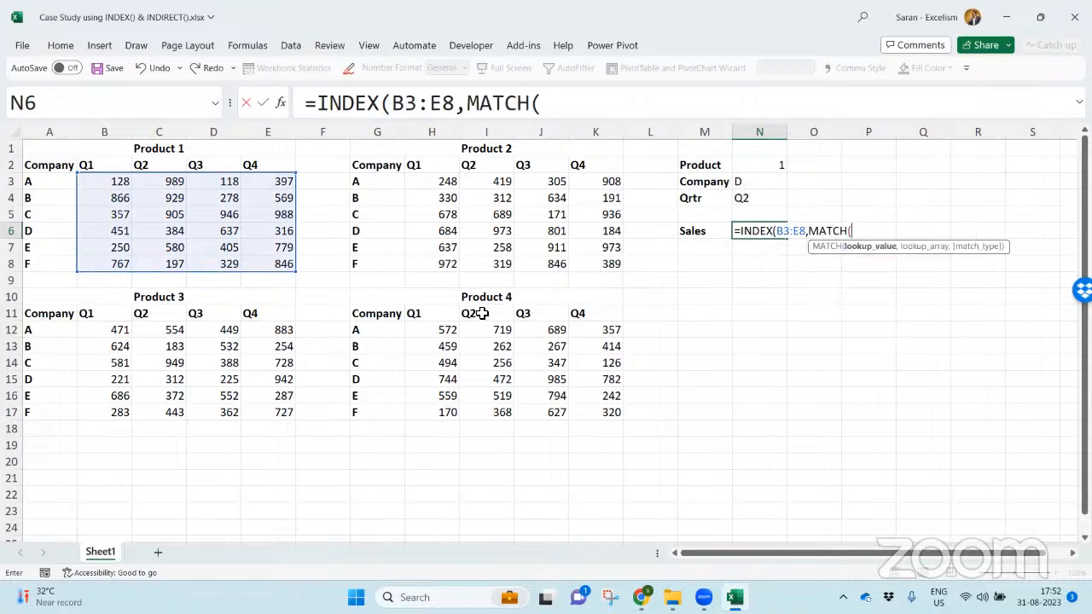
pyautogui.click(770, 182)
pyautogui.write(',')
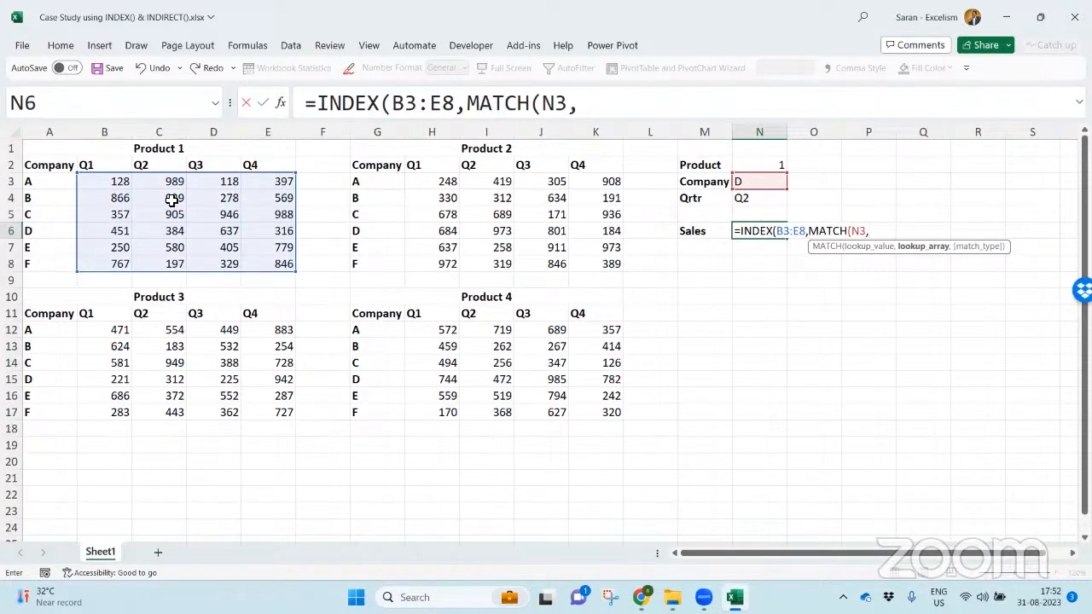
pyautogui.moveTo(57, 188); pyautogui.dragTo(52, 270)
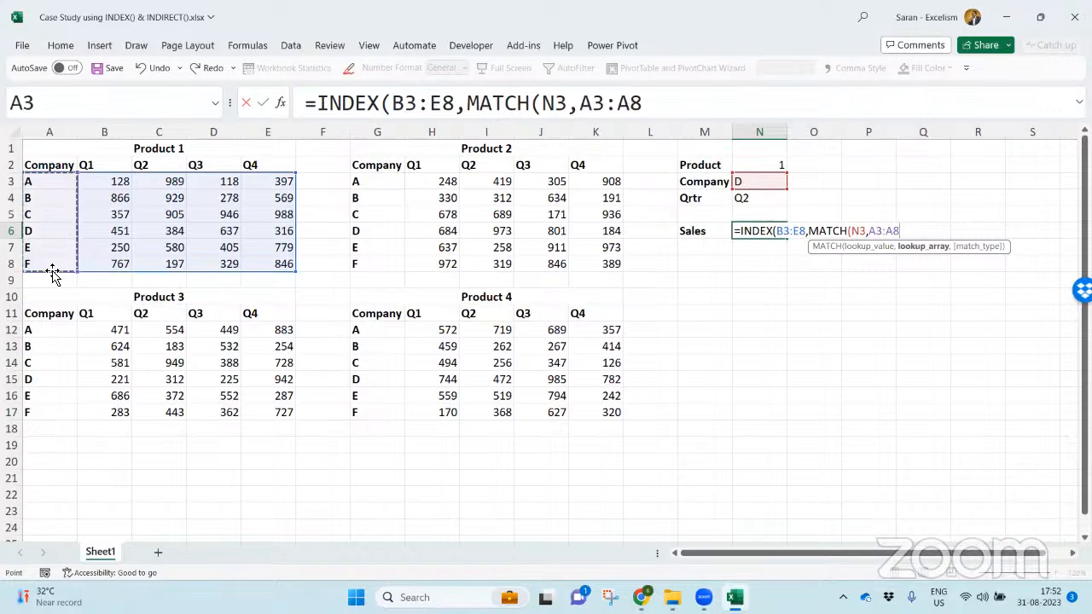
pyautogui.write(',0)')
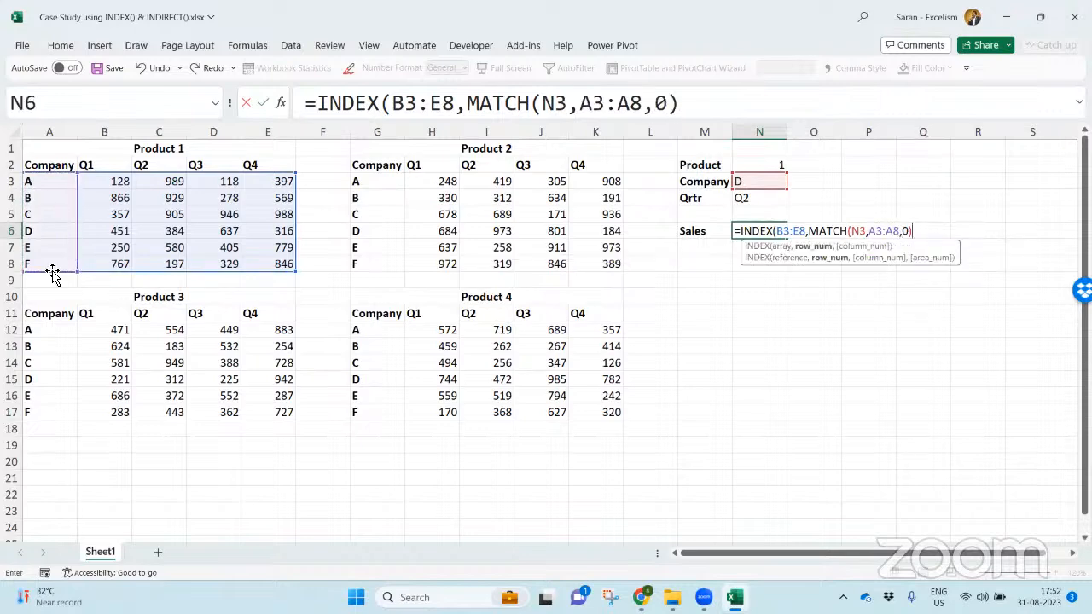
pyautogui.write(',Mat')
# - Add MATCH(N4,B2:E2,0) as the column number and close the INDEX formula in N6
pyautogui.press('Tab')
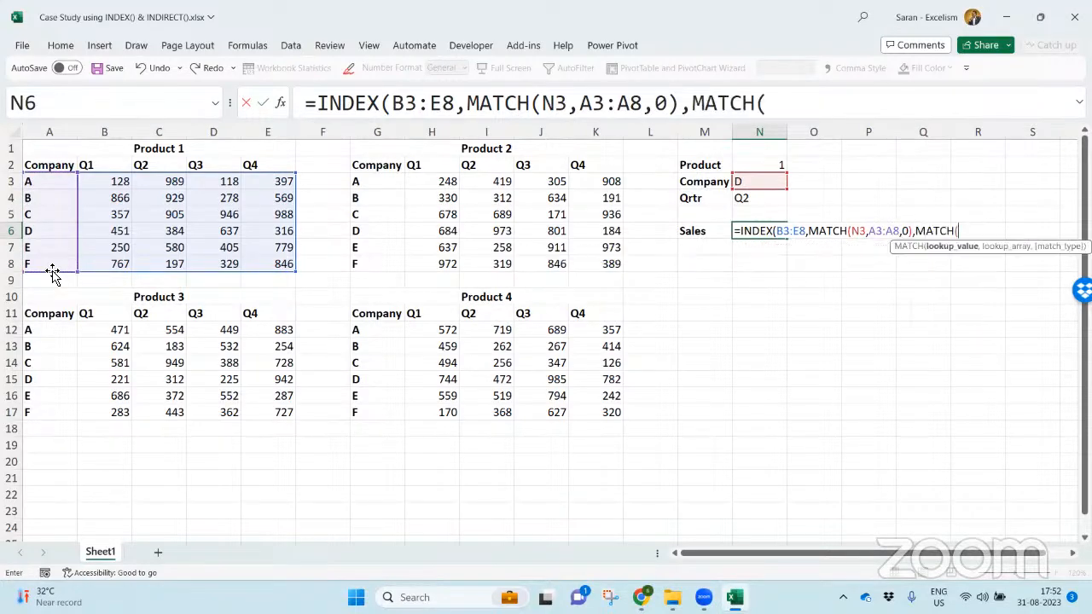
pyautogui.click(742, 199)
pyautogui.write(',')
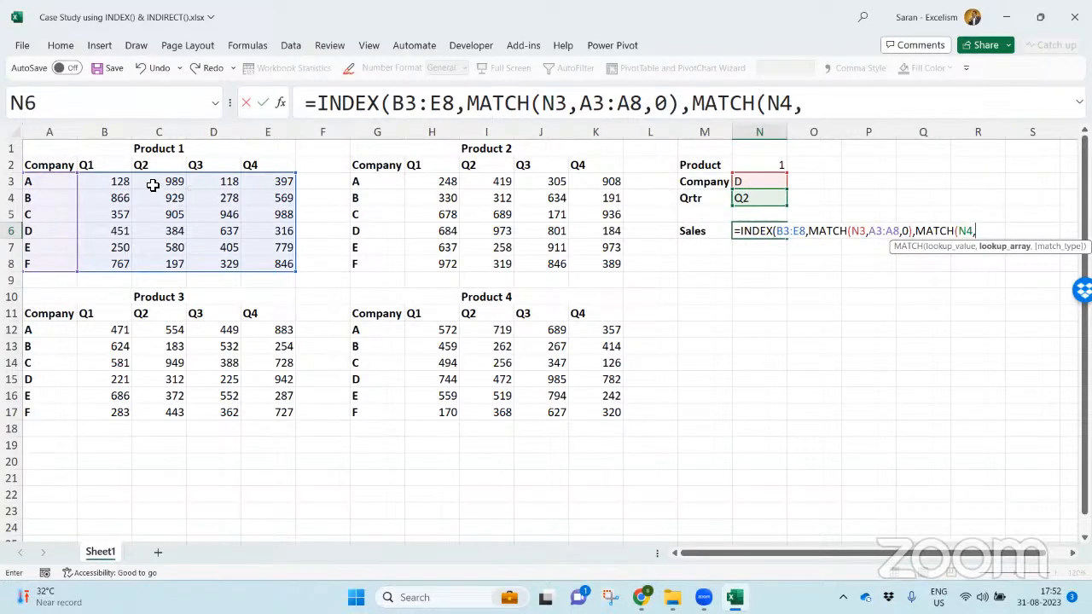
pyautogui.moveTo(91, 165); pyautogui.dragTo(285, 168)
pyautogui.write(',0))')
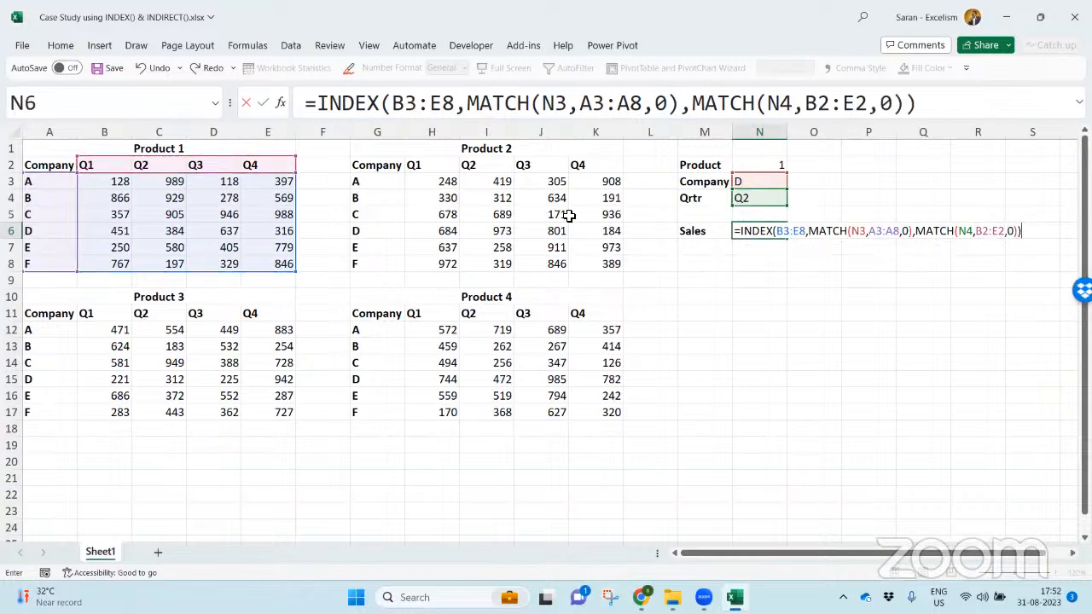
# - Check the array, row_num and column_num arguments of the INDEX formula and commit it in N6
pyautogui.click(829, 231)
pyautogui.click(811, 247)
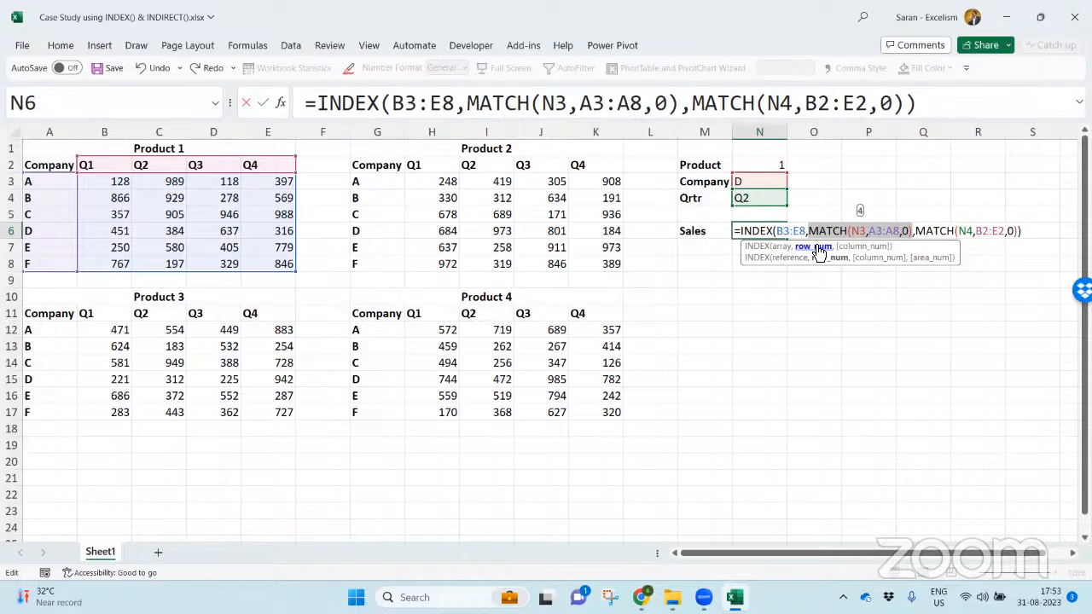
pyautogui.click(852, 248)
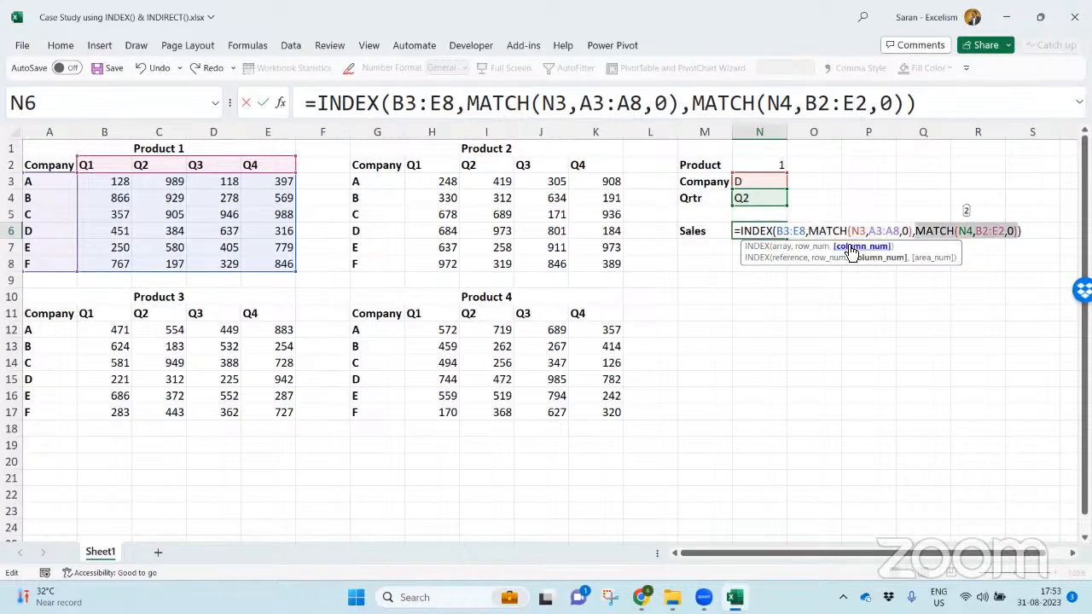
pyautogui.click(785, 247)
pyautogui.click(806, 248)
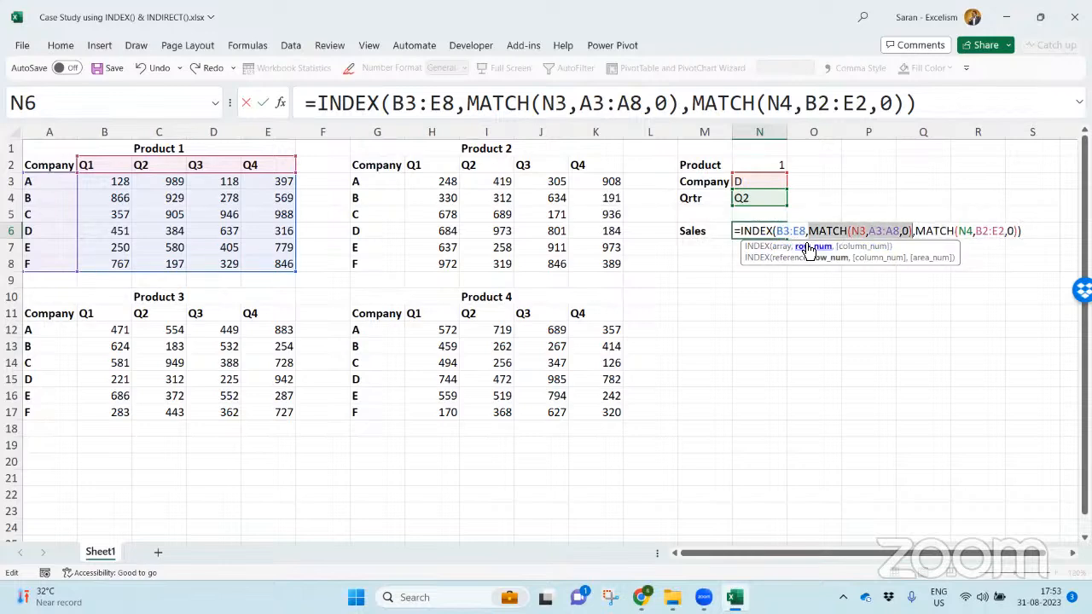
pyautogui.click(853, 247)
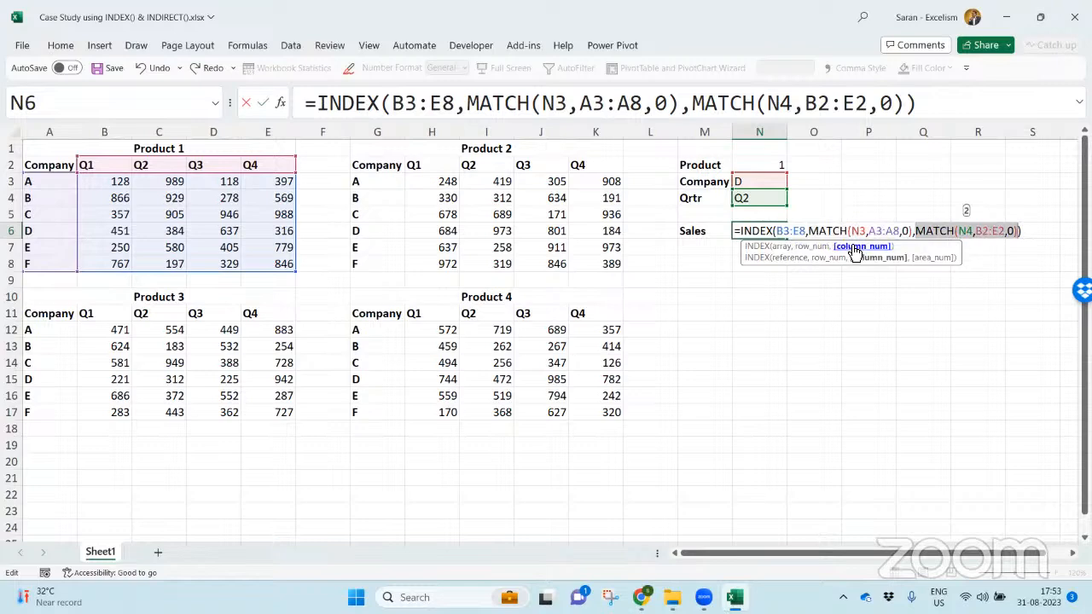
pyautogui.press('Return')
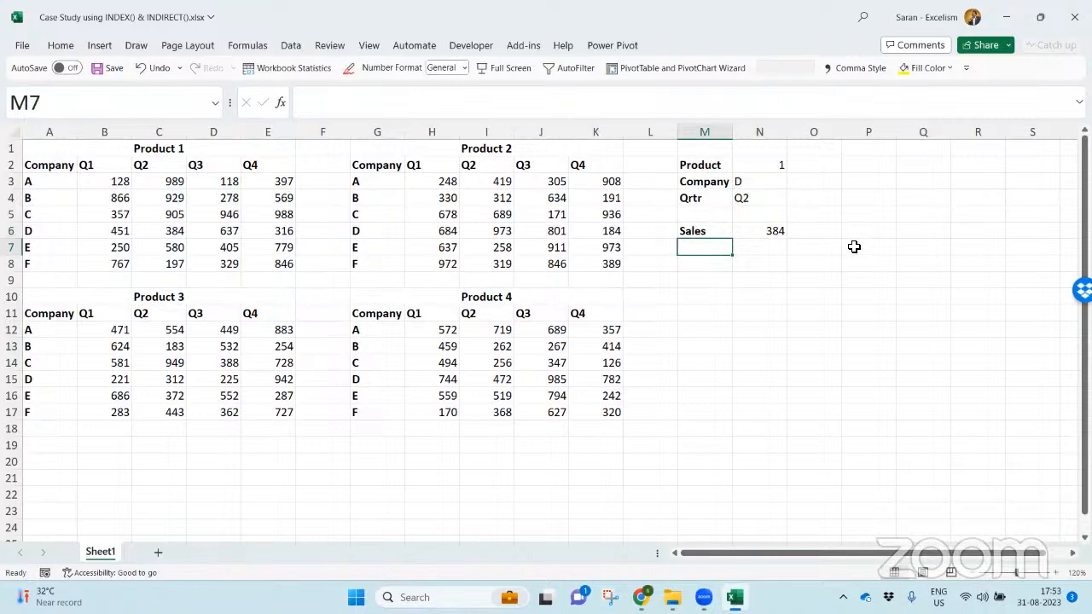
# - Change the Product selection in N2 to 2
pyautogui.click(773, 166)
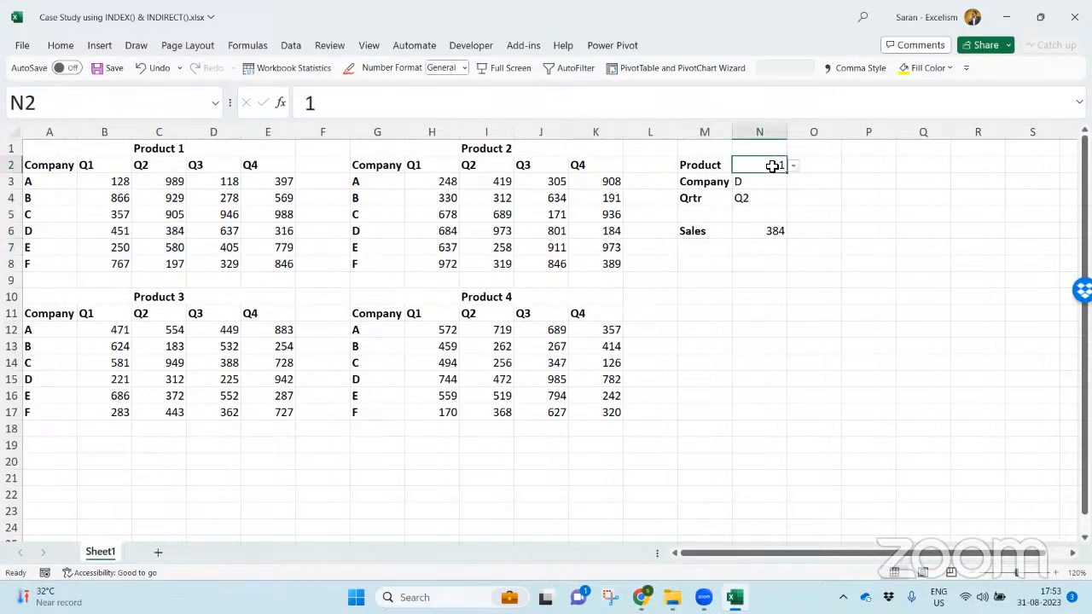
pyautogui.hotkey('alt', 'Down')
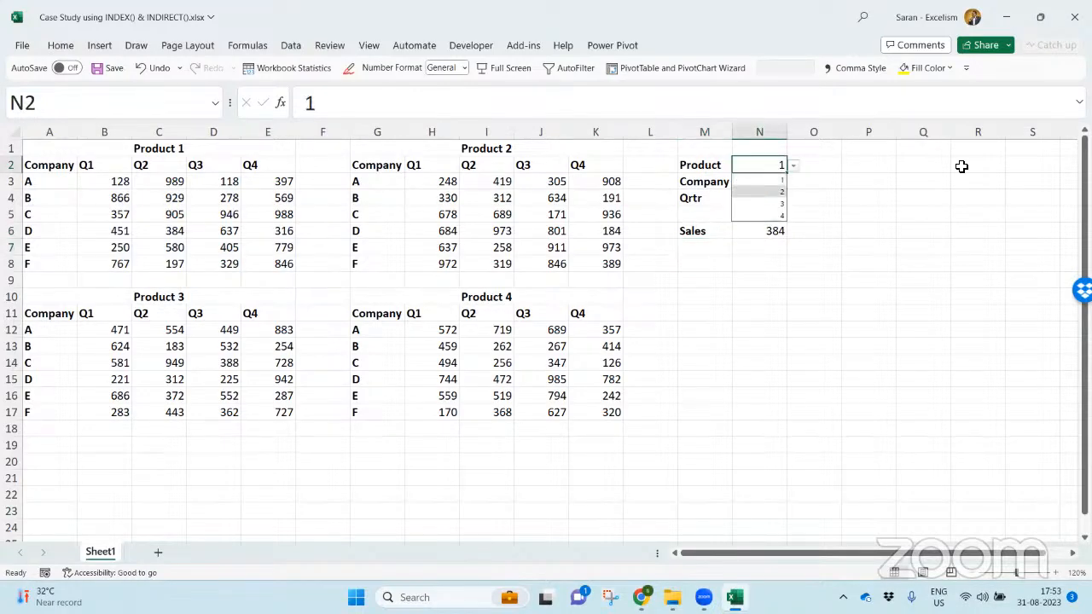
pyautogui.press('Return')
pyautogui.press('Down')
pyautogui.press('Down')
pyautogui.press('Down')
pyautogui.press('Down')
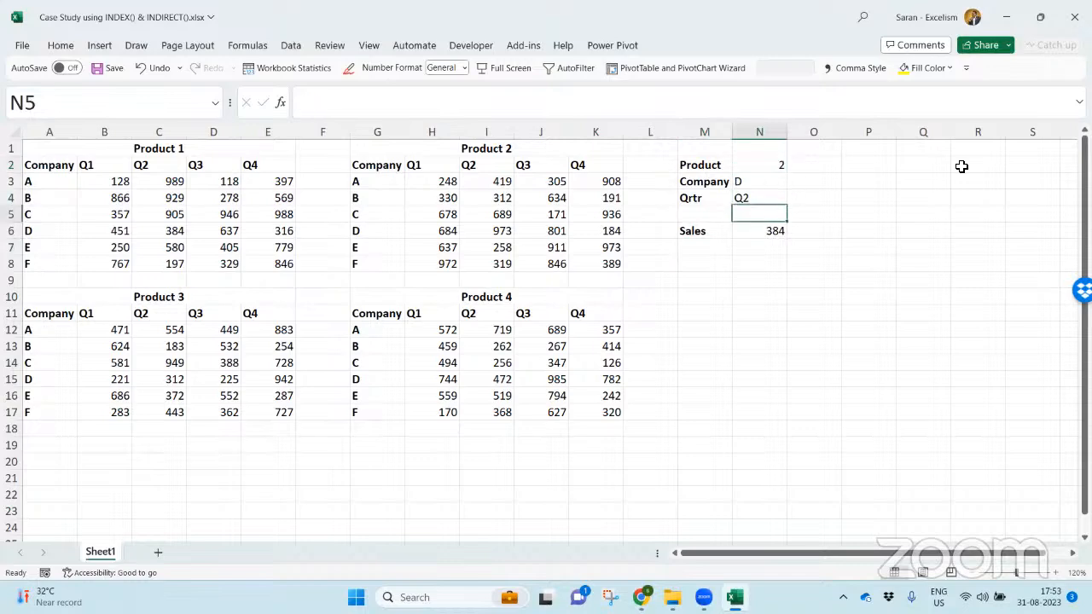
# - Repoint the N6 formula to the Product 2 table, using H3:K8 as array, G3:G8 for companies and H2:K2 for quarters
pyautogui.press('F2')
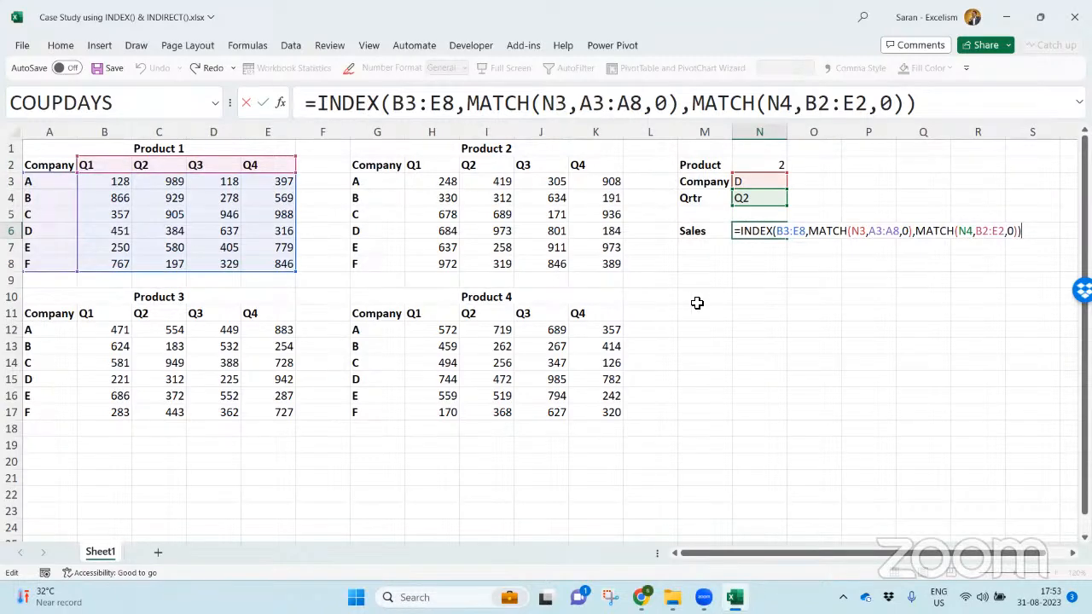
pyautogui.moveTo(807, 233); pyautogui.dragTo(1021, 234)
pyautogui.moveTo(777, 231); pyautogui.dragTo(809, 232)
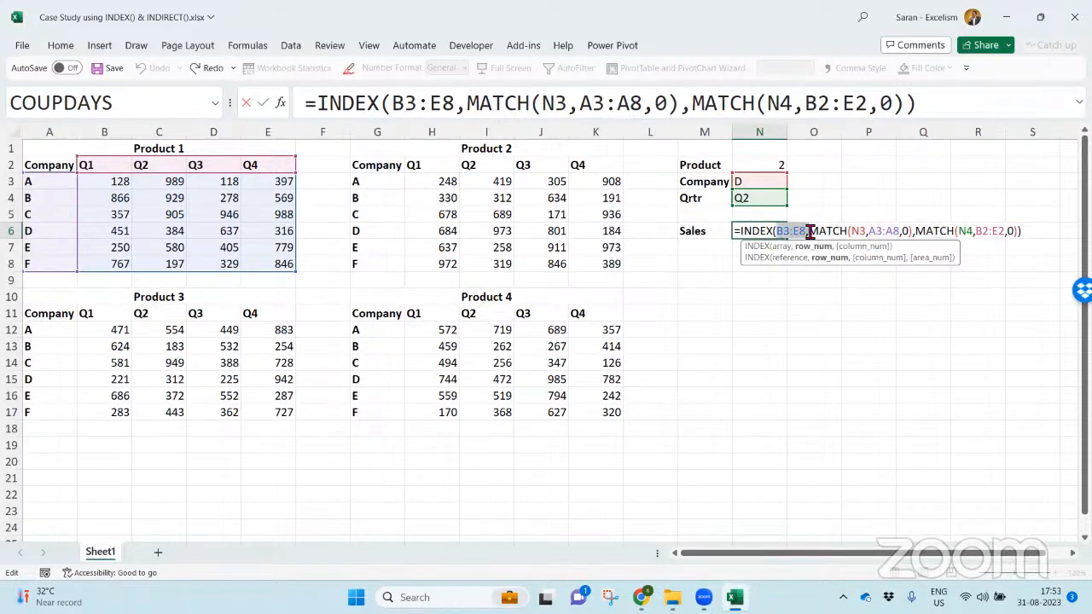
pyautogui.moveTo(416, 165); pyautogui.dragTo(619, 244)
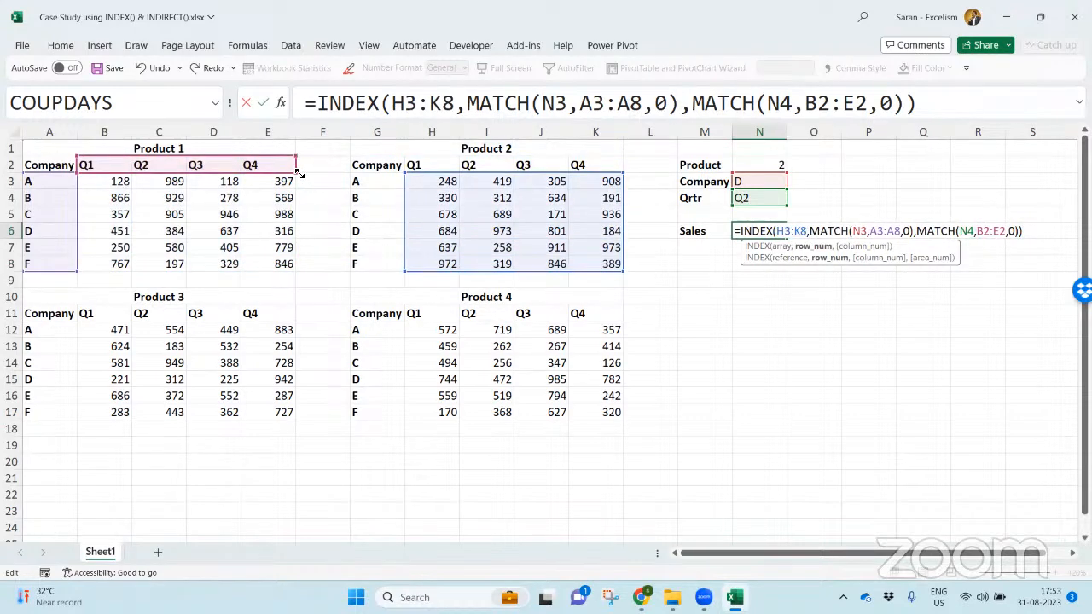
pyautogui.moveTo(297, 162); pyautogui.dragTo(591, 164)
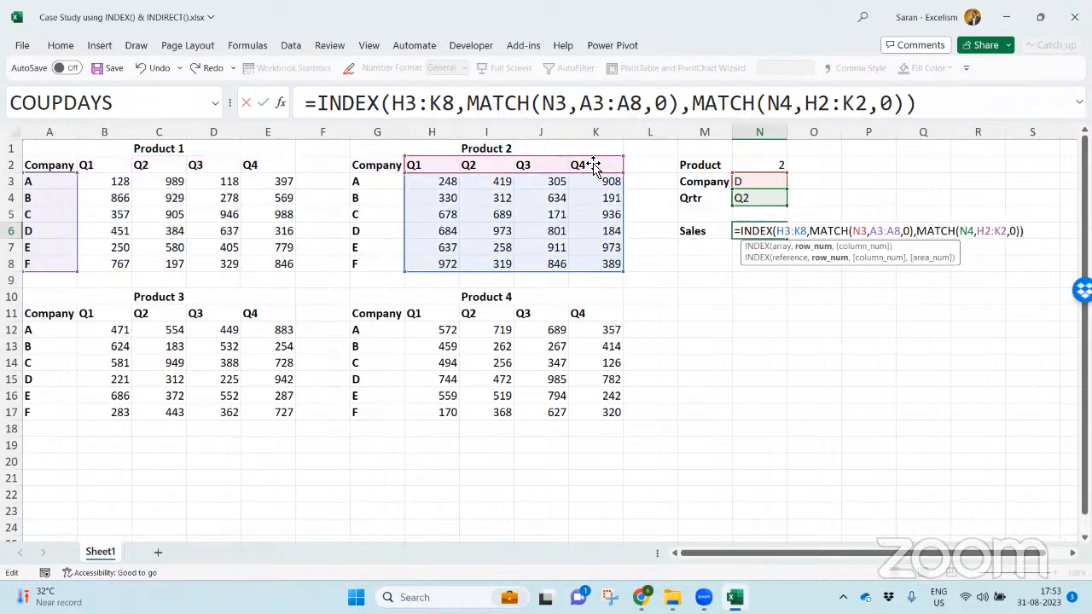
pyautogui.moveTo(78, 235); pyautogui.dragTo(380, 231)
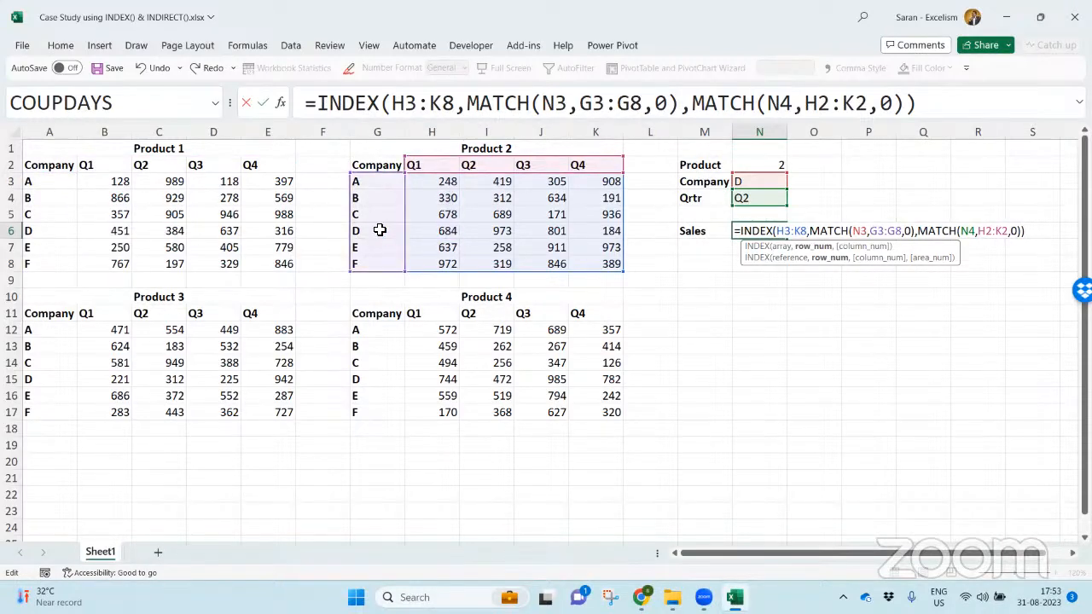
pyautogui.press('Return')
pyautogui.click(367, 230)
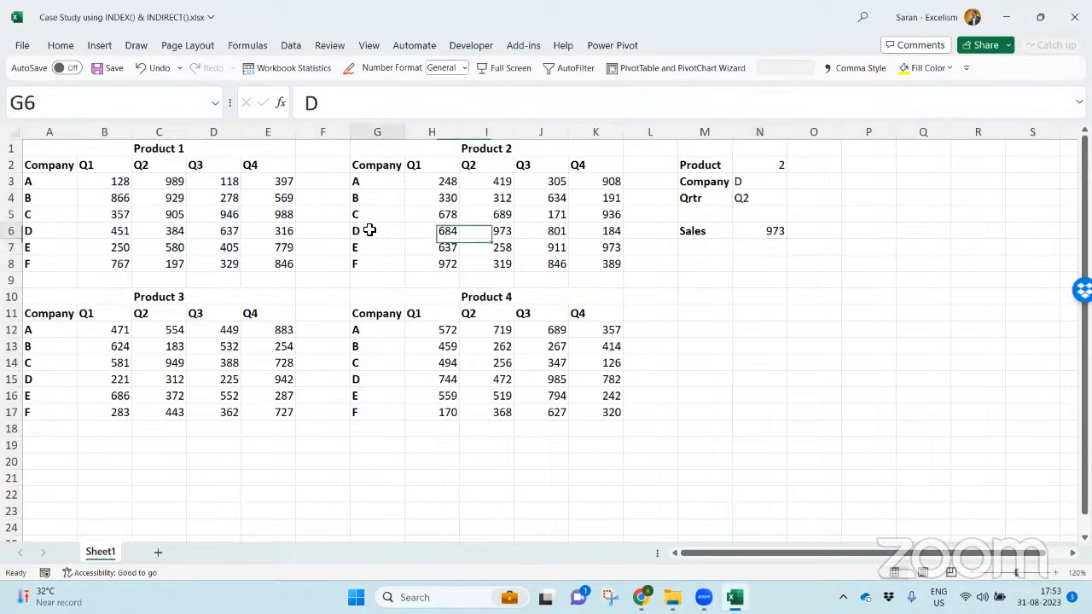
# - Change the Product selection in N2 to 3
pyautogui.click(555, 231)
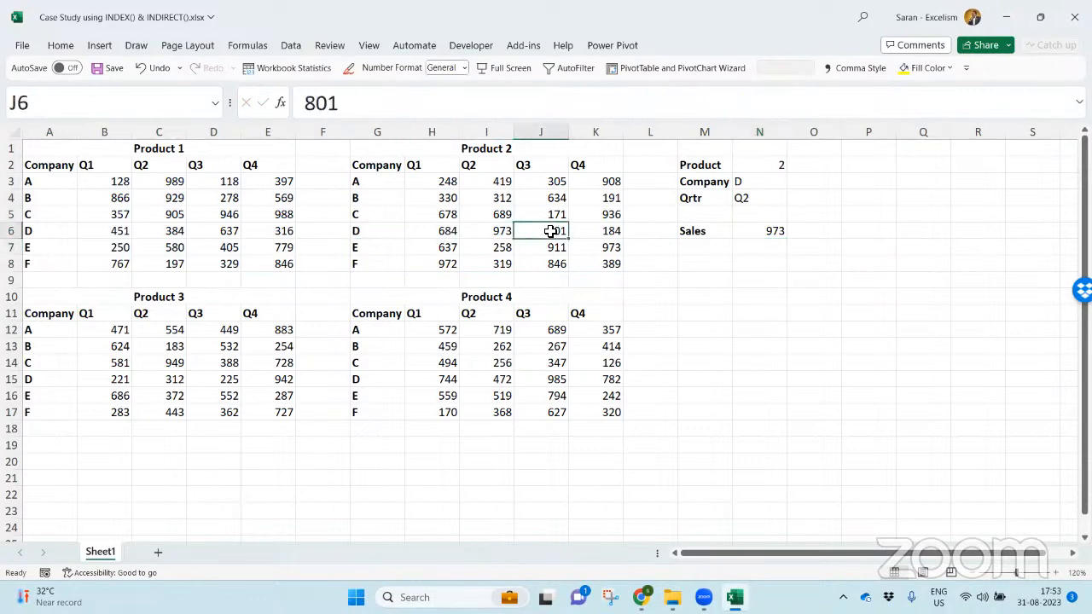
pyautogui.doubleClick(772, 231)
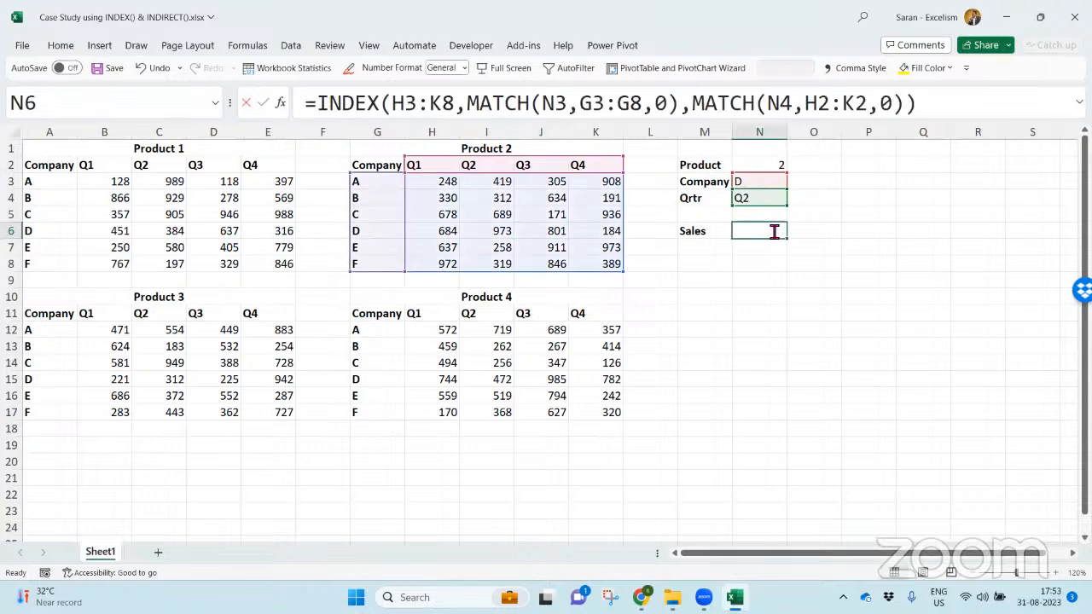
pyautogui.press('Escape')
pyautogui.click(767, 170)
pyautogui.hotkey('alt', 'Down')
pyautogui.press('Down')
pyautogui.press('Return')
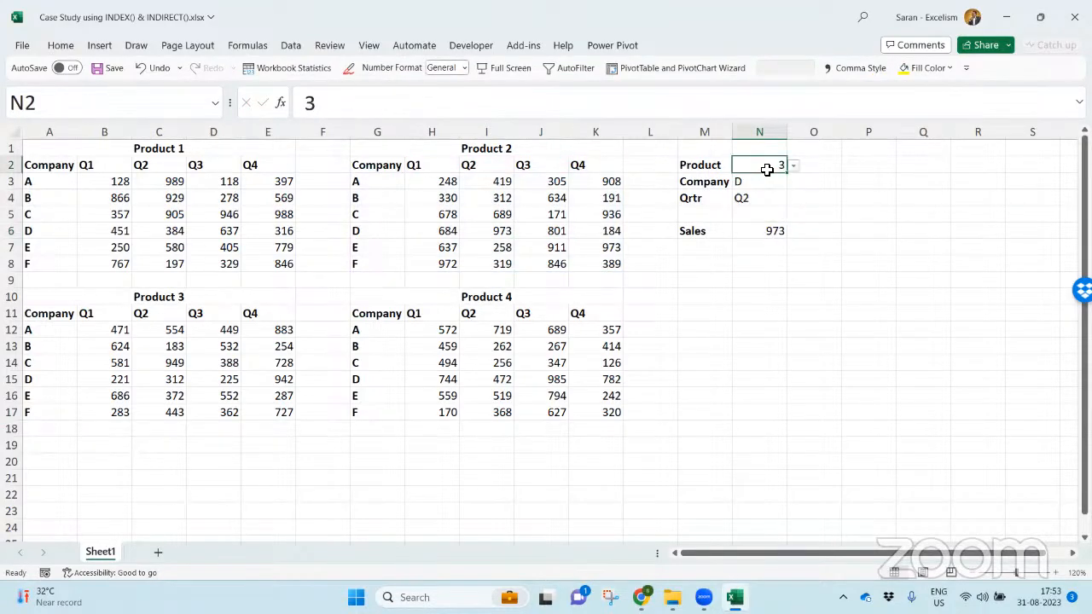
# - Check which table ranges the Sales formula in N6 refers to
pyautogui.press('Down')
pyautogui.press('Down')
pyautogui.press('Down')
pyautogui.press('Down')
pyautogui.press('F2')
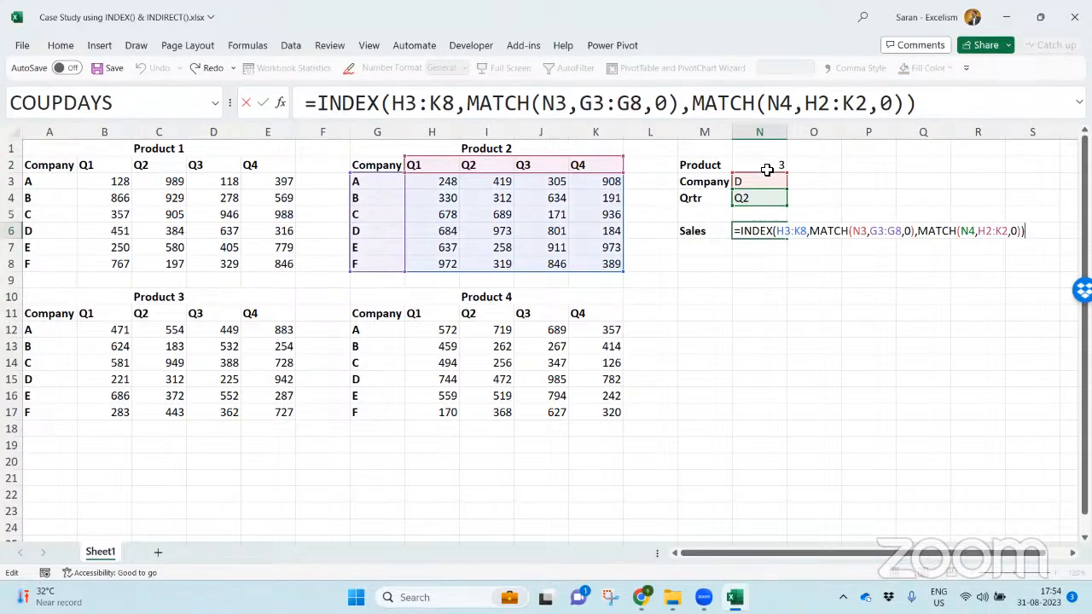
pyautogui.press('Return')
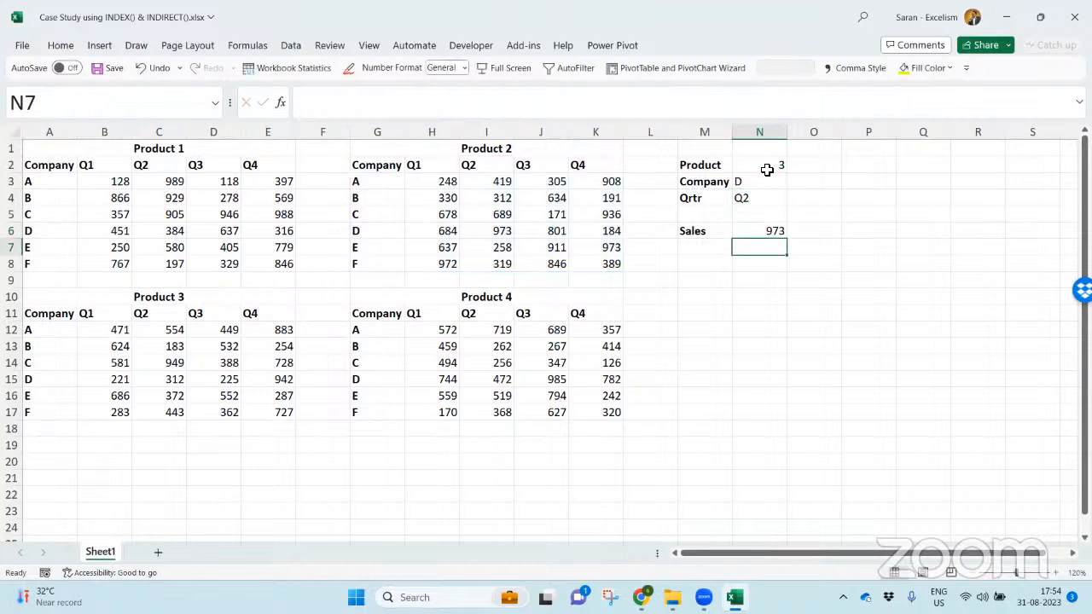
# - Name the Product 1 sales figures in B3:E8 as S.1
pyautogui.moveTo(124, 181); pyautogui.dragTo(279, 266)
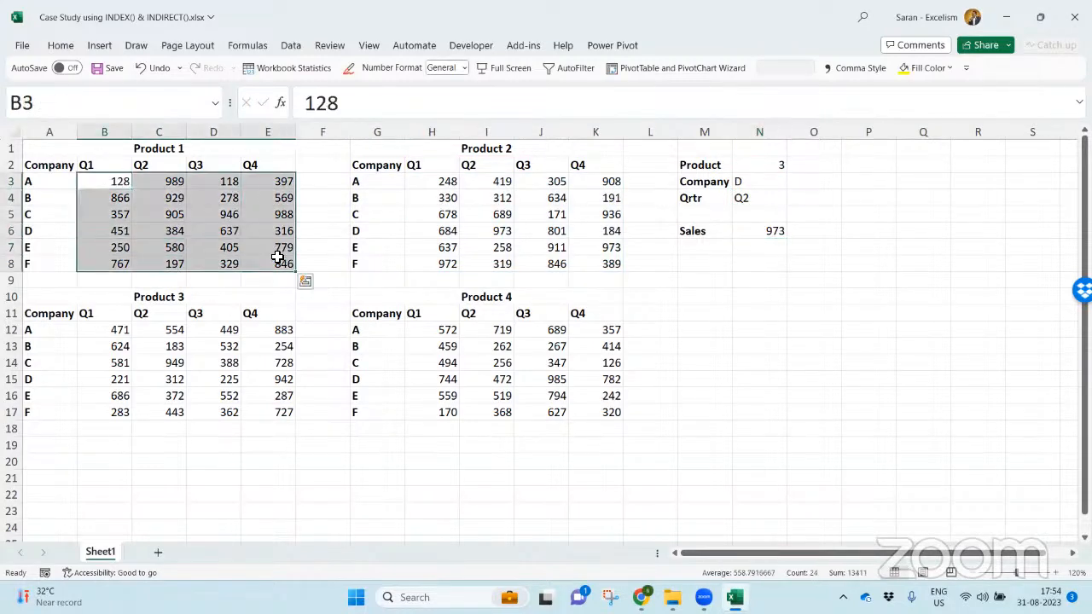
pyautogui.click(155, 105)
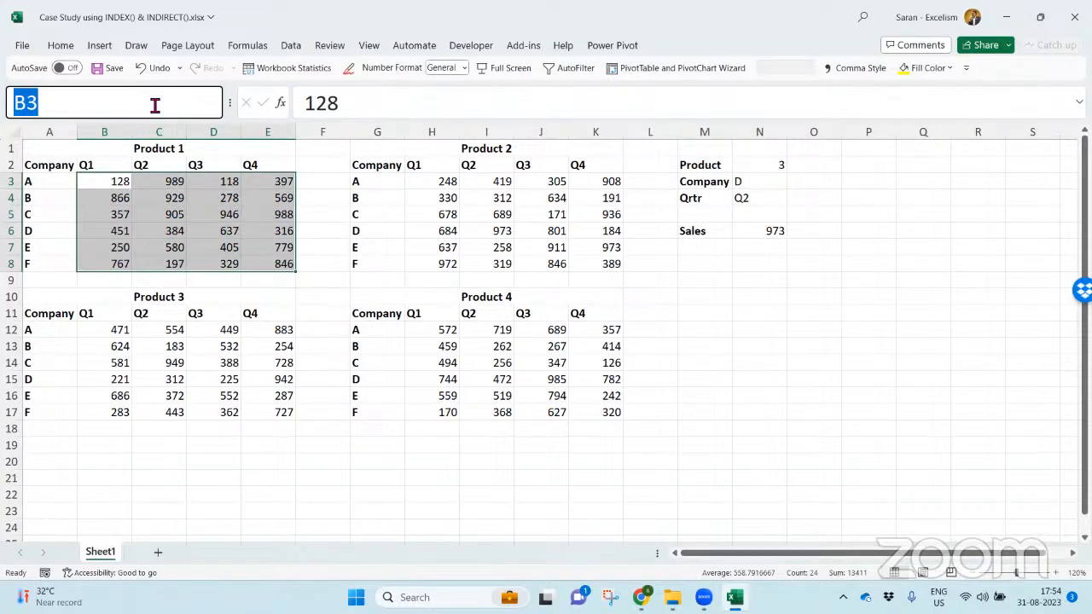
pyautogui.write('S.1')
pyautogui.press('Return')
# - Name the Product 2 sales figures in H3:K8 as S.2
pyautogui.hotkey('ctrl', 'Right')
pyautogui.hotkey('ctrl', 'Right')
pyautogui.press('Right')
pyautogui.hotkey('ctrl', 'shift', 'Right')
pyautogui.hotkey('ctrl', 'shift', 'Down')
pyautogui.click(151, 238)
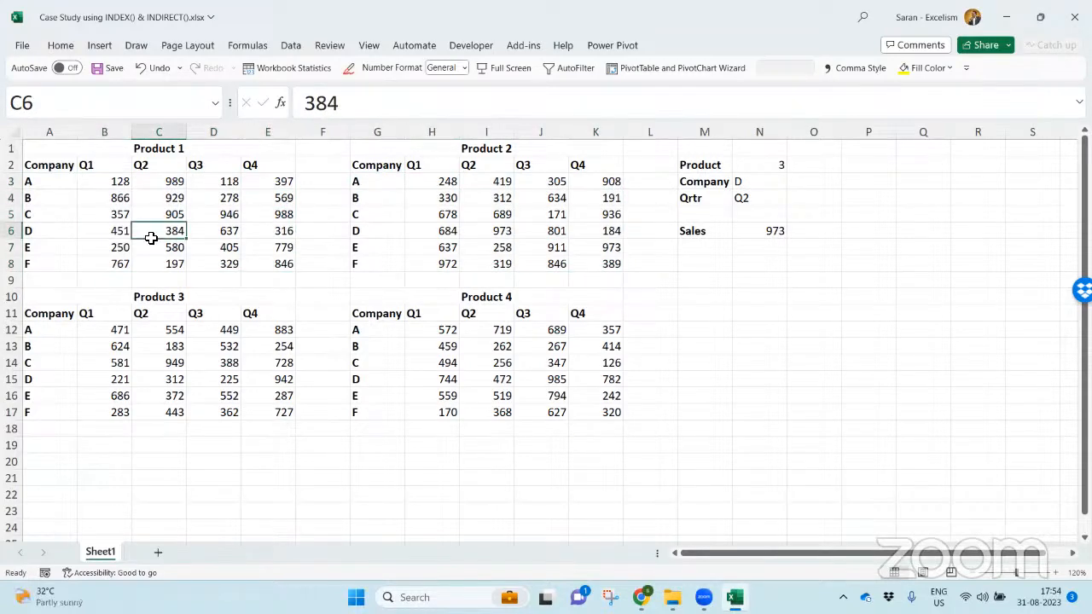
pyautogui.click(439, 180)
pyautogui.hotkey('ctrl', 'shift', 'Right')
pyautogui.hotkey('ctrl', 'shift', 'Down')
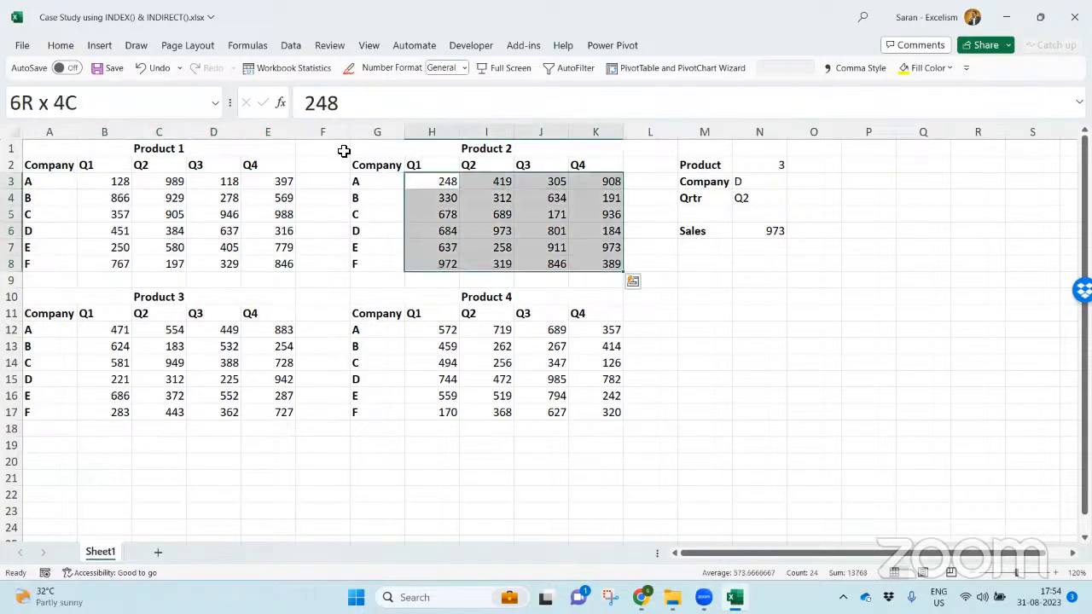
pyautogui.click(147, 111)
pyautogui.write('S.2')
pyautogui.press('Return')
# - Name the Product 4 sales figures in H12:K17 as S.3
pyautogui.hotkey('ctrl', 'Down')
pyautogui.hotkey('ctrl', 'Down')
pyautogui.hotkey('ctrl', 'Down')
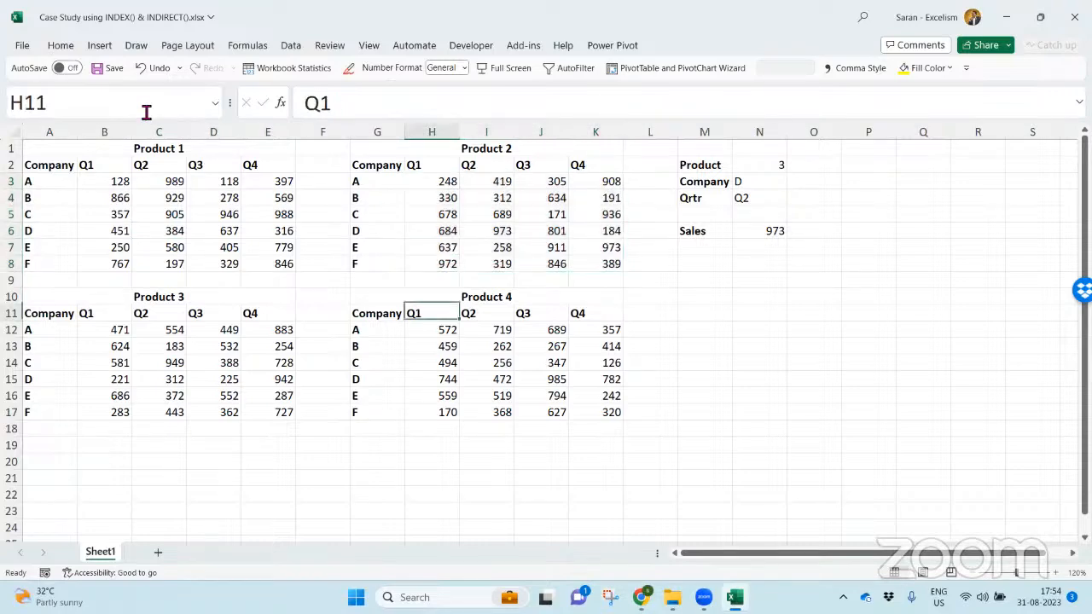
pyautogui.hotkey('ctrl', 'Up')
pyautogui.hotkey('ctrl', 'shift', 'Right')
pyautogui.hotkey('ctrl', 'shift', 'Down')
pyautogui.click(147, 112)
pyautogui.write('S.3')
pyautogui.press('Return')
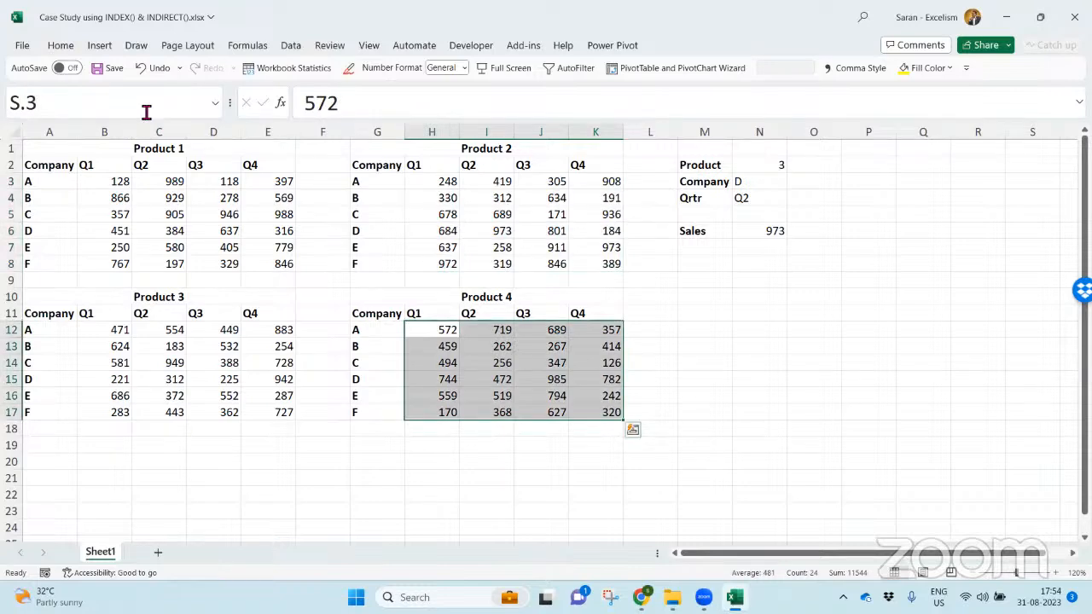
# - Rename the defined name for H12:K17 to S.4 and close the Name Manager
pyautogui.click(233, 47)
pyautogui.click(422, 83)
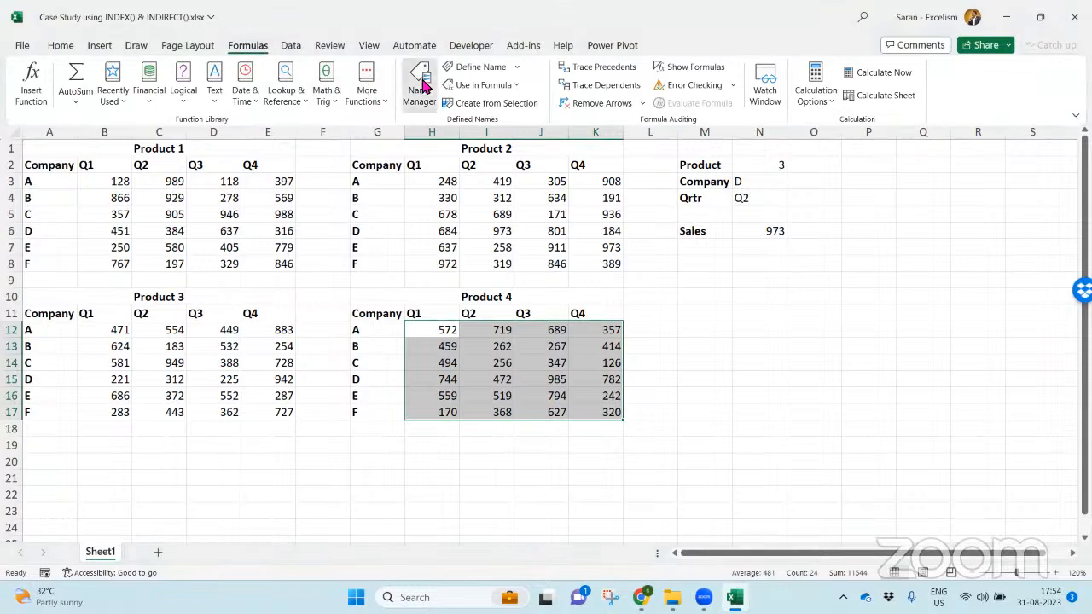
pyautogui.click(596, 175)
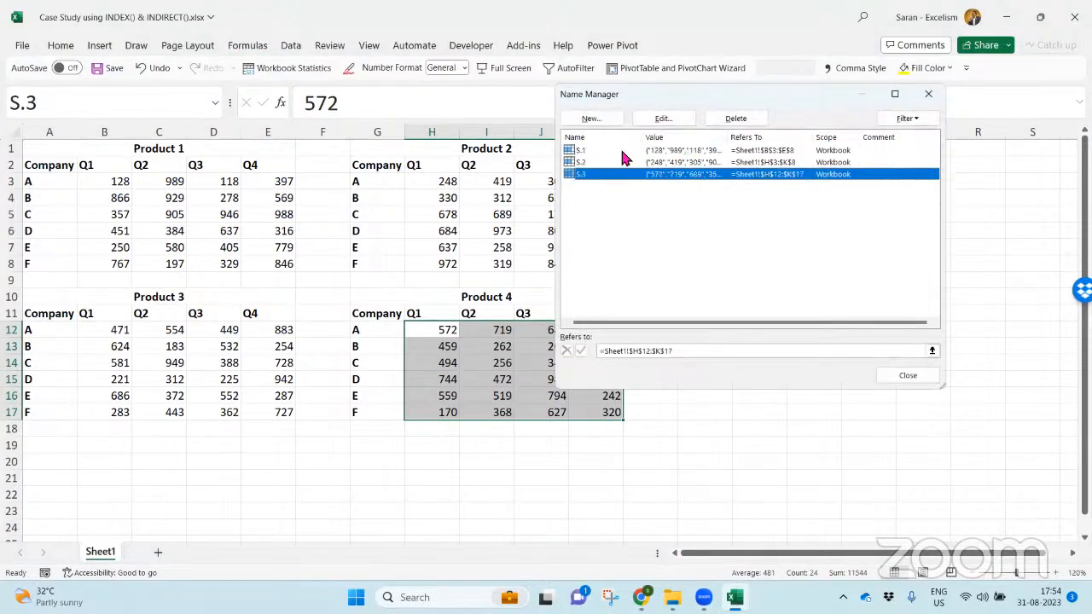
pyautogui.click(664, 118)
pyautogui.click(748, 193)
pyautogui.press('Return')
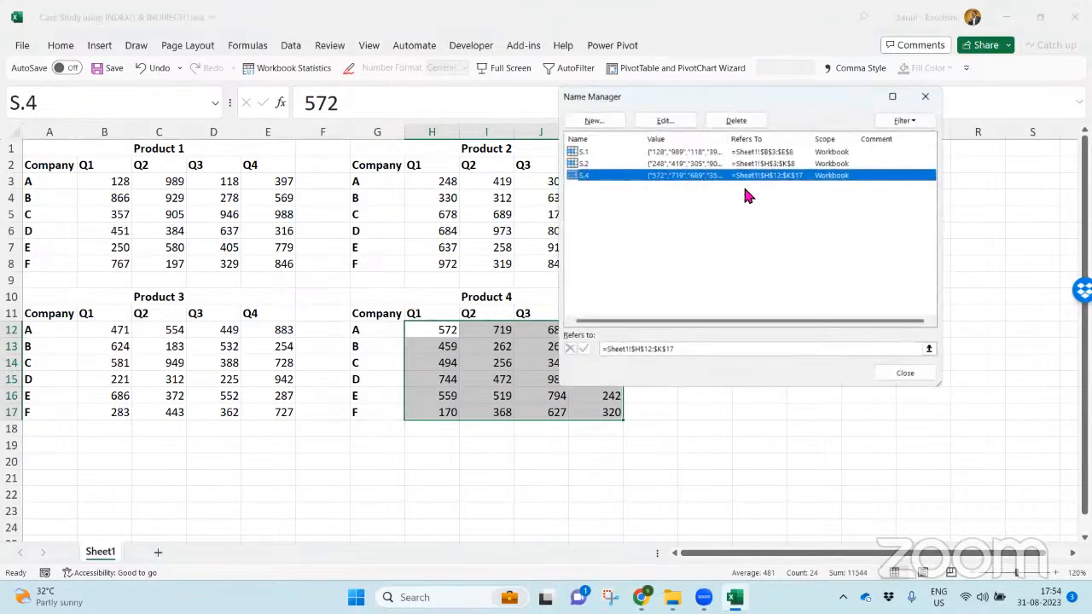
pyautogui.press('Escape')
# - Name the Product 3 sales figures in B12:E17 as S.3
pyautogui.hotkey('ctrl', 'Left')
pyautogui.hotkey('ctrl', 'Left')
pyautogui.hotkey('ctrl', 'Left')
pyautogui.press('Right')
pyautogui.hotkey('ctrl', 'shift', 'Right')
pyautogui.hotkey('ctrl', 'shift', 'Down')
pyautogui.click(742, 195)
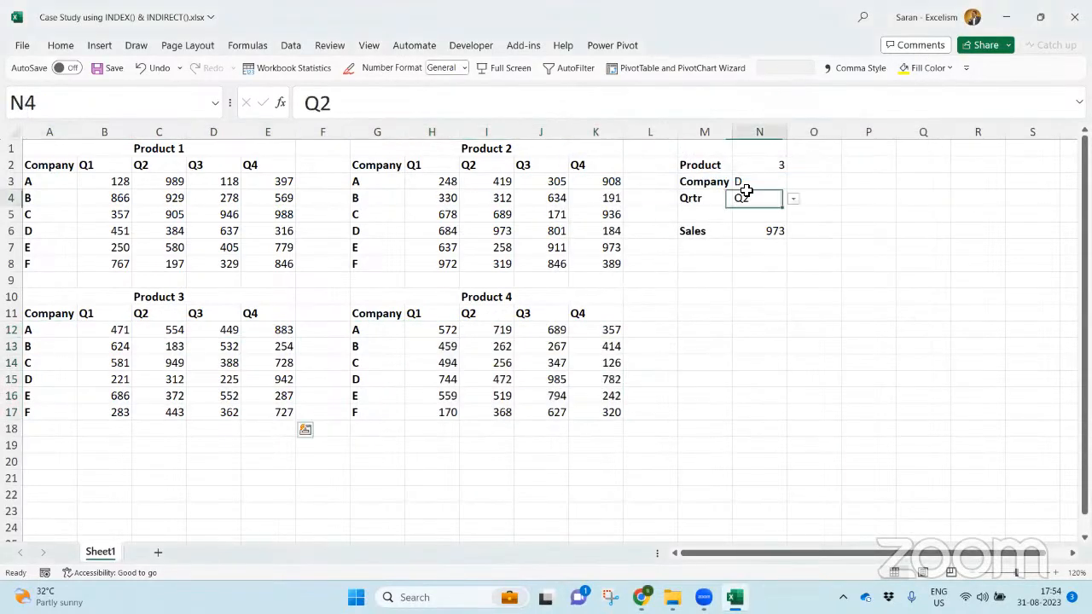
pyautogui.click(97, 329)
pyautogui.hotkey('ctrl', 'shift', 'Right')
pyautogui.hotkey('ctrl', 'shift', 'Down')
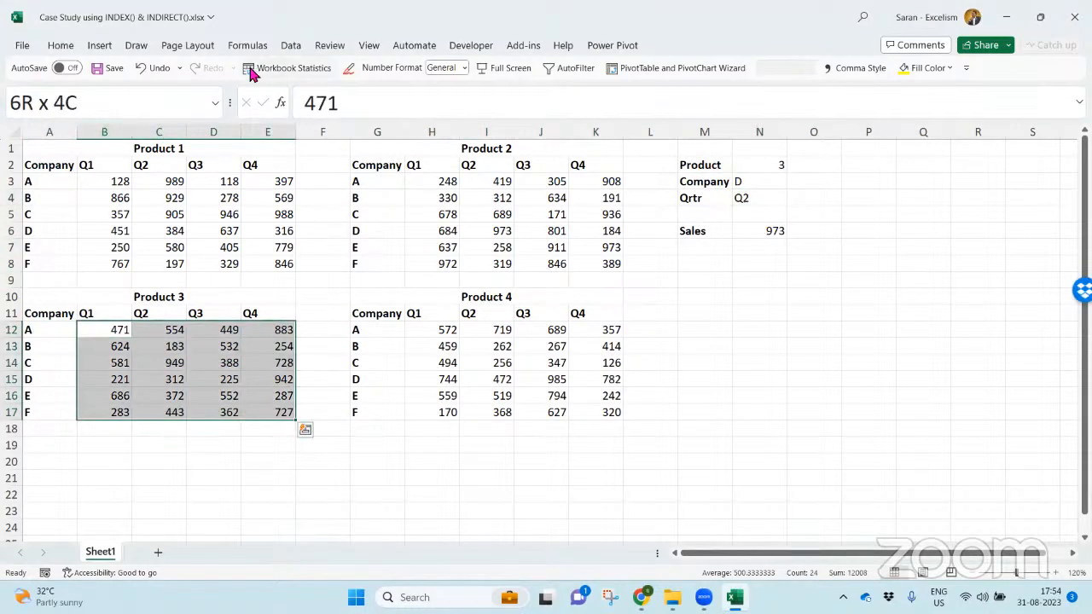
pyautogui.click(165, 101)
pyautogui.write('S.3')
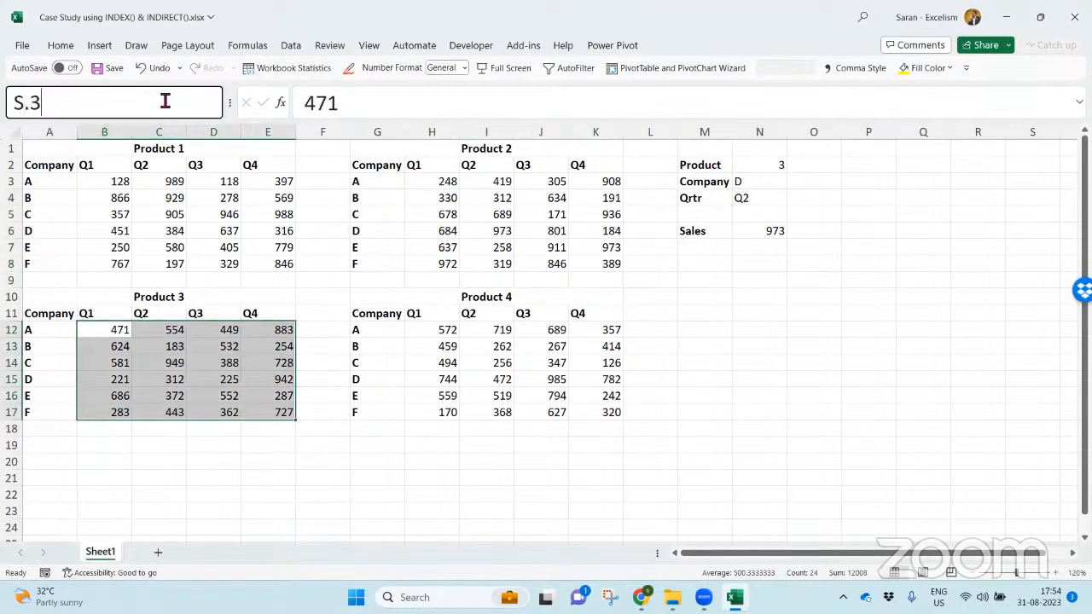
pyautogui.press('Return')
# - Show the text of the N6 formula in O6 using FORMULATEXT
pyautogui.doubleClick(763, 230)
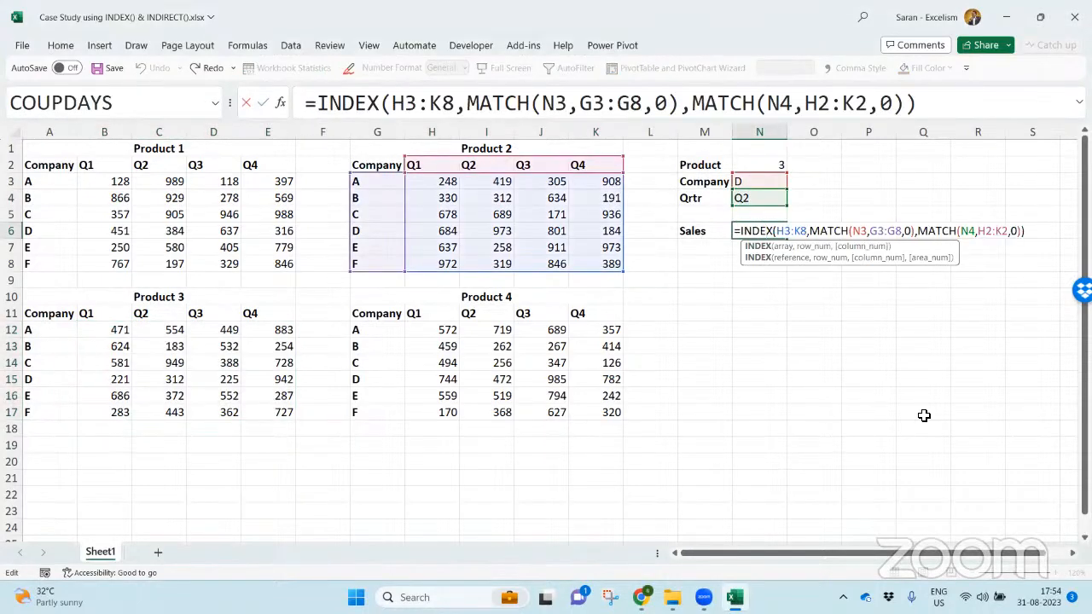
pyautogui.press('Escape')
pyautogui.press('Down')
pyautogui.press('Up')
pyautogui.press('Right')
pyautogui.write('=f')
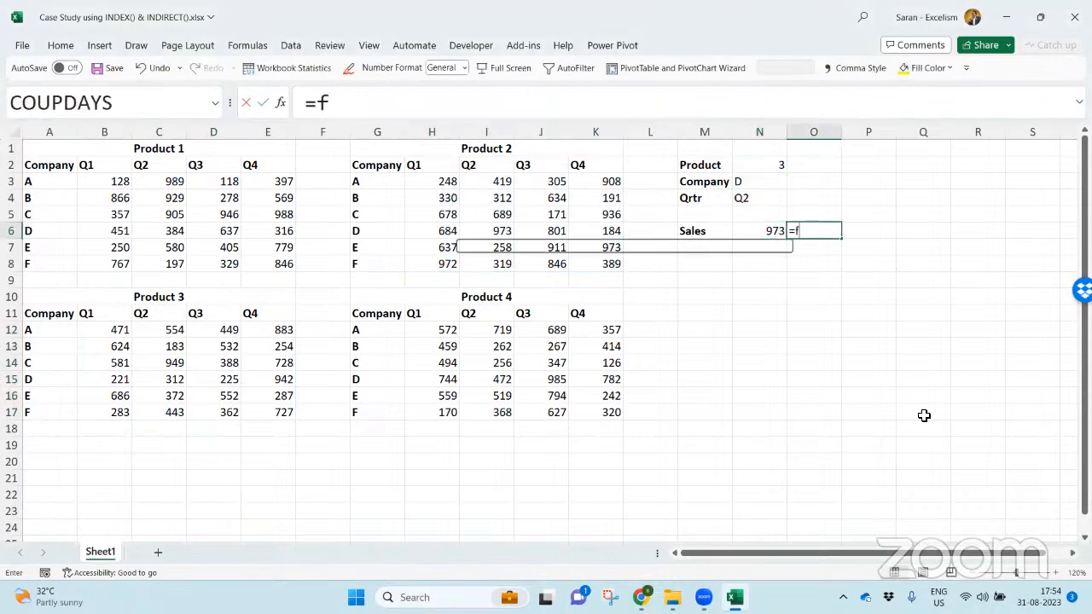
pyautogui.write('ORMULATEXT(')
pyautogui.press('Left')
pyautogui.press('Return')
# - Copy the N6 formula text unchanged into N8, leaving the cell in edit mode
pyautogui.press('Down')
pyautogui.press('Down')
pyautogui.press('Left')
pyautogui.press('Up')
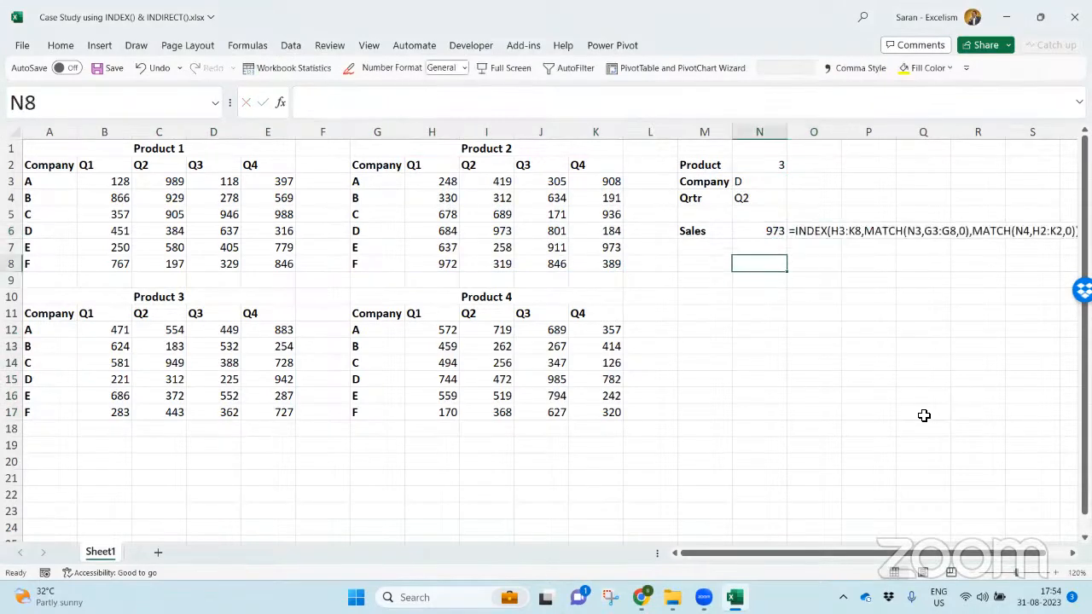
pyautogui.write('=')
pyautogui.press('Escape')
pyautogui.press('Up')
pyautogui.press('Up')
pyautogui.press('F2')
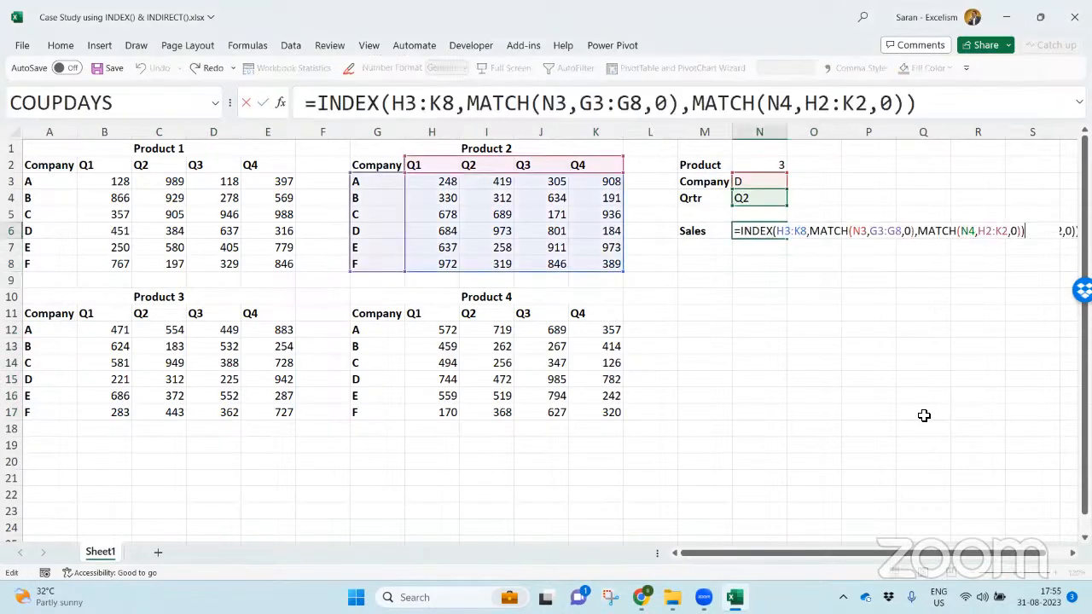
pyautogui.hotkey('ctrl', 'c')
pyautogui.press('Escape')
pyautogui.press('Down')
pyautogui.press('Down')
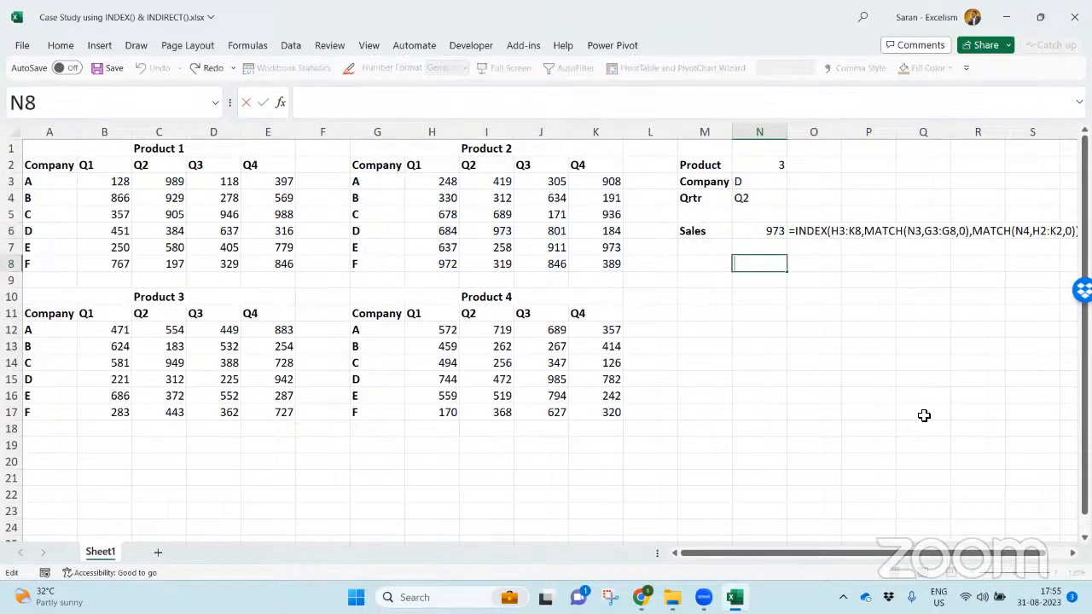
pyautogui.press('F2')
pyautogui.hotkey('ctrl', 'v')
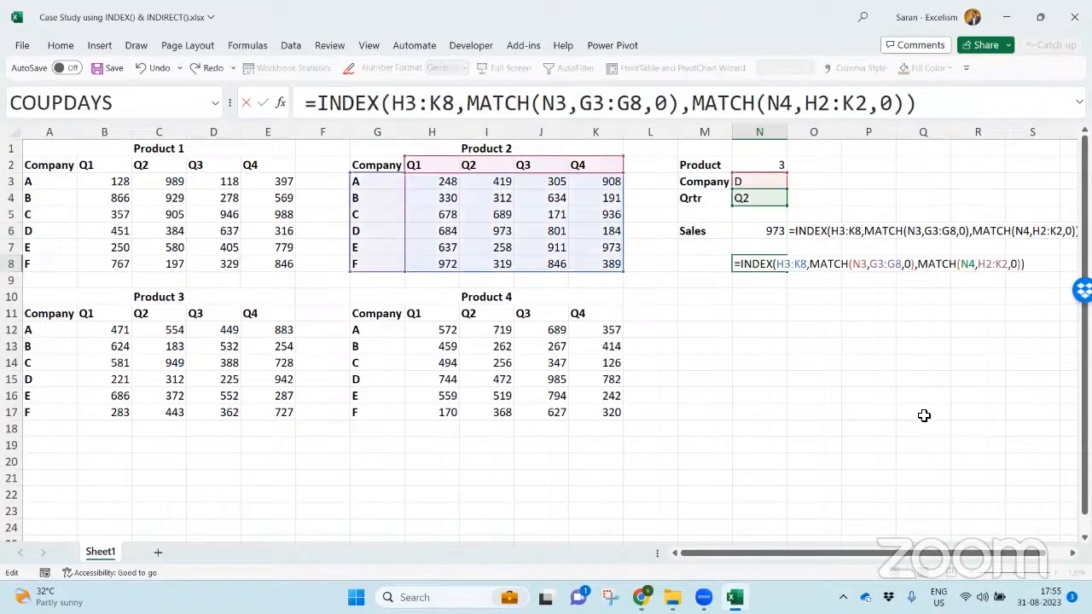
# - Replace the H3:K8 array in the N8 INDEX formula with the named range S.3
pyautogui.click(780, 266)
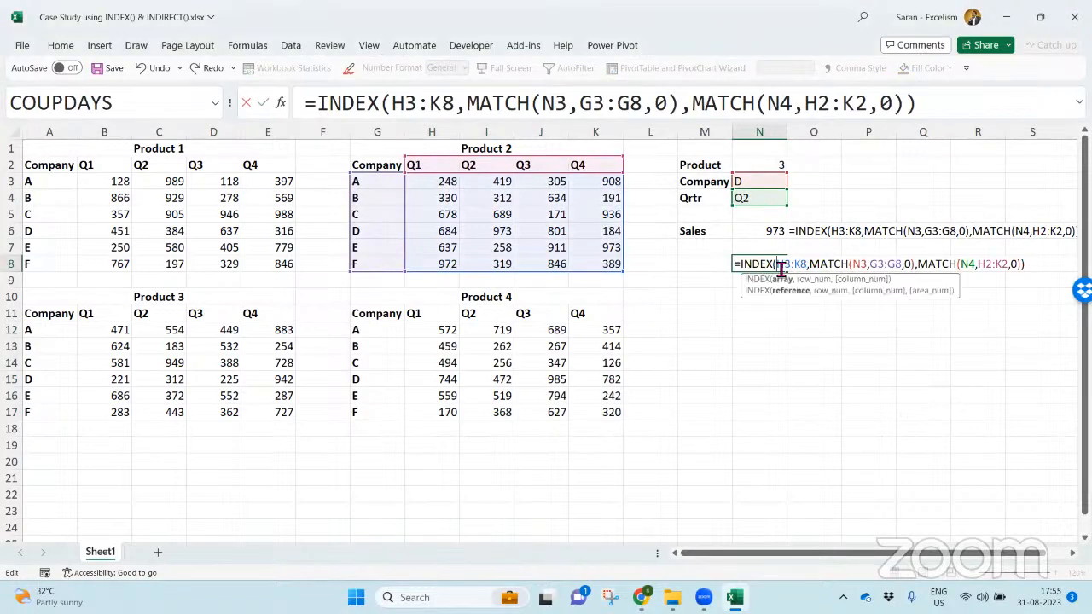
pyautogui.moveTo(778, 264); pyautogui.dragTo(808, 264)
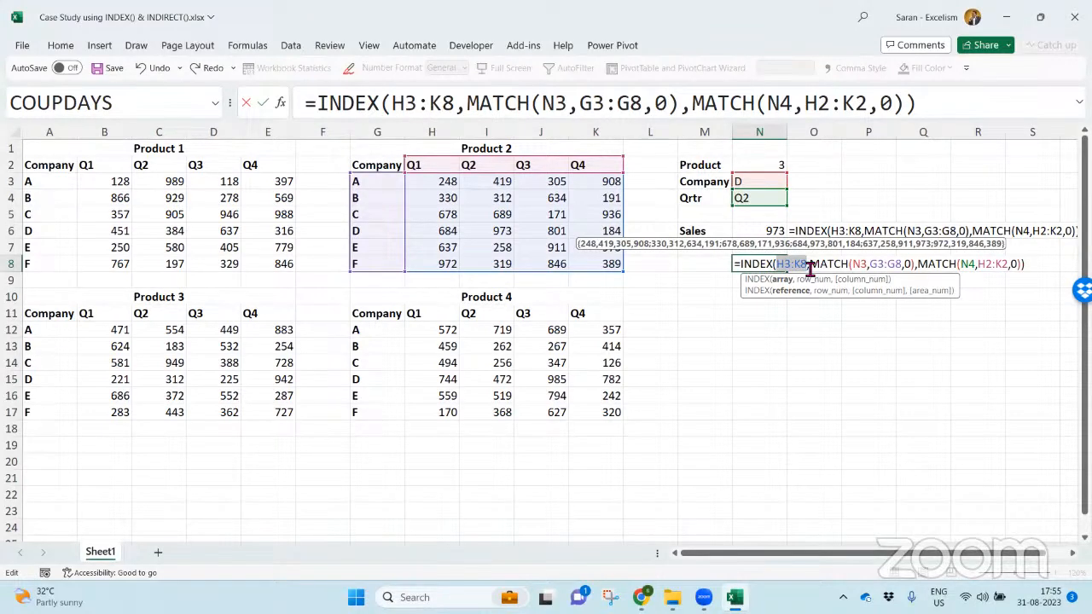
pyautogui.write('S.3')
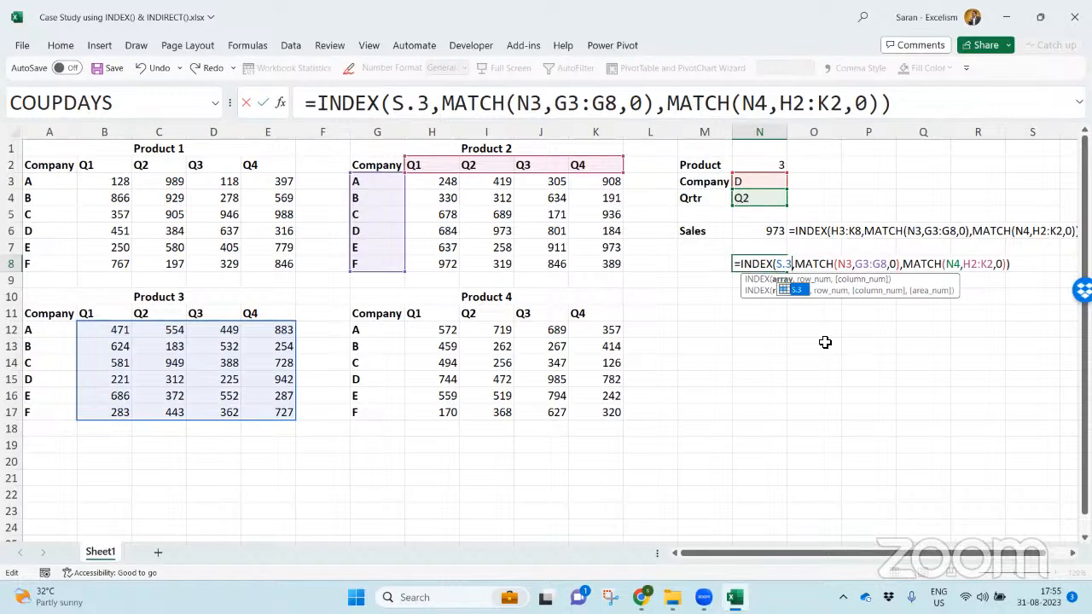
# - Turn the array argument in N8 into the text expression "S."&N2, linked to the Product cell
pyautogui.press('BackSpace')
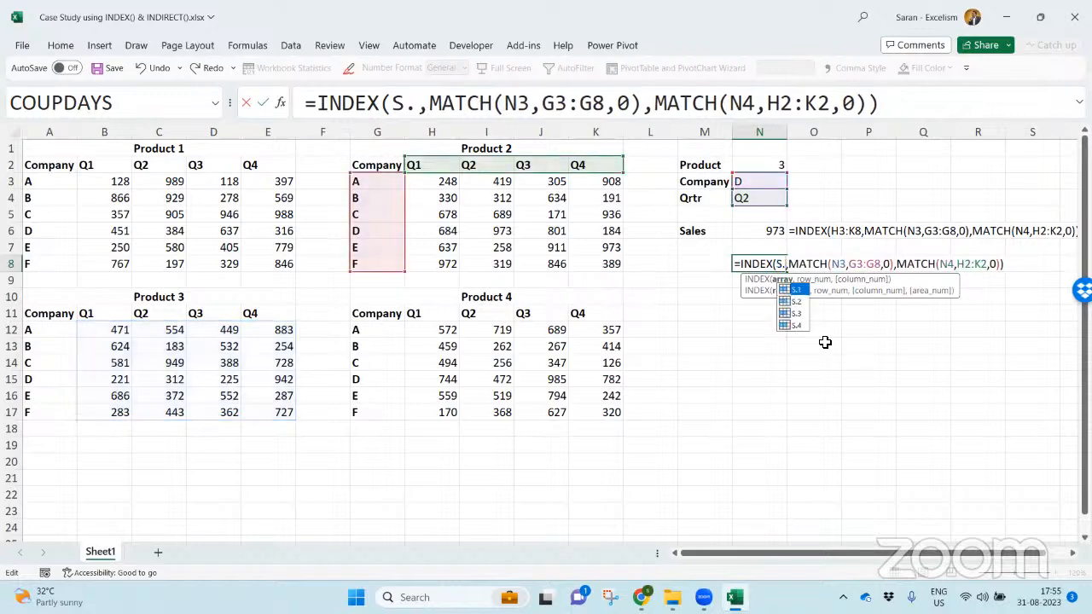
pyautogui.click(779, 265)
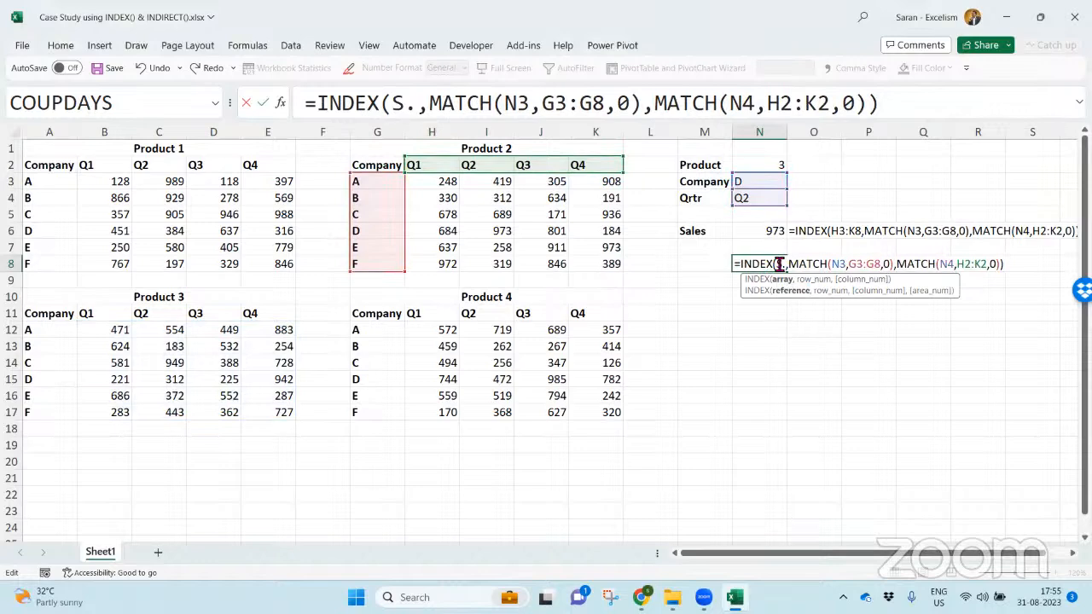
pyautogui.write('"S."&')
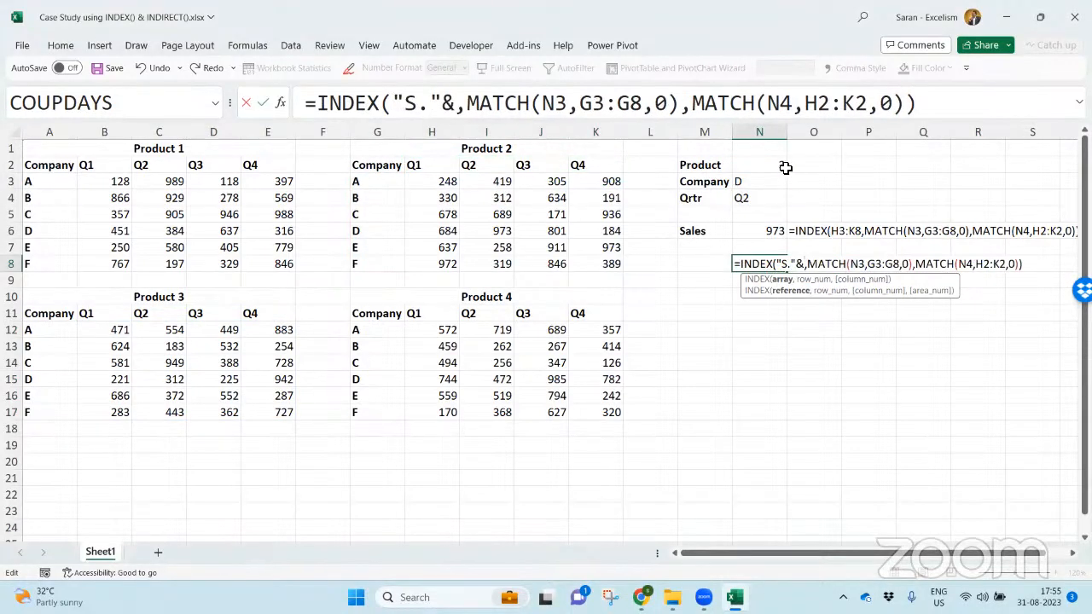
pyautogui.click(784, 166)
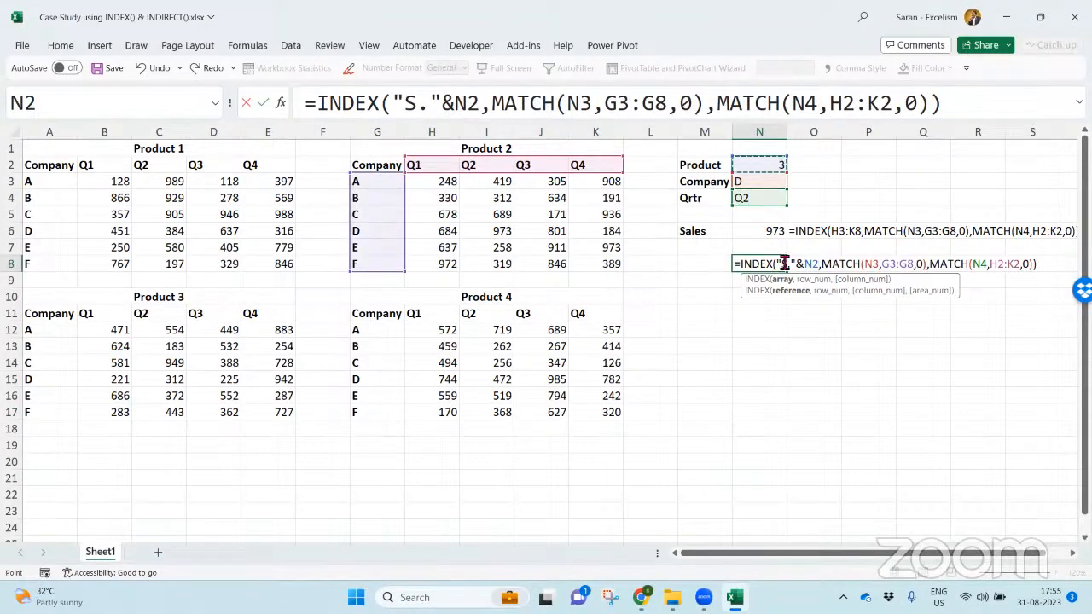
# - Wrap the "S."&N2 array argument of the N8 formula in INDIRECT
pyautogui.moveTo(777, 263); pyautogui.dragTo(821, 267)
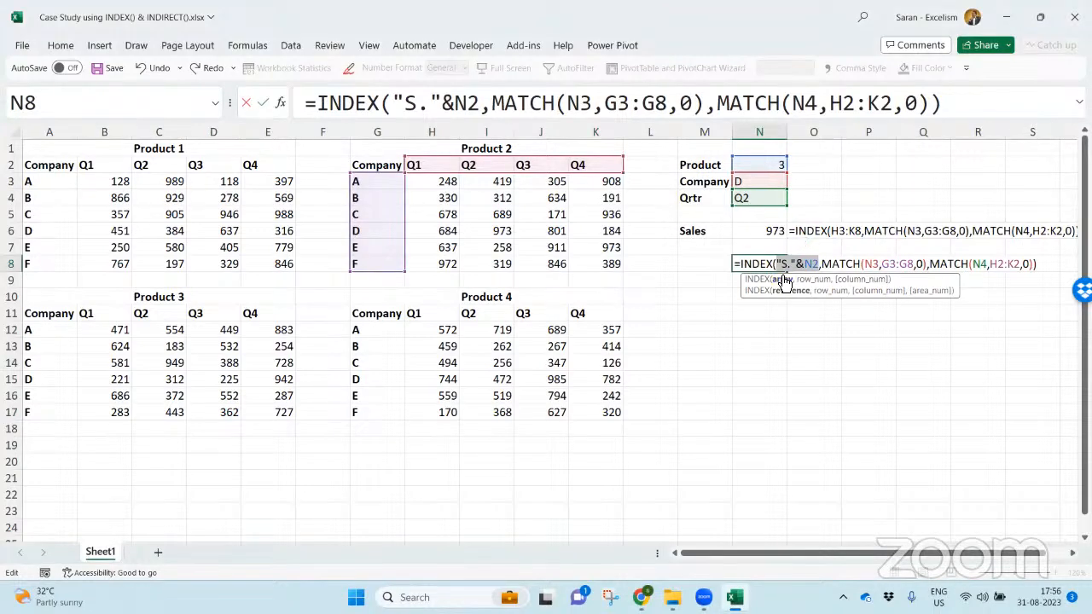
pyautogui.click(776, 264)
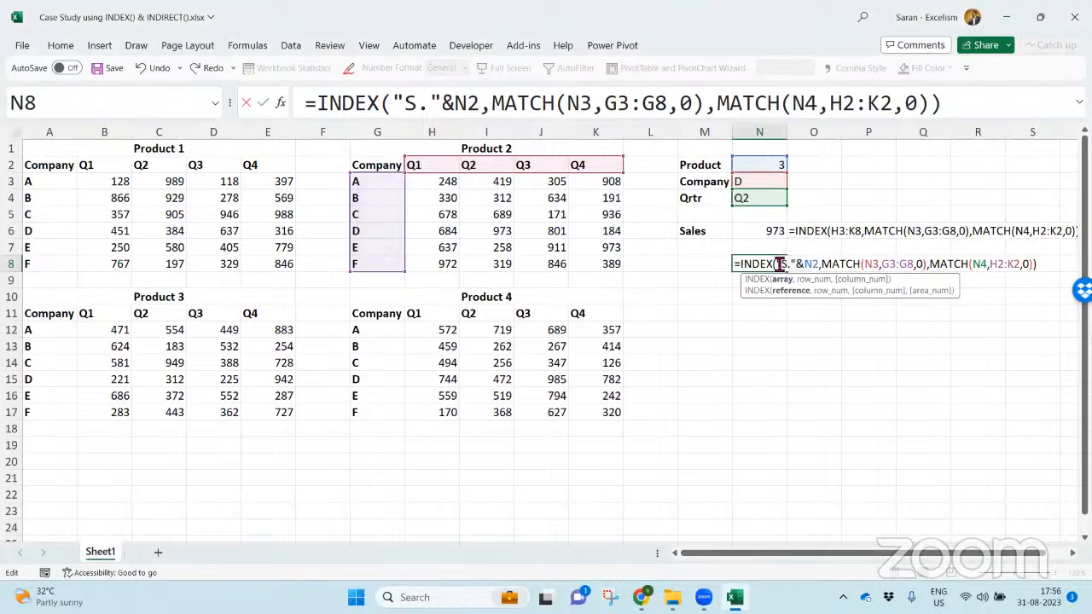
pyautogui.write('Ind')
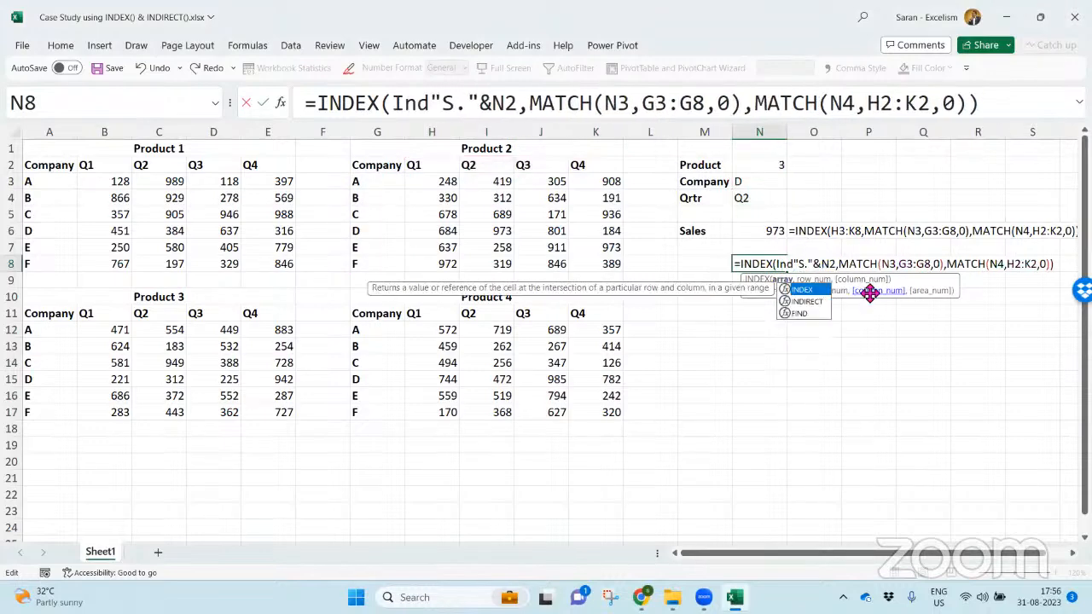
pyautogui.press('Tab')
pyautogui.click(875, 264)
pyautogui.press('Left')
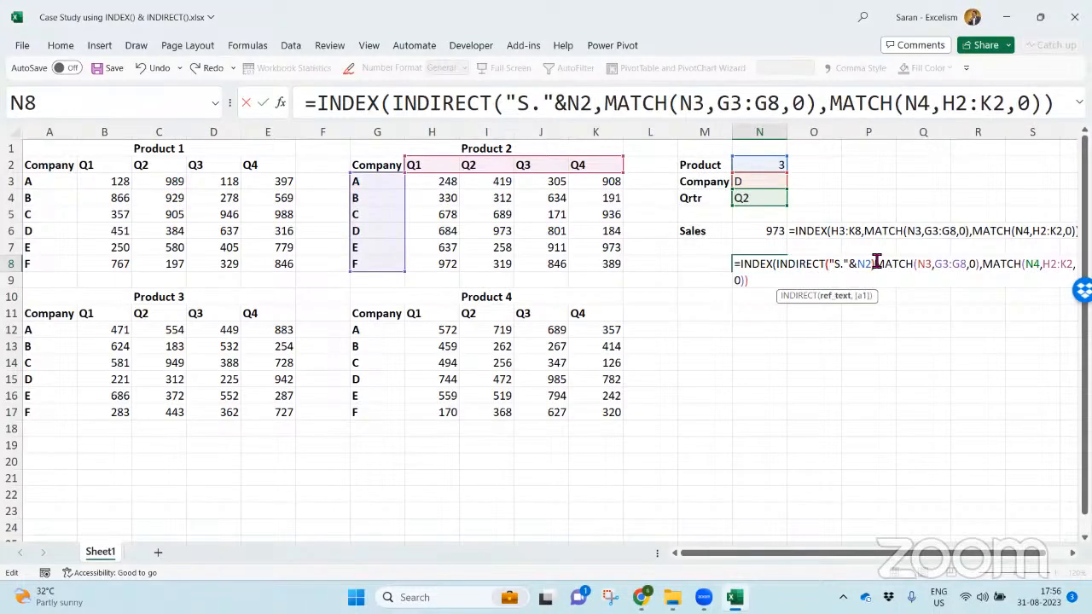
pyautogui.write(')')
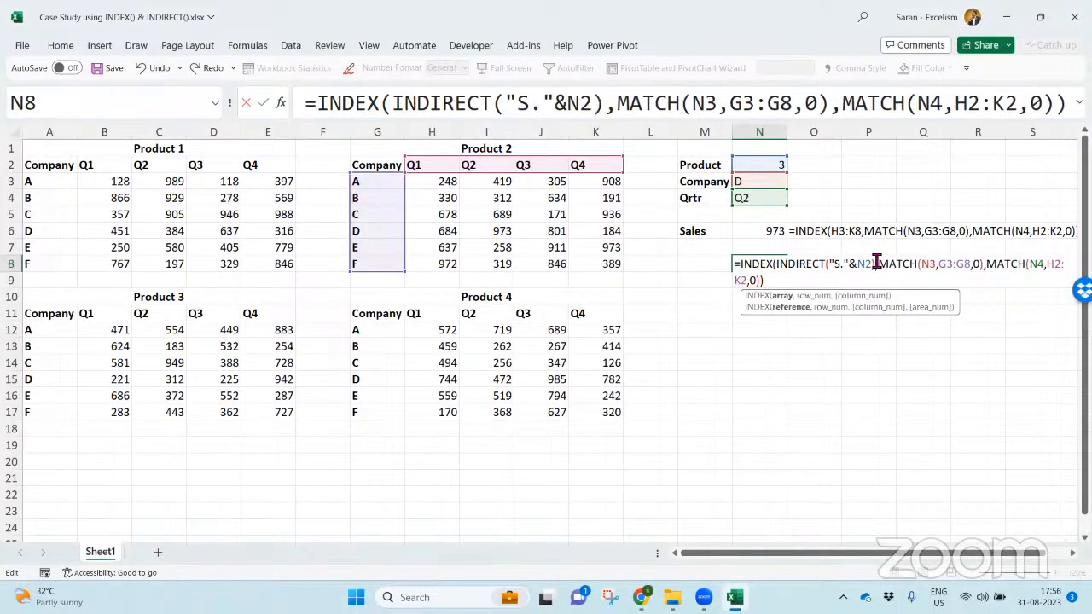
# - Commit the N8 formula and copy the FORMULATEXT cell O6 into O8 to display the N8 formula
pyautogui.press('Return')
pyautogui.press('Up')
pyautogui.press('Up')
pyautogui.press('Up')
pyautogui.press('Right')
pyautogui.hotkey('ctrl', 'c')
pyautogui.press('Down')
pyautogui.press('Down')
pyautogui.hotkey('ctrl', 'v')
pyautogui.press('Escape')
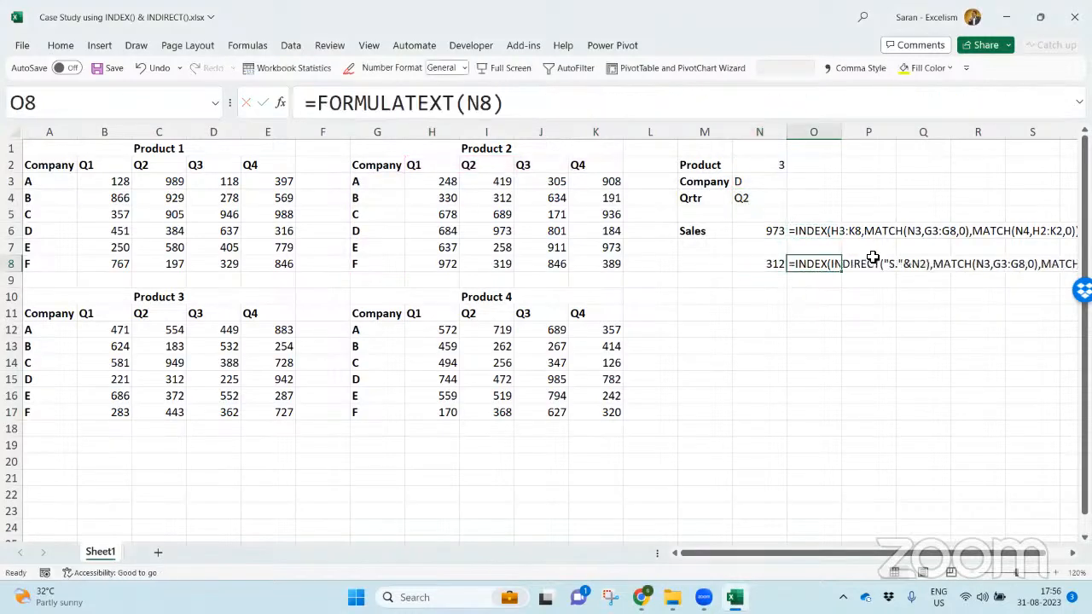
# - Set Product in N2 to 2 and compare the N8 result with company D's Q2 figure in the Product 2 table
pyautogui.click(764, 167)
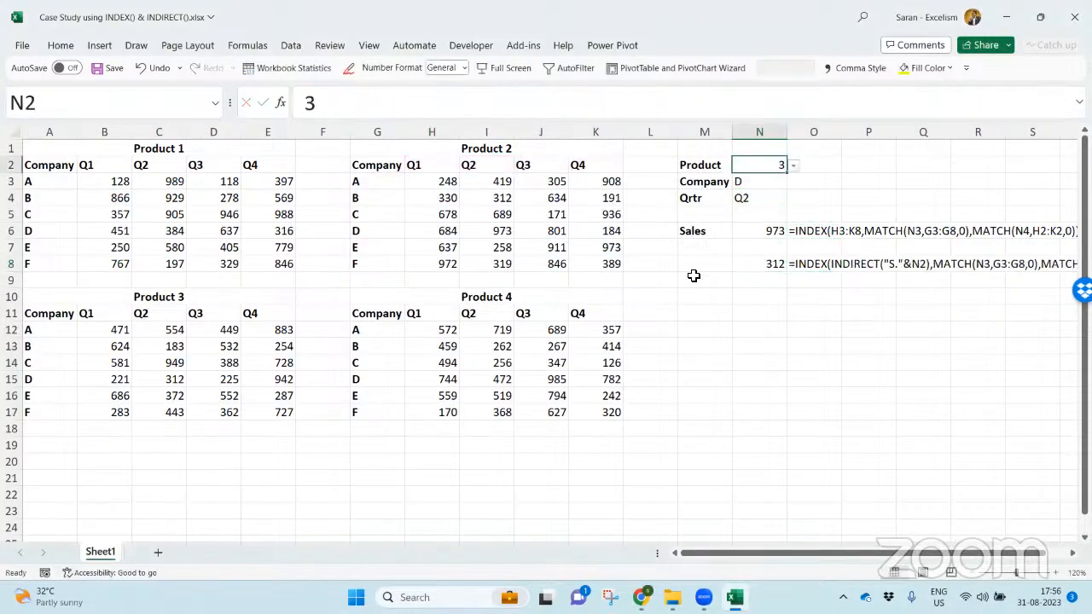
pyautogui.click(443, 379)
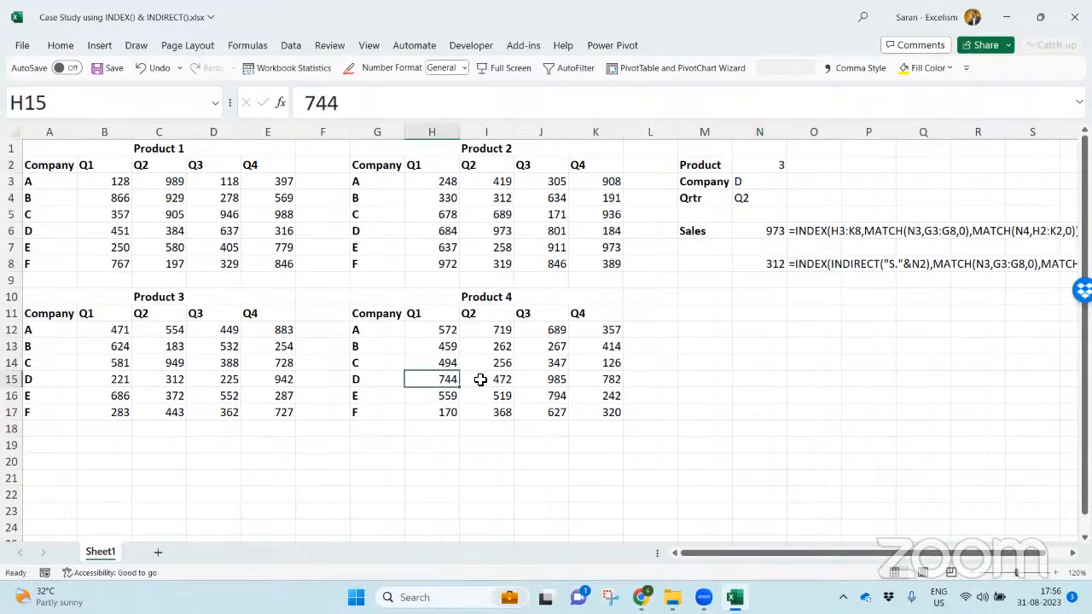
pyautogui.click(480, 379)
pyautogui.click(781, 163)
pyautogui.click(786, 164)
pyautogui.press('Up')
pyautogui.press('Return')
pyautogui.click(369, 234)
pyautogui.click(487, 234)
pyautogui.click(765, 268)
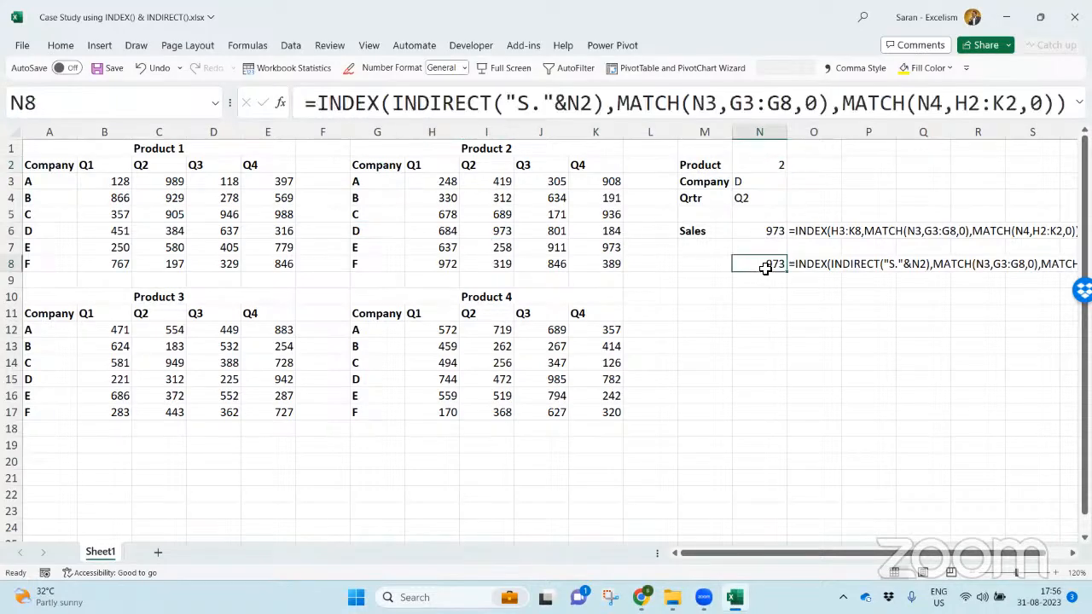
# - Set Product in N2 to 1 and compare the N8 result with company D's Q2 figure in the Product 1 table
pyautogui.click(770, 165)
pyautogui.hotkey('alt', 'Down')
pyautogui.press('Up')
pyautogui.press('Return')
pyautogui.click(68, 229)
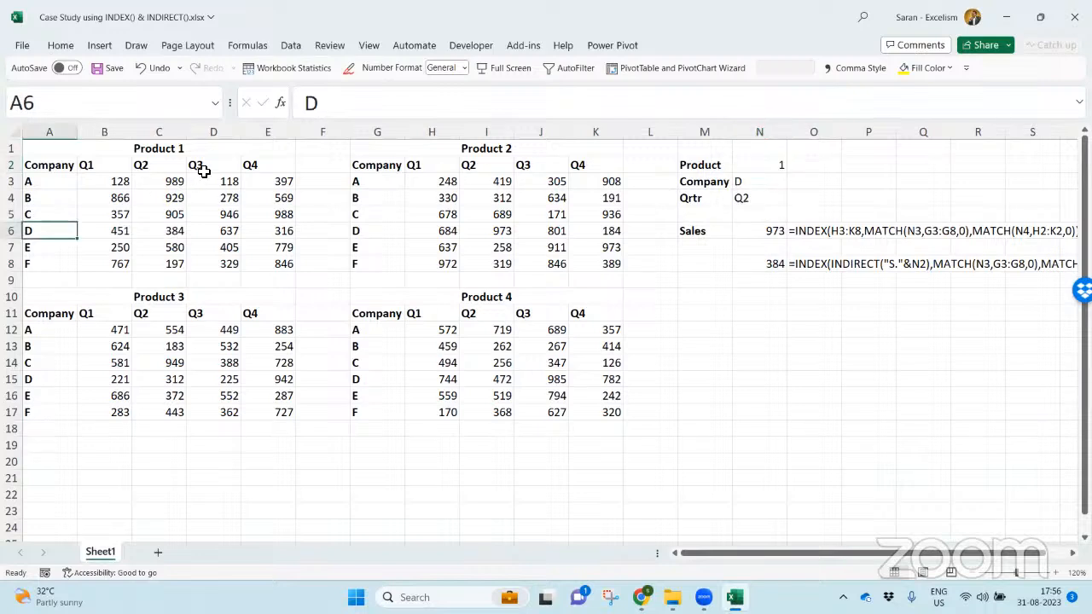
pyautogui.click(167, 233)
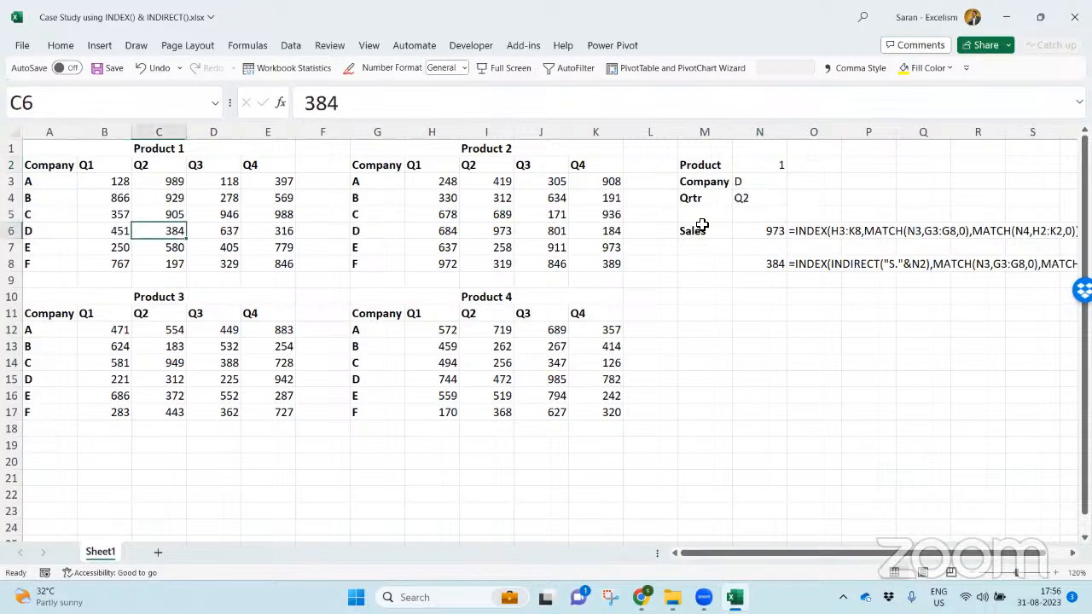
pyautogui.click(755, 260)
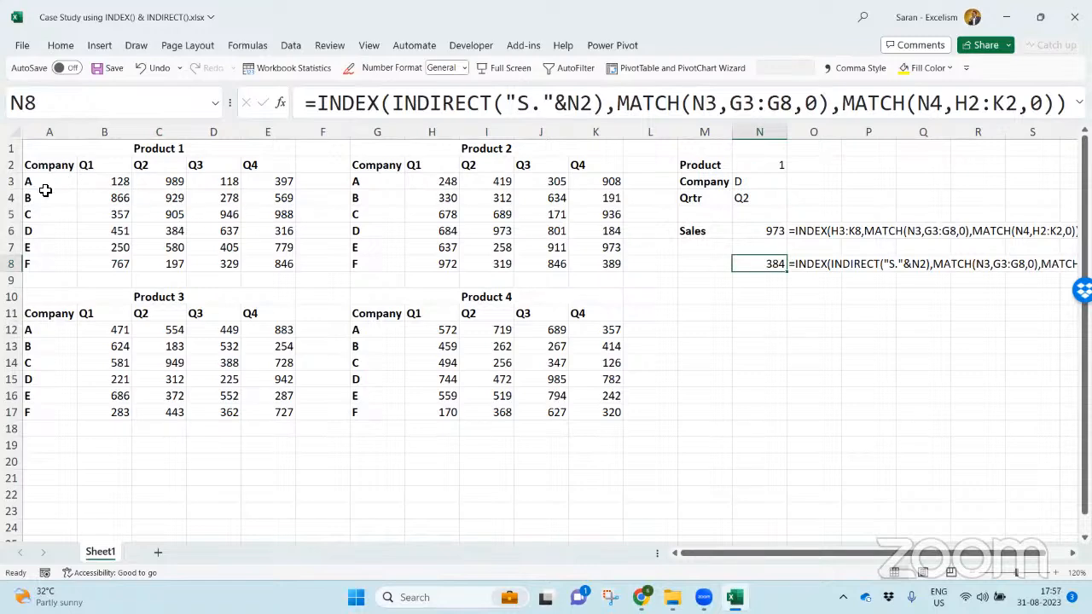
# - Compare the company labels of the Product 1 and Product 2 tables and review the list validation on the Company cell N3
pyautogui.moveTo(43, 193); pyautogui.dragTo(35, 268)
pyautogui.click(389, 169)
pyautogui.moveTo(388, 196); pyautogui.dragTo(376, 249)
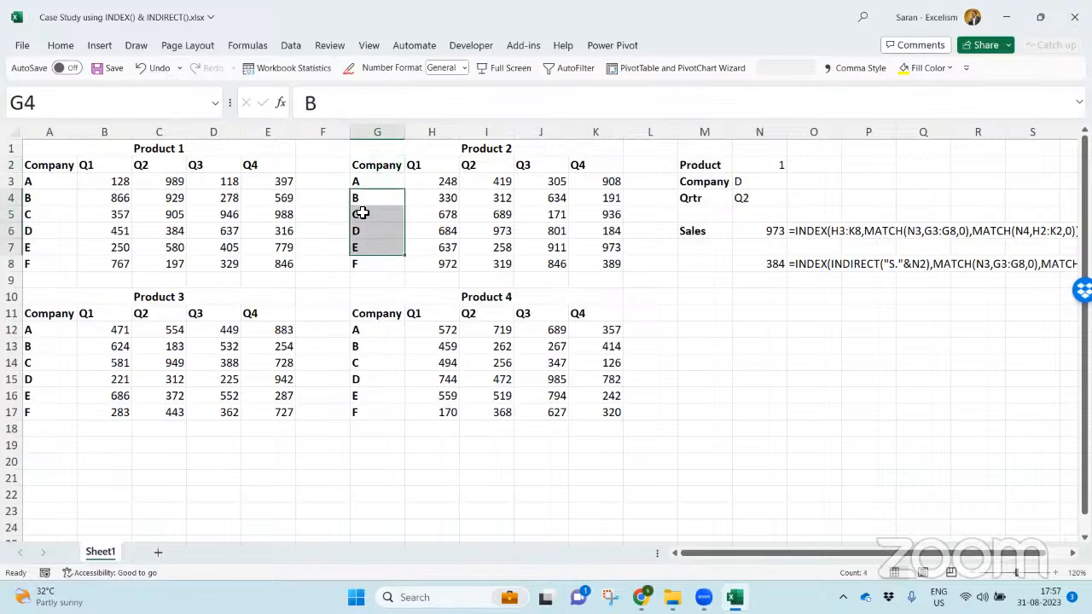
pyautogui.click(757, 180)
pyautogui.hotkey('alt', 'a')
pyautogui.press('v')
pyautogui.press('v')
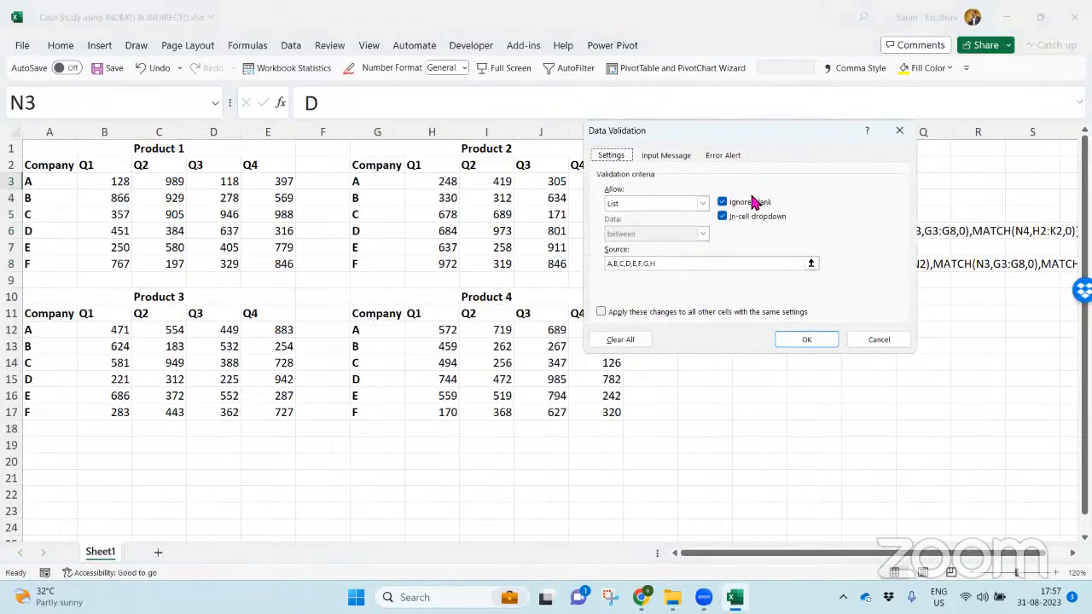
pyautogui.click(872, 342)
# - Replace the Product 2 company labels in G3:G8 with E, F, G, A, B and C
pyautogui.moveTo(384, 184); pyautogui.dragTo(385, 269)
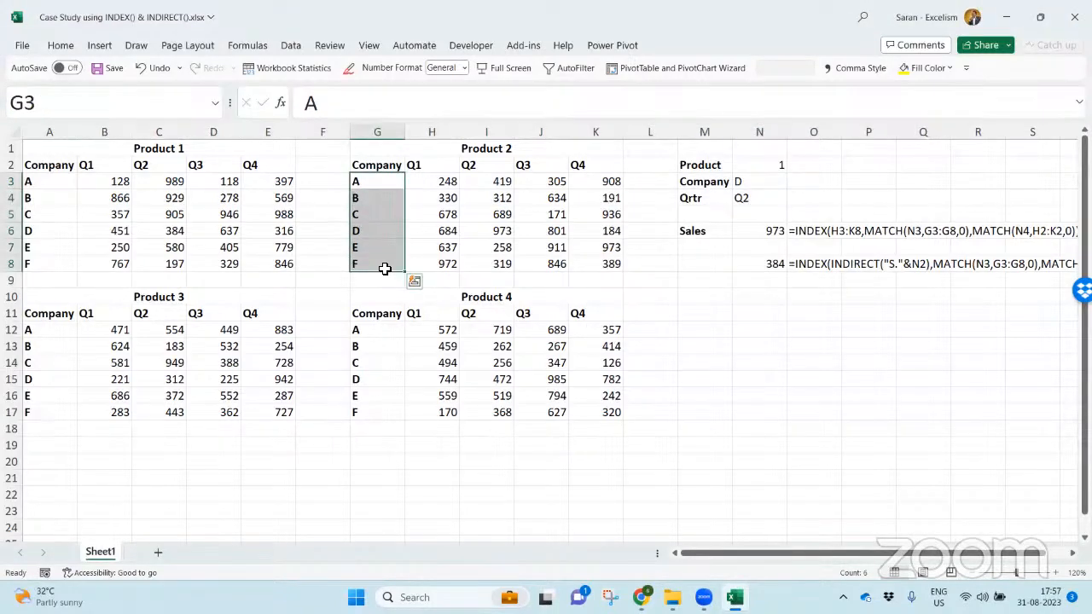
pyautogui.press('Up')
pyautogui.press('Down')
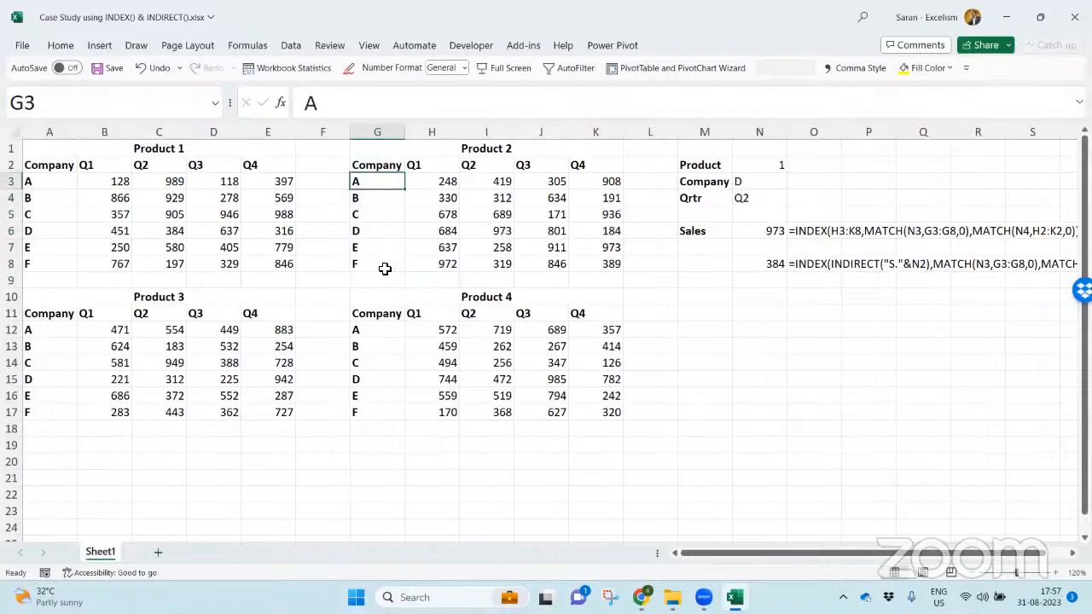
pyautogui.write('E F G A B FCompany')
pyautogui.press('Return')
pyautogui.press('Up')
# - Replace the Product 4 company labels in G12:G17 with D, A, C, F, G and B
pyautogui.press('Up')
pyautogui.press('Down')
pyautogui.write('C')
pyautogui.press('Delete')
pyautogui.press('Return')
pyautogui.press('Down')
pyautogui.press('Down')
pyautogui.press('Down')
pyautogui.press('Down')
pyautogui.press('Up')
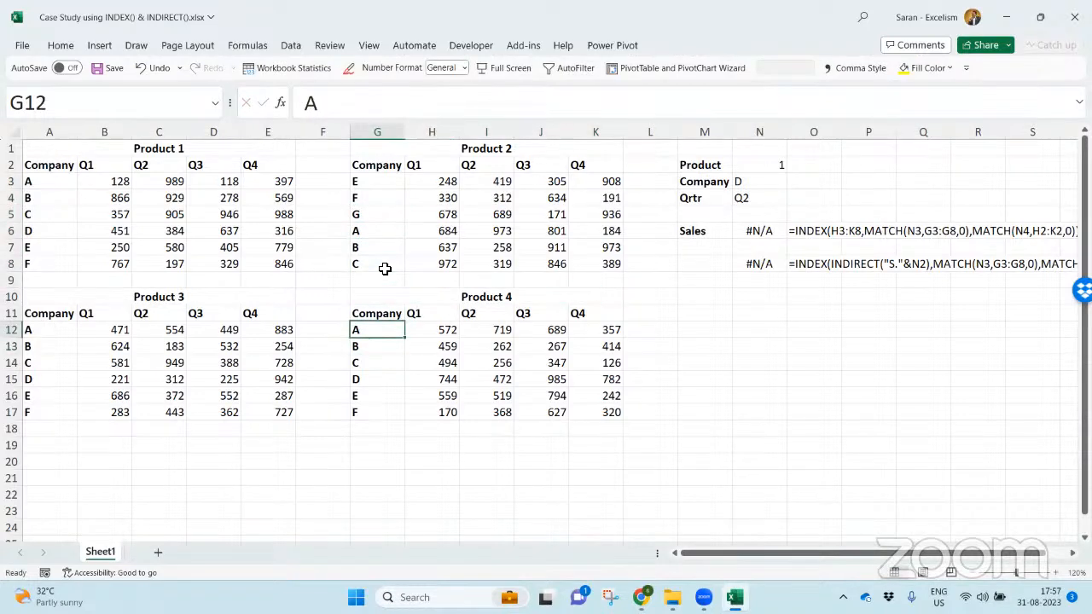
pyautogui.write('D')
pyautogui.press('Return')
pyautogui.write('A')
pyautogui.press('Return')
pyautogui.write('Company')
pyautogui.press('Return')
pyautogui.write('F')
pyautogui.press('Return')
pyautogui.write('G')
pyautogui.press('Return')
pyautogui.write('F')
pyautogui.press('BackSpace')
pyautogui.write('B')
pyautogui.press('Up')
pyautogui.press('Up')
pyautogui.press('Up')
pyautogui.press('F2')
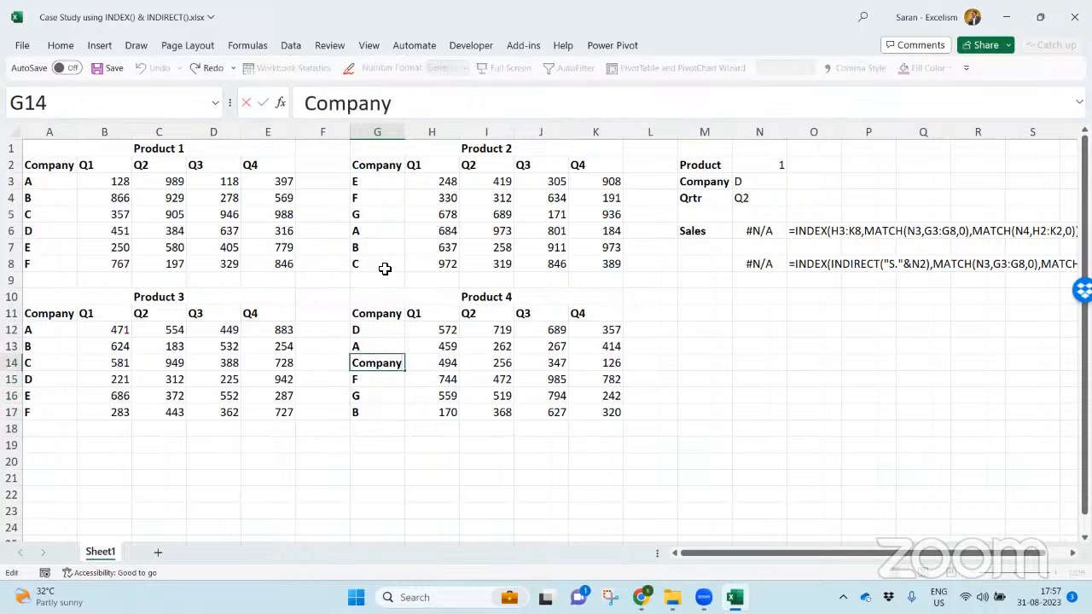
pyautogui.press('BackSpace')
pyautogui.press('BackSpace')
pyautogui.press('BackSpace')
pyautogui.press('BackSpace')
pyautogui.press('BackSpace')
pyautogui.press('BackSpace')
pyautogui.press('Return')
# - Replace the Product 3 company labels in A12:A16 with G, H, A, B and D
pyautogui.press('Left')
pyautogui.press('Left')
pyautogui.press('Left')
pyautogui.press('Left')
pyautogui.press('Left')
pyautogui.press('Left')
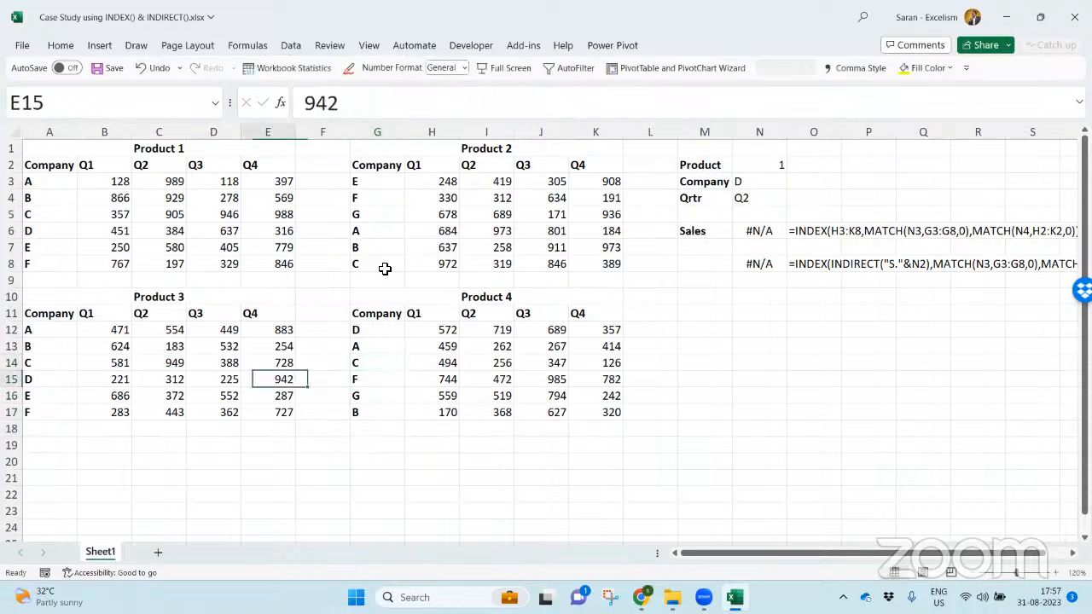
pyautogui.press('Up')
pyautogui.press('Up')
pyautogui.press('Up')
pyautogui.press('Up')
pyautogui.press('Up')
pyautogui.press('Down')
pyautogui.press('Down')
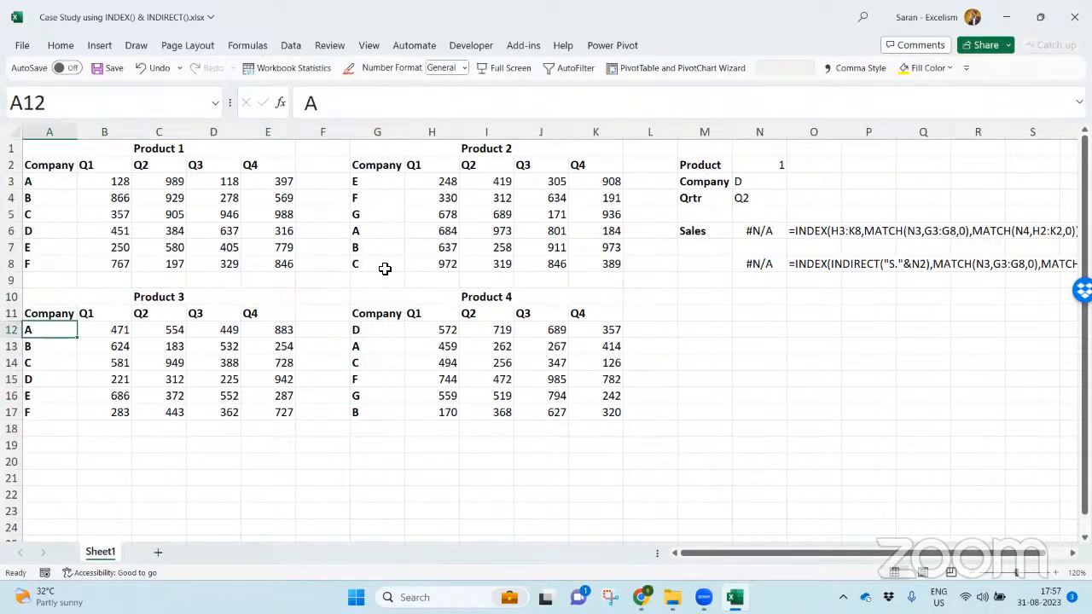
pyautogui.write('G')
pyautogui.press('Down')
pyautogui.press('Down')
pyautogui.press('Up')
pyautogui.write('H')
pyautogui.press('Return')
pyautogui.write('A')
pyautogui.press('Return')
pyautogui.write('B')
pyautogui.press('Return')
pyautogui.write('D')
pyautogui.press('Return')
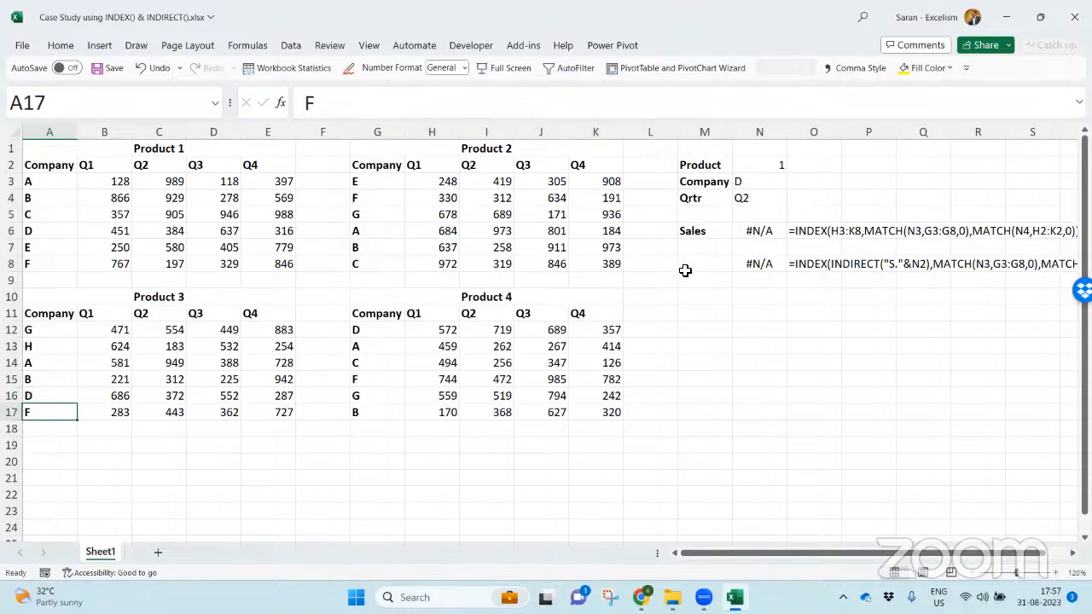
# - Examine the lookup inputs N2:N4 and the table ranges referenced by the Sales formulas in N6 and N8
pyautogui.click(759, 261)
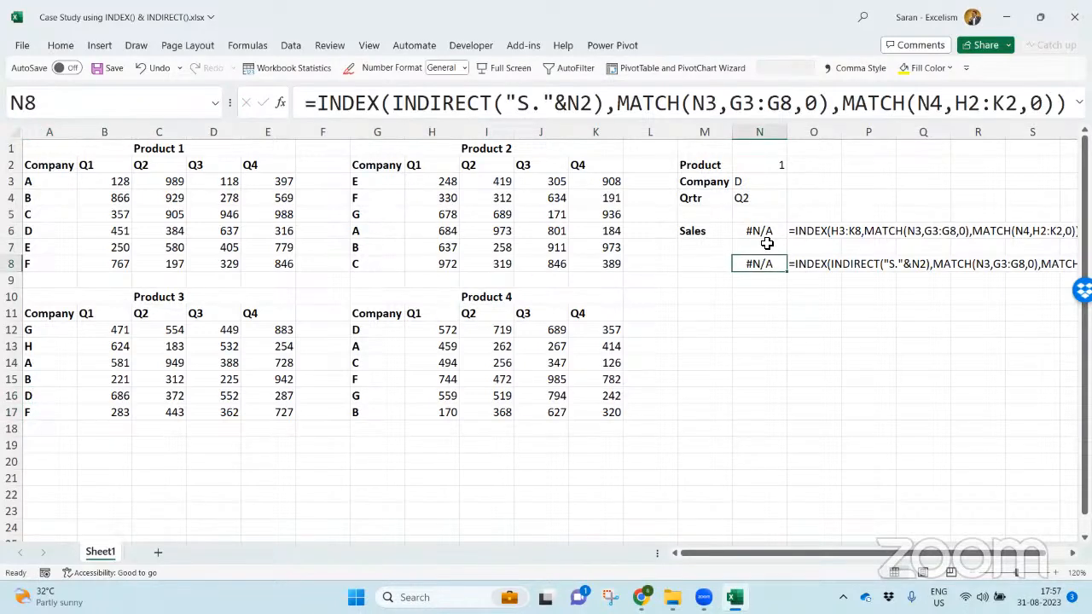
pyautogui.click(772, 167)
pyautogui.click(756, 184)
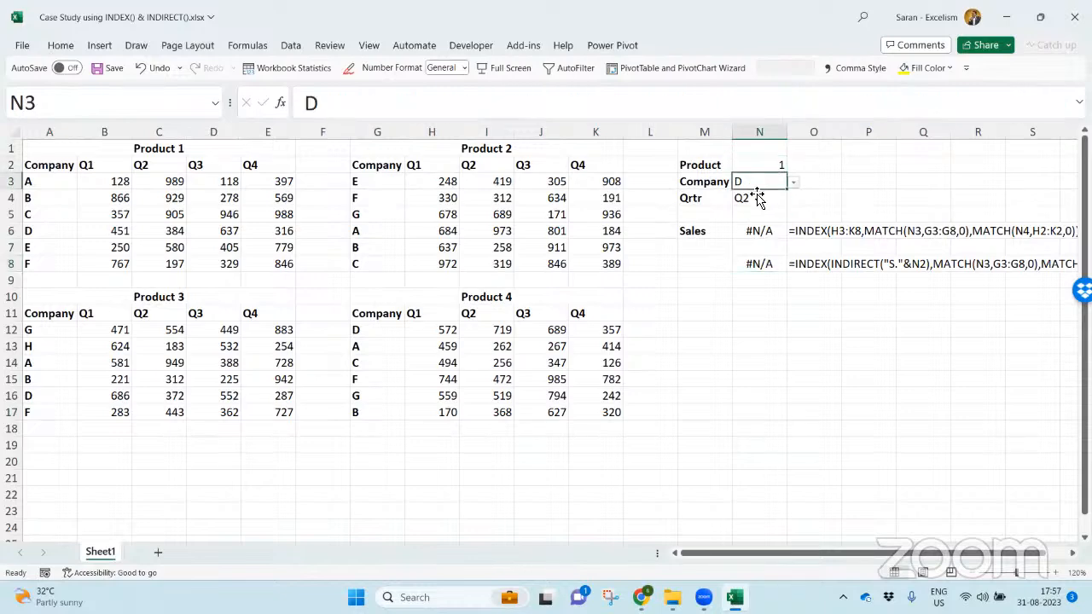
pyautogui.click(759, 203)
pyautogui.click(772, 228)
pyautogui.doubleClick(772, 231)
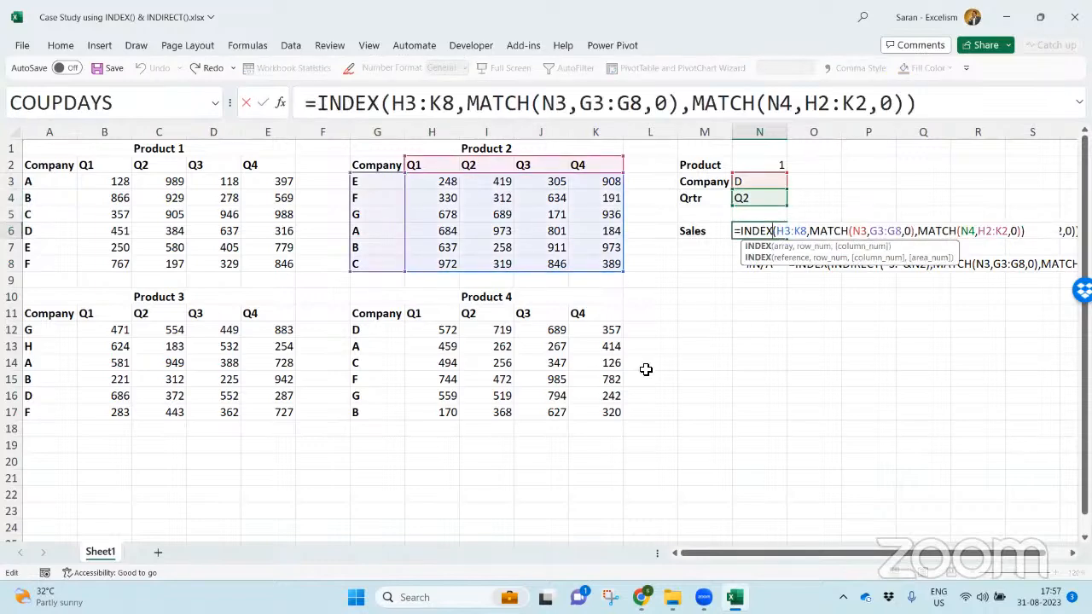
pyautogui.press('Escape')
pyautogui.press('F2')
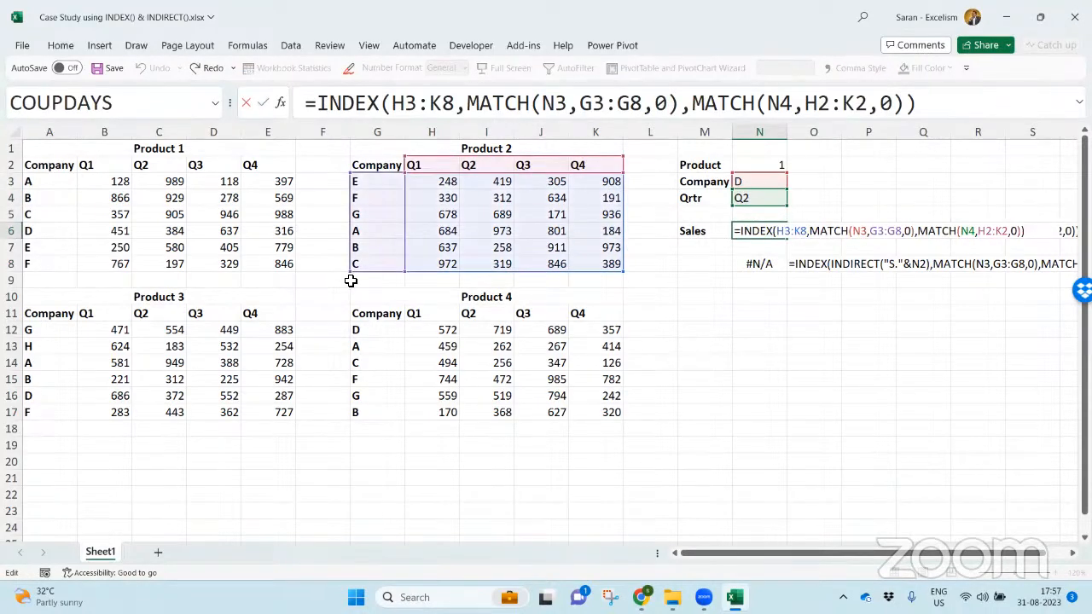
pyautogui.press('Return')
pyautogui.press('Down')
pyautogui.press('F2')
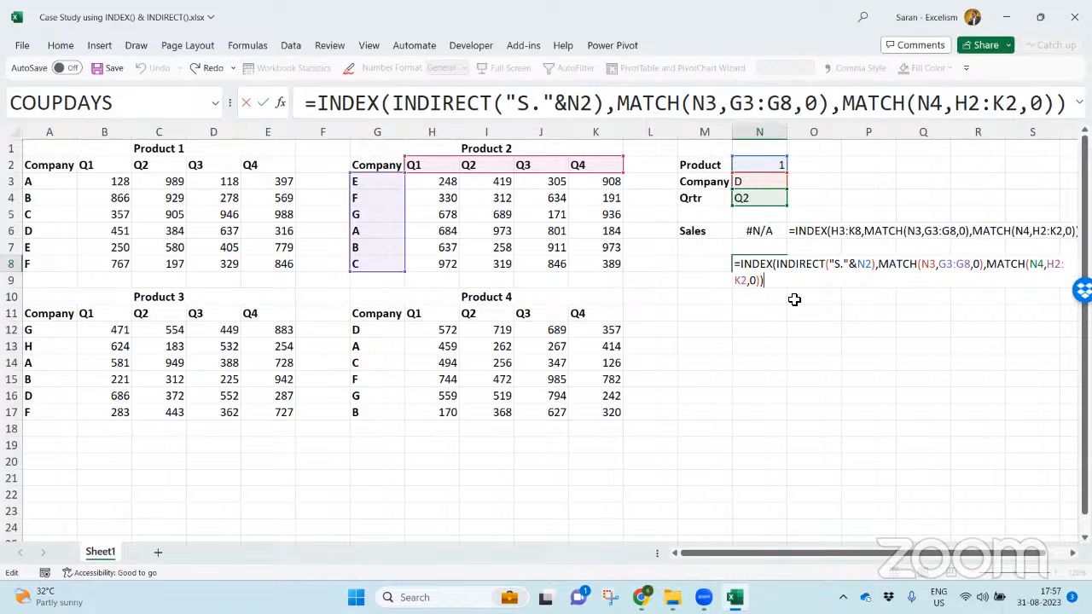
pyautogui.hotkey('ctrl', 'Return')
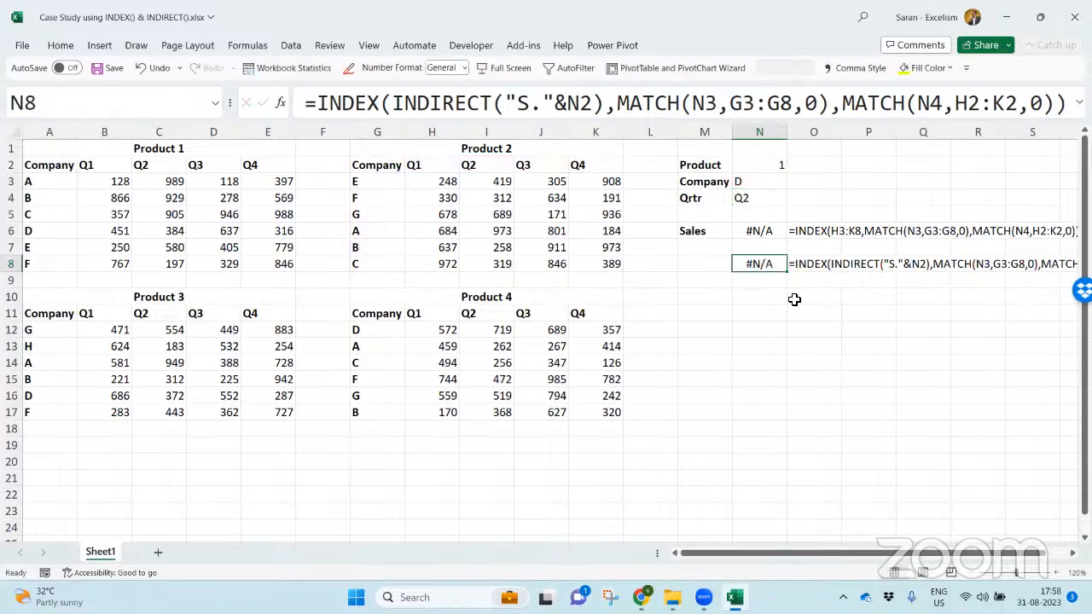
# - Define a named range for the Product 1 company labels in A3:A8
pyautogui.moveTo(75, 181); pyautogui.dragTo(61, 257)
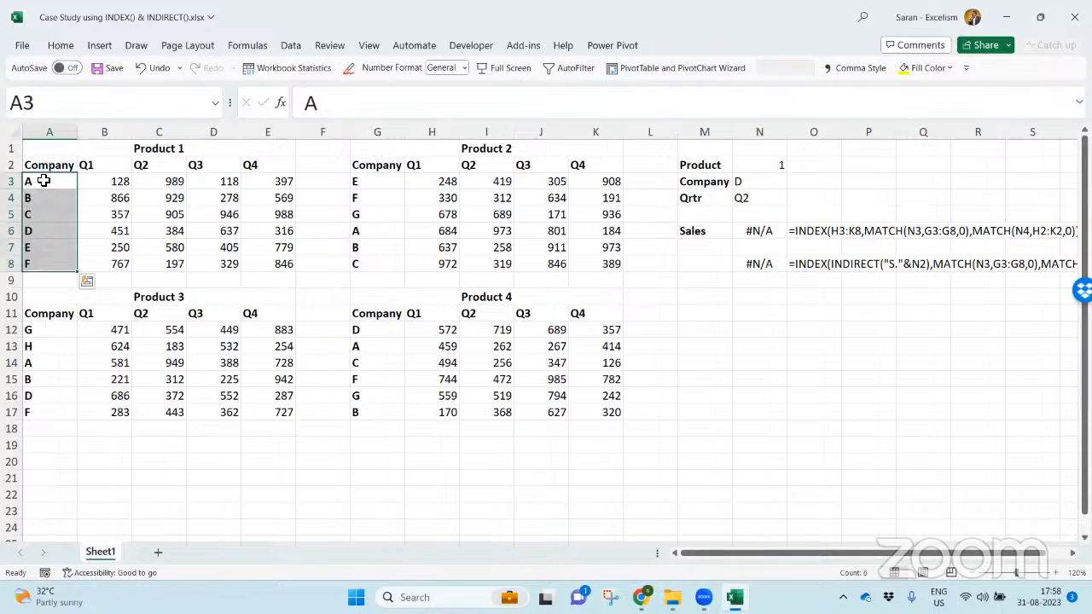
pyautogui.click(77, 113)
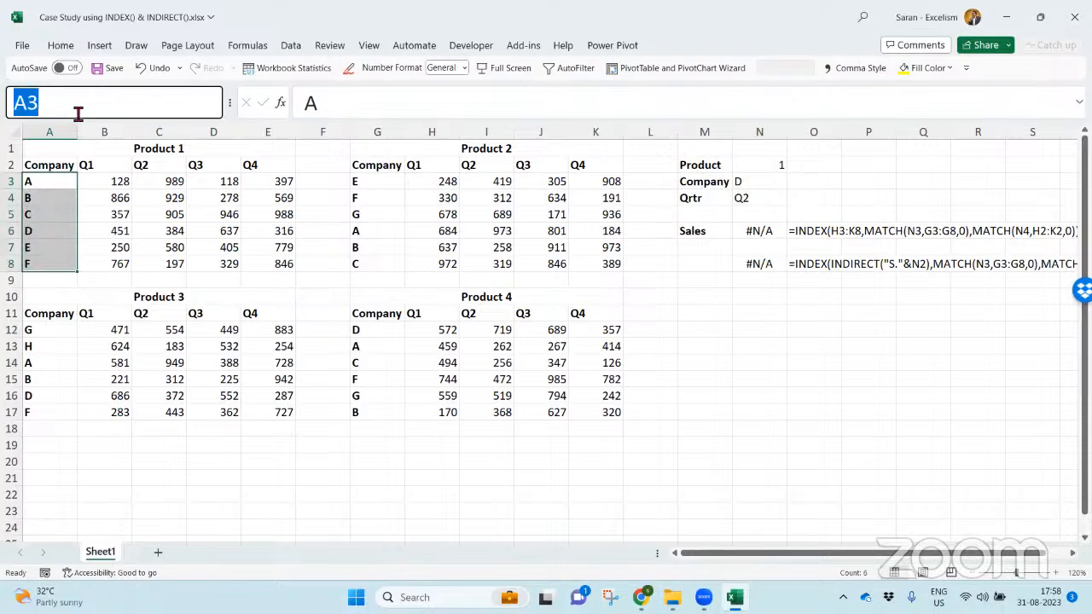
pyautogui.write('G3')
pyautogui.press('Return')
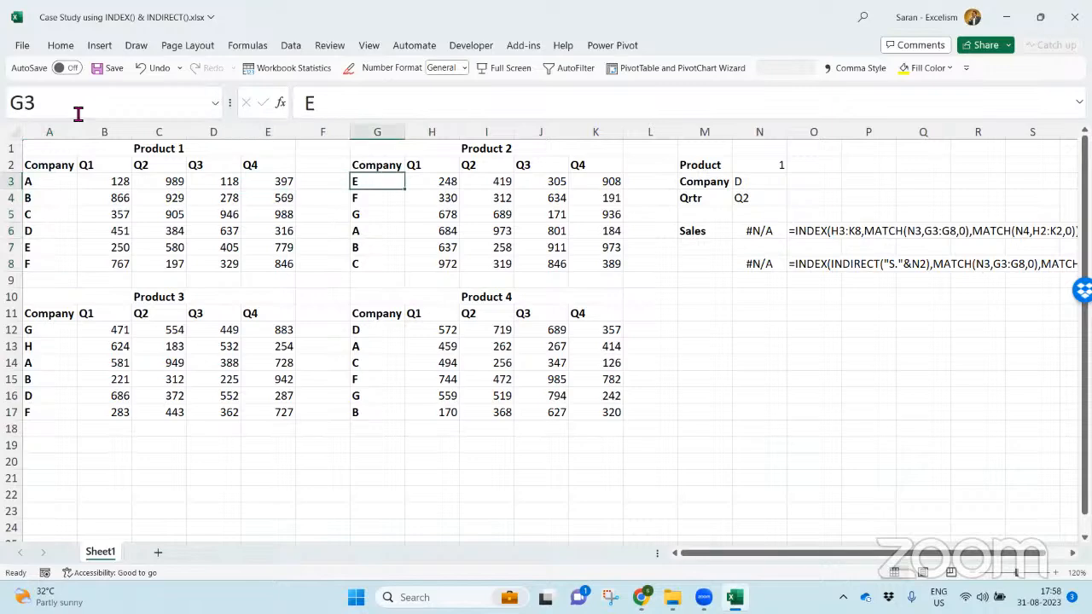
# - Name the Product 2 company labels in G3:G8 as C.2
pyautogui.hotkey('ctrl', 'shift', 'Down')
pyautogui.click(78, 113)
pyautogui.write('C.2')
pyautogui.press('Return')
# - Name the Product 4 company labels in G12:G17 as C.4
pyautogui.hotkey('ctrl', 'Down')
pyautogui.hotkey('ctrl', 'Down')
pyautogui.press('Down')
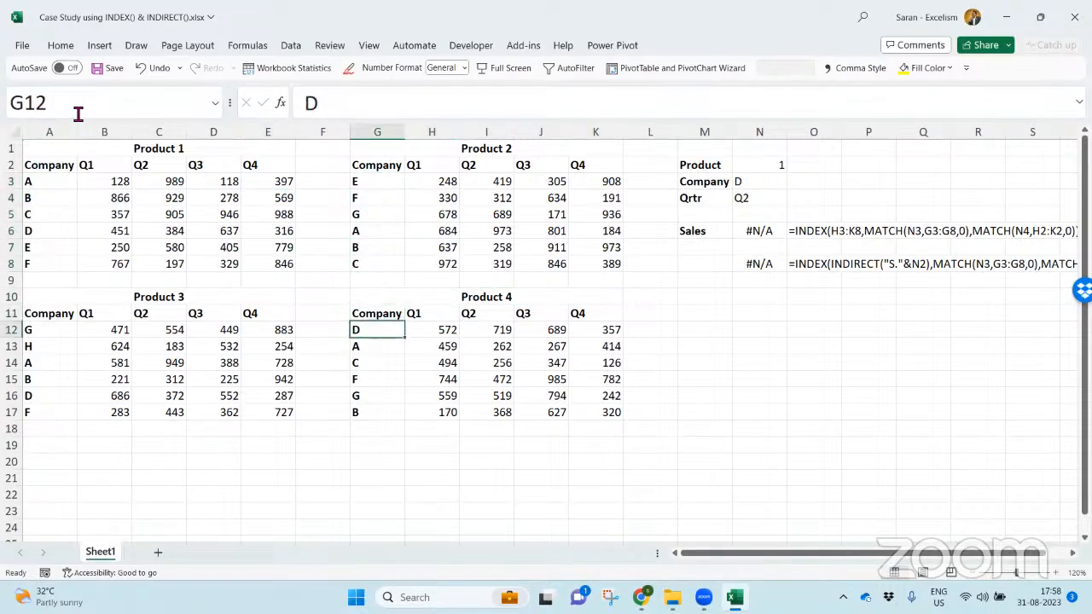
pyautogui.hotkey('ctrl', 'shift', 'Down')
pyautogui.click(78, 113)
pyautogui.write('C')
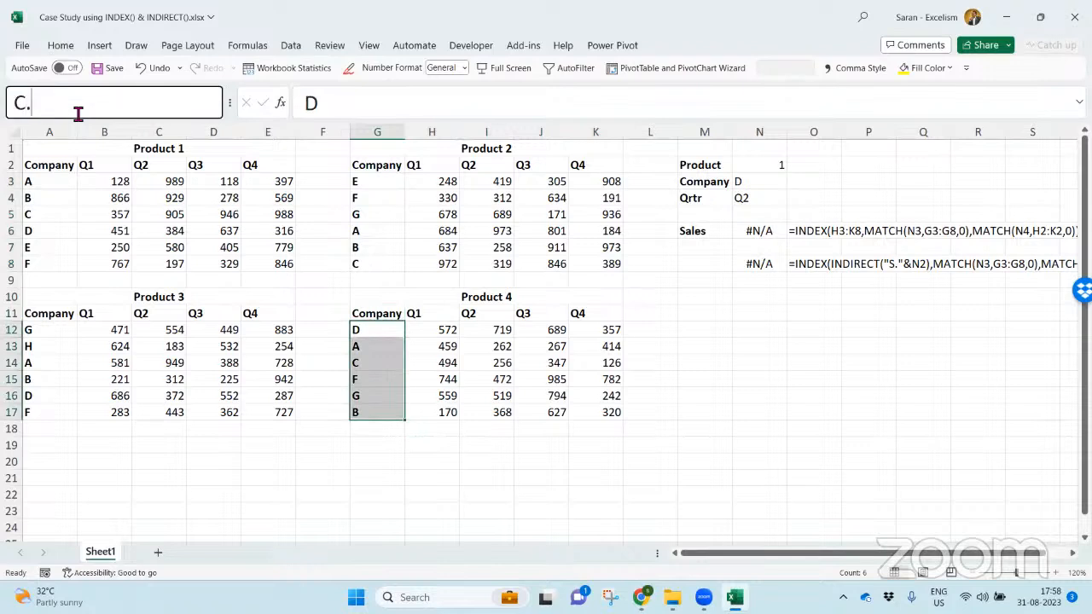
pyautogui.write('.4')
pyautogui.press('Return')
# - Name the Product 3 company labels in A12:A17 as C.3
pyautogui.hotkey('ctrl', 'Left')
pyautogui.hotkey('ctrl', 'Left')
pyautogui.hotkey('ctrl', 'shift', 'Down')
pyautogui.click(78, 114)
pyautogui.write('C.1')
pyautogui.press('BackSpace')
pyautogui.write('3')
pyautogui.press('Return')
# - Name the Product 1 quarter headers in B2:E2 as Q.1
pyautogui.hotkey('ctrl', 'Up')
pyautogui.hotkey('ctrl', 'Up')
pyautogui.hotkey('ctrl', 'Up')
pyautogui.press('Down')
pyautogui.press('Right')
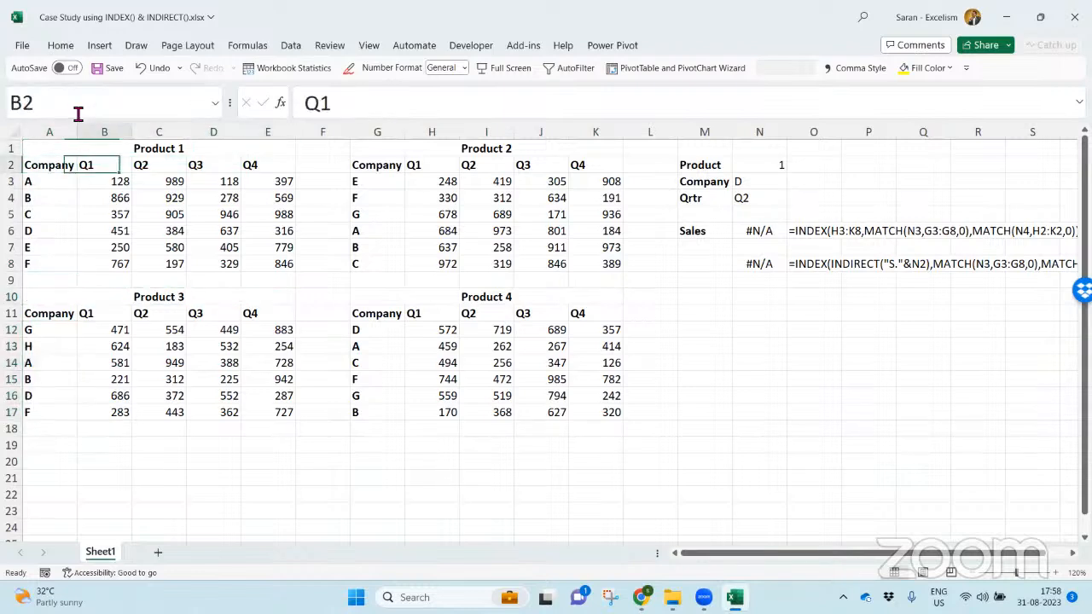
pyautogui.hotkey('ctrl', 'shift', 'Right')
pyautogui.click(78, 114)
pyautogui.write('Q.1')
pyautogui.press('Return')
# - Name the Product 2 quarter headers in H2:K2 as Q.2
pyautogui.hotkey('ctrl', 'Right')
pyautogui.hotkey('ctrl', 'Right')
pyautogui.hotkey('ctrl', 'Right')
pyautogui.press('Left')
pyautogui.press('Left')
pyautogui.press('Left')
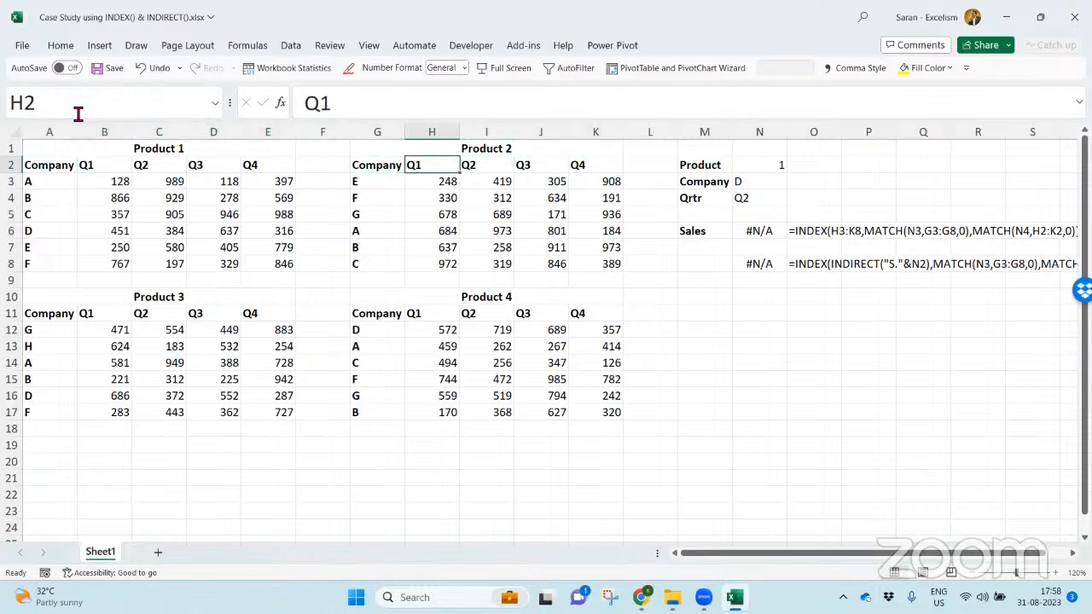
pyautogui.hotkey('ctrl', 'shift', 'Right')
pyautogui.click(77, 113)
pyautogui.write('Q.2')
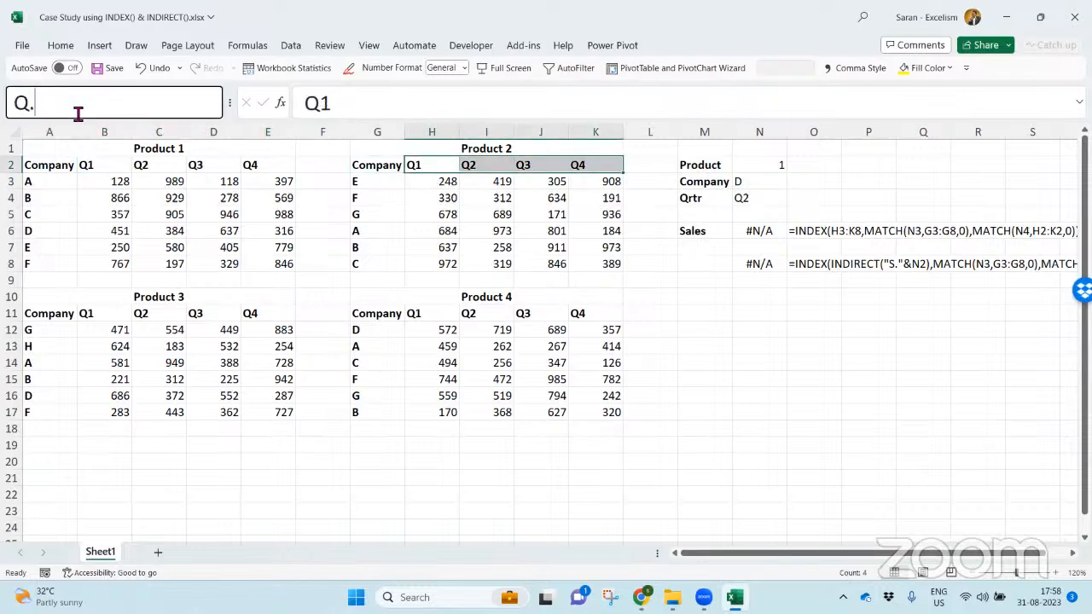
pyautogui.press('Return')
# - Name the Product 4 quarter headers in H11:K11 as Q.4
pyautogui.hotkey('ctrl', 'Down')
pyautogui.hotkey('ctrl', 'Down')
pyautogui.hotkey('ctrl', 'shift', 'Right')
pyautogui.click(78, 113)
pyautogui.write('Q.4')
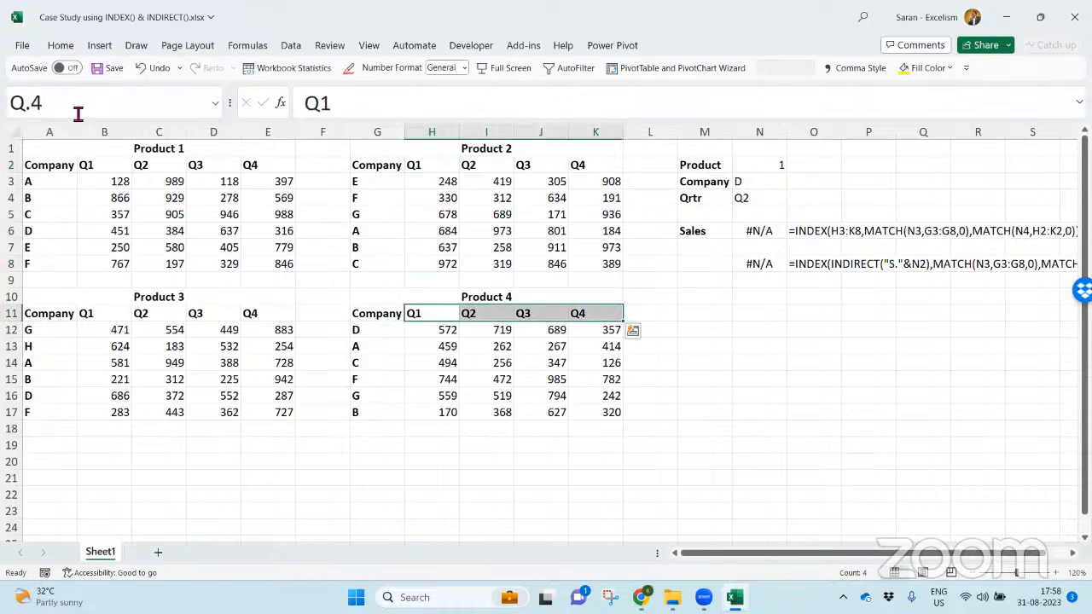
# - Name the Product 3 quarter headers in B11:E11 as Q.3
pyautogui.press('Return')
pyautogui.press('Left')
pyautogui.press('Left')
pyautogui.press('Left')
pyautogui.press('Left')
pyautogui.press('Left')
pyautogui.press('Left')
pyautogui.hotkey('ctrl', 'shift', 'Right')
pyautogui.click(78, 114)
pyautogui.write('Q.3')
pyautogui.press('Return')
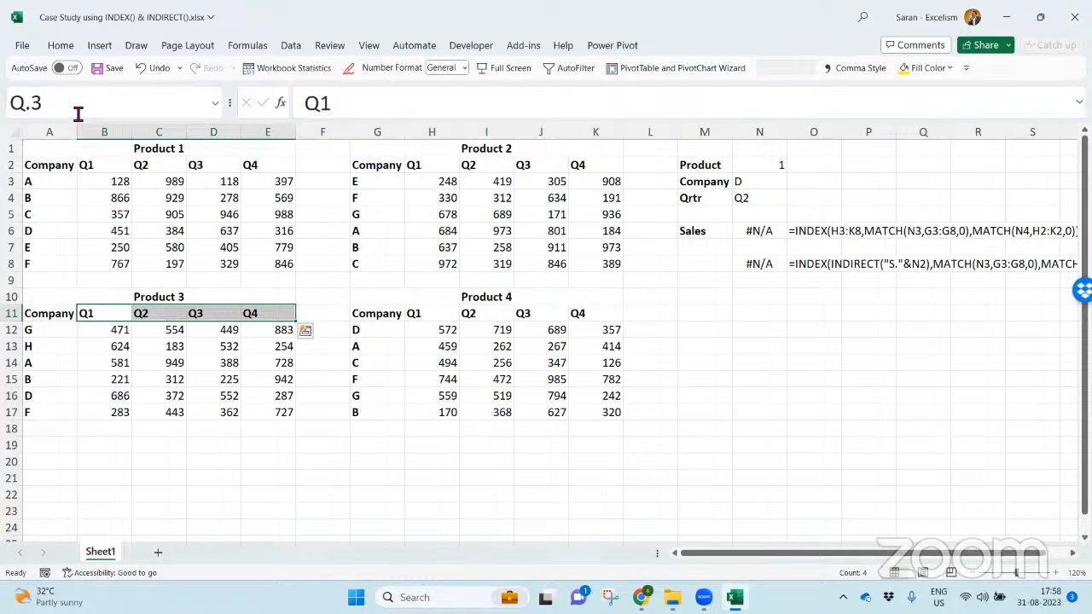
pyautogui.click(751, 152)
pyautogui.click(753, 162)
pyautogui.hotkey('alt', 'Down')
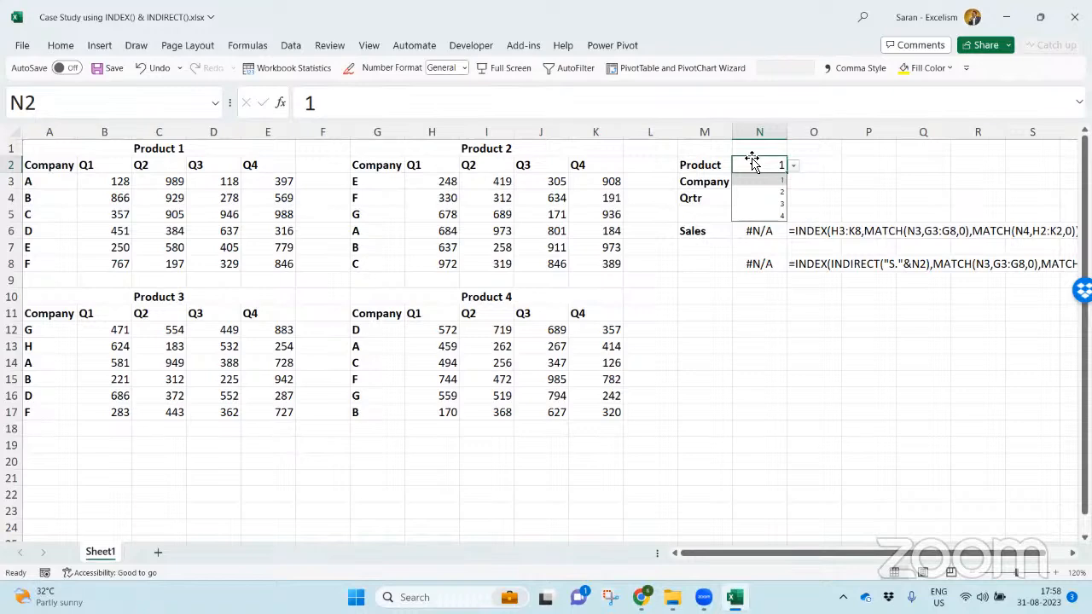
pyautogui.press('Return')
# - Copy the INDEX/INDIRECT formula text from N8 and paste it unchanged into N10
pyautogui.press('Down')
pyautogui.press('Down')
pyautogui.press('Down')
pyautogui.press('Down')
pyautogui.press('Down')
pyautogui.press('Down')
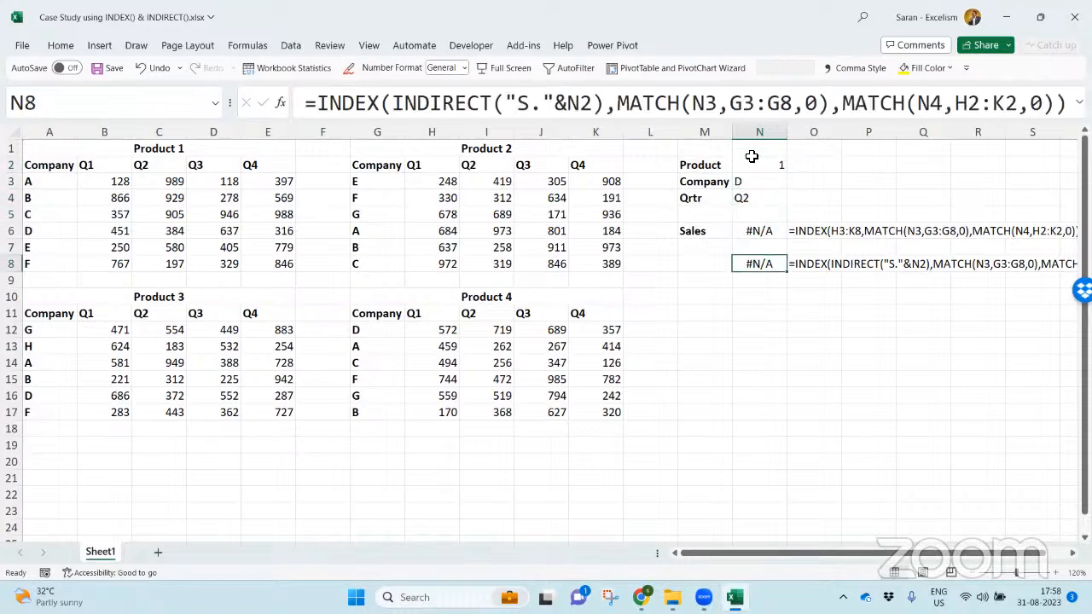
pyautogui.press('Down')
pyautogui.press('Down')
pyautogui.press('Up')
pyautogui.press('Up')
pyautogui.press('F2')
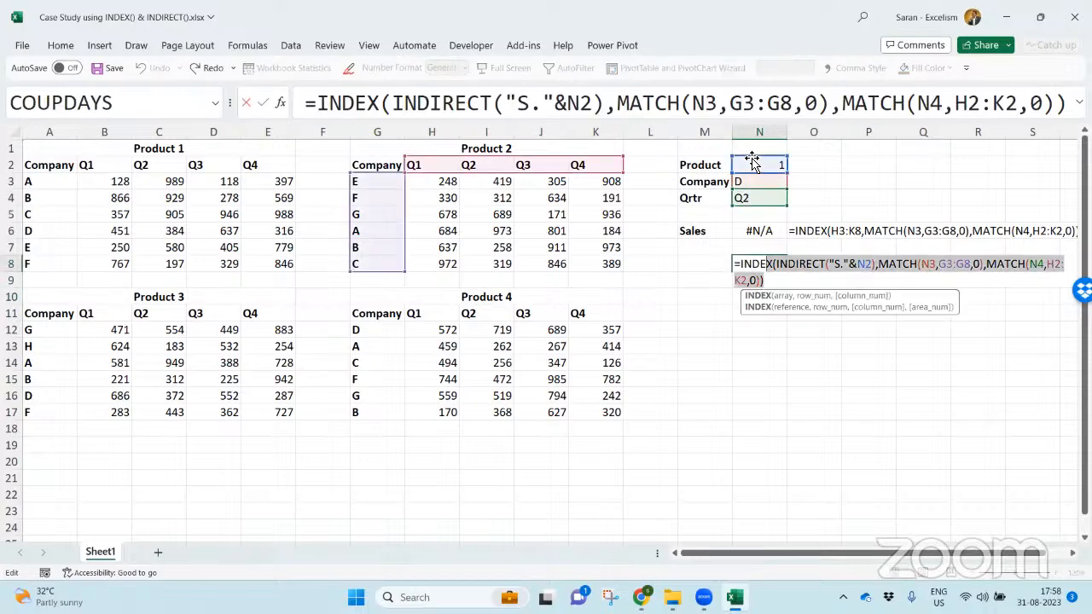
pyautogui.press('Return')
pyautogui.press('Down')
pyautogui.press('Down')
pyautogui.press('Escape')
pyautogui.press('Up')
pyautogui.press('F2')
pyautogui.write('=INDEX(INDIRECT("S."&N2),MATCH(N3,G3:G8,0),MATCH(N4,H2:K2,0))')
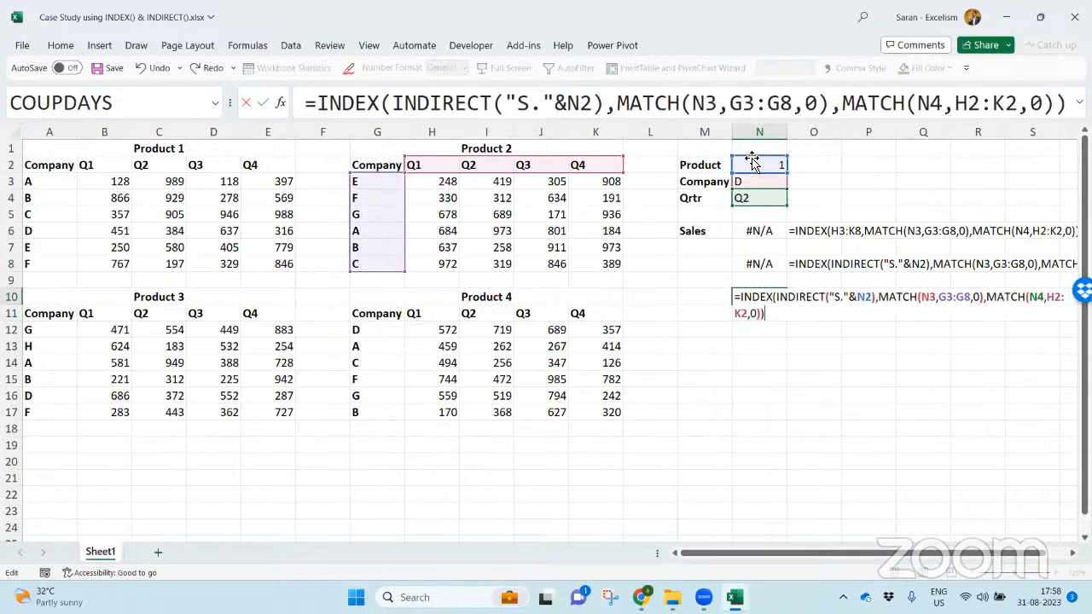
# - Replace G3:G8 in the company MATCH of the N10 formula with "C."&N2
pyautogui.doubleClick(928, 297)
pyautogui.moveTo(946, 298); pyautogui.dragTo(970, 299)
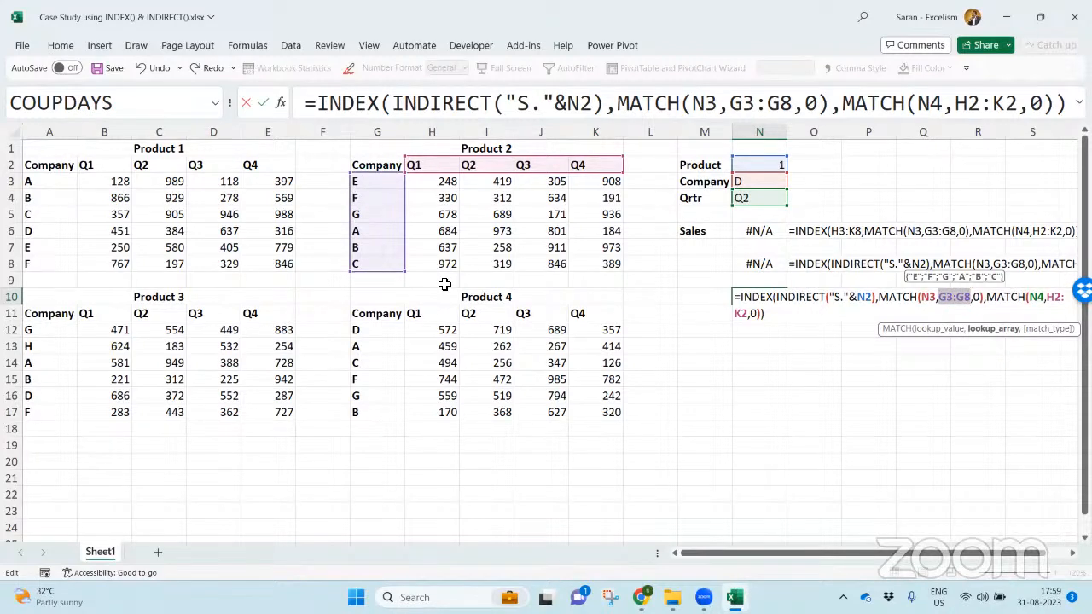
pyautogui.press('Delete')
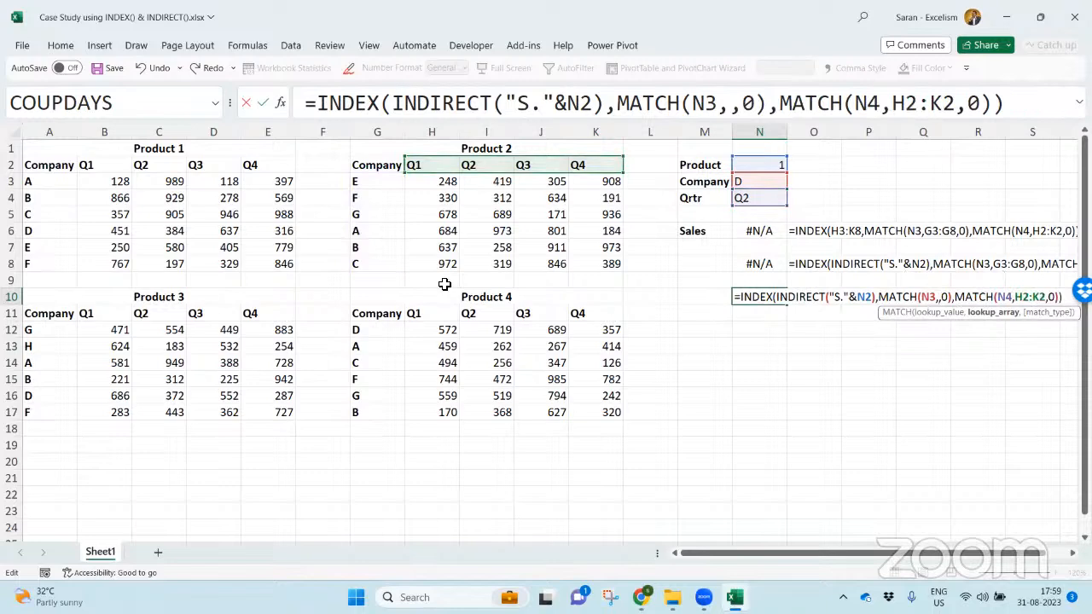
pyautogui.write('"C."')
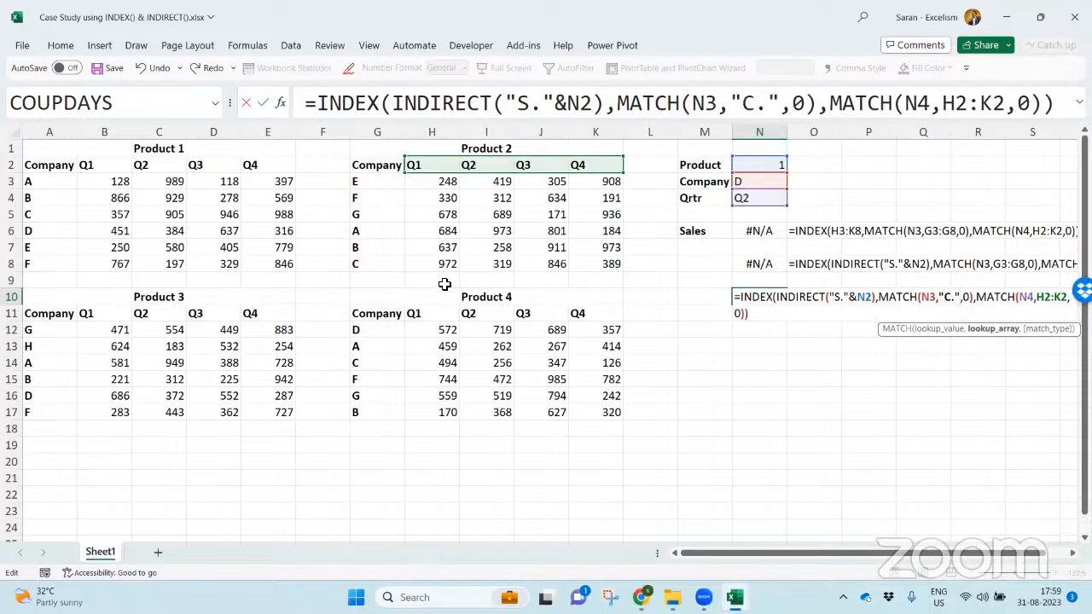
pyautogui.write('&')
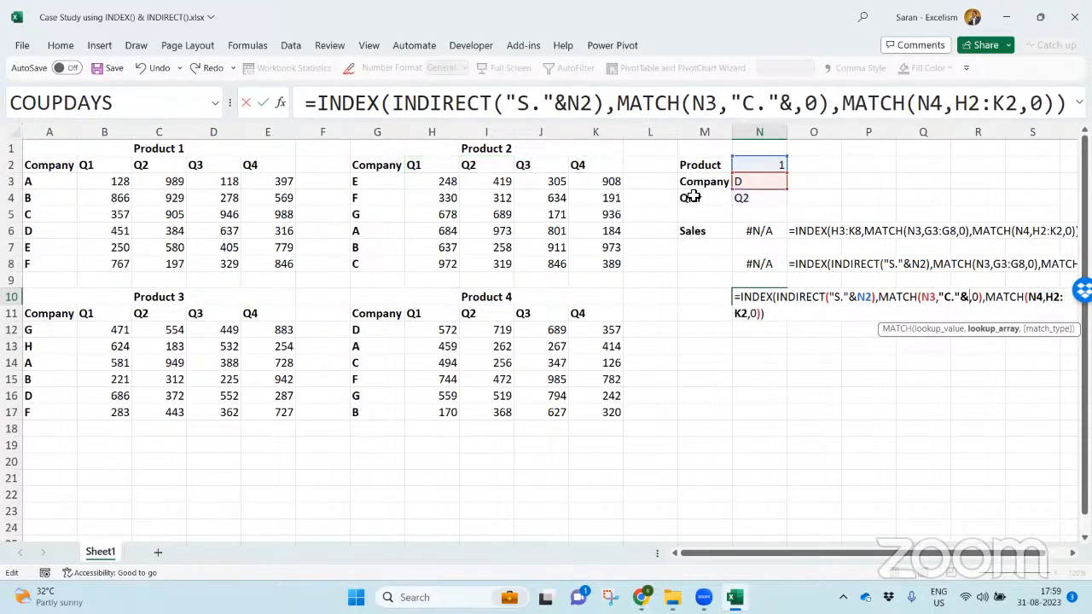
pyautogui.click(752, 163)
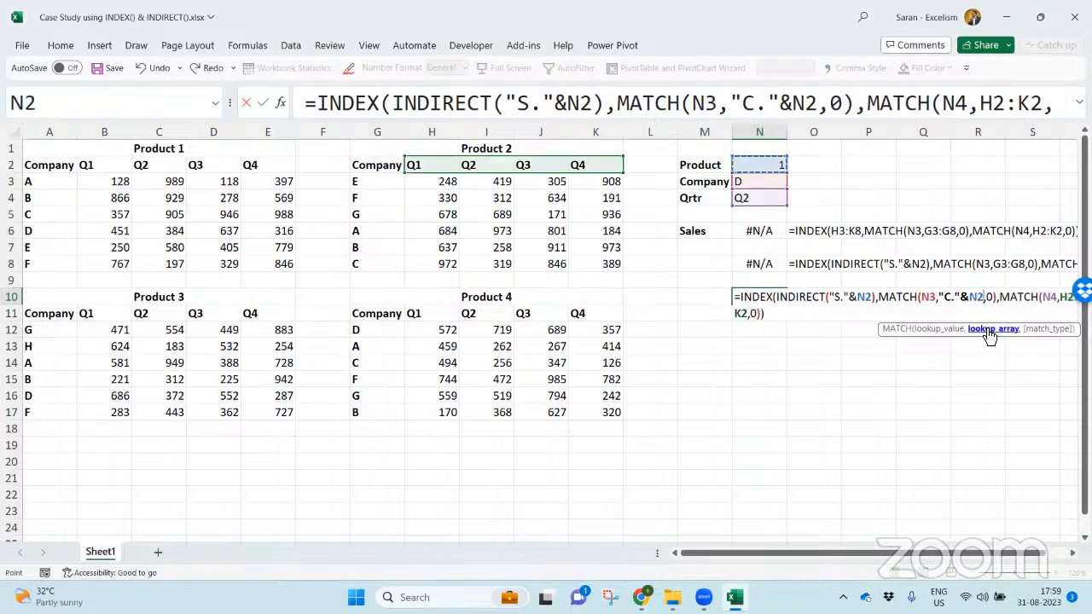
# - Wrap "C."&N2 in the company MATCH of N10 in an INDIRECT function
pyautogui.click(942, 302)
pyautogui.write('Indire')
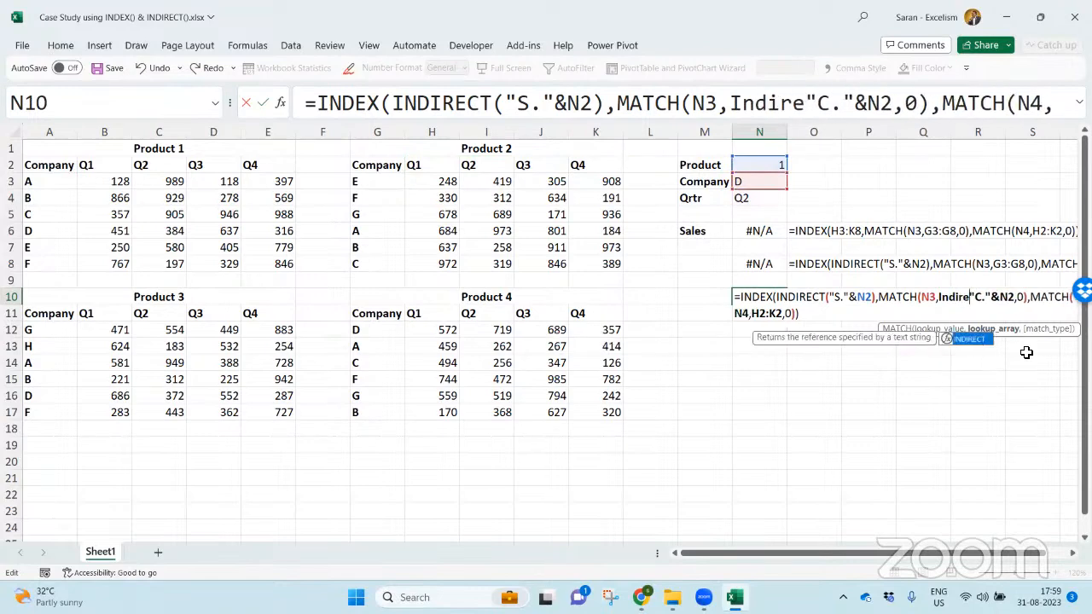
pyautogui.press('Tab')
pyautogui.click(1038, 298)
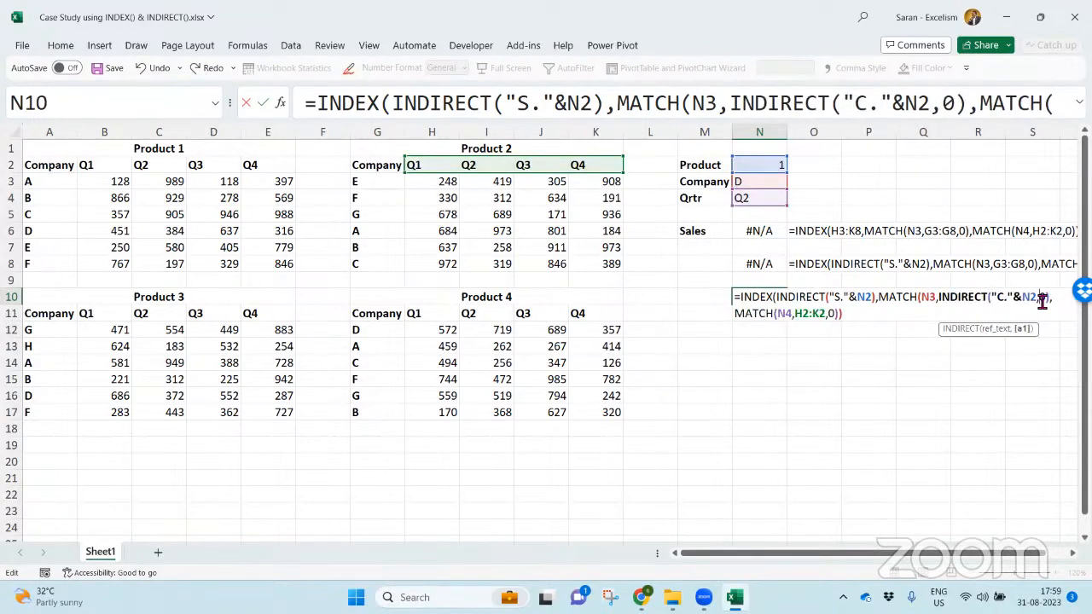
pyautogui.press('Left')
pyautogui.write(')')
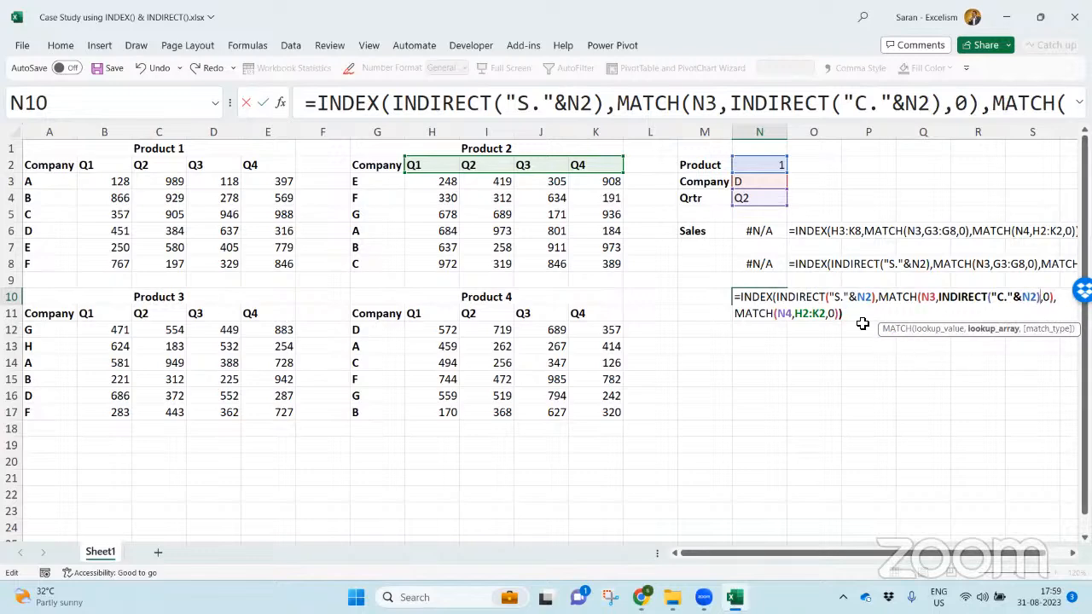
# - Replace H2:K2 in the quarter MATCH of the N10 formula with "Q."&N2
pyautogui.click(824, 314)
pyautogui.click(843, 326)
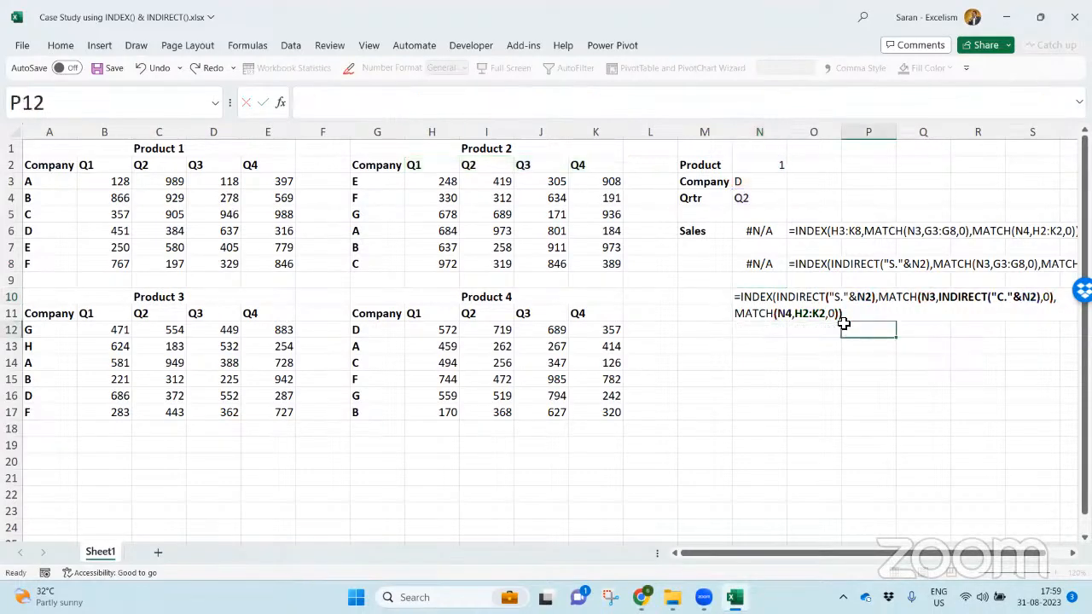
pyautogui.doubleClick(765, 297)
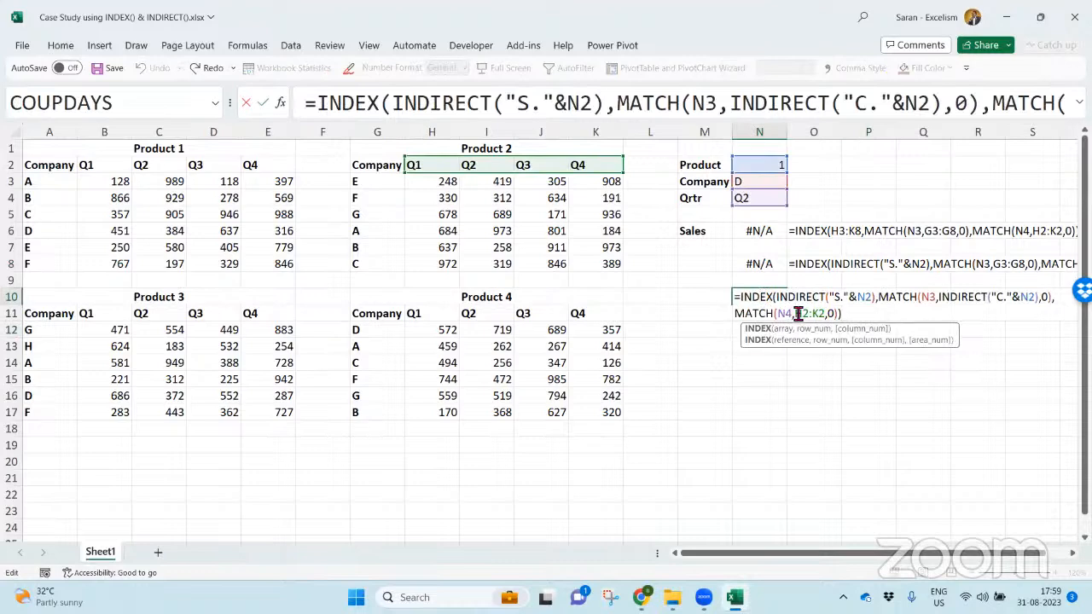
pyautogui.doubleClick(799, 314)
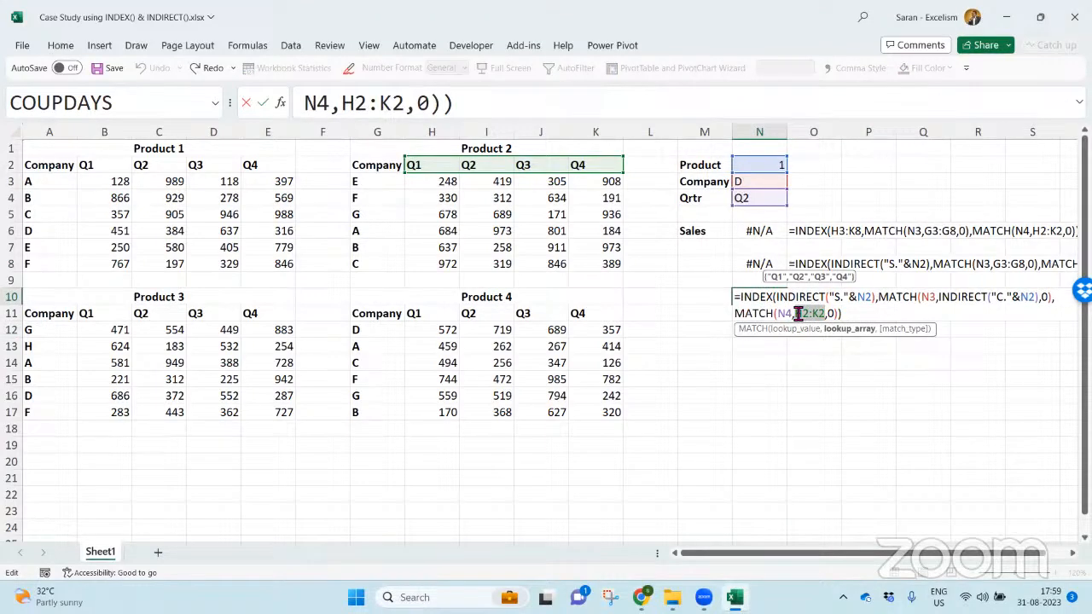
pyautogui.press('BackSpace')
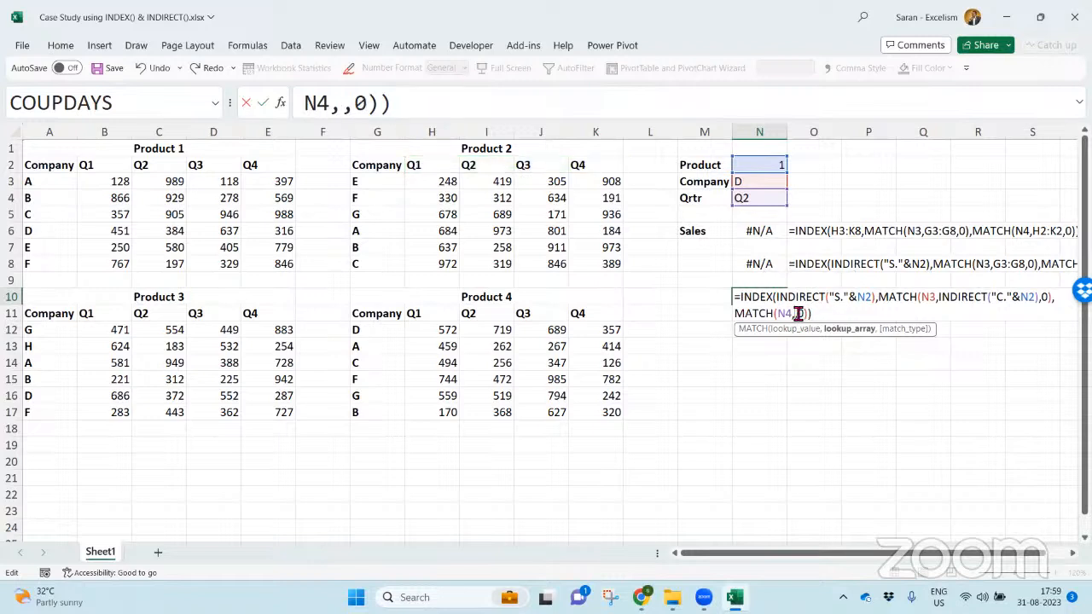
pyautogui.write('"Q."&')
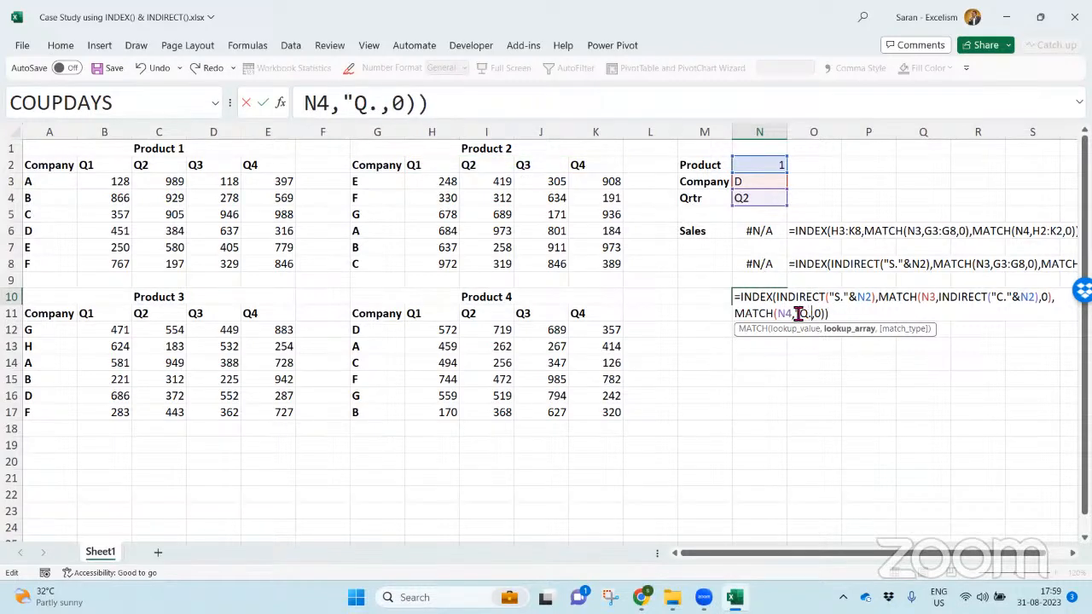
pyautogui.click(770, 166)
# - Wrap "Q."&N2 in the quarter MATCH in INDIRECT and enter the N10 formula
pyautogui.click(801, 312)
pyautogui.write('indire')
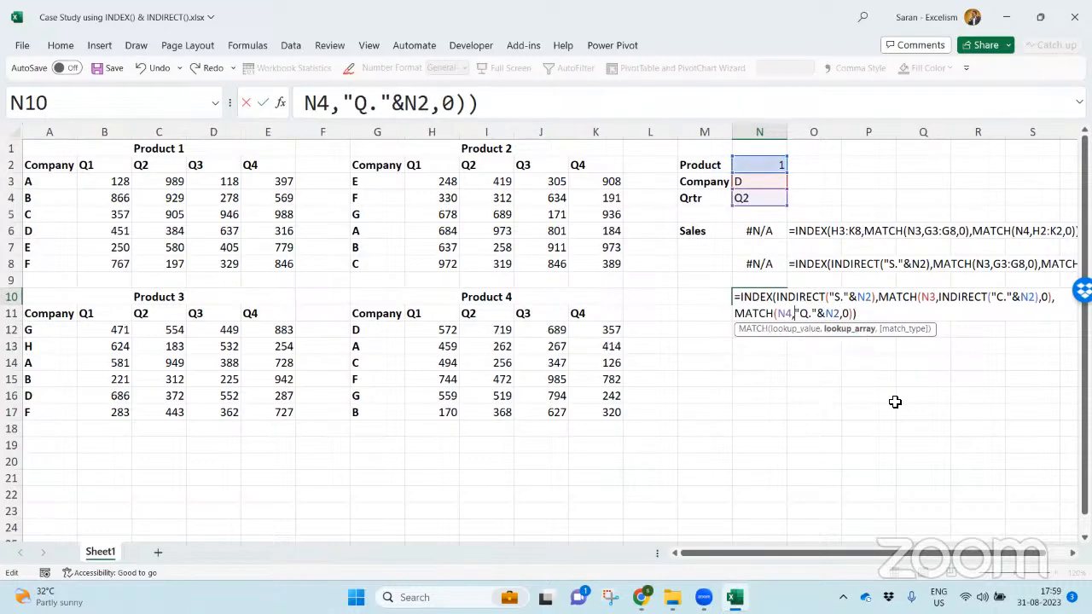
pyautogui.press('Tab')
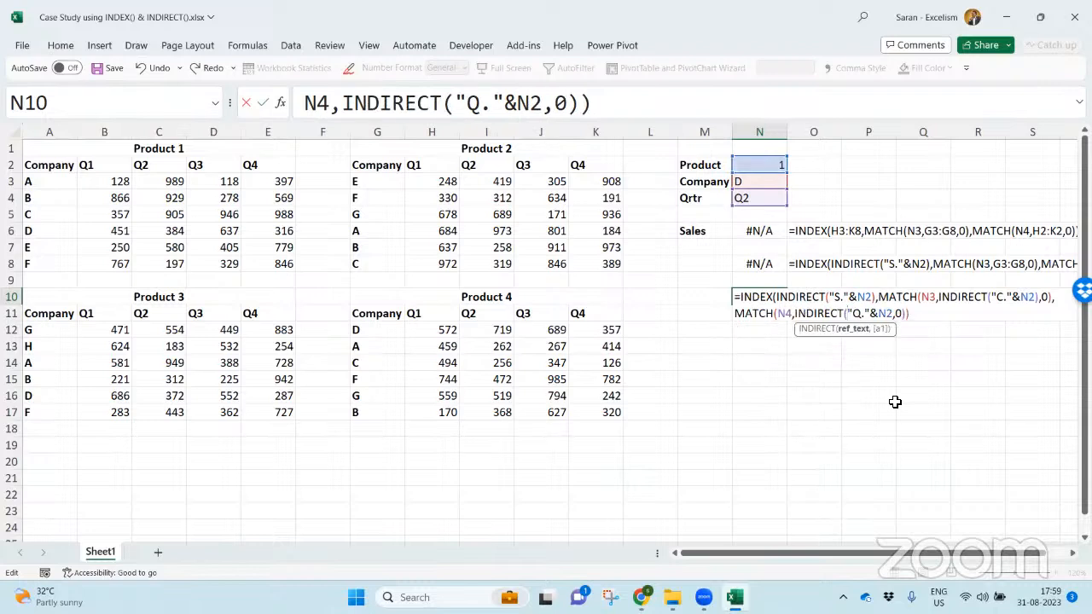
pyautogui.click(896, 314)
pyautogui.write(')')
pyautogui.press('Return')
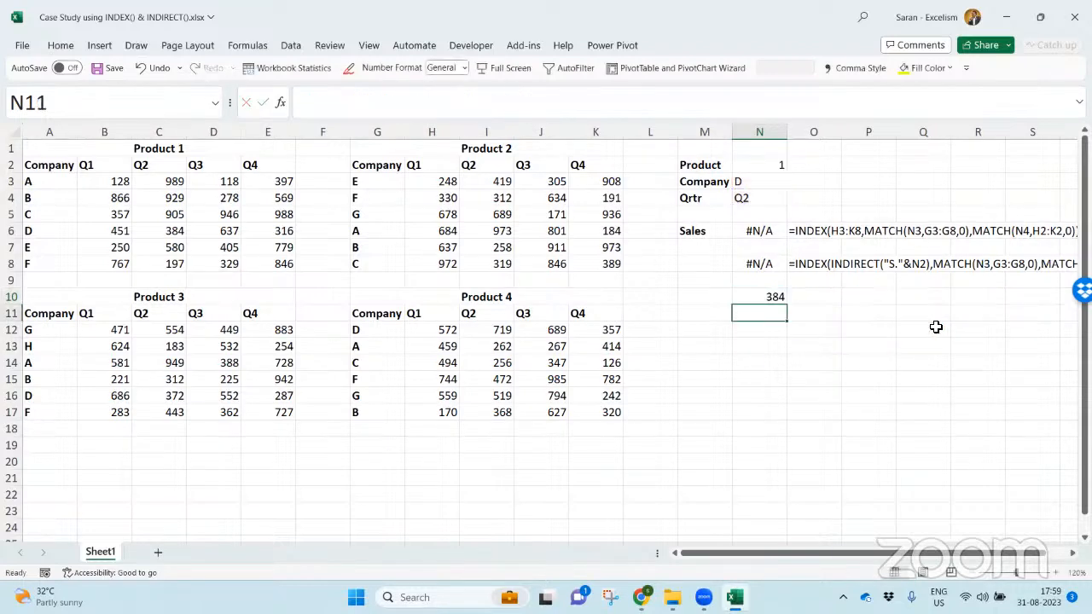
# - Compare the N10 result with company D's Q2 figure in the Product 1 table
pyautogui.press('Up')
pyautogui.press('Up')
pyautogui.press('Up')
pyautogui.press('Up')
pyautogui.press('Up')
pyautogui.press('Up')
pyautogui.press('Up')
pyautogui.press('Up')
pyautogui.press('Up')
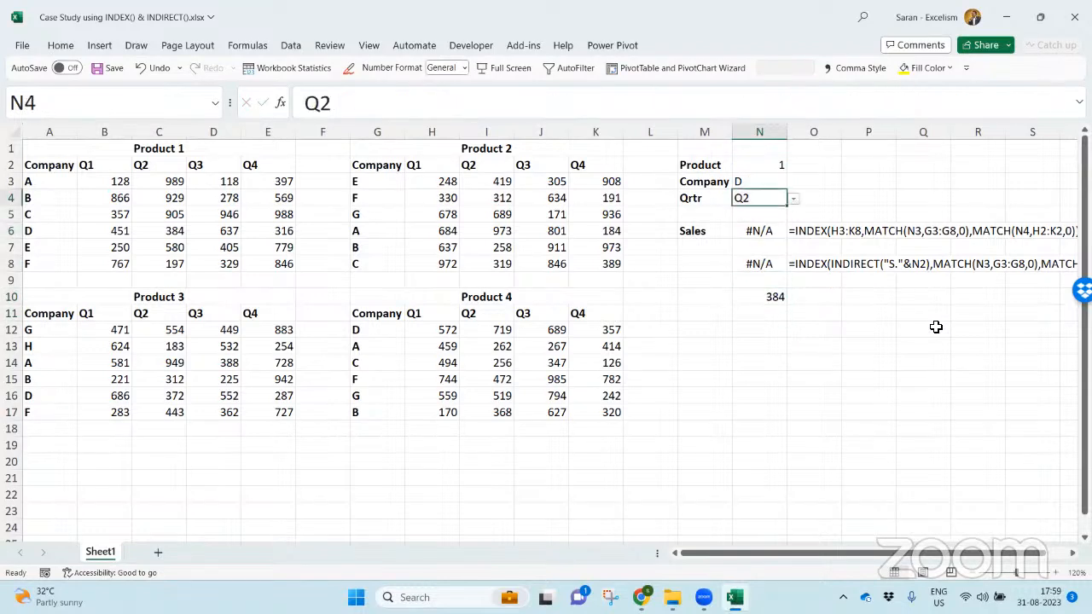
pyautogui.press('Down')
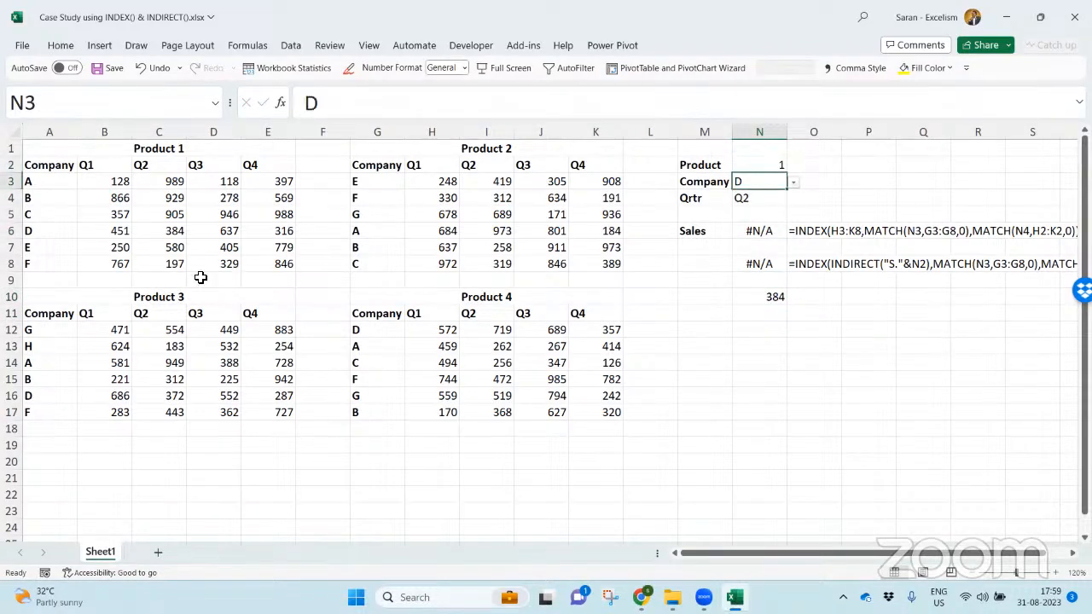
pyautogui.click(168, 231)
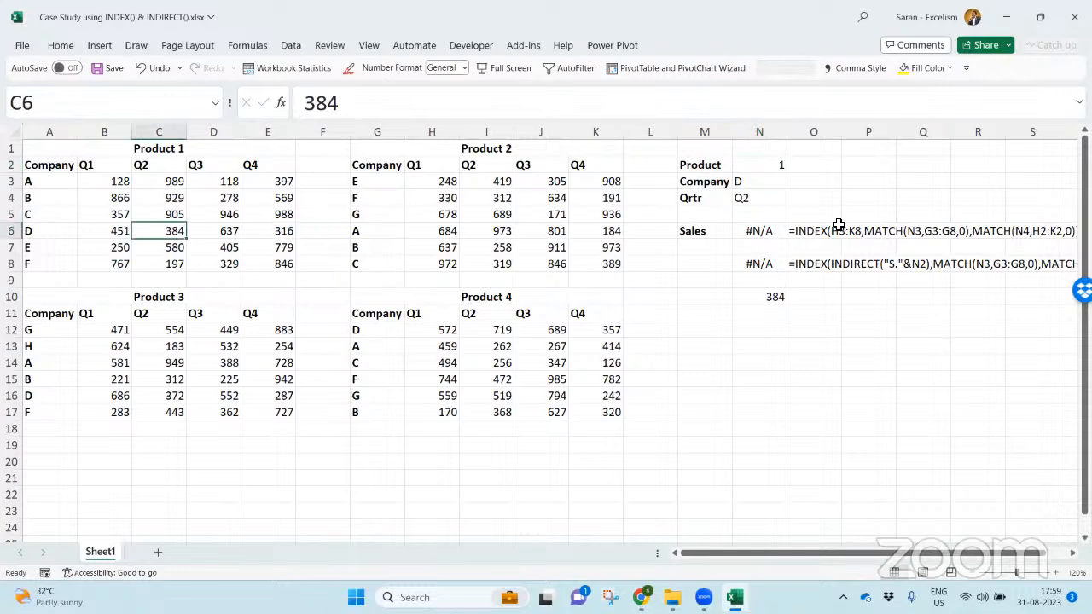
# - Set the product in N2 to 2 and check the Product 2 company labels in G3:G8 for company D
pyautogui.press('Right')
pyautogui.press('Right')
pyautogui.press('Right')
pyautogui.press('Right')
pyautogui.press('Right')
pyautogui.press('Right')
pyautogui.press('Right')
pyautogui.press('Right')
pyautogui.press('Right')
pyautogui.press('Right')
pyautogui.press('Right')
pyautogui.press('Up')
pyautogui.press('Up')
pyautogui.press('Up')
pyautogui.press('Up')
pyautogui.hotkey('alt', 'Down')
pyautogui.press('Down')
pyautogui.press('Return')
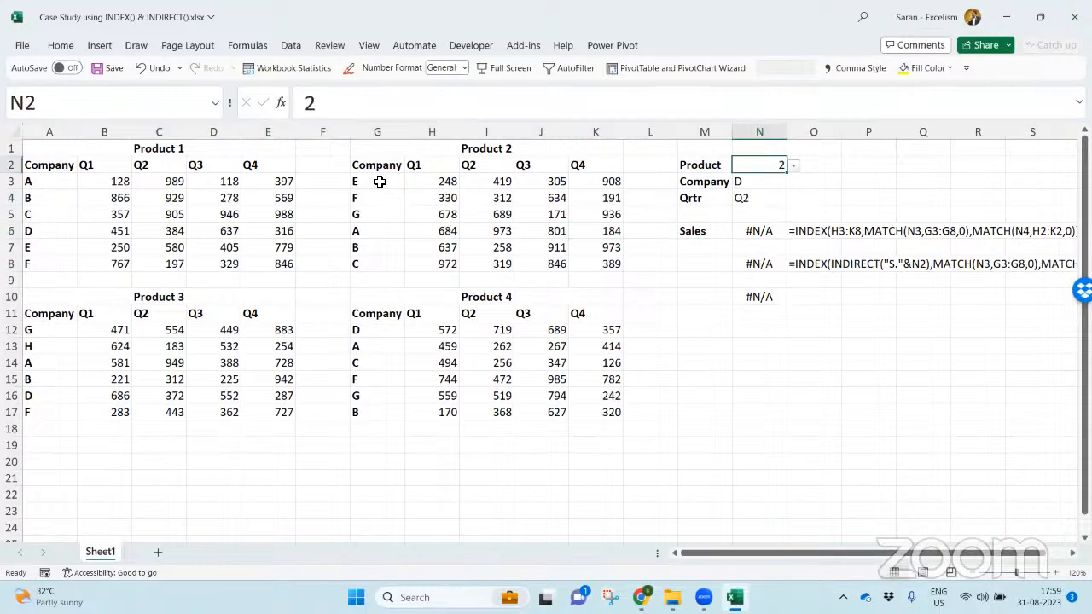
pyautogui.moveTo(378, 181); pyautogui.dragTo(376, 269)
# - Wrap the start of the N10 lookup formula in an IFNA function
pyautogui.doubleClick(759, 296)
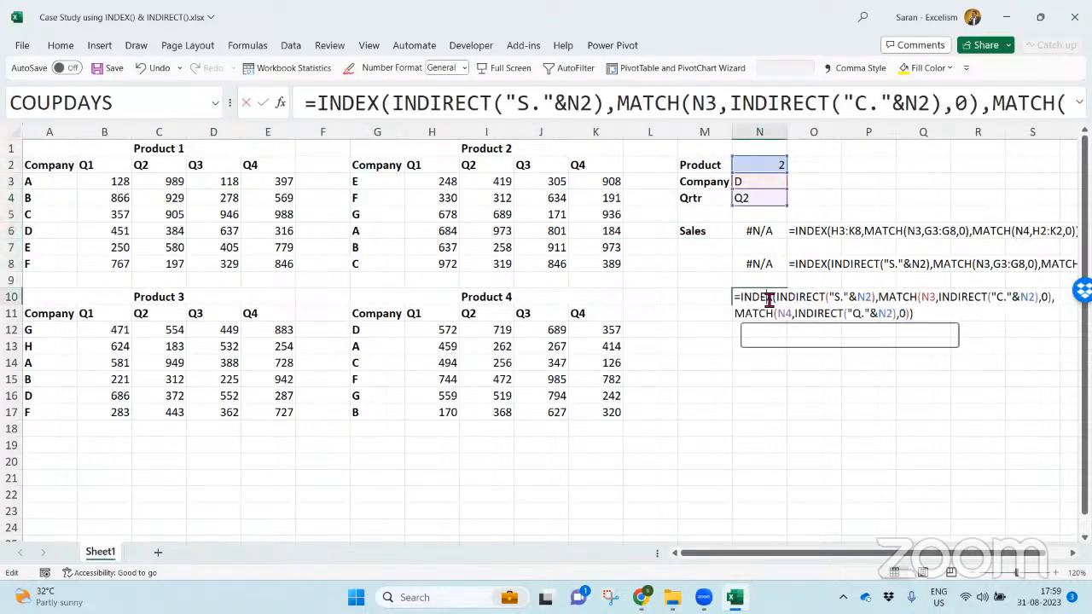
pyautogui.click(745, 300)
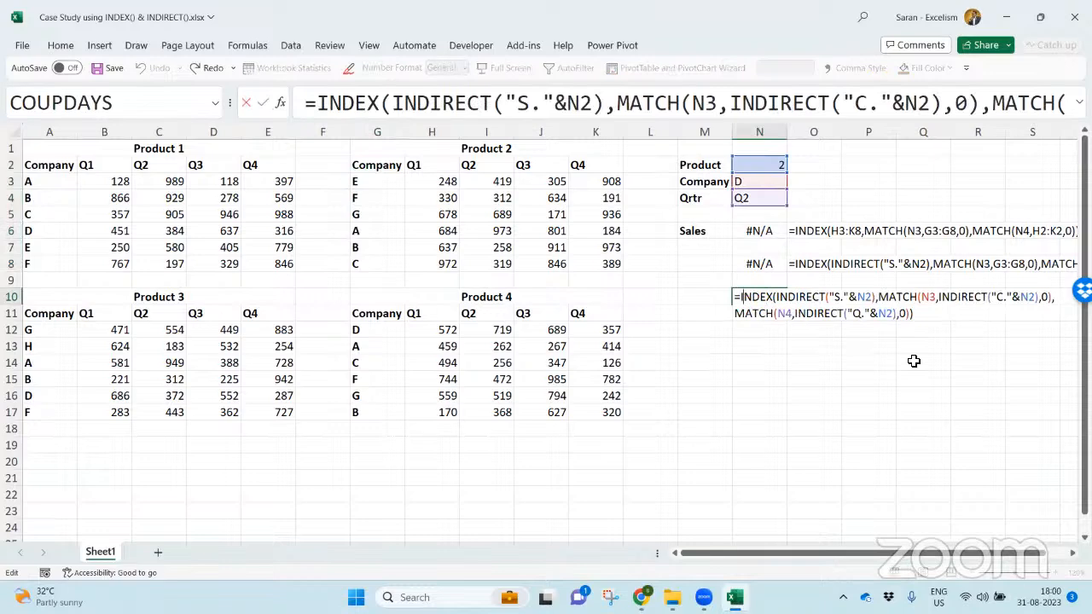
pyautogui.write('ifer')
pyautogui.press('BackSpace')
pyautogui.press('BackSpace')
pyautogui.write('nn')
pyautogui.press('BackSpace')
pyautogui.write('a')
pyautogui.press('Tab')
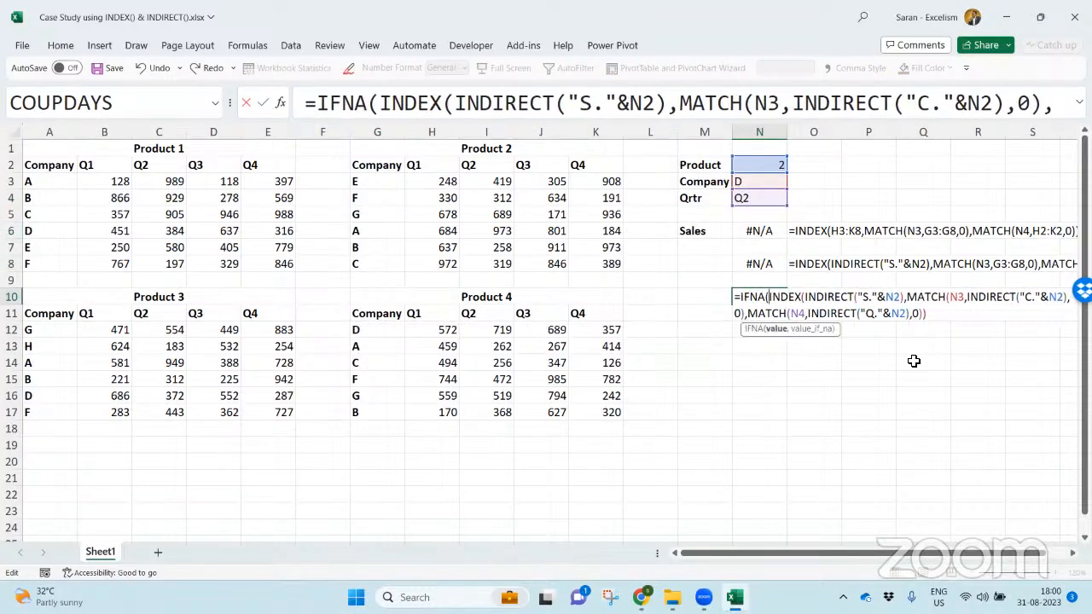
# - Give IFNA in N10 the fallback text "Company is not Available" and enter the formula
pyautogui.click(938, 313)
pyautogui.write(',"Resul')
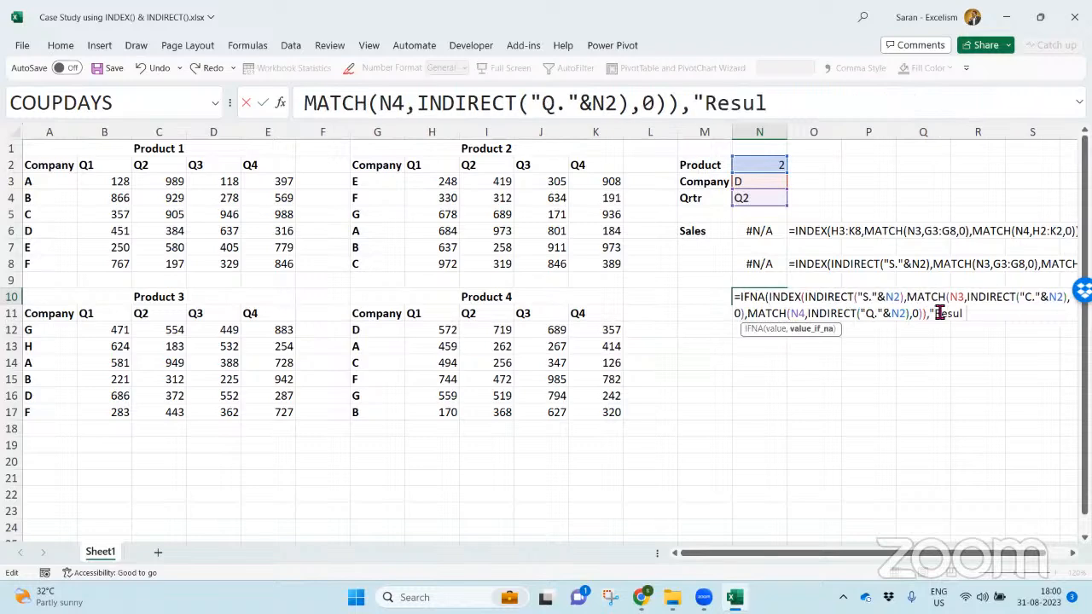
pyautogui.press('BackSpace')
pyautogui.press('BackSpace')
pyautogui.press('BackSpace')
pyautogui.press('BackSpace')
pyautogui.press('BackSpace')
pyautogui.write('Comp')
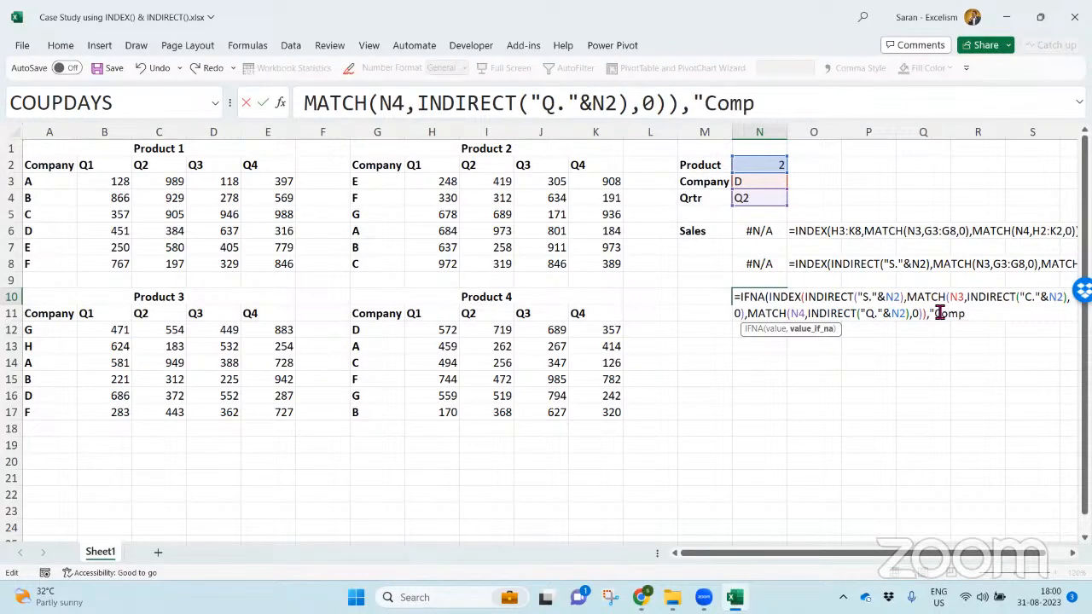
pyautogui.write('any is not Avail')
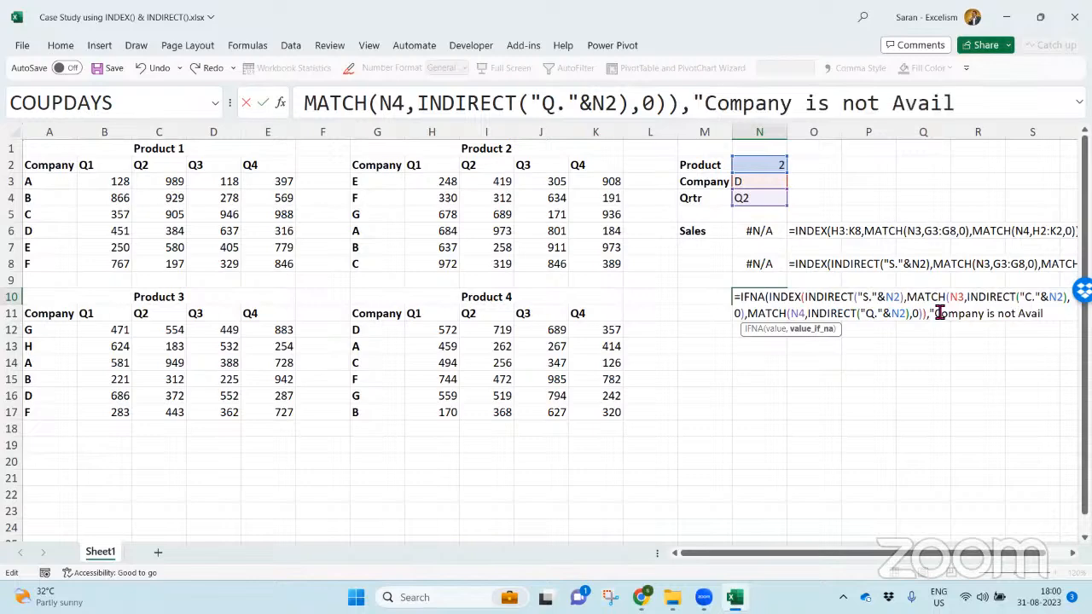
pyautogui.write('able')
pyautogui.press('Return')
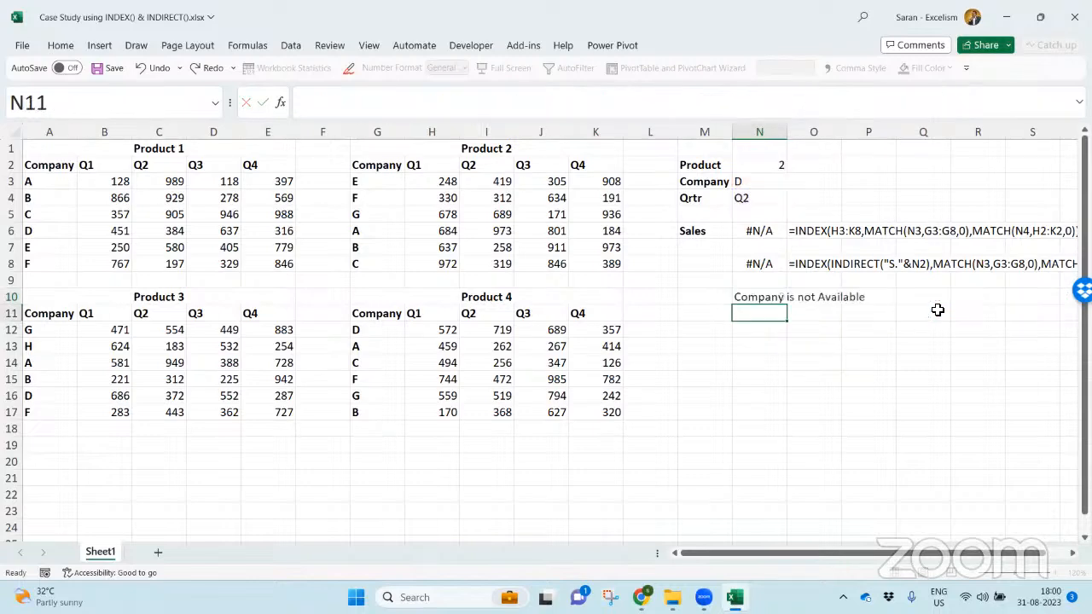
# - Test the N10 lookup for Product 2 by stepping the company in N3 through E, F and the following list entries
pyautogui.press('Up')
pyautogui.press('Up')
pyautogui.press('Up')
pyautogui.press('Up')
pyautogui.press('Up')
pyautogui.press('Up')
pyautogui.press('Up')
pyautogui.press('Up')
pyautogui.hotkey('alt', 'Down')
pyautogui.press('Down')
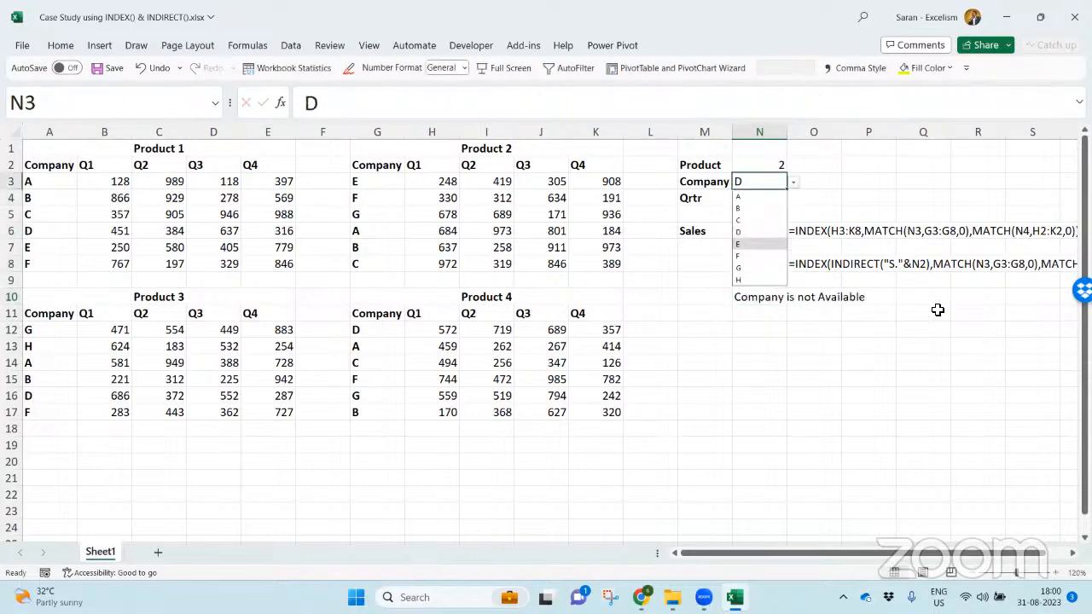
pyautogui.press('Return')
pyautogui.hotkey('alt', 'Down')
pyautogui.press('Down')
# - Set the product in N2 to 3 and compare the N10 lookup with company H's Q2 sales in C13
pyautogui.press('Down')
pyautogui.press('Down')
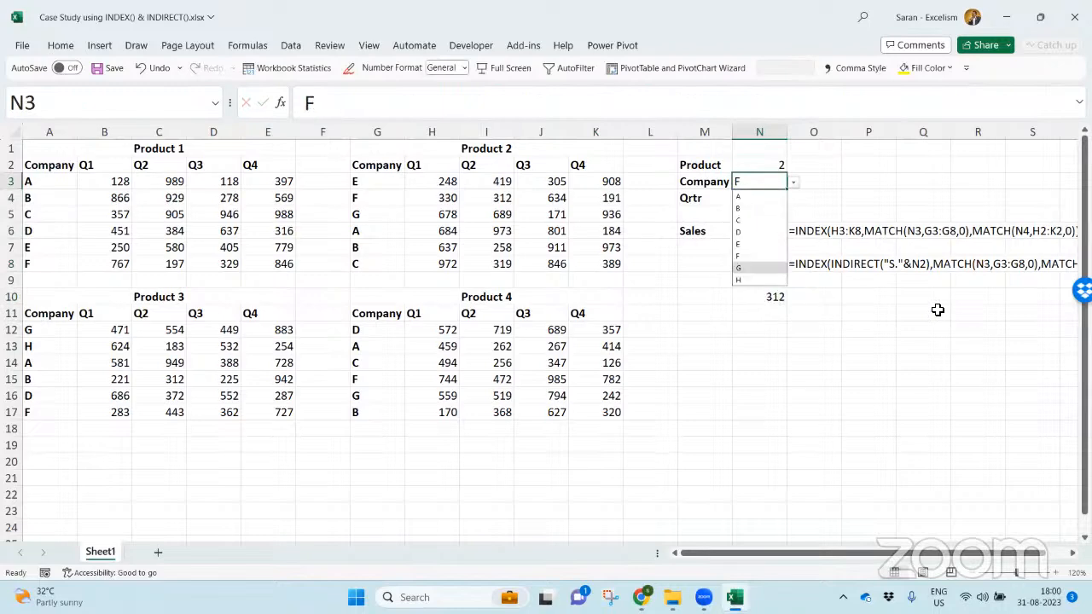
pyautogui.press('Return')
pyautogui.press('Up')
pyautogui.hotkey('alt', 'Down')
pyautogui.press('Down')
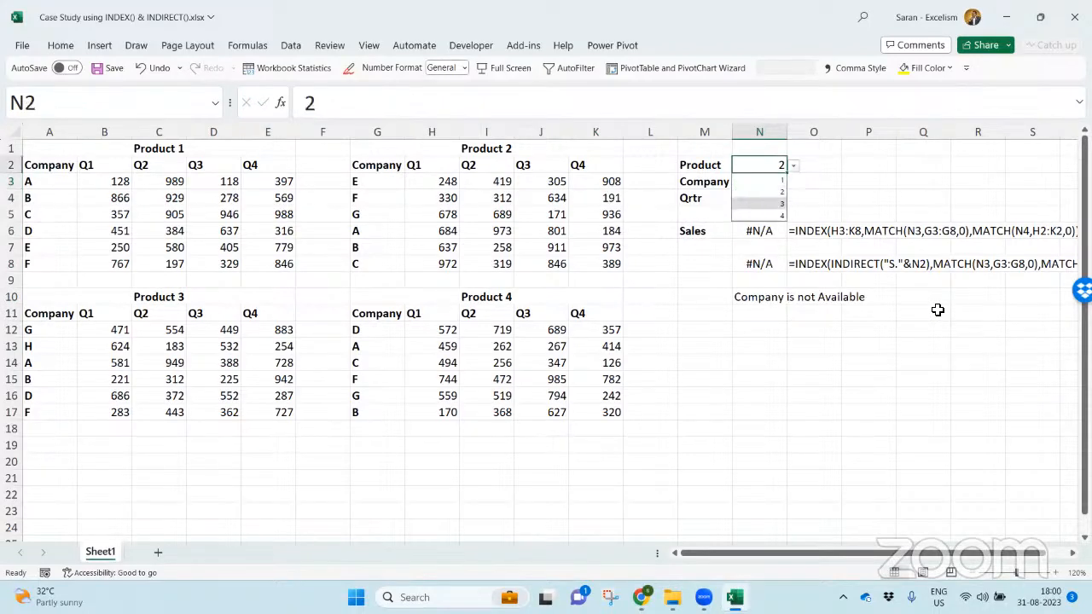
pyautogui.press('Return')
pyautogui.press('Down')
pyautogui.hotkey('alt', 'Down')
pyautogui.press('Escape')
pyautogui.press('Down')
pyautogui.press('Down')
pyautogui.press('Down')
pyautogui.press('Down')
pyautogui.press('Down')
pyautogui.press('Down')
pyautogui.press('Down')
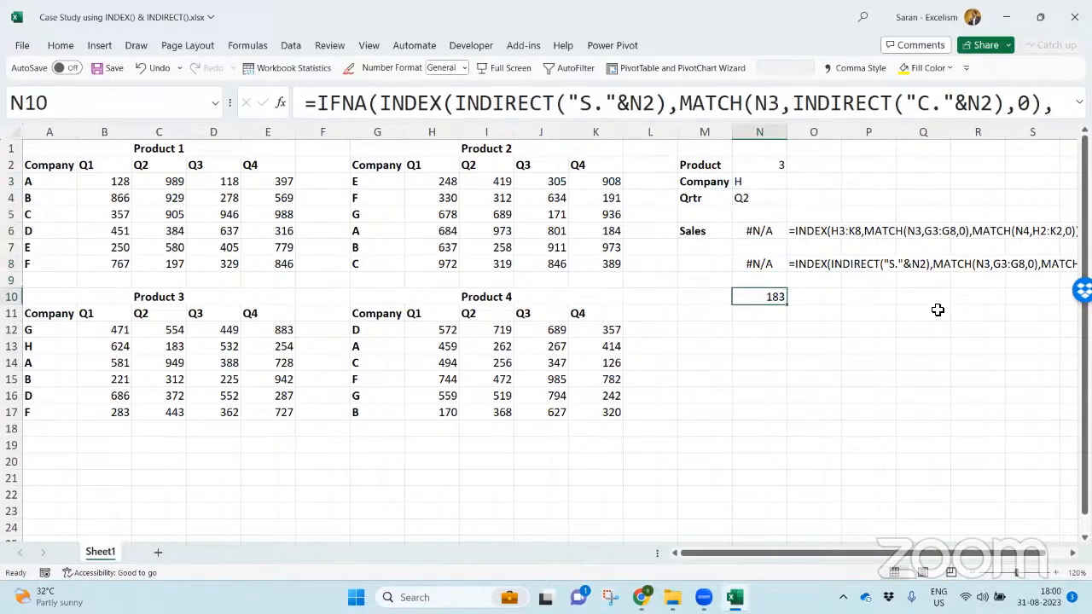
pyautogui.click(144, 342)
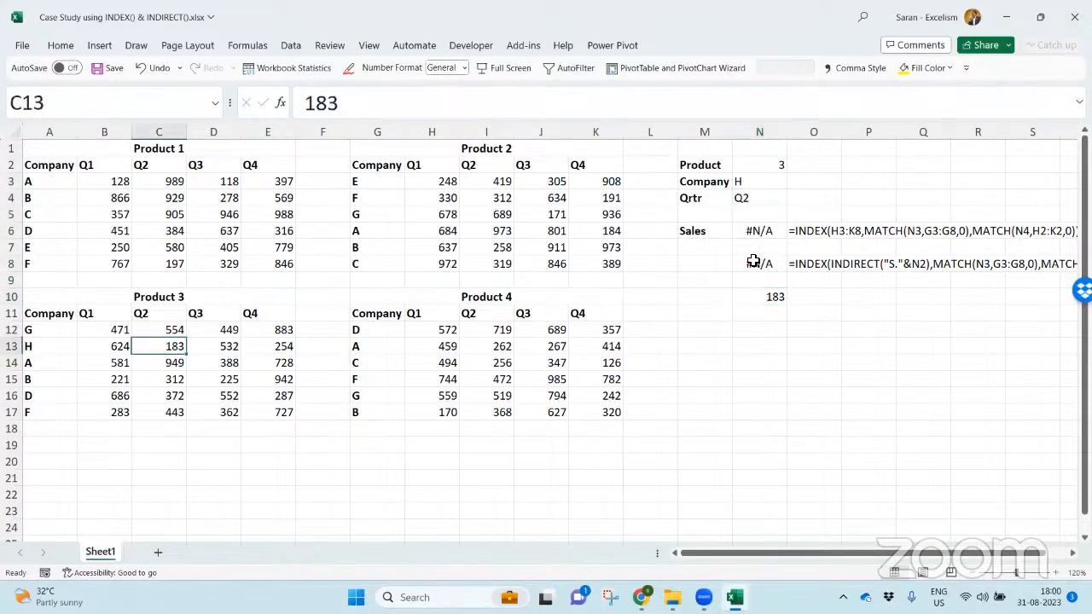
# - Set the product in N2 to 4 to test the N10 fallback for company H
pyautogui.click(765, 165)
pyautogui.hotkey('alt', 'Down')
pyautogui.press('Down')
pyautogui.press('Return')
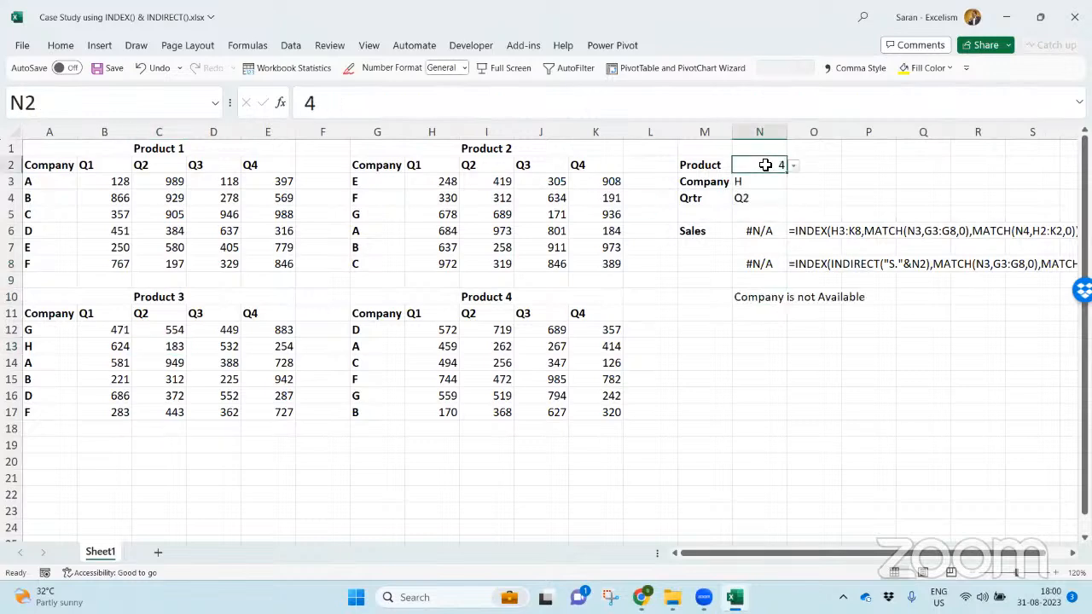
# - Set the product in N2 to 2 and the company in N3 to F
pyautogui.hotkey('alt', 'Down')
pyautogui.press('Up')
pyautogui.press('Up')
pyautogui.press('Return')
pyautogui.press('Return')
pyautogui.hotkey('alt', 'Down')
pyautogui.press('Up')
pyautogui.press('Up')
# - Set the quarter in N4 to Q3 to test the lookup for another quarter
pyautogui.press('Return')
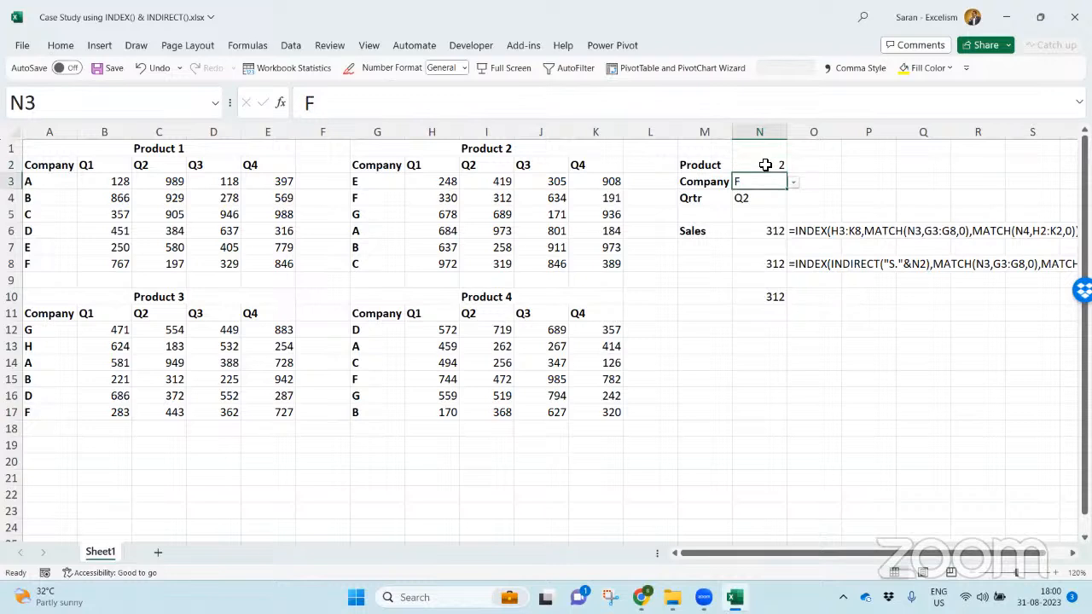
pyautogui.press('Return')
pyautogui.hotkey('alt', 'Down')
pyautogui.press('Down')
pyautogui.press('Return')
pyautogui.click(765, 165)
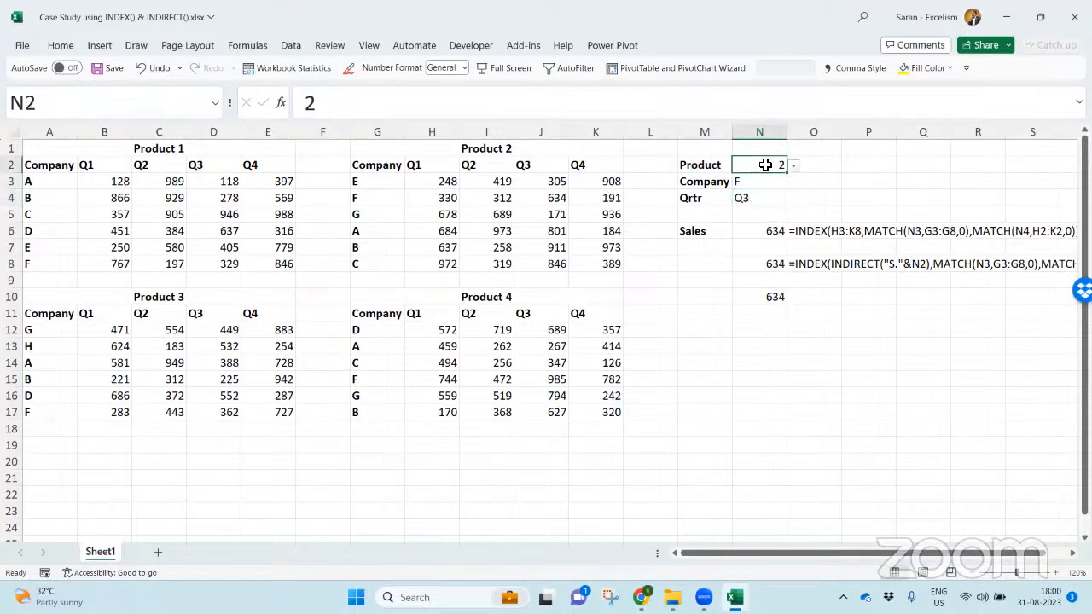
# - Highlight the N10 lookup result with a yellow fill and save the workbook
pyautogui.click(774, 301)
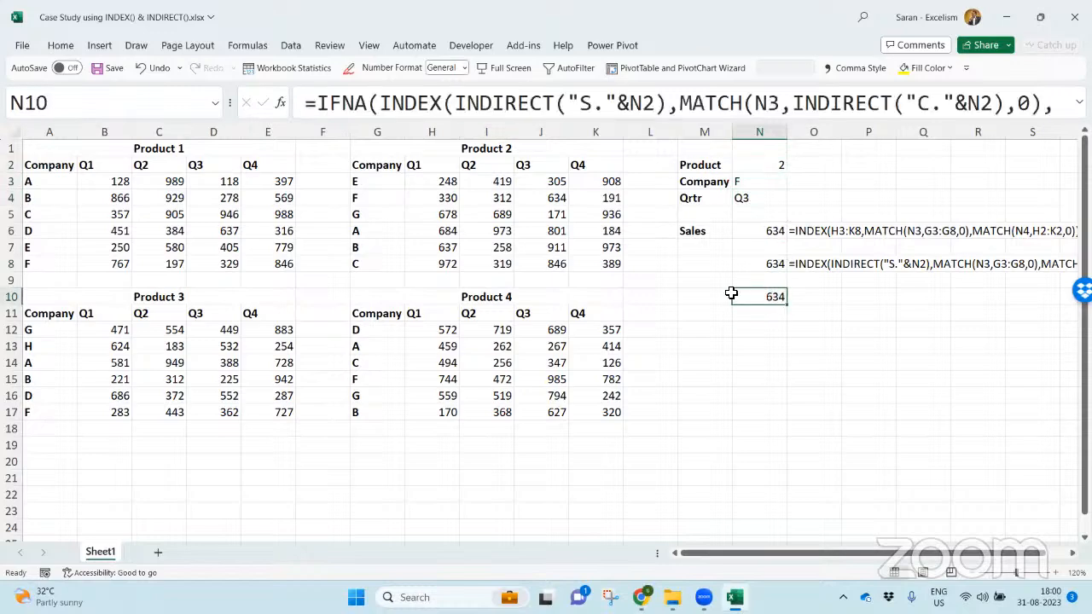
pyautogui.click(912, 68)
pyautogui.click(869, 264)
pyautogui.click(813, 247)
pyautogui.press('Down')
pyautogui.press('Down')
pyautogui.press('Down')
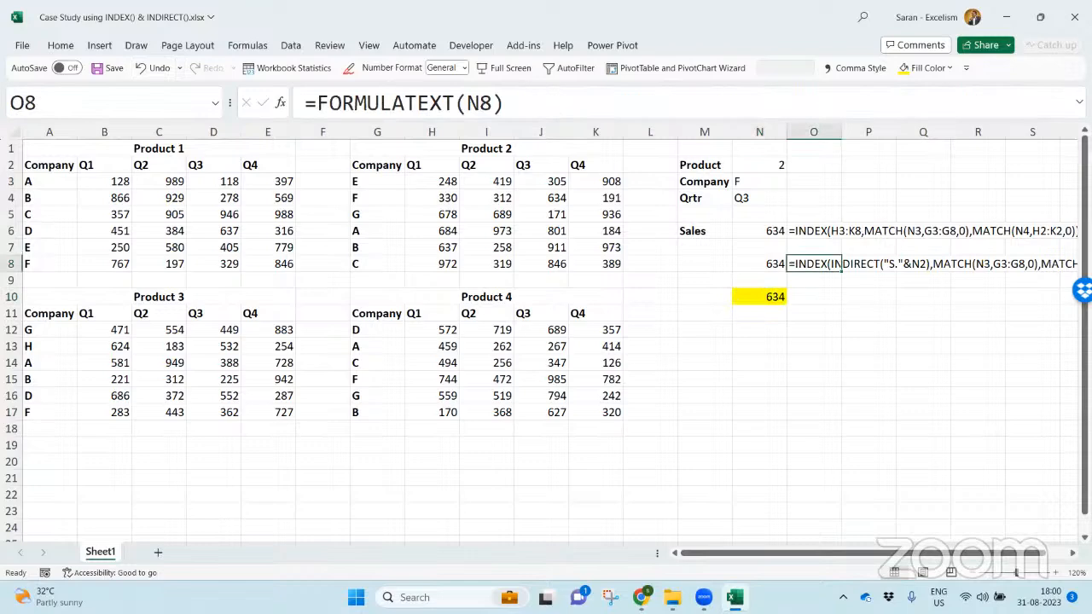
pyautogui.press('Left')
pyautogui.hotkey('ctrl', 'Left')
pyautogui.hotkey('ctrl', 's')
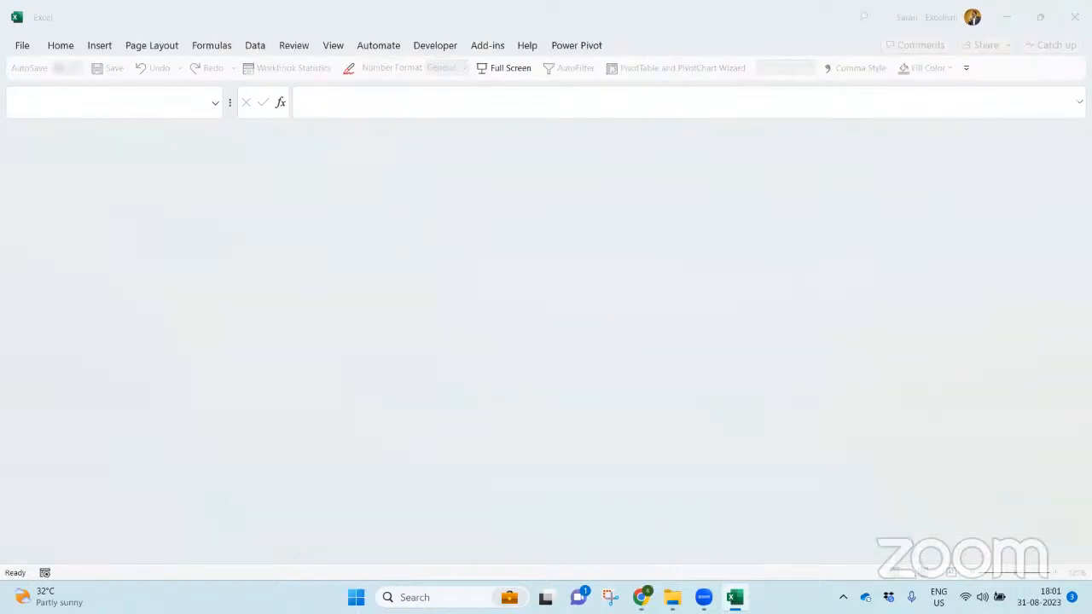
# - Switch to File Explorer and open Flyer.png from the "20. INDIRECT() Function Deep-dive" folder
pyautogui.hotkey('alt', 'Tab')
pyautogui.press('Down')
pyautogui.press('Down')
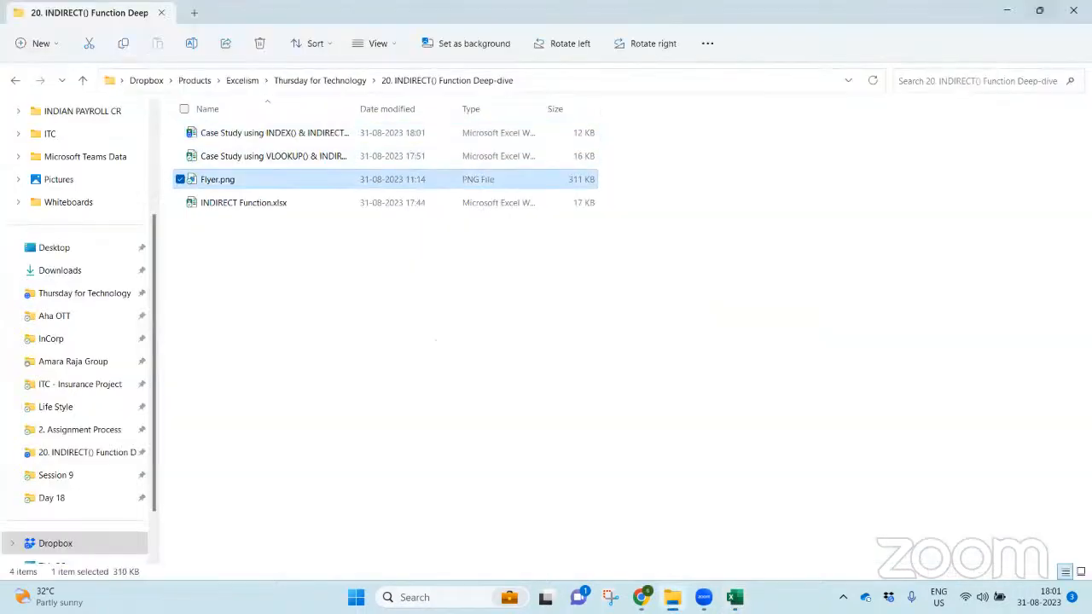
pyautogui.press('Return')
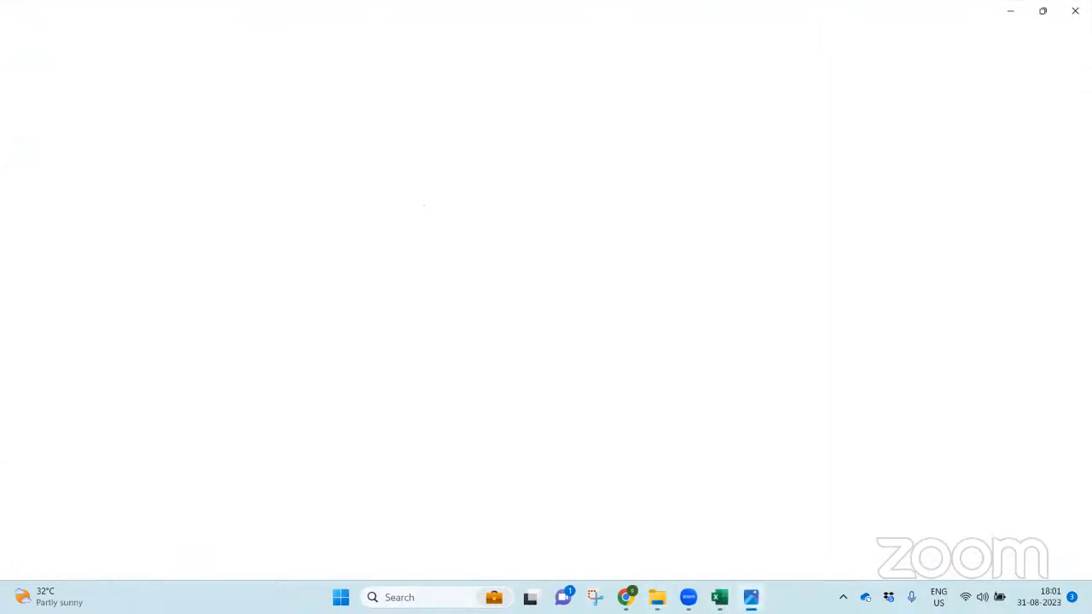